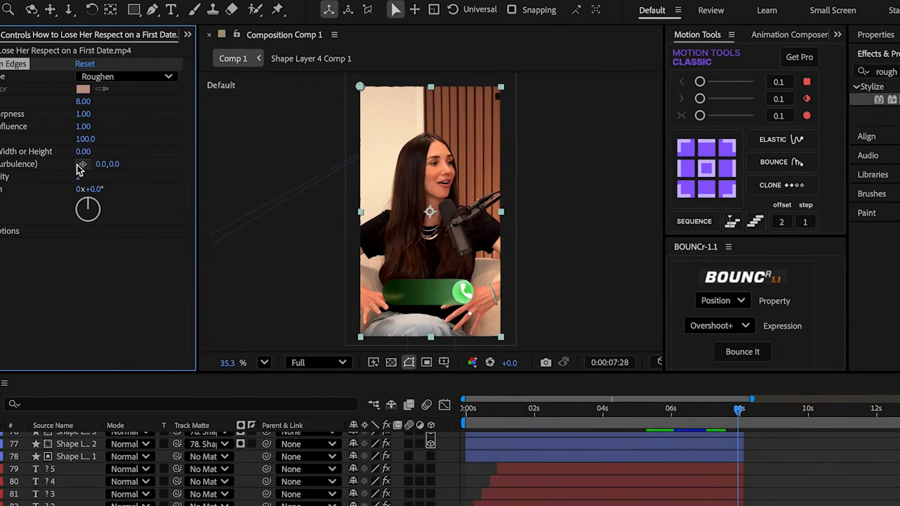
Step: Configure Roughen Edges on the video layer with its turbulence offset at the frame centre (about 538, 968), Border 100 and Fractal Influence 0
left_click(84, 165)
left_click(496, 212)
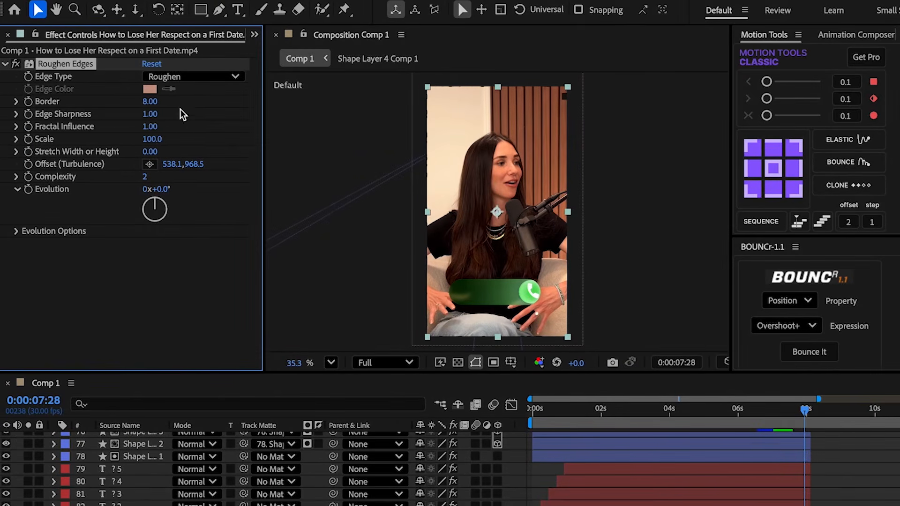
type("100")
key("Return")
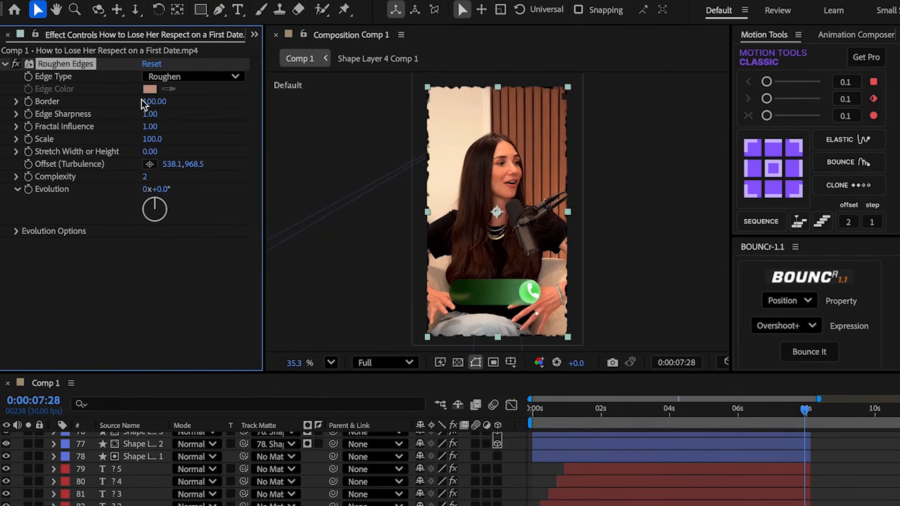
left_click_drag(159, 131, 11, 175)
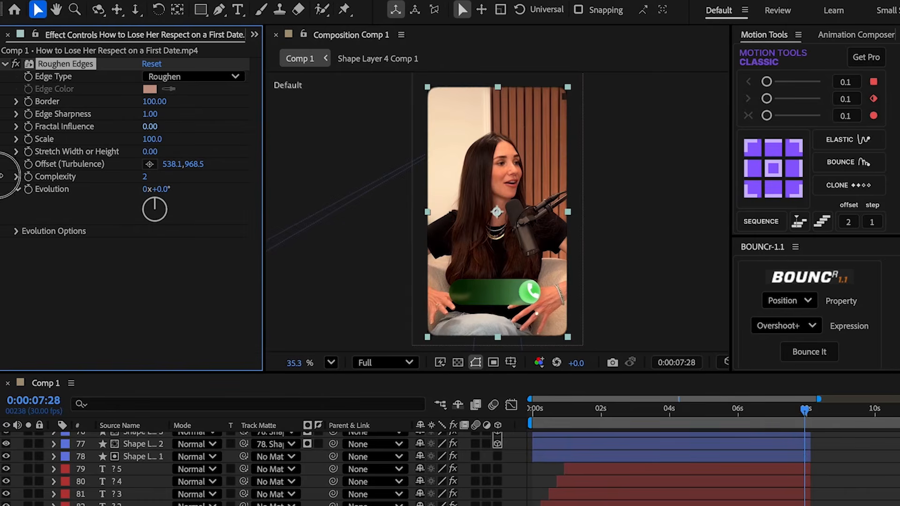
Step: Keyframe the video layer's Scale from 105% at 0:00:07:12 to about 57% at 0:00:08:03
scroll(741, 469, "down", 1)
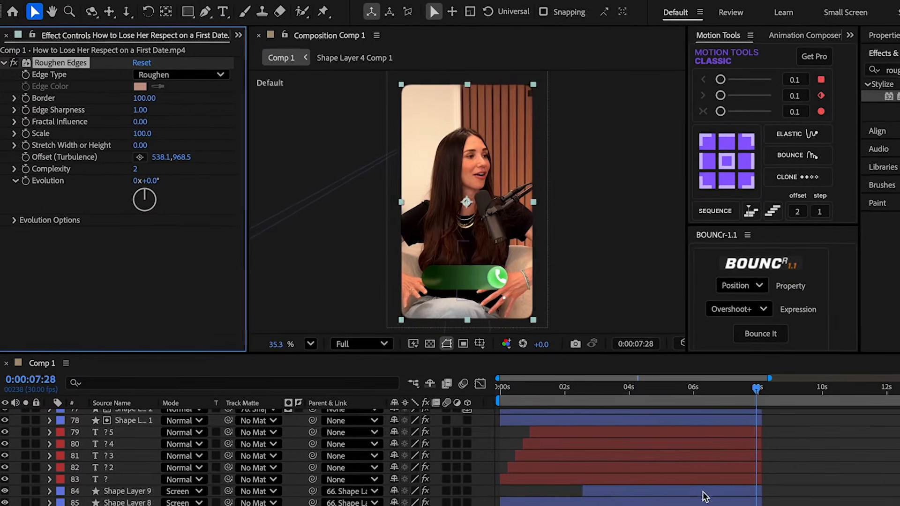
left_click(853, 486)
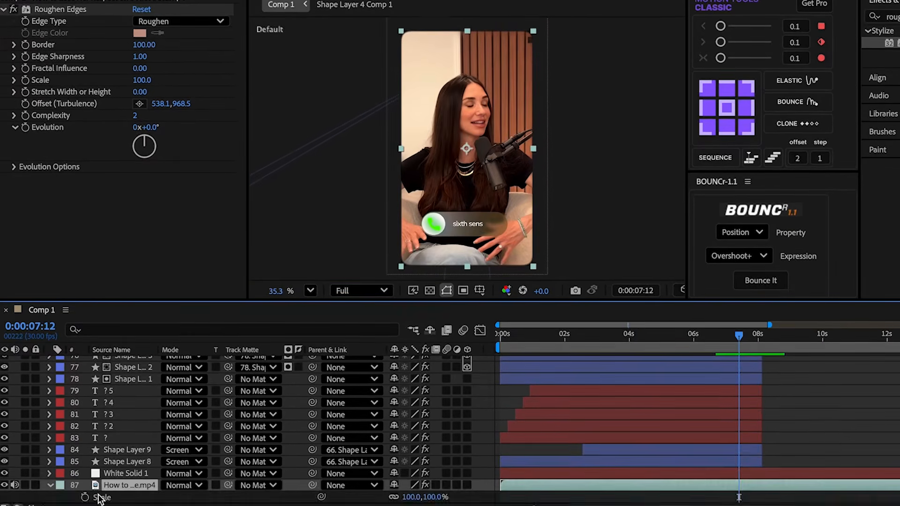
left_click(87, 490)
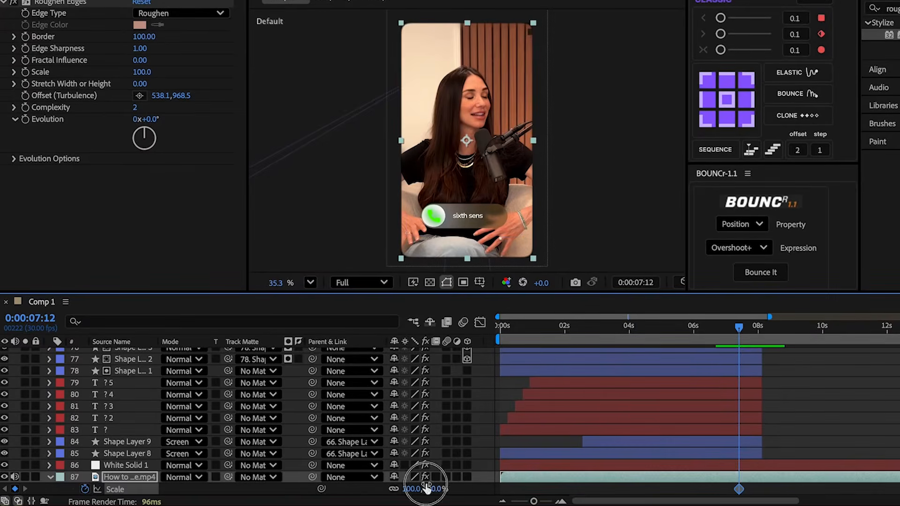
type("105")
key("Return")
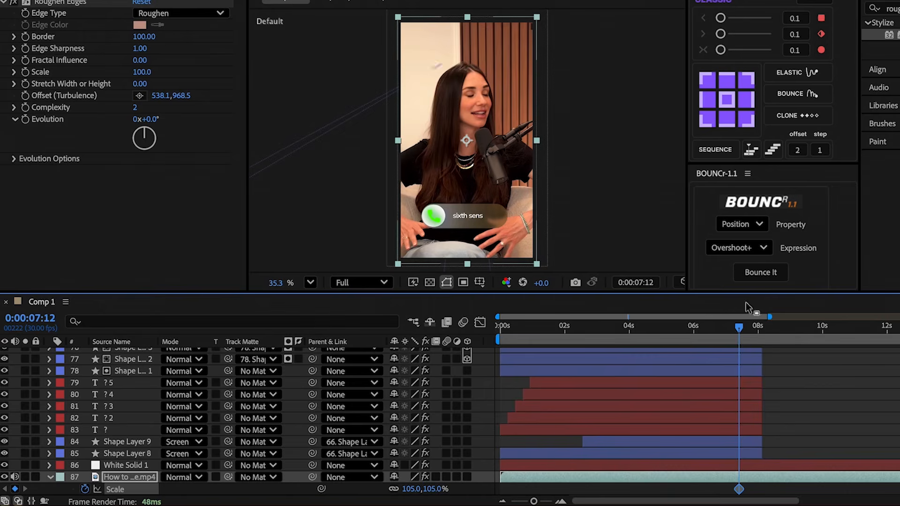
left_click_drag(742, 331, 761, 331)
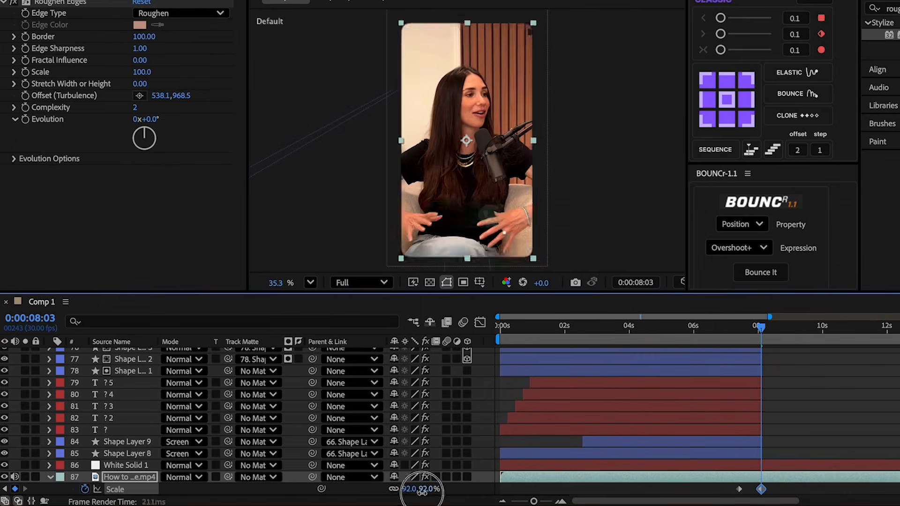
left_click_drag(412, 489, 405, 499)
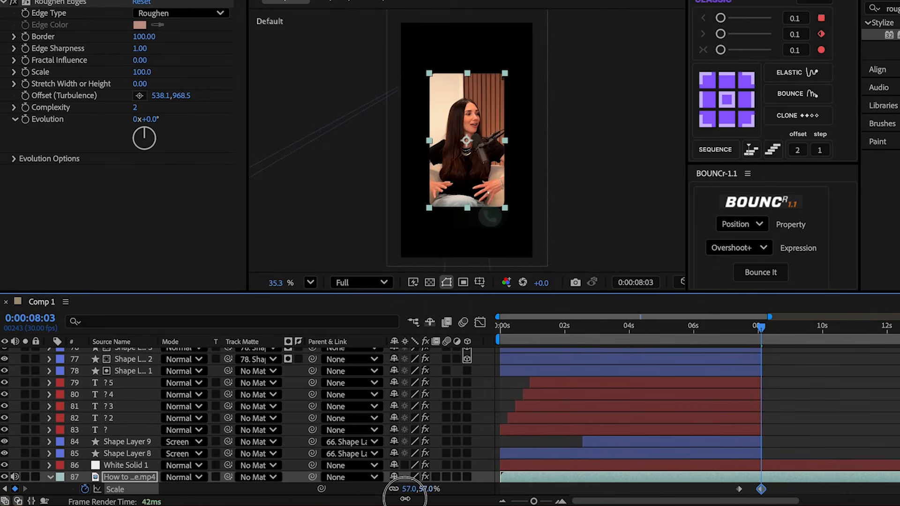
Step: Add an Inner Shadow layer style to the video layer, starting at its first scale keyframe, and set the shadow's opacity to 100%
key("j")
right_click(142, 477)
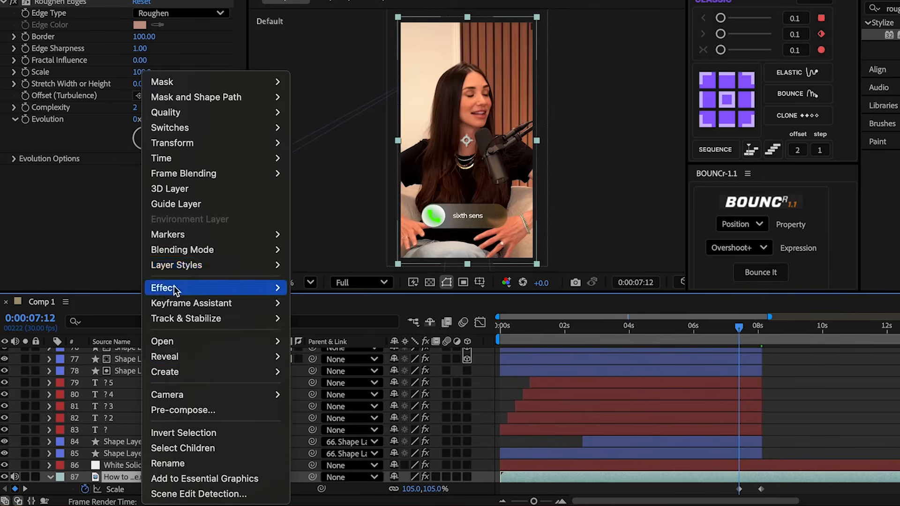
mouse_move(243, 265)
left_click(328, 333)
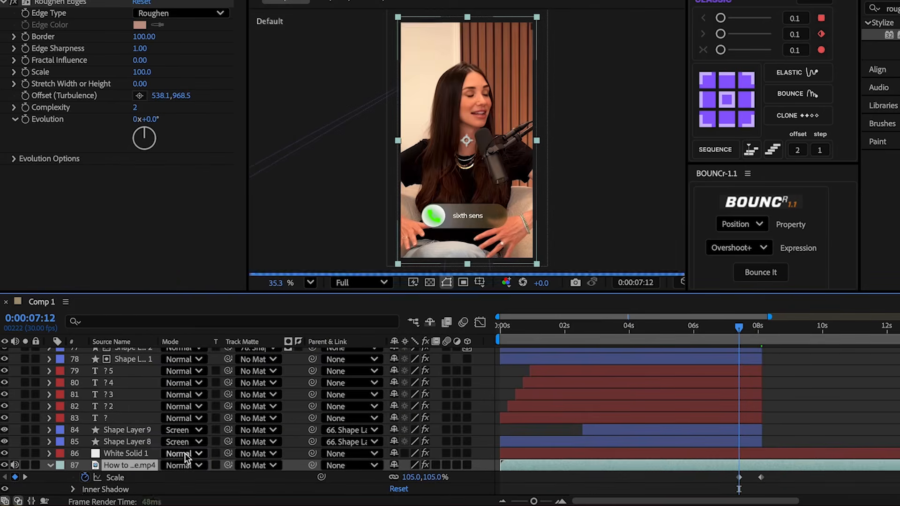
left_click(73, 489)
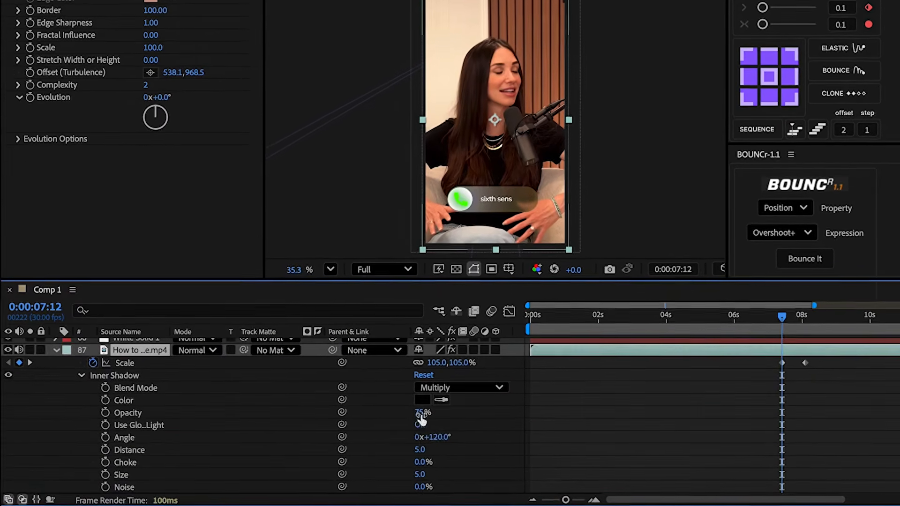
left_click_drag(421, 419, 465, 409)
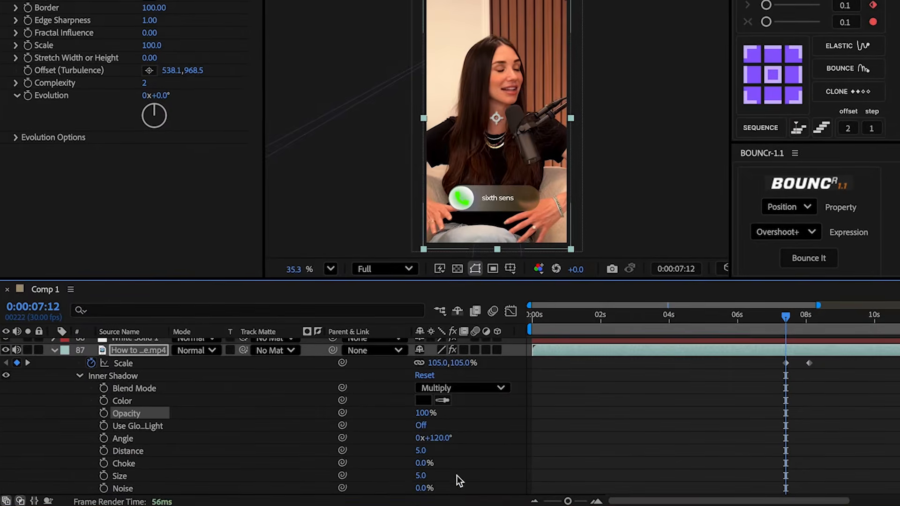
Step: Keyframe the Inner Shadow size from 6 at 0:00:07:13 to 250 at 0:00:07:18
left_click_drag(421, 476, 652, 454)
left_click(792, 319)
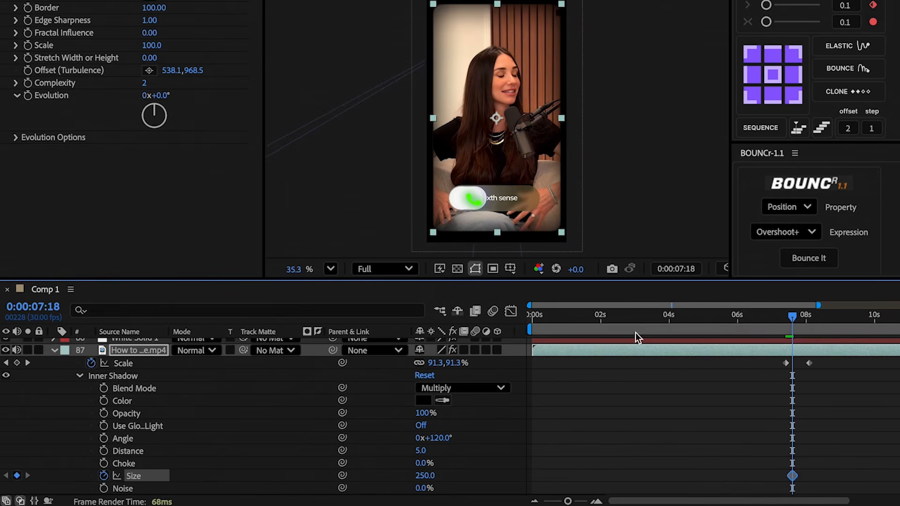
left_click_drag(792, 318, 790, 326)
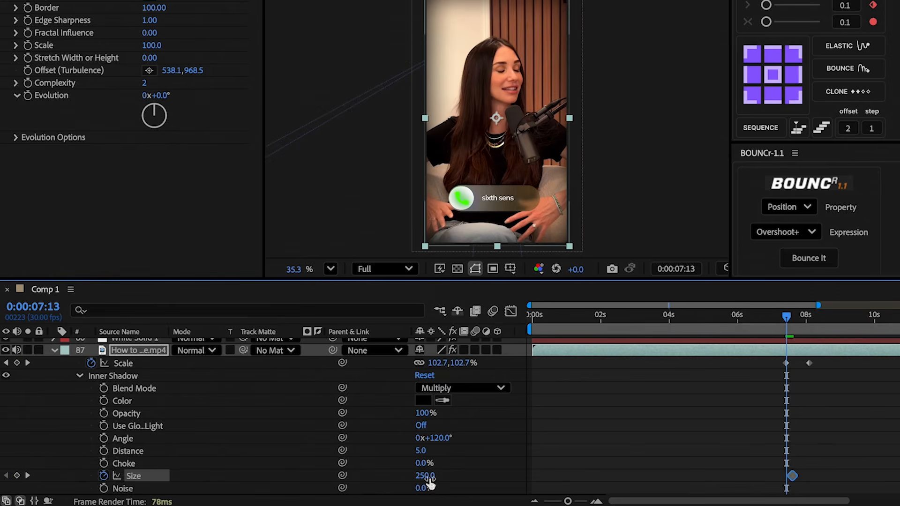
left_click_drag(423, 477, 261, 497)
Step: Ease both of the video layer's scale keyframes and adjust their speed curve handles in the Graph Editor
left_click(753, 360)
left_click_drag(836, 373, 747, 366)
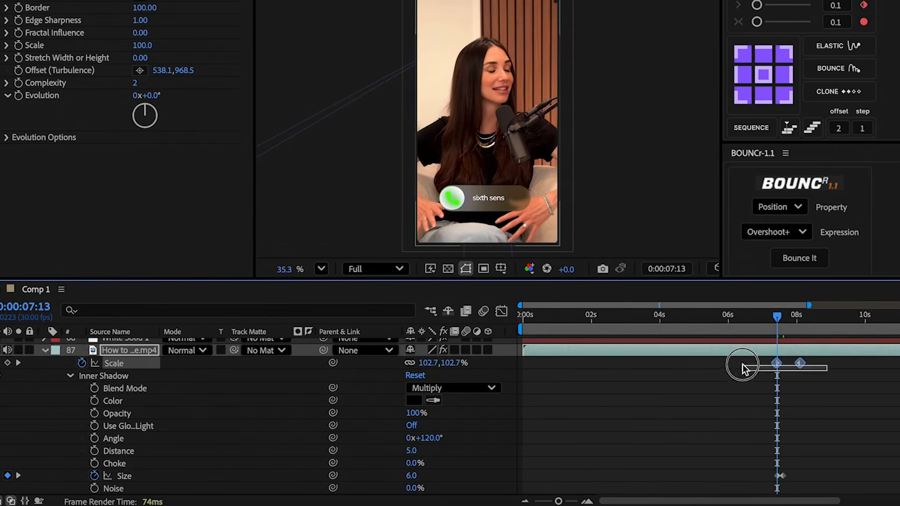
left_click(511, 311)
left_click_drag(733, 412, 614, 453)
left_click(785, 487)
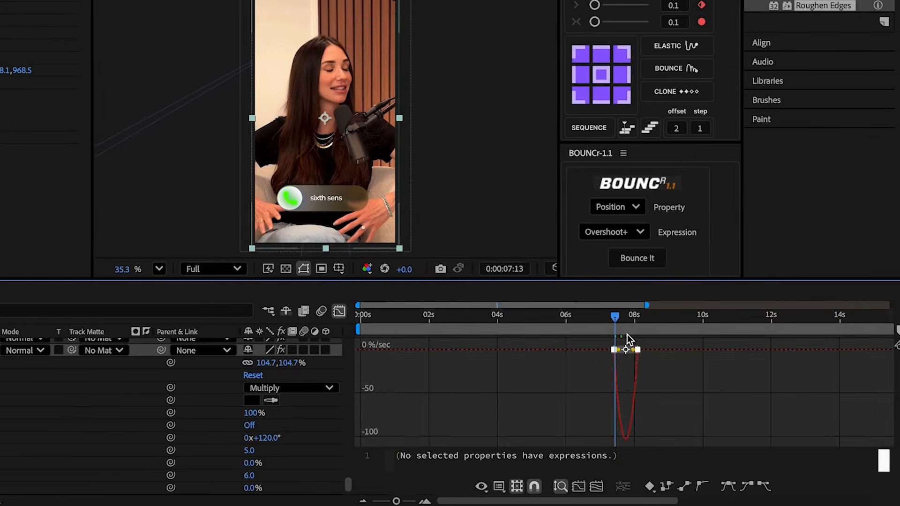
left_click_drag(687, 351, 687, 351)
left_click_drag(631, 352, 617, 352)
Step: Select the video layer's animation keyframes and shift them slightly later in time
left_click_drag(616, 324, 623, 325)
left_click_drag(674, 365, 582, 478)
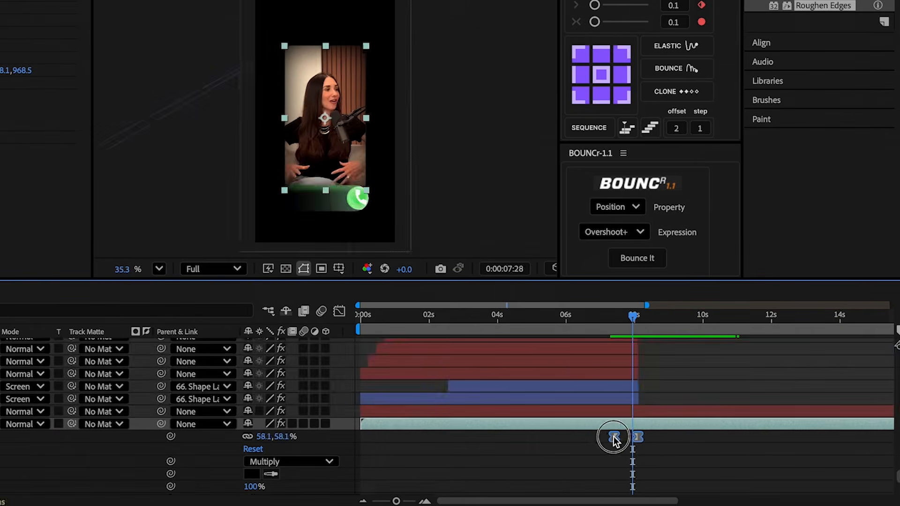
left_click_drag(614, 439, 630, 437)
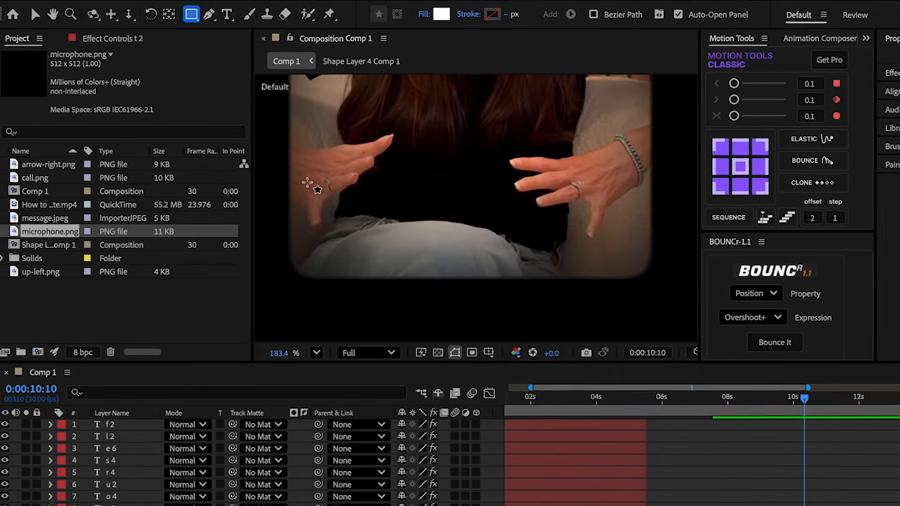
Step: Draw a white rounded rectangle about 404 by 134 px across the lower part of the video and centre its anchor point
mouse_move(307, 183)
left_mouse_down()
mouse_move(357, 236)
mouse_move(570, 267)
left_mouse_up()
left_click(76, 450)
left_click(88, 412)
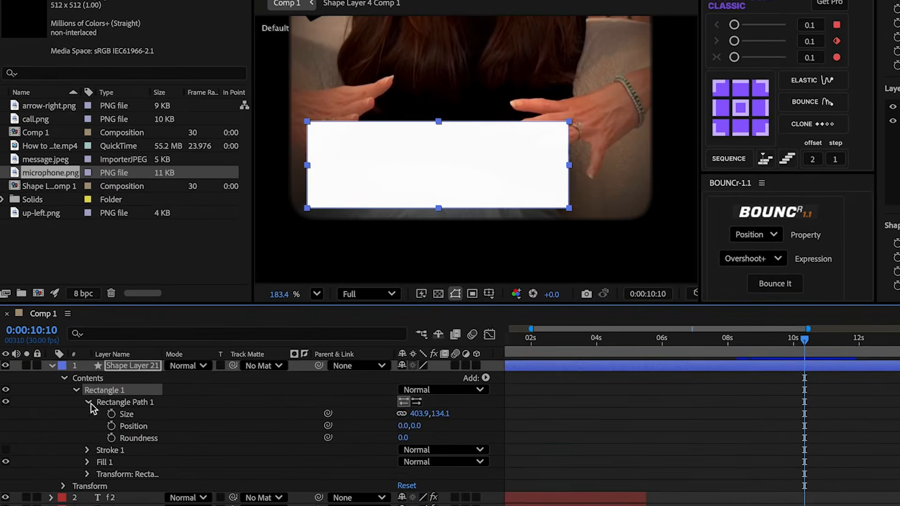
left_click_drag(402, 448, 438, 450)
key("u")
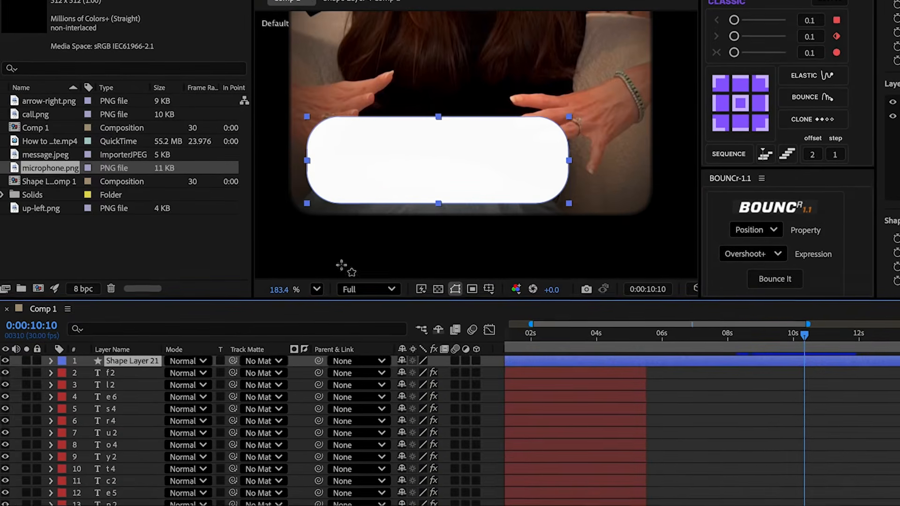
left_click(742, 103)
key("super+shift+a")
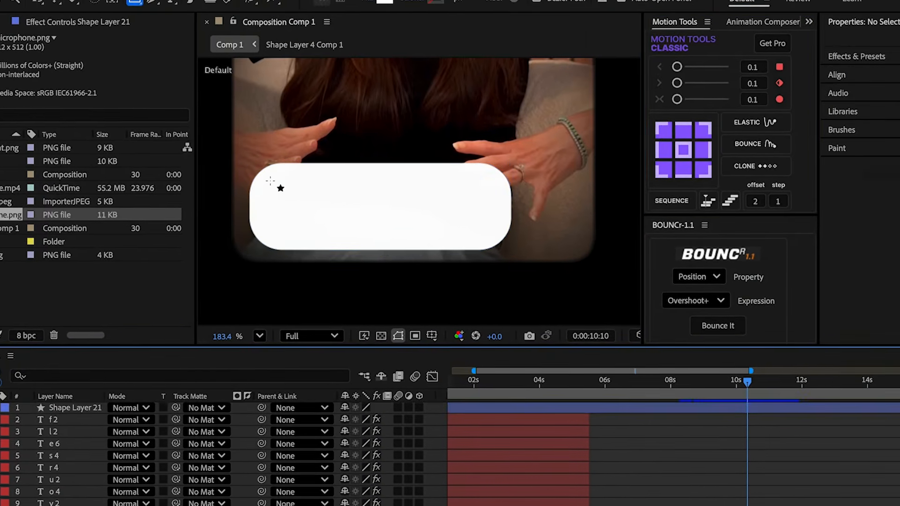
Step: Draw a square about 77 by 76 px inside the left end of the white bar as a new shape layer and fill it with FF0000
left_click_drag(269, 179, 319, 225)
left_click_drag(378, 237, 378, 239)
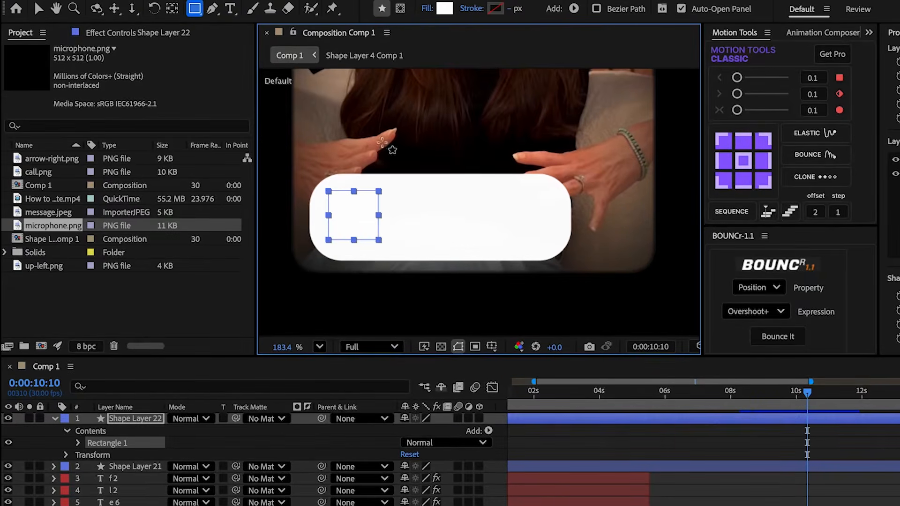
left_click(444, 8)
type("FF0000")
key("Return")
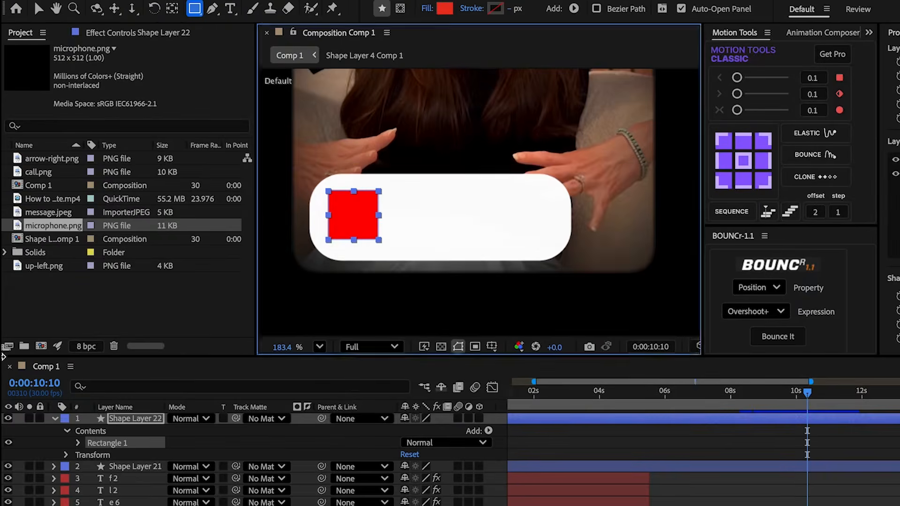
Step: Round the red square's corners with a Roundness of about 20
left_click(78, 443)
left_click(89, 411)
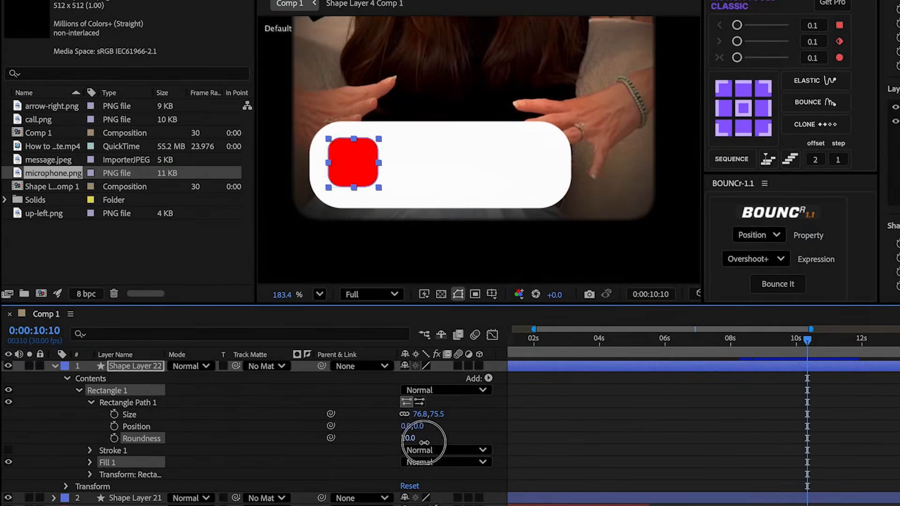
left_click(55, 366)
Step: Add microphone.png to the composition as the top layer and move it over the red square
left_click_drag(77, 174, 113, 358)
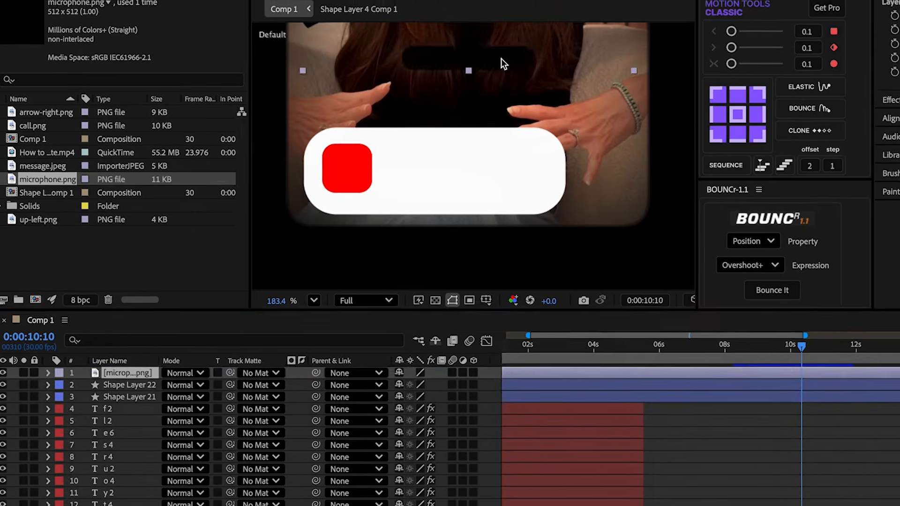
left_click_drag(489, 57, 371, 269)
left_click_drag(347, 156, 337, 197)
Step: Scale the microphone icon to 8% and centre it on the red square
key("s")
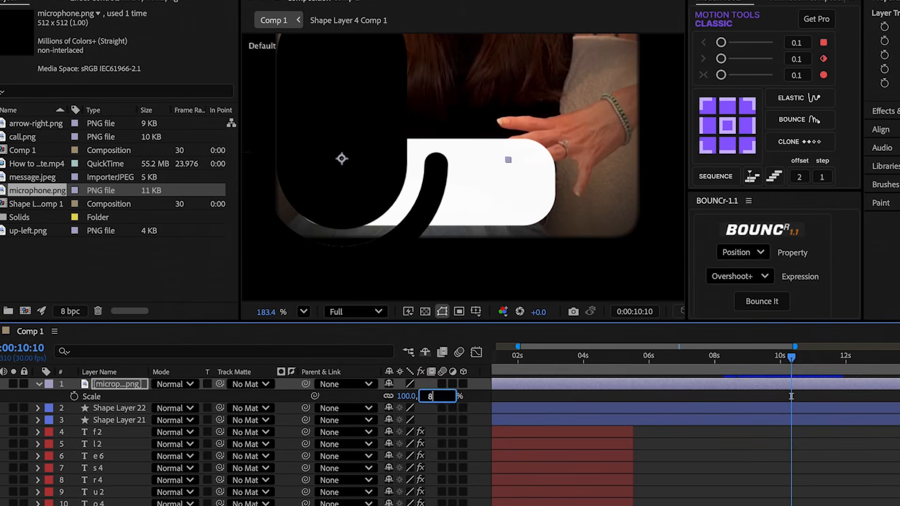
key("Return")
key("period")
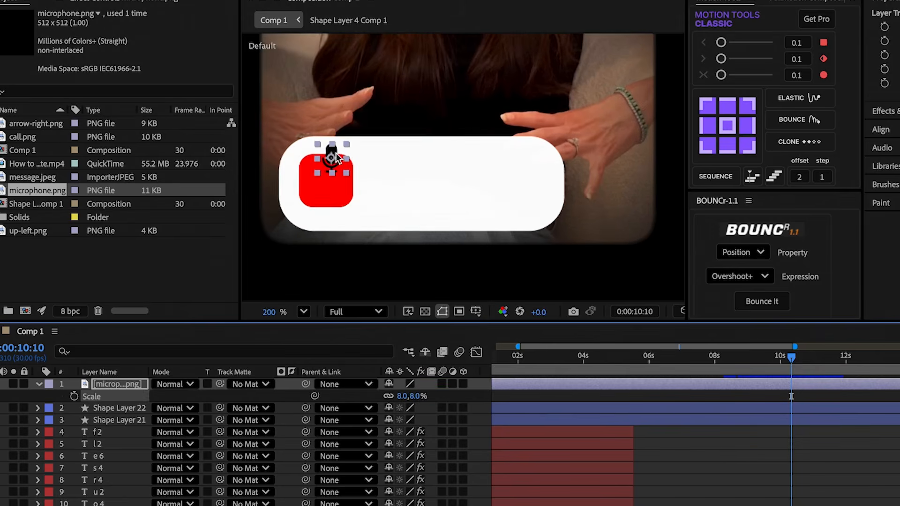
left_click_drag(336, 155, 331, 175)
Step: Find the Tint effect, apply it to the microphone icon and map black to white
left_click(886, 111)
left_click(863, 51)
type("tint")
double_click(837, 133)
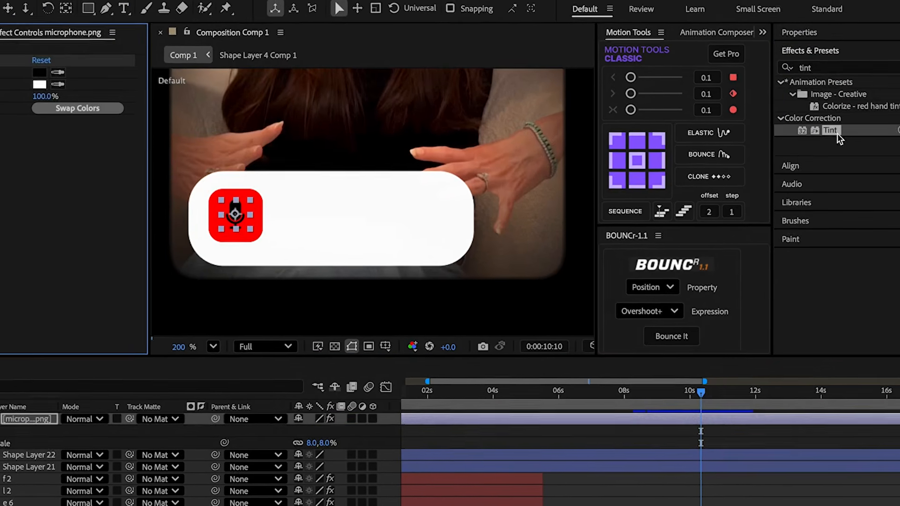
left_click(58, 72)
left_click(40, 85)
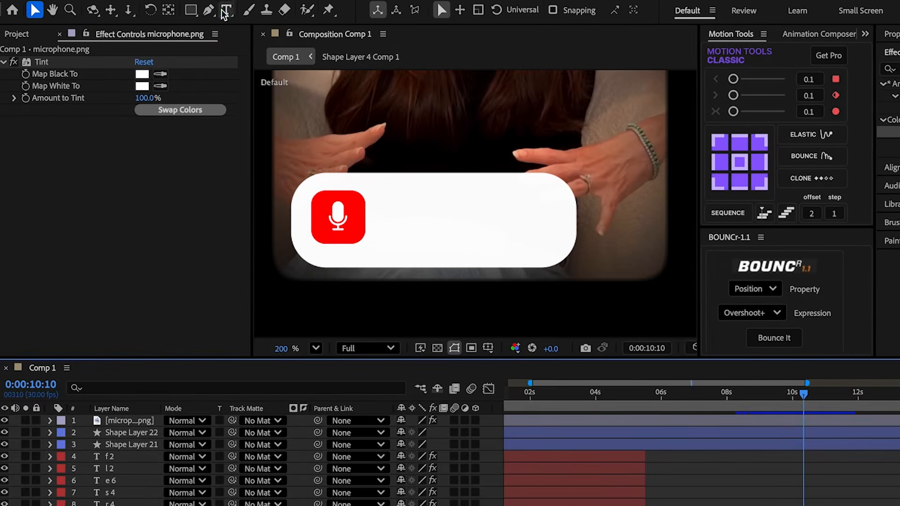
Step: Add a text layer reading "Really good readers" on the white bar beside the microphone icon
left_click(226, 10)
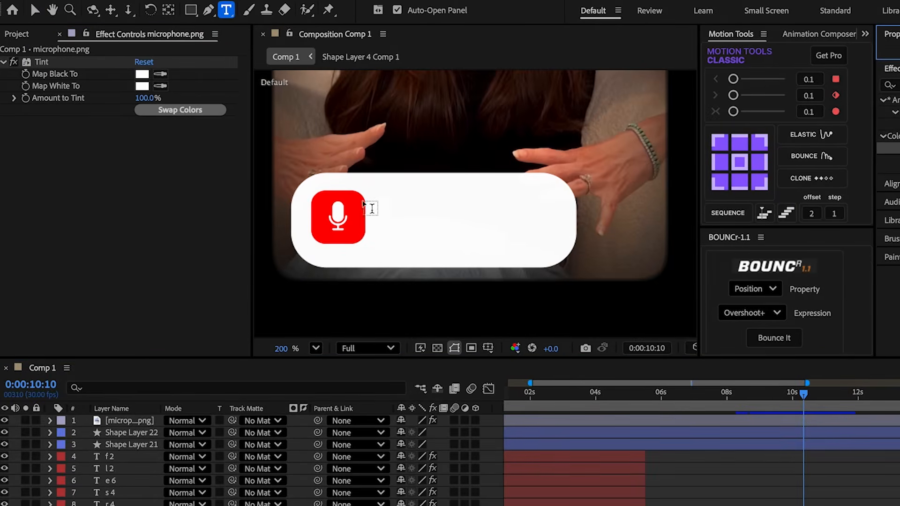
left_click(396, 225)
type("Really good readers")
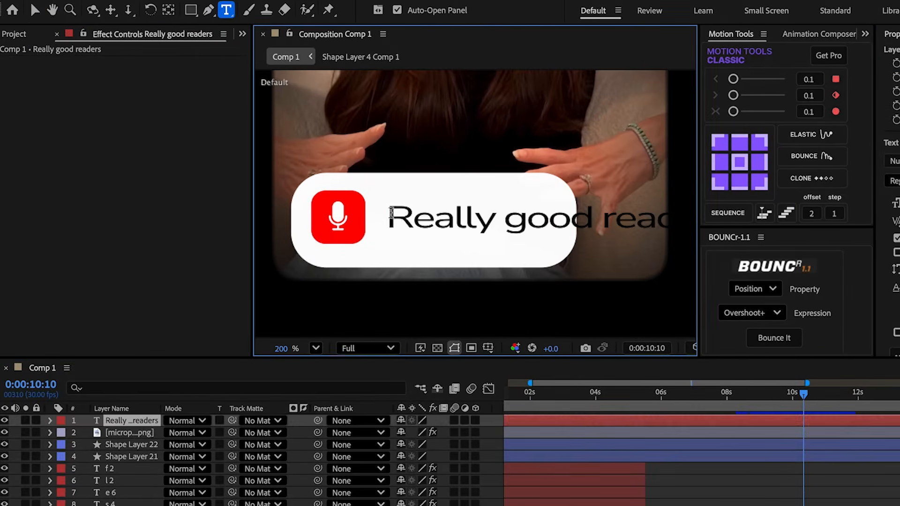
key("Escape")
Step: Scale the "Really good readers" text proportionally to 42.3 by 55% and place it just right of the red icon
key("s")
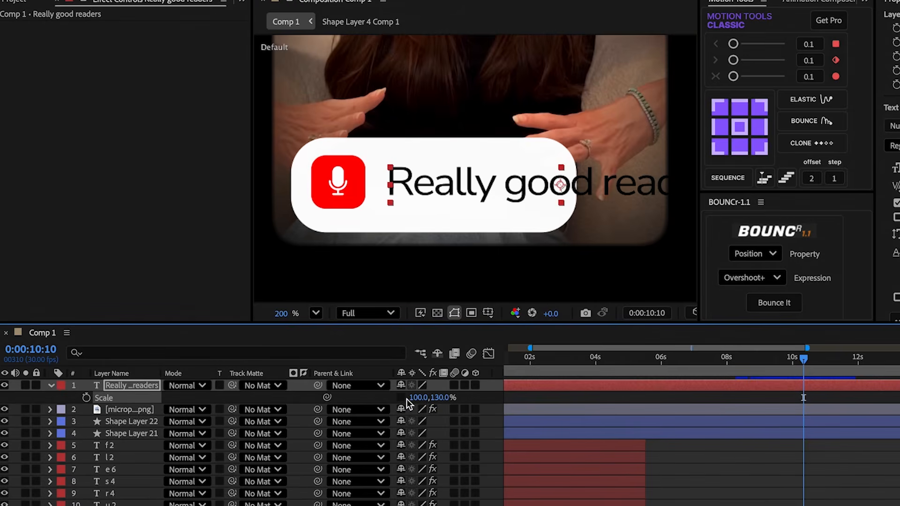
left_click_drag(403, 399, 428, 406)
left_click_drag(533, 194, 505, 199)
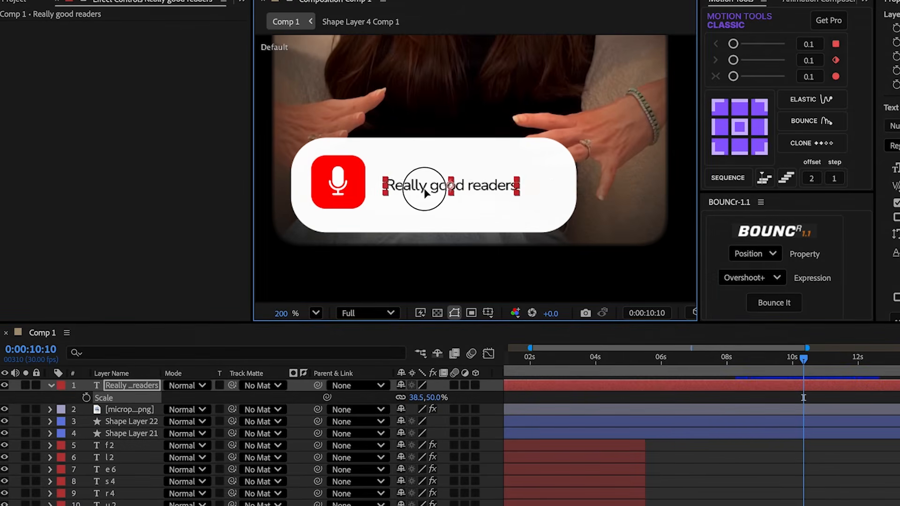
left_click_drag(425, 193, 417, 194)
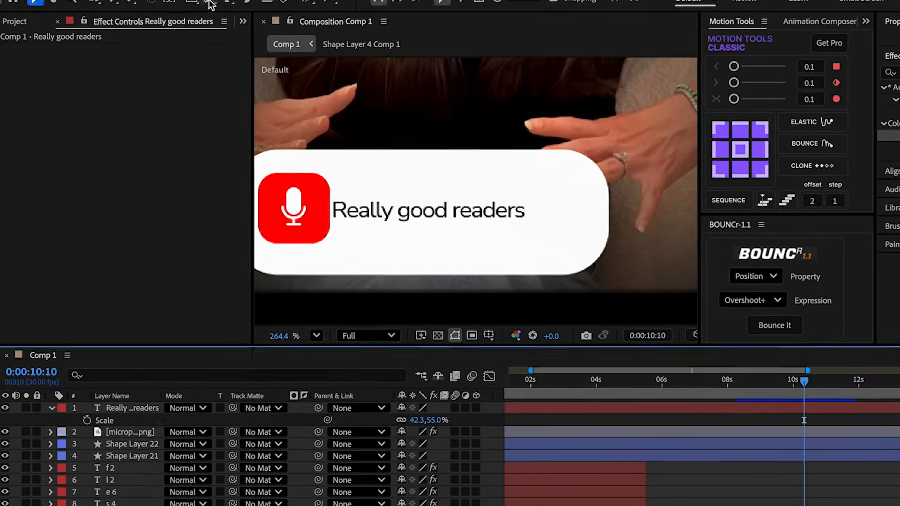
Step: Draw a short vertical line after the text with the Pen tool, with no fill and a solid red 8 px stroke
left_click(210, 5)
left_click(544, 199)
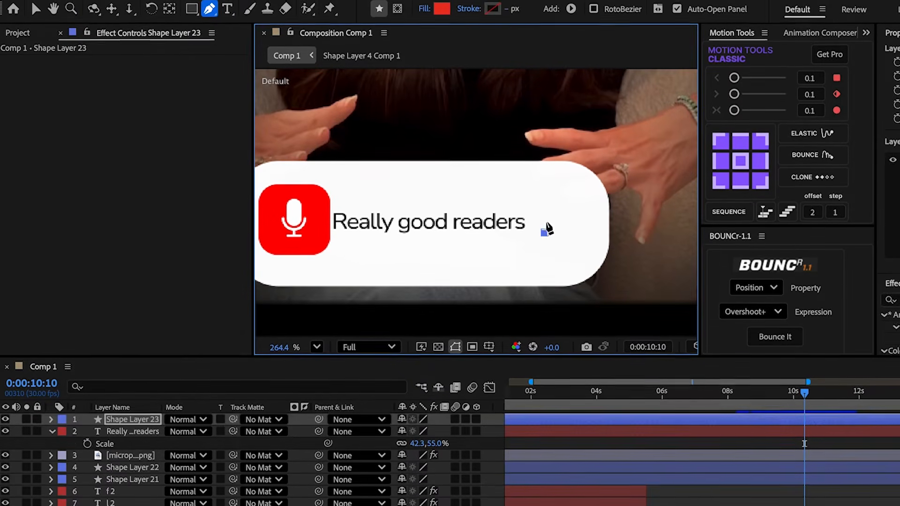
left_click(425, 9)
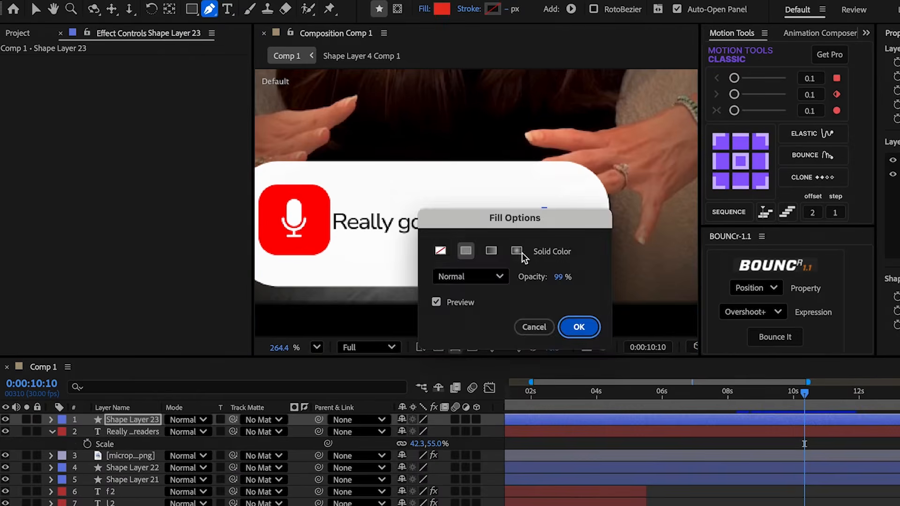
left_click(438, 253)
left_click(580, 327)
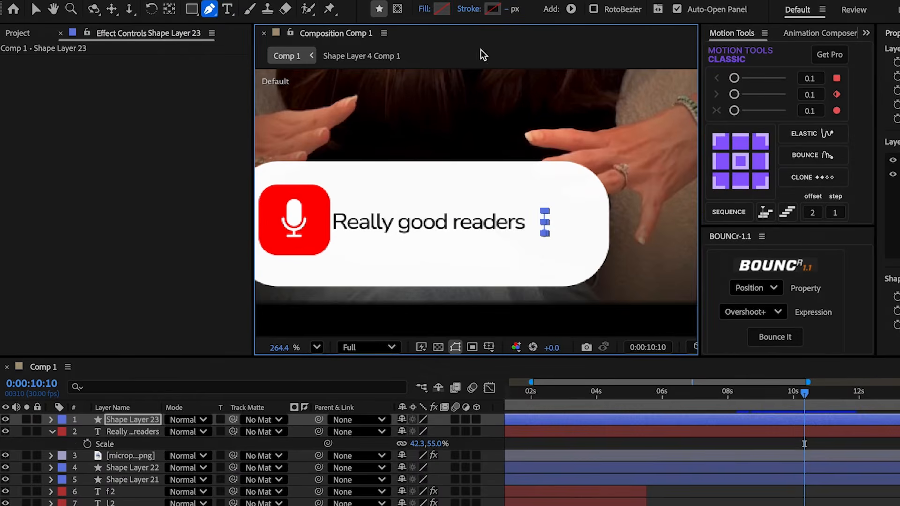
left_click(467, 10)
left_click(465, 254)
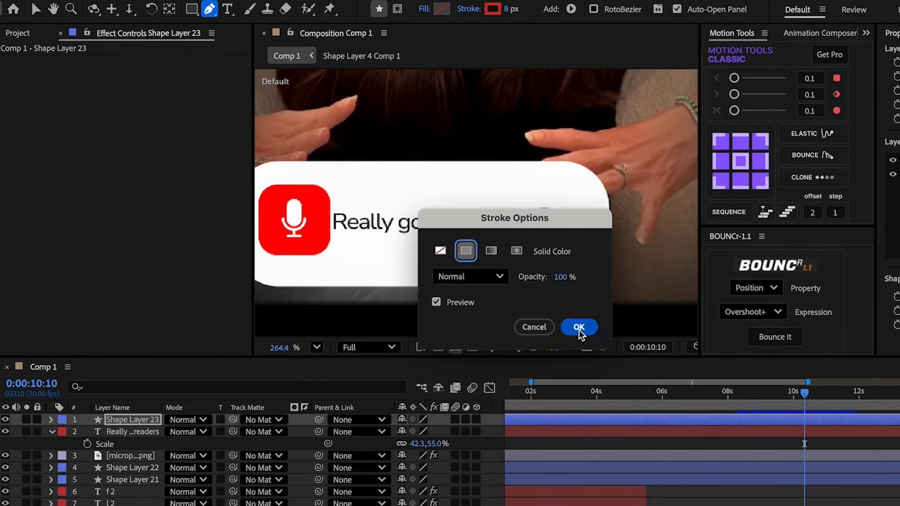
left_click(579, 328)
Step: Set the line cap of the red line's stroke to Round Cap
left_click(50, 419)
left_click(76, 453)
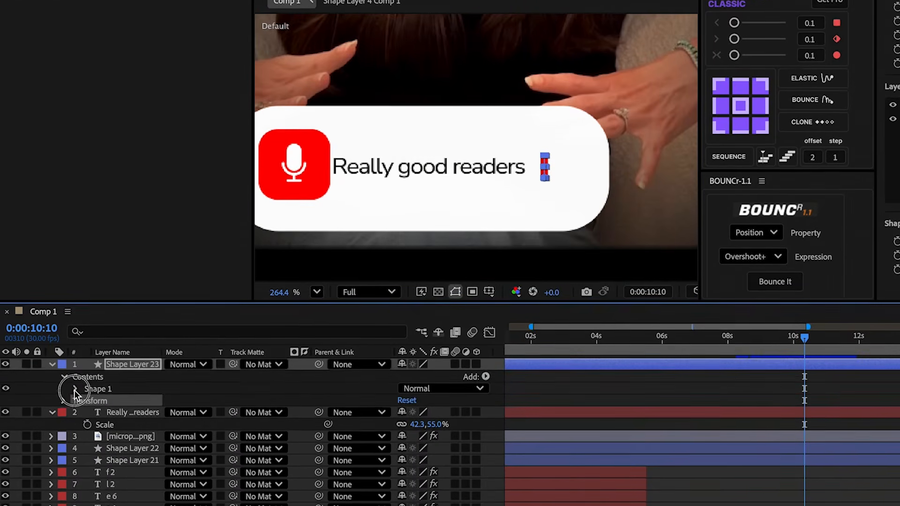
left_click(76, 444)
left_click(88, 468)
scroll(351, 449, "down", 2)
left_click(425, 430)
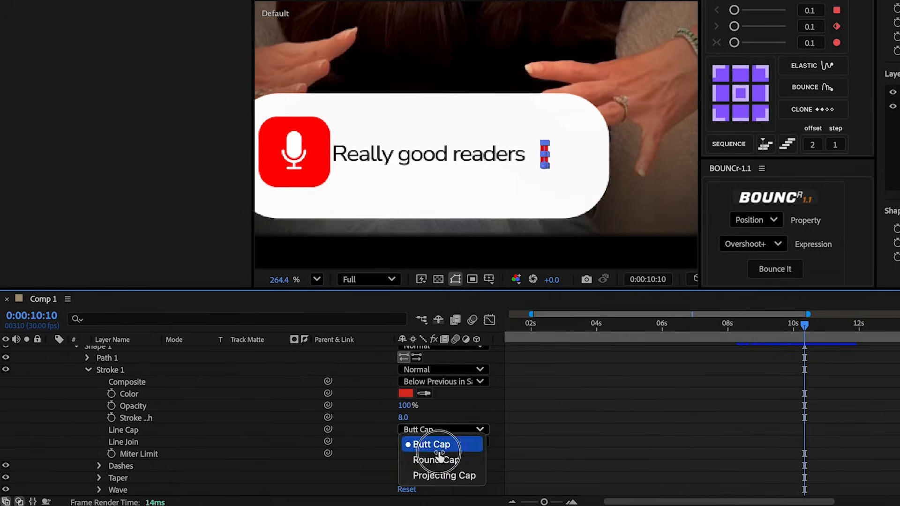
left_click(644, 410)
scroll(147, 356, "up", 2)
Step: Duplicate the red line, set the copy's X position to 554 to form a pause icon, and shift both bars slightly right
left_click(147, 354)
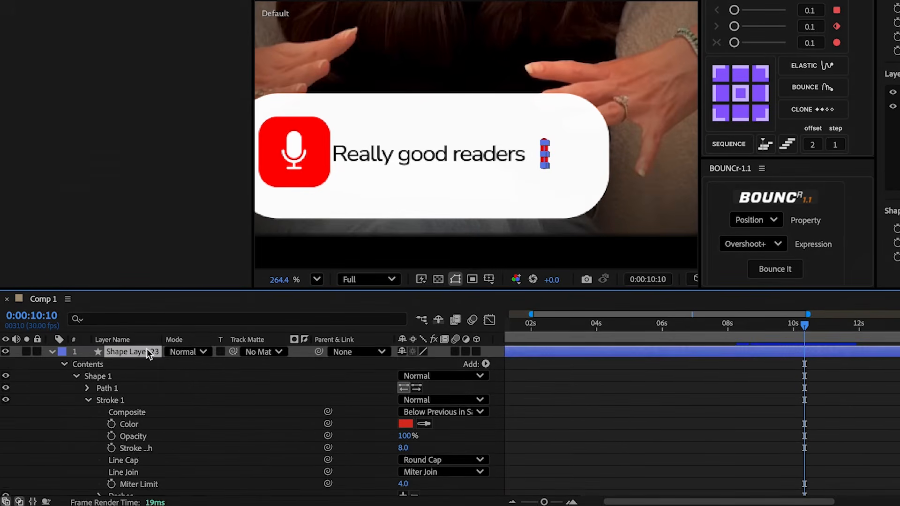
key("ctrl+d")
key("p")
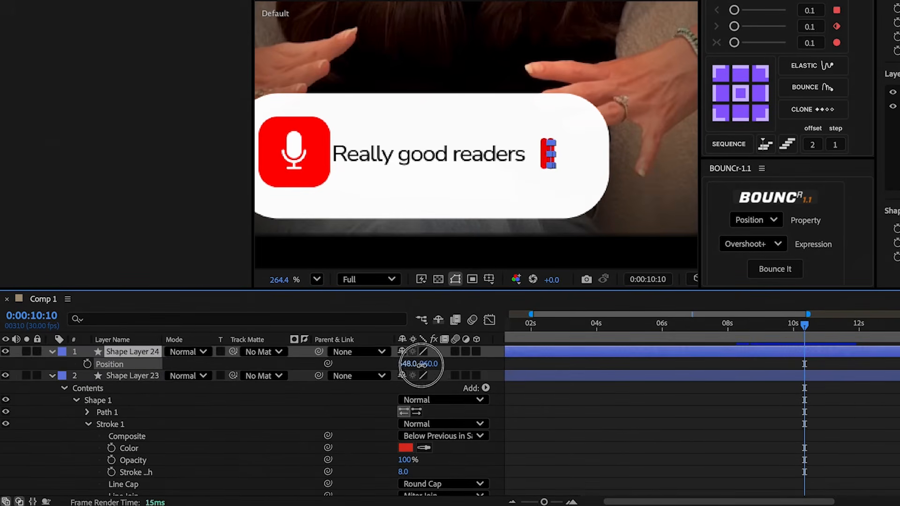
left_click(151, 374)
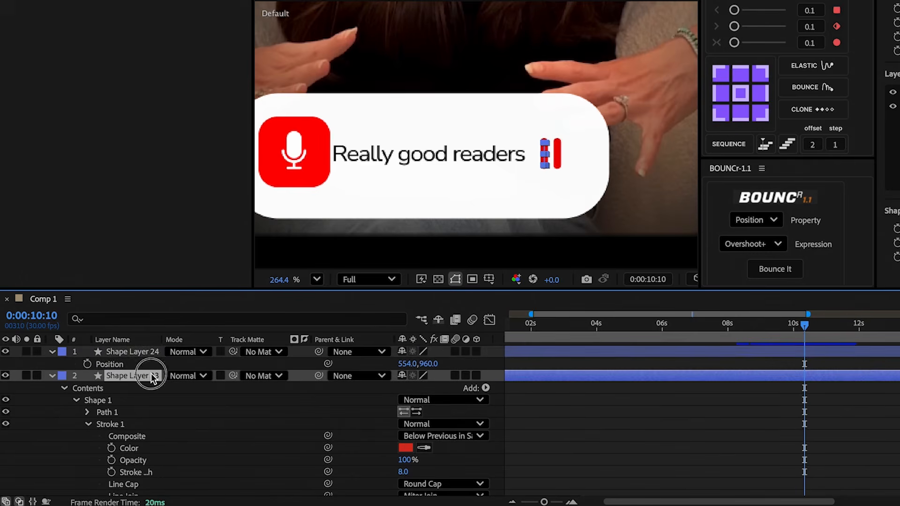
left_click(153, 351, "ctrl")
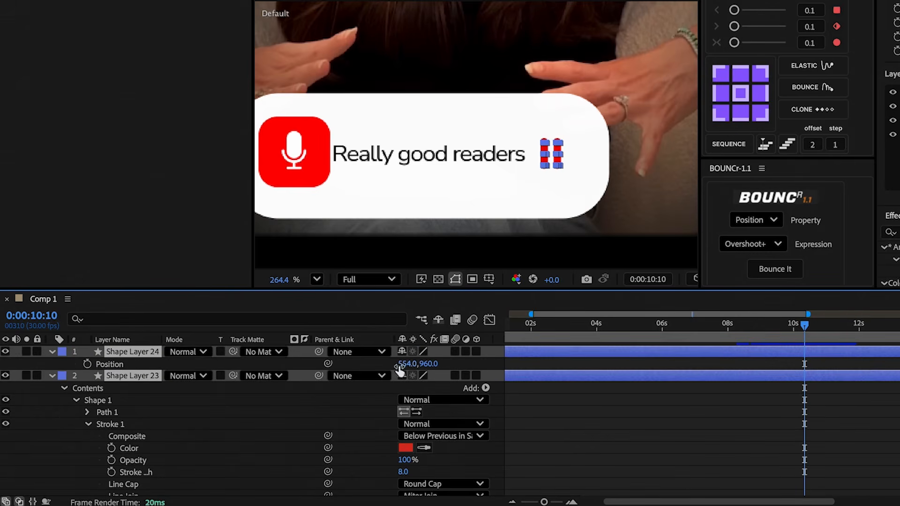
Step: Lower the opacity of the "Really good readers" text layer
key("t")
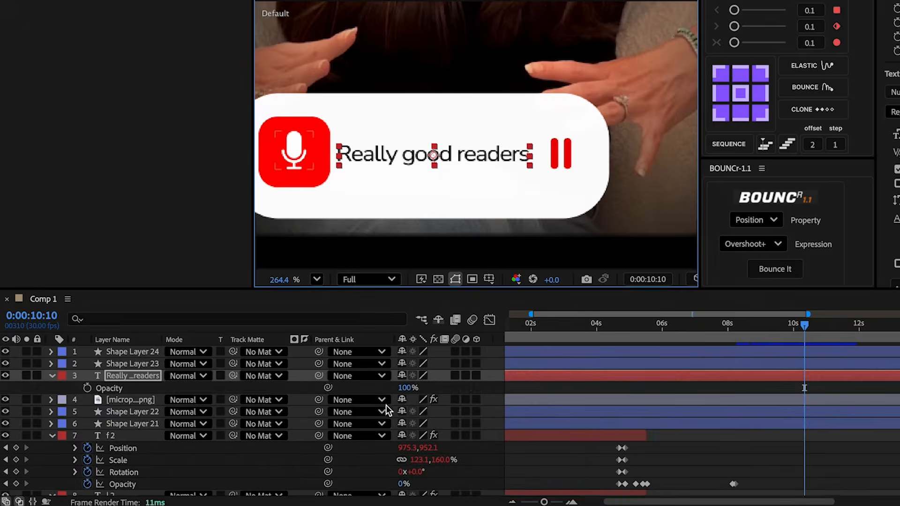
left_click(408, 389)
key("Return")
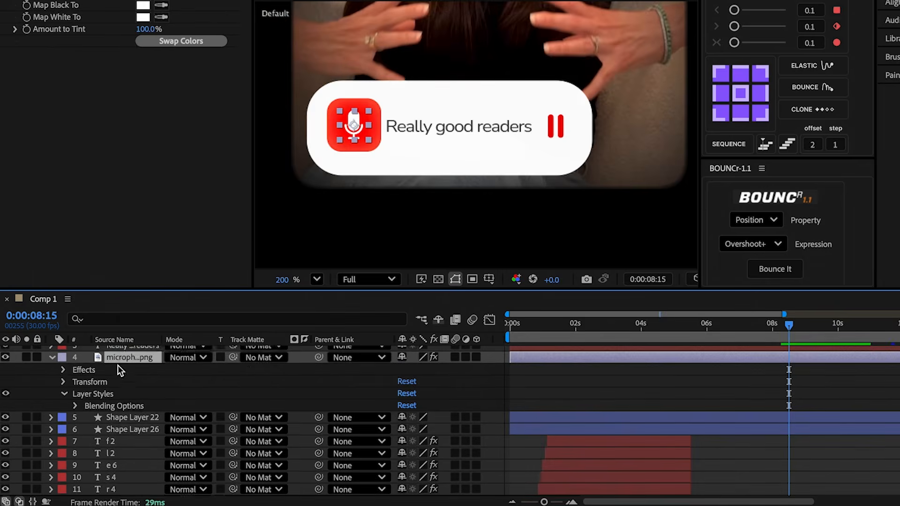
Step: Add a Drop Shadow layer style with size 31 to the microphone icon layer
right_click(124, 357)
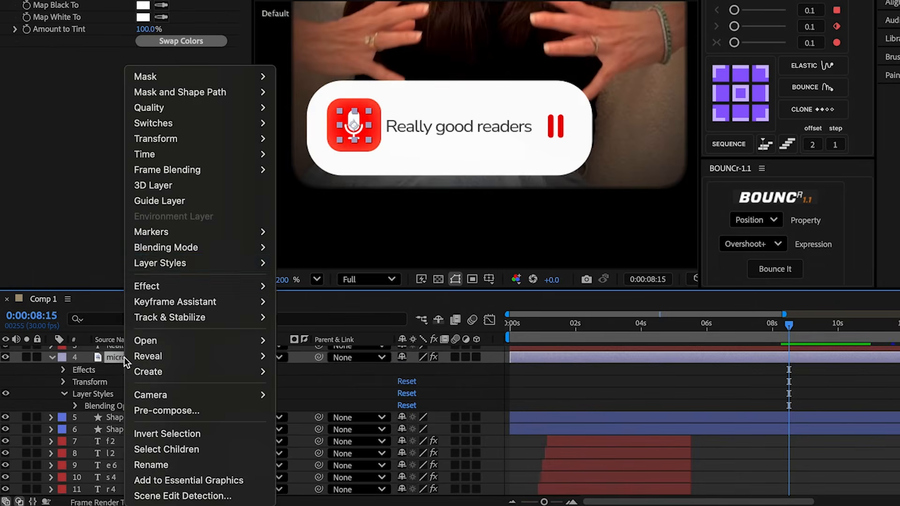
mouse_move(217, 265)
left_click(311, 318)
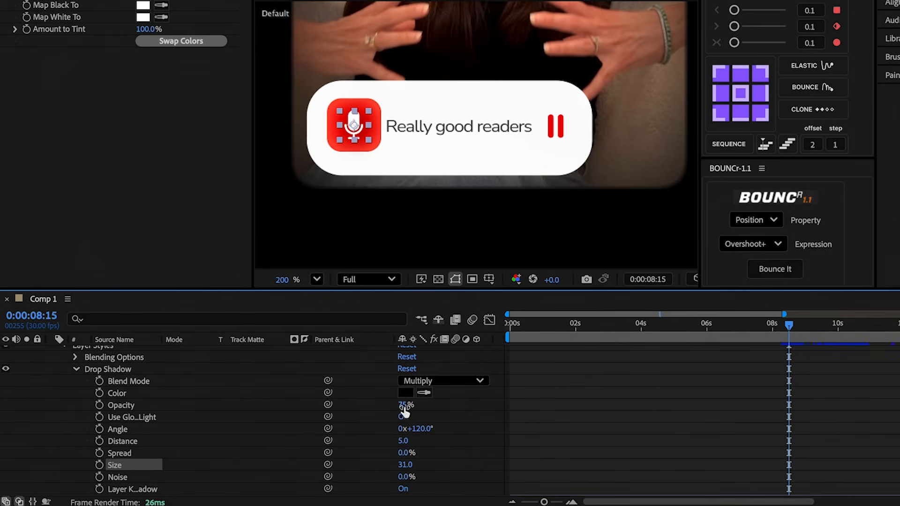
left_click(532, 401)
key("u")
Step: Duplicate the white bar layer and apply the 4-Color Gradient effect to the lower copy
left_click(553, 414)
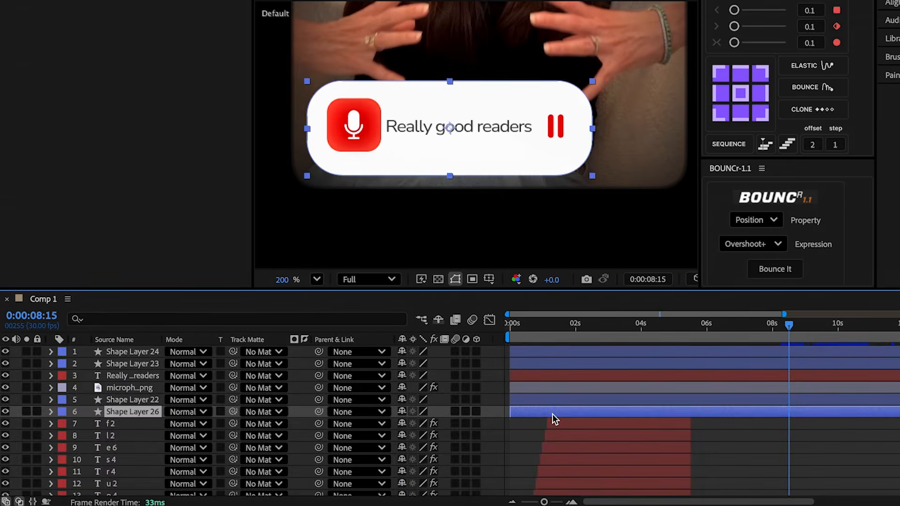
key("ctrl+d")
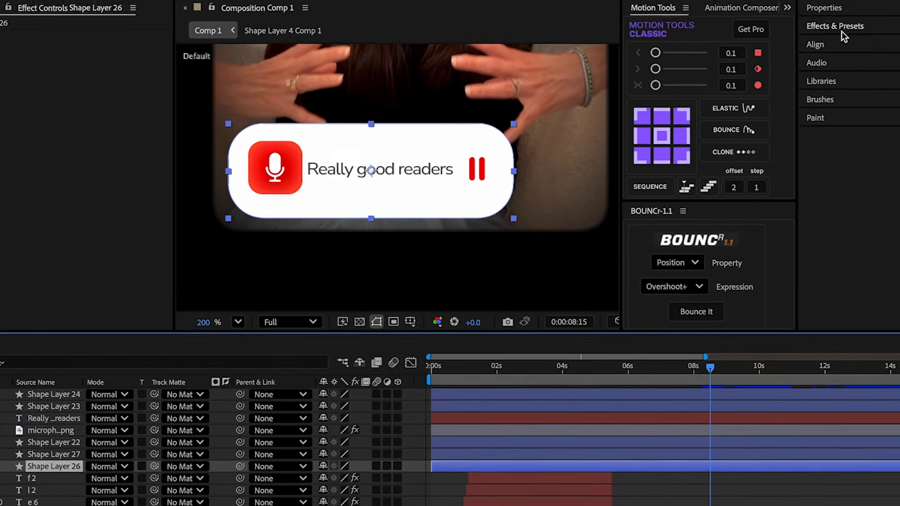
left_click(835, 26)
type("4")
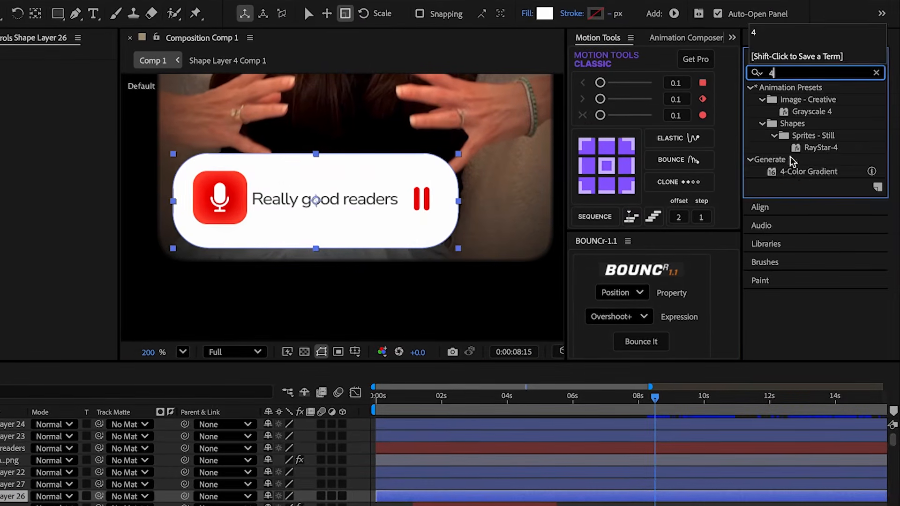
double_click(807, 171)
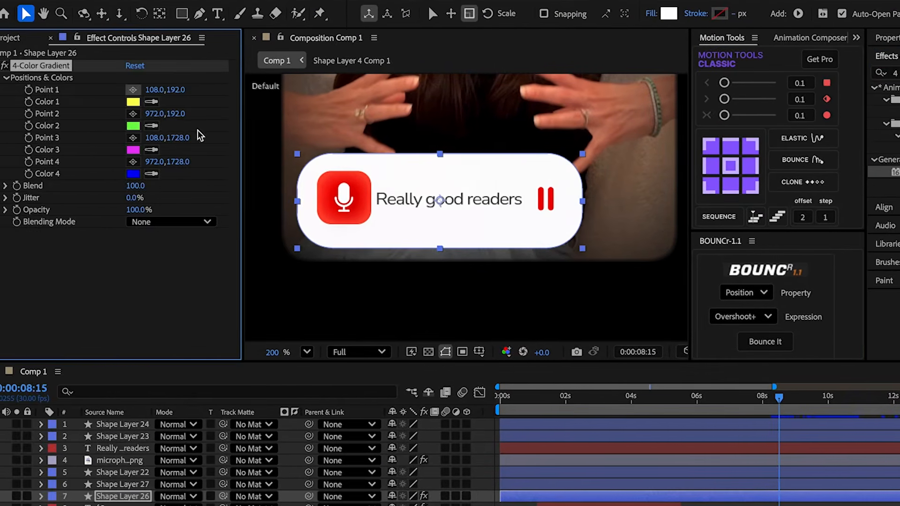
Step: Place the four gradient points at the middle of the bar's edges: 276,1372; 490,1300; 481,1438; and 686,1367
left_click(299, 200)
left_click(140, 162)
left_click(586, 197)
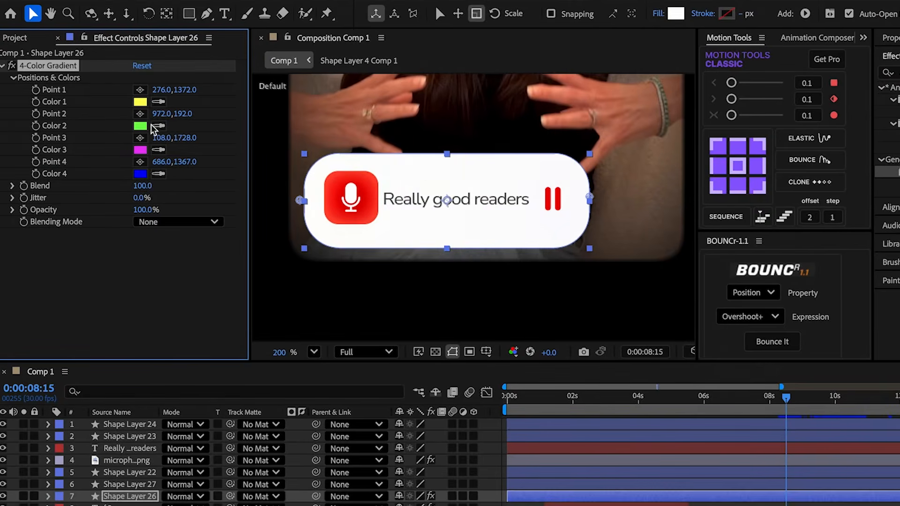
left_click(140, 114)
left_click(448, 151)
left_click(140, 137)
left_click(446, 246)
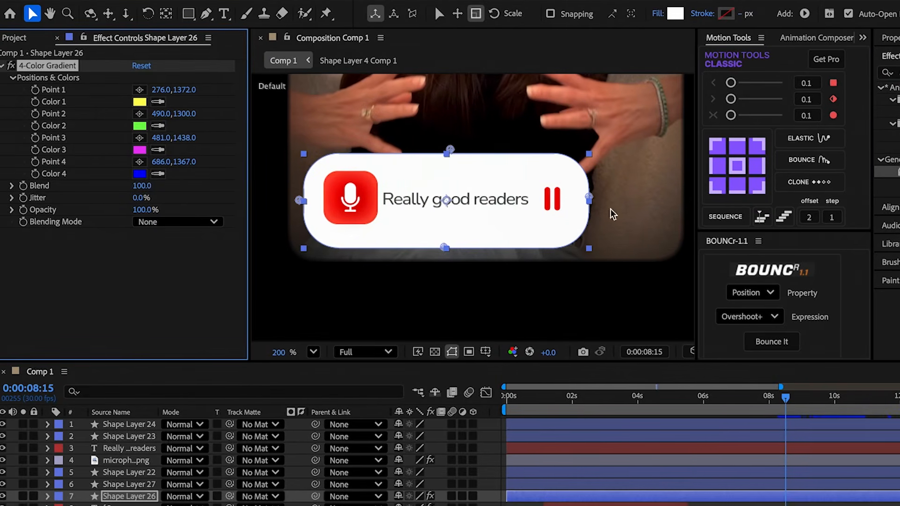
Step: Apply the Glow effect with a radius of 28 to the gradient bar layer and set the layer's opacity to 50%
left_click(834, 74)
type("glow")
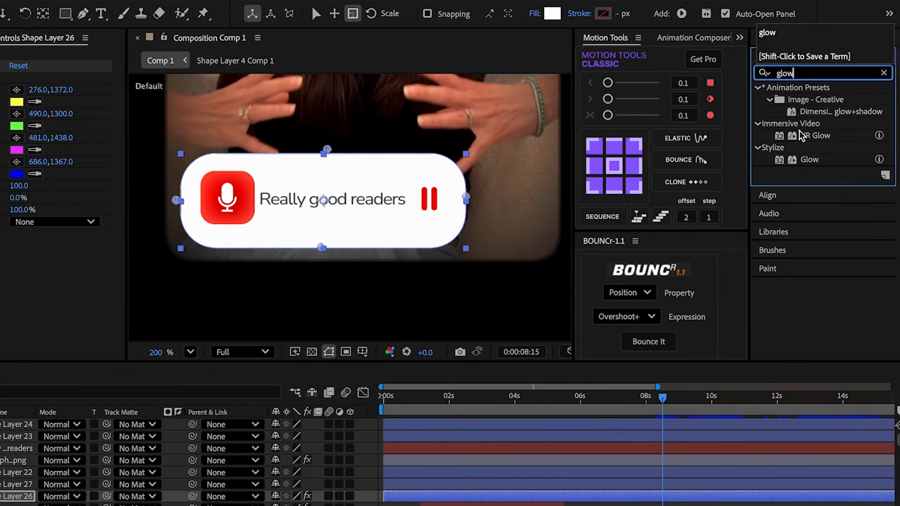
double_click(812, 159)
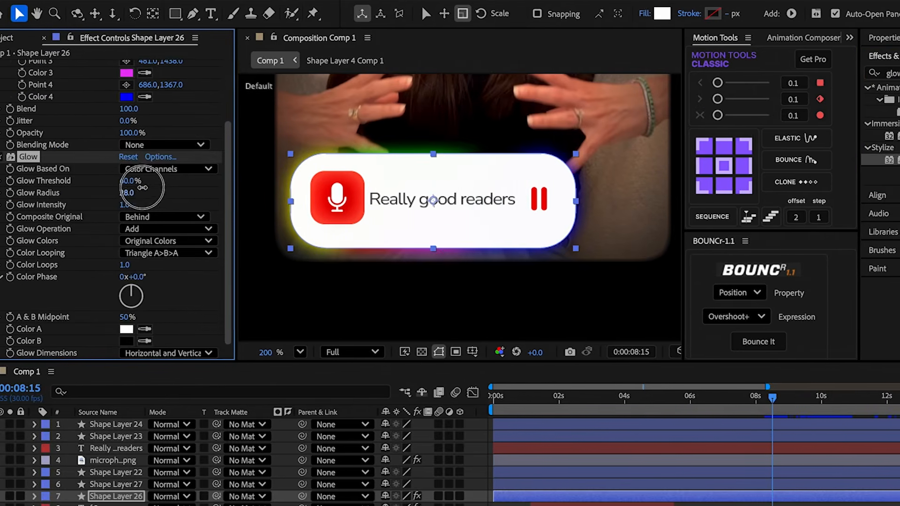
key("t")
left_click(405, 497)
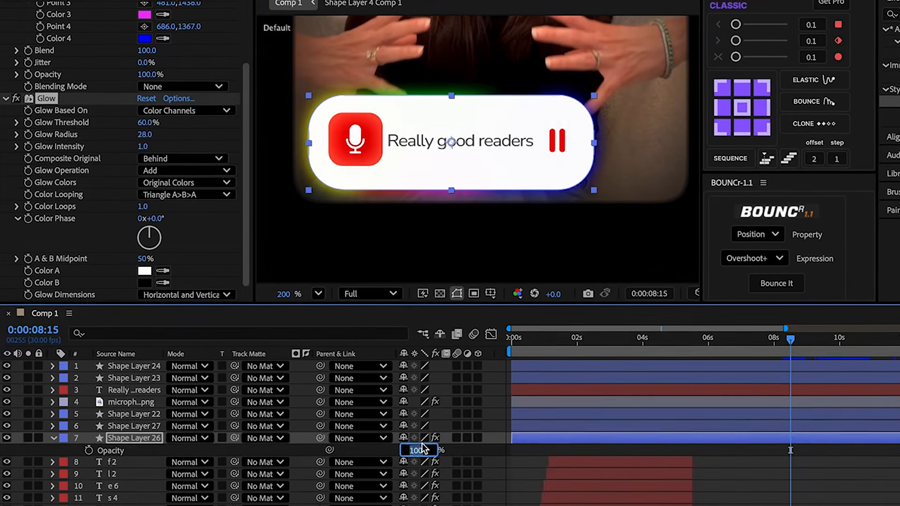
type("50")
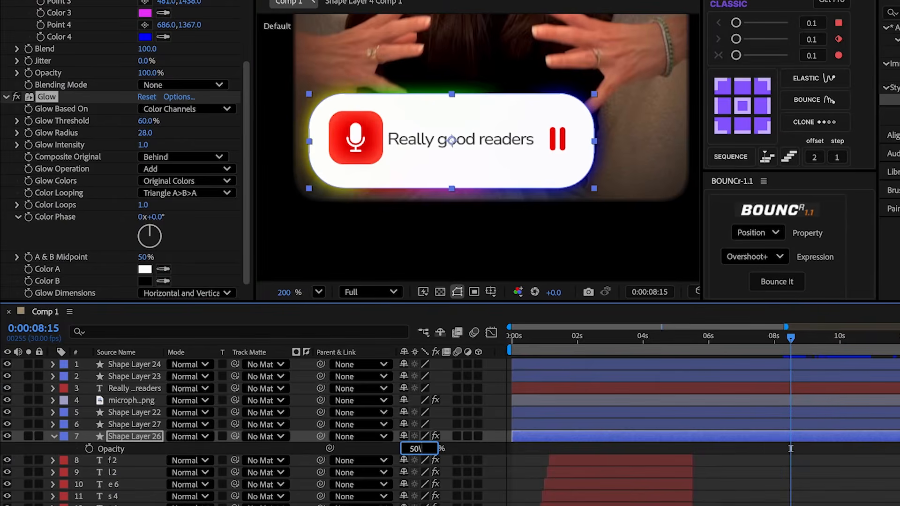
key("Return")
left_click(703, 471)
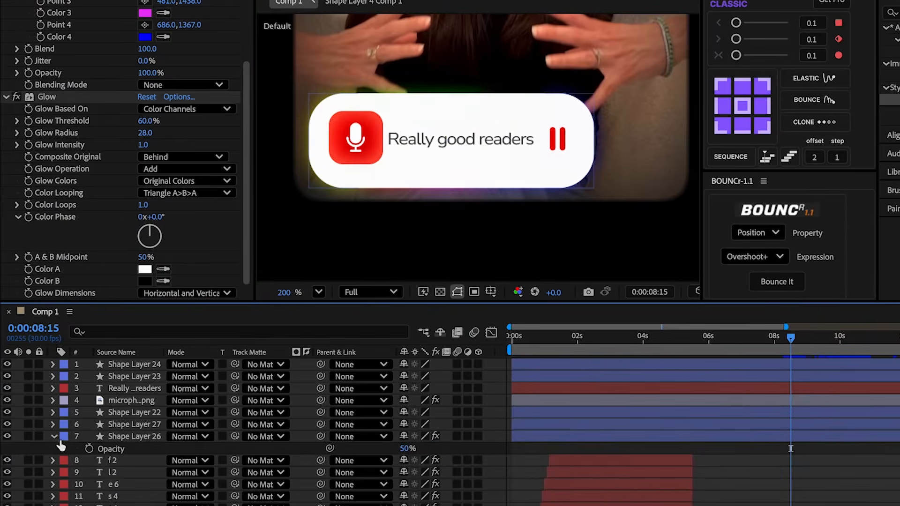
Step: Parent the glowing bar, red square, microphone, text and both pause bar layers to the upper white bar layer
left_click(134, 424)
left_click_drag(254, 435, 140, 425)
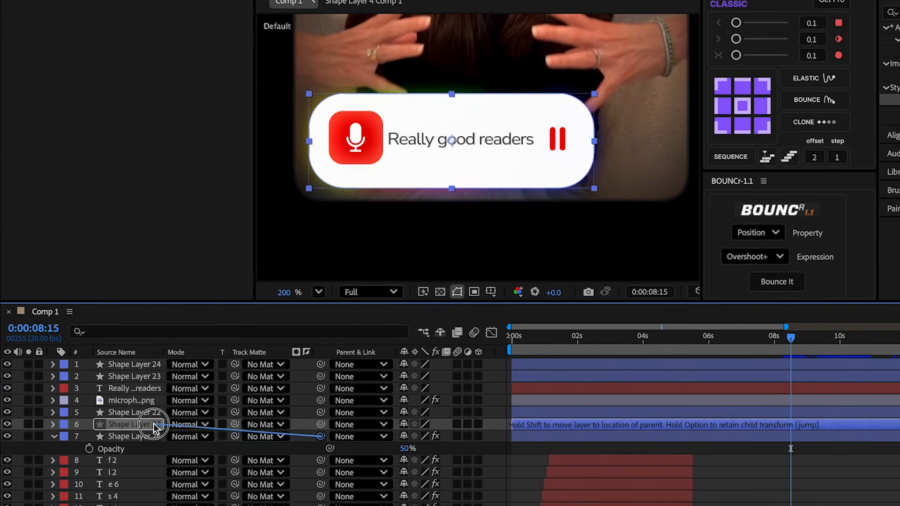
left_click(147, 413)
left_click(151, 366, "shift")
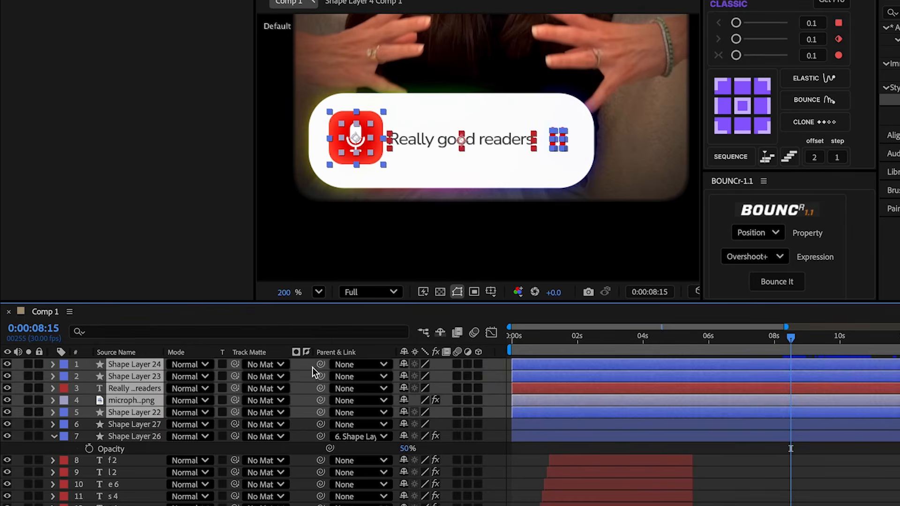
left_click_drag(314, 374, 134, 424)
Step: Add Scale and Position keyframes to the upper white bar layer at 0:00:08:20
left_click(135, 424)
left_click(792, 353)
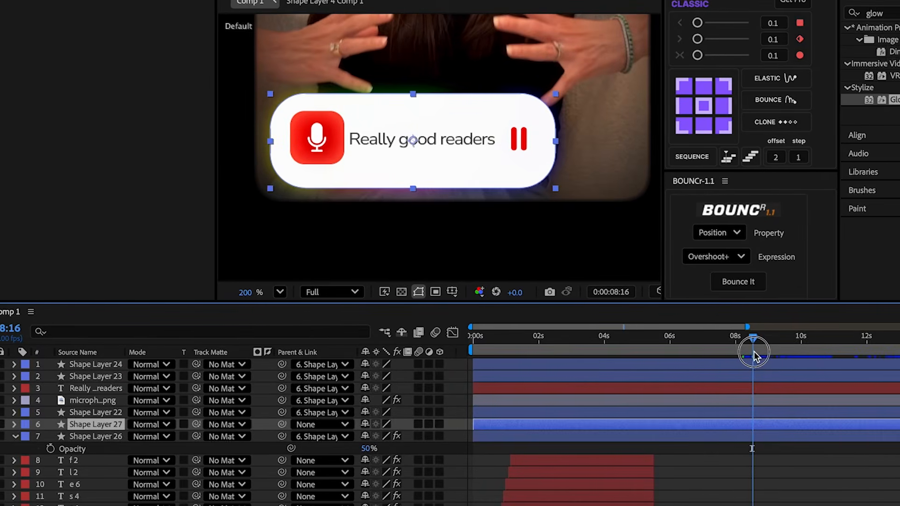
left_click_drag(754, 353, 758, 353)
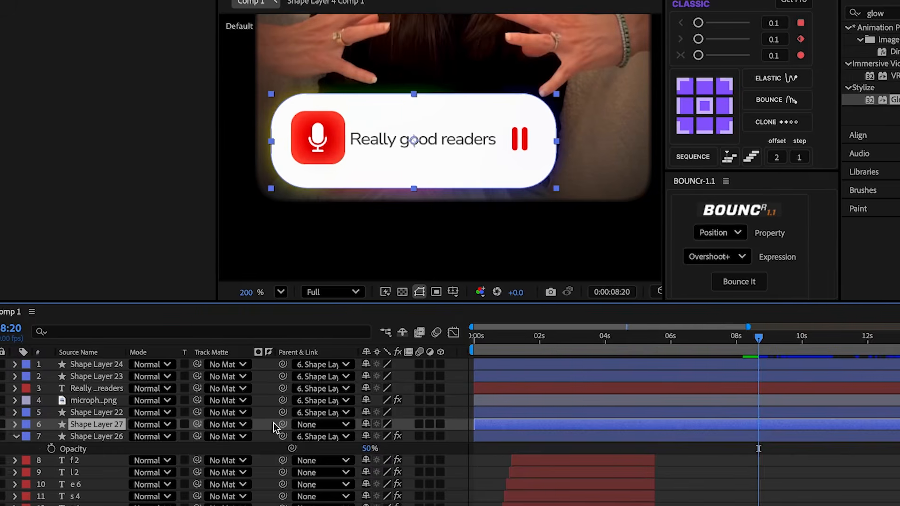
key("p")
key("s")
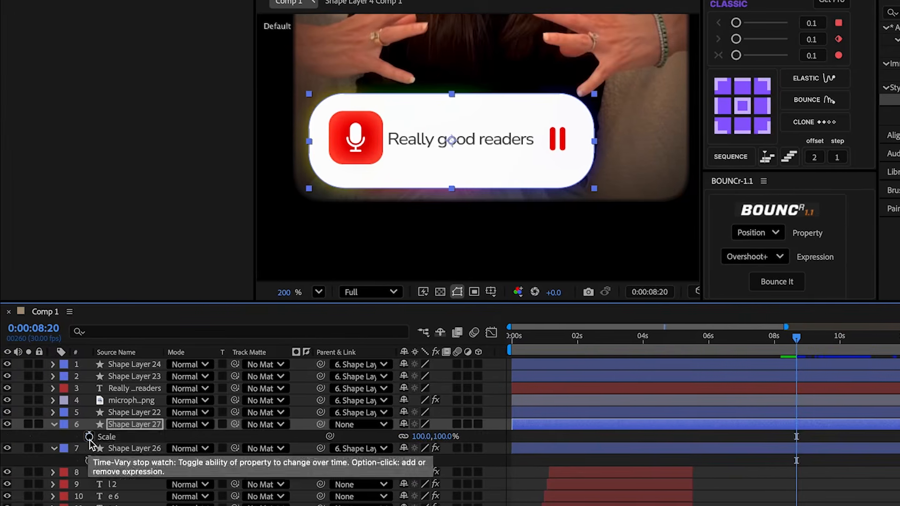
left_click(89, 438)
key("shift+p")
Step: At 0:00:08:14, move the white bar horizontally to X 101.8 and set its scale to 0%
left_click_drag(796, 339, 790, 339)
left_click_drag(421, 441, 170, 458)
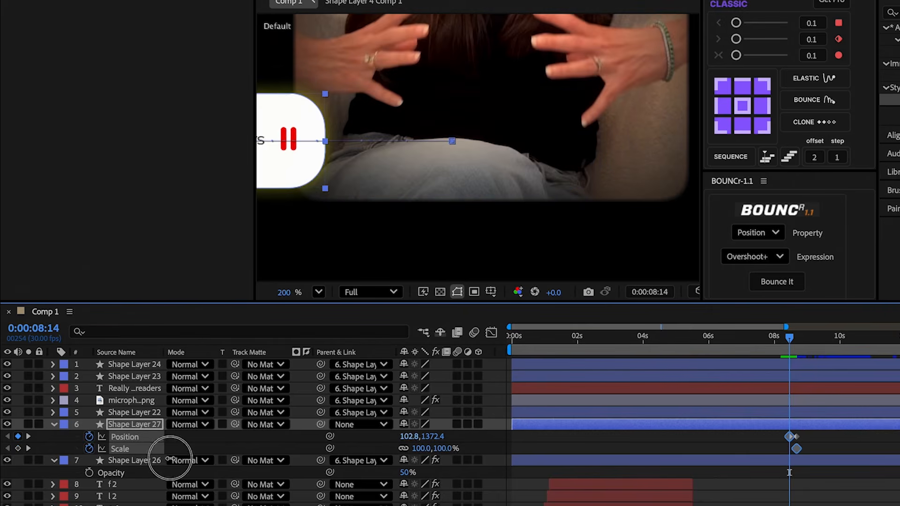
type("0")
key("Return")
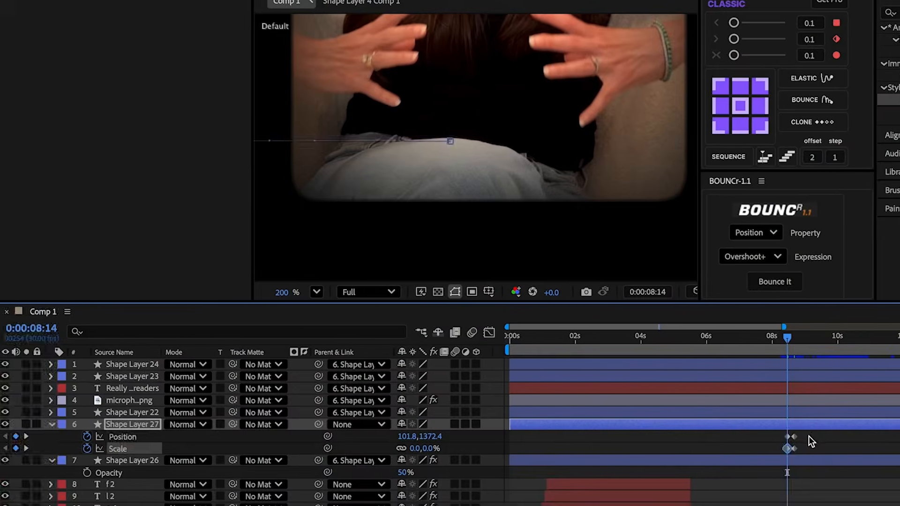
Step: Apply the BOUNCr Overshoot+ expression to the Position and Scale keyframes of the white bar layer
left_click_drag(809, 436, 761, 437)
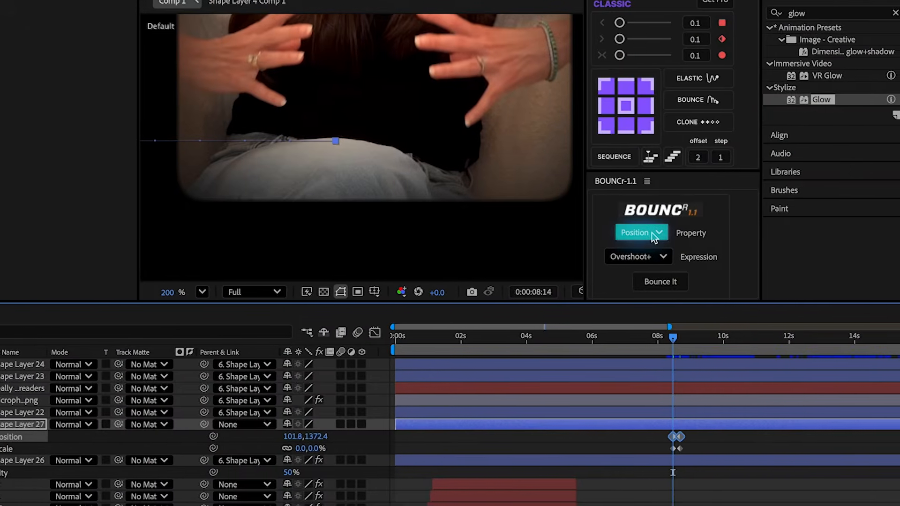
left_click(657, 281)
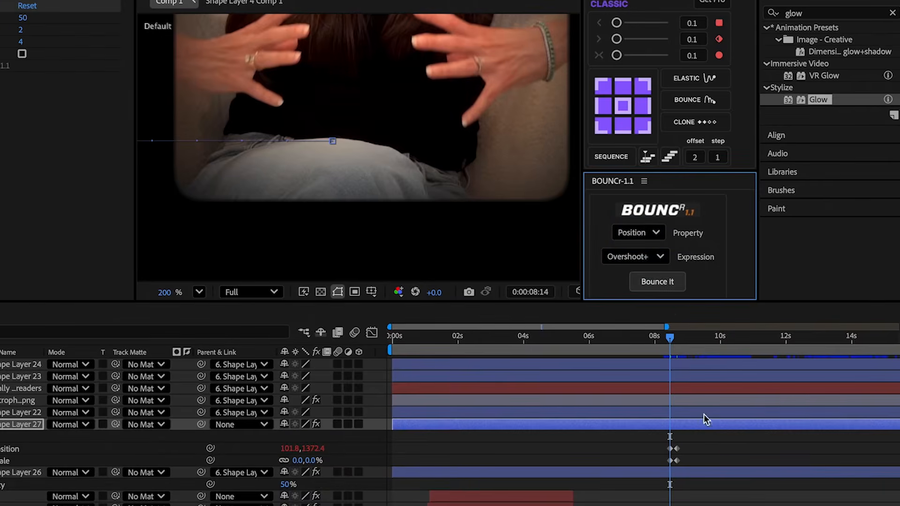
left_click_drag(688, 457, 632, 463)
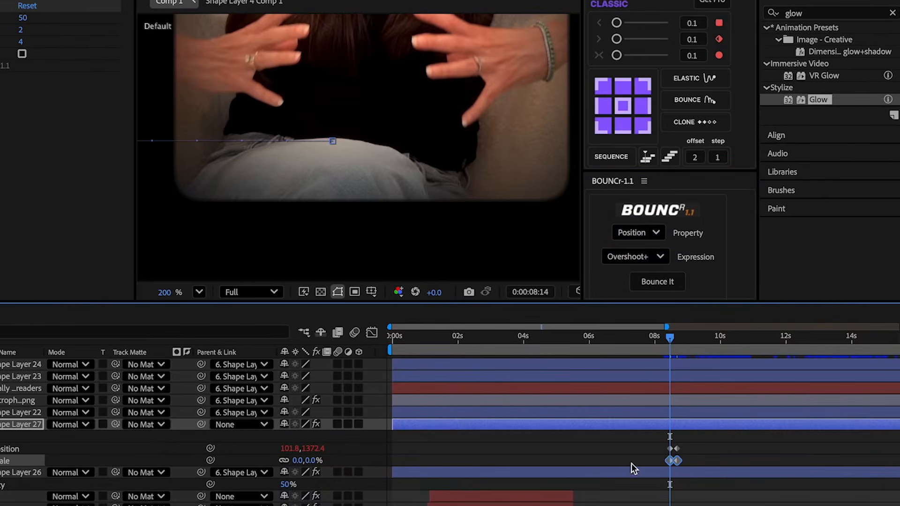
left_click(638, 233)
left_click(641, 262)
left_click(659, 284)
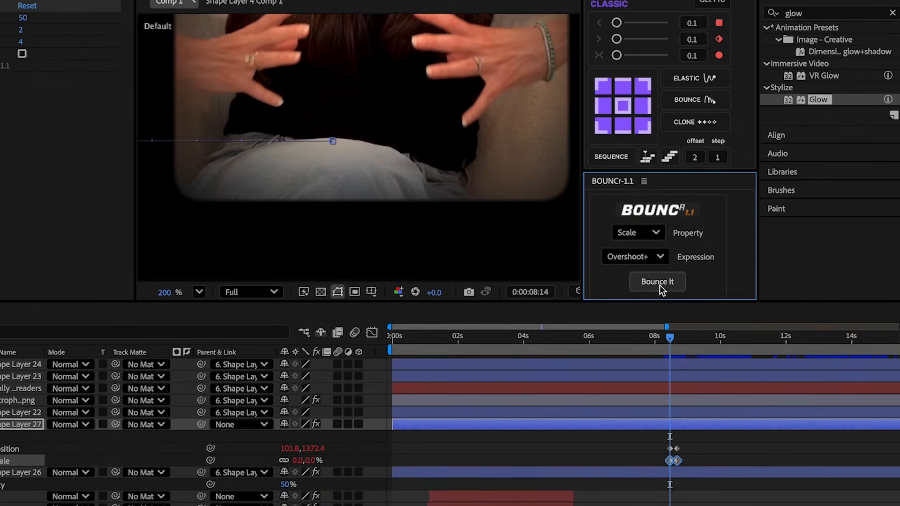
left_click_drag(671, 350, 677, 351)
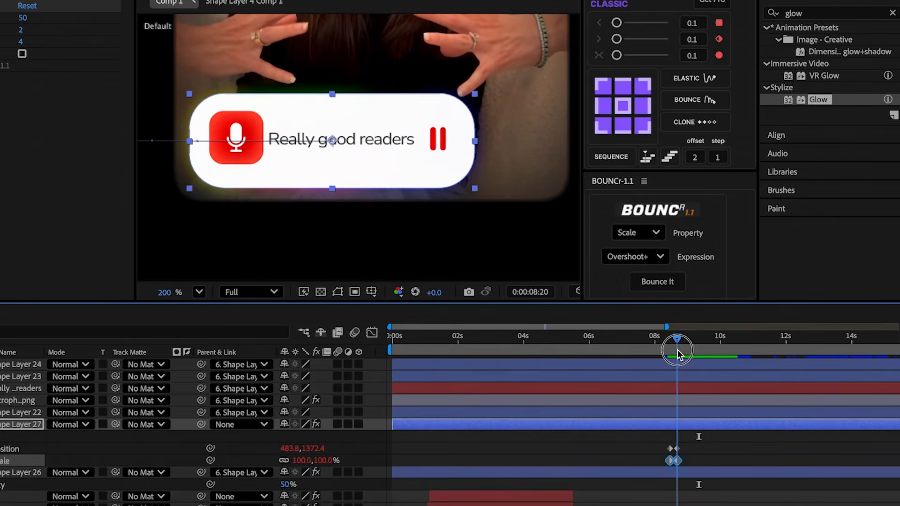
Step: Add a Scale keyframe to the red square layer at 0:00:08:20
left_click(671, 412)
key("s")
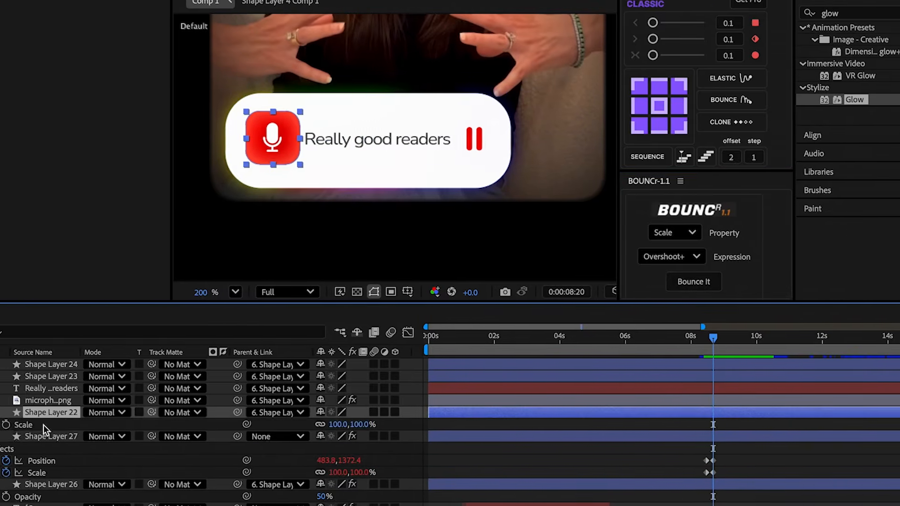
left_click(12, 432)
left_click(6, 425)
left_click(42, 413)
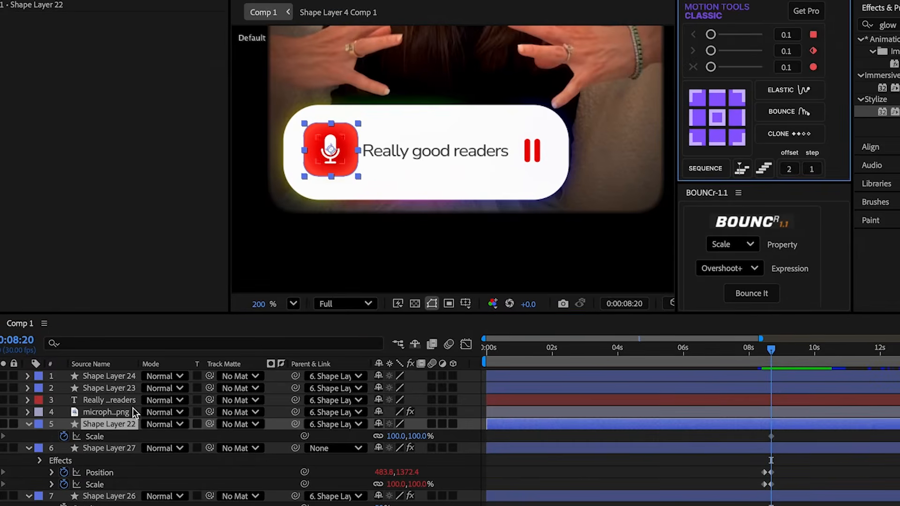
Step: Move the microphone's anchor point to its lower-left corner and add Scale and Rotation keyframes at 0:00:08:20
left_click(151, 398)
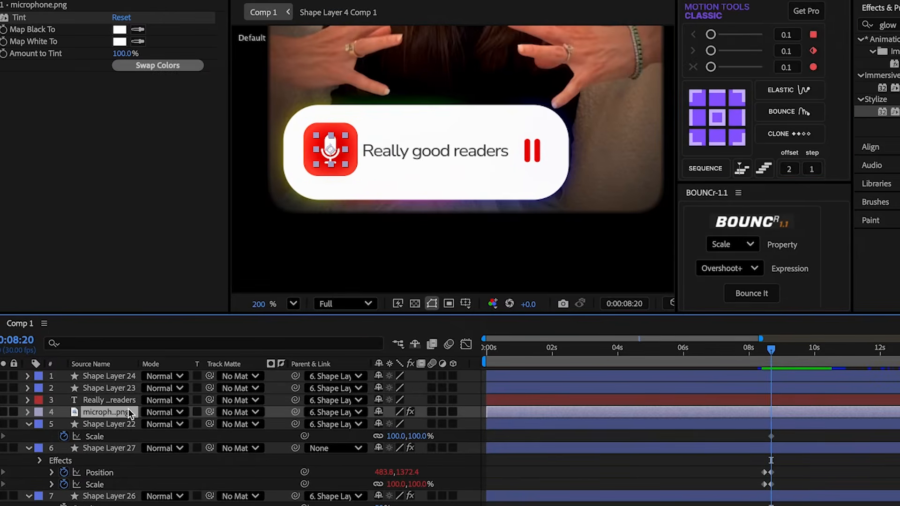
left_click(696, 139)
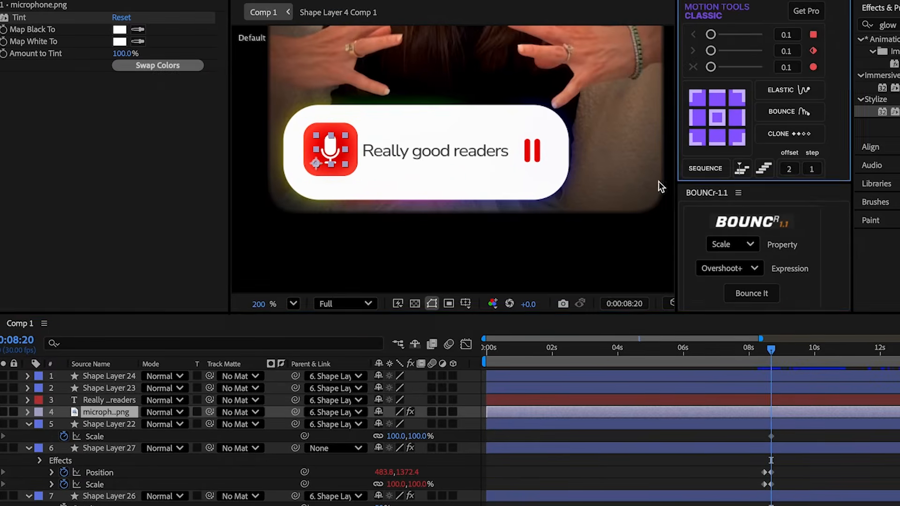
key("s")
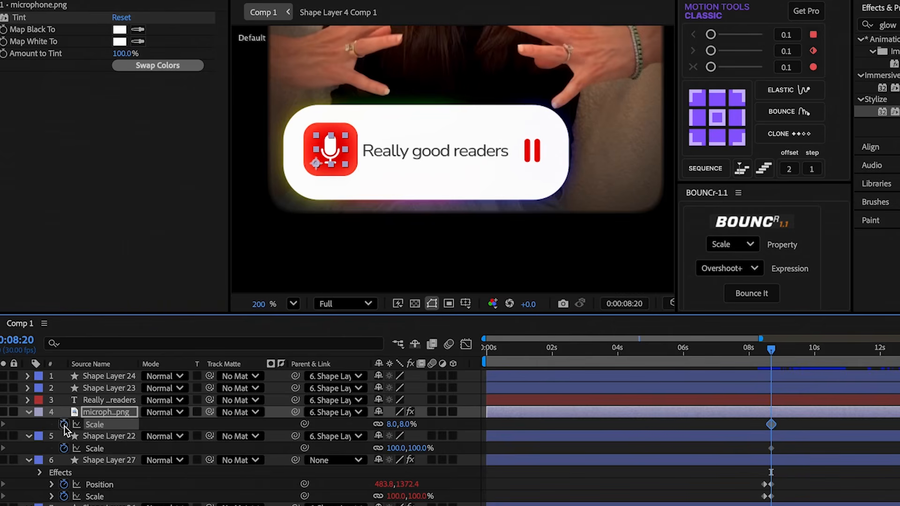
key("r")
key("shift+s")
Step: At 0:00:08:14, set the red square's scale to 0% and the microphone's scale to 0% with a rotation of -58°
left_click_drag(770, 359, 765, 357)
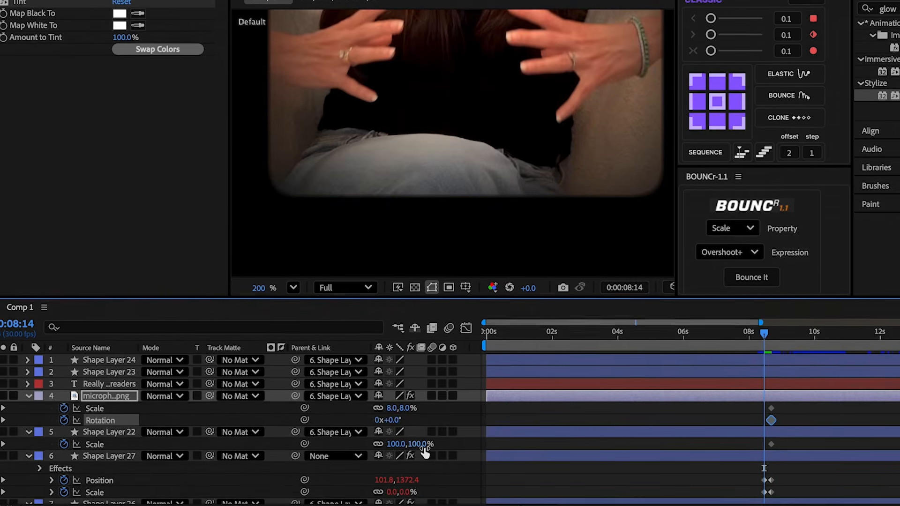
left_click(395, 459)
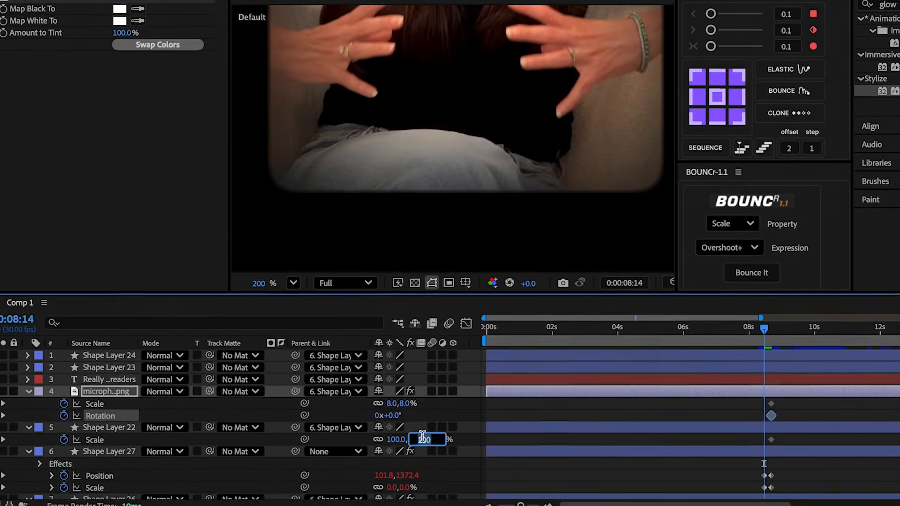
type("0")
key("Return")
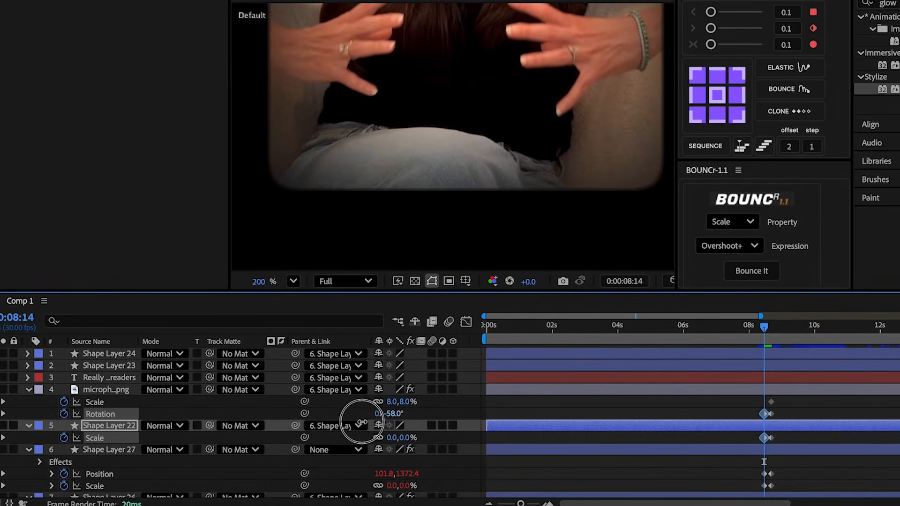
left_click(395, 413)
type("0")
key("Return")
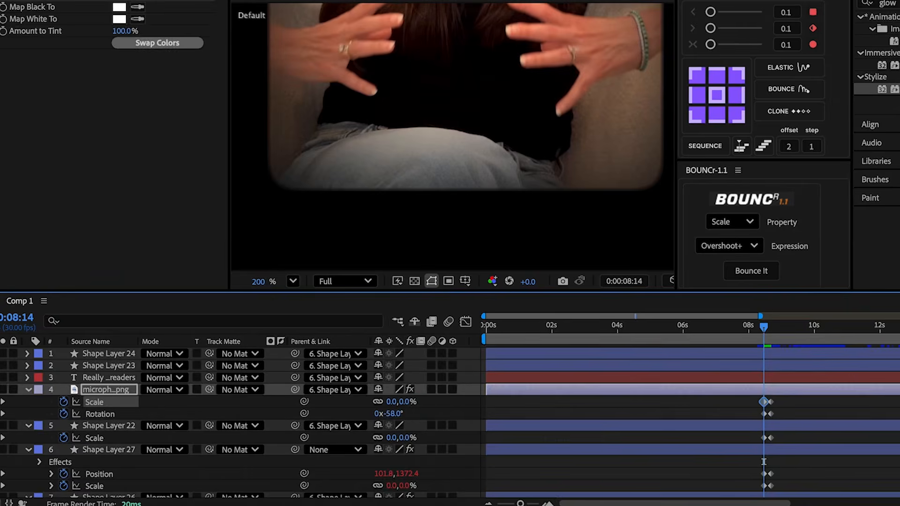
Step: Apply the BOUNCr Overshoot+ expression to the Scale keyframes of the microphone and red square and to the microphone's Rotation keyframes
left_click_drag(778, 399, 746, 404)
left_click_drag(681, 406, 693, 443)
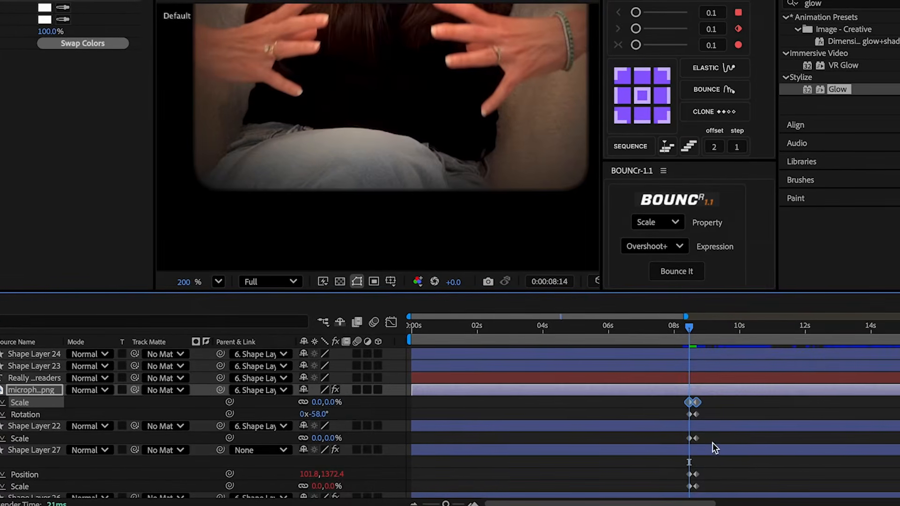
left_click(671, 266)
left_click_drag(716, 424, 658, 429)
left_click(648, 224)
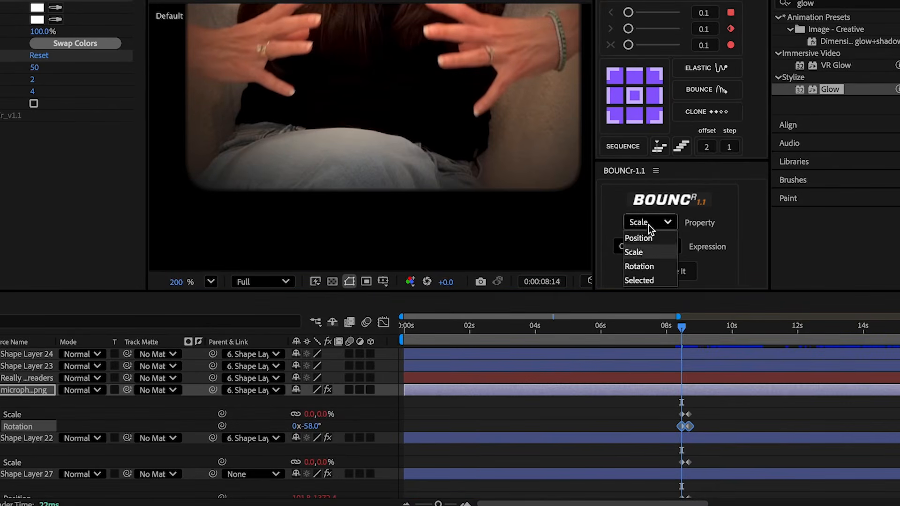
left_click(647, 264)
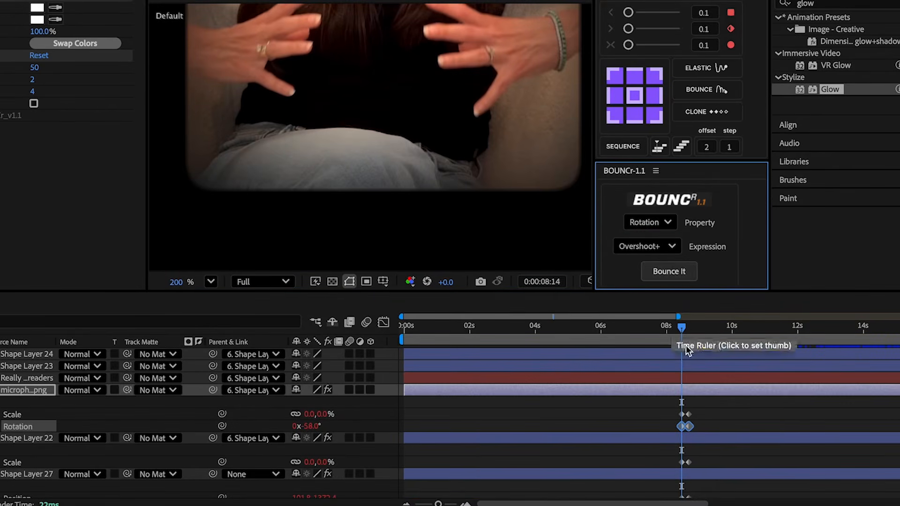
left_click_drag(701, 400, 685, 455)
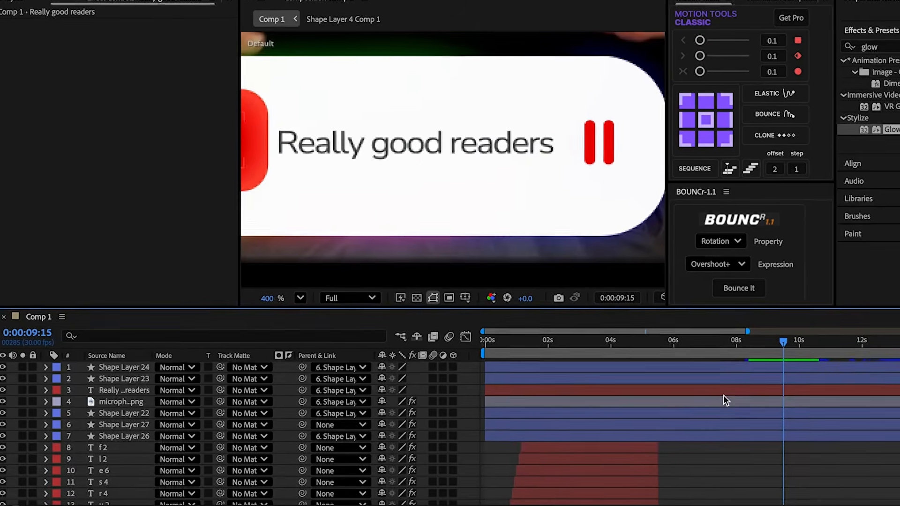
Step: Duplicate the "Really good readers" text layer and cut "good readers" from the copy, leaving only "Really"
left_click(724, 393)
key("ctrl+d")
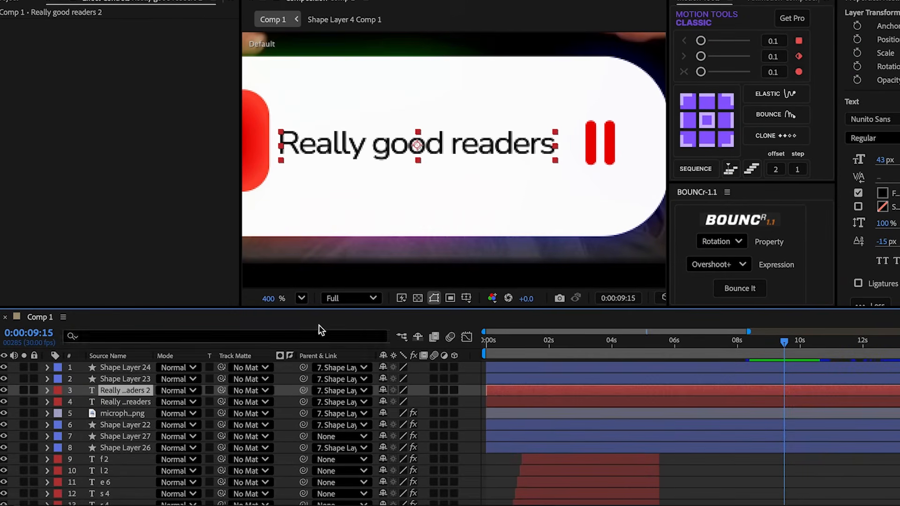
left_click_drag(372, 145, 558, 145)
key("ctrl+c")
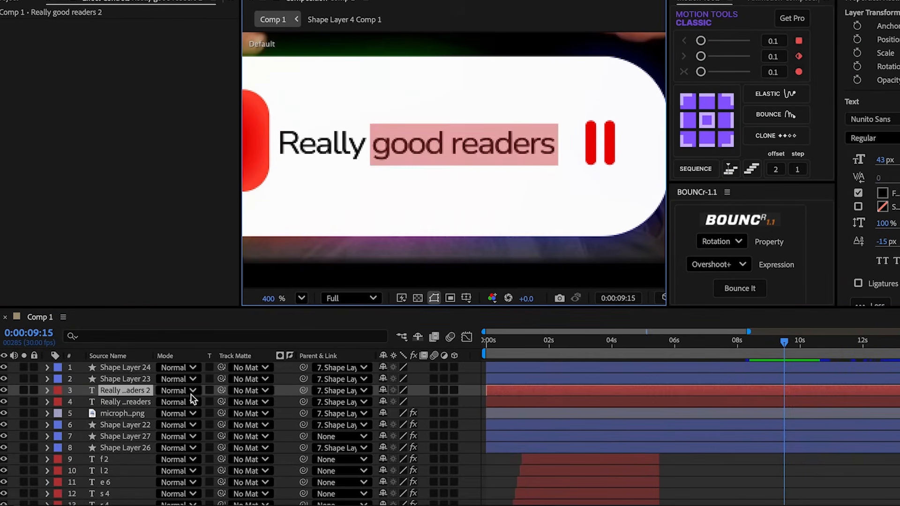
key("BackSpace")
Step: Duplicate the "Really" layer, change its text to "good", and align it with the original word at X 32.6
left_click(126, 389)
key("ctrl+d")
double_click(126, 390)
key("ctrl+v")
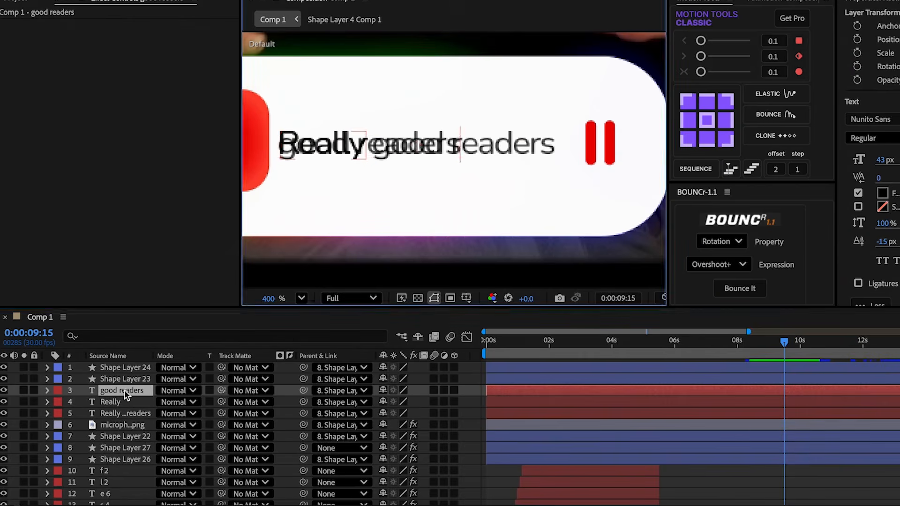
left_click(126, 390)
key("p")
left_click_drag(375, 402, 407, 402)
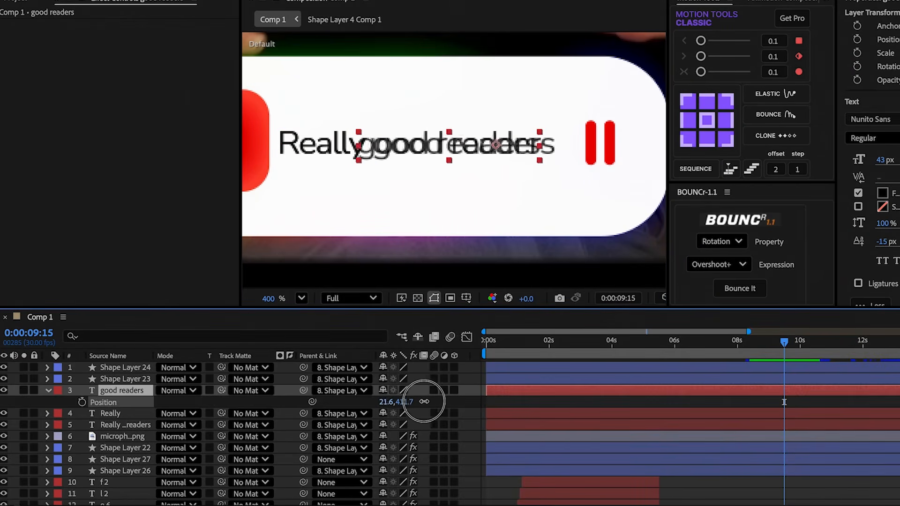
double_click(469, 145)
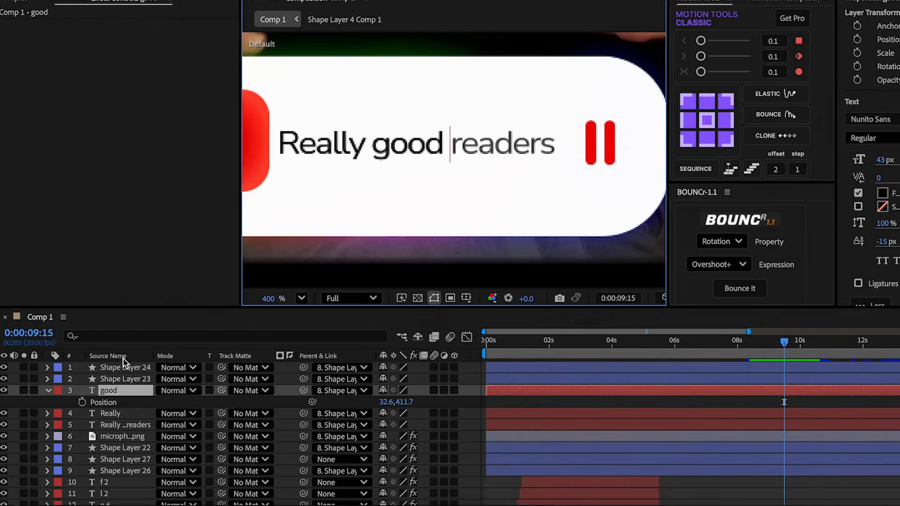
Step: Duplicate the "good" layer as "readers" positioned at X 90.6, and delete the original full text layer
left_click(124, 390)
key("ctrl+d")
double_click(124, 393)
key("p")
left_click(393, 402)
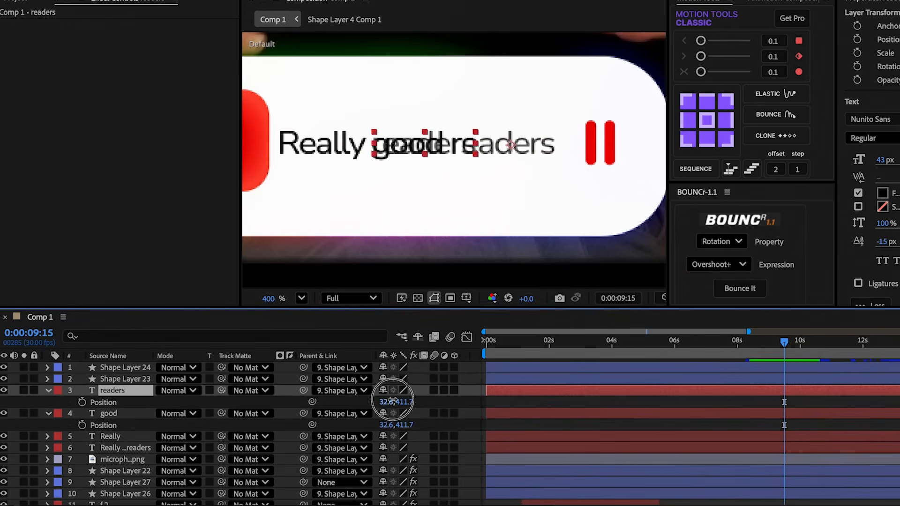
left_click(136, 447)
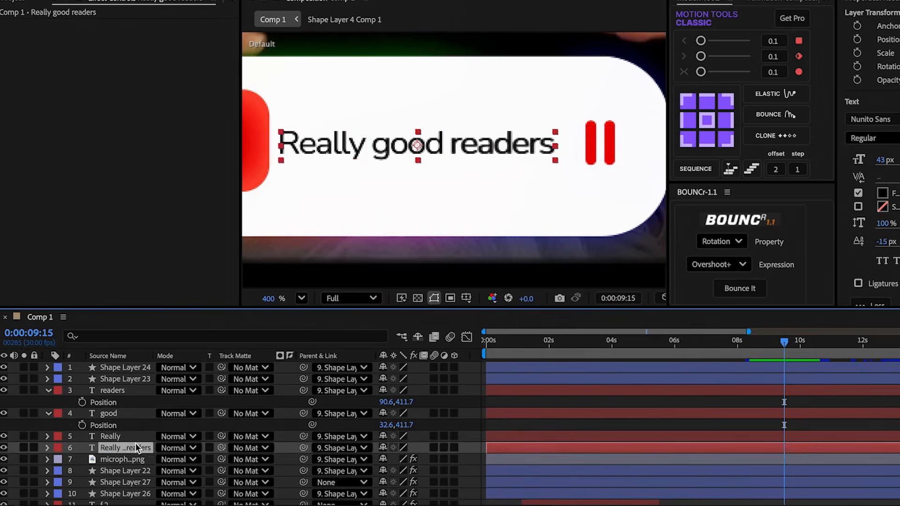
key("Delete")
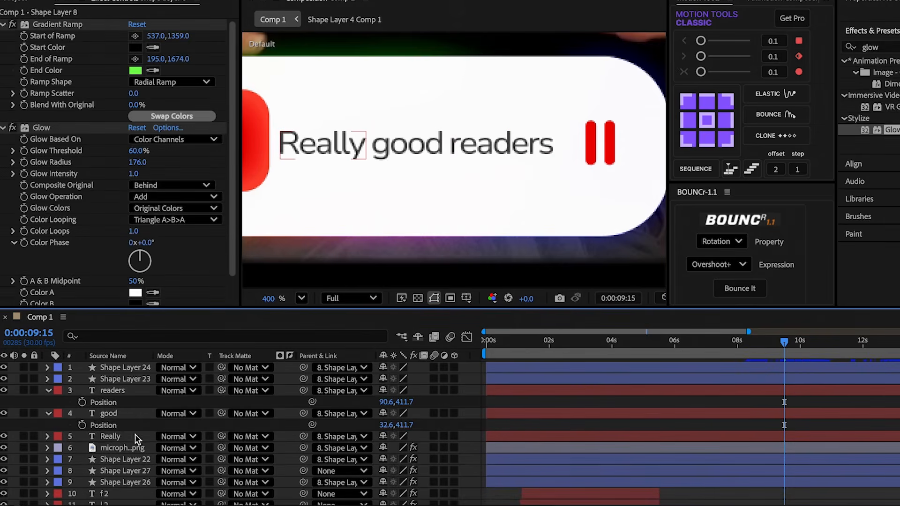
Step: Centre the anchor points of the "Really", "good" and "readers" layers and add Position keyframes to them at 0:00:08:24
left_click(105, 435)
left_click(105, 392, "shift")
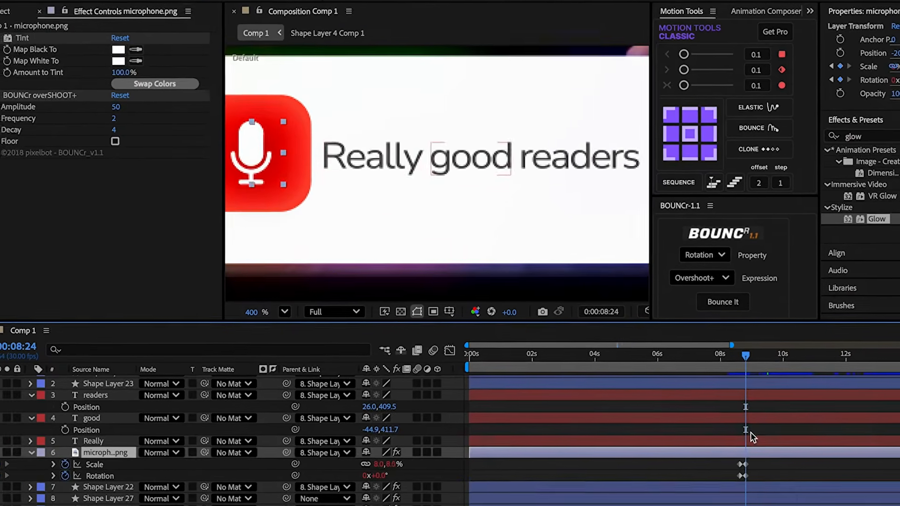
left_click(753, 441)
left_click(752, 397, "shift")
key("p")
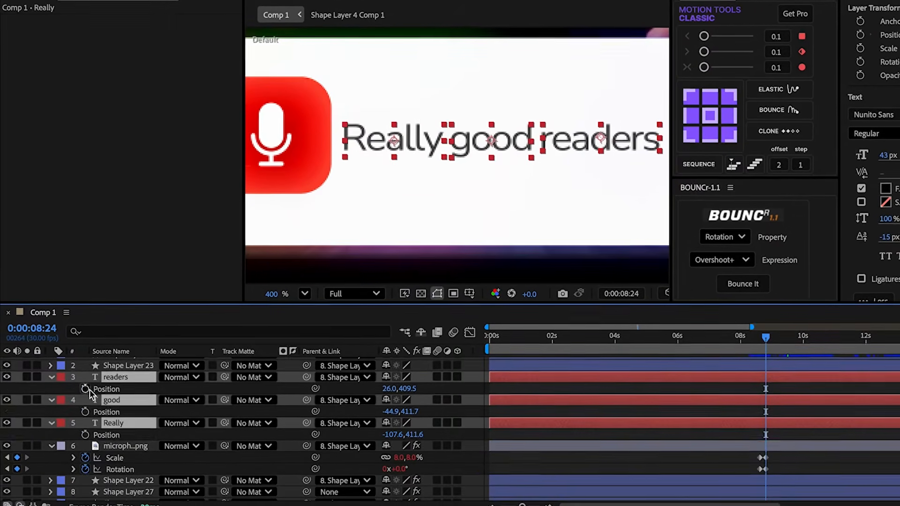
left_click(84, 388)
Step: At 0:00:08:18, move "Really" up to Y 345.6, "good" down to Y 483.7, and "readers" sideways to X 126
left_click(6, 458)
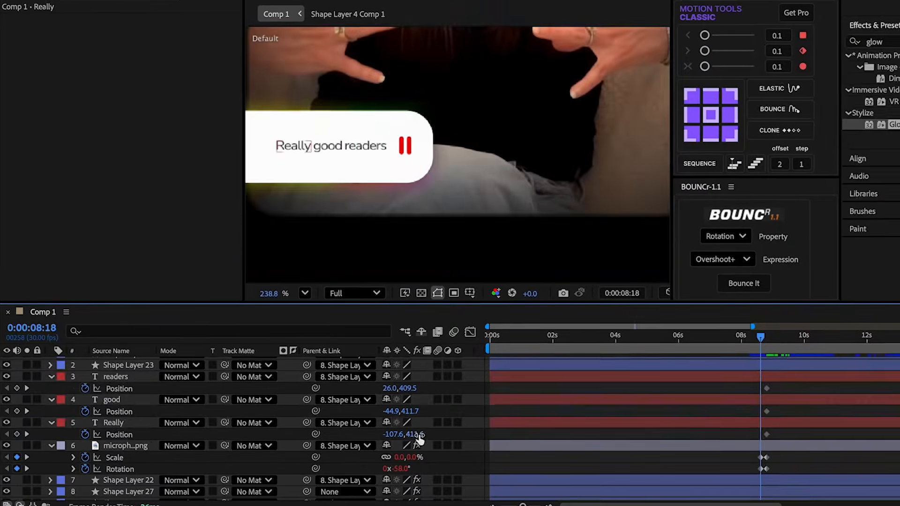
left_click_drag(415, 435, 377, 432)
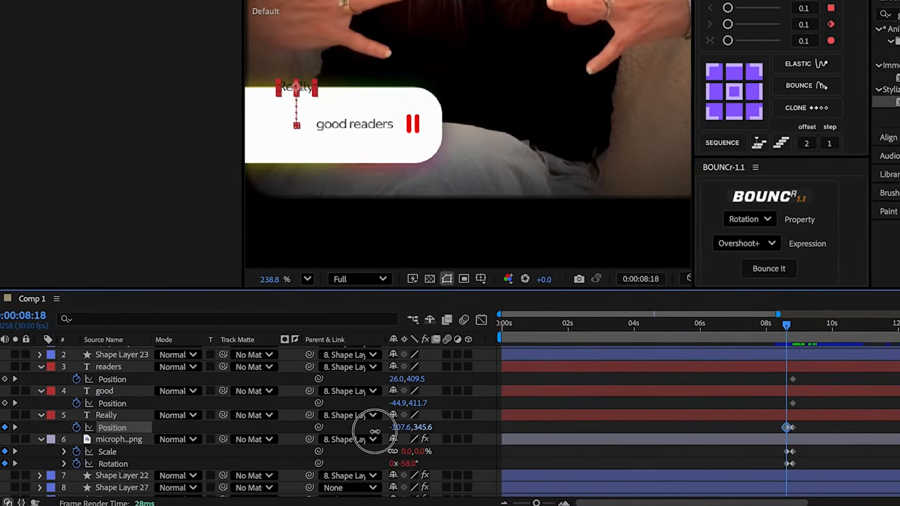
left_click_drag(415, 405, 464, 405)
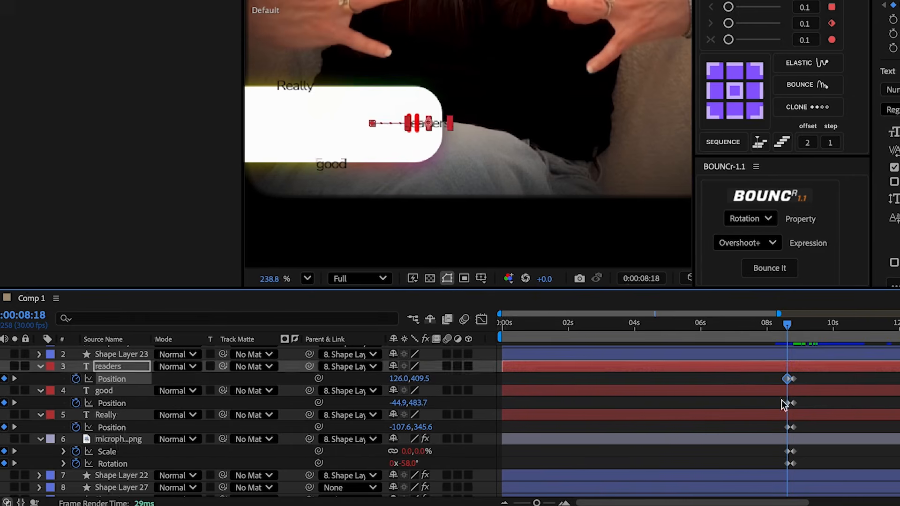
Step: Apply the BOUNCr Overshoot+ expression to the Position keyframes of the three word layers
left_click_drag(820, 430, 774, 364)
left_click(705, 220)
left_click(703, 232)
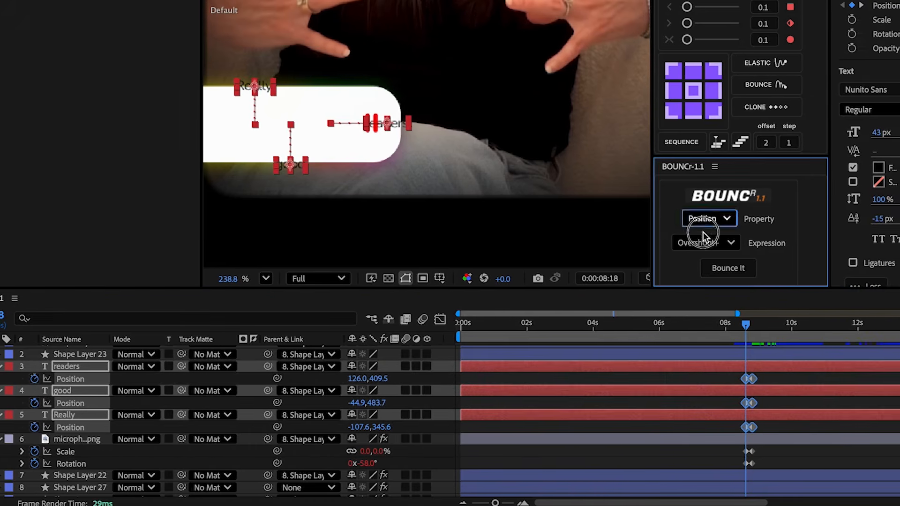
left_click(730, 267)
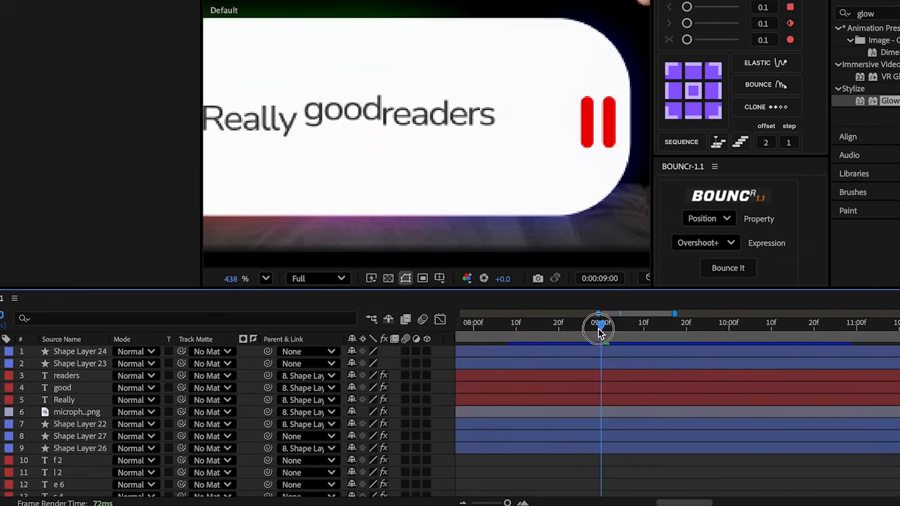
Step: Add Rotation keyframes to the two red pause bar layers at 0:00:09:01
left_click_drag(599, 327, 601, 330)
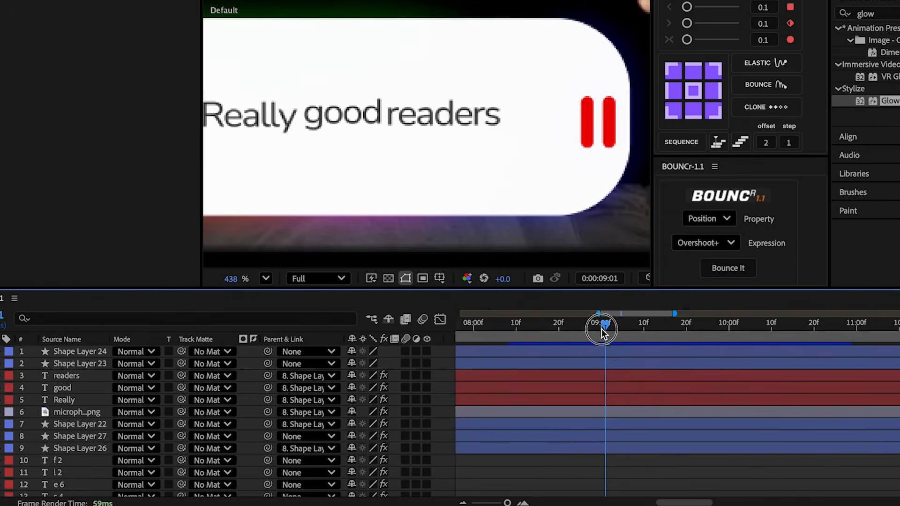
left_click(612, 360)
left_click(613, 355, "shift")
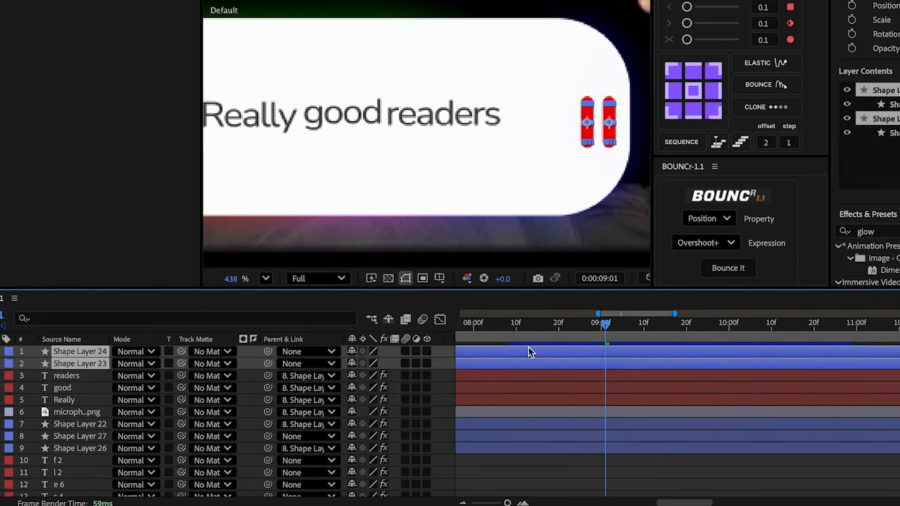
key("r")
left_click(60, 364)
left_click(24, 352)
left_click(24, 352)
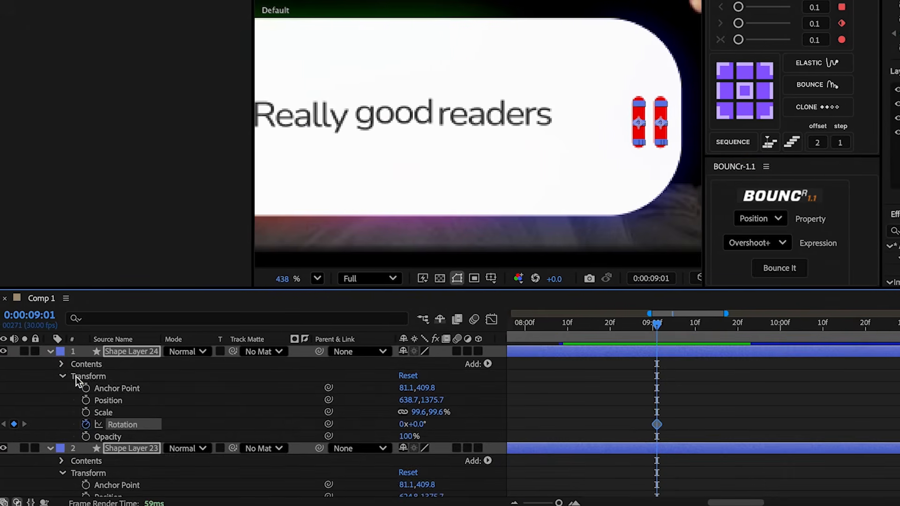
Step: Add Path keyframes to both pause bars at 0:00:09:01 and show only the animated properties of the two layers
left_click(36, 364)
left_click(73, 377)
left_click(84, 388)
left_click(112, 399)
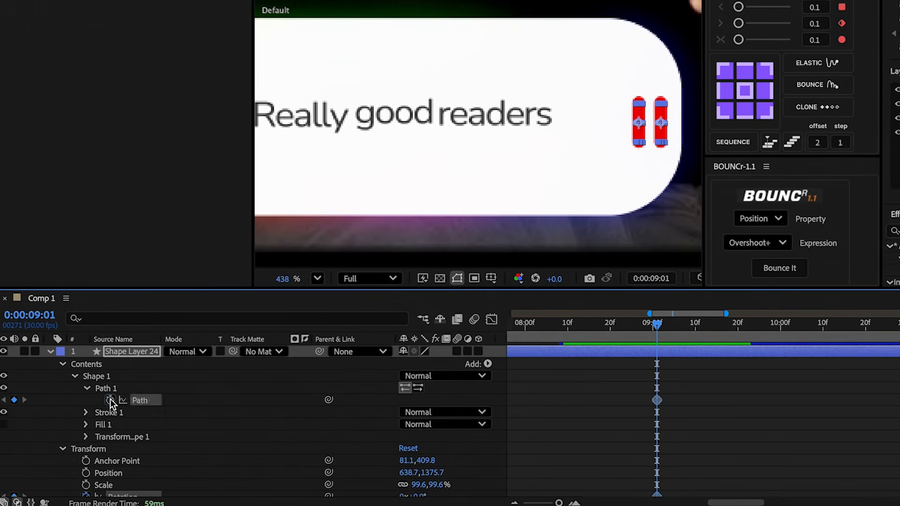
scroll(64, 412, "down", 5)
left_click(62, 405)
left_click(75, 417)
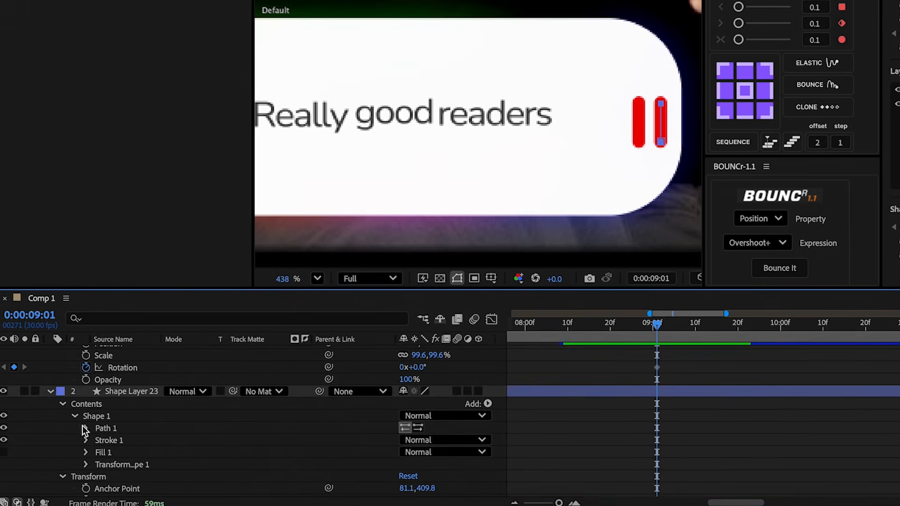
scroll(668, 375, "up", 5)
left_click(668, 353, "shift")
key("u")
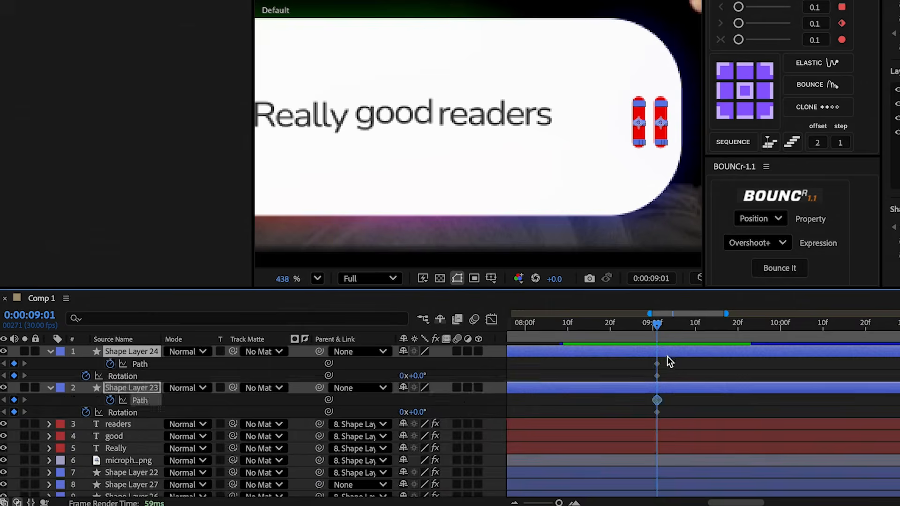
Step: At 0:00:09:06, rotate Shape Layer 24 to -43° and Shape Layer 23 to +56°
left_click(668, 363)
mouse_move(656, 327)
left_mouse_down()
mouse_move(671, 330)
mouse_move(660, 331)
left_mouse_up()
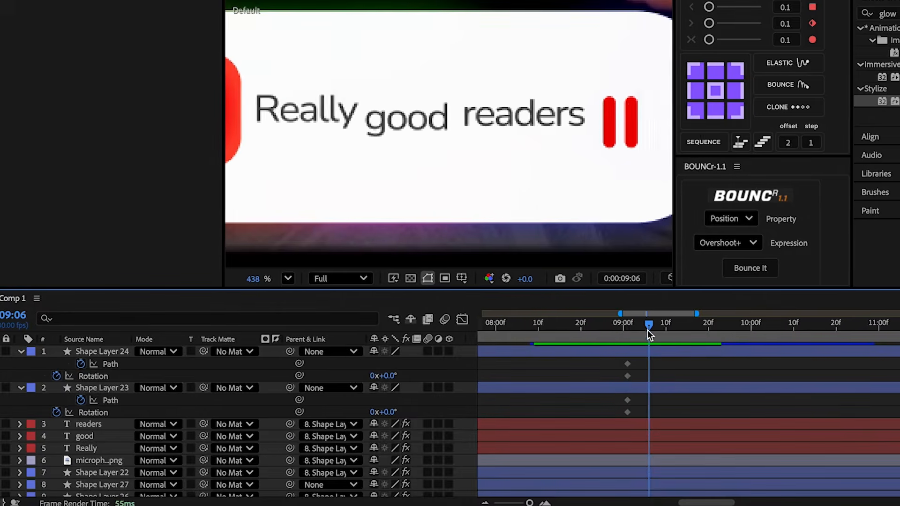
left_click_drag(404, 376, 411, 373)
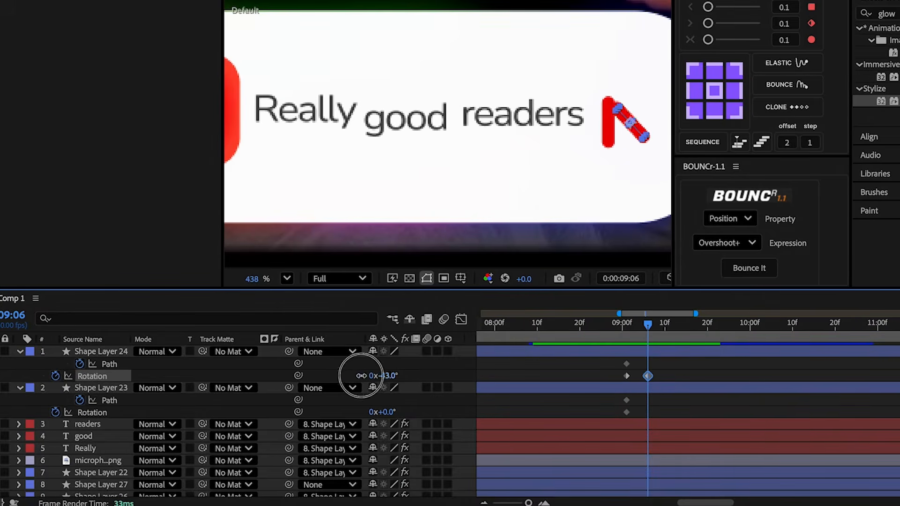
left_click_drag(382, 412, 423, 406)
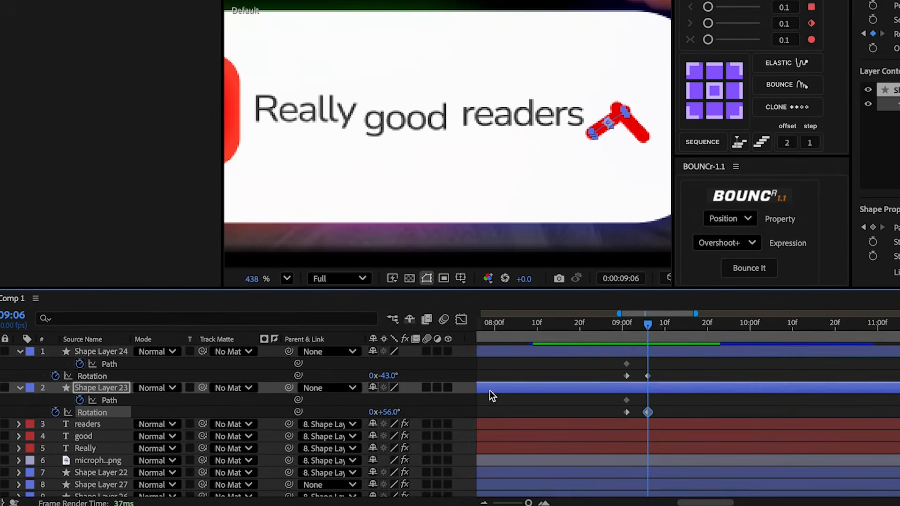
left_click(490, 396)
Step: At 0:00:09:06, shorten both bars' paths into a small red cluster and ease their Path and Rotation keyframes with the speed curve
left_click(106, 375)
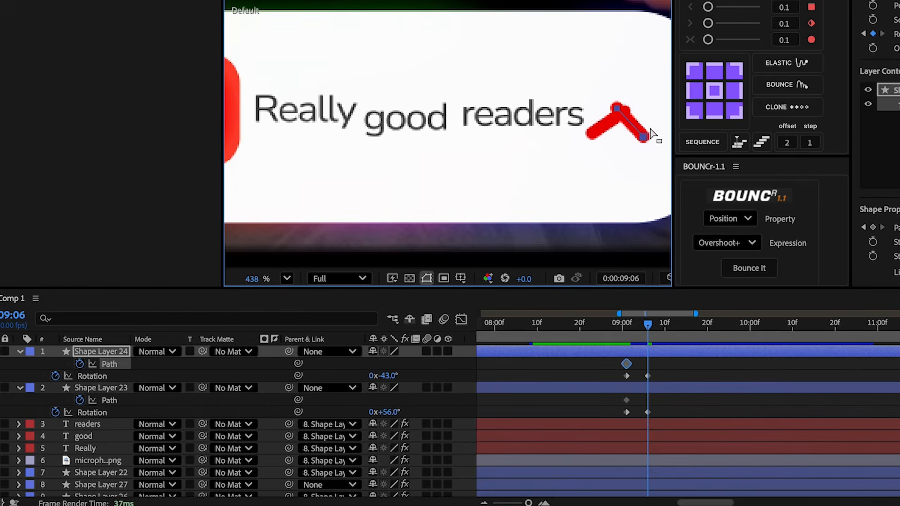
left_click(116, 399)
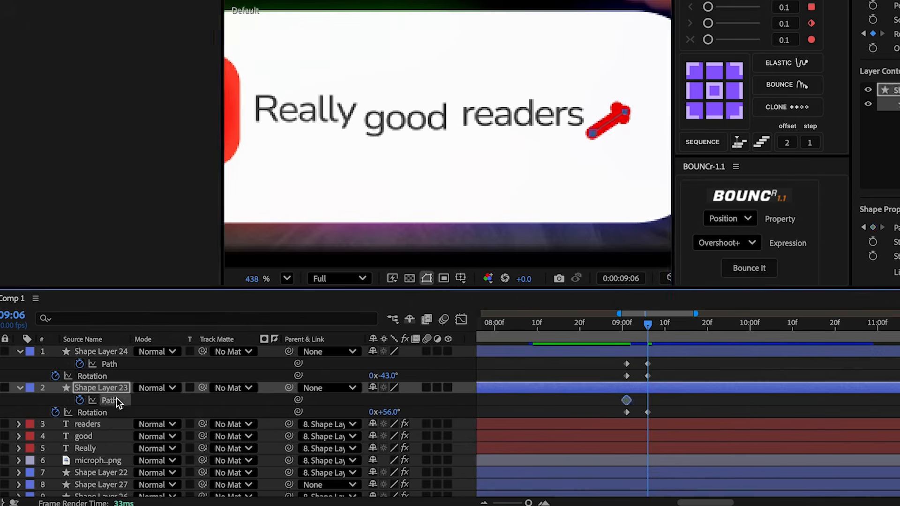
left_click_drag(592, 135, 605, 128)
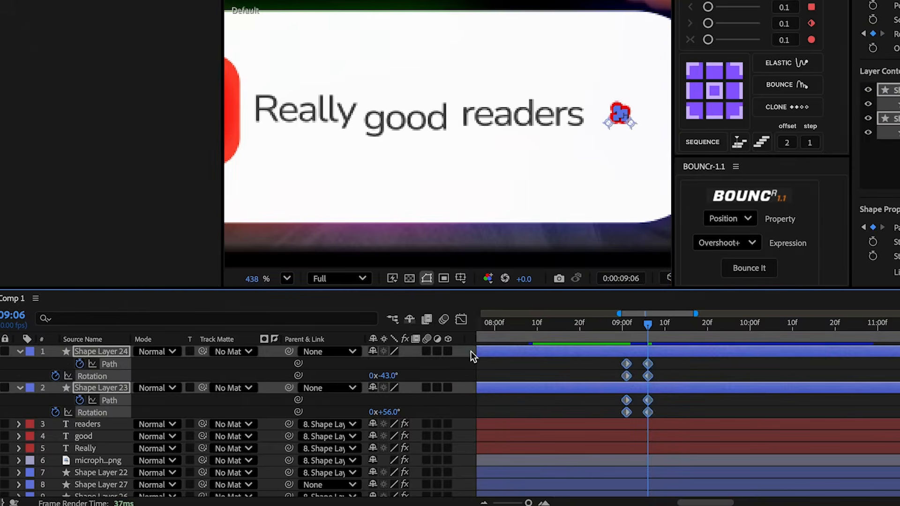
left_click(461, 319)
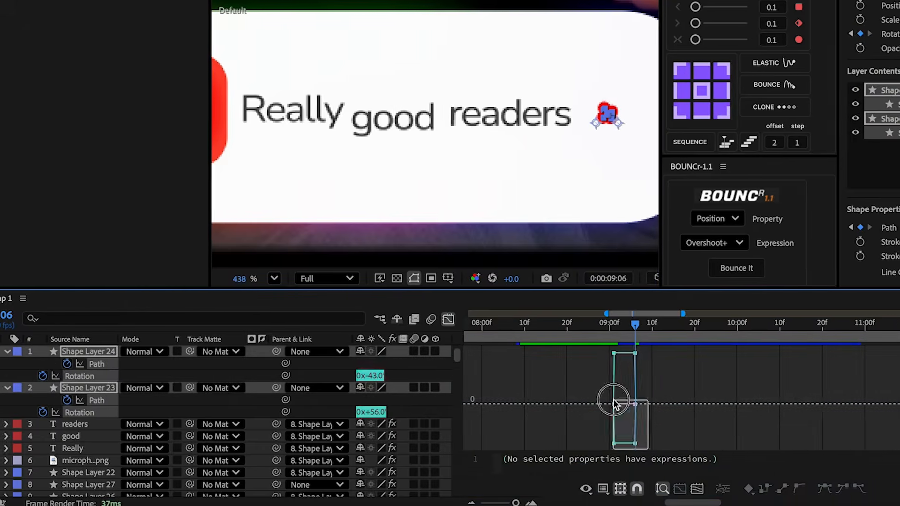
left_click_drag(617, 404, 572, 407)
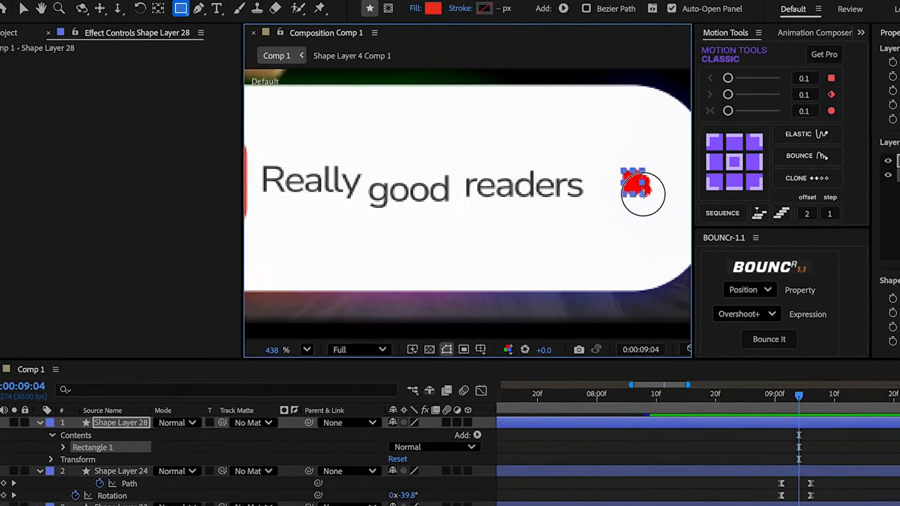
Step: Draw a red square about 18.7 by 17.8 over the collapsed bars with roundness 5 and centre its anchor point
left_click(78, 461)
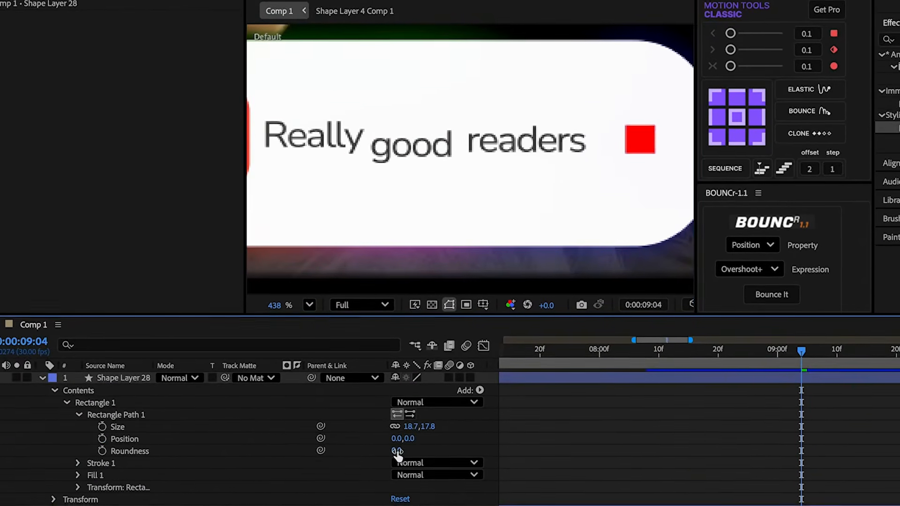
left_click(296, 373)
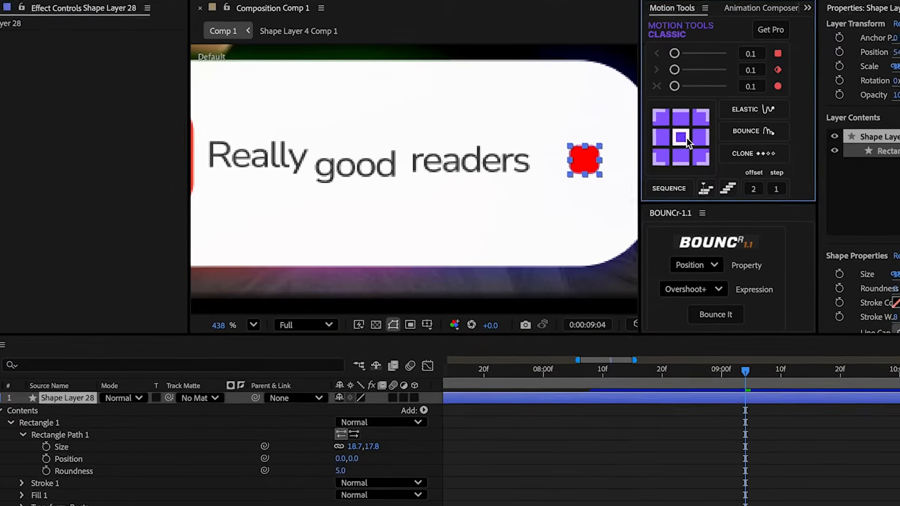
left_click(737, 112)
Step: Add a 0% Opacity keyframe to the red square at 0:00:09:04, split the layer there and delete the earlier part
key("t")
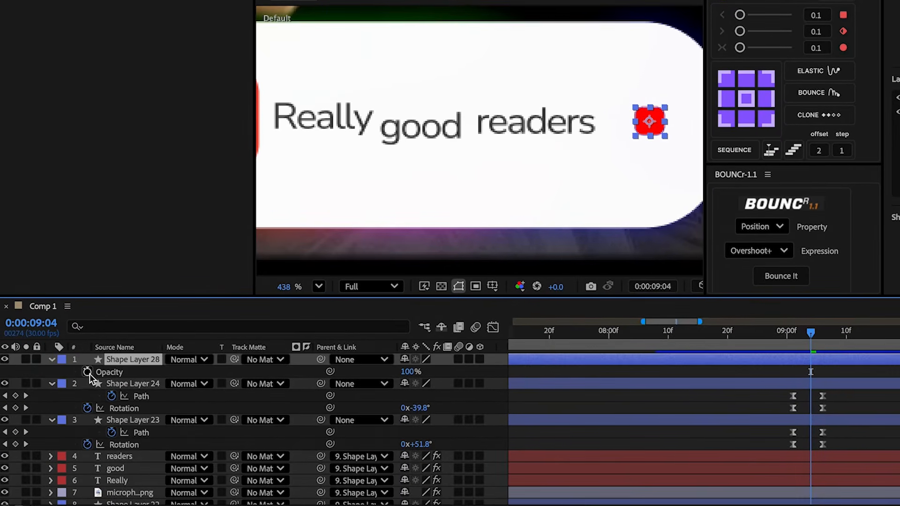
left_click(88, 373)
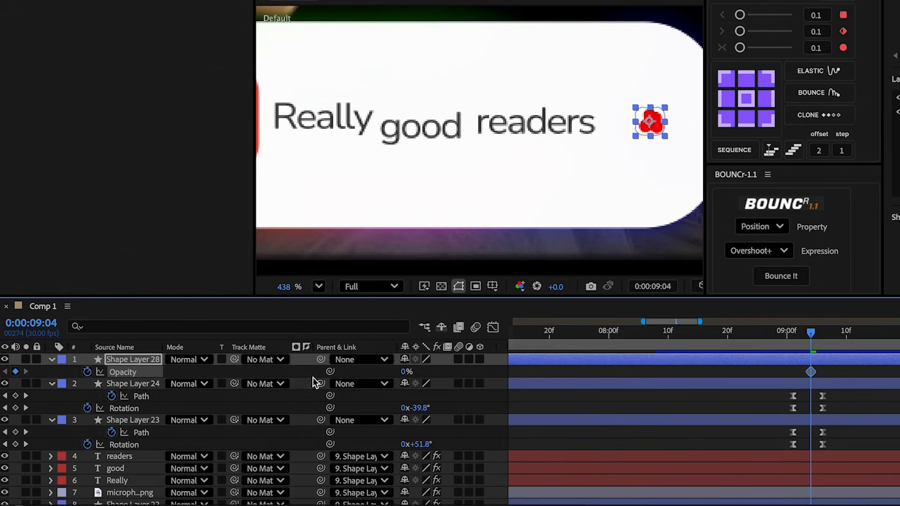
key("super+shift+d")
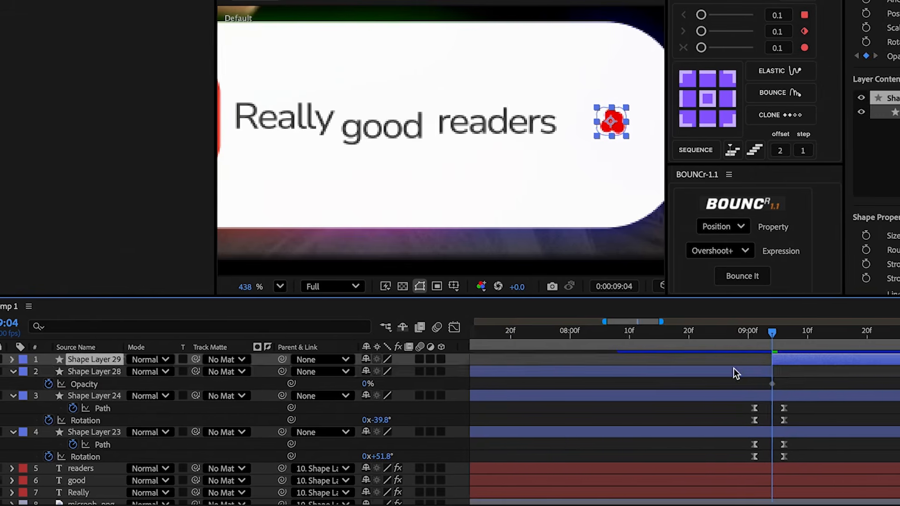
left_click(775, 371)
key("Delete")
Step: Add a second Opacity keyframe to the red square at 0:00:09:06
left_click(841, 358)
key("u")
left_click_drag(779, 345, 772, 344)
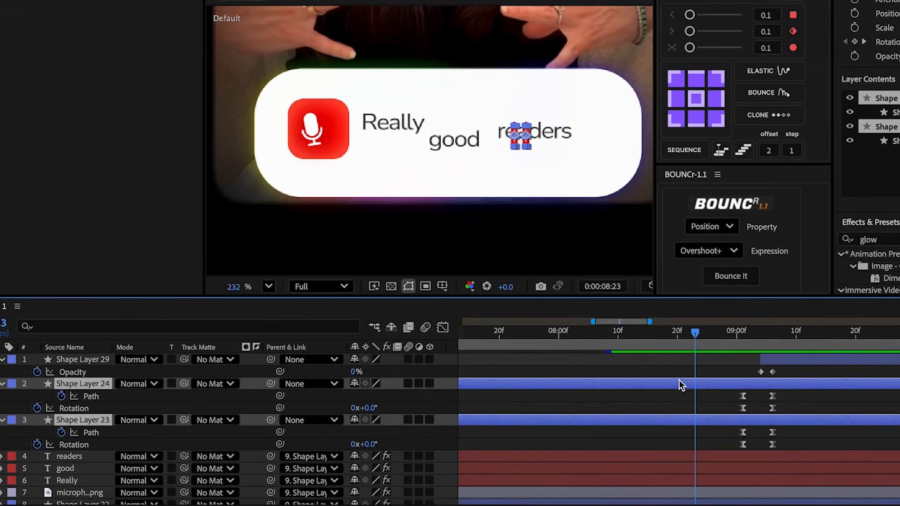
Step: Animate both pause bars' Scale from 0% at 0:00:08:18 to full size at 0:00:08:23 and apply the BOUNCr Overshoot+ expression
key("alt+shift+s")
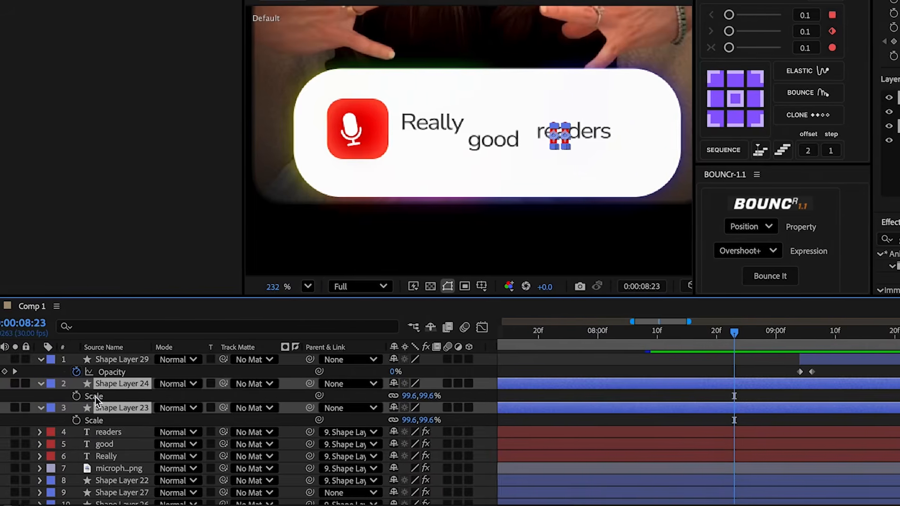
left_click(76, 396)
left_click_drag(733, 337, 698, 337)
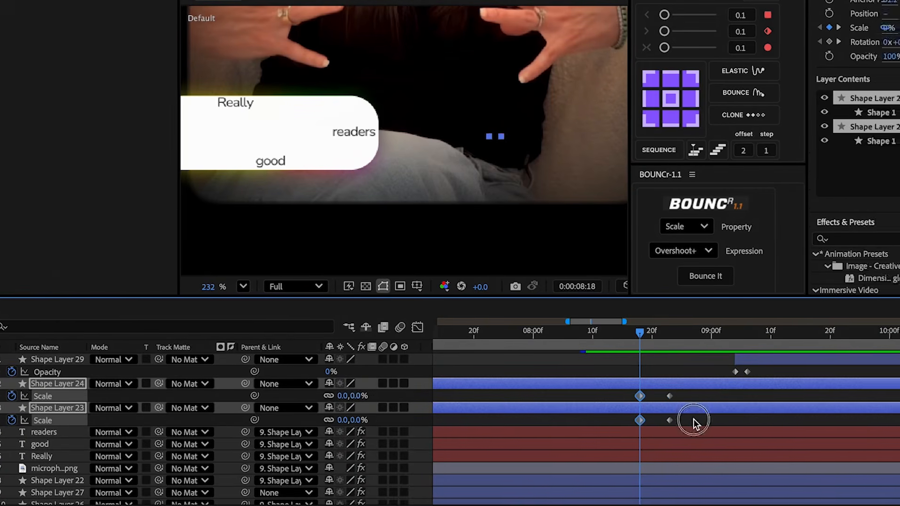
left_click(742, 277)
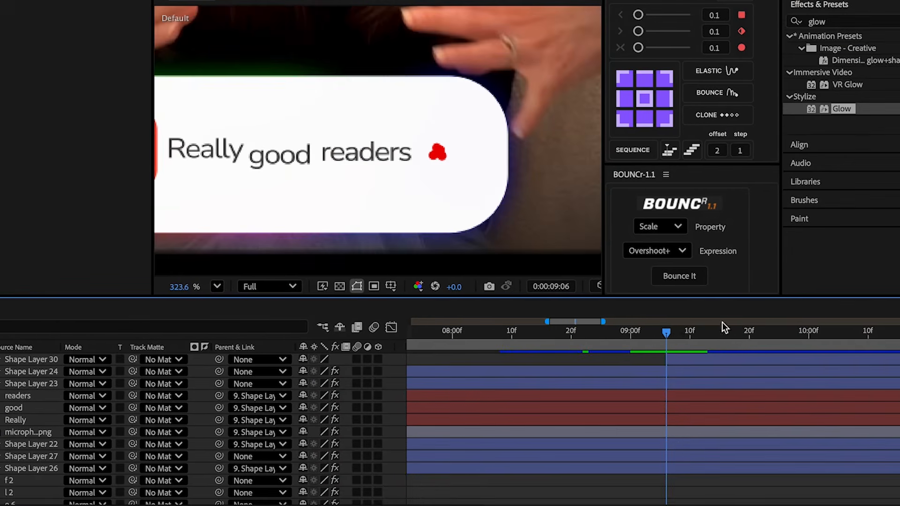
Step: Add a 100% Scale keyframe to the red square at 0:00:09:09
left_click_drag(669, 336, 685, 338)
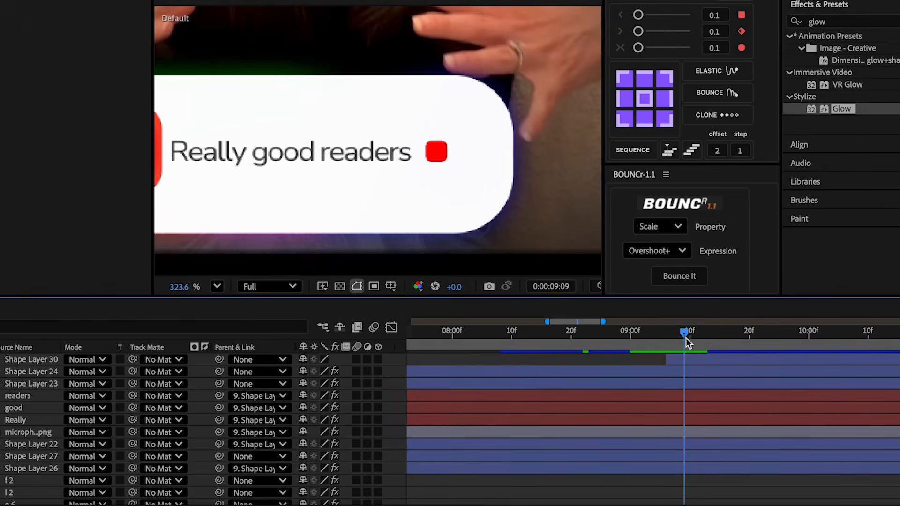
left_click(685, 360)
key("s")
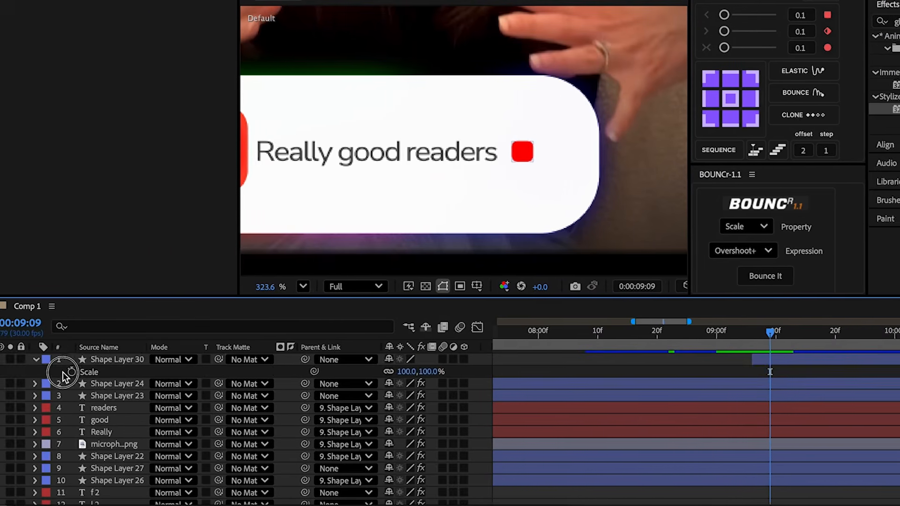
left_click(79, 374)
Step: Set the red square's Scale to 0% at 0:00:09:06 and apply the BOUNCr Overshoot+ expression to its Scale keyframes
left_click(766, 338)
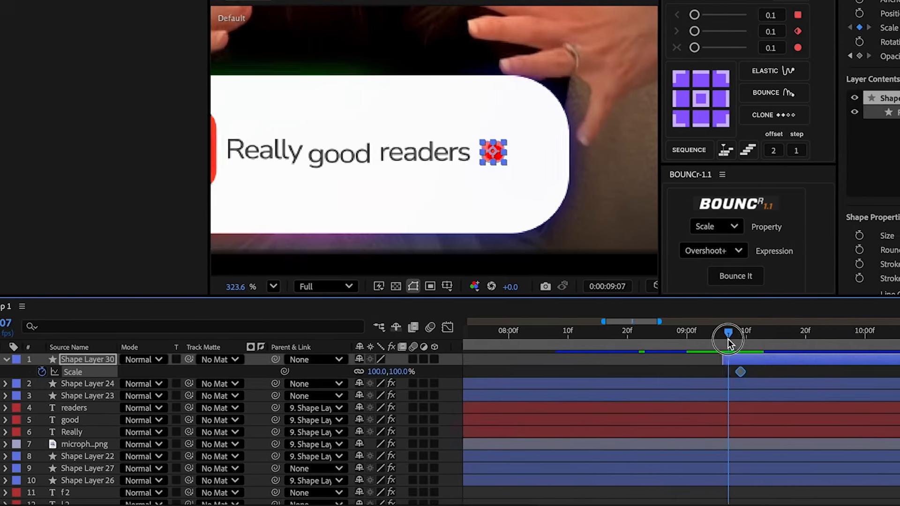
left_click_drag(719, 338, 716, 339)
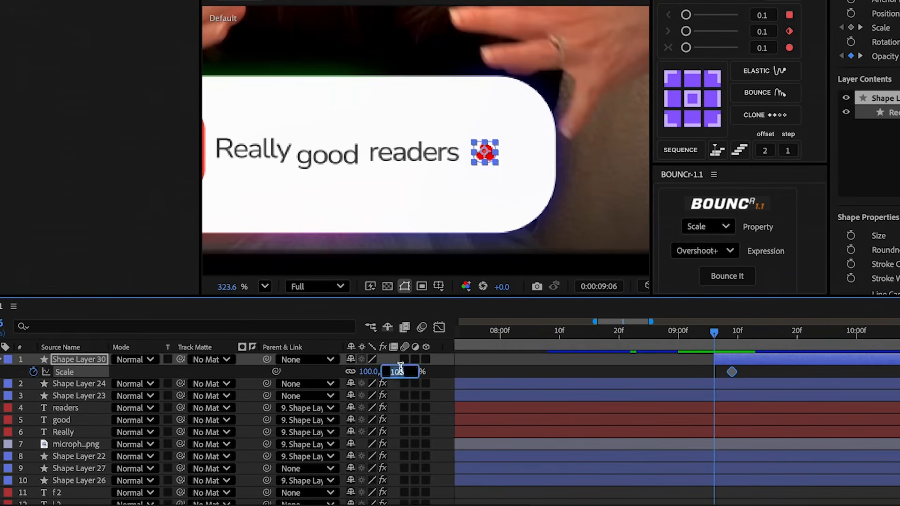
type("0")
left_click(570, 369)
left_click_drag(746, 369, 671, 378)
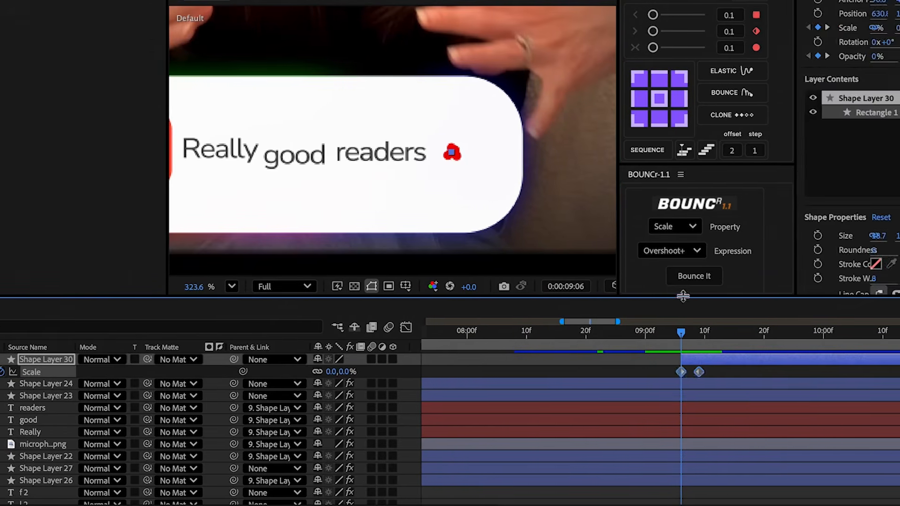
left_click(727, 276)
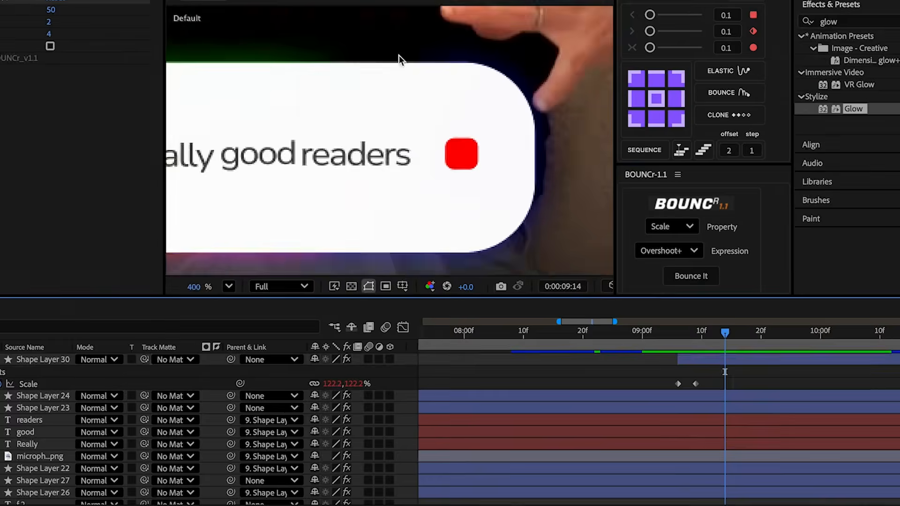
Step: Draw an unfilled circle with a 1 px red stroke around the red square and centre it on the square
scroll(400, 61, "up", 2)
key("q")
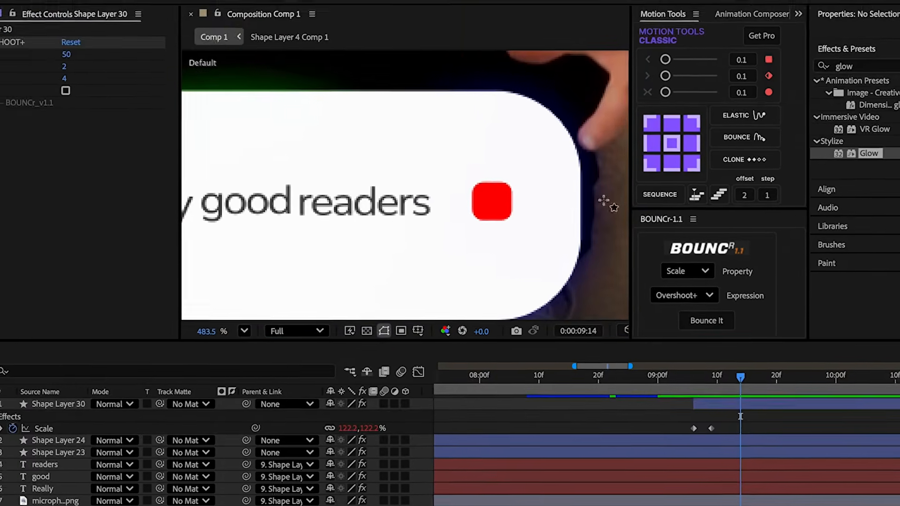
left_click_drag(454, 137, 455, 138)
left_click_drag(477, 201, 535, 256)
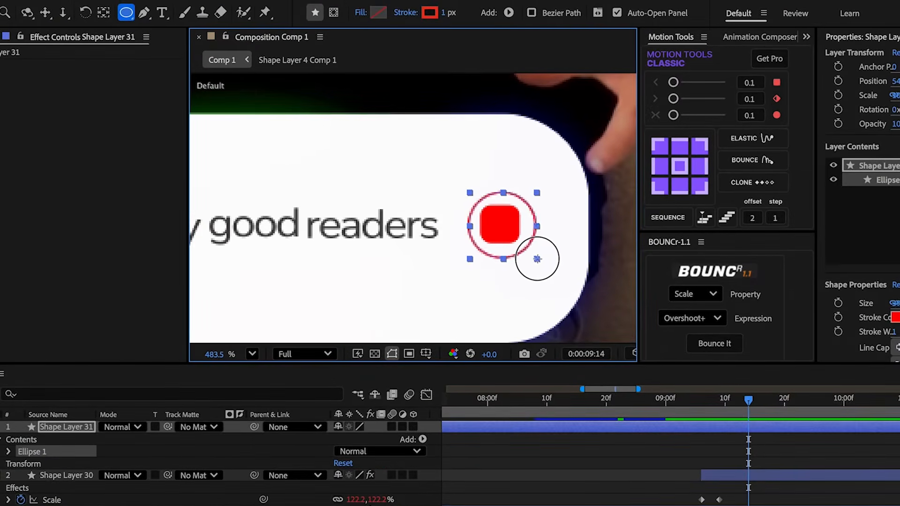
key("v")
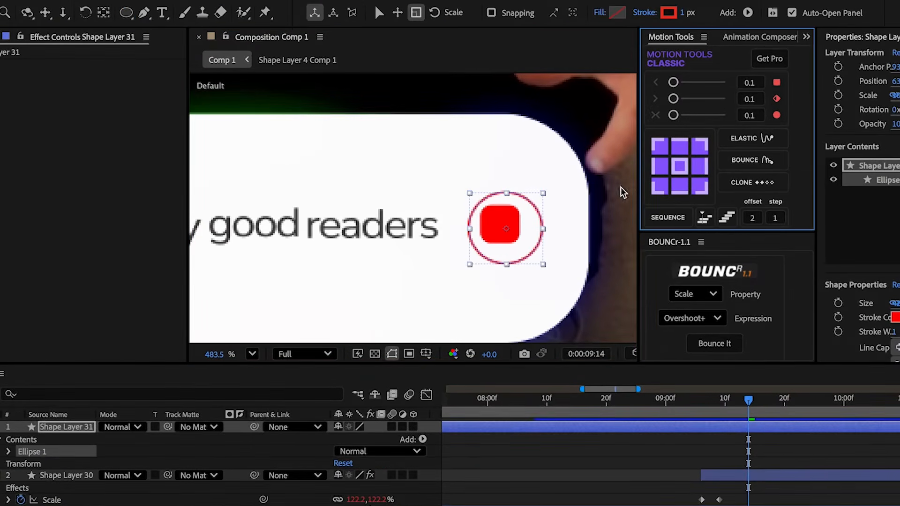
left_click(519, 227)
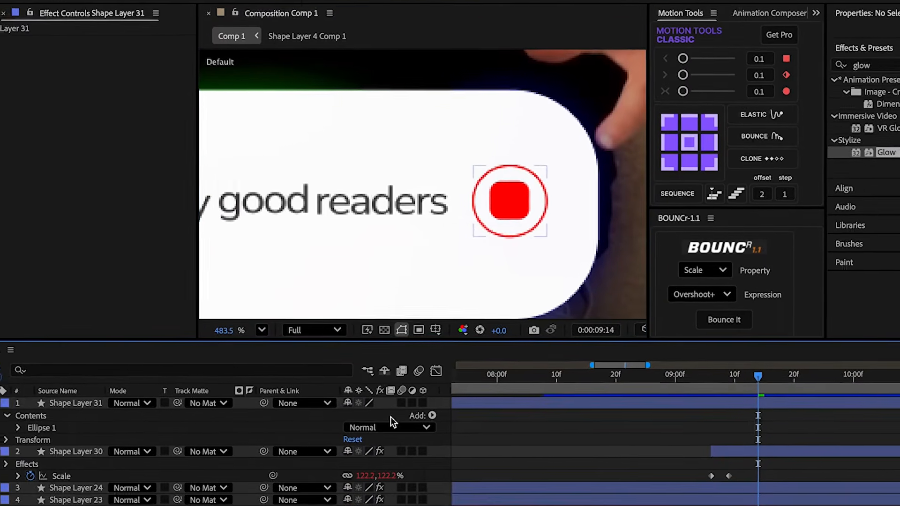
Step: Add Trim Paths to the red outline circle layer and reveal its settings
left_click(423, 440)
left_click(470, 461)
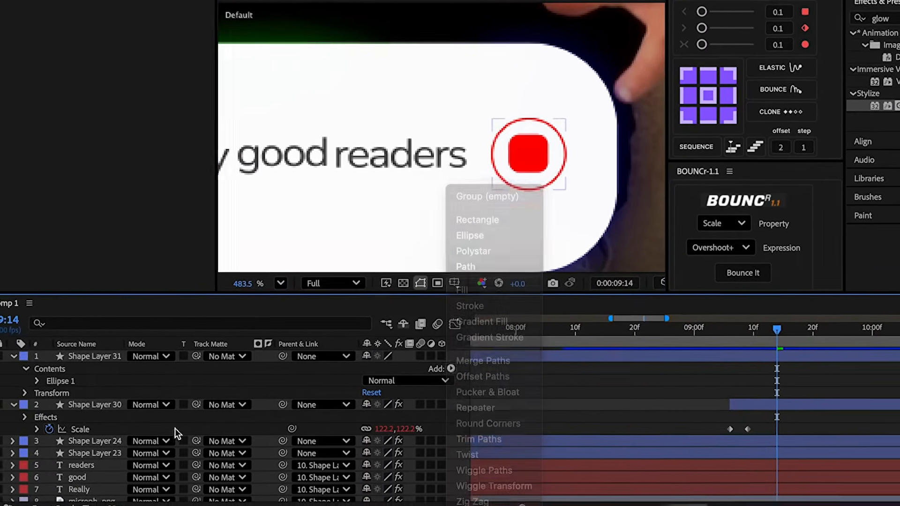
left_click(37, 390)
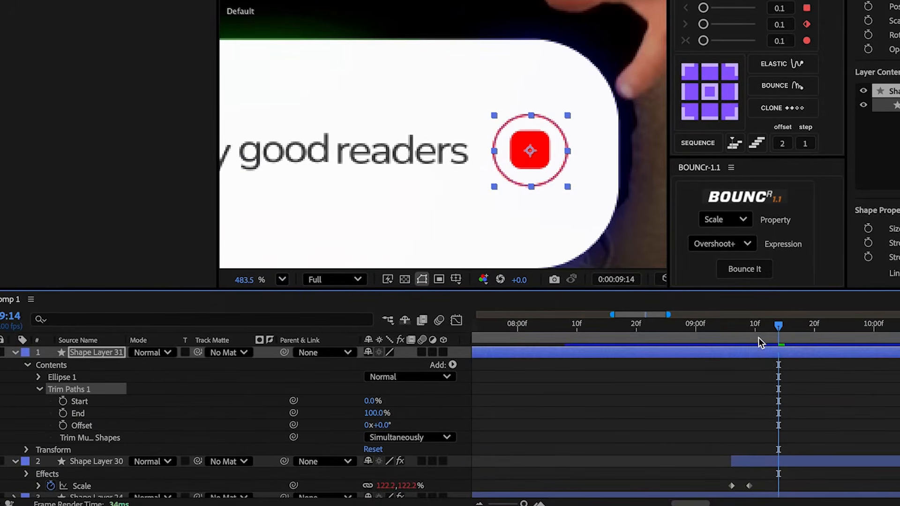
Step: Keyframe the red outline circle's Trim Paths End at 0% at 0:00:09:09
left_click(756, 339)
left_click_drag(755, 340, 750, 341)
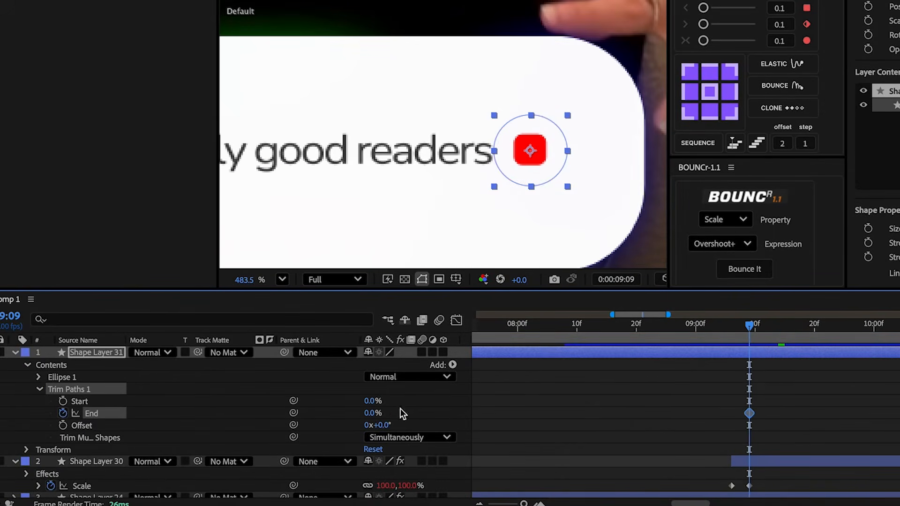
key("u")
Step: Set the circle's Trim Paths End to 100% at 0:00:10:00, Easy Ease both keyframes and shift the speed curve's peak towards the start
left_click_drag(759, 330, 875, 331)
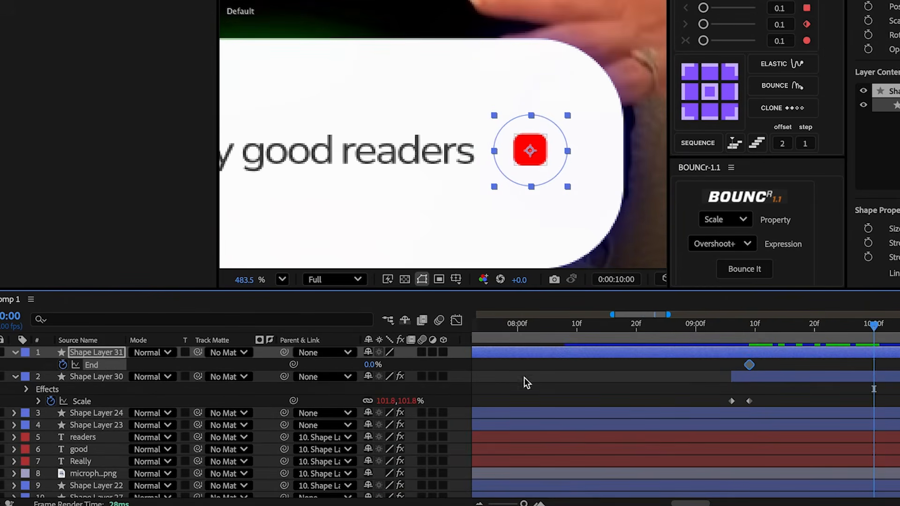
left_click_drag(886, 370, 740, 366)
left_click(456, 321)
key("F9")
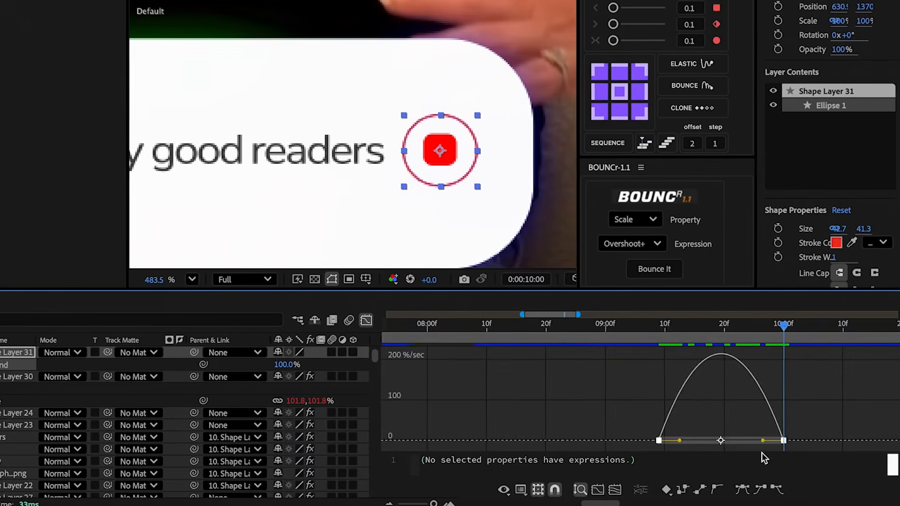
left_click_drag(780, 440, 706, 449)
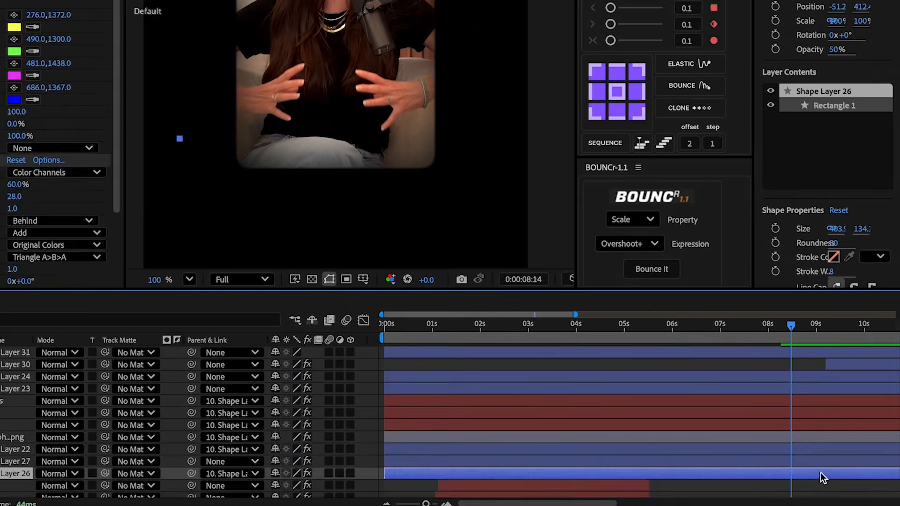
Step: Split all the notification bar layers, from Shape Layer 26 up to Shape Layer 31, at 0:00:08:14
left_click(820, 464)
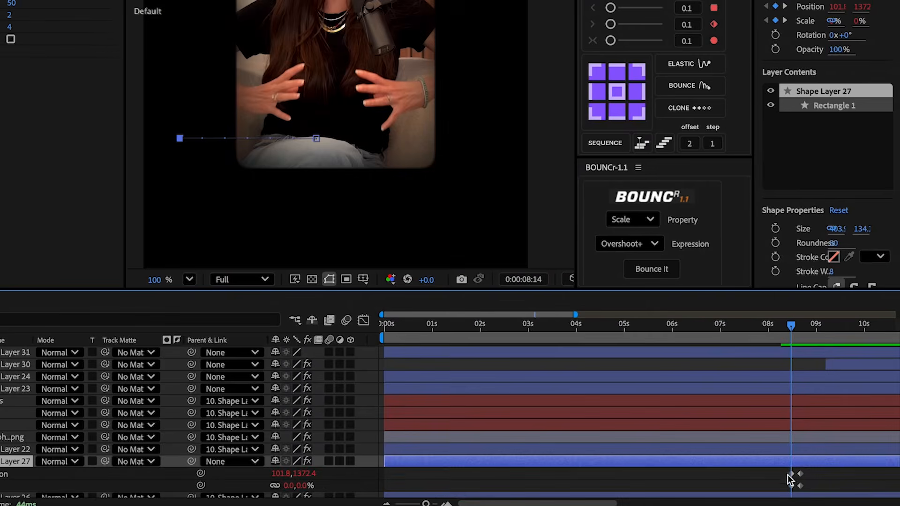
scroll(755, 489, "down", 1)
left_click(750, 488)
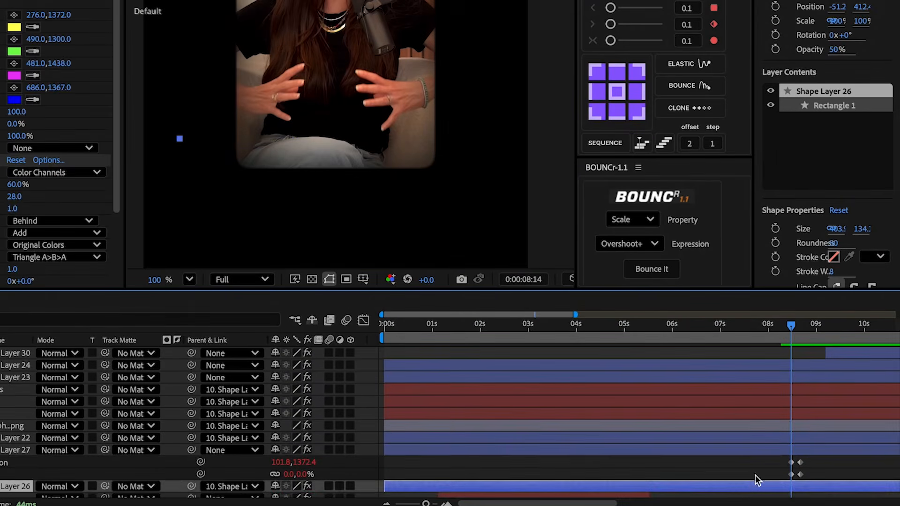
scroll(773, 368, "up", 1)
key("ctrl+a")
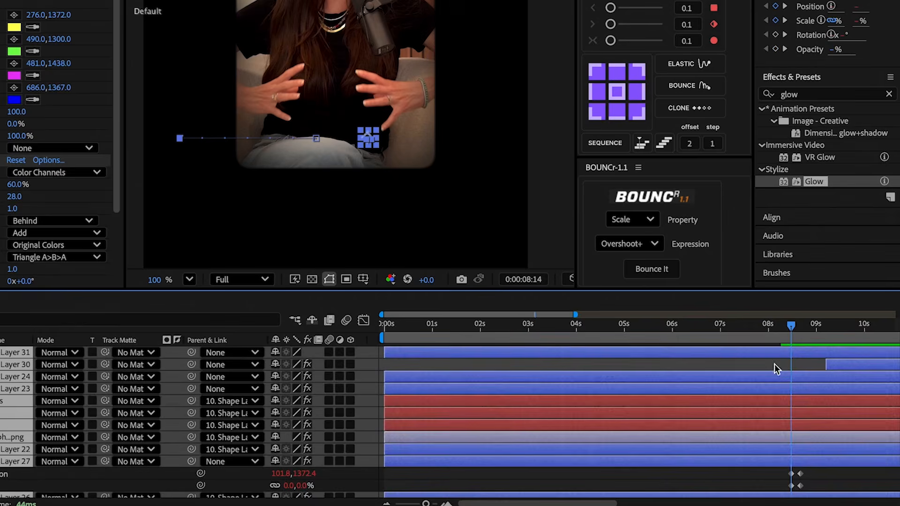
key("ctrl+shift+d")
Step: Delete the parts of the split notification bar layers that lie before 0:00:08:14
left_click(755, 413)
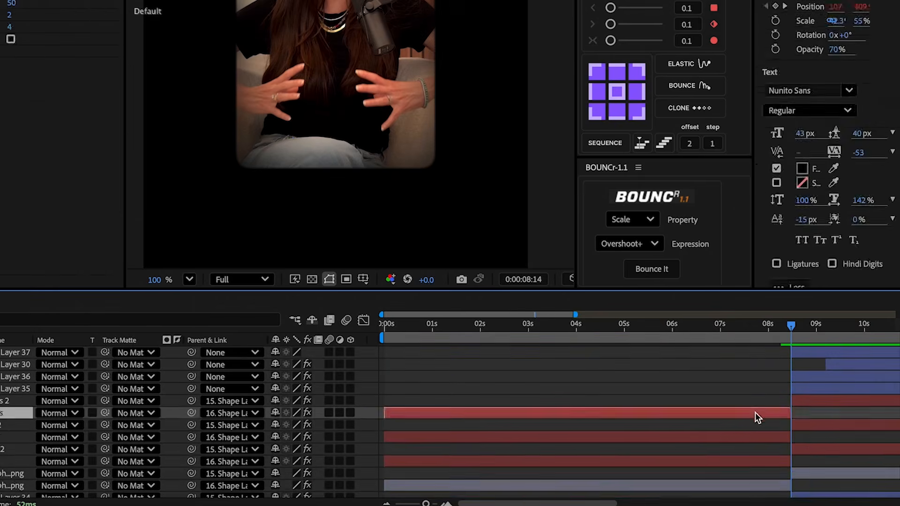
key("Delete")
left_click(756, 425)
key("Delete")
left_click(755, 437)
key("Delete")
left_click(756, 448)
key("Delete")
left_click(756, 461)
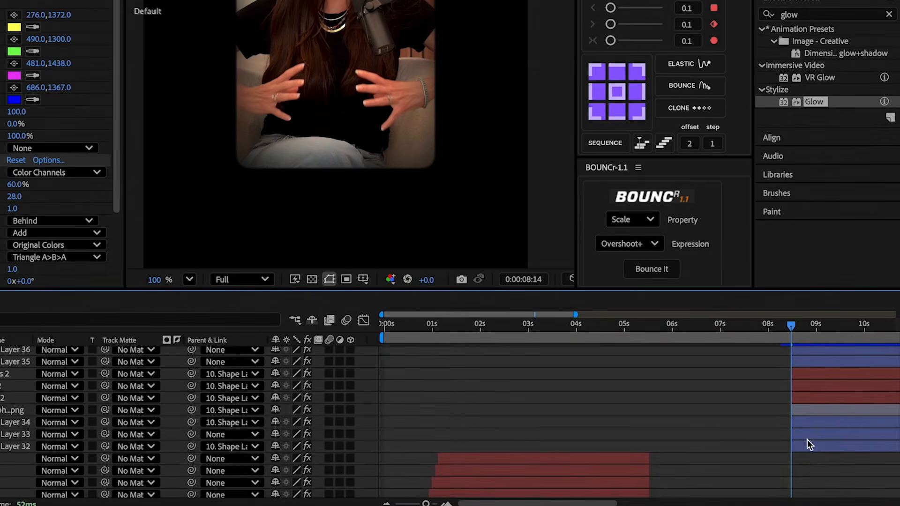
Step: Set the How to video layer as the track matte of all eleven bar layers and turn the video layer's visibility back on
left_click(807, 444)
scroll(813, 445, "up", 1)
left_click(816, 351, "shift")
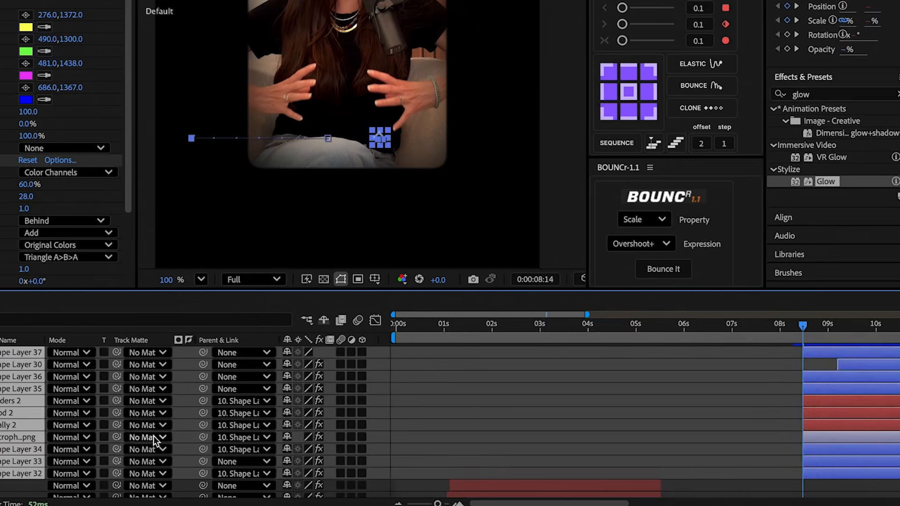
left_click_drag(104, 438, 47, 502)
left_click_drag(146, 503, 119, 490)
scroll(137, 474, "down", 15)
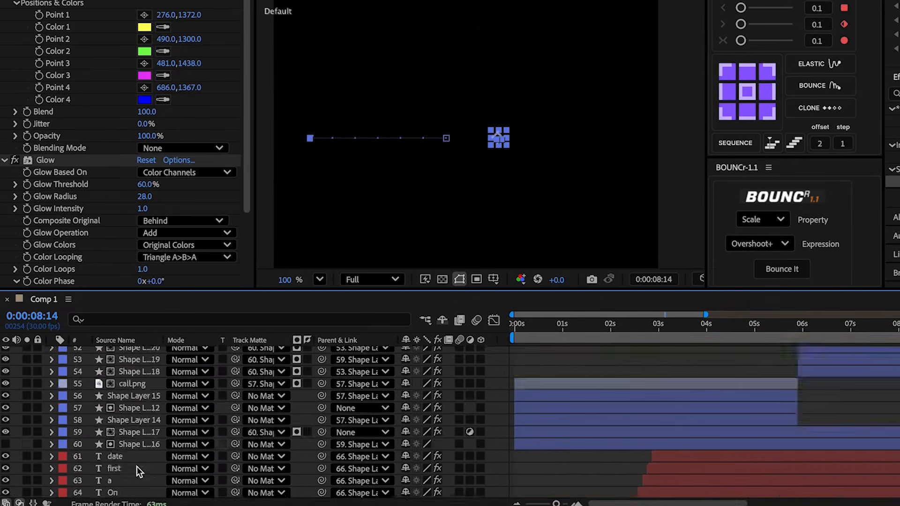
left_click(6, 492)
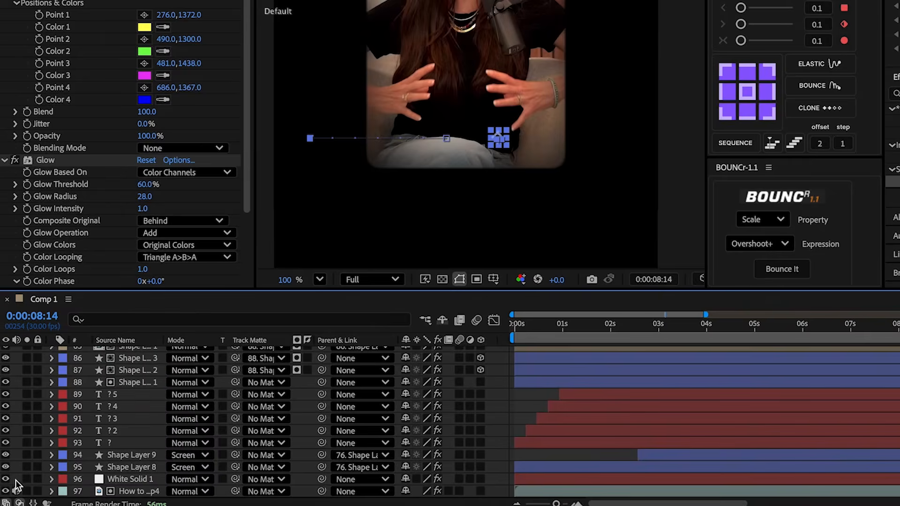
Step: Parent the four outline circle, red square and pause bar layers to the white bar, Shape Layer 33
scroll(7, 492, "up", 15)
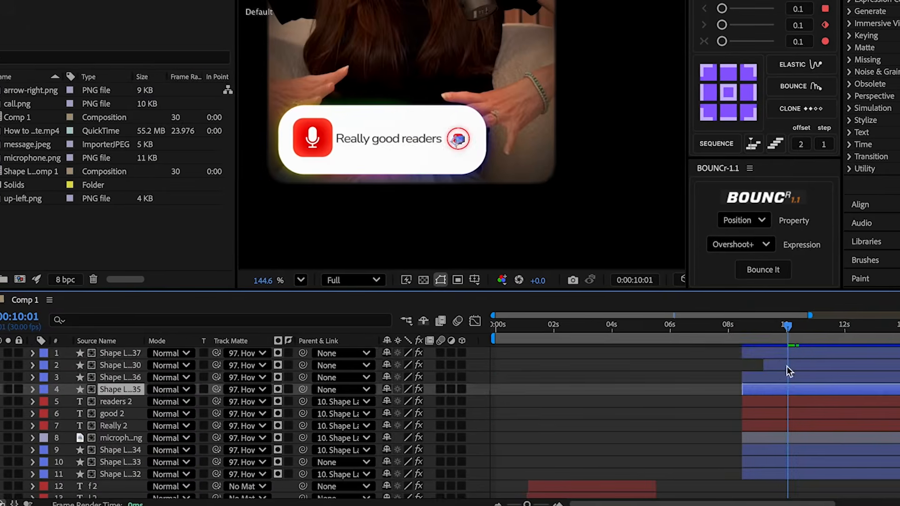
left_click(787, 355, "shift")
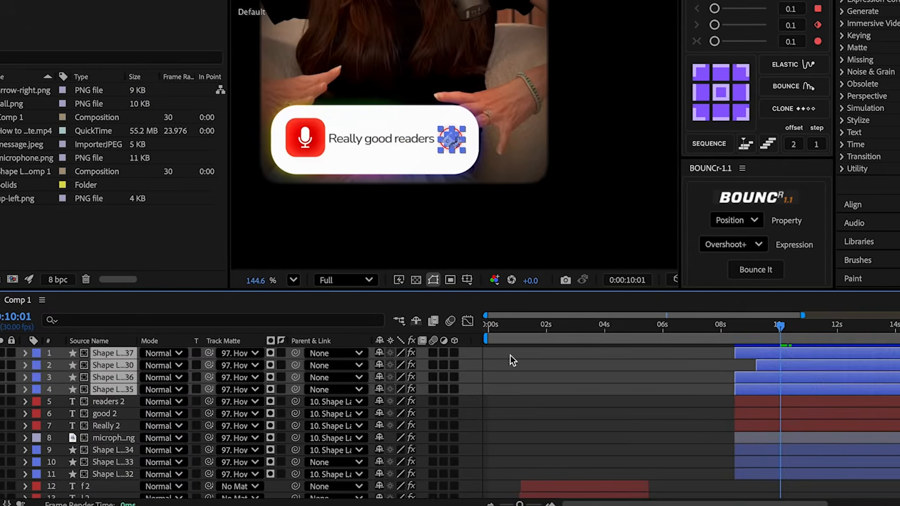
left_click_drag(303, 354, 136, 461)
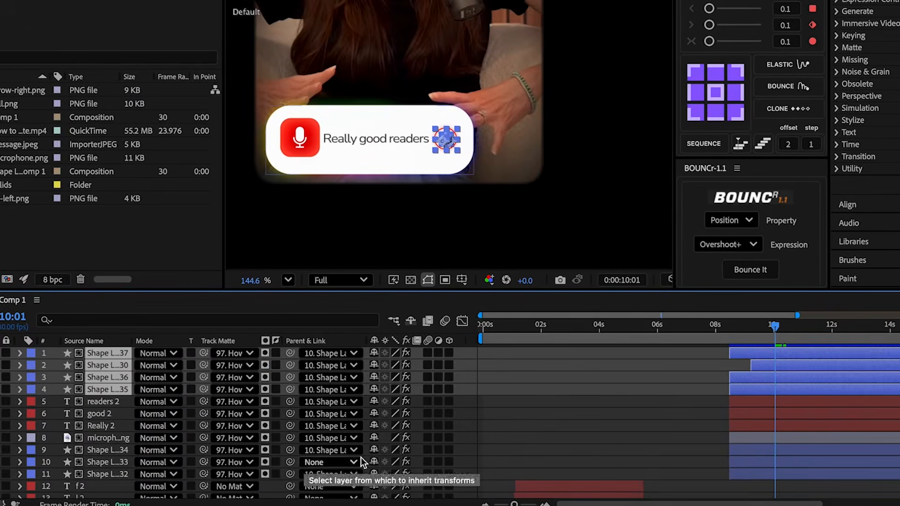
Step: Split all eleven bar layers at 0:00:10:09 and remove the track matte from the new second parts
left_click(806, 464)
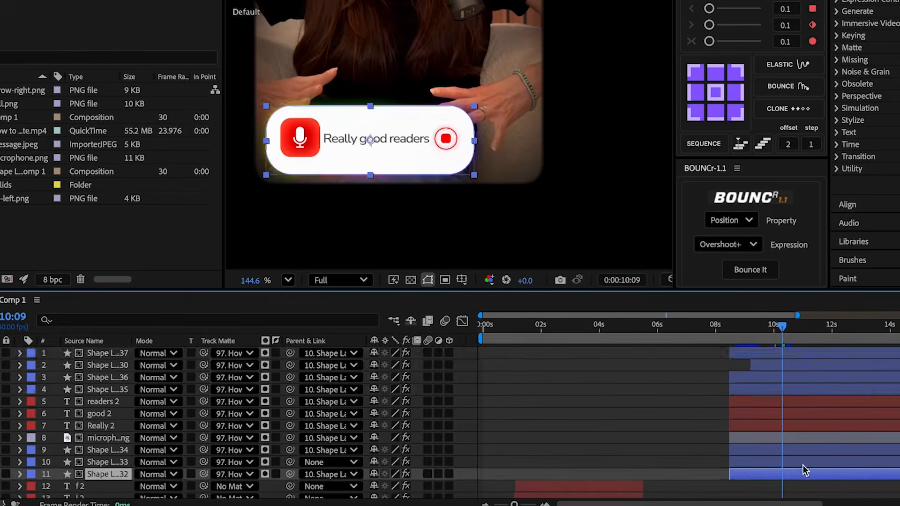
left_click(806, 351, "shift")
key("ctrl+shift+d")
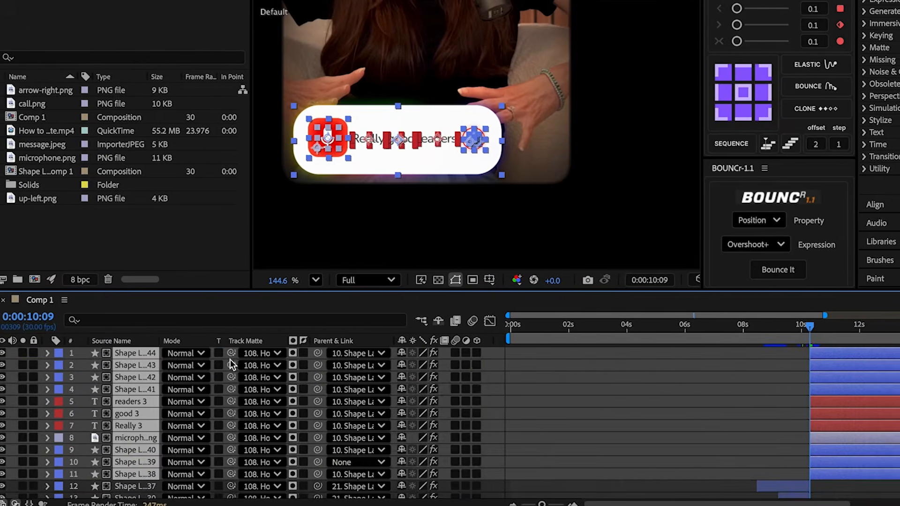
left_click(271, 364)
left_click(288, 424)
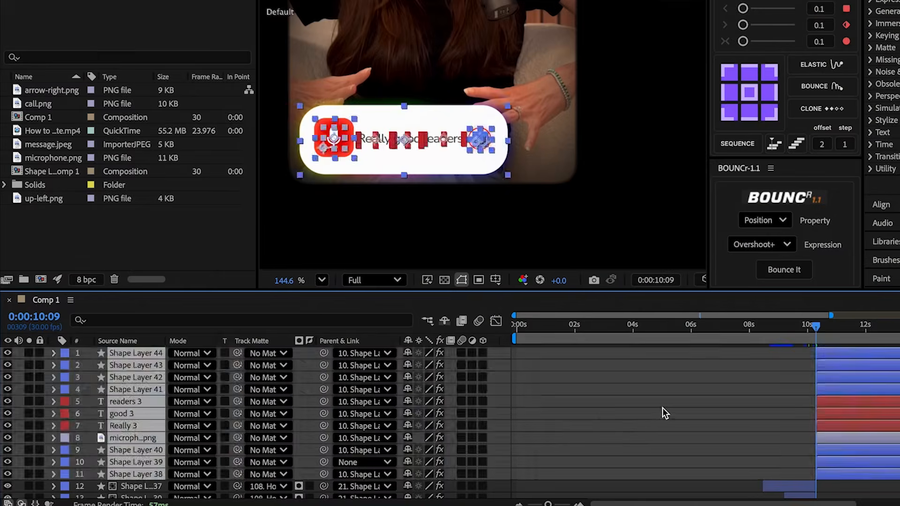
left_click(663, 408)
Step: Add Position, Scale and rectangle Size keyframes to the white bar, Shape Layer 39, at 0:00:10:09
left_click(838, 460)
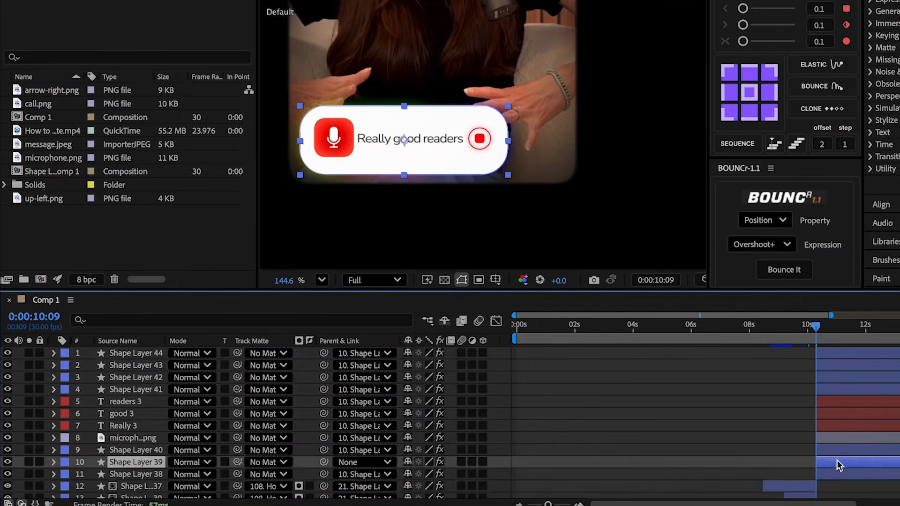
key("s")
left_click(19, 469)
key("p")
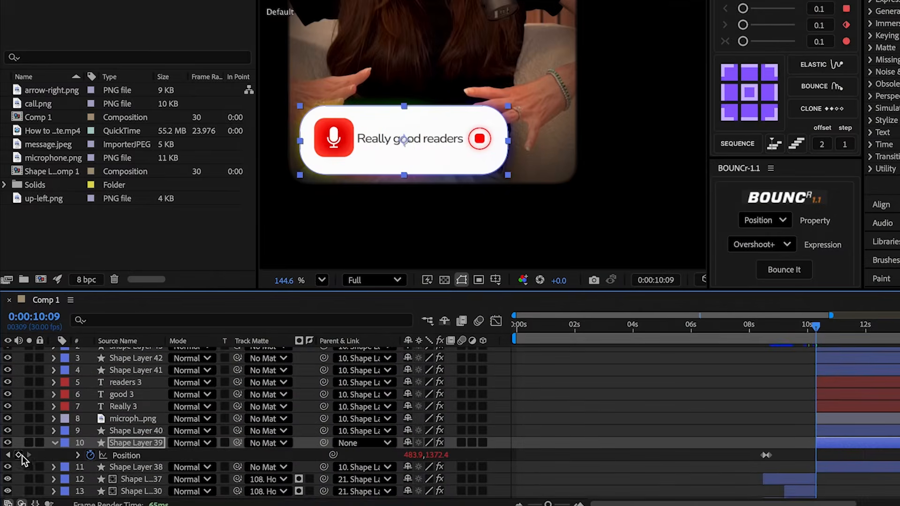
left_click(20, 456)
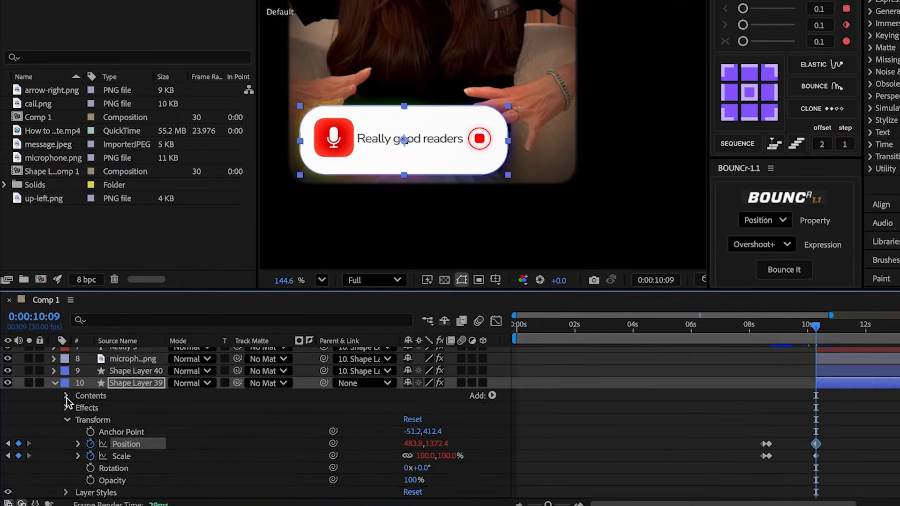
left_click(66, 397)
left_click(79, 408)
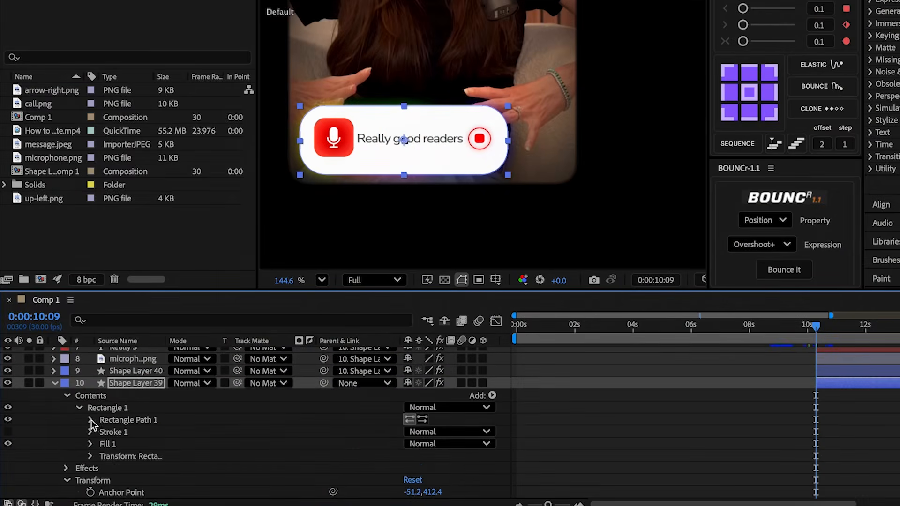
left_click(91, 420)
key("u")
Step: Link the rectangle Size of the glow layer, Shape Layer 38, to the rectangle Size of Shape Layer 39
left_click(82, 430)
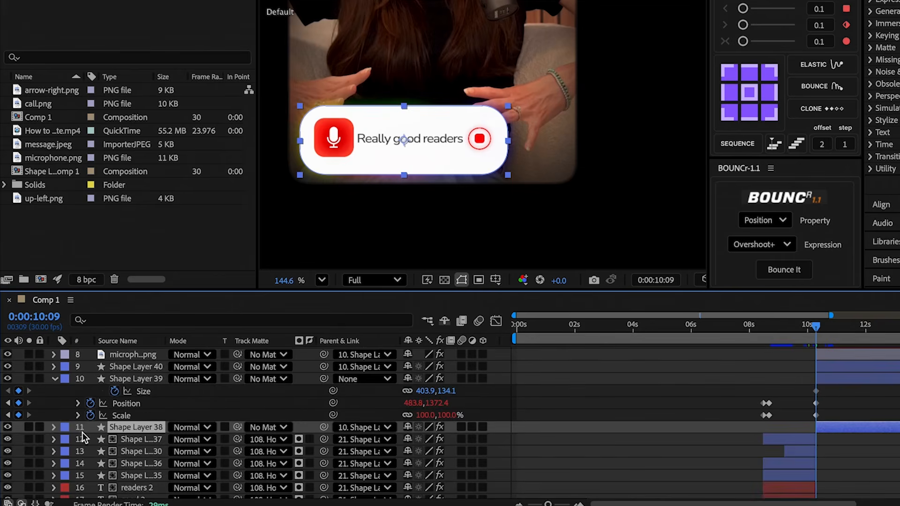
left_click(53, 427)
left_click(67, 439)
left_click(80, 452)
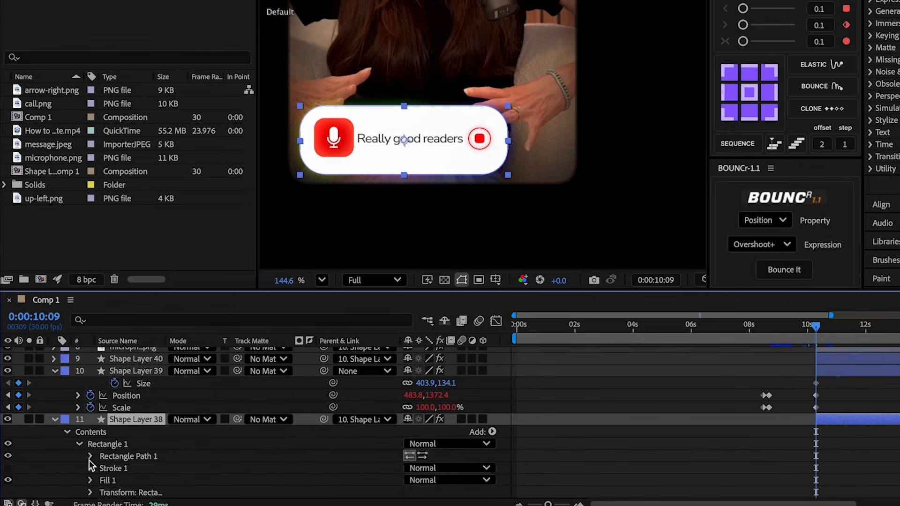
left_click_drag(158, 392, 158, 392)
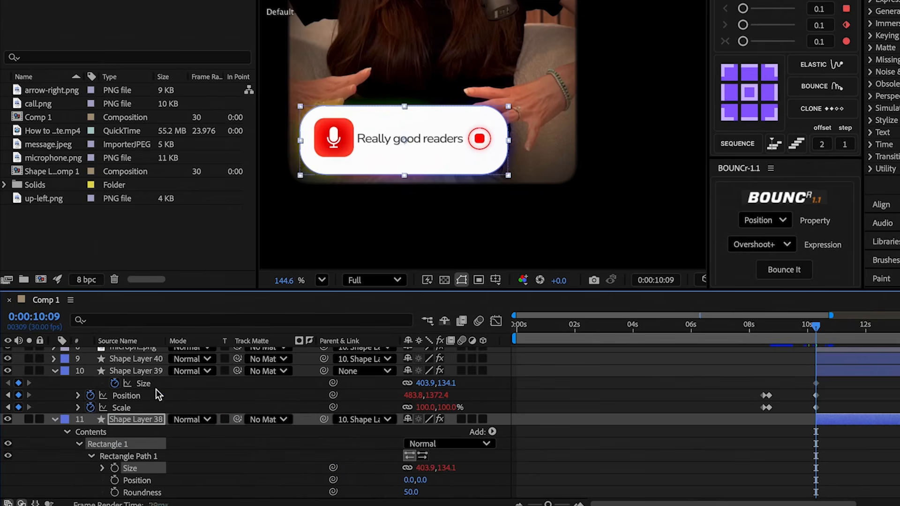
Step: At 0:00:10:15, scale Shape Layer 39 up to 179% and move it over the middle of the video, at about 519.5, 974.2
left_click(823, 331)
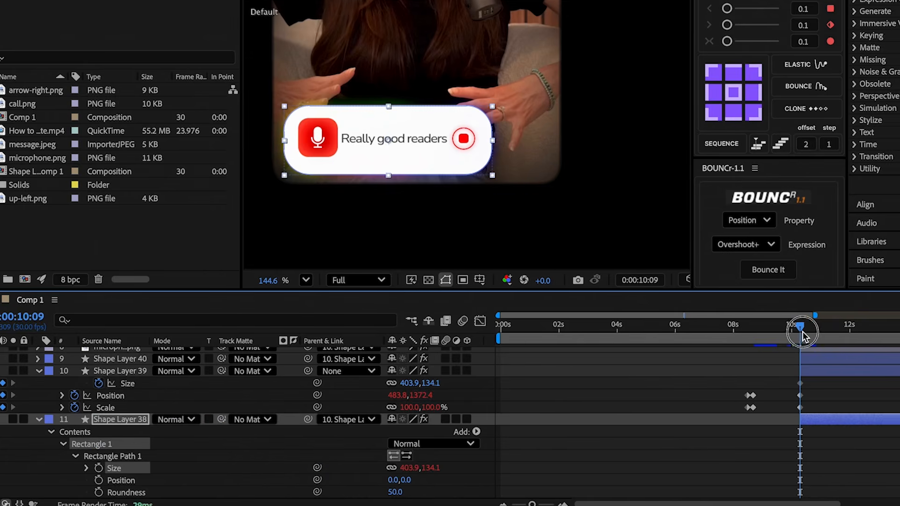
key("shift+slash")
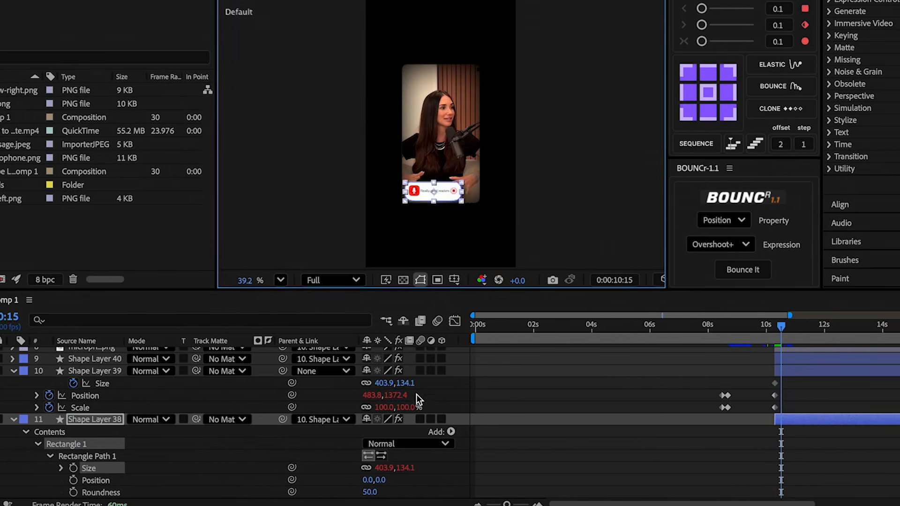
left_click_drag(412, 407, 438, 403)
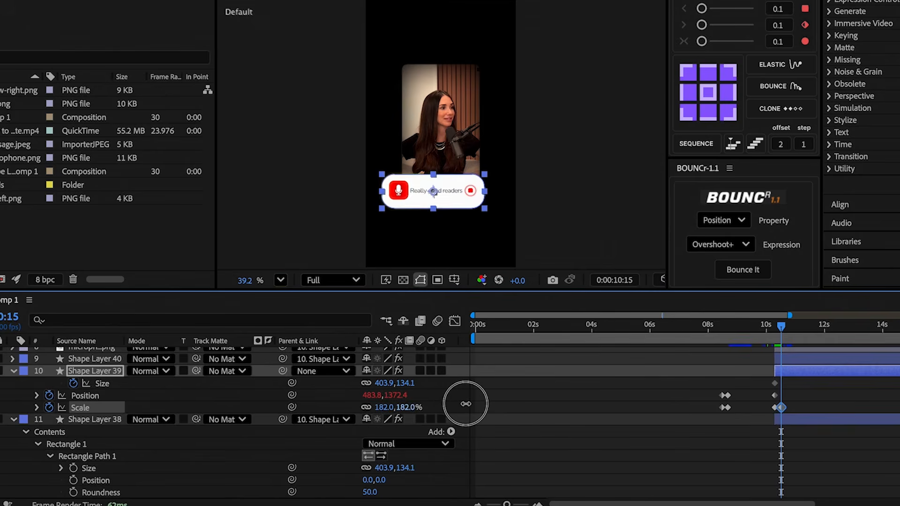
left_click_drag(449, 195, 453, 131)
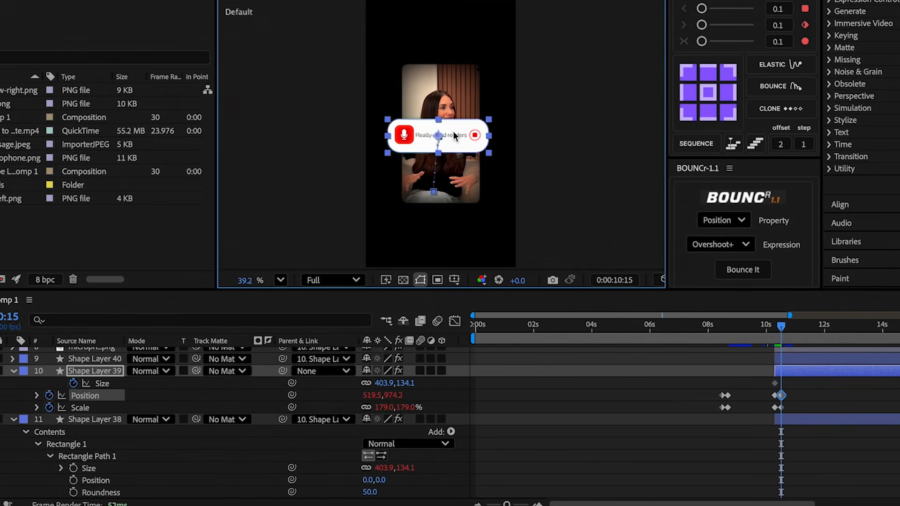
Step: Unlink Shape Layer 39's rectangle Size, enlarge it to about 448 × 386 at 0:00:10:15 and move the rectangle slightly up
left_click(365, 383)
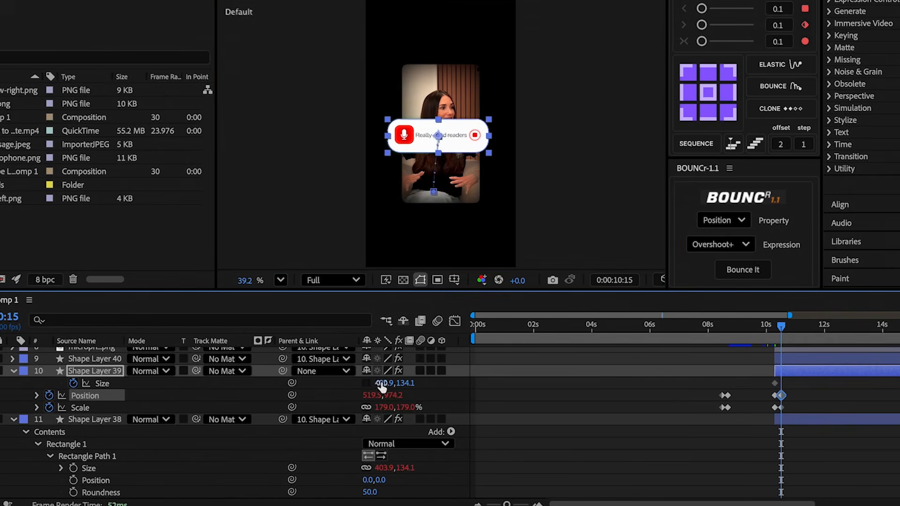
left_click_drag(385, 383, 528, 322)
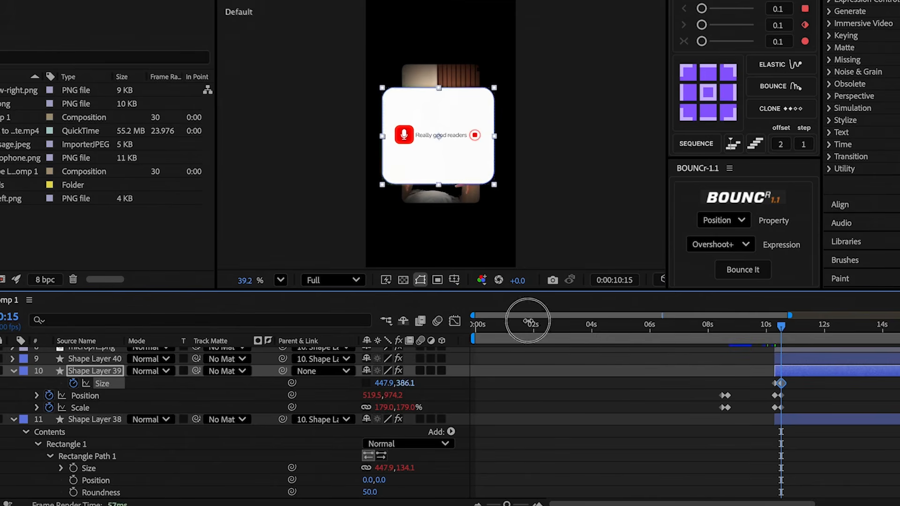
left_click_drag(444, 179, 444, 167)
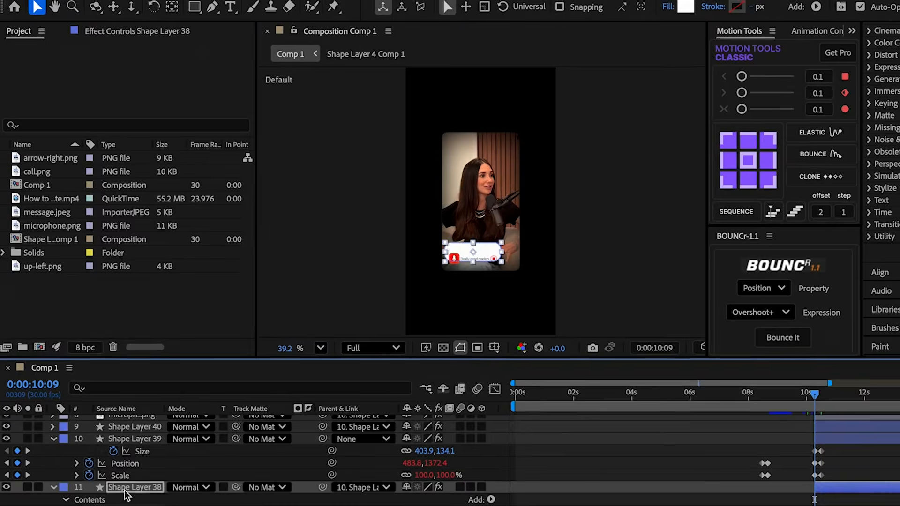
Step: Keyframe all four 4-Color Gradient points of Shape Layer 38 at 0:00:10:09 and advance to Shape Layer 39's next Scale keyframe
left_click(125, 491)
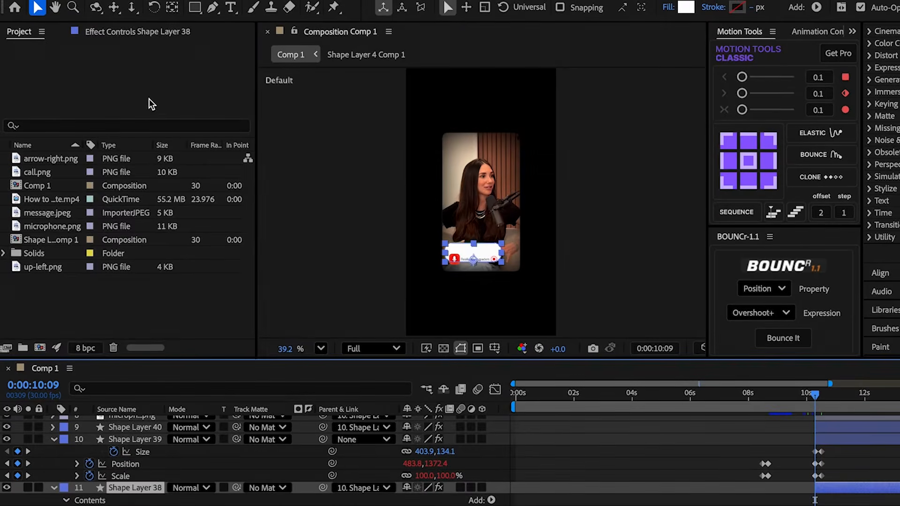
left_click(133, 33)
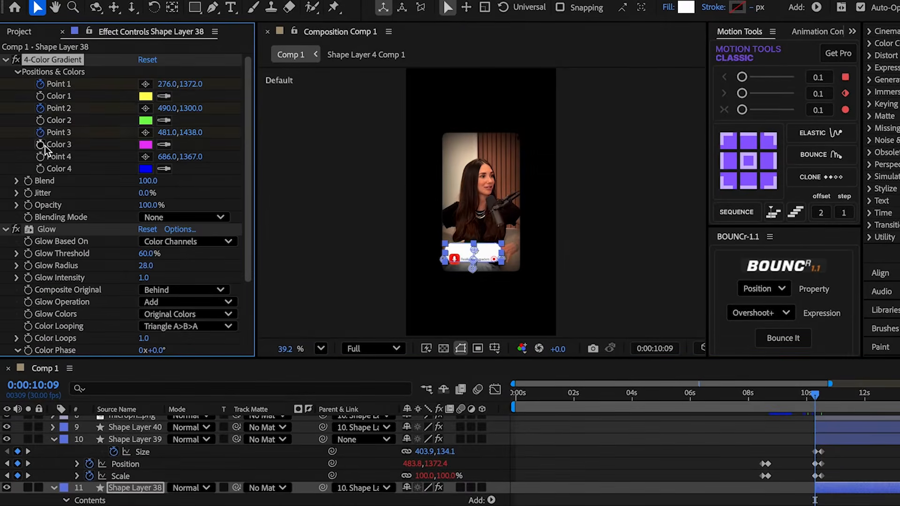
key("u")
left_click(28, 476)
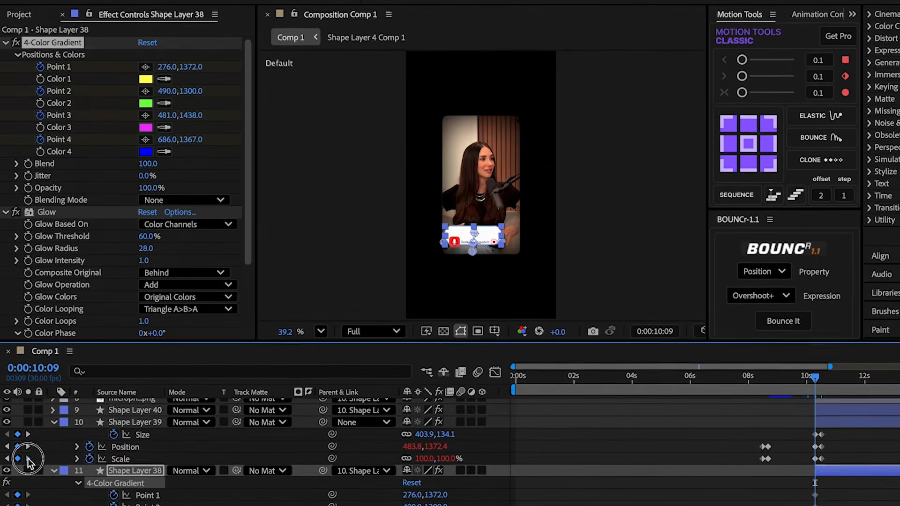
Step: At 0:00:10:15, move Shape Layer 38's gradient points 1–4 to about 117.4, 888.2; 505.3, 508.8; 526.9, 1249.1; and 925.9, 882.1
left_click(146, 67)
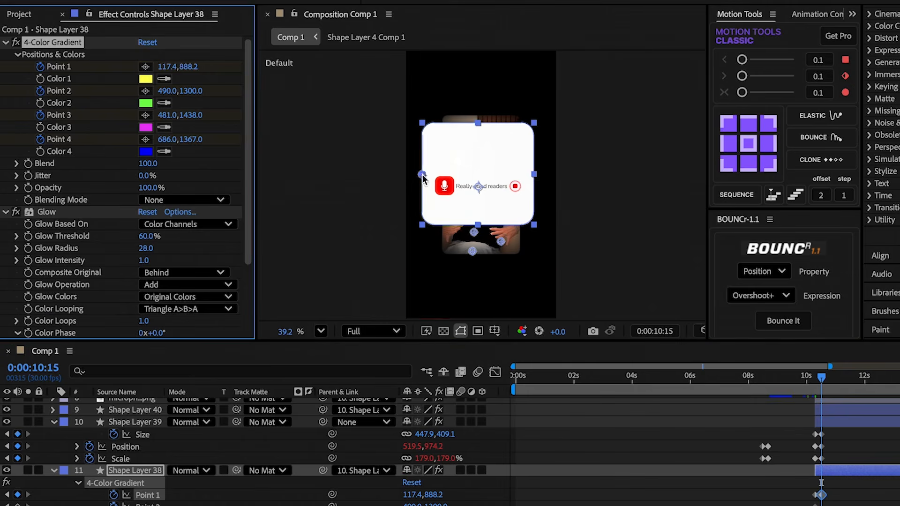
left_click_drag(501, 241, 516, 186)
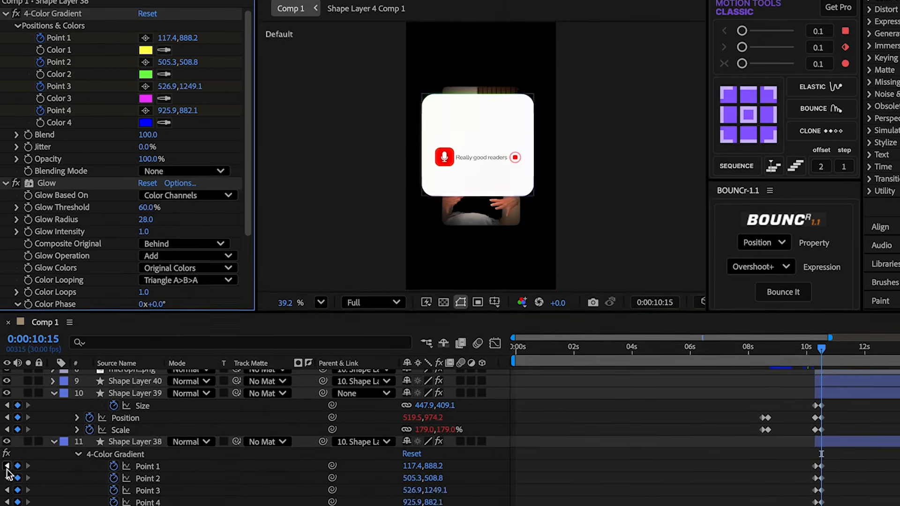
Step: Keyframe Shape Layer 38's Glow Radius at 0:00:10:09 and raise it to 119 at 0:00:10:15
left_click(7, 495)
left_click(28, 212)
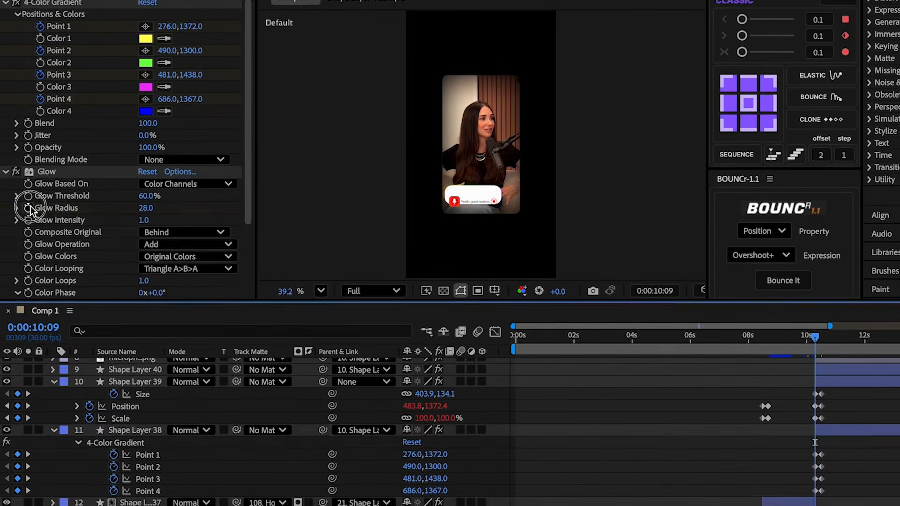
left_click(28, 466)
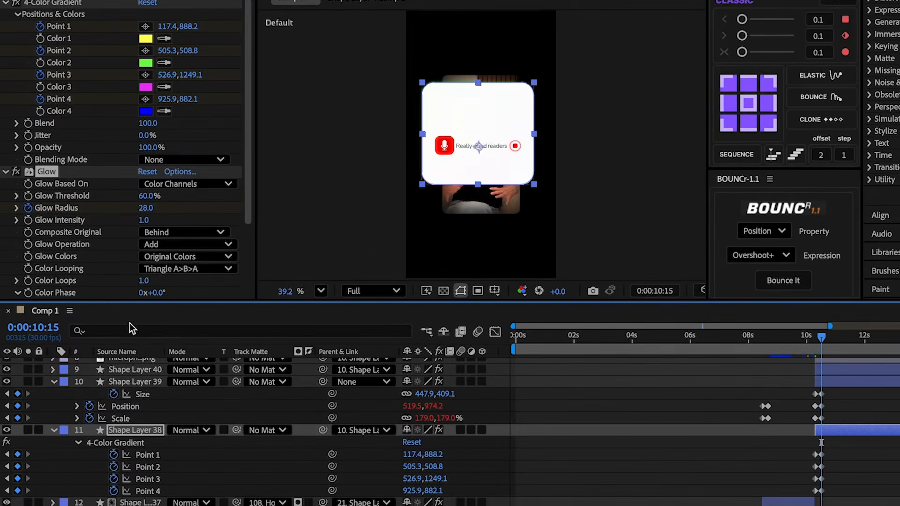
left_click_drag(146, 210, 173, 208)
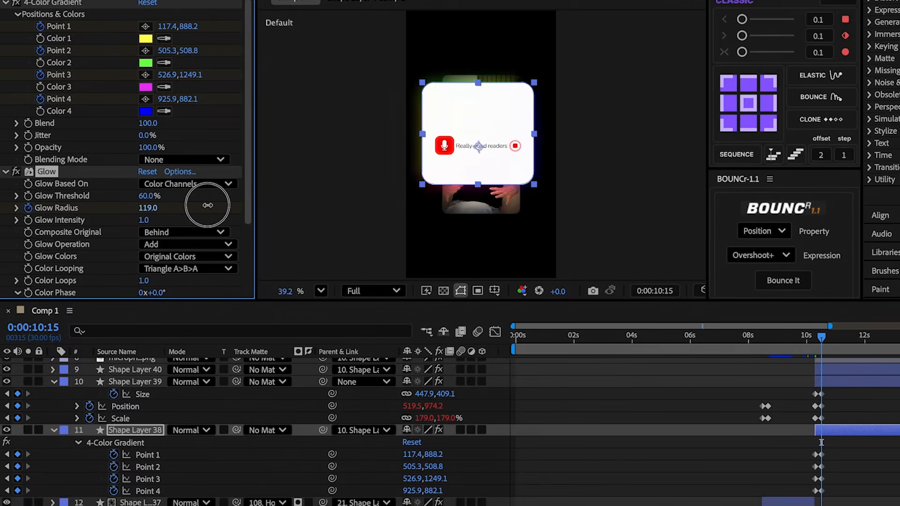
Step: Fade out the talking-head video layer by keyframing its Opacity, with 0% at 0:00:10:18
scroll(632, 381, "down", 20)
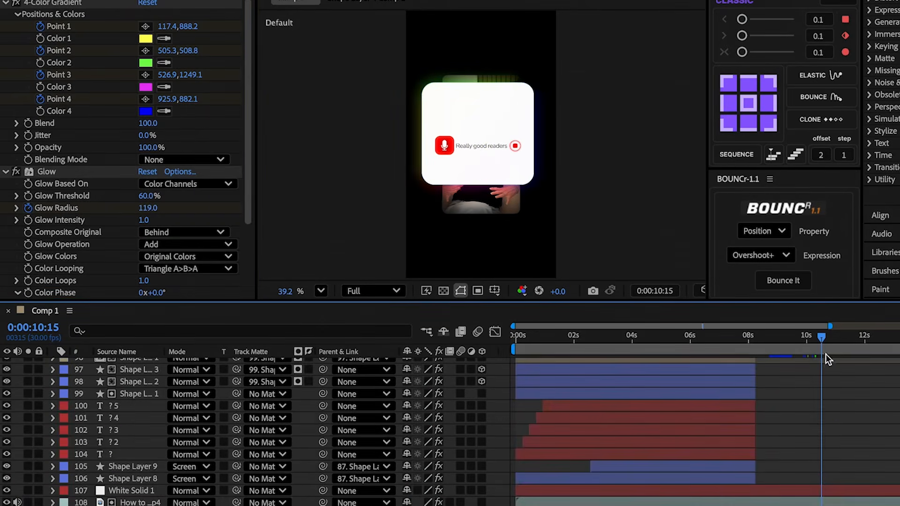
left_click_drag(822, 338, 826, 342)
left_click(837, 501)
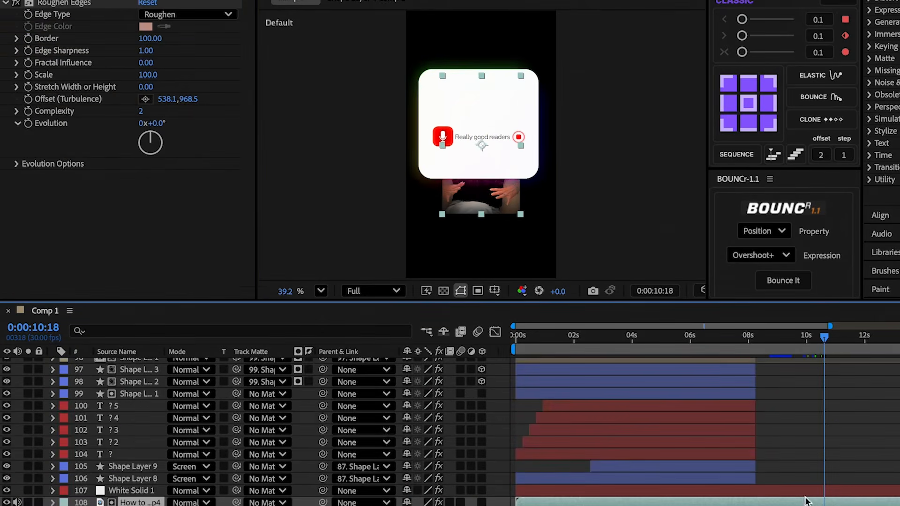
key("t")
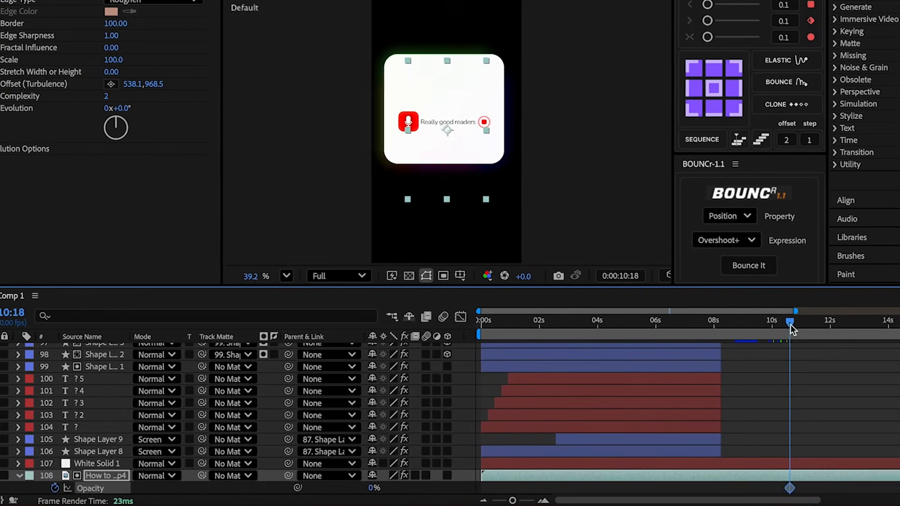
left_click_drag(824, 324, 821, 323)
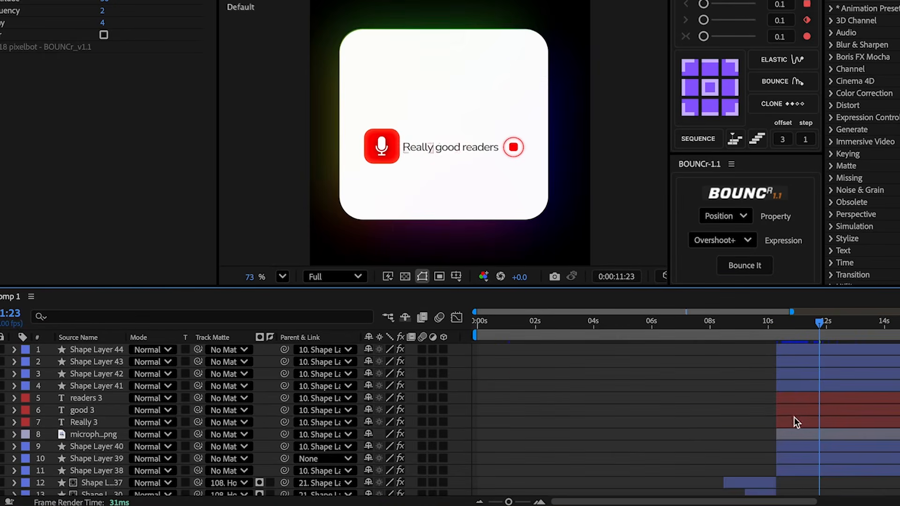
Step: Set the Opacity of the three text layers Really 3, good 3 and readers 3 to 50%
left_click(795, 422)
left_click(799, 398, "shift")
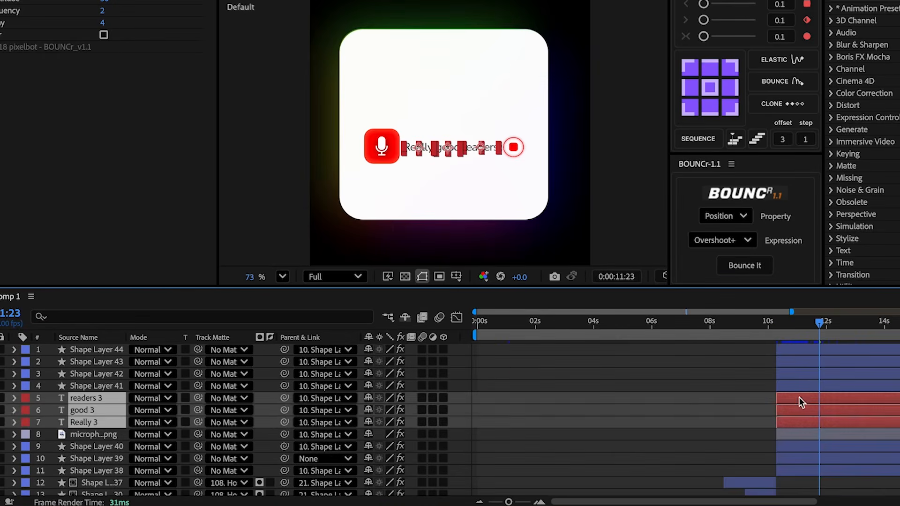
type("t")
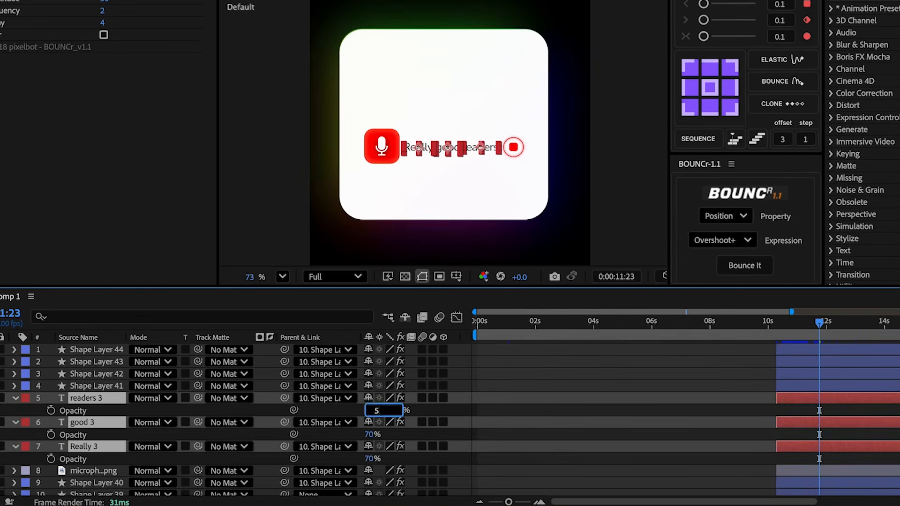
type("0")
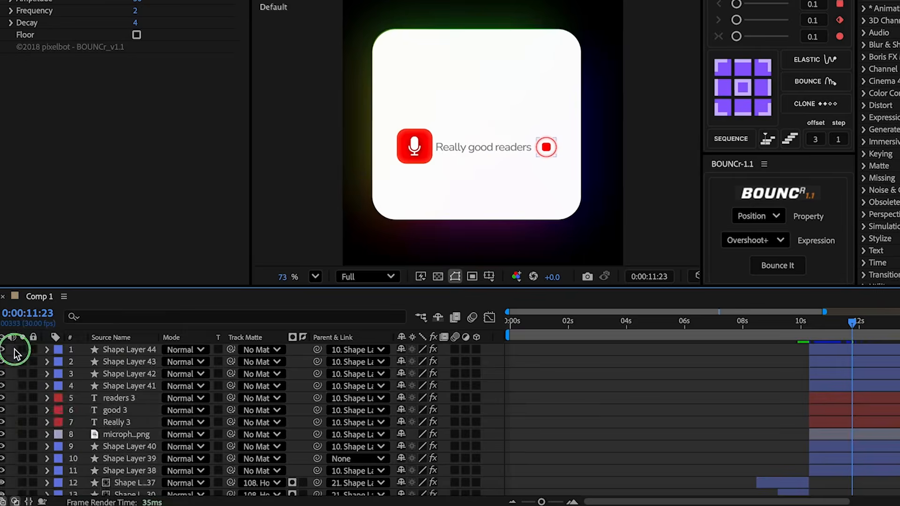
Step: Create a white solid above all layers and apply the Audio Spectrum effect to it
right_click(15, 347)
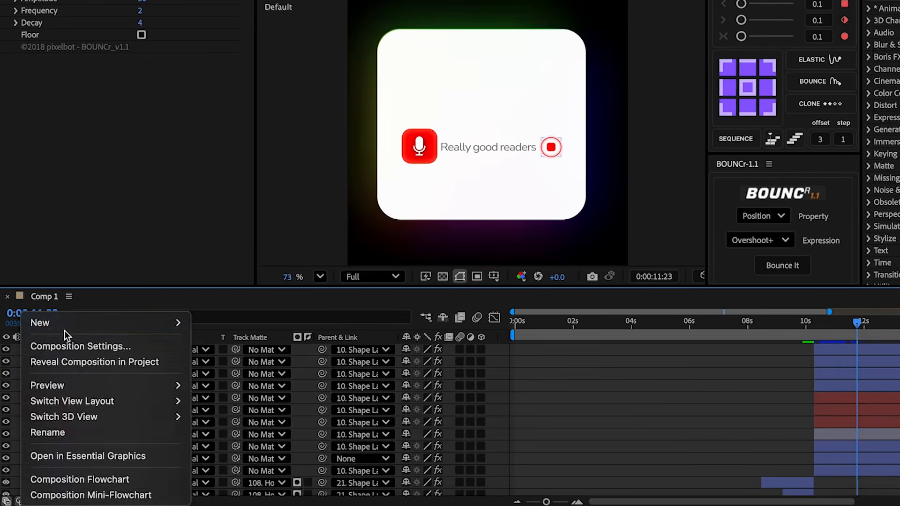
mouse_move(47, 323)
left_click(211, 361)
left_click(663, 353)
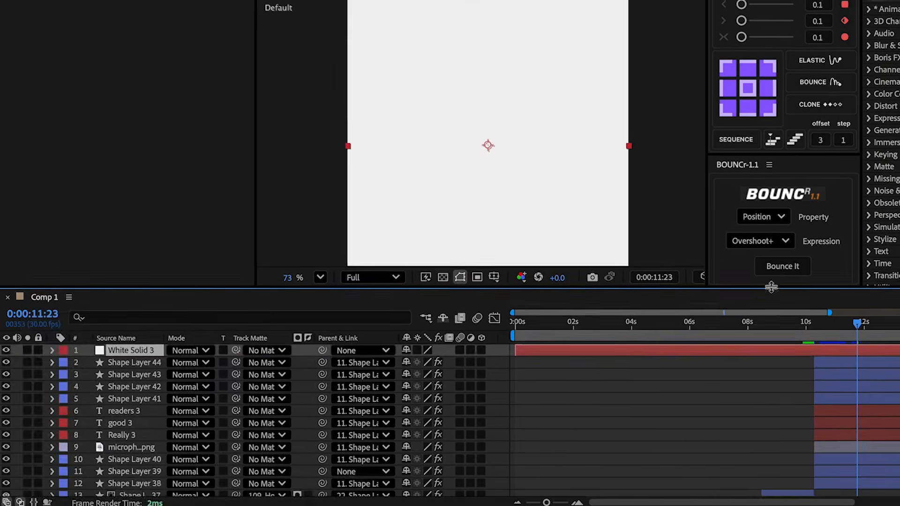
type("Audio Spectrum")
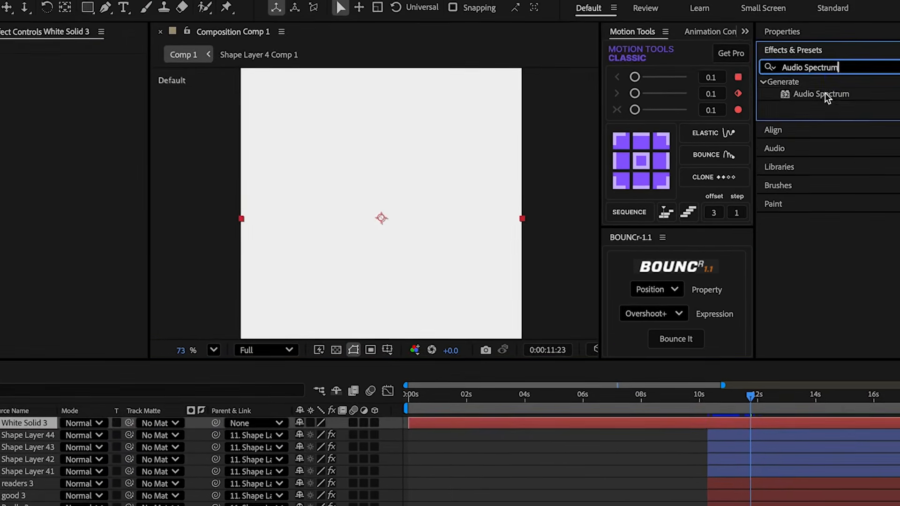
double_click(818, 96)
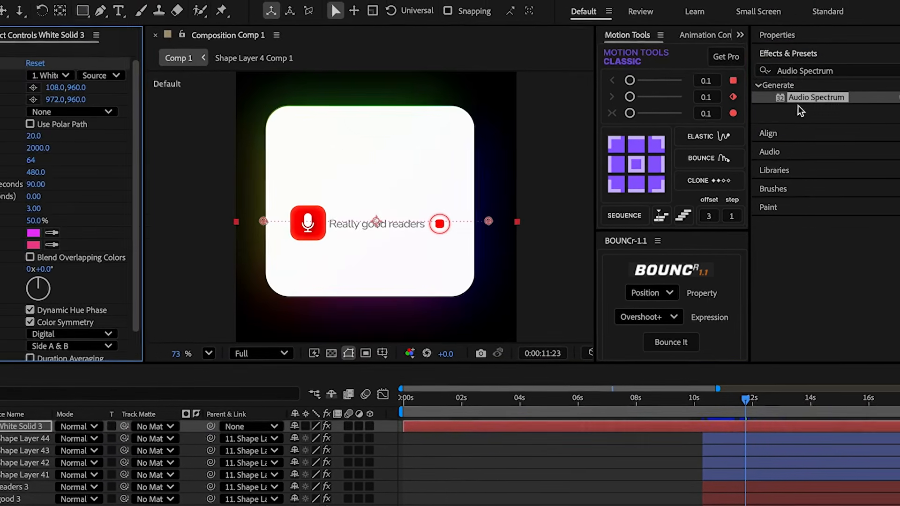
Step: Move White Solid 3 to 540, 718 and set the spectrum's Start Point to 199, 960 and End Point to 829, 960
key("p")
left_click_drag(323, 441, 237, 420)
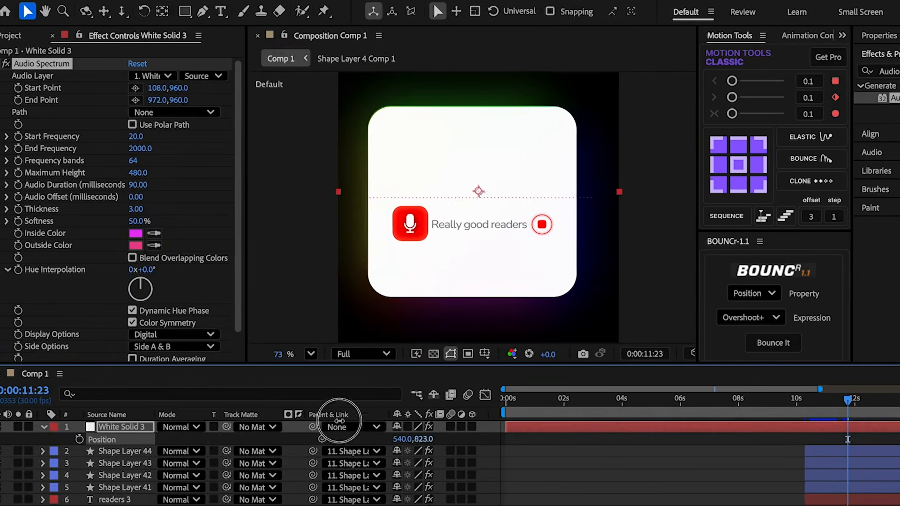
left_click_drag(339, 421, 302, 395)
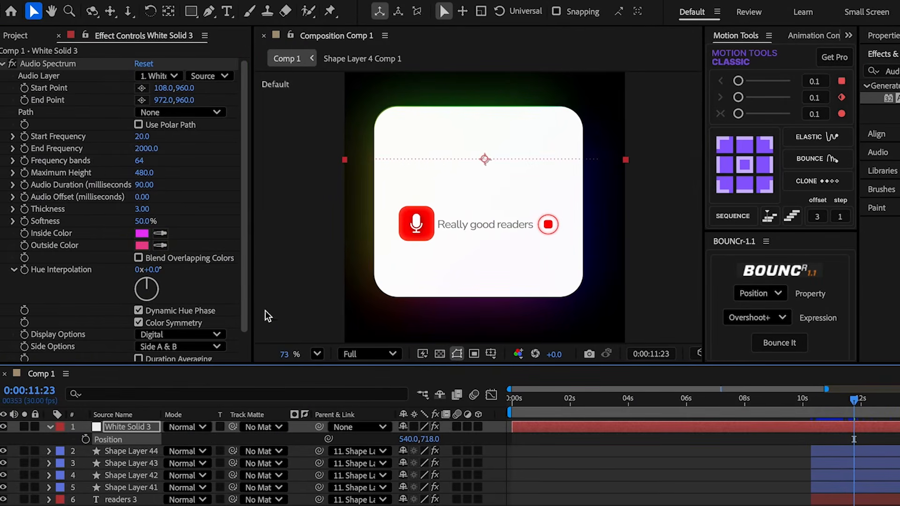
left_click_drag(158, 88, 216, 82)
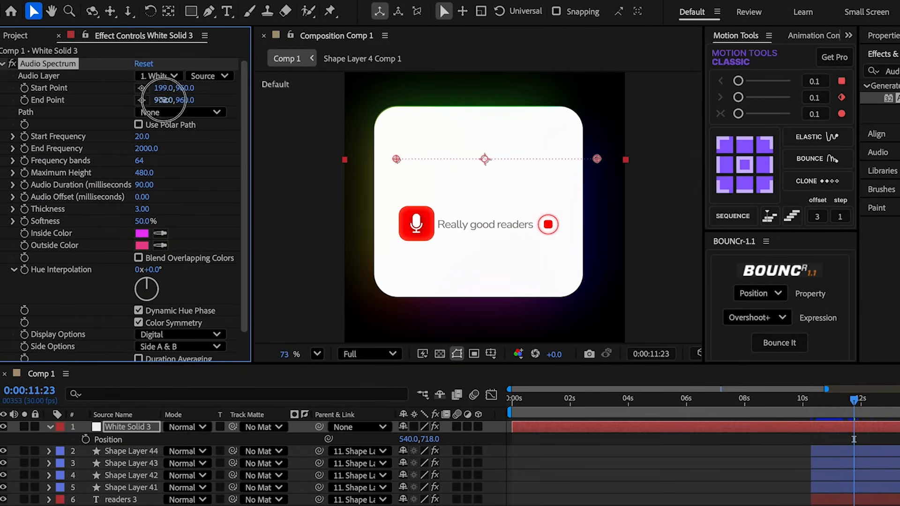
Step: Use the talking-head video as the spectrum's Audio Layer, with 100 Frequency bands, Thickness 5.20, Softness 100% and Maximum Height 1520
left_click(152, 75)
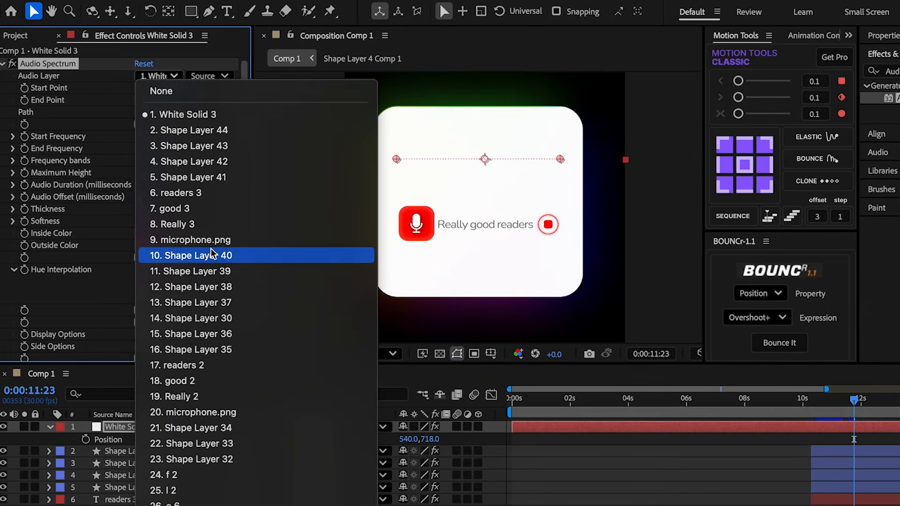
scroll(168, 258, "down", 15)
key("Escape")
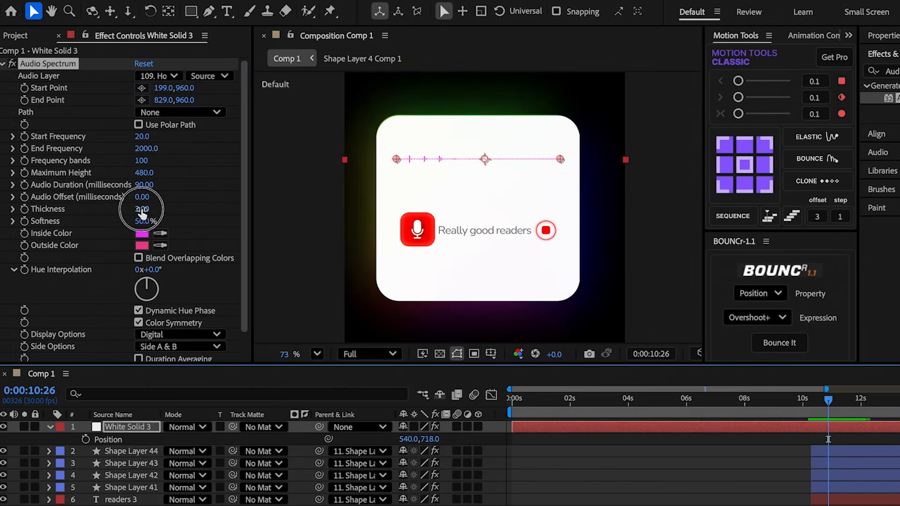
left_click_drag(141, 210, 157, 212)
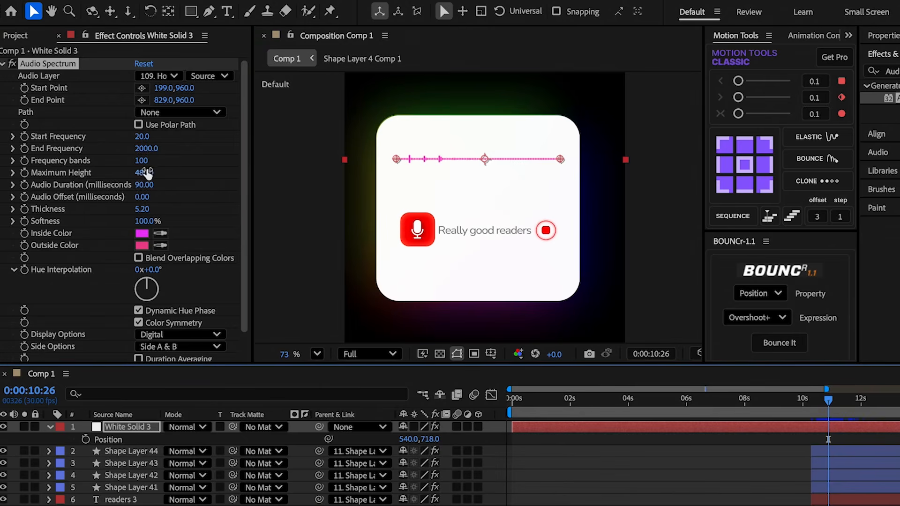
left_click_drag(147, 173, 207, 173)
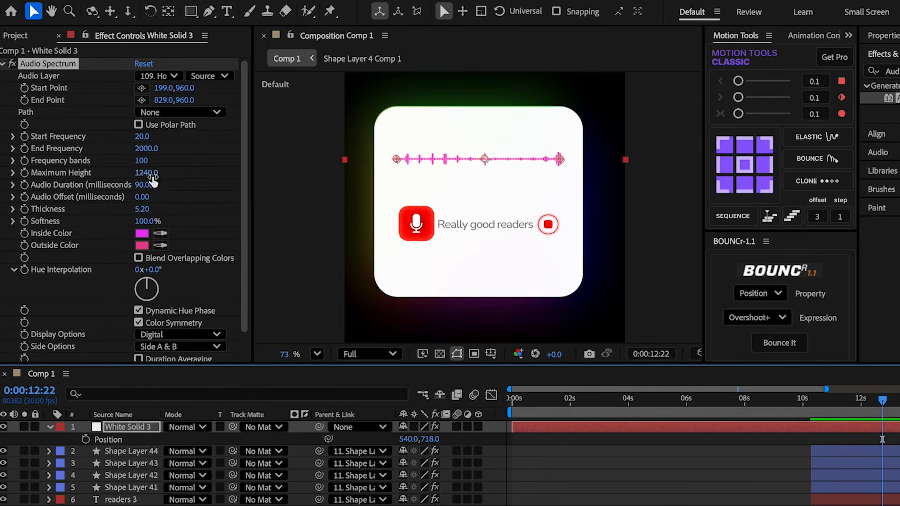
Step: Change the spectrum's Inside and Outside Color to red FF0000 and preview the waveform from about 0:00:10:12
left_click(142, 233)
left_click_drag(555, 239, 562, 191)
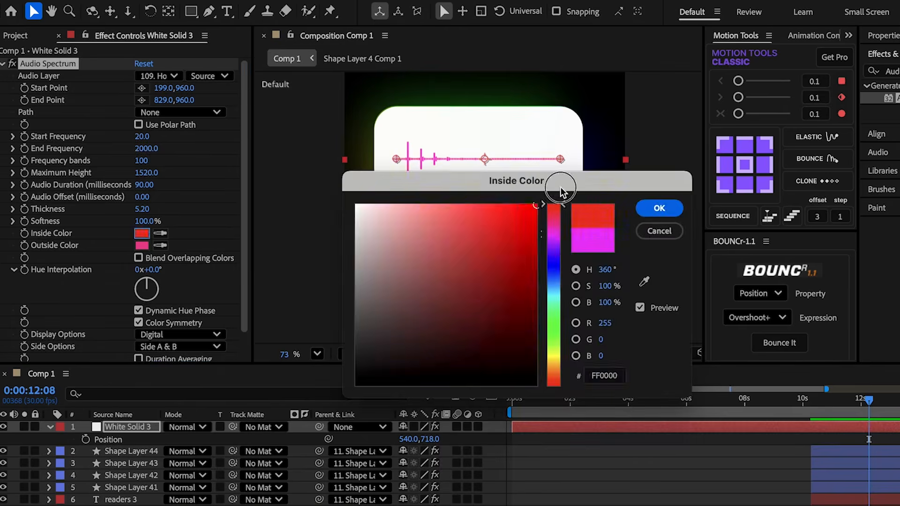
left_click(659, 208)
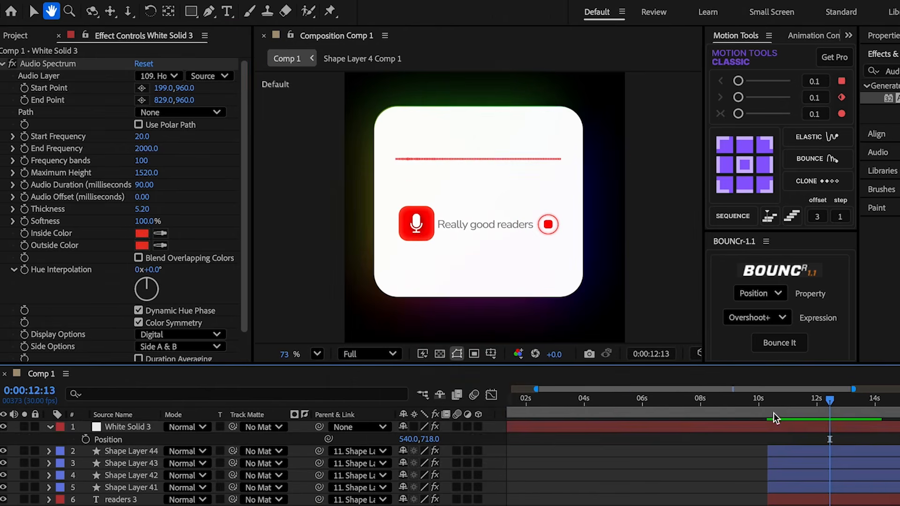
left_click(773, 411)
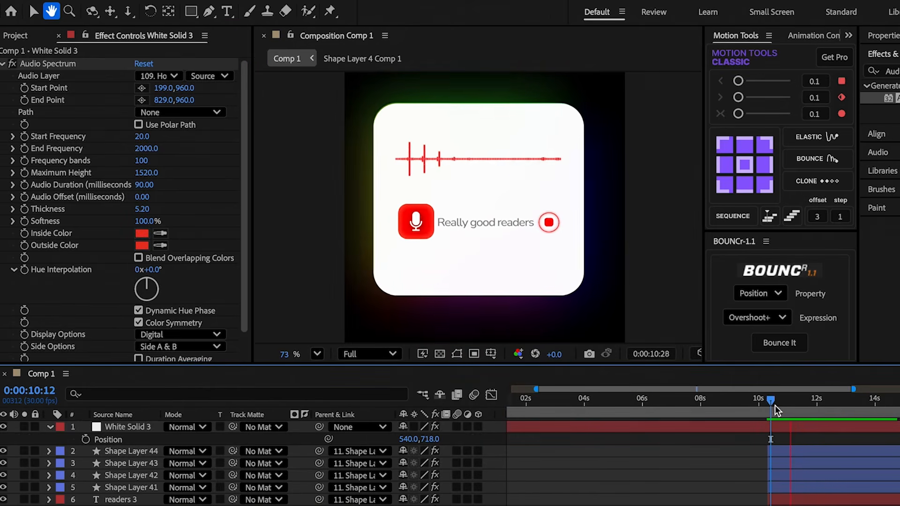
key("space")
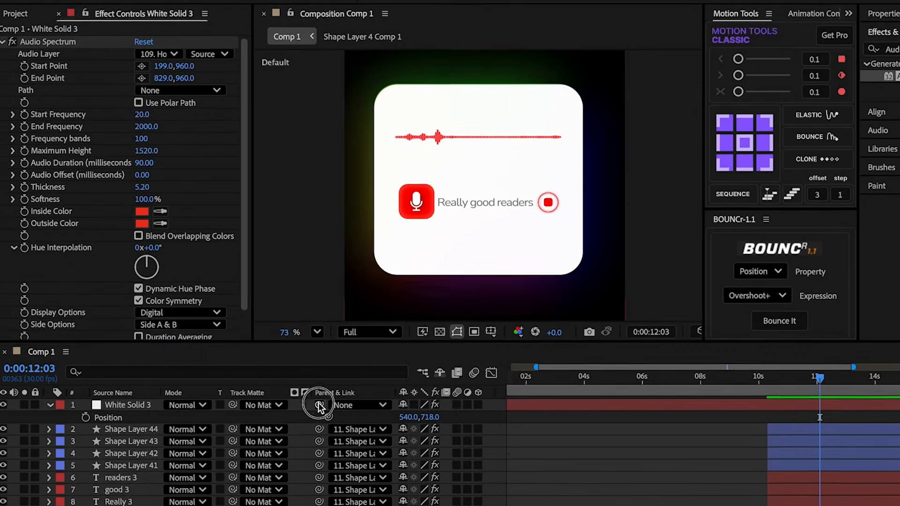
Step: Parent White Solid 3 to the card layer, Shape Layer 39, and use that layer as its track matte
left_click_drag(319, 406, 144, 483)
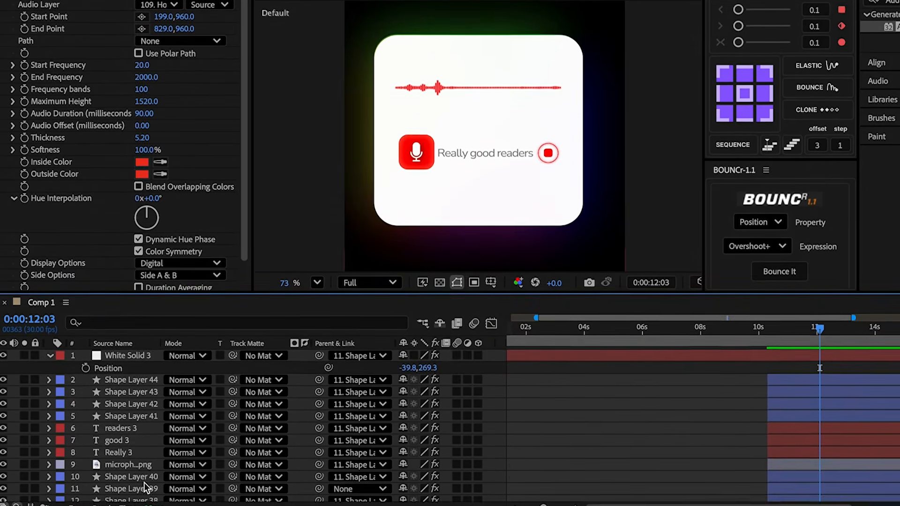
left_click_drag(233, 355, 138, 484)
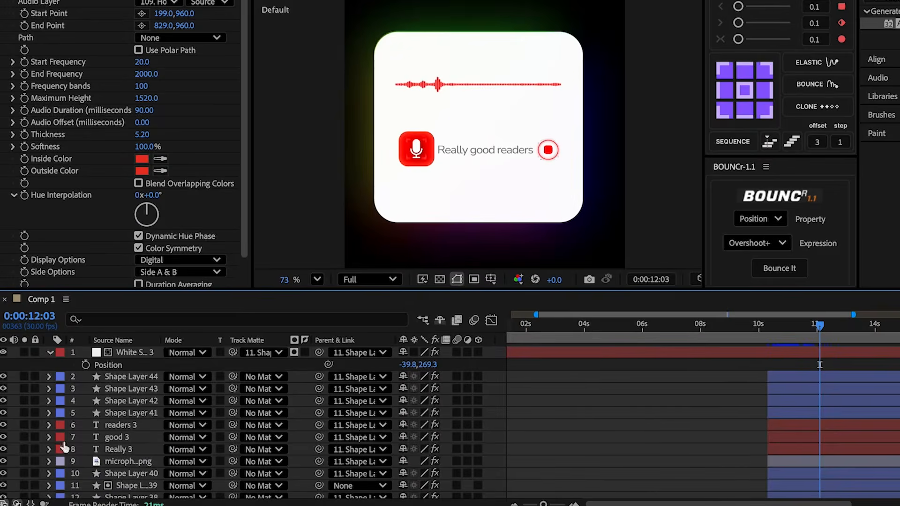
Step: Split White Solid 3 at 0:00:10:10 and delete the part before that time
left_click(769, 336)
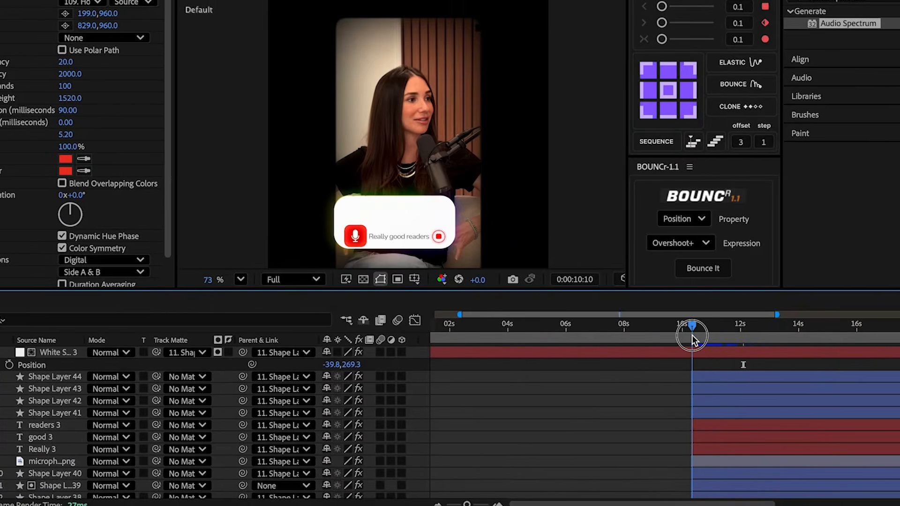
left_click(687, 354)
key("ctrl+d")
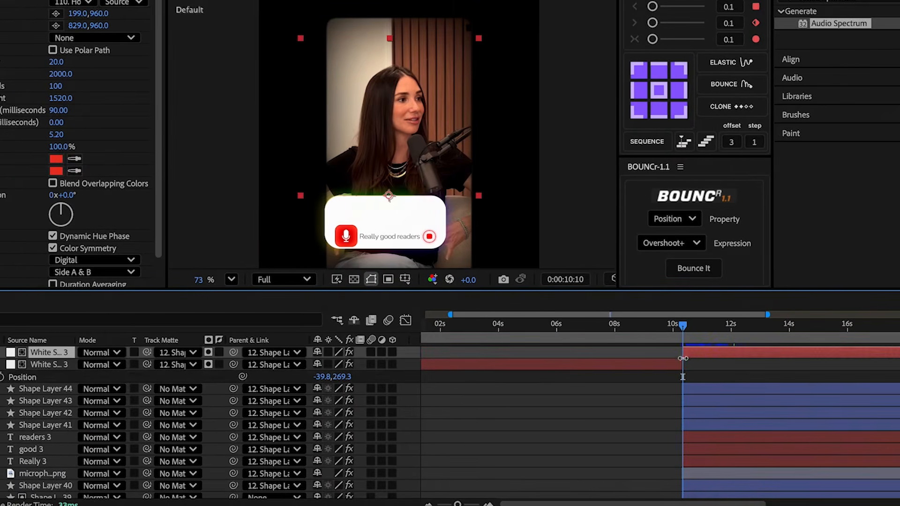
key("Delete")
Step: Keyframe White Solid 3 from position -39.8, -12.7 and 0% scale at 0:00:10:10 to -39.8, 269.3 and 55.9% at 0:00:10:15
left_click_drag(685, 333, 689, 329)
left_click(700, 352)
key("s")
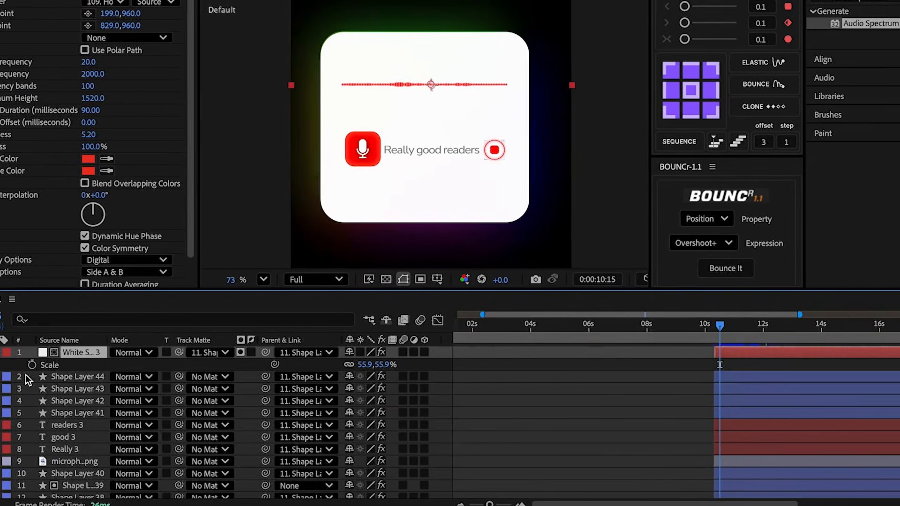
left_click(69, 367)
key("p")
left_click(70, 365)
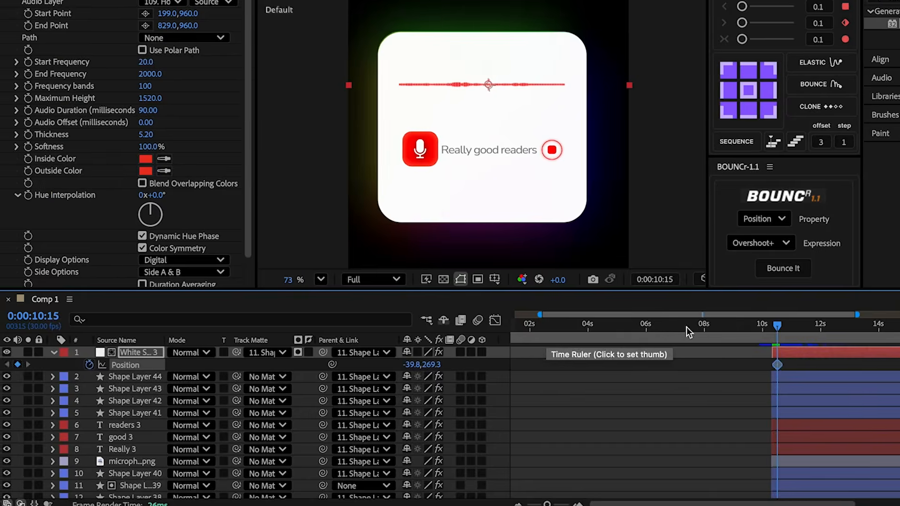
left_click(750, 327)
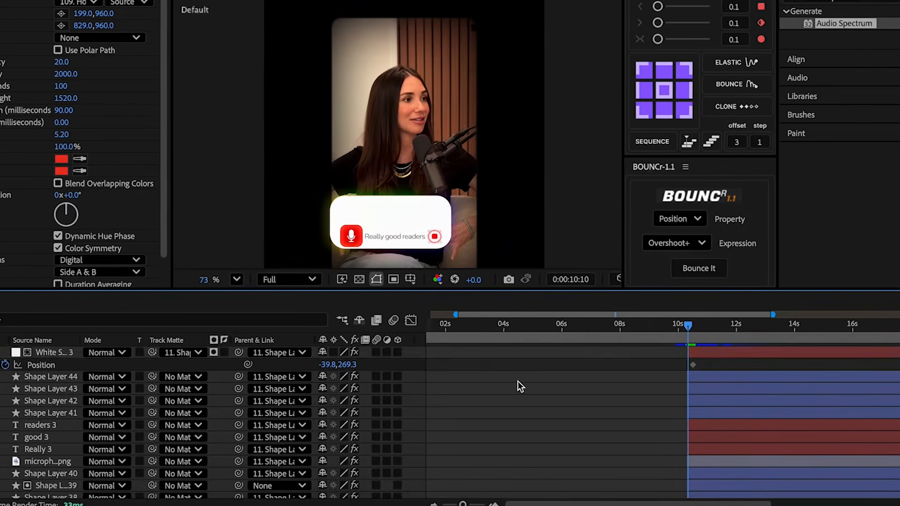
key("shift+s")
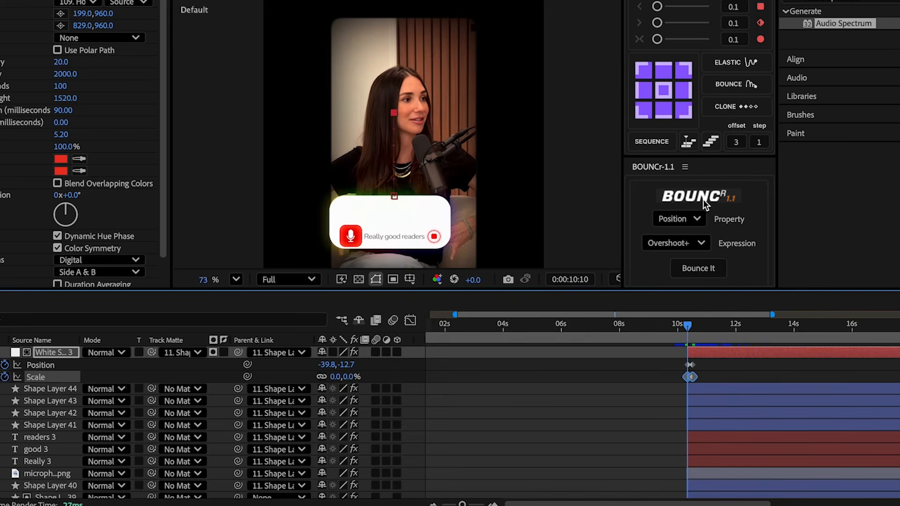
Step: Apply BOUNCr's Overshoot+ expression to the scale animation of White Solid 3
left_click(693, 219)
left_click(698, 268)
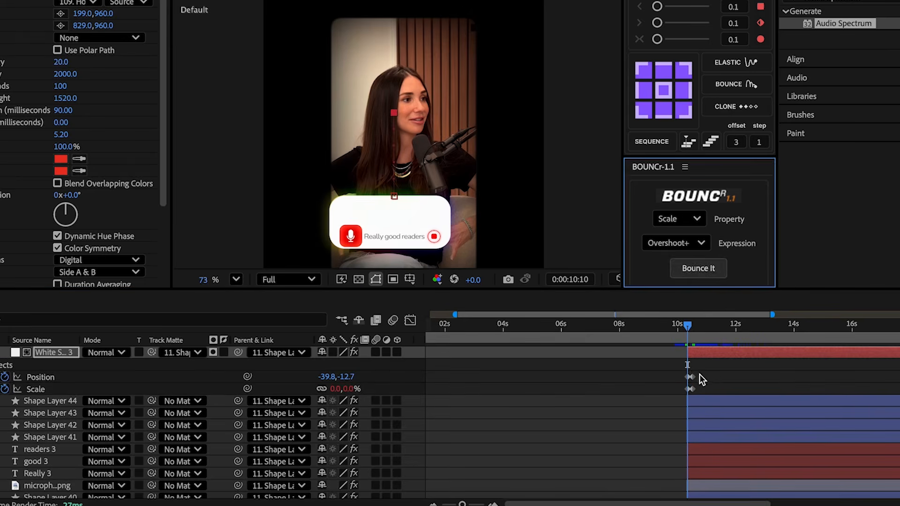
left_click_drag(700, 375, 668, 381)
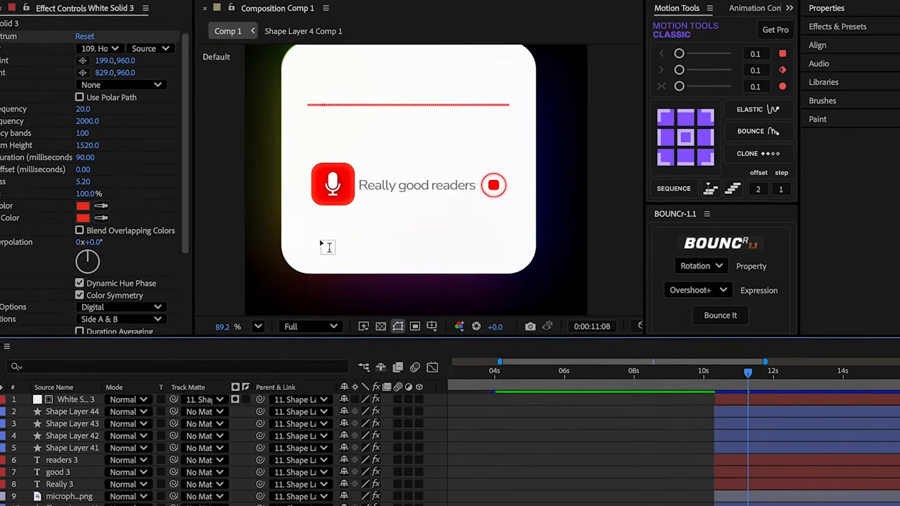
Step: Add the timer text 44:05:03 below the microphone icon and centre its anchor point
left_click(357, 251)
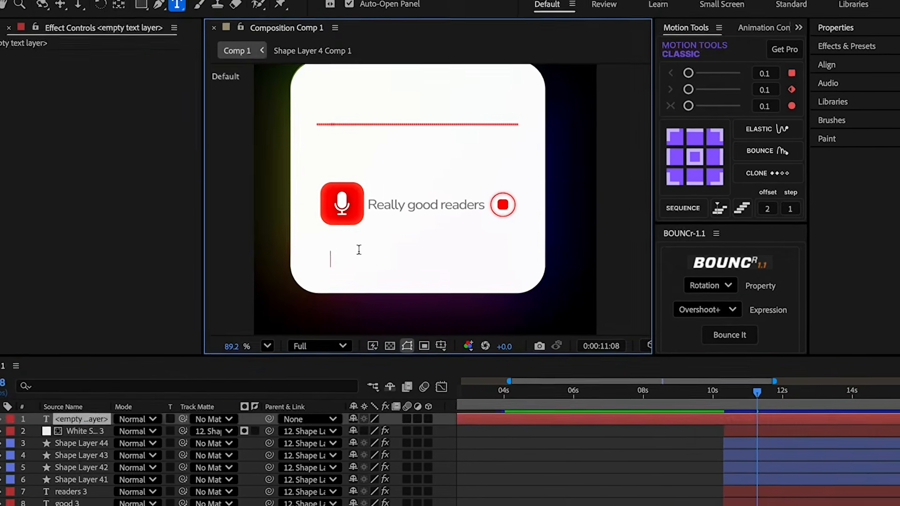
type("44:05:03")
scroll(364, 259, "up", 2)
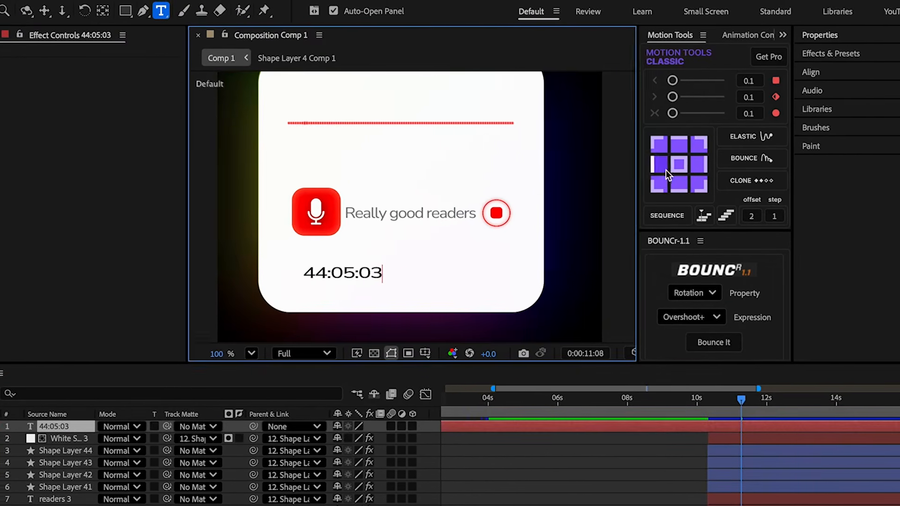
left_click(694, 165)
Step: Scale the timer text to 130.4, 150% and reposition it under the microphone icon on the card
key("s")
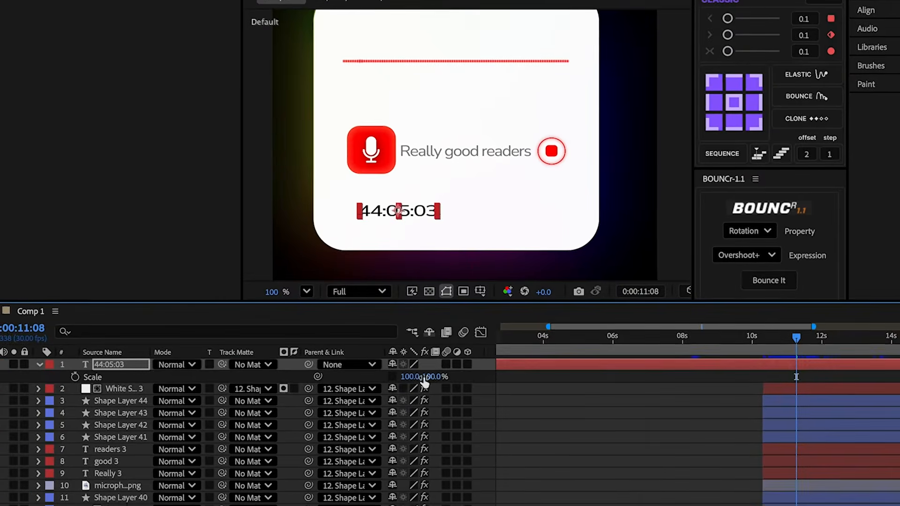
left_click(425, 378)
type("115")
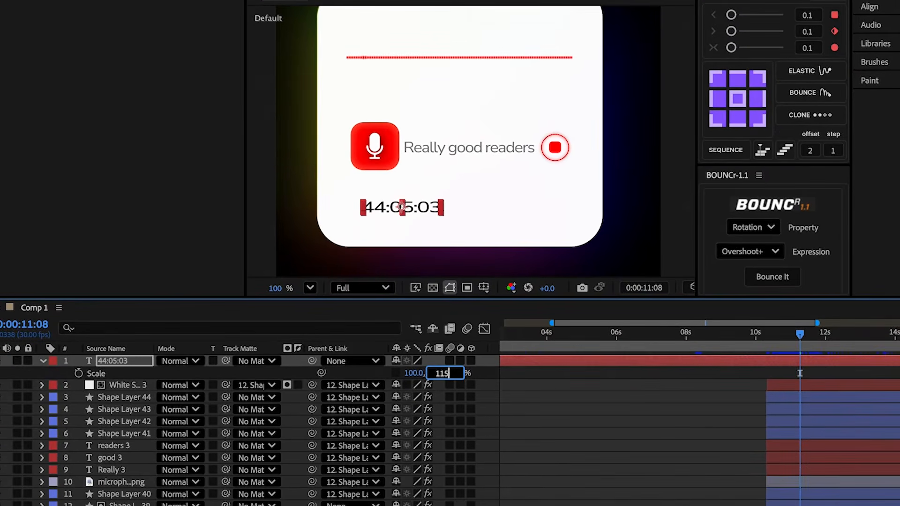
key("Return")
left_click(395, 373)
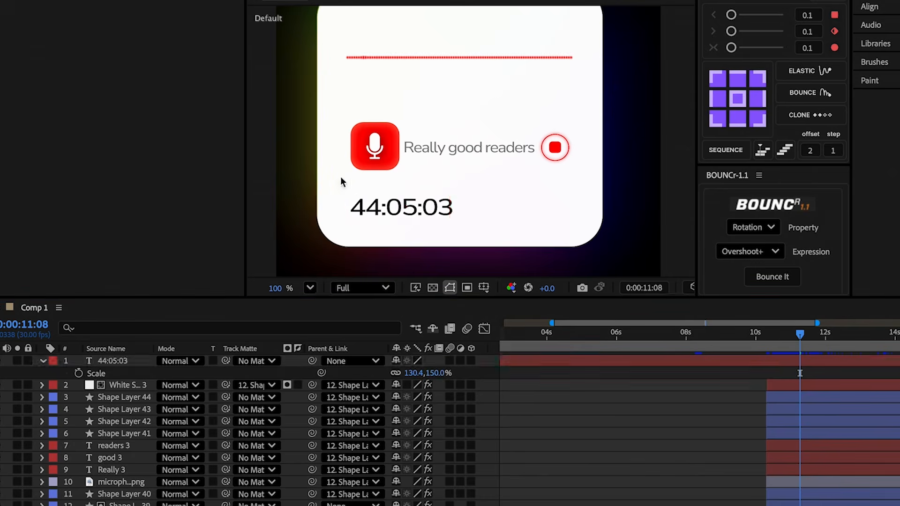
left_click_drag(390, 215, 394, 214)
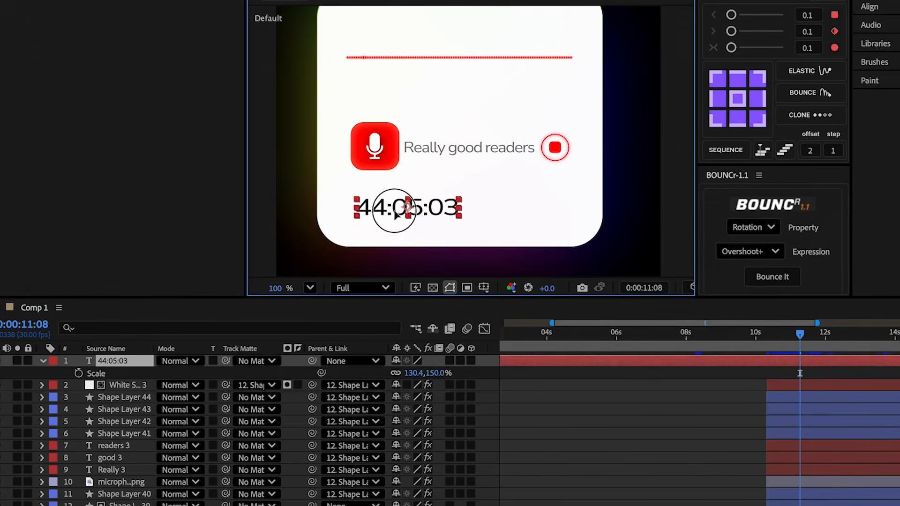
Step: Split the timer text layer at 0:00:10:09 and delete the part before that time
left_click_drag(754, 341, 766, 344)
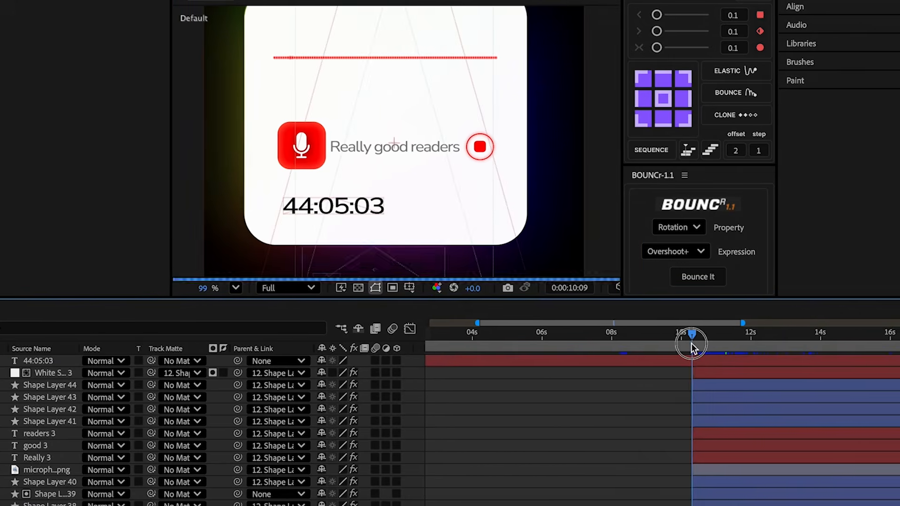
left_click(699, 361)
key("ctrl+shift+d")
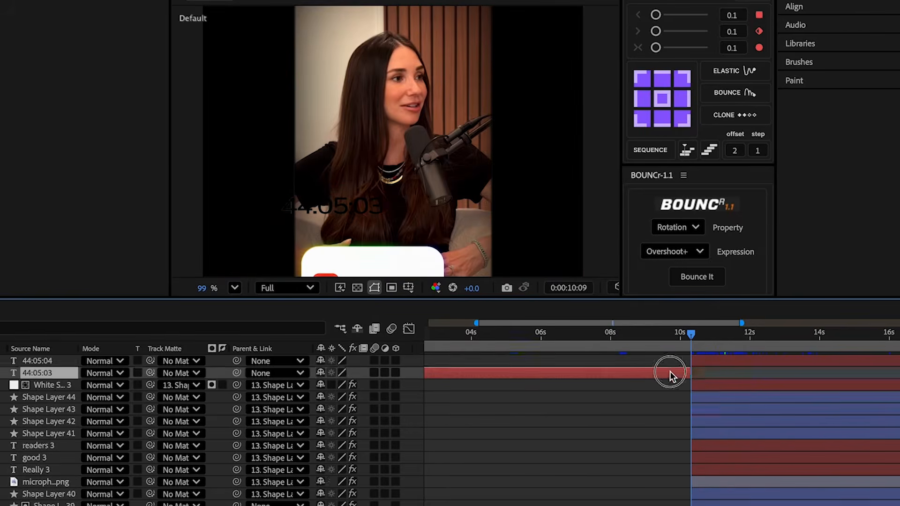
key("Delete")
Step: Duplicate the timer text and cut everything after the first digit, leaving the copy as a single 4
left_click(711, 336)
left_click(707, 357)
scroll(310, 76, "up", 3)
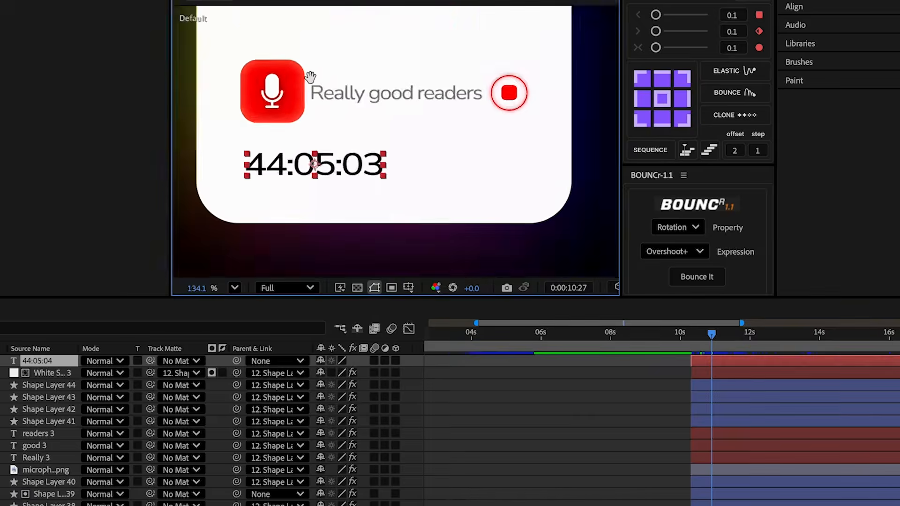
scroll(310, 77, "up", 4)
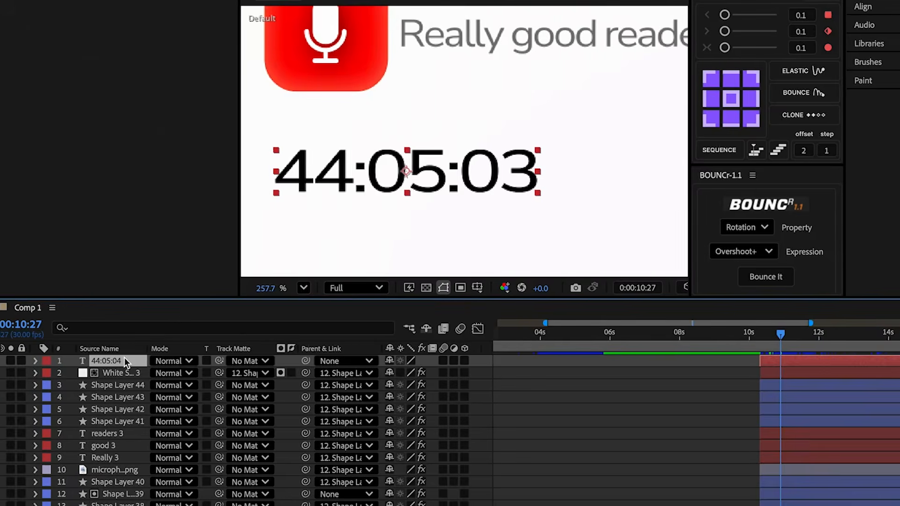
key("ctrl+d")
double_click(323, 176)
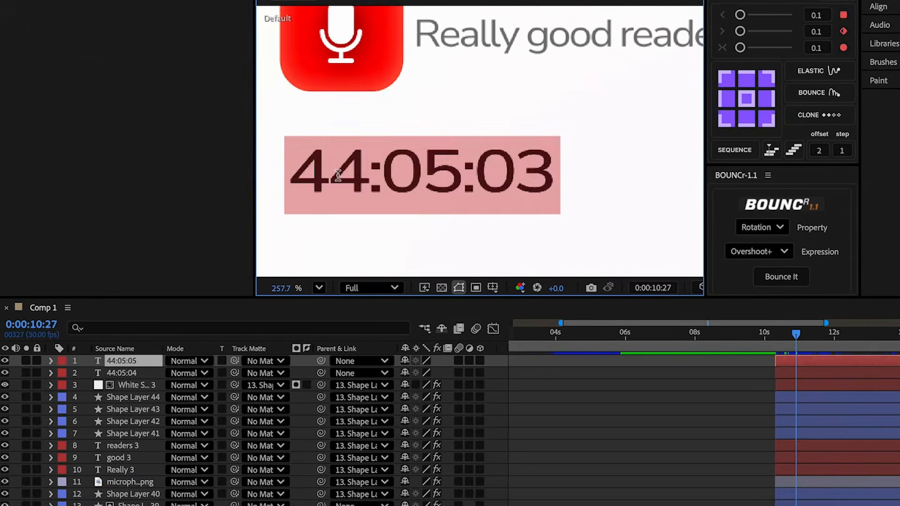
left_click_drag(326, 176, 545, 168)
key("ctrl+c")
key("BackSpace")
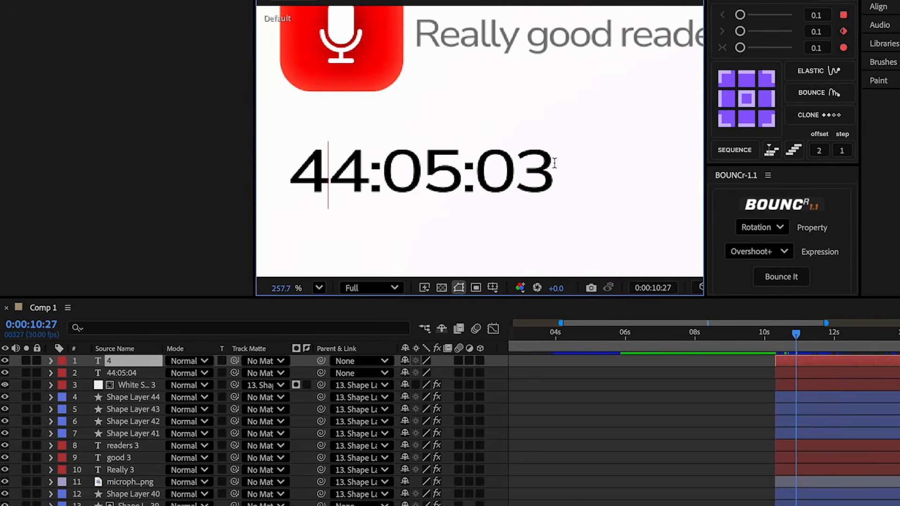
Step: Put the timer's second digit, 4, on its own duplicate layer at position 410, 1138.4
key("ctrl+d")
double_click(142, 358)
key("ctrl+v")
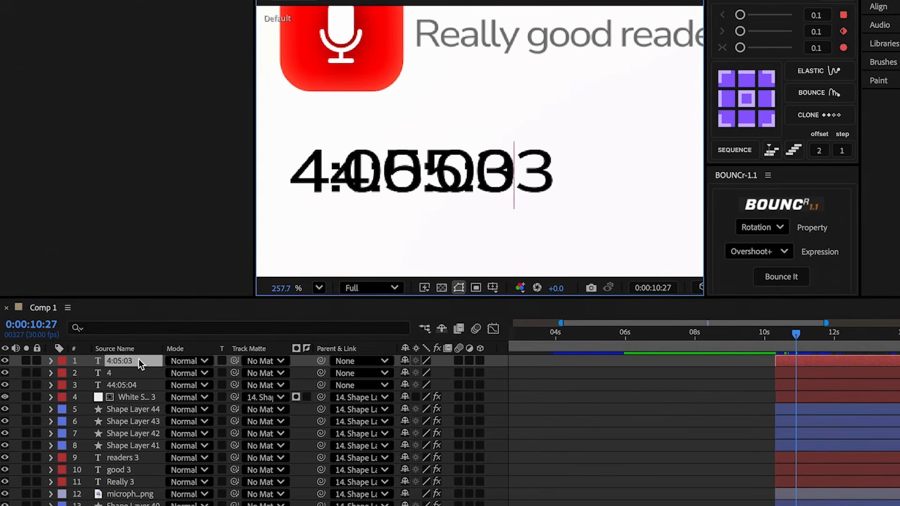
key("Escape")
key("p")
left_click_drag(414, 376, 437, 376)
key("shift+Right")
key("shift+Right")
key("shift+Right")
key("shift+Right")
key("shift+Right")
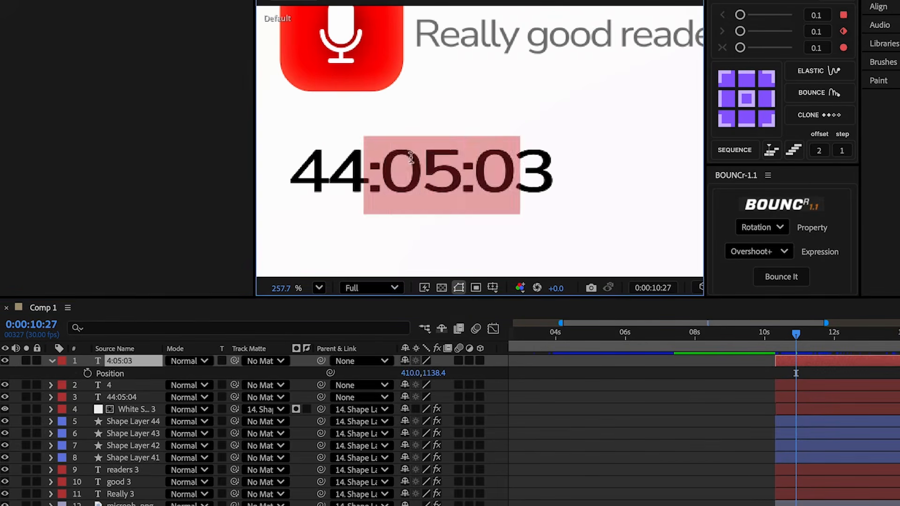
left_click_drag(411, 158, 715, 172)
key("ctrl+x")
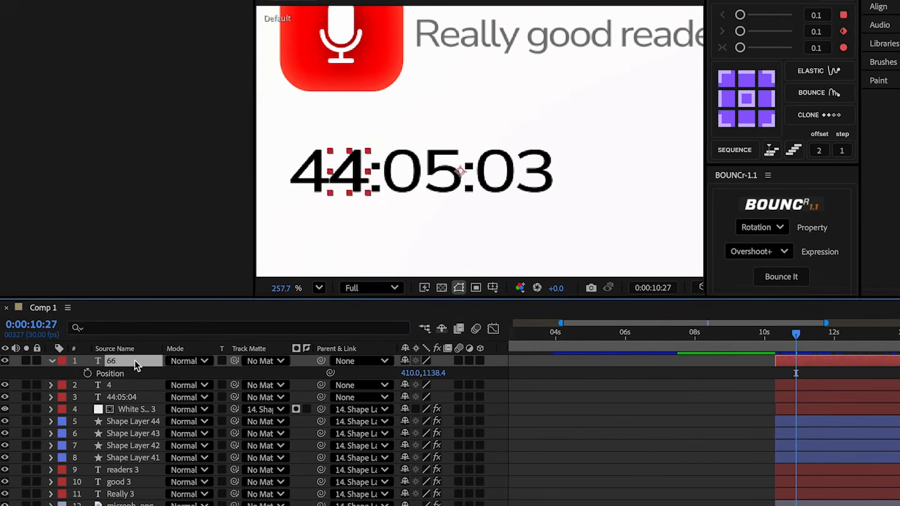
Step: Put the timer's first colon on its own duplicate layer at position 456, 1138.4
key("ctrl+d")
key("ctrl+v")
left_click_drag(410, 374, 437, 374)
left_click_drag(379, 171, 744, 196)
key("ctrl+x")
Step: Put the 0 after the first colon on its own duplicate layer at position 469, 1138.4
key("ctrl+d")
key("p")
left_click_drag(410, 375, 418, 374)
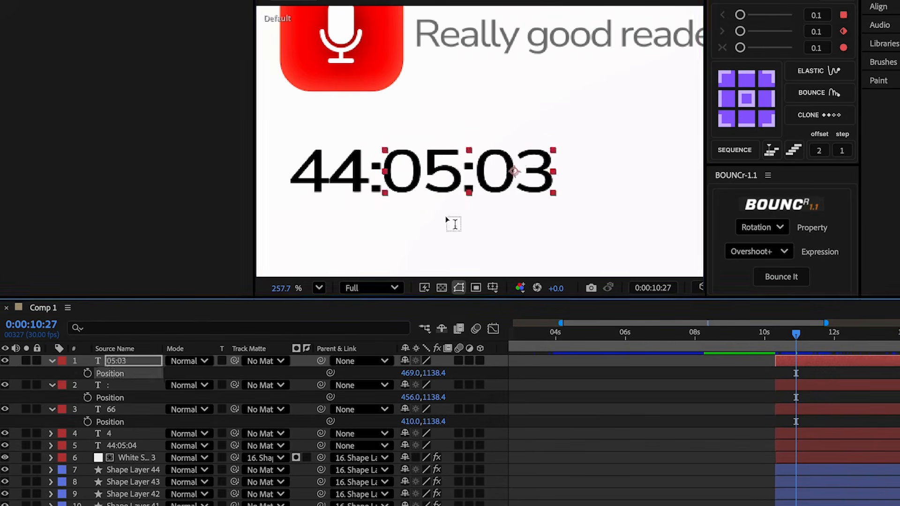
left_click_drag(423, 173, 656, 188)
key("ctrl+x")
Step: Put the timer's digit 5 on its own duplicate layer at position 513, 1138.4
key("ctrl+d")
key("ctrl+v")
left_click_drag(407, 375, 417, 376)
left_click_drag(461, 174, 633, 193)
key("ctrl+x")
Step: Put the timer's second colon on its own duplicate layer at position 557, 1138.4
key("ctrl+d")
key("ctrl+v")
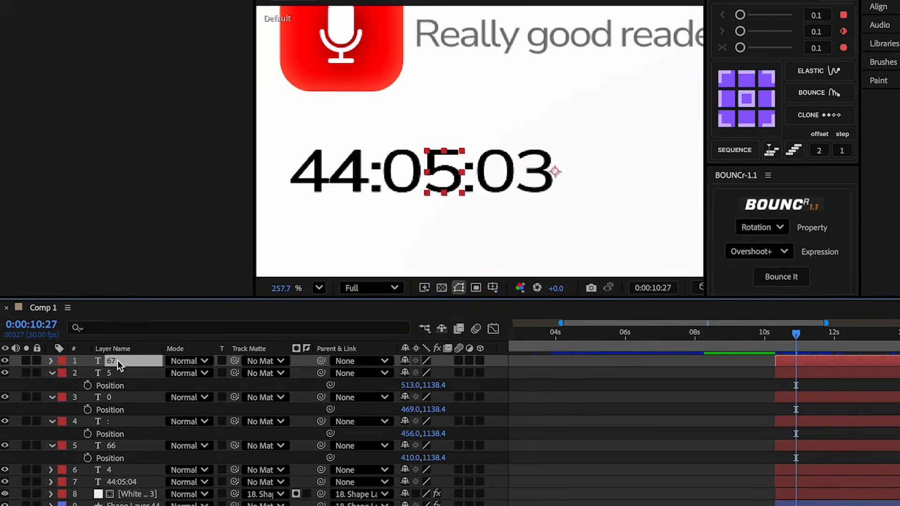
key("p")
left_click_drag(408, 373, 439, 372)
left_click_drag(476, 172, 667, 210)
key("ctrl+x")
Step: Put the 0 after the second colon on its own duplicate layer at position 572, 1138.4
key("ctrl+d")
key("ctrl+v")
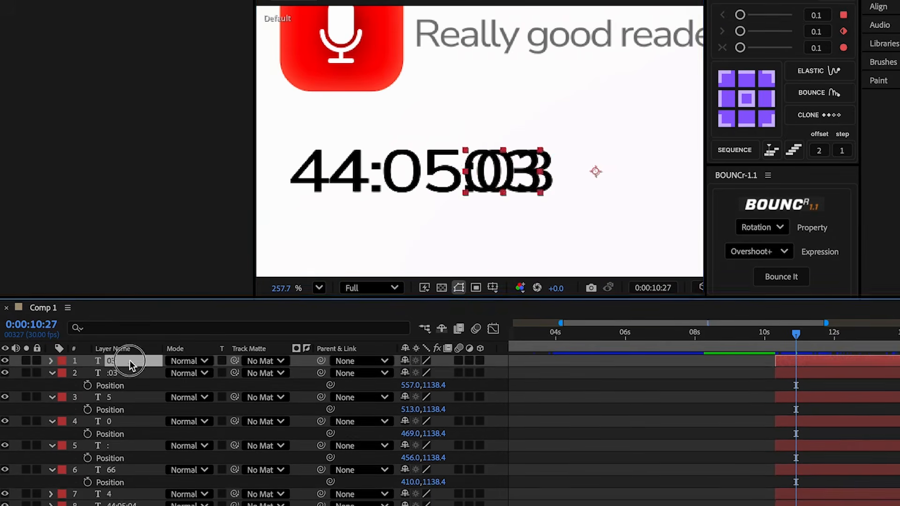
key("p")
left_click_drag(408, 373, 420, 374)
left_click_drag(514, 181, 591, 188)
key("ctrl+x")
Step: Put the timer's last digit, 3, on its own duplicate layer at position 613, 1138.4
key("ctrl+d")
key("ctrl+v")
key("p")
left_click_drag(414, 374, 442, 372)
Step: Collapse the layers' properties and delete the original full timer layer, 44:05:04
left_click(606, 400)
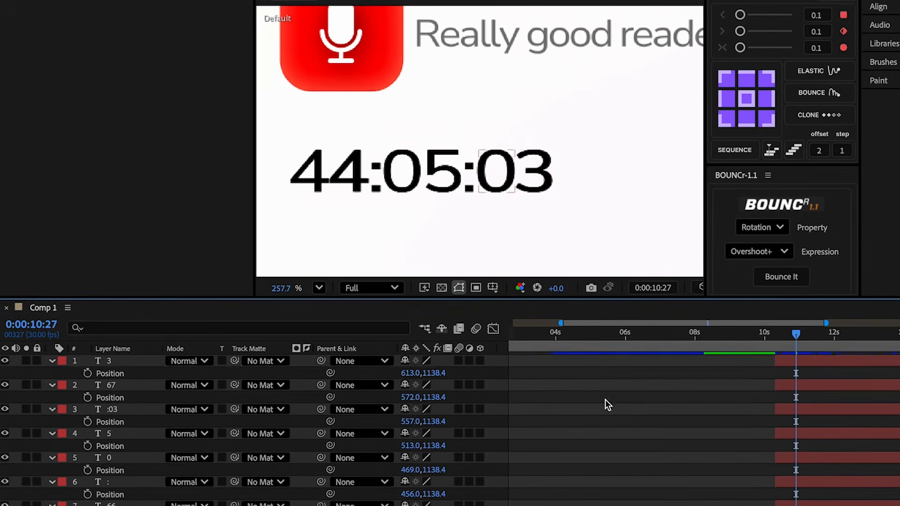
key("u")
left_click(123, 458)
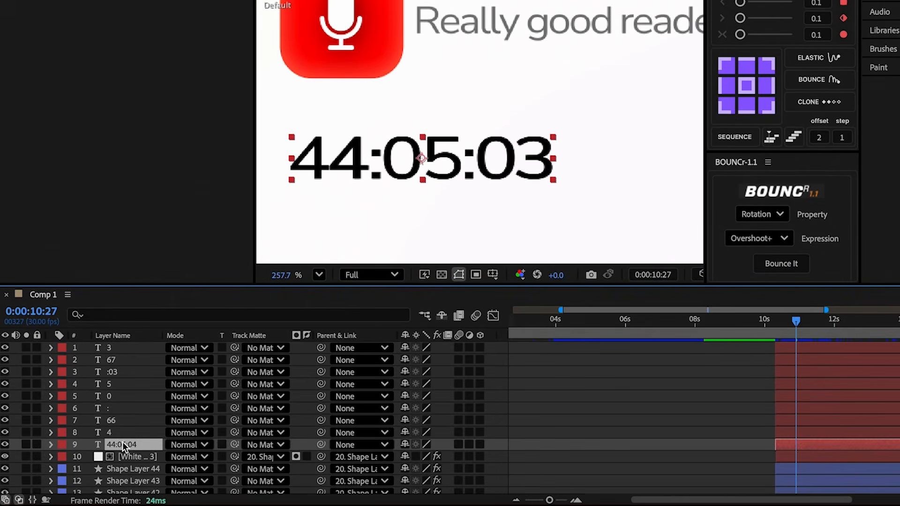
key("Delete")
Step: Select all eight timer character layers and set their anchor points to the bottom-left corner
left_click(782, 444)
left_click(798, 435)
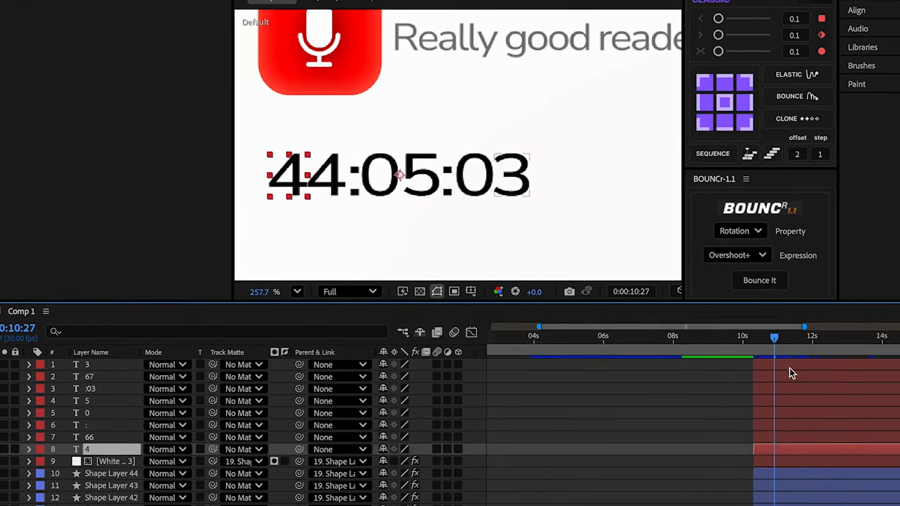
left_click(812, 350, "shift")
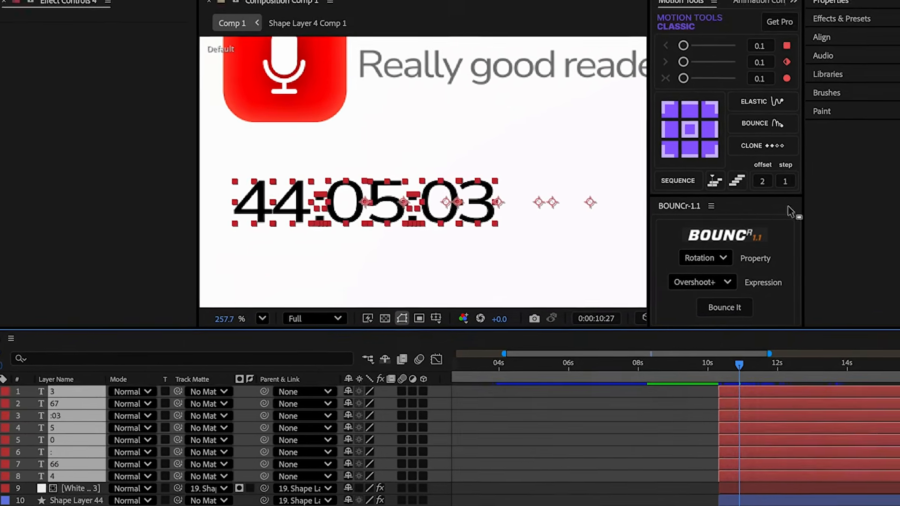
left_click(665, 155)
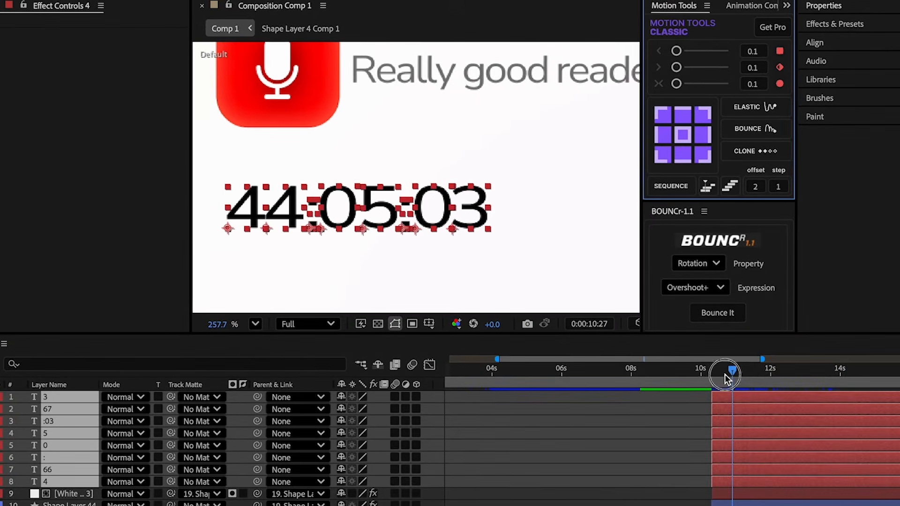
Step: Add scale, position, rotation and opacity keyframes to the eight timer characters at 0:00:10:15
left_click_drag(724, 374, 718, 378)
key("s")
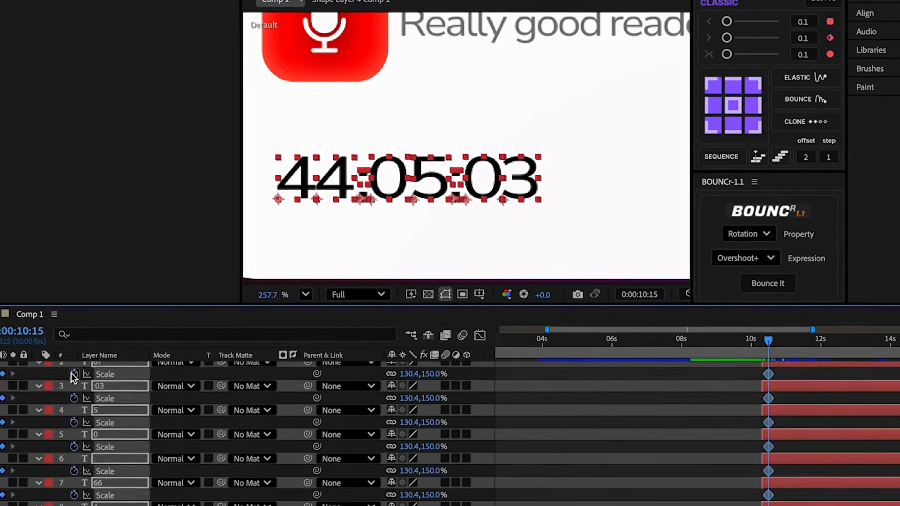
key("p")
left_click(57, 390)
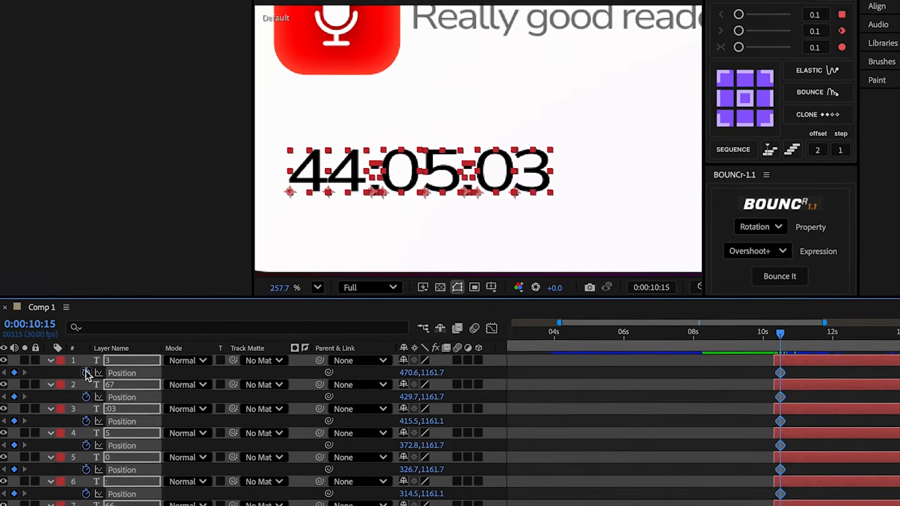
key("r")
key("t")
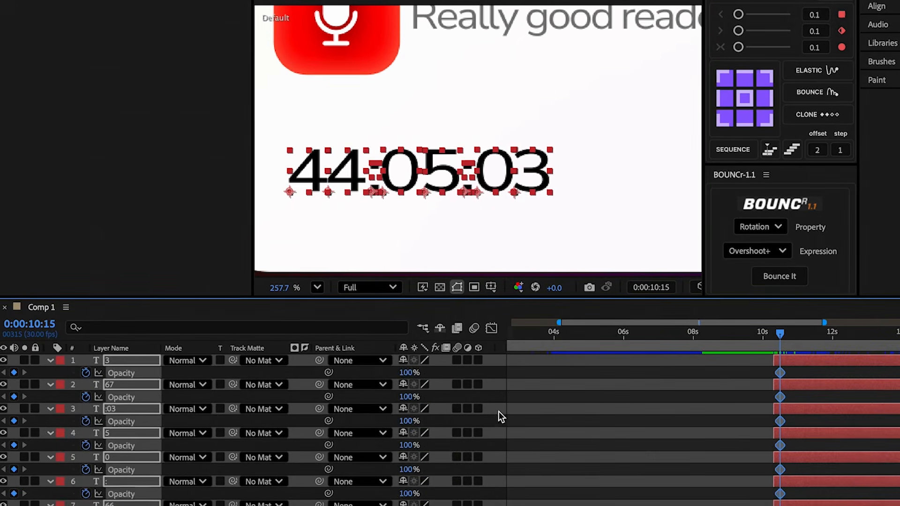
Step: At 0:00:10:10, shift all timer characters by 108 px in x and set scale 0%, rotation 60° and opacity 0%
key("u")
left_click_drag(777, 337, 771, 335)
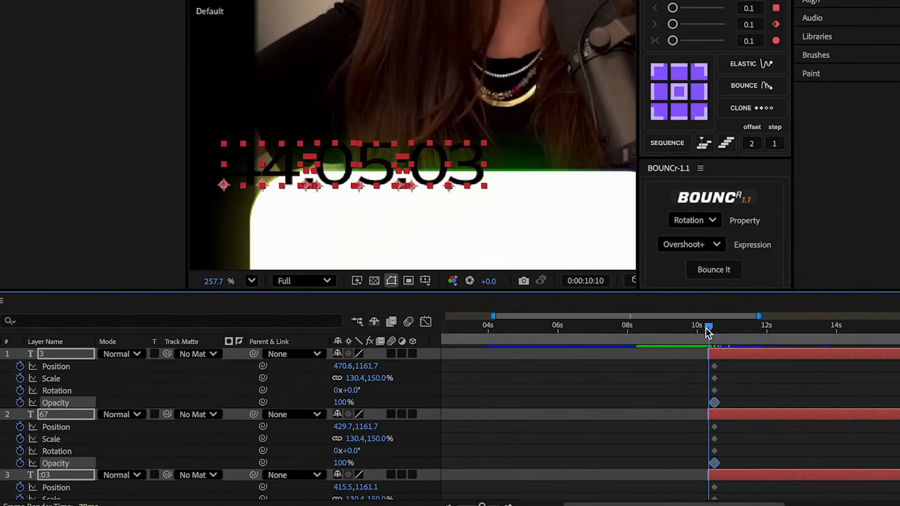
left_click_drag(335, 369, 405, 361)
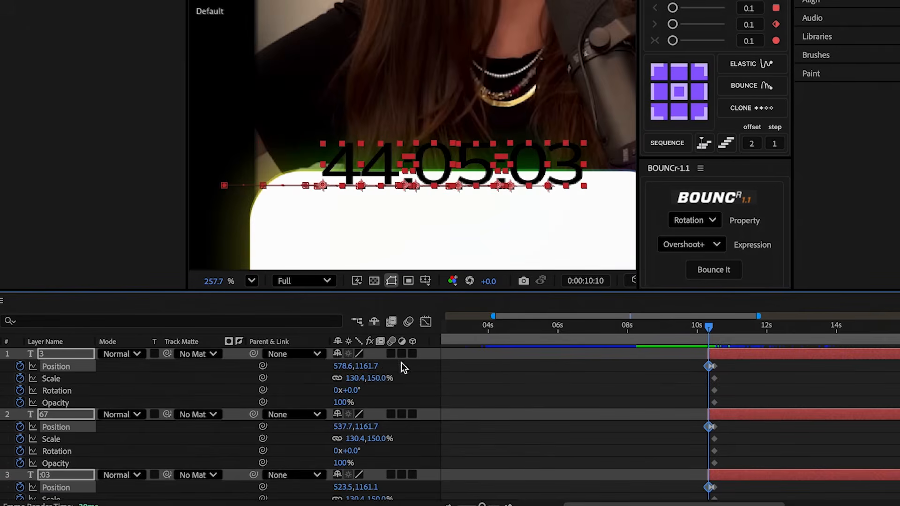
type("0")
key("Return")
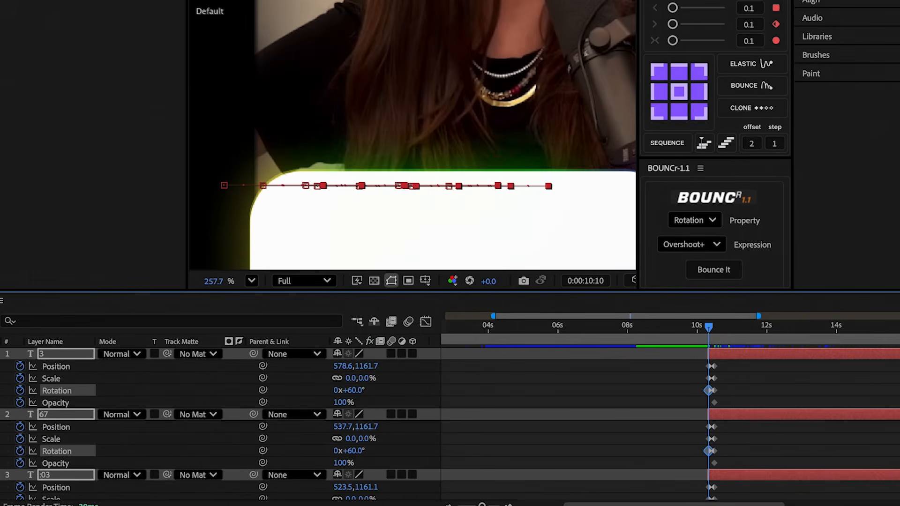
key("t")
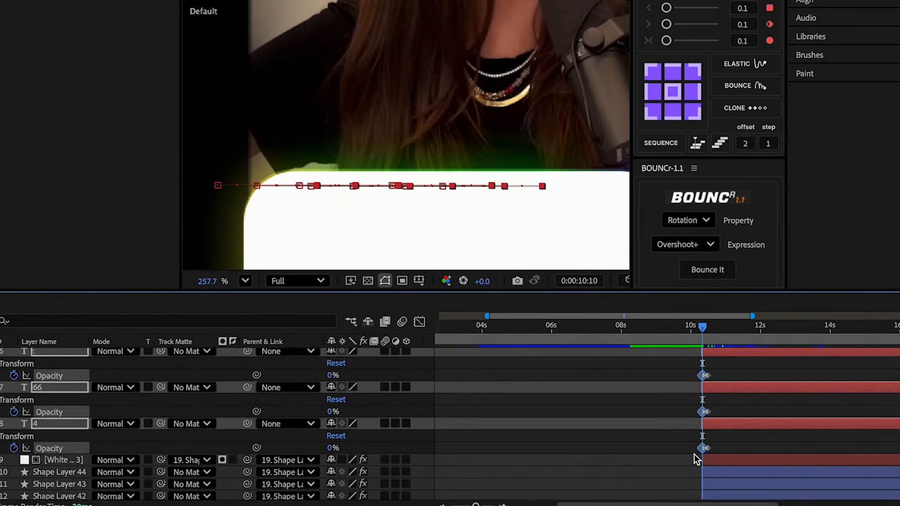
Step: Apply BOUNCr's Overshoot+ expression to the scale and position of all eight timer characters
left_click_drag(707, 474, 758, 374)
left_click(663, 220)
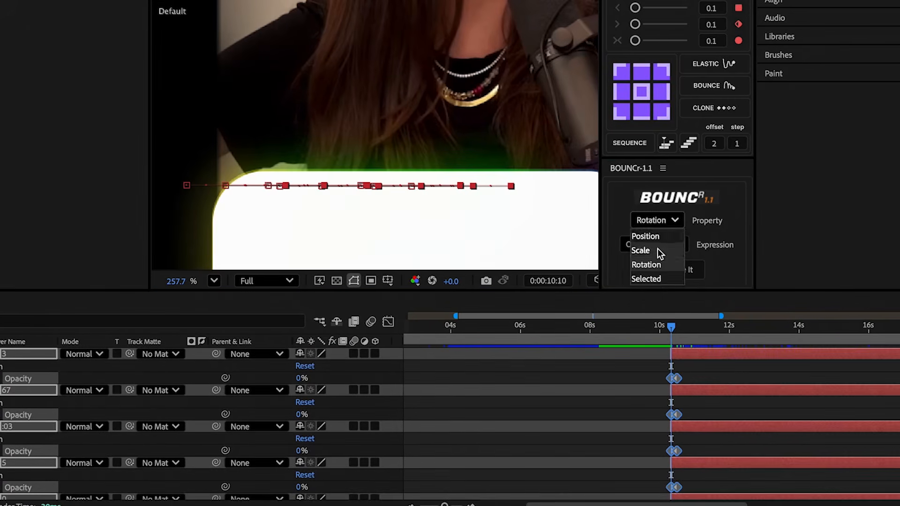
left_click(658, 251)
left_click(681, 272)
key("p")
left_click_drag(658, 447, 709, 309)
left_click(658, 220)
left_click(660, 233)
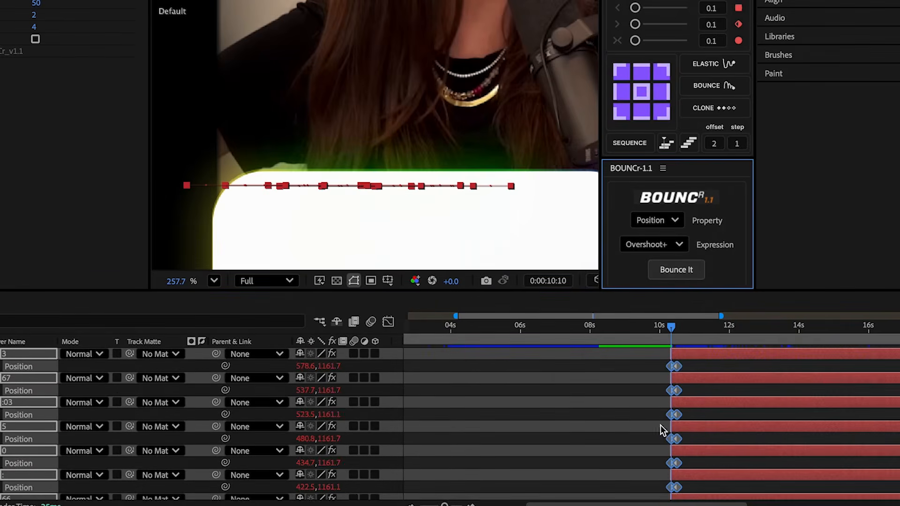
Step: Apply BOUNCr's Overshoot+ expression to the rotation of all eight timer characters
key("r")
left_click_drag(659, 435, 689, 322)
left_click(661, 221)
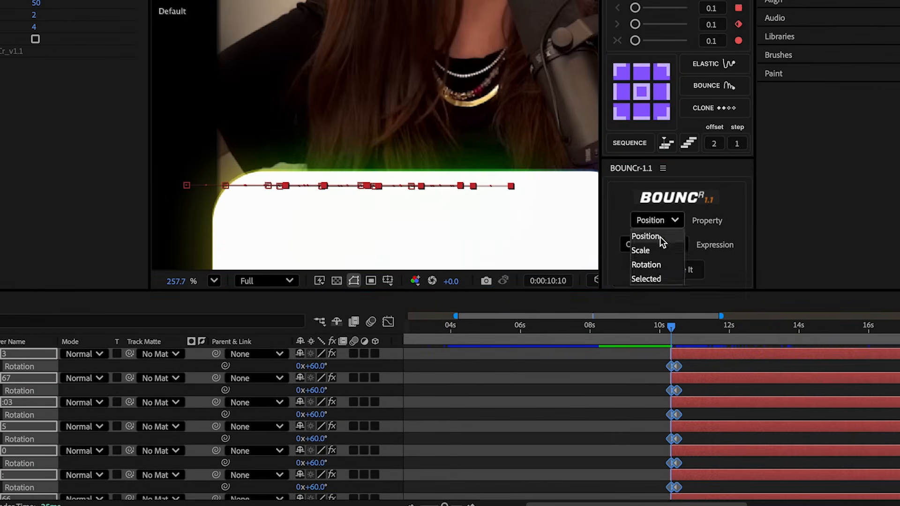
left_click(676, 267)
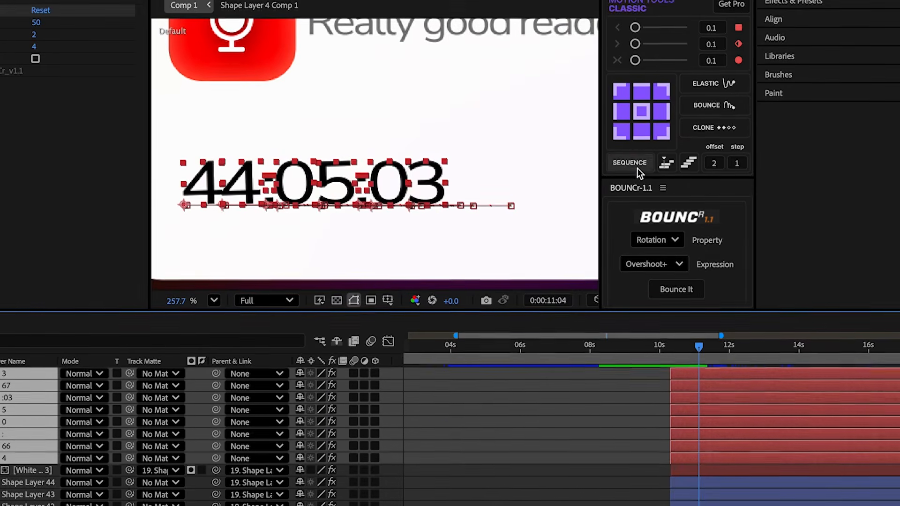
Step: Sequence the eight timer characters with offset 2 and step 1, and parent them to the card's shape layer
left_click(637, 146)
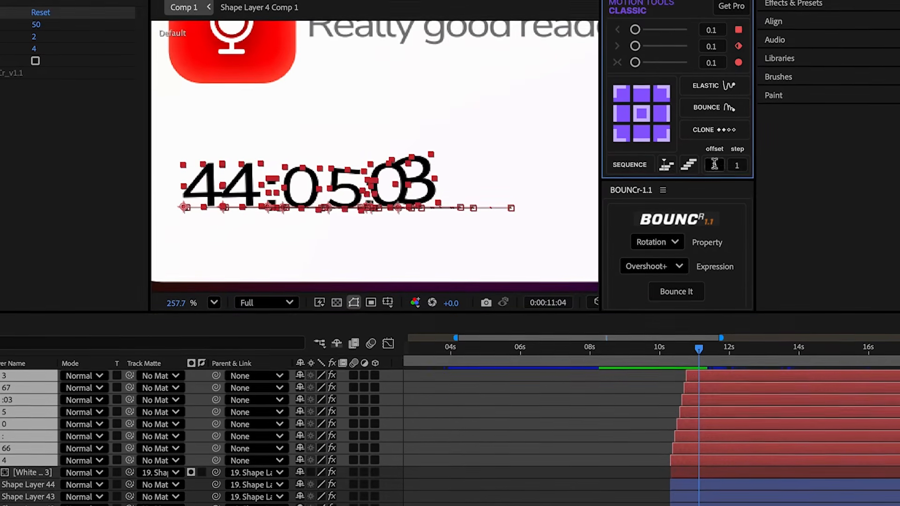
key("space")
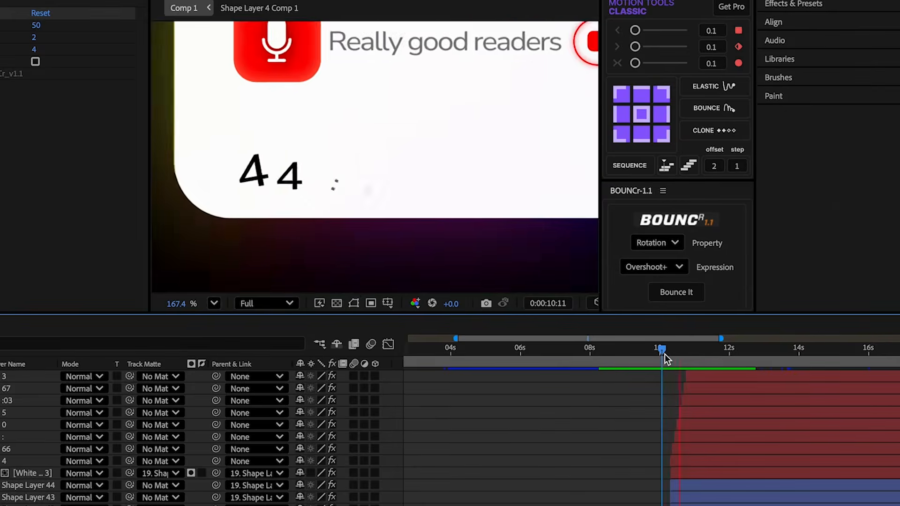
left_click(687, 466)
left_click(694, 374, "shift")
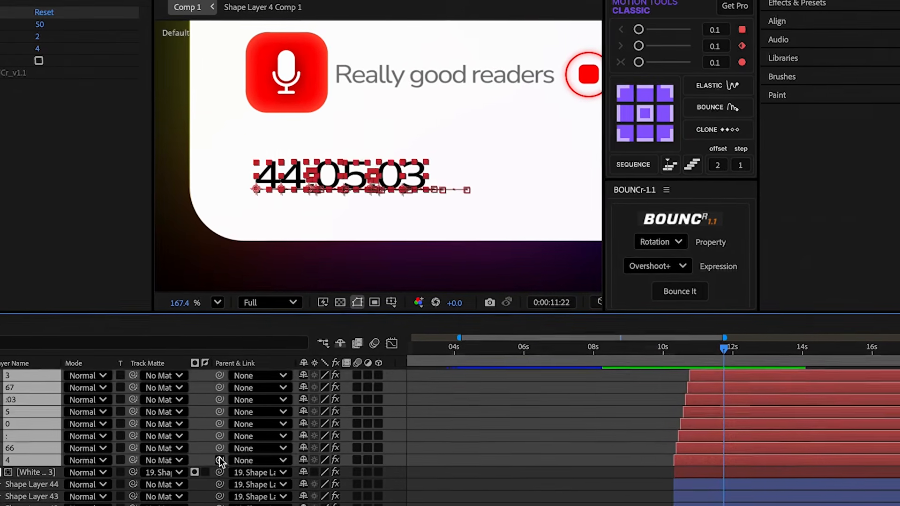
left_click_drag(221, 462, 108, 481)
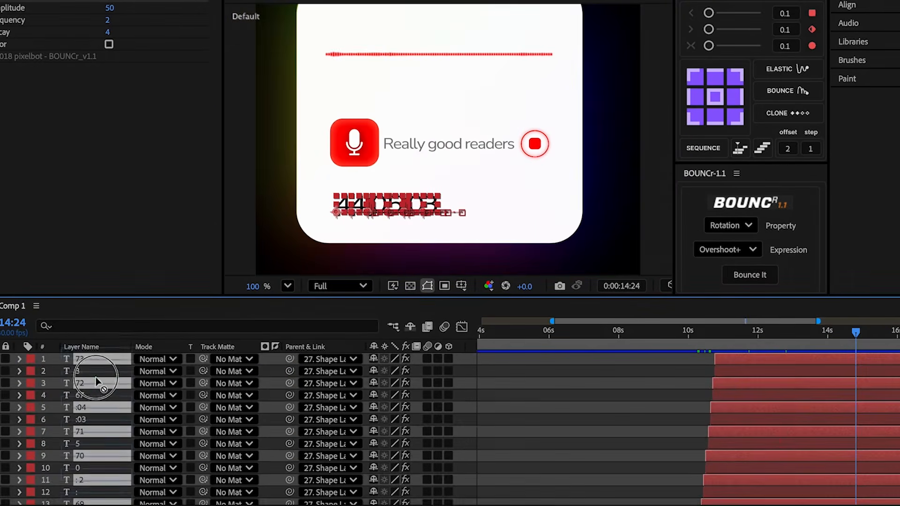
Step: Duplicate the eight timer characters and move the copies to the top of the layer stack
left_click_drag(96, 381, 97, 371)
left_click(647, 454)
Step: Apply a Gradient Ramp to timer copy 68, starting at 220, 1138 beside the first digit and ending at 510, 1132 past the last
left_click(699, 443)
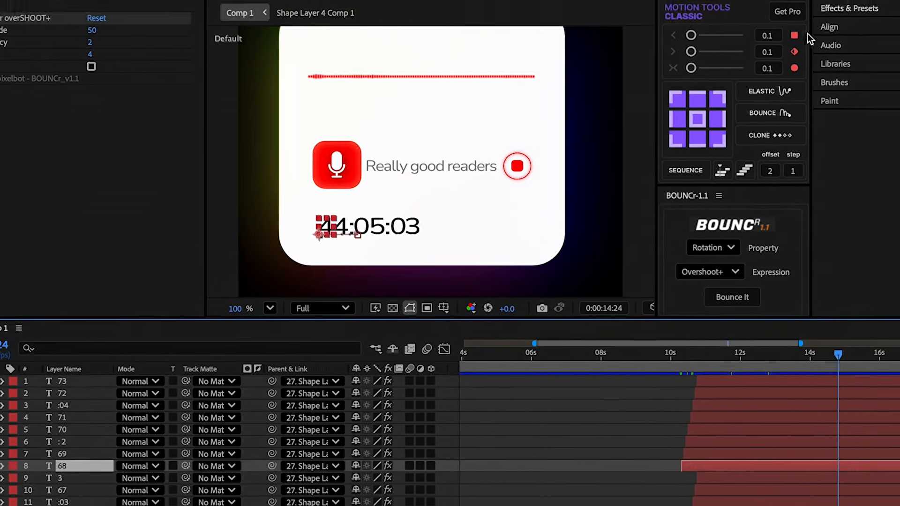
left_click(815, 37)
left_click(817, 61)
type("ramp")
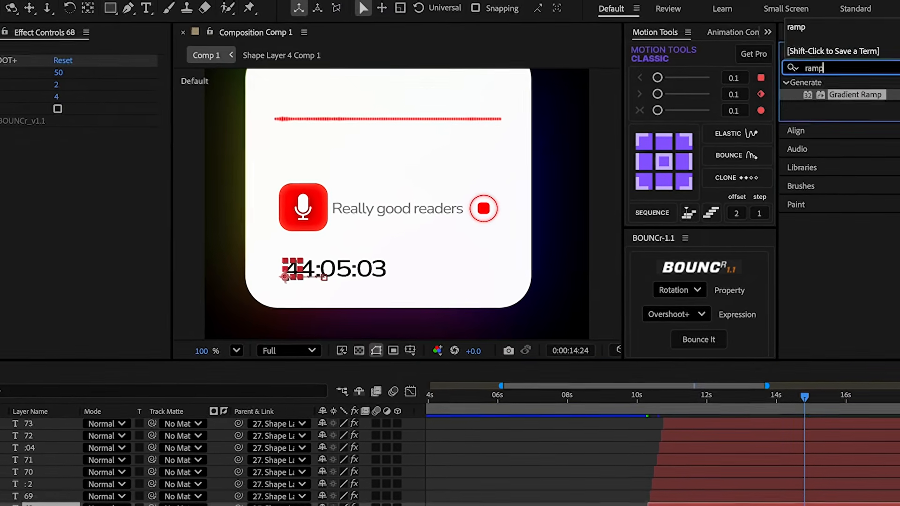
double_click(859, 89)
left_click(94, 145)
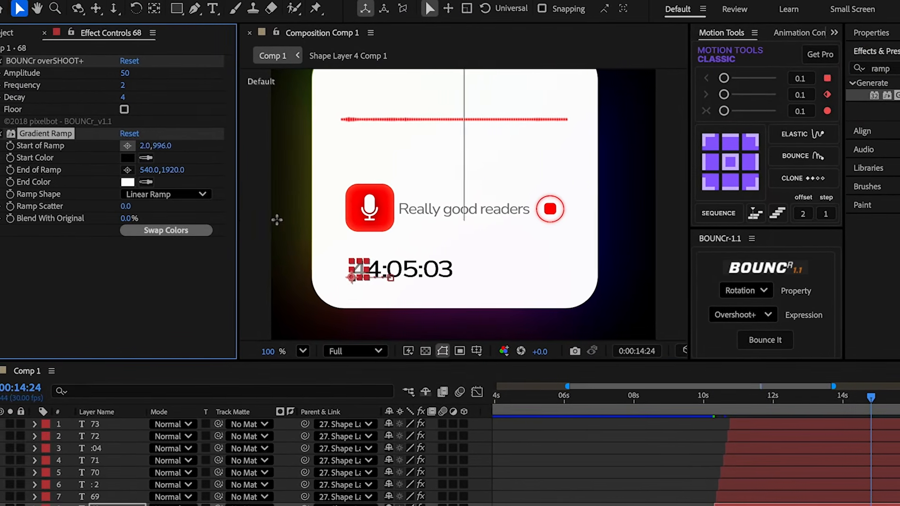
left_click(316, 269)
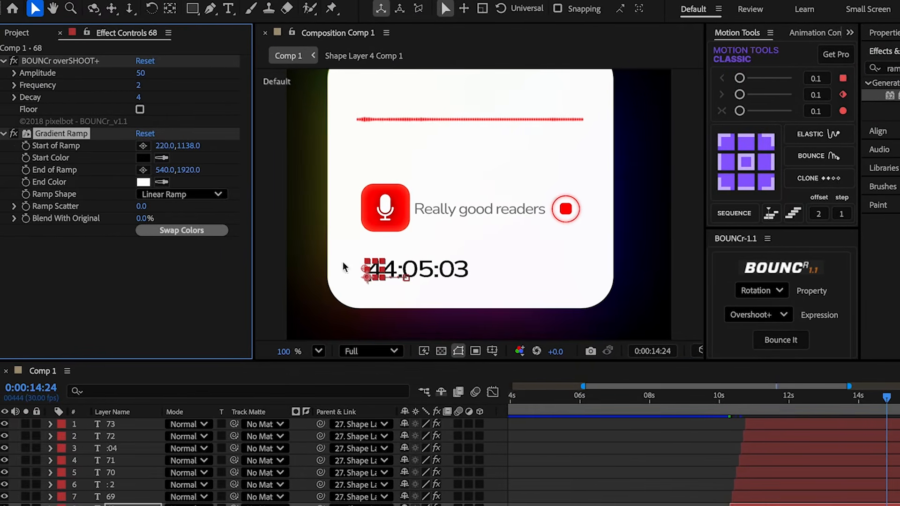
left_click(143, 170)
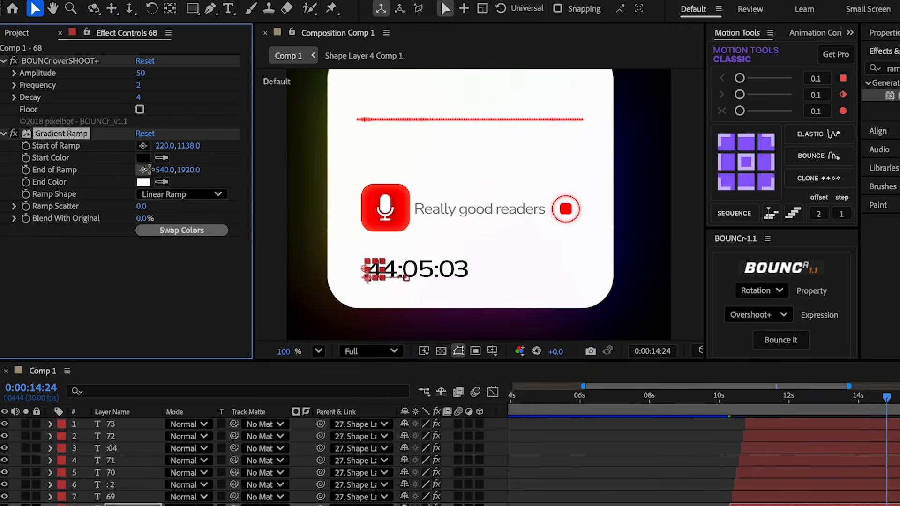
left_click(469, 267)
Step: Set the Gradient Ramp's start color to pink FF00AF and its end color to lime B5FF00
left_click(142, 158)
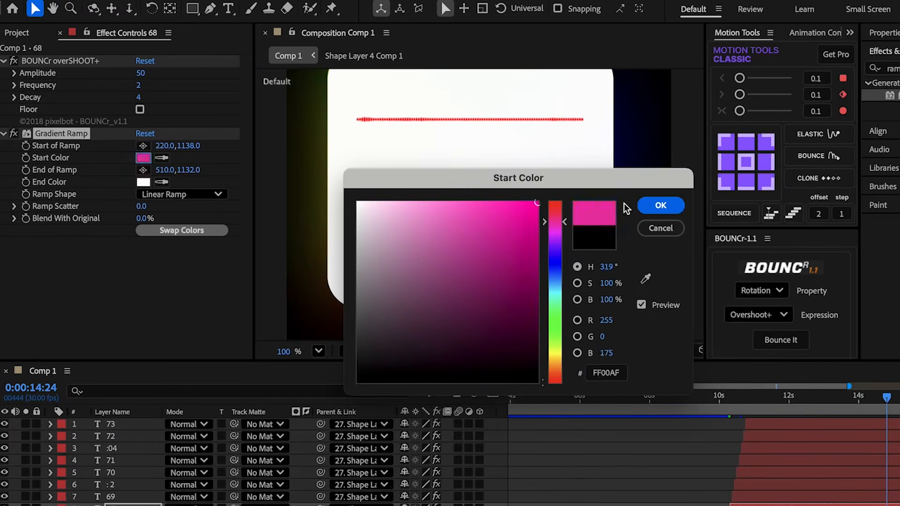
left_click(661, 206)
left_click(143, 182)
left_click(556, 345)
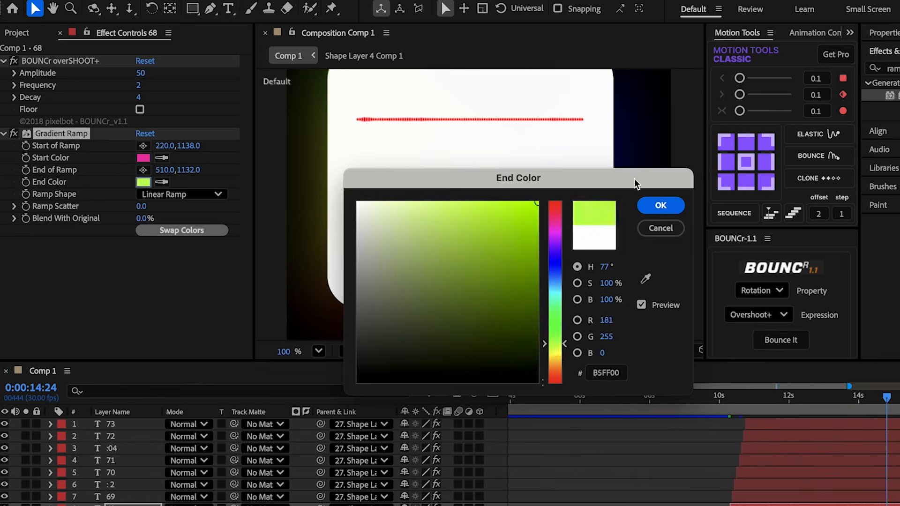
left_click(661, 206)
Step: Apply the Stylize Glow effect to timer copy 68 with a glow radius of 72
left_click(893, 69)
type("glow")
left_click(831, 157)
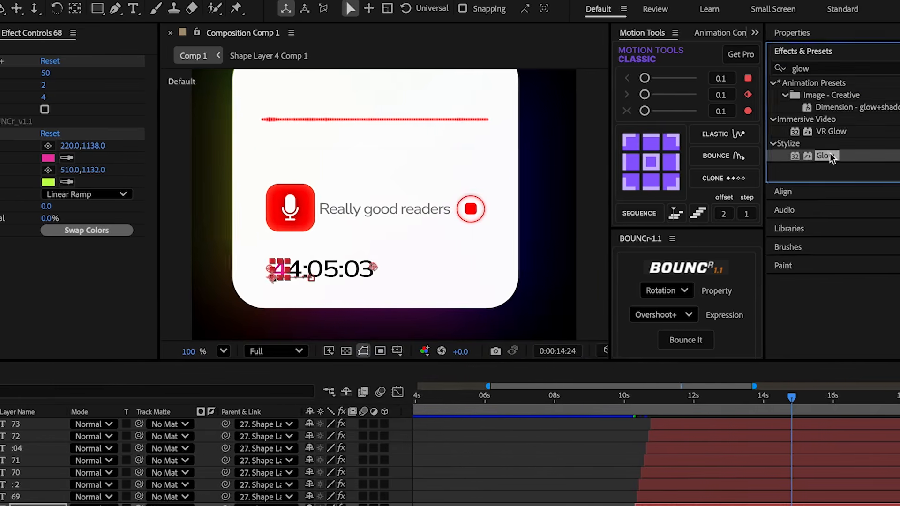
double_click(831, 157)
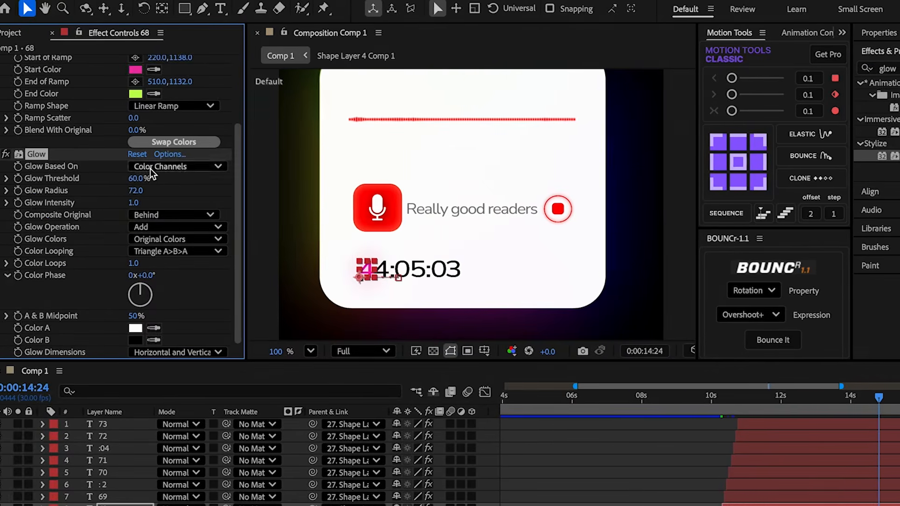
Step: Copy the Gradient Ramp and Glow effects from layer 68 onto the other seven duplicated timer characters
scroll(151, 170, "up", 5)
left_click(61, 134)
left_click(36, 242, "shift")
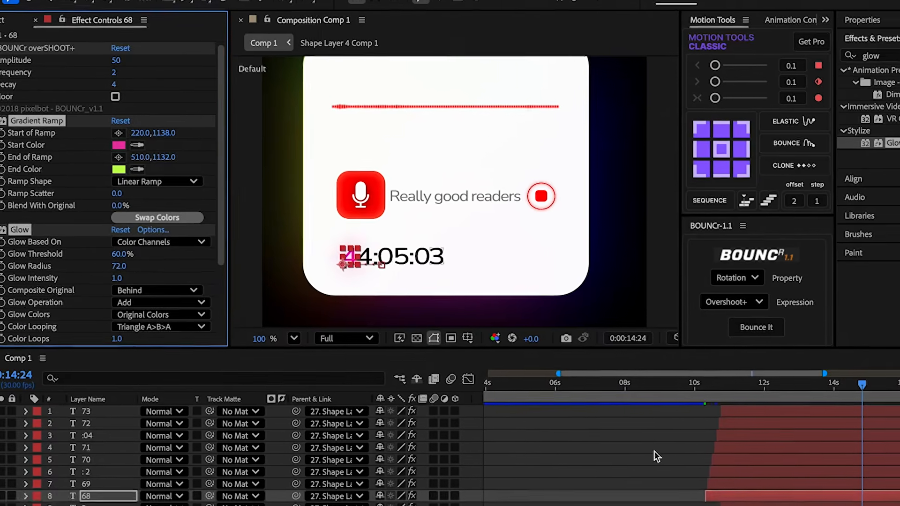
left_click(738, 487)
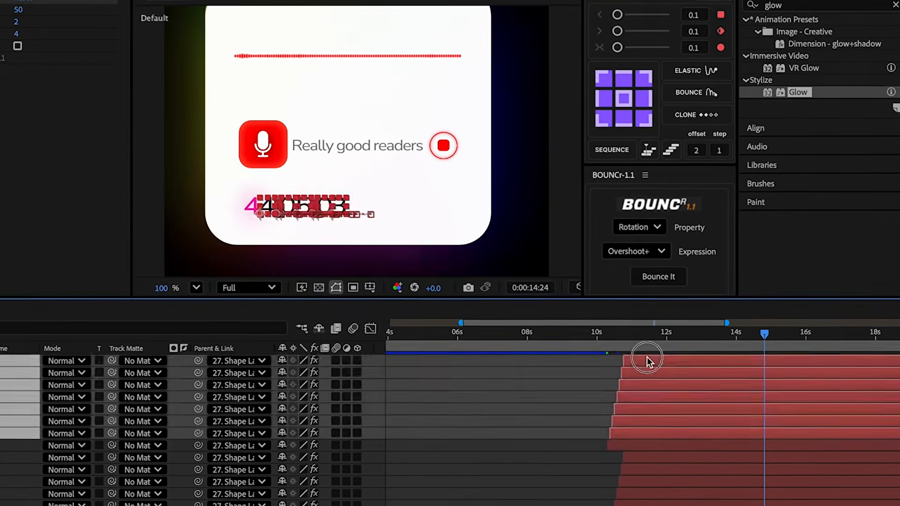
Step: Fade out timer copy 68 by keyframing its opacity to 0% at 0:00:10:25
left_click(631, 443)
key("t")
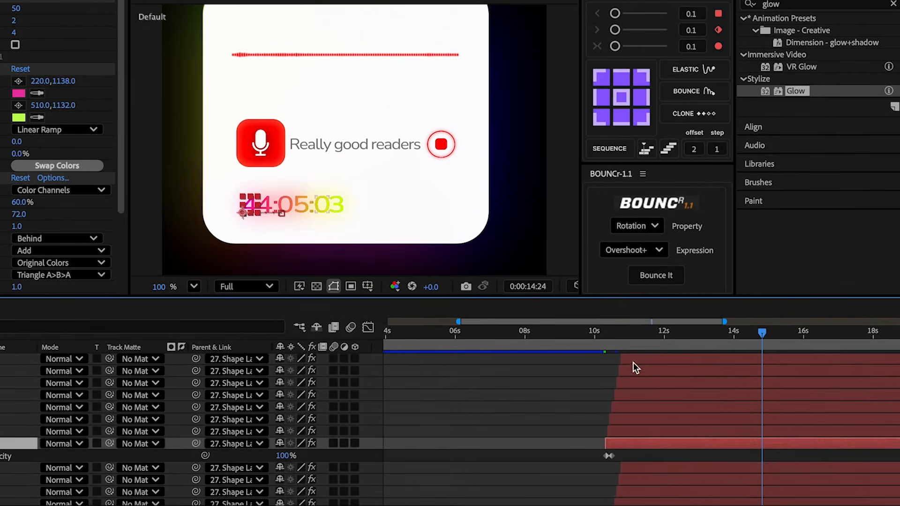
left_click_drag(631, 338, 623, 355)
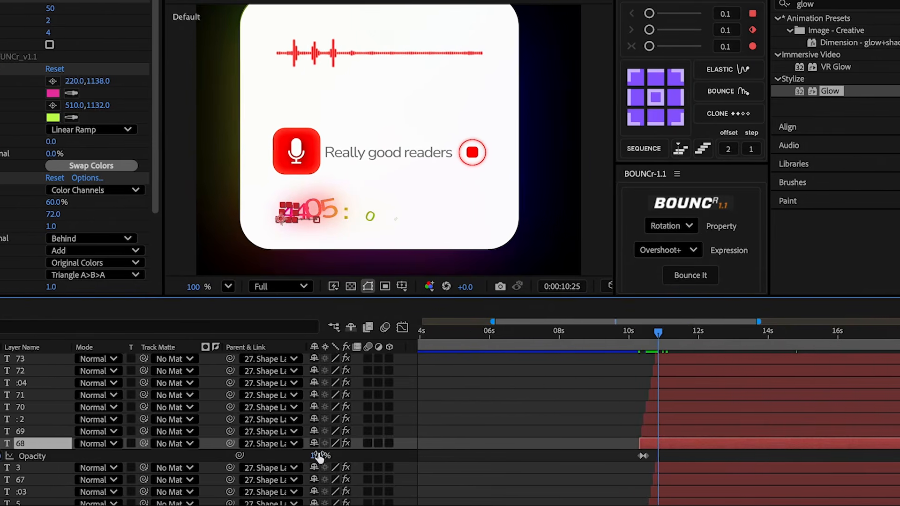
left_click_drag(320, 457, 175, 465)
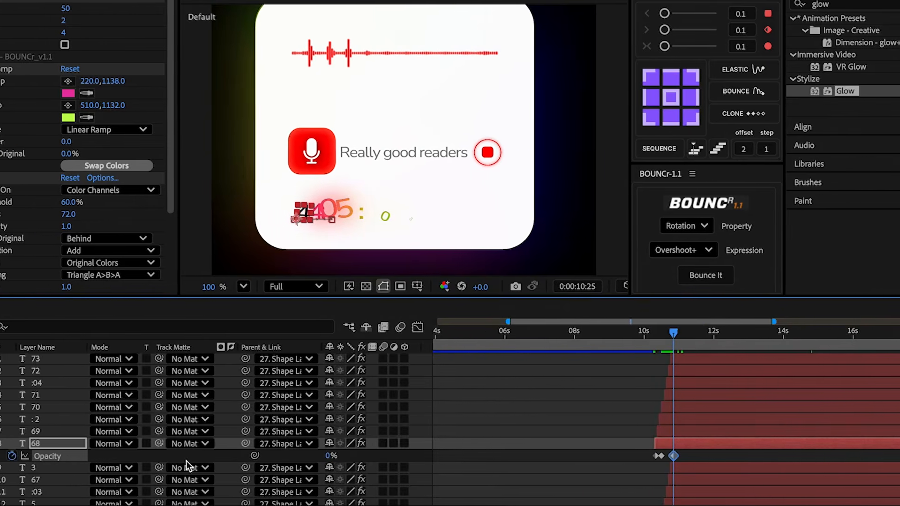
Step: Copy layer 68's fade-out opacity keyframes and paste them at 0:00:10:18 onto the other seven gradient timer characters
mouse_move(668, 455)
left_mouse_down()
mouse_move(649, 459)
mouse_move(668, 459)
left_mouse_up()
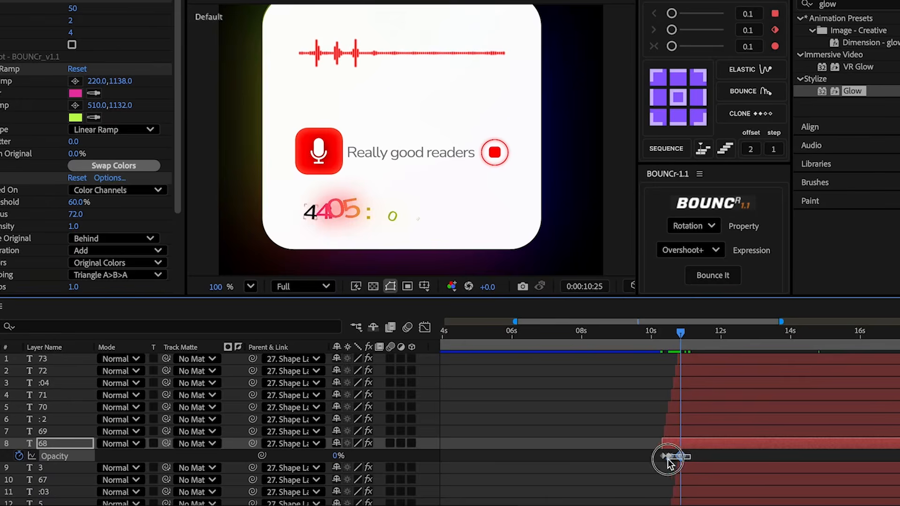
left_click(679, 431)
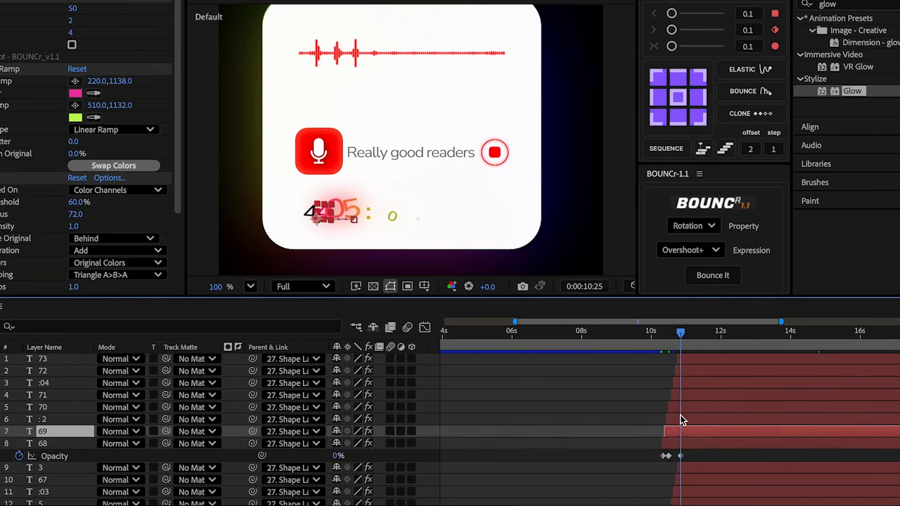
key("u")
left_click_drag(681, 341, 672, 342)
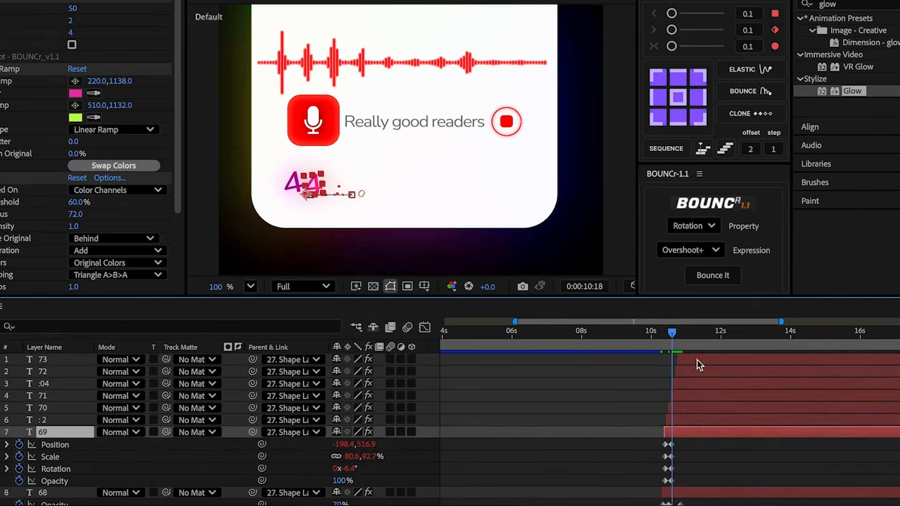
left_click(697, 359, "shift")
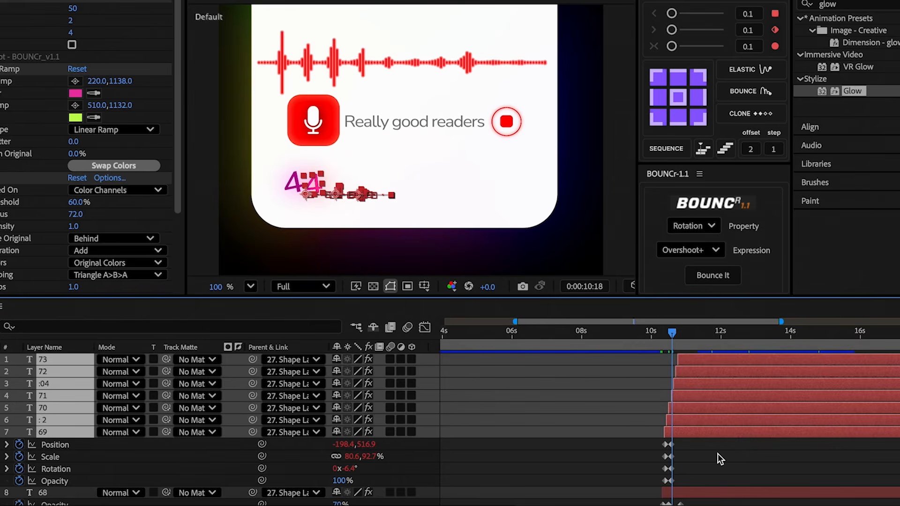
key("super+v")
key("u")
key("u")
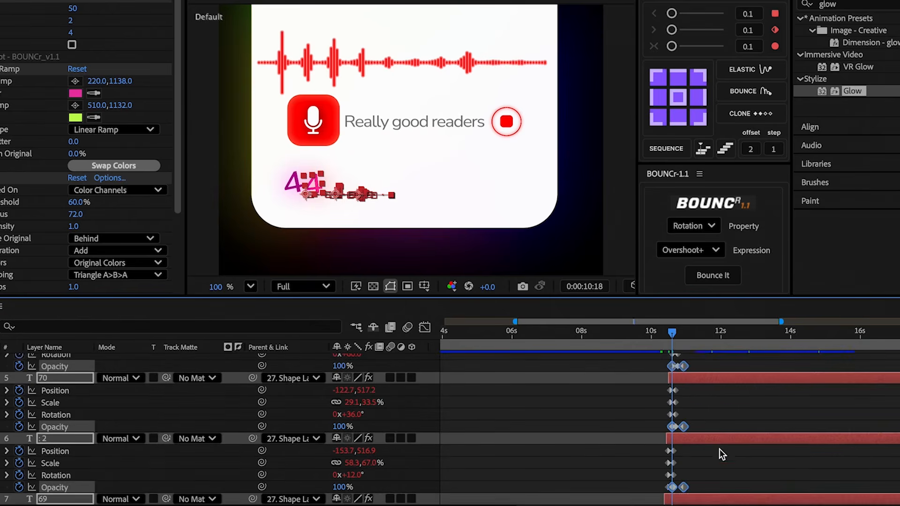
left_click(677, 151)
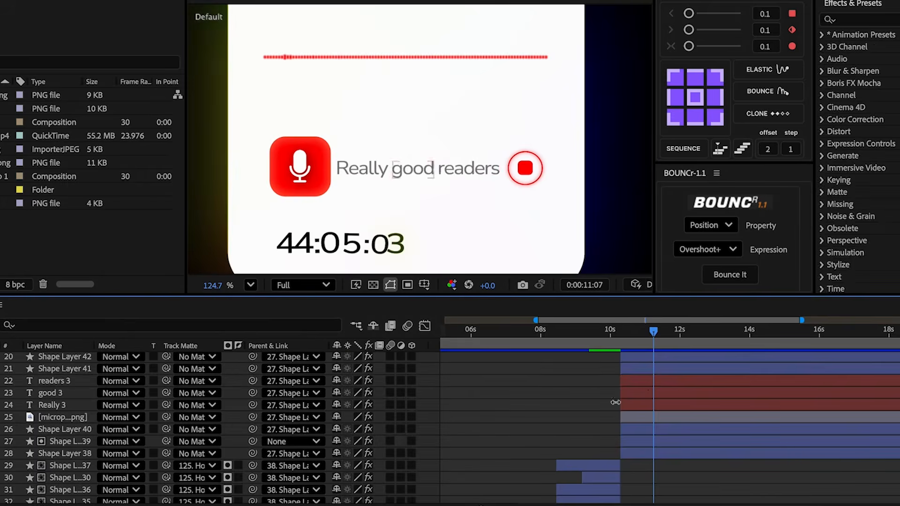
Step: Duplicate the readers 3 text layer and change the copy's text to "Of things"
left_click(644, 379)
key("ctrl+d")
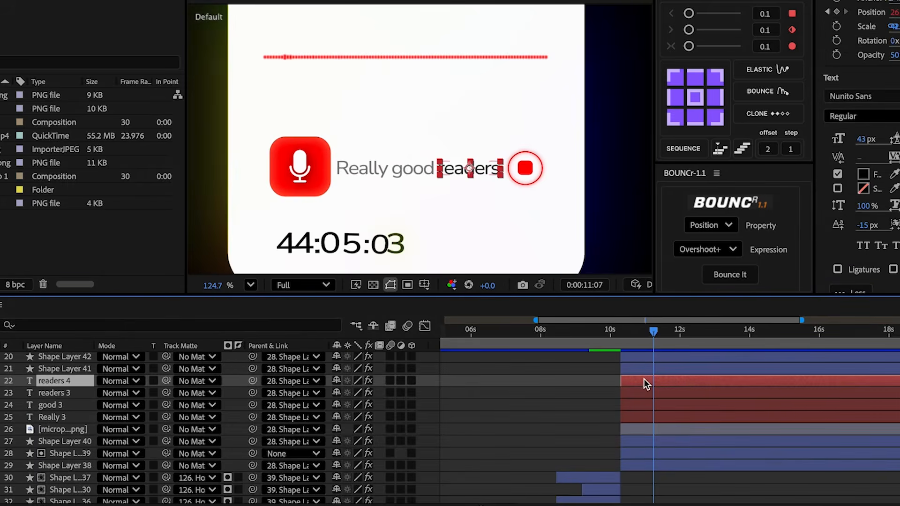
left_click(644, 379)
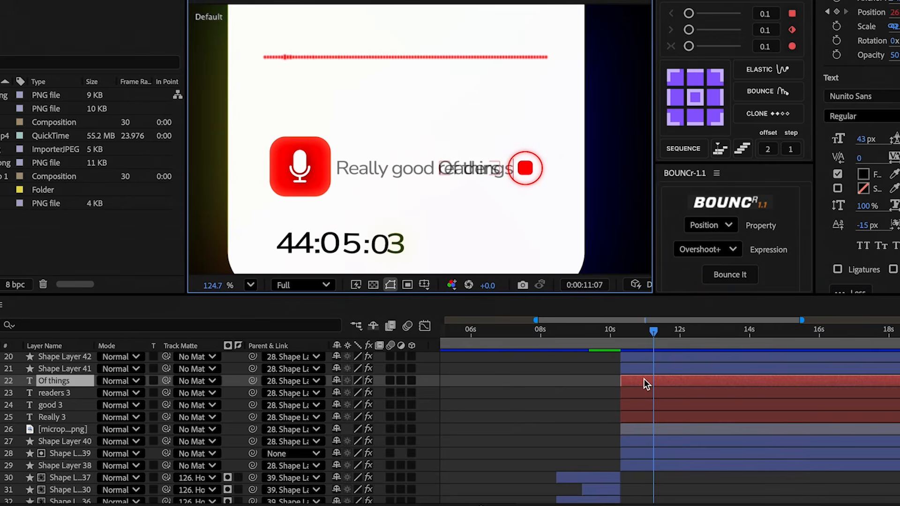
Step: Set the "Of things" layer's x position to -86 and delete its position keyframes
left_click(645, 379)
key("p")
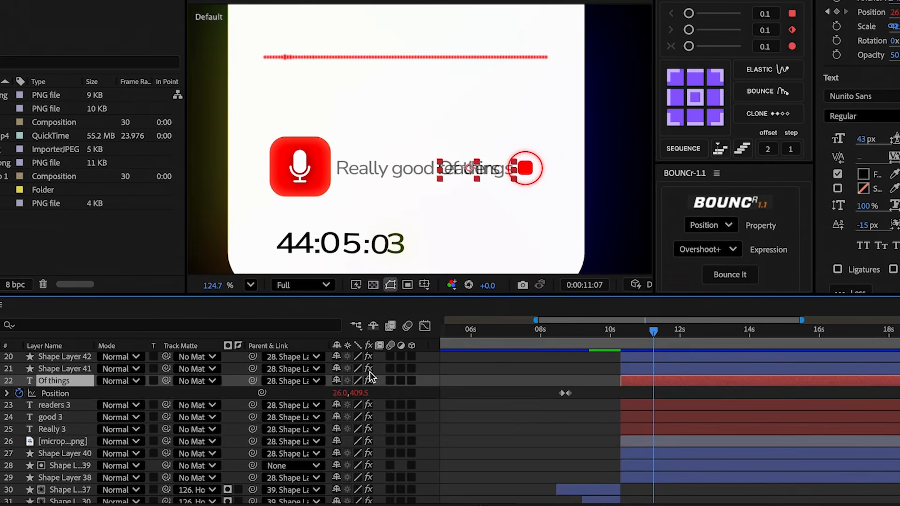
left_click_drag(335, 394, 270, 406)
left_click_drag(665, 396, 533, 403)
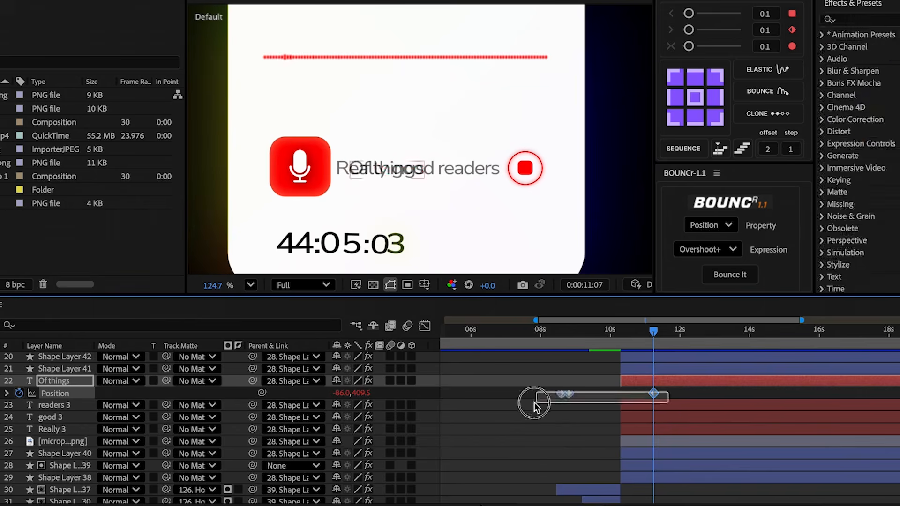
key("Delete")
Step: Add position keyframes to the Really 3, good 3 and readers 3 layers at 0:00:10:08
left_click(641, 428)
left_click(635, 404, "shift")
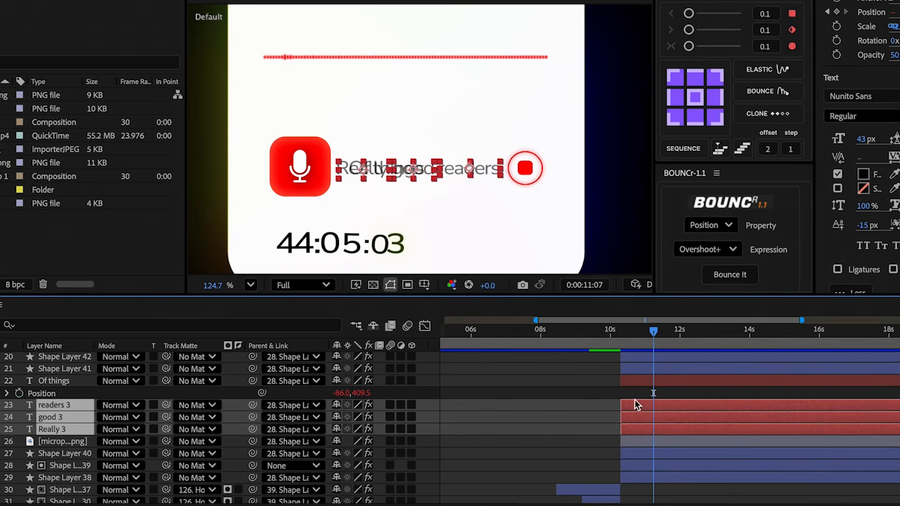
left_click(620, 337)
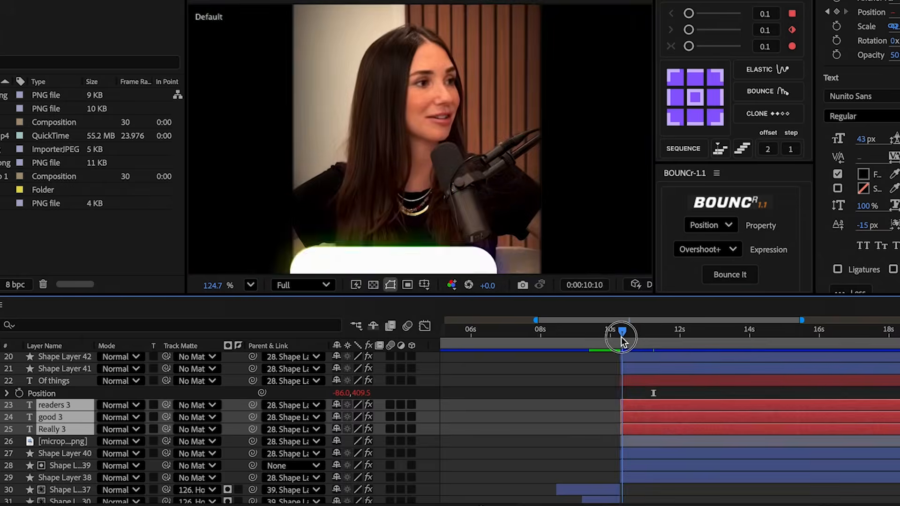
key("p")
left_click(12, 409)
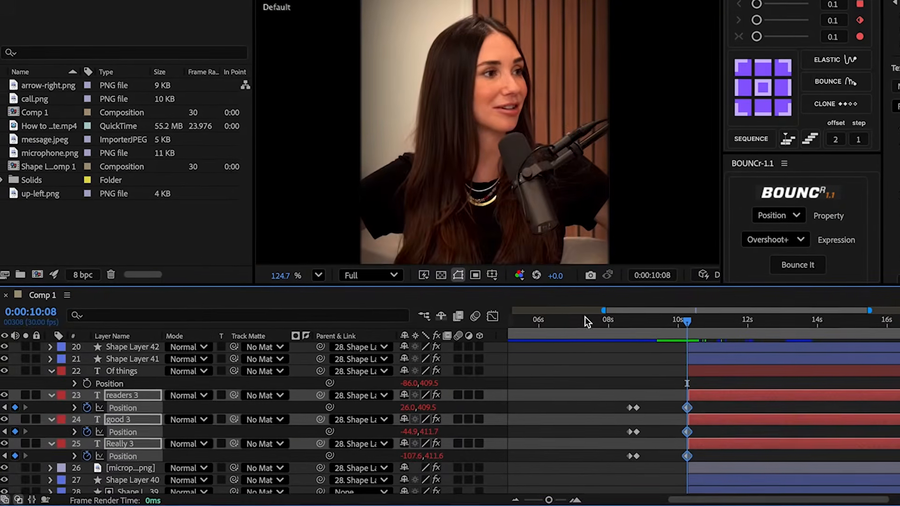
Step: At 0:00:10:19, slide the words behind the microphone icon: x -181.6 for Really 3, -187.9 for good 3 and -182 for readers 3
left_click_drag(688, 325, 700, 326)
left_click(515, 383)
left_click_drag(417, 456, 369, 460)
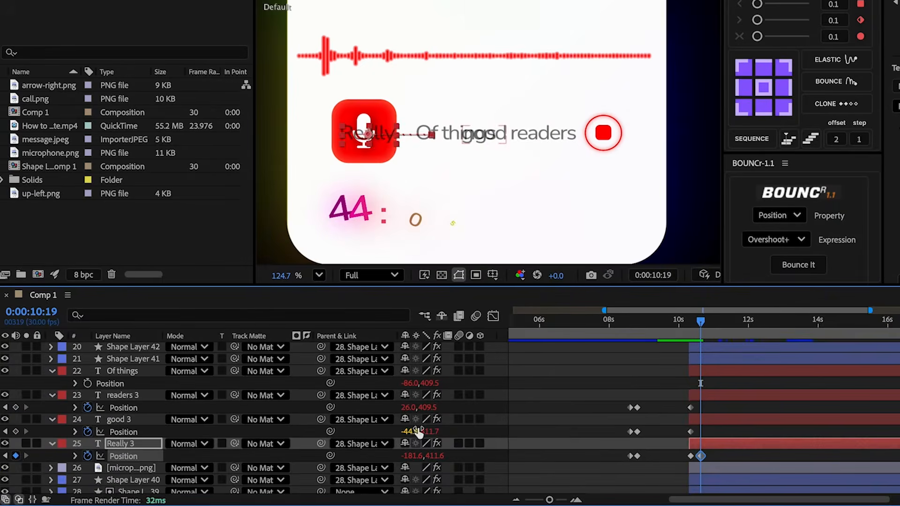
left_click_drag(416, 432, 321, 437)
left_click_drag(413, 408, 280, 420)
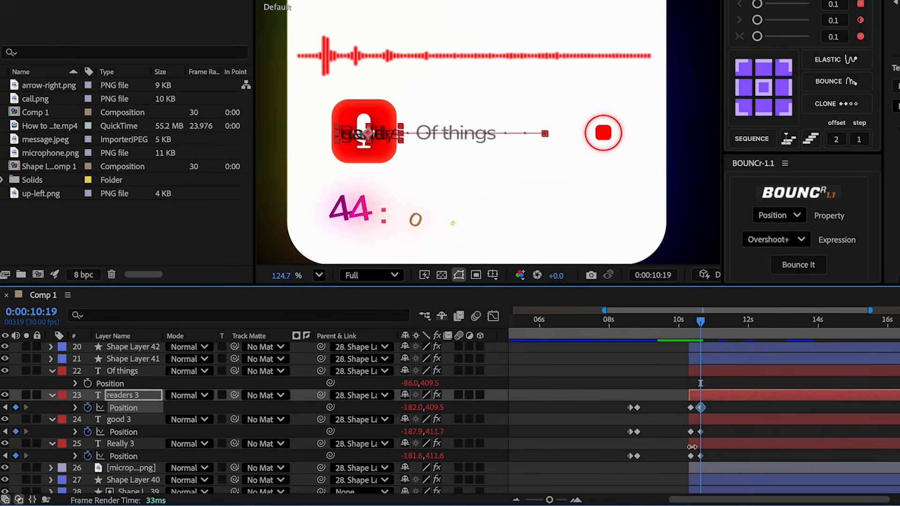
Step: Keyframe the opacity of Really 3, good 3 and readers 3 from 50% at 0:00:10:16 to 0% at 0:00:10:19
left_click(700, 445)
left_click(707, 398, "shift")
key("t")
left_click(88, 407)
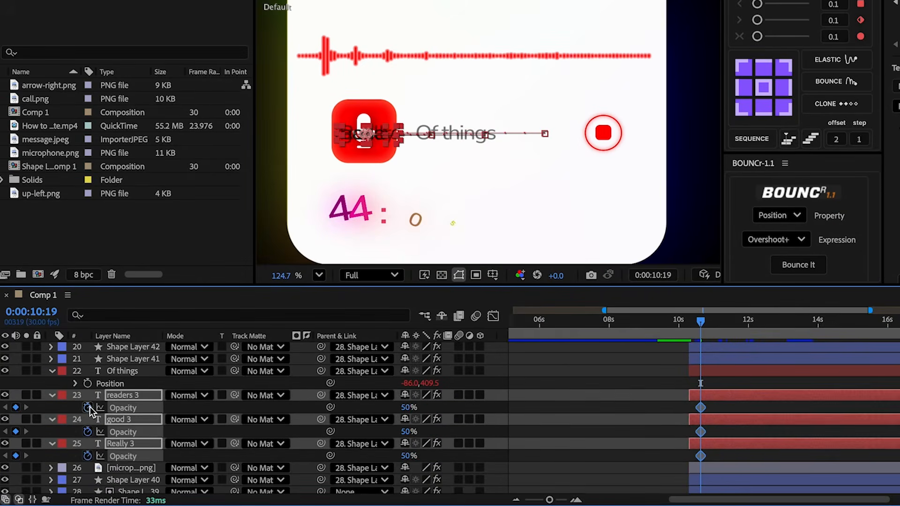
key("shift+p")
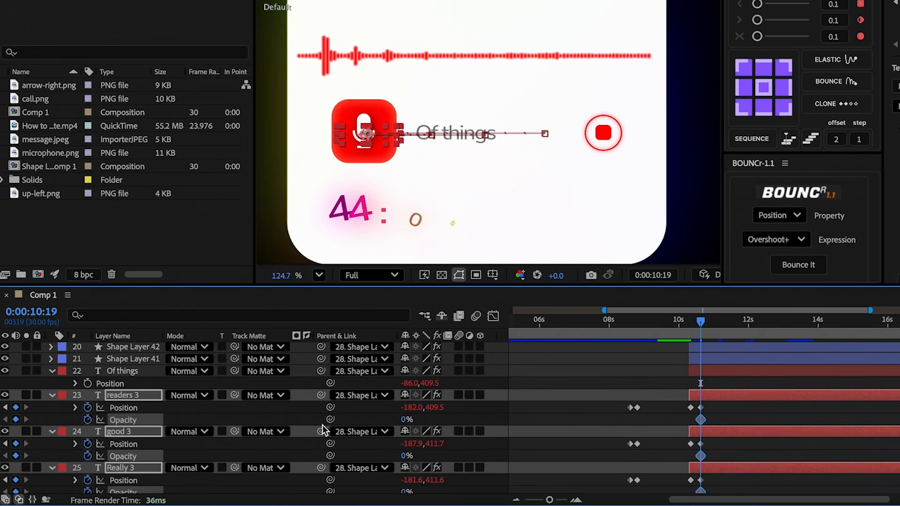
left_click_drag(700, 326, 697, 323)
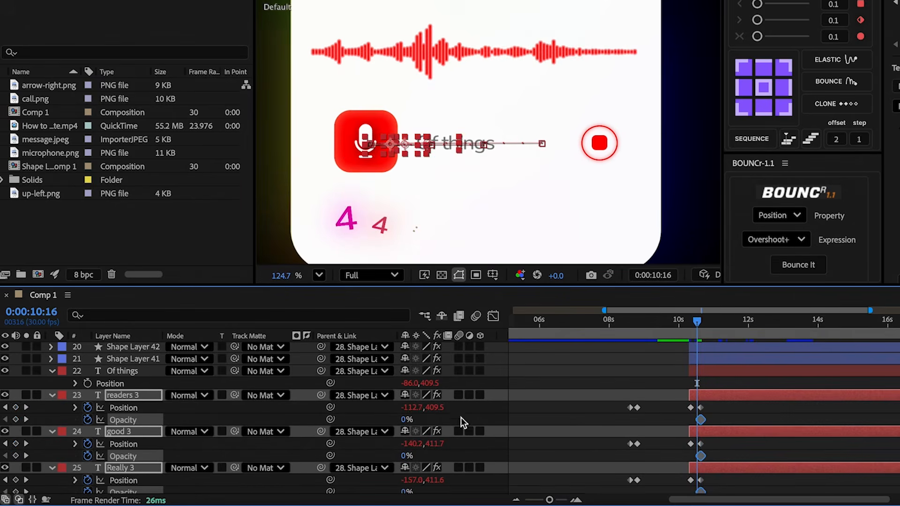
key("Return")
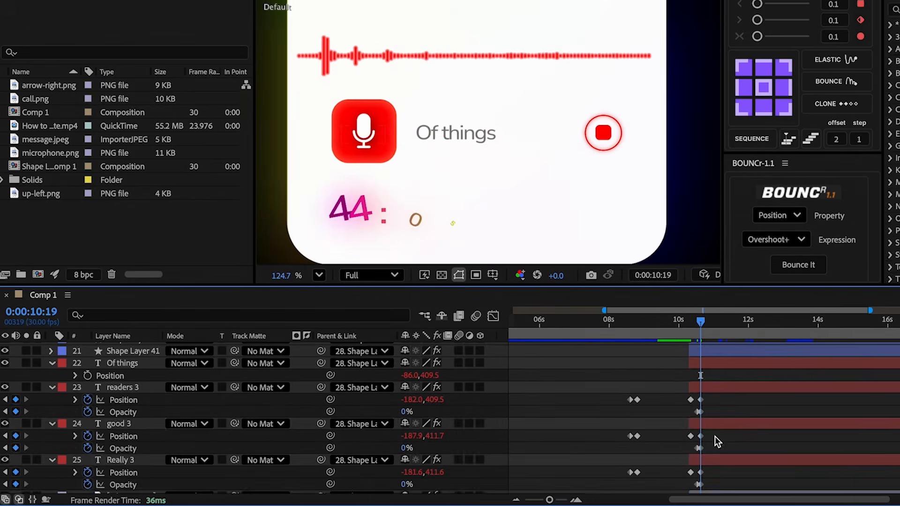
Step: Shift the slide-out position and opacity keyframes of good 3 and readers 3 progressively later so the three words leave in sequence
mouse_move(714, 436)
left_mouse_down()
mouse_move(678, 454)
mouse_move(704, 437)
left_mouse_up()
mouse_move(702, 442)
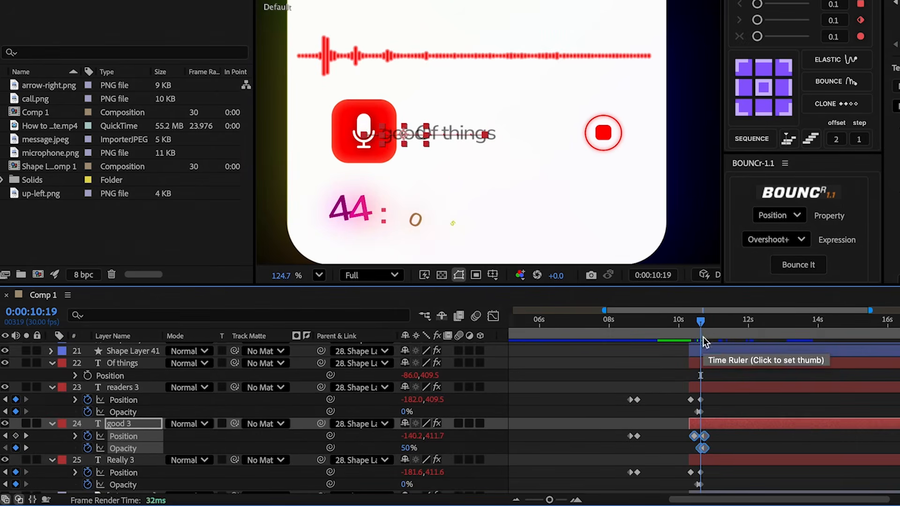
left_click_drag(703, 330, 704, 330)
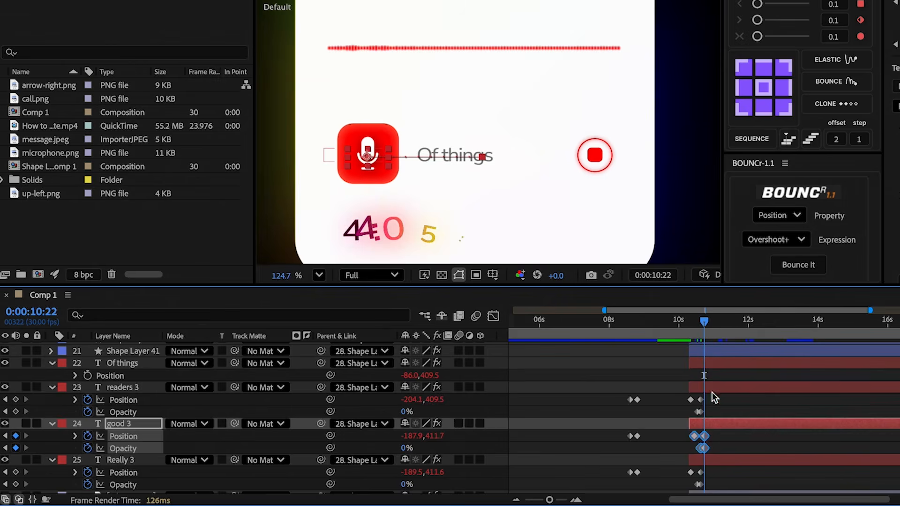
left_click_drag(713, 392, 696, 400)
left_click(673, 405)
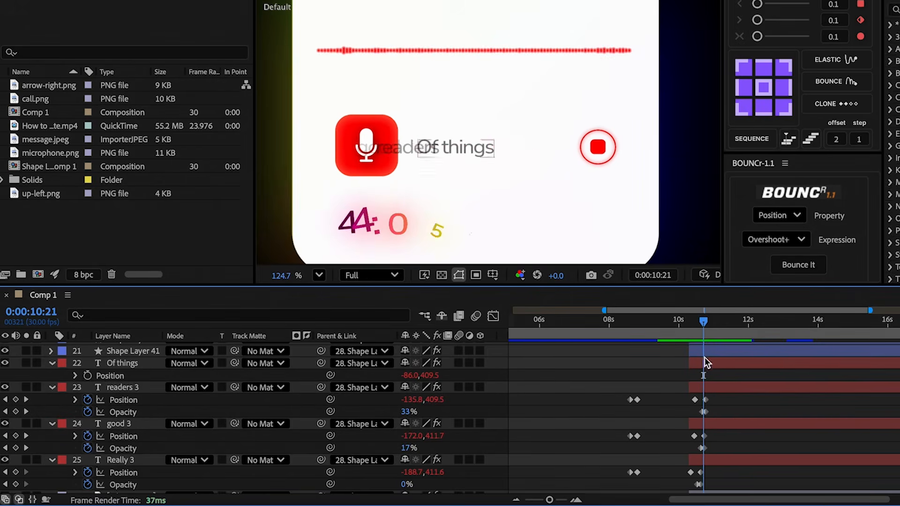
Step: At 0:00:10:21, keyframe the Of things layer at x position -183 with 0% opacity
left_click(704, 361)
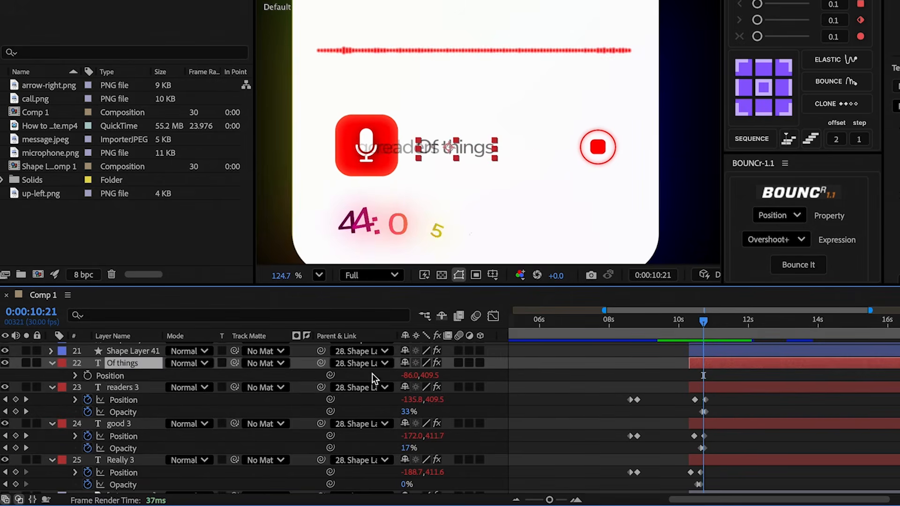
left_click_drag(422, 377, 351, 379)
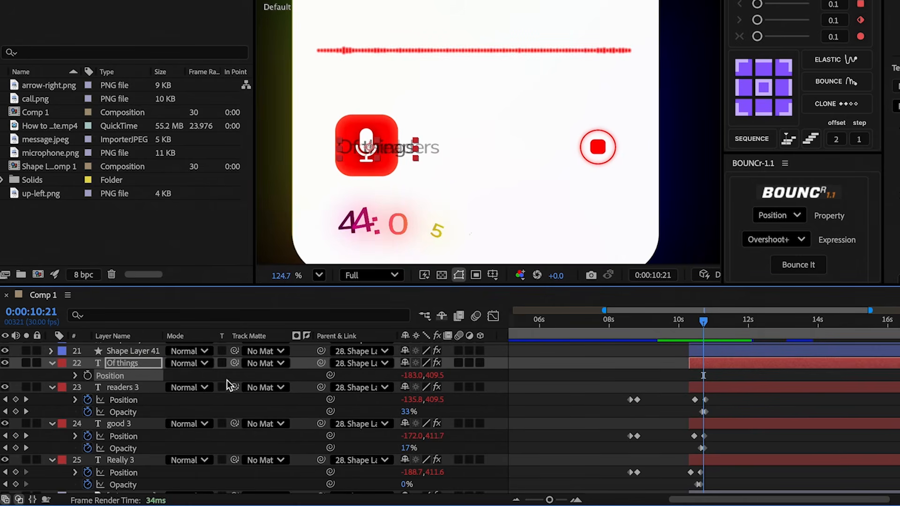
scroll(708, 421, "up", 3)
left_click(710, 416)
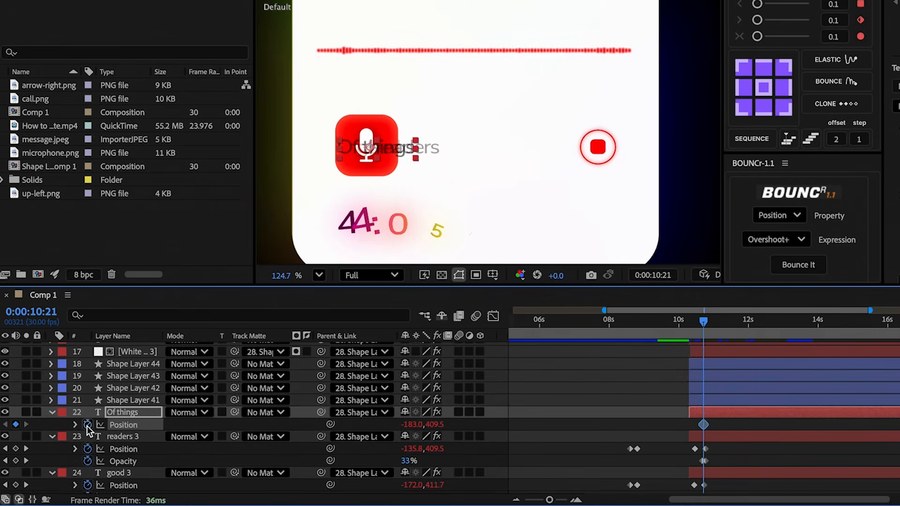
key("t")
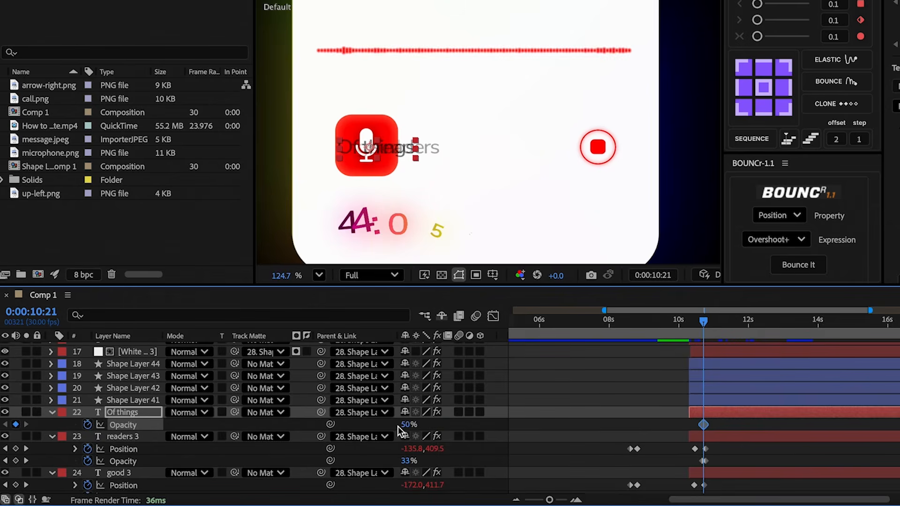
key("shift+p")
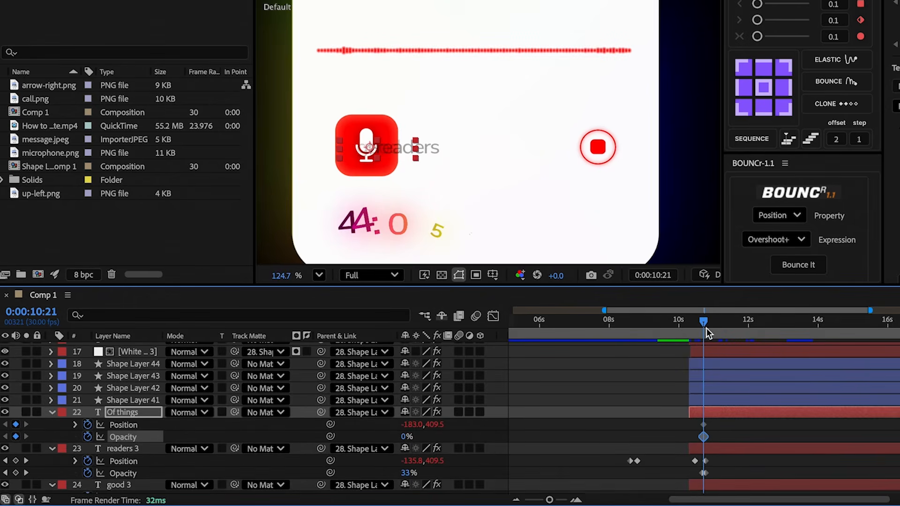
Step: Keyframe the Of things layer to 50% opacity at 0:00:10:25 and x position -87 at 0:00:10:26
left_click_drag(707, 334, 709, 333)
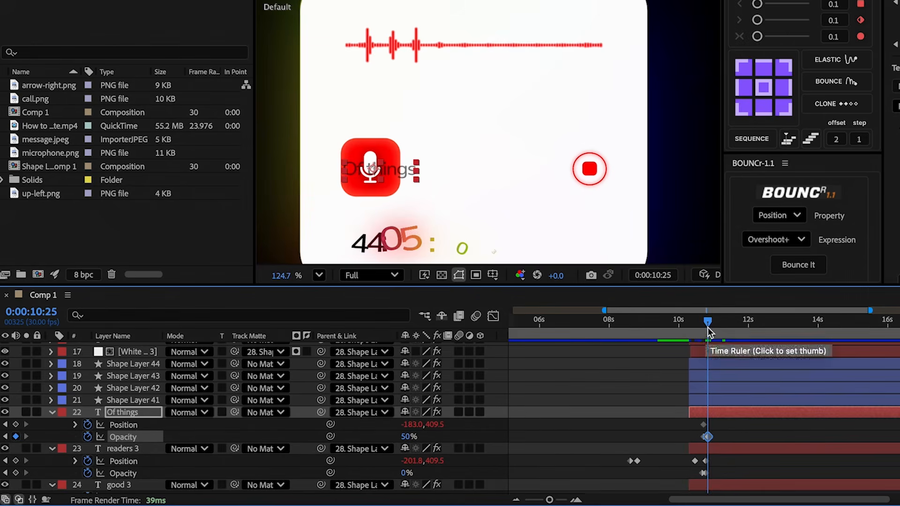
key("Page_Down")
left_click_drag(419, 428, 497, 435)
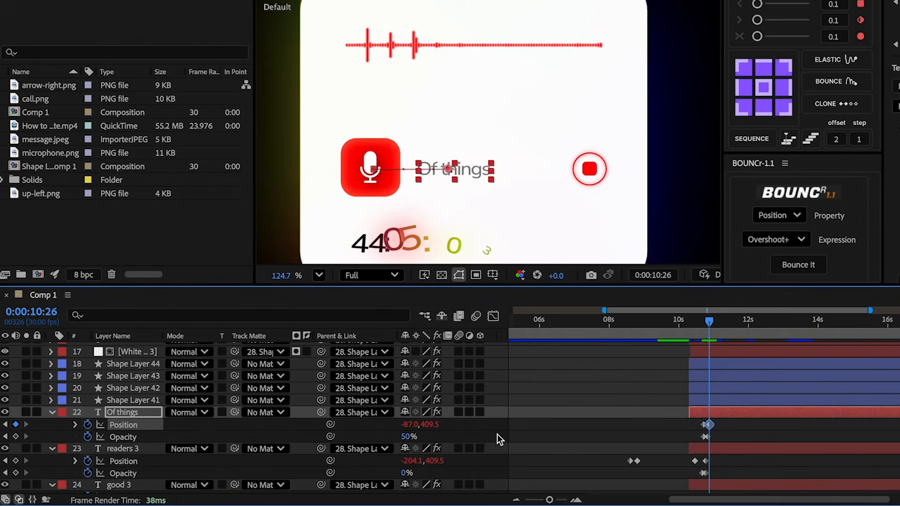
Step: Move the four text layers from Of things through Really 3 beneath the microphone icon and Shape Layer 40
left_click(721, 411)
scroll(714, 407, "down", 5)
left_click(706, 356, "shift")
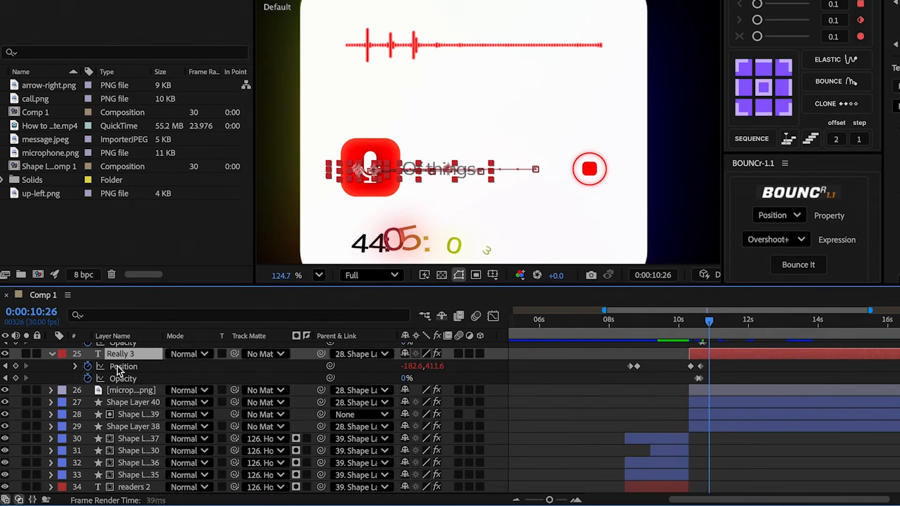
left_click_drag(118, 362, 117, 407)
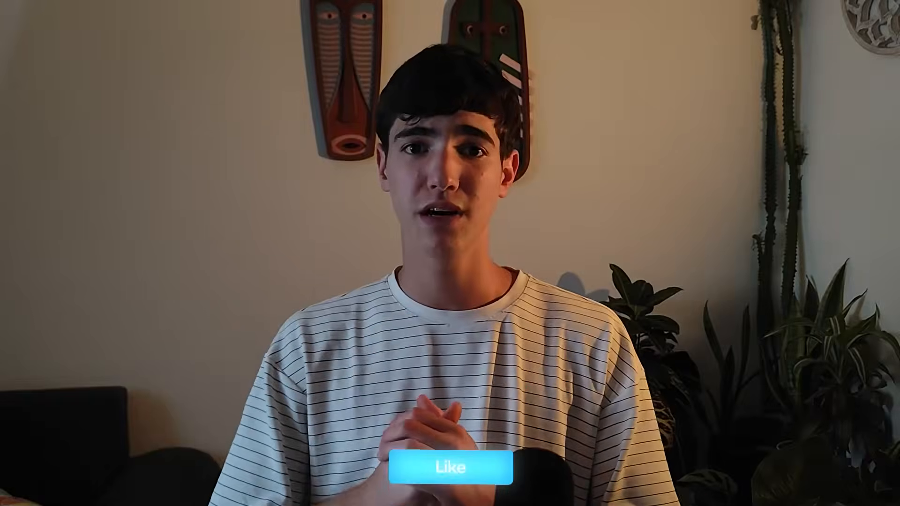
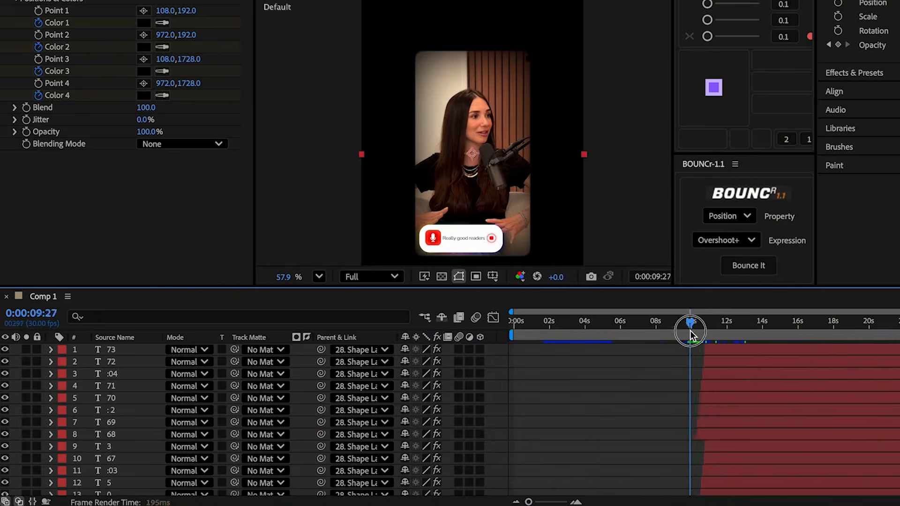
Step: Keyframe White Solid 1's opacity at 0% at 0:00:10:08 and raise it slightly after that to black out the video behind the card
left_click_drag(691, 334, 697, 334)
scroll(697, 413, "down", 20)
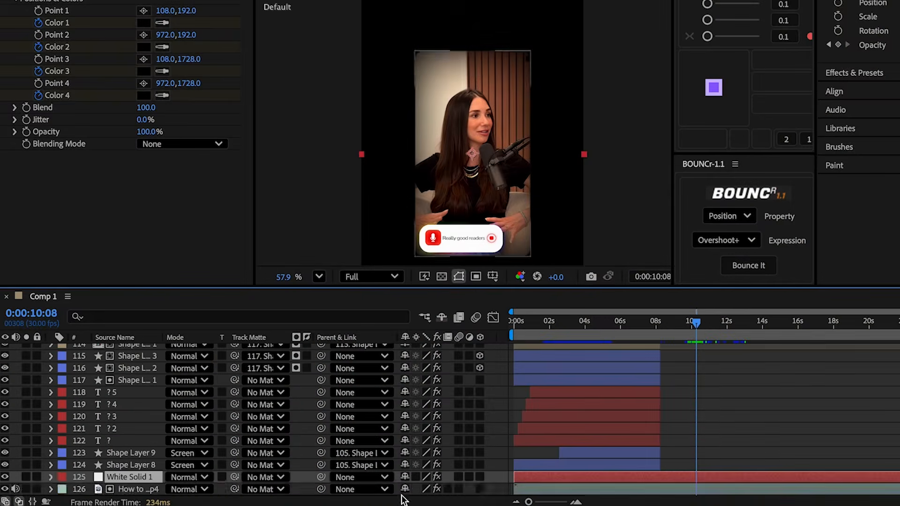
key("t")
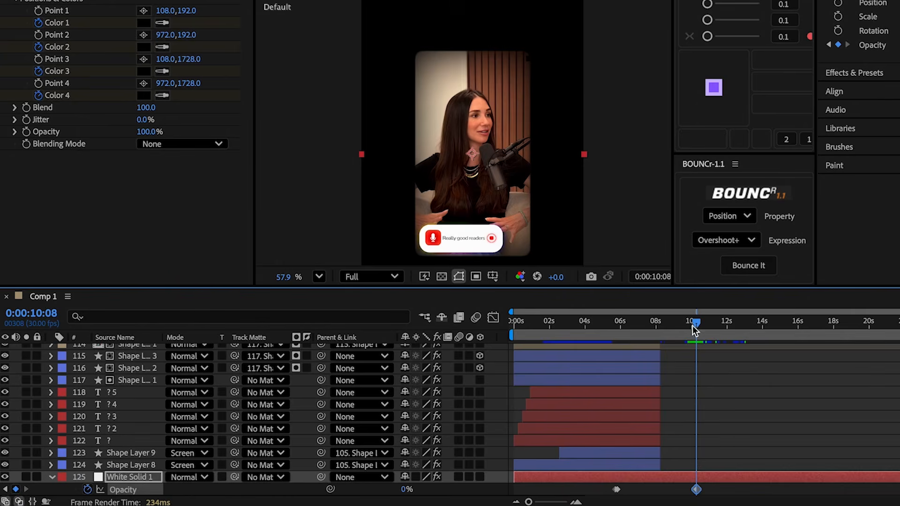
left_click_drag(695, 331, 702, 330)
left_click_drag(402, 493, 638, 476)
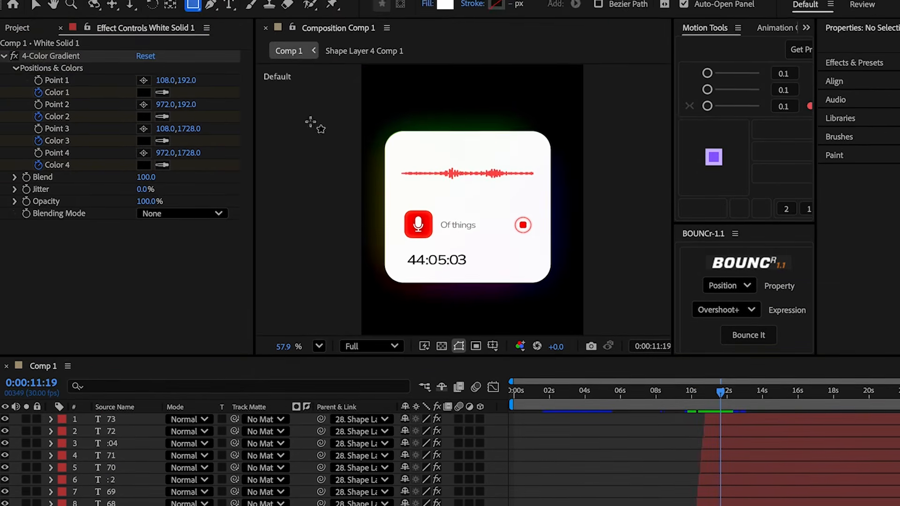
Step: Draw a white rectangle about 808 by 341 px over the card's upper half and round its corners to match the card
left_click_drag(388, 140, 552, 205)
left_click(75, 450)
left_click(88, 409)
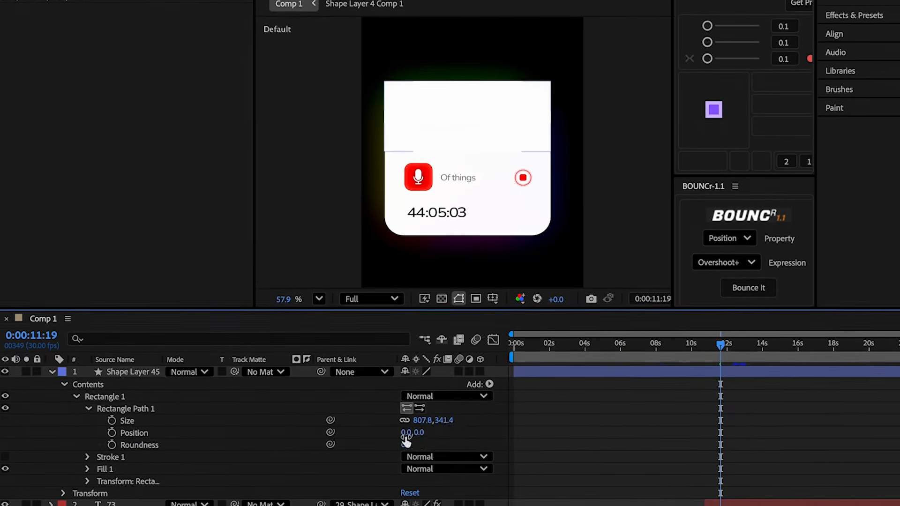
left_click_drag(408, 443, 477, 444)
left_click(52, 371)
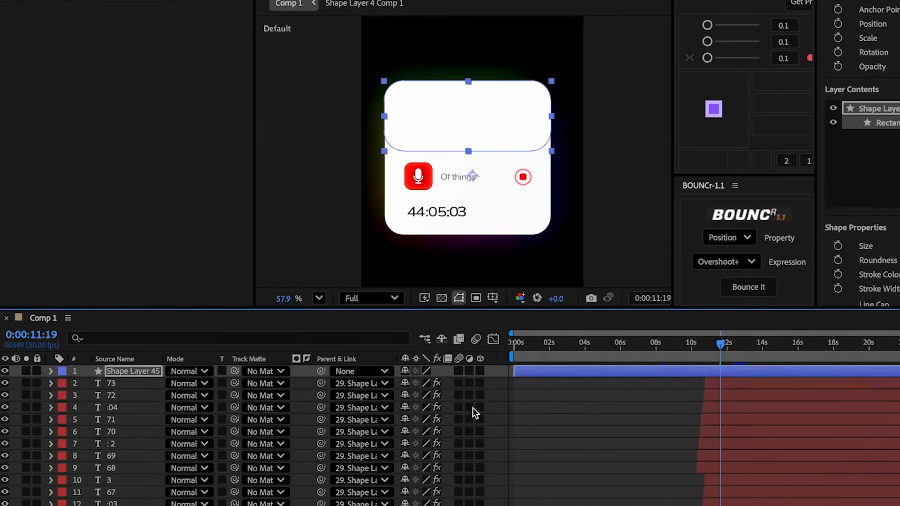
Step: Duplicate the rounded rectangle, turn the copy into an adjustment layer and use the original as its track matte
left_click(490, 413)
left_click(128, 370)
key("ctrl+d")
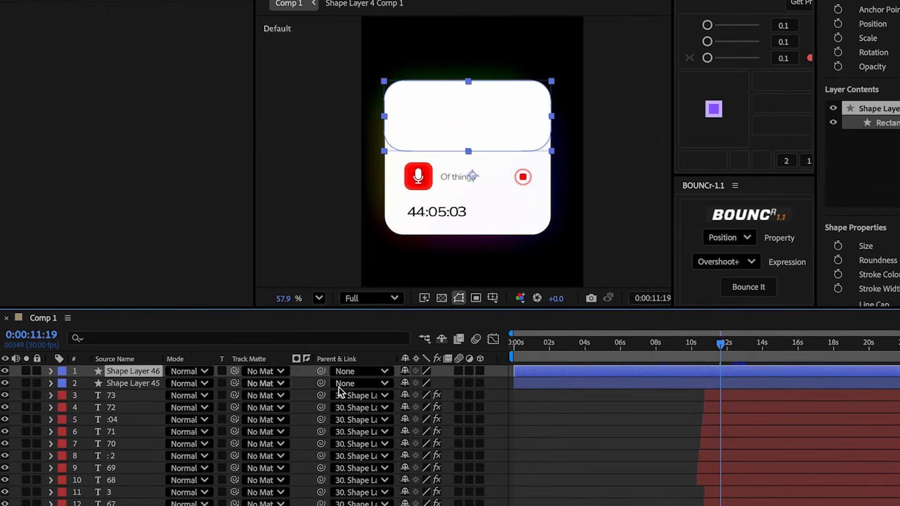
left_click(469, 371)
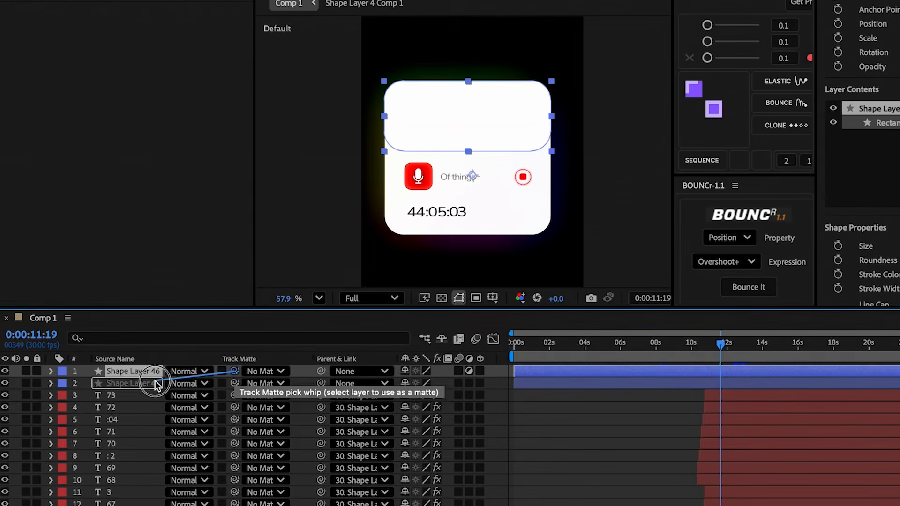
left_click_drag(155, 380, 154, 381)
Step: Apply Fast Box Blur to the matted adjustment layer with a blur radius of 13
type("fas")
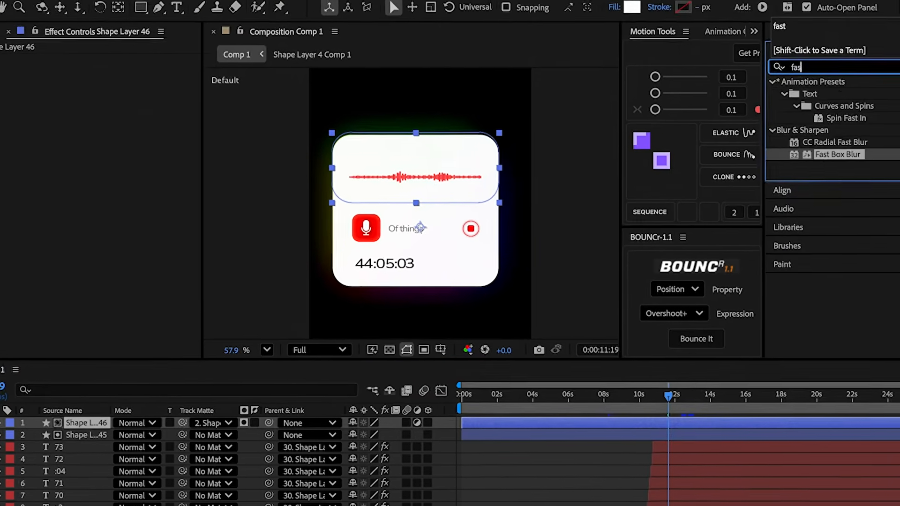
type("t")
double_click(830, 156)
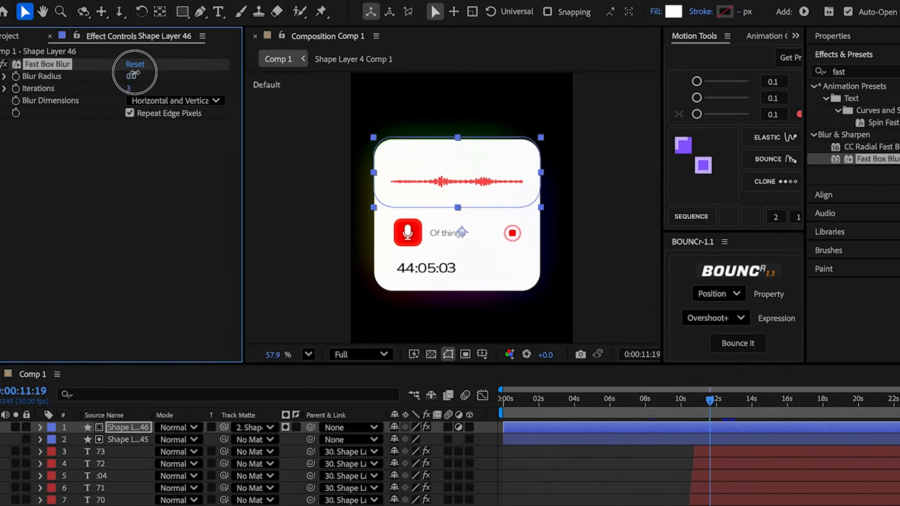
left_click_drag(135, 73, 142, 72)
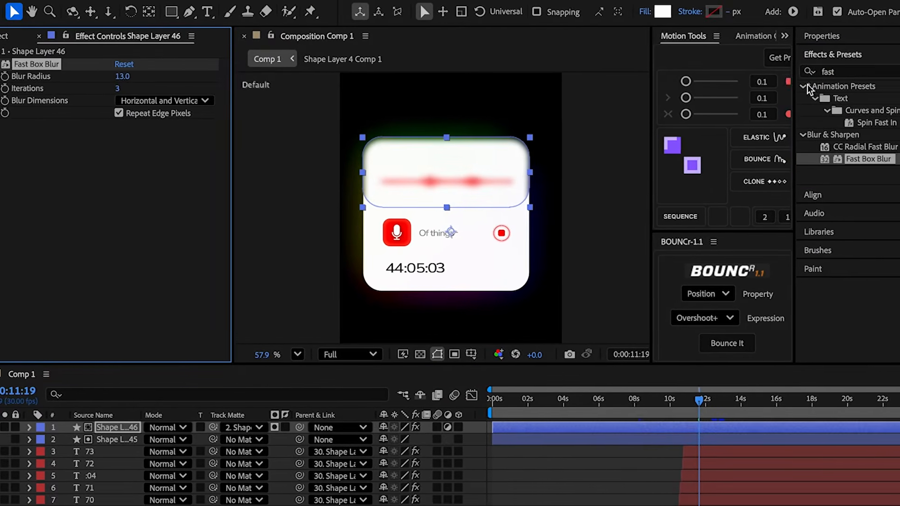
Step: Add a Gradient Ramp to the adjustment layer, starting at 107, 500.5 and ending at 925.1, 838.8 on the rectangle's opposite corners
double_click(828, 71)
type("ramp")
double_click(871, 99)
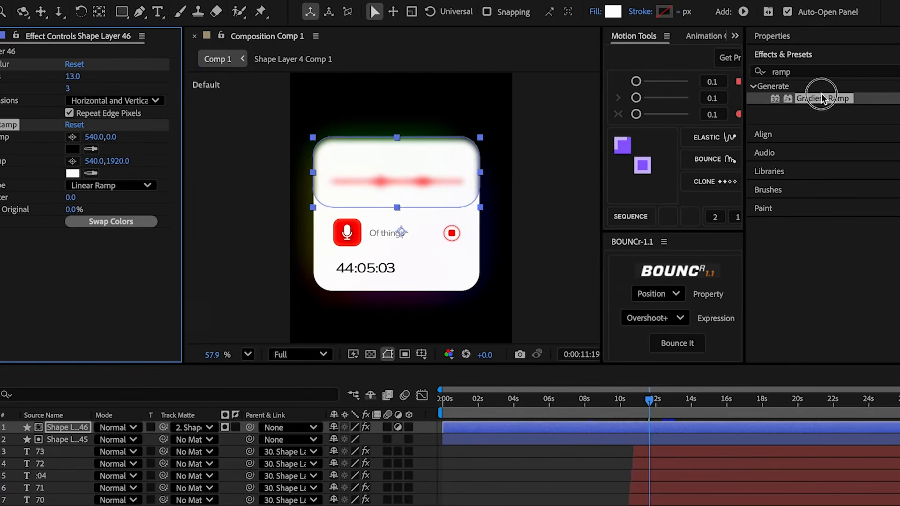
left_click(72, 137)
left_click(312, 137)
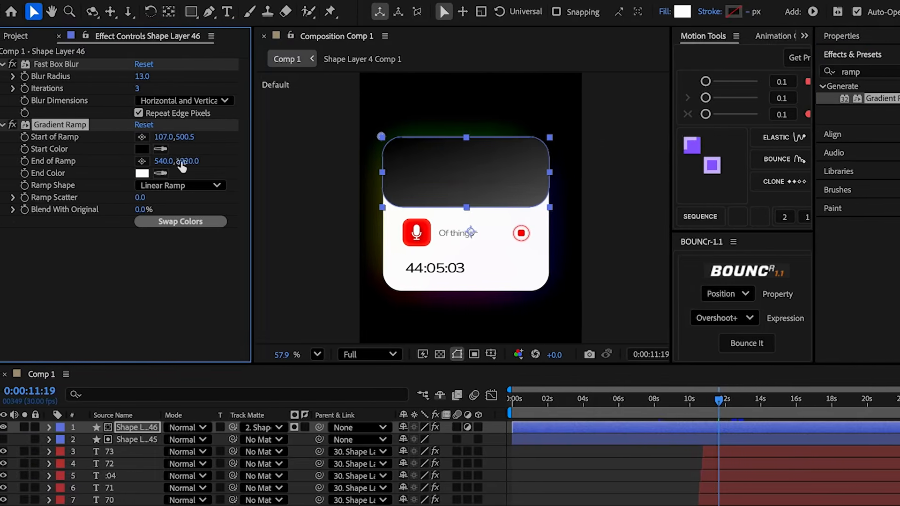
left_click(142, 161)
left_click(550, 207)
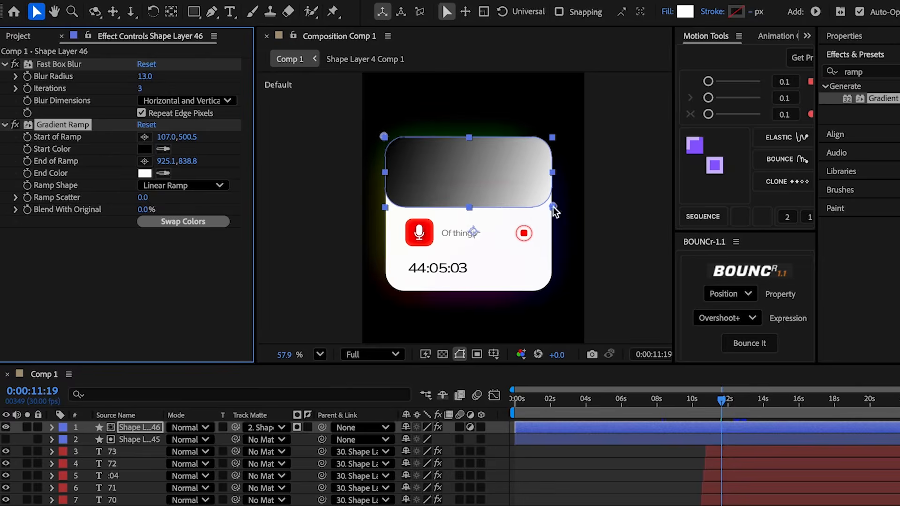
Step: Set the Gradient Ramp's start color to dark green 063B00
left_click(144, 149)
left_click(557, 331)
left_click_drag(527, 351, 539, 345)
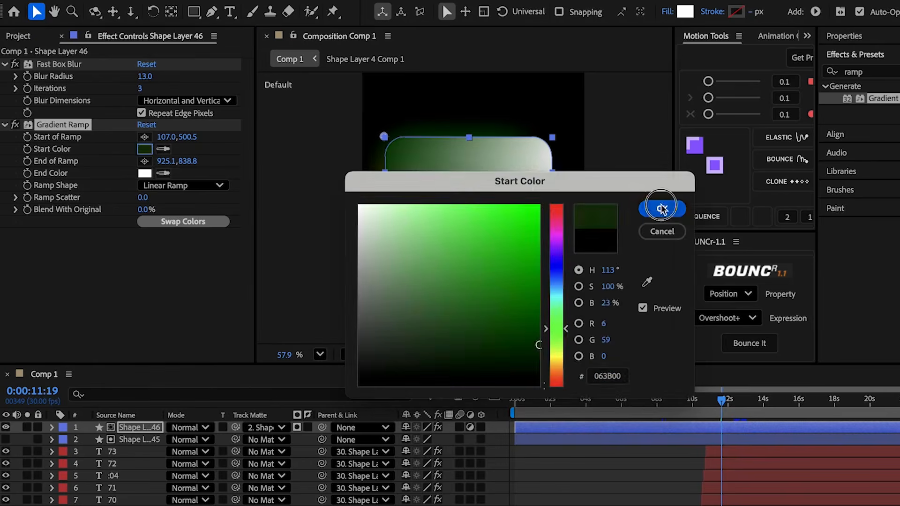
left_click(661, 209)
Step: Set the Gradient Ramp's end color to a lighter green of the same hue and raise its blend with the original
left_click(177, 162)
left_click(146, 149)
left_click(144, 173)
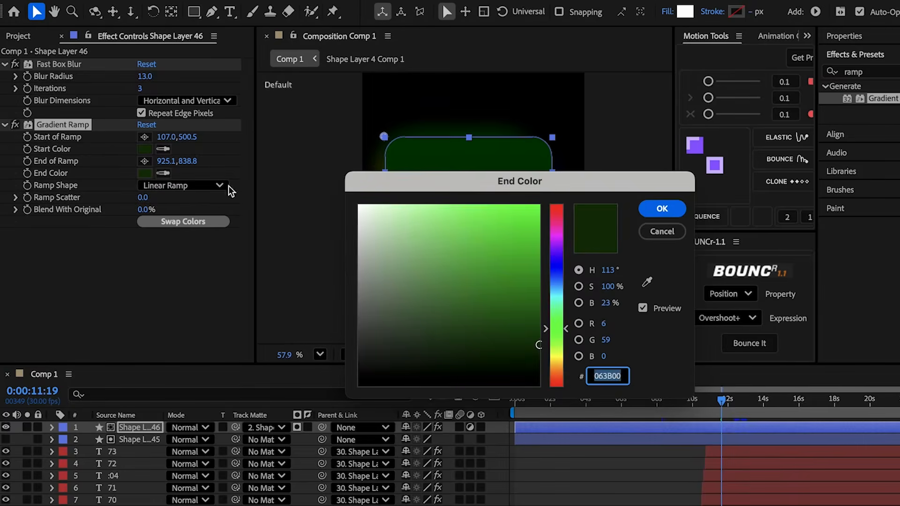
left_click(421, 237)
left_click(662, 209)
left_click_drag(143, 210, 189, 207)
Step: Import spotify.png and place it in Comp 1 as the topmost layer
left_click(609, 505)
left_click_drag(42, 272, 96, 419)
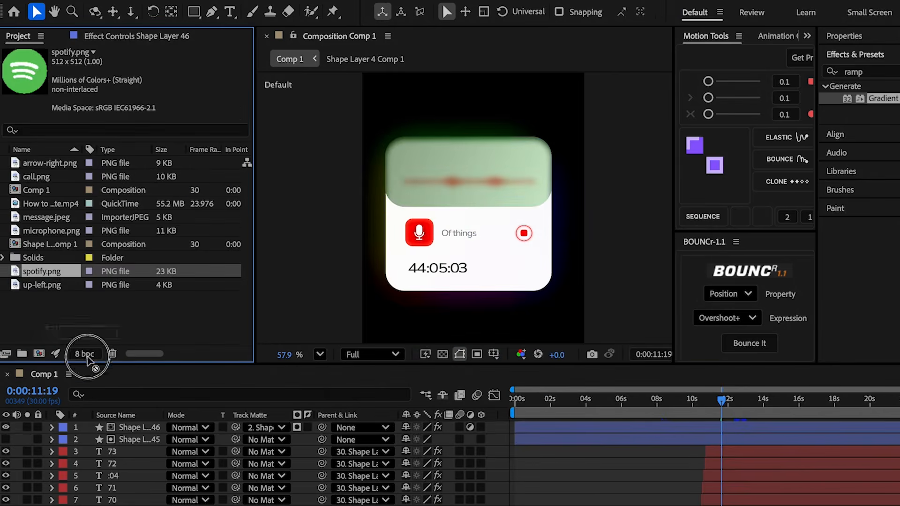
Step: Apply the Tint effect to spotify.png and set its Map White To color to black
left_click(862, 71)
type("tint")
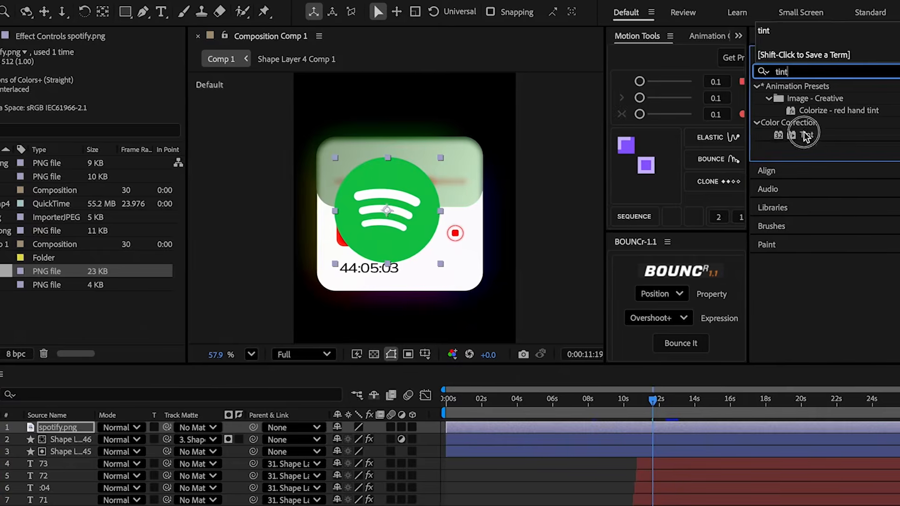
double_click(861, 135)
left_click(75, 88)
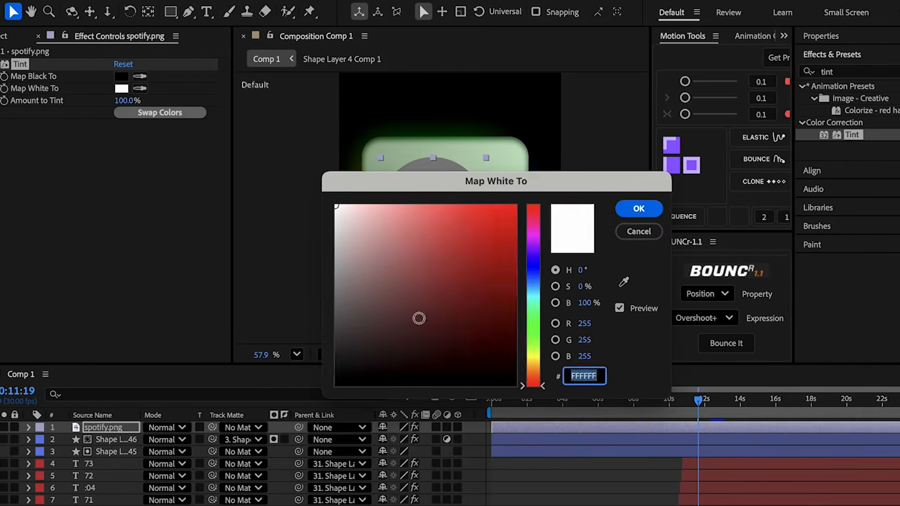
left_click(290, 371)
left_click(641, 212)
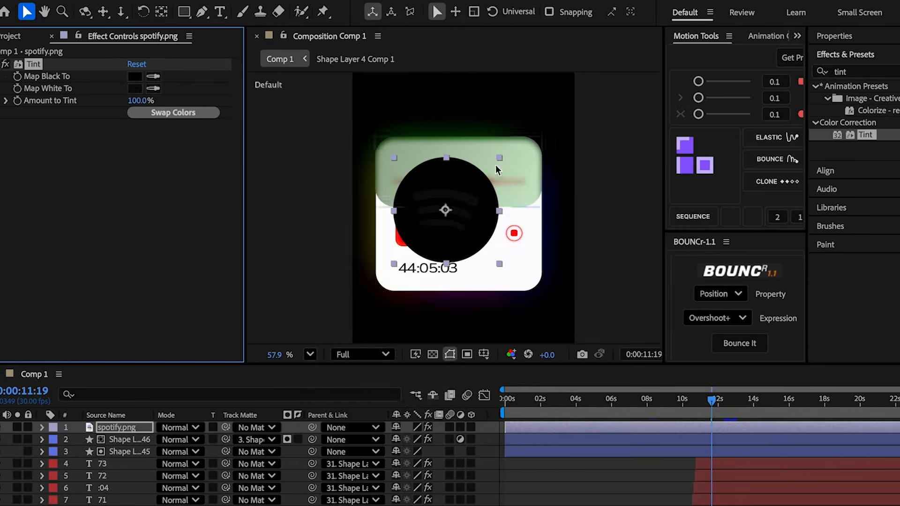
Step: Set the logo's Map Black To color to bright green 00FF50 and use Shape Layer 45 as its track matte
left_click(134, 76)
type("00FF50")
key("Return")
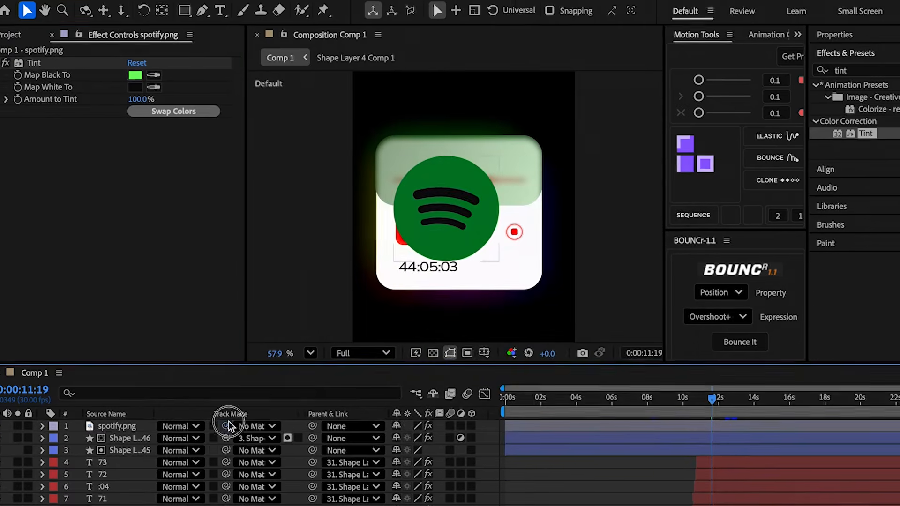
left_click_drag(226, 428, 131, 456)
left_click_drag(138, 422, 137, 421)
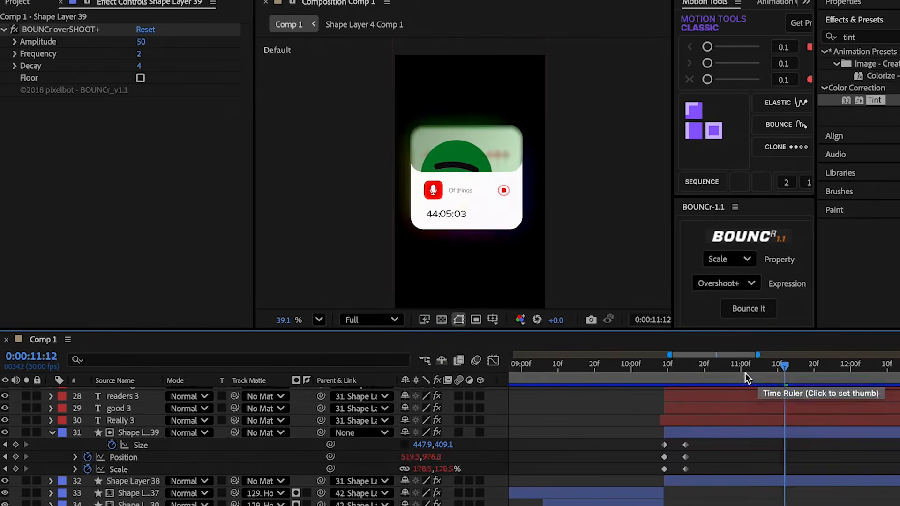
Step: Keyframe Shape Layer 39's Size and Position at 0:00:11:05, and at 0:00:11:12 set them to 447.9, 192.1 and 519.5, 759.2
left_click_drag(745, 373, 758, 371)
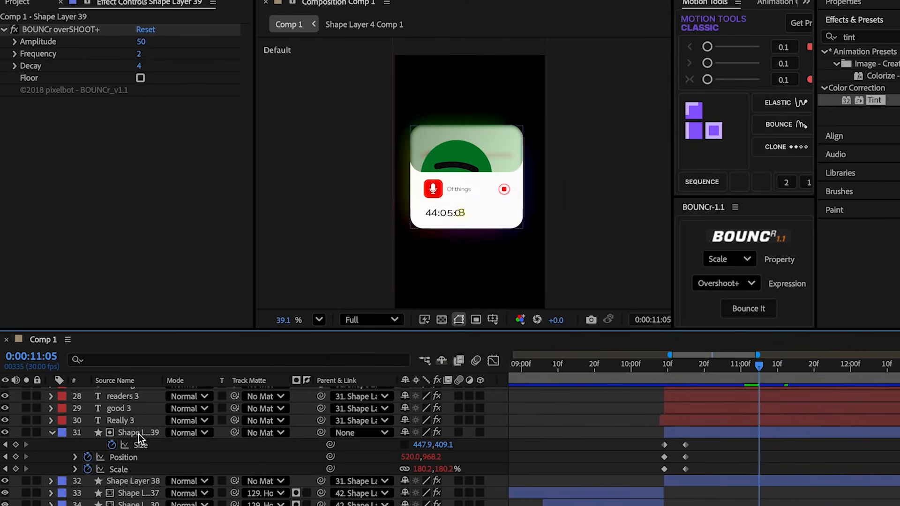
left_click(15, 457)
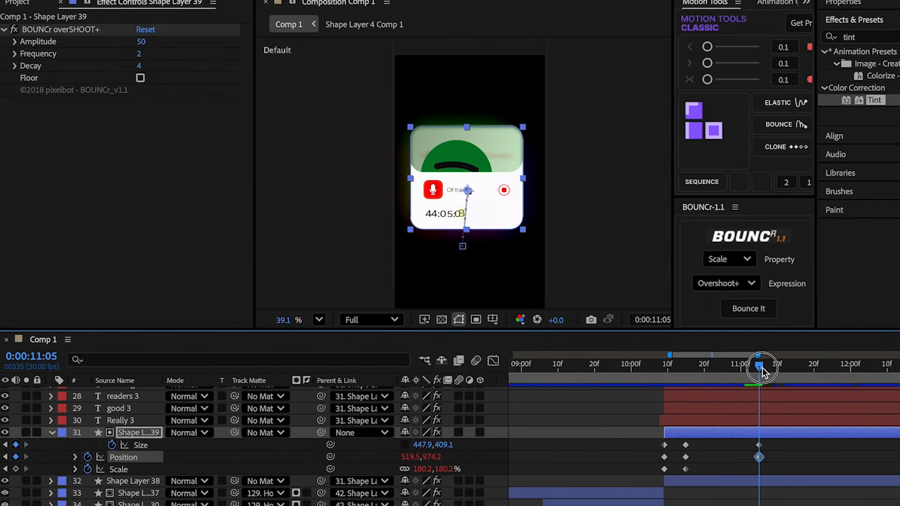
left_click_drag(758, 367, 785, 370)
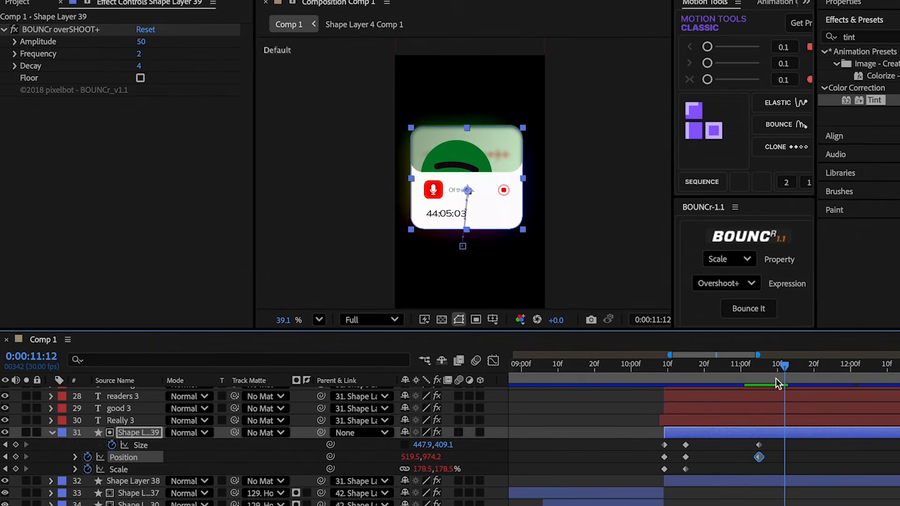
left_click_drag(421, 457, 300, 456)
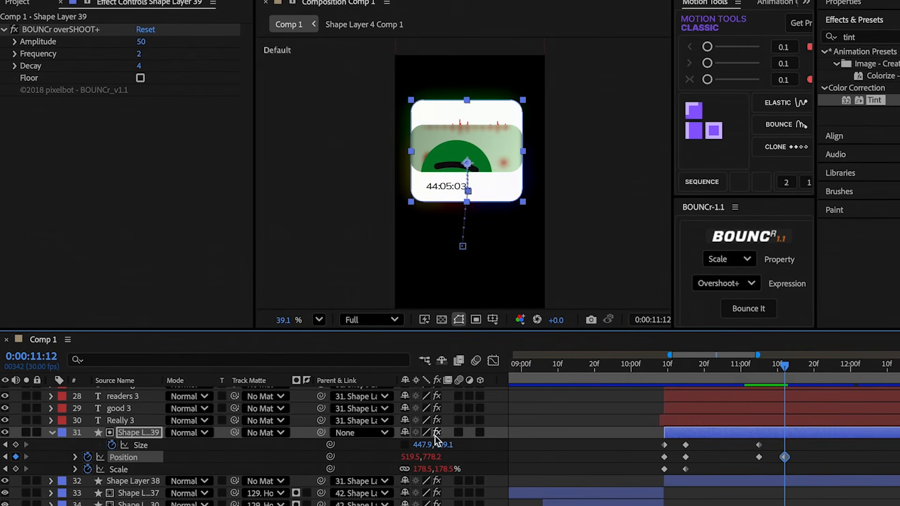
left_click_drag(441, 451, 296, 457)
Step: Apply Easy Ease to Shape Layer 39's new Size and Position keyframes and check their curves in the Graph Editor
left_click_drag(799, 445, 728, 460)
left_click(493, 360)
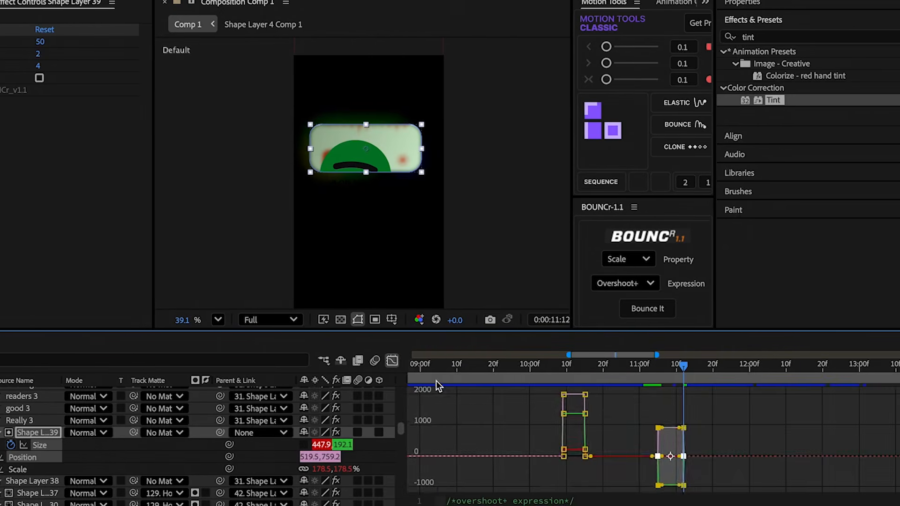
key("F9")
left_click(624, 435)
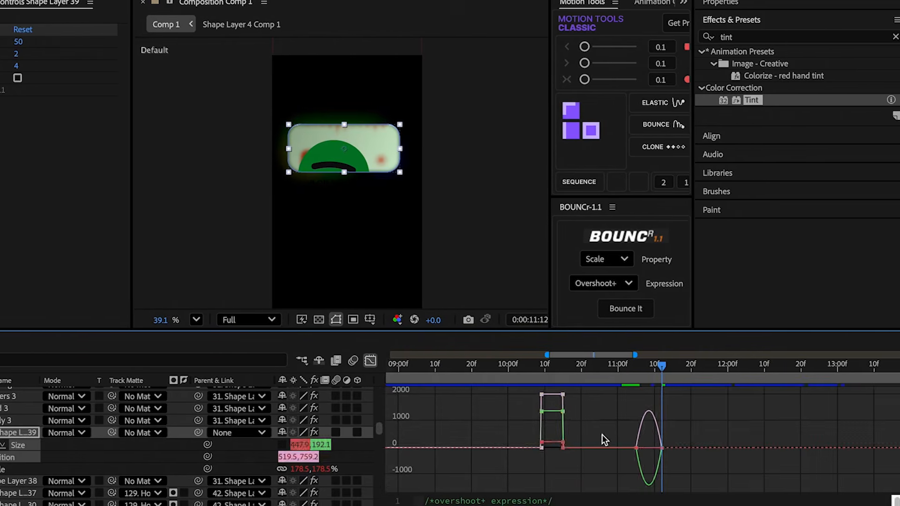
key("shift+F3")
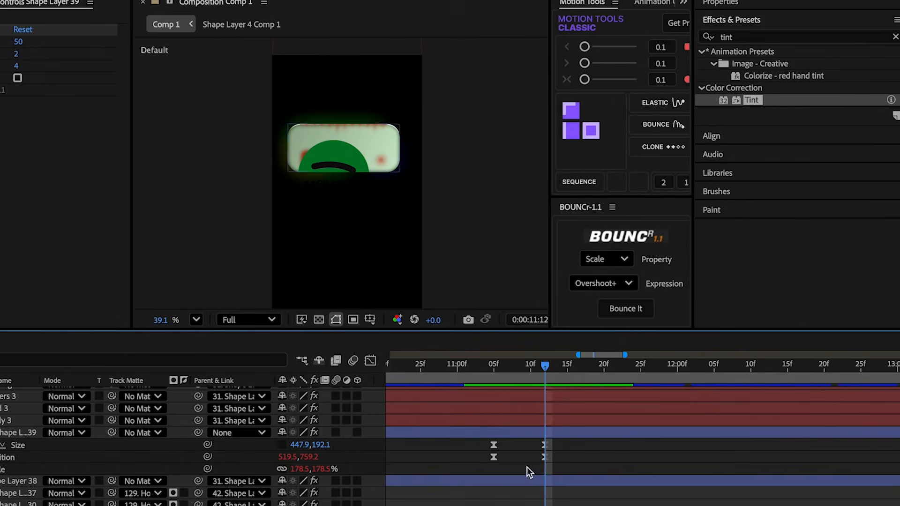
Step: Trim the ends of Shape Layer 39 and Shape Layer 38 to 0:00:11:12
left_click(531, 476)
left_click(561, 435, "shift")
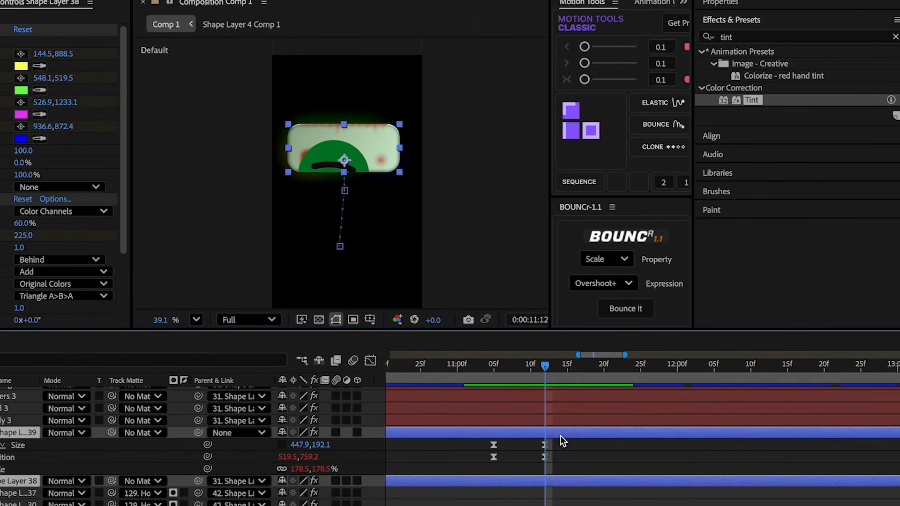
key("alt+bracketright")
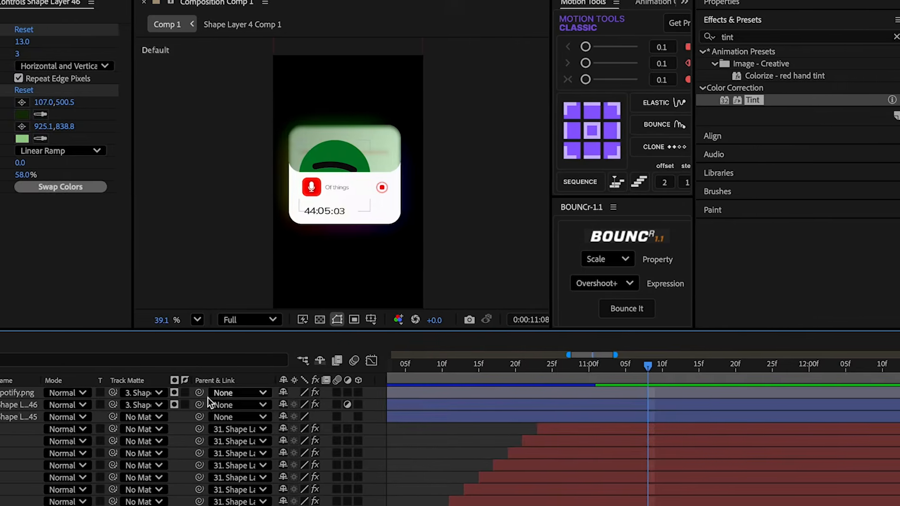
Step: Parent spotify.png and Shape Layer 45 to Shape Layer 46, and keyframe Shape Layer 46's Scale at 0% at 0:00:11:08
left_click_drag(221, 393, 43, 405)
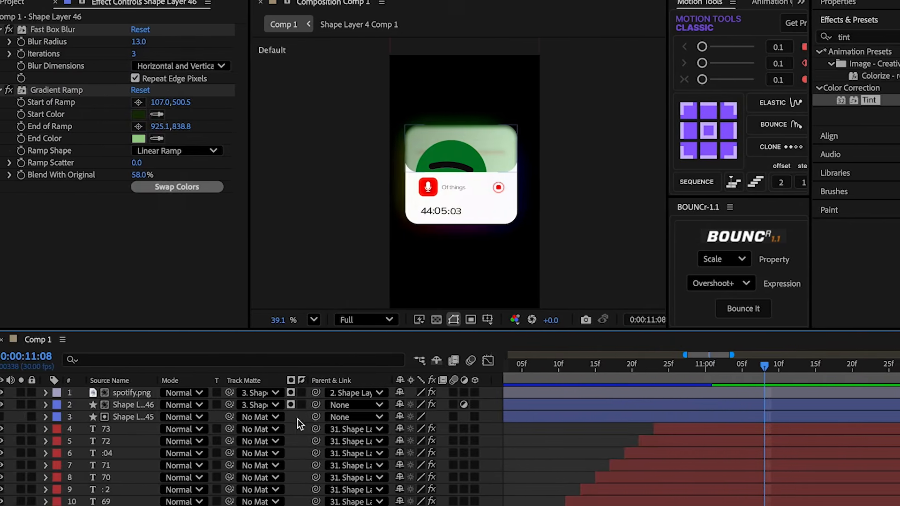
left_click_drag(316, 417, 131, 405)
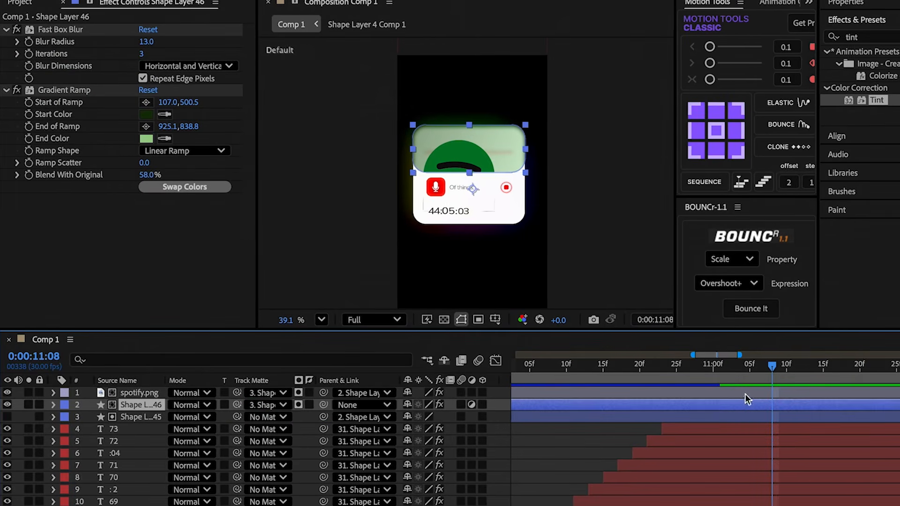
key("s")
left_click(457, 417)
type("0")
key("Return")
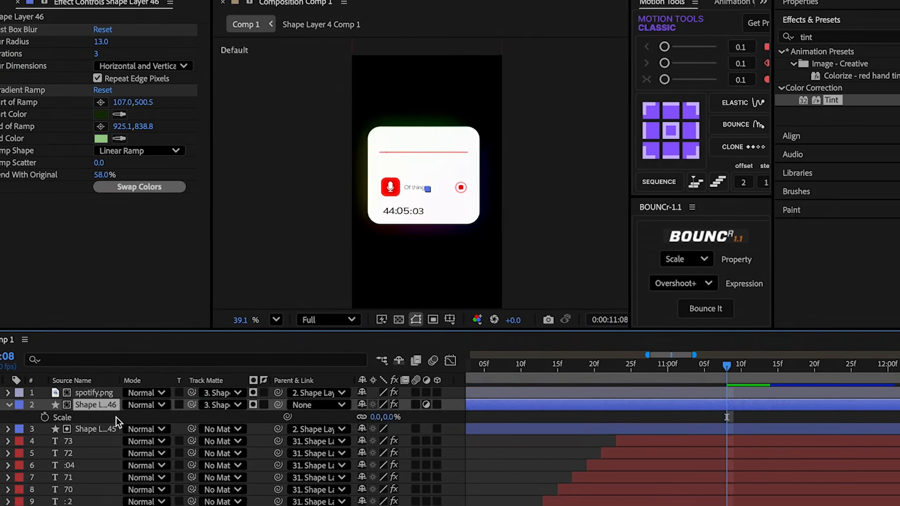
left_click(49, 417)
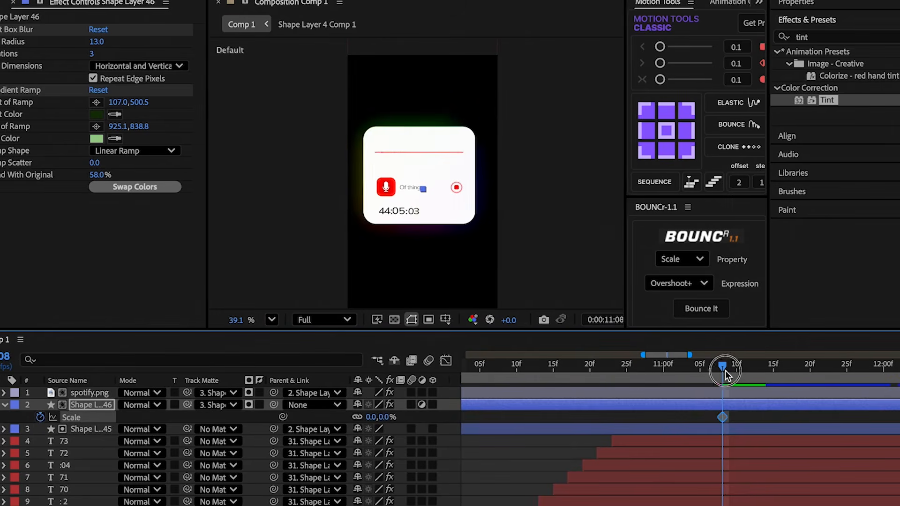
Step: Keyframe Shape Layer 46's Scale at 100% at 0:00:11:14 and apply the BOUNCr Overshoot+ expression to it
left_click_drag(725, 370, 762, 372)
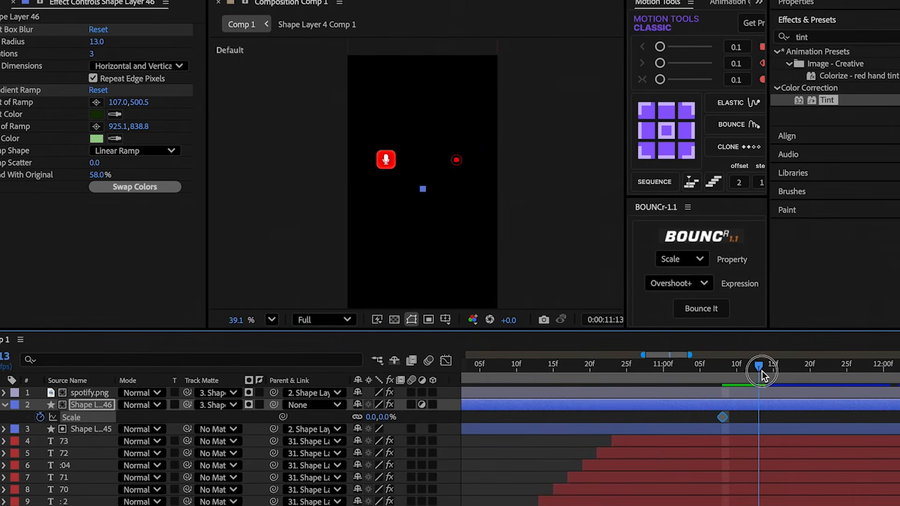
left_click(391, 416)
type("100")
key("Return")
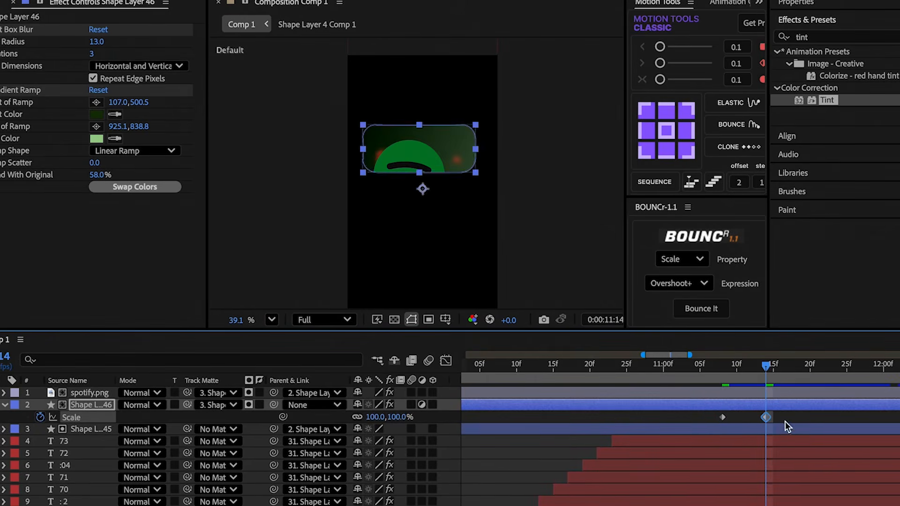
left_click(688, 308)
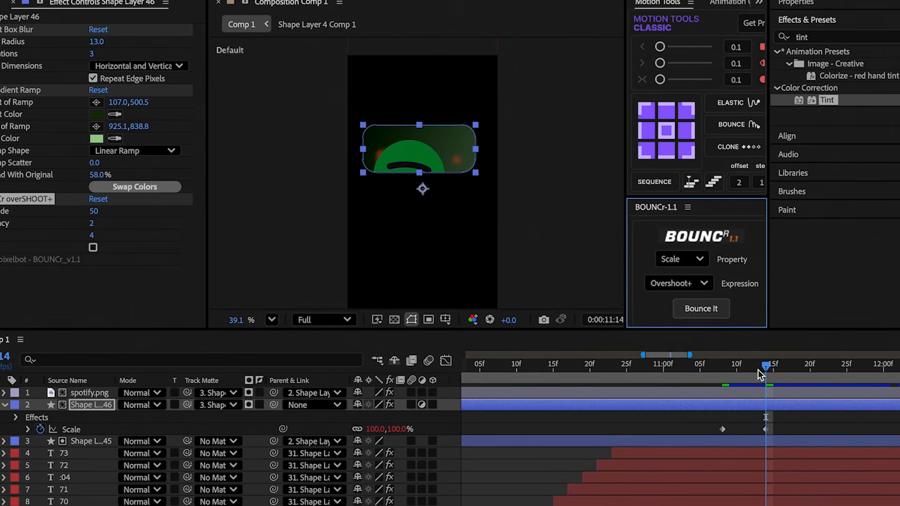
Step: Keyframe the Opacity of spotify.png, Shape Layer 46 and Shape Layer 45 at 0:00:11:08 with a value of 1%
left_click_drag(743, 371, 725, 384)
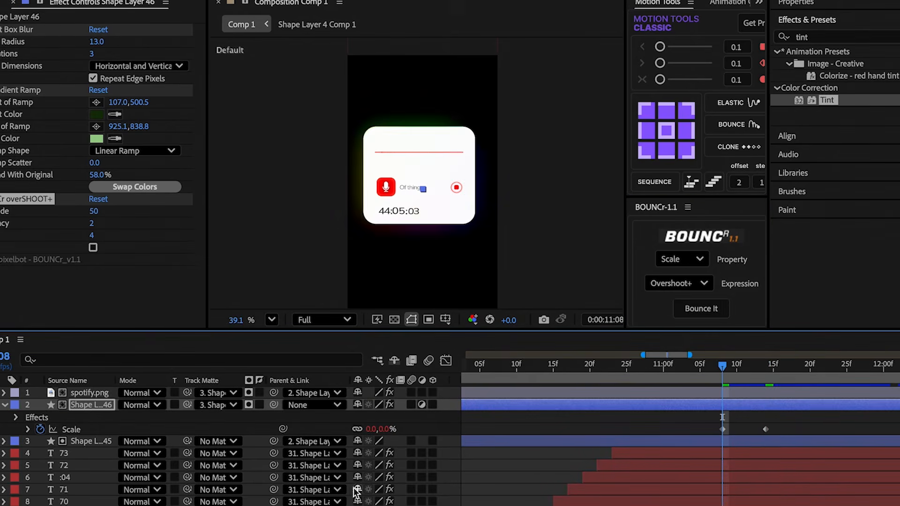
left_click(94, 443)
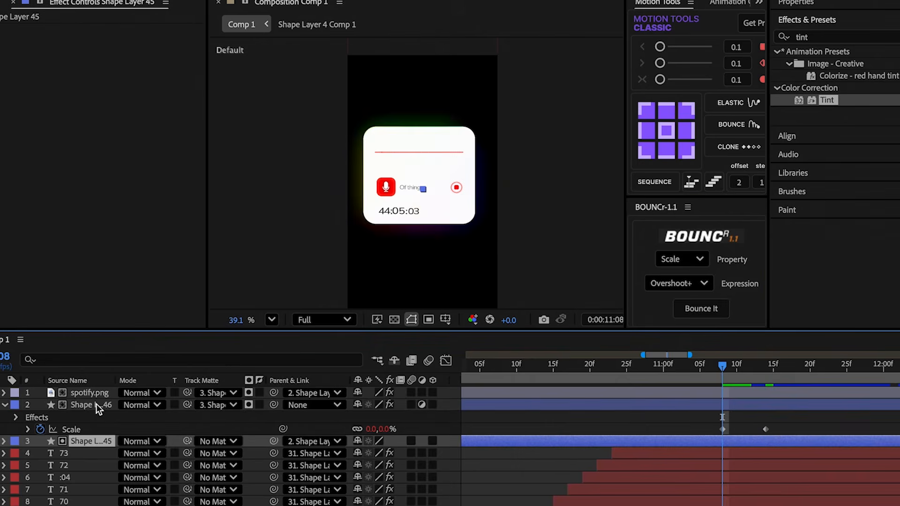
left_click(97, 402, "shift")
left_click(97, 395, "shift")
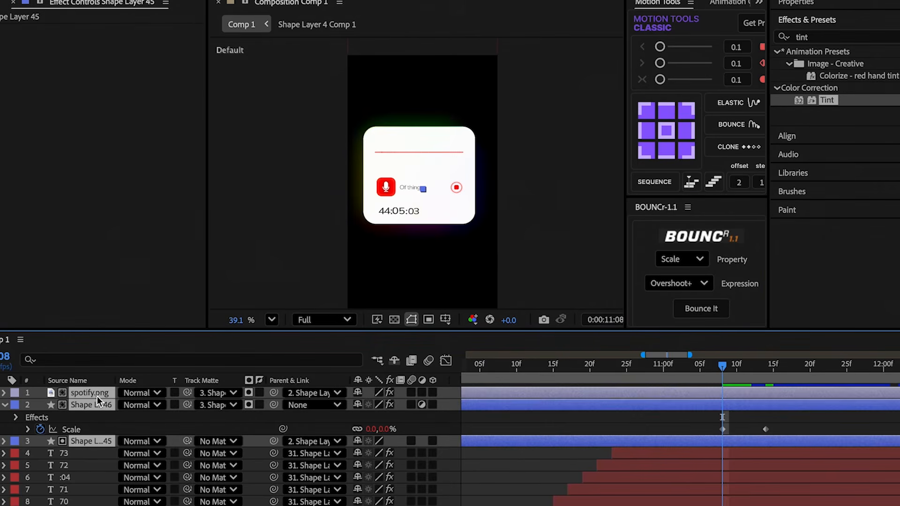
key("t")
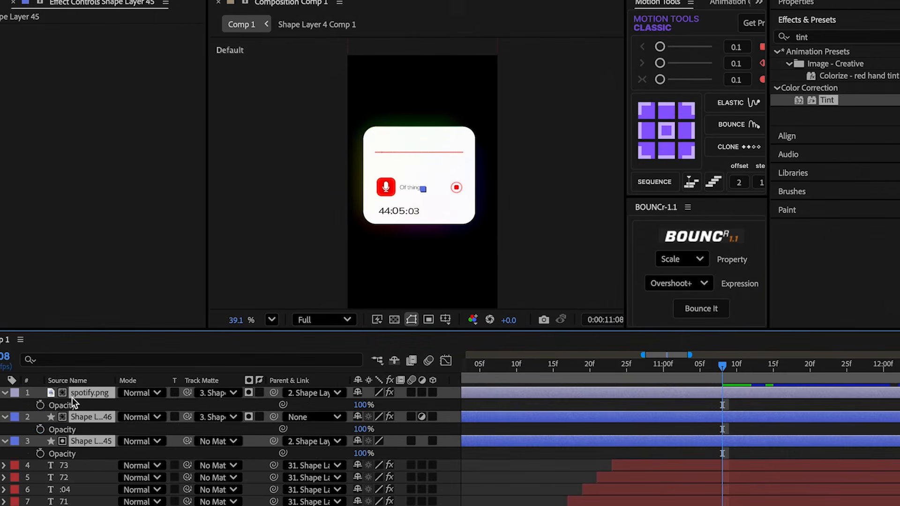
left_click(40, 405)
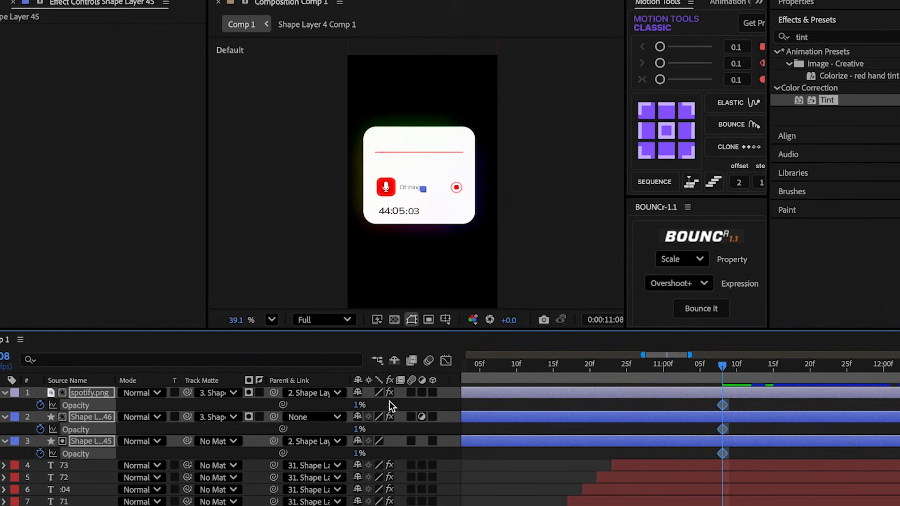
left_click_drag(360, 408, 358, 408)
key("u")
left_click_drag(730, 371, 764, 372)
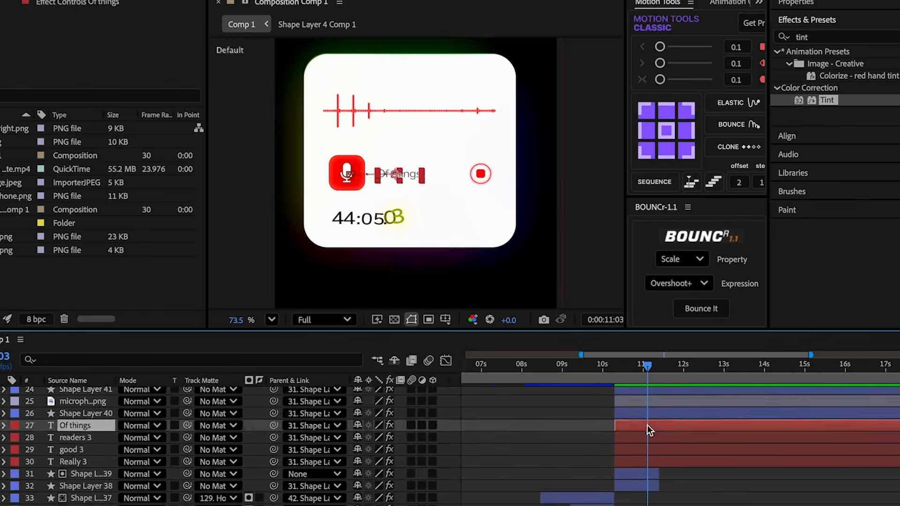
Step: Add Position keyframes at 0:00:11:03 to the Of things text, Shape Layer 40 and the microphone image
key("p")
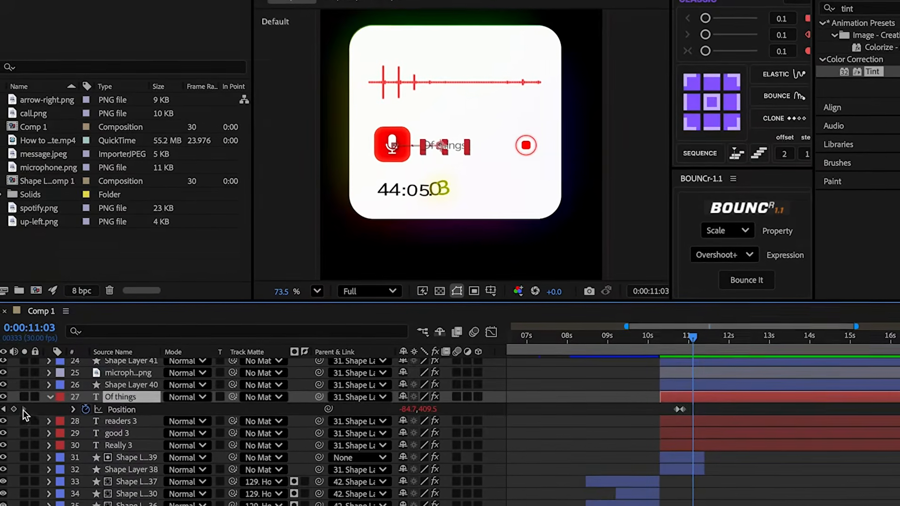
left_click(10, 411)
left_click(133, 382)
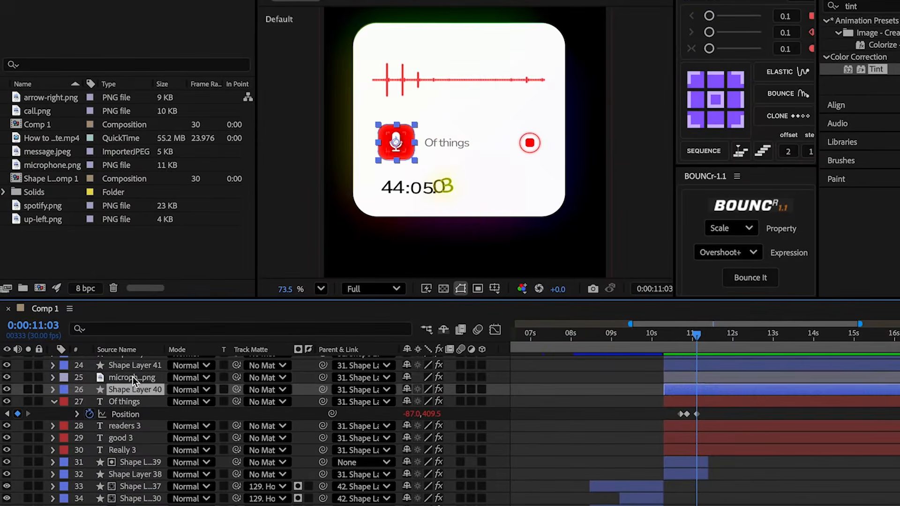
left_click(133, 376, "shift")
key("p")
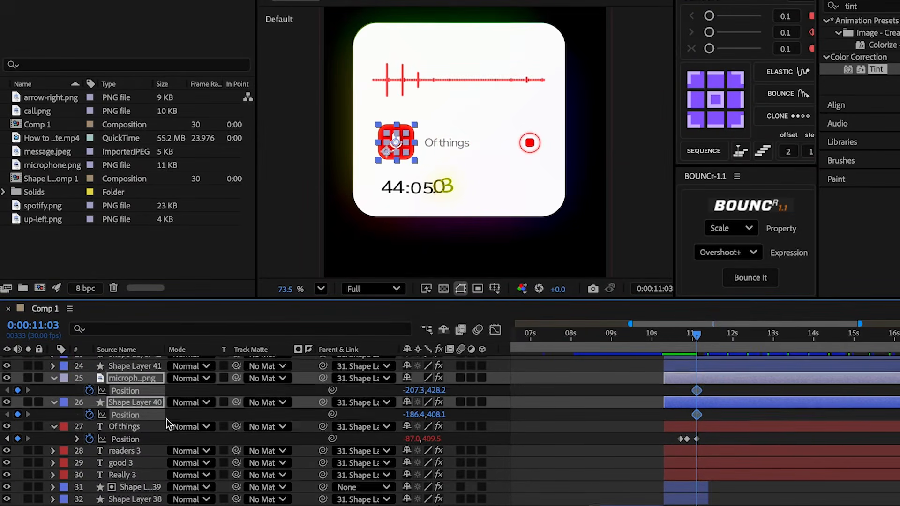
Step: Add Position keyframes at 0:00:11:03 to the stop button's Shape Layer 43 and Shape Layer 44
scroll(188, 428, "up", 3)
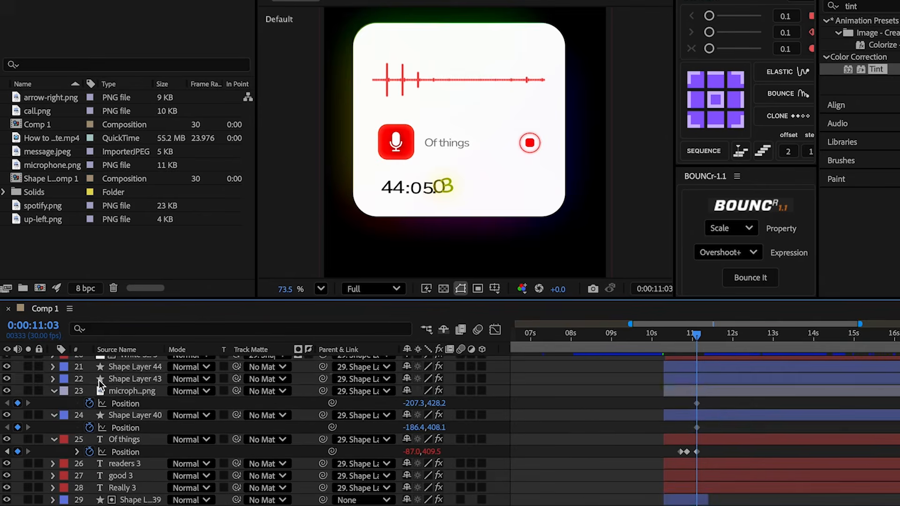
left_click(99, 381)
key("p")
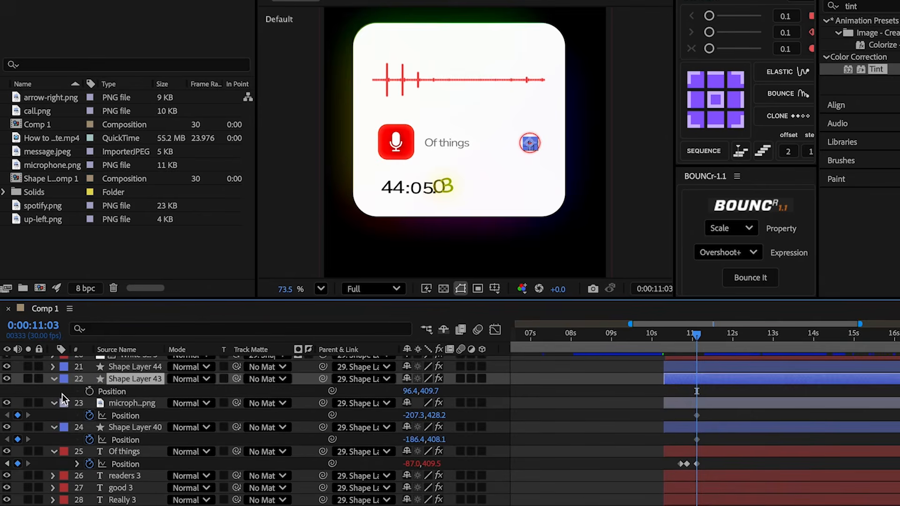
left_click(89, 392)
scroll(282, 429, "up", 3)
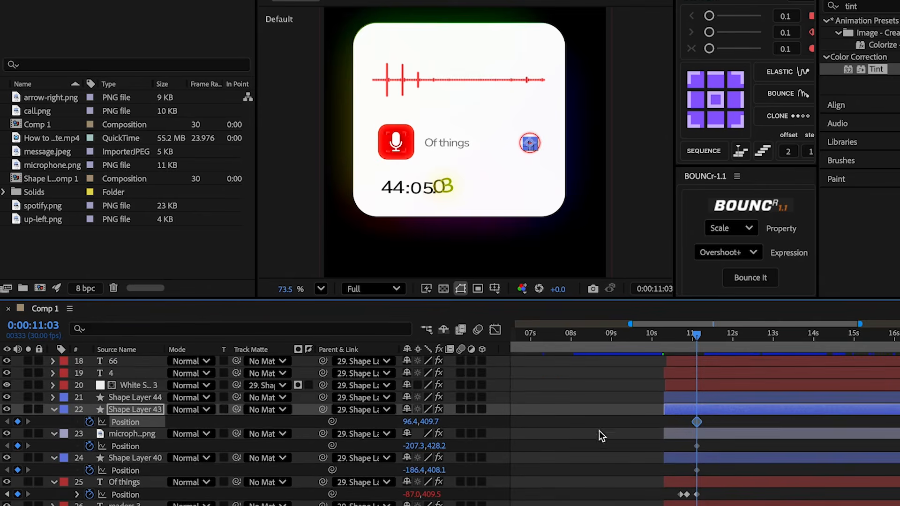
left_click(706, 395)
key("p")
Step: Add a Position keyframe at 0:00:11:03 to the white solid that carries the audio spectrum
scroll(108, 420, "up", 1)
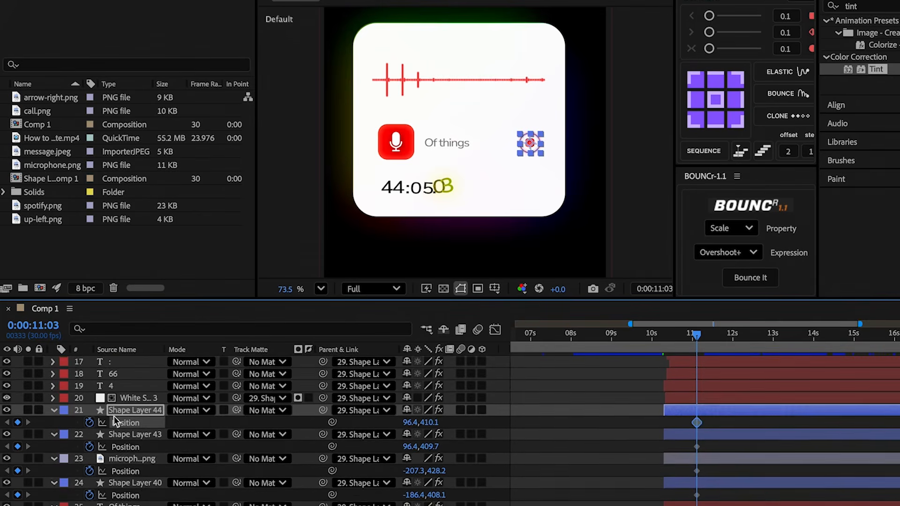
left_click(685, 398)
key("p")
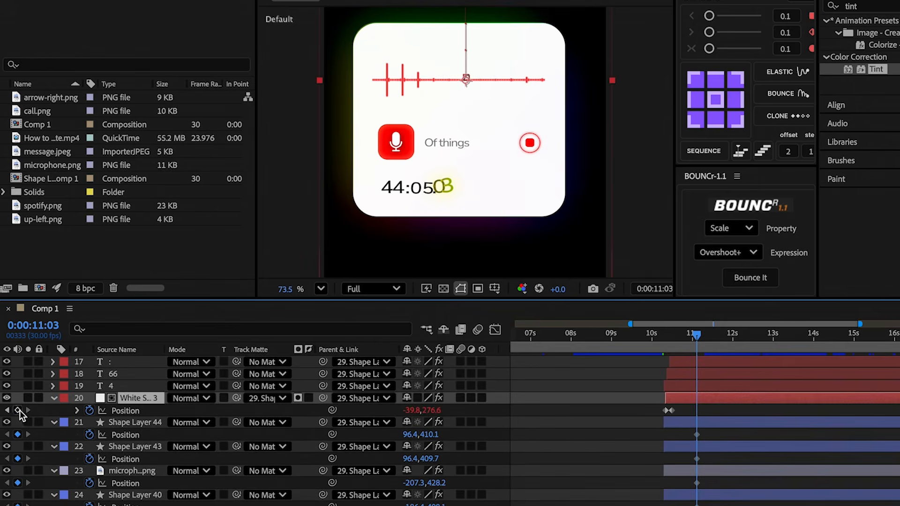
scroll(40, 416, "up", 4)
Step: Add Position keyframes at 0:00:11:03 to all the timer digit text layers
left_click(693, 434)
scroll(696, 426, "up", 2)
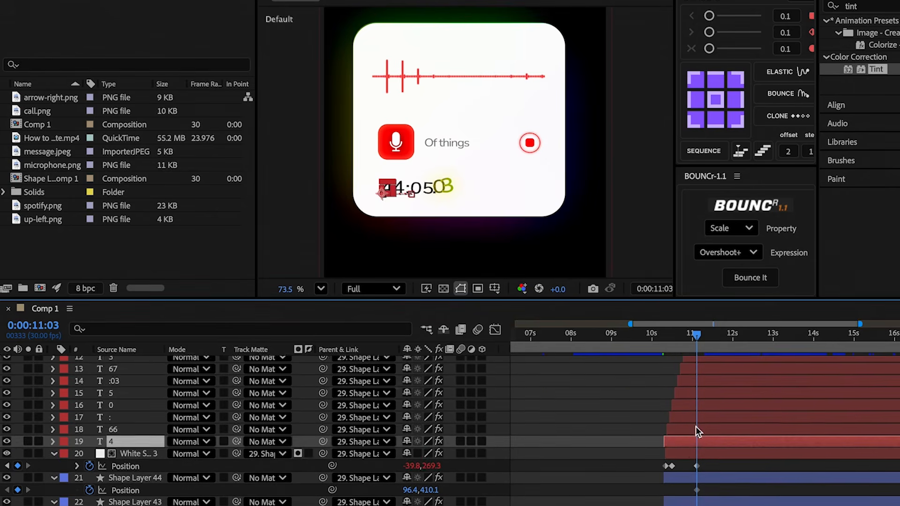
key("ctrl+a")
key("p")
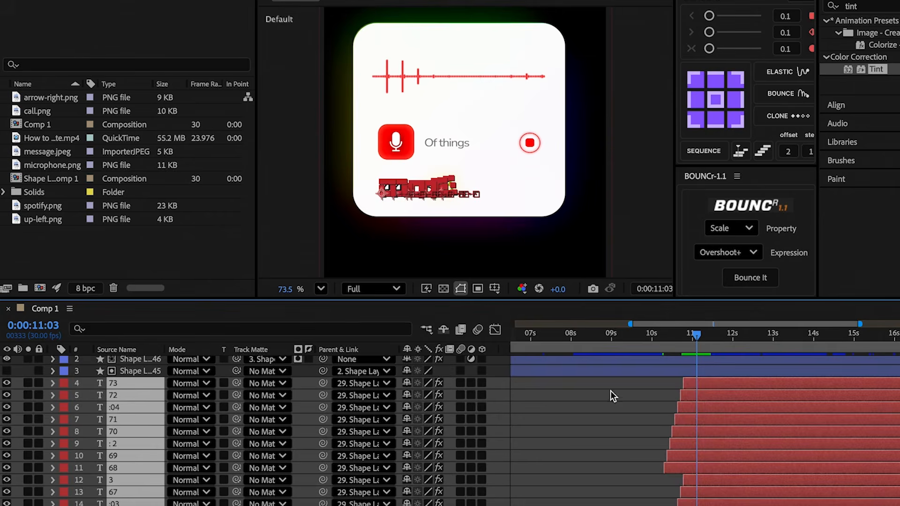
left_click(18, 393)
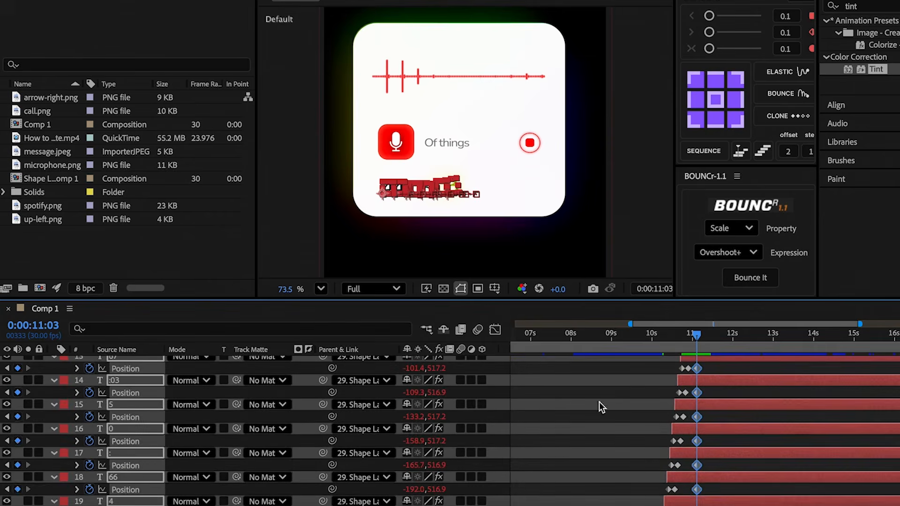
Step: At 0:00:11:09, move the timer digits down to Y 593.9 and the audio spectrum solid up to about Y 161.3
left_click_drag(698, 336, 706, 338)
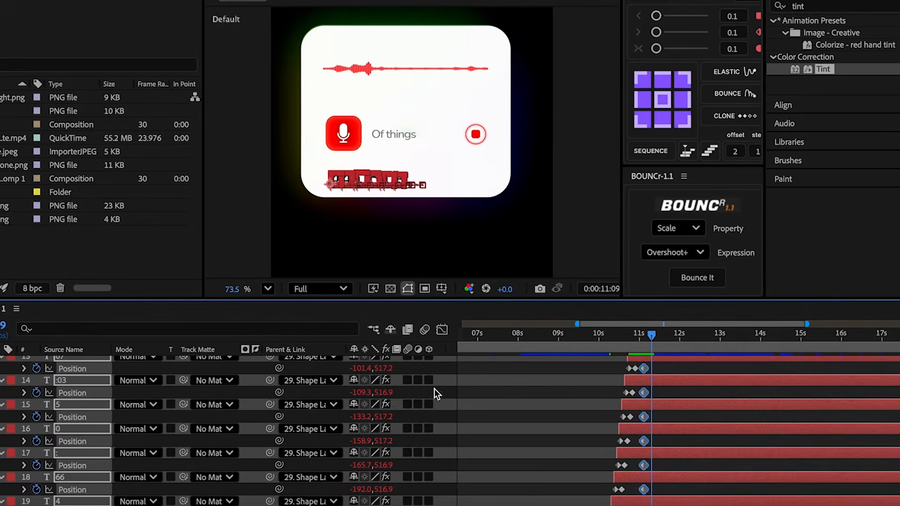
left_click_drag(383, 416, 430, 418)
scroll(450, 462, "down", 6)
scroll(450, 462, "up", 1)
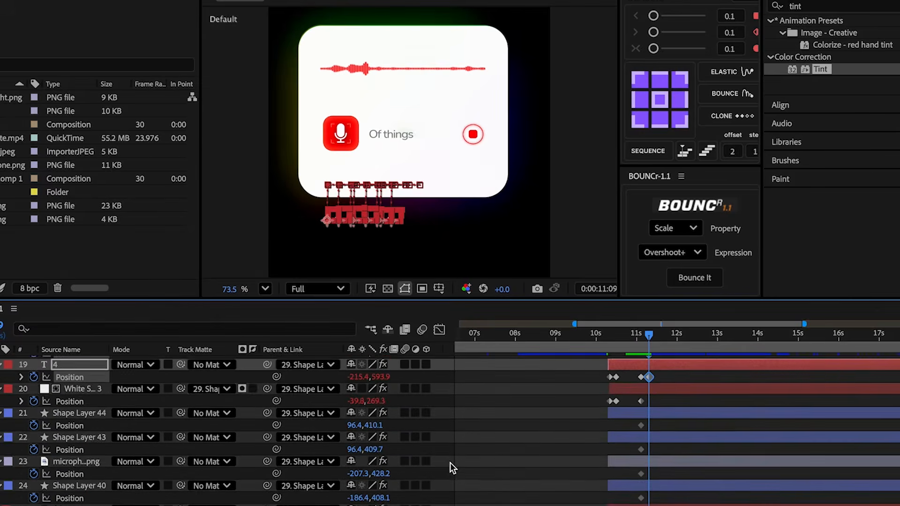
scroll(451, 463, "up", 1)
left_click_drag(379, 406, 294, 411)
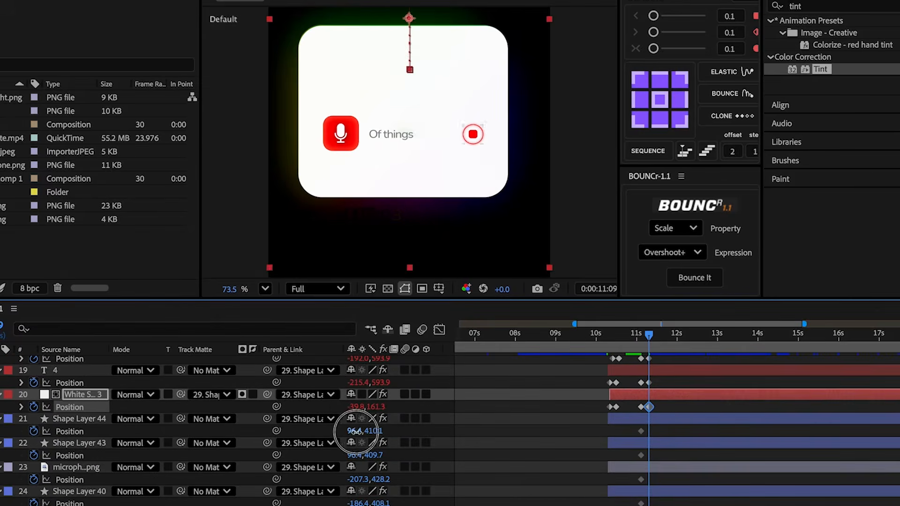
Step: At 0:00:11:09, move the stop button right, the microphone to X -339.3, Shape Layer 40 to X -316.4 and Of things to Y 331.5
left_click_drag(355, 431, 425, 430)
left_click_drag(366, 455, 427, 447)
left_click_drag(356, 479, 266, 477)
left_click_drag(357, 503, 329, 497)
scroll(375, 498, "down", 1)
scroll(486, 464, "down", 3)
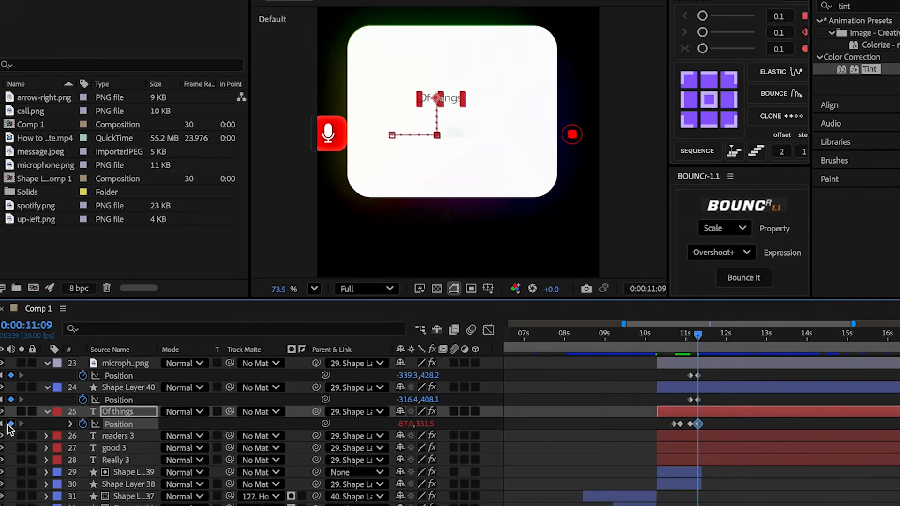
Step: Add 100% Opacity keyframes at 0:00:11:03 to the timer digits, audio spectrum, stop button, microphone, Shape Layer 40 and Of things layers
left_click(6, 426)
scroll(708, 421, "up", 10)
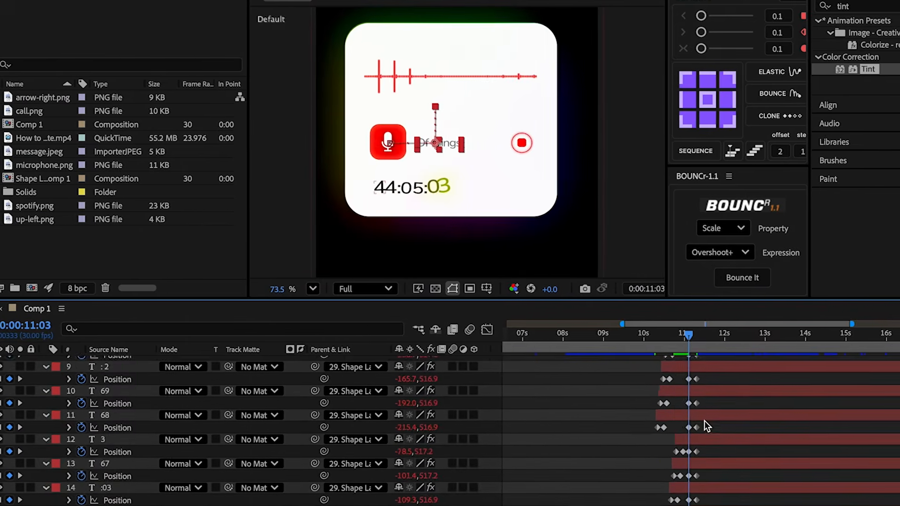
left_click(704, 396, "shift")
scroll(702, 396, "down", 10)
key("alt+shift+t")
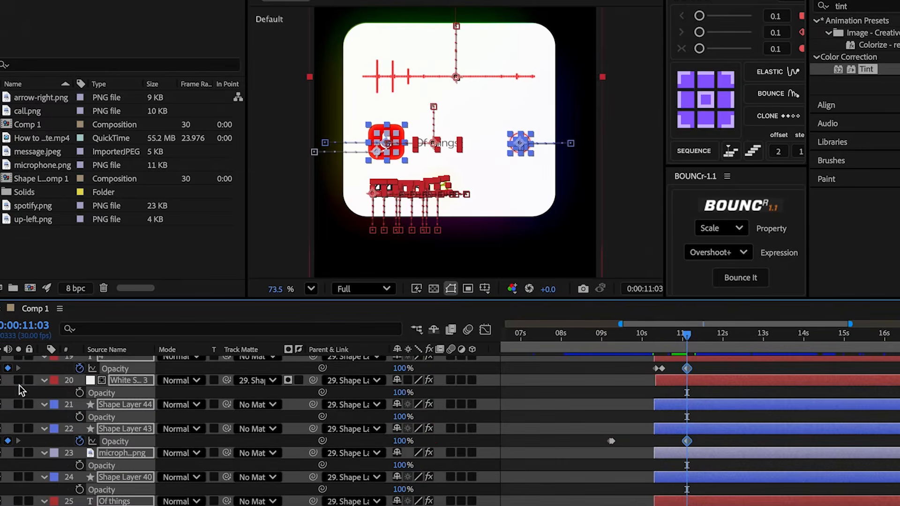
Step: Set the Opacity of these card content layers to 0% at 0:00:11:09 and preview the fade-out
left_click_drag(687, 335, 695, 342)
left_click_drag(398, 393, 266, 395)
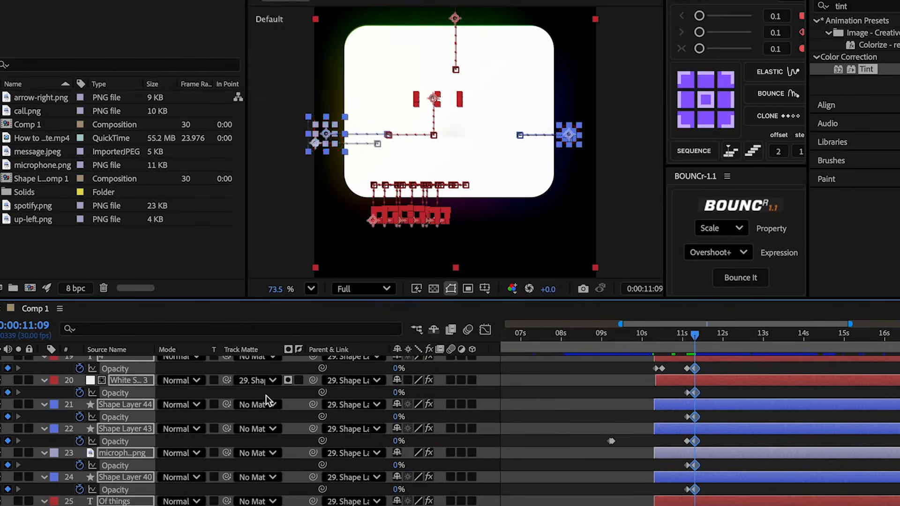
left_click(622, 397)
left_click_drag(666, 337, 678, 338)
key("space")
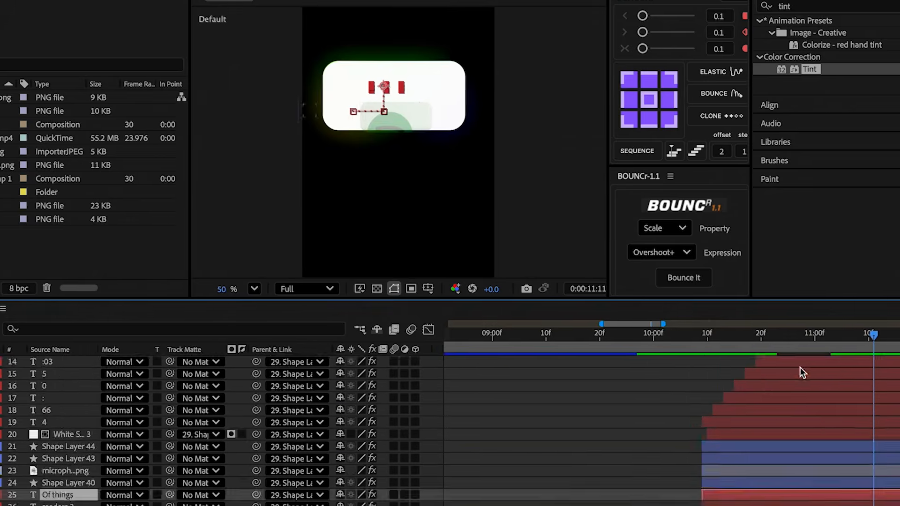
Step: Set Shape Layer 39 as the track matte for all layers from the 73 digit down to Of things
scroll(809, 371, "up", 5)
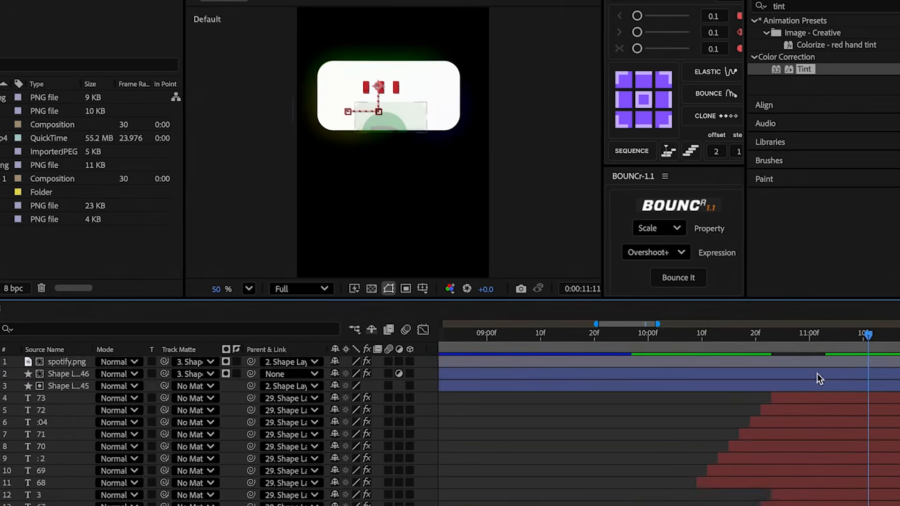
left_click(819, 398, "shift")
scroll(816, 399, "down", 6)
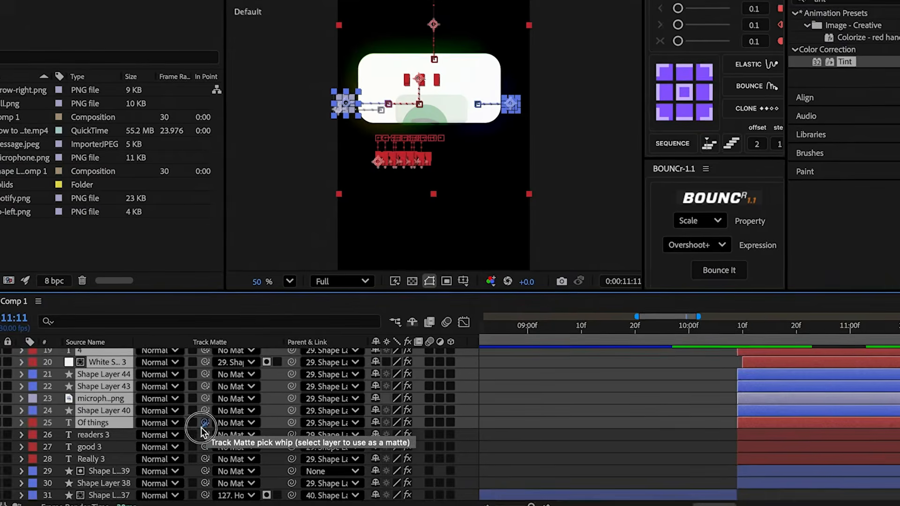
left_click_drag(163, 430, 113, 474)
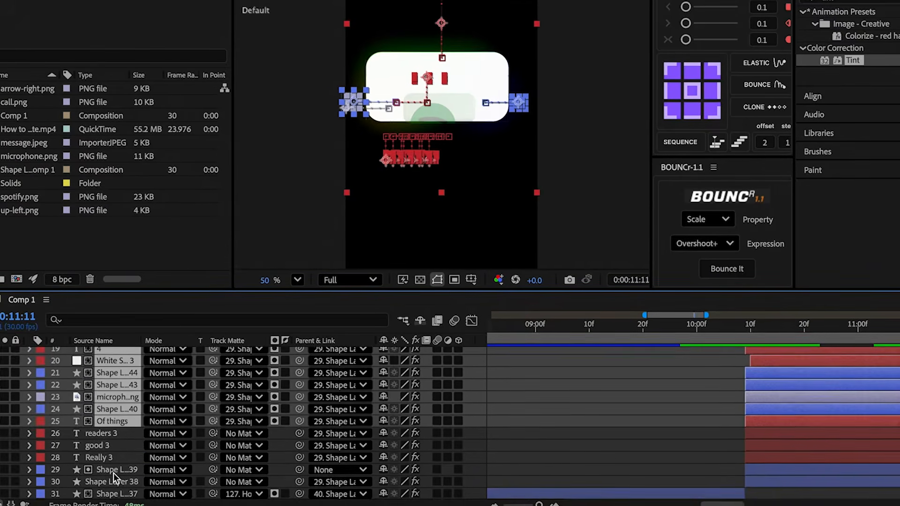
scroll(117, 473, "down", 3)
Step: Trim the ends of the card content layers, from the 73 digit down to Really 3, to 0:00:11:11
key("super+shift+a")
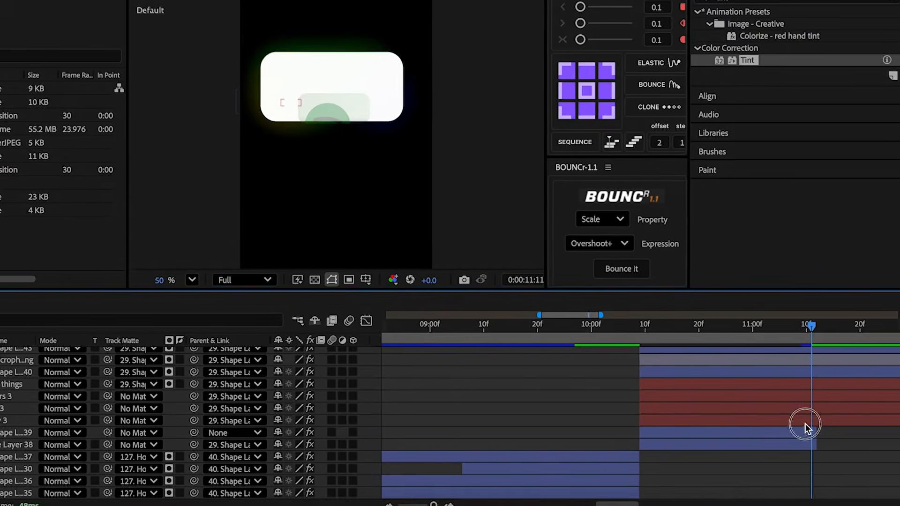
scroll(852, 424, "up", 5)
left_click(798, 392)
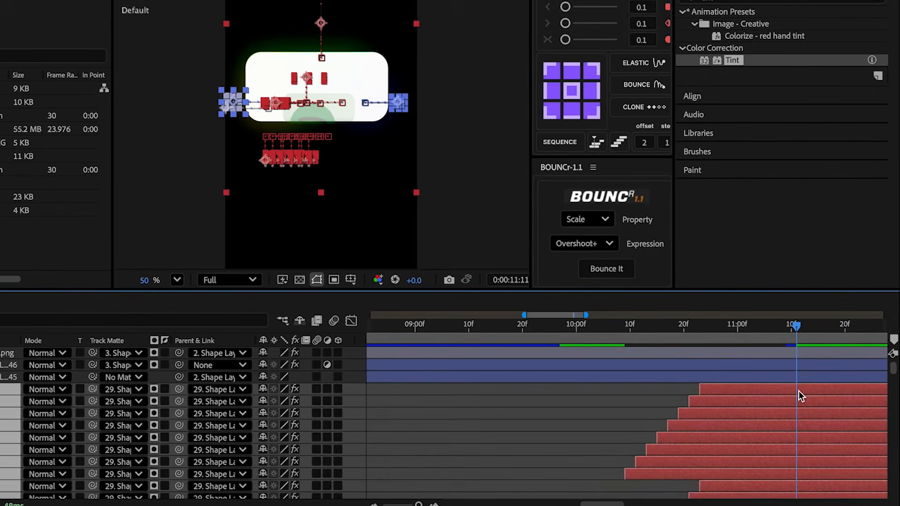
key("F2")
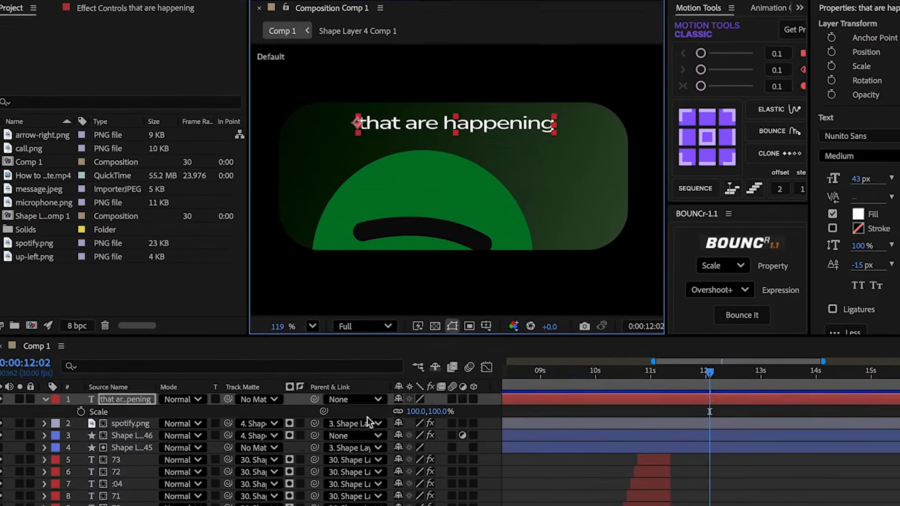
Step: Set the Scale of the "that are happening" text to 100% width and 115% height
key("s")
left_click(440, 396)
type("11")
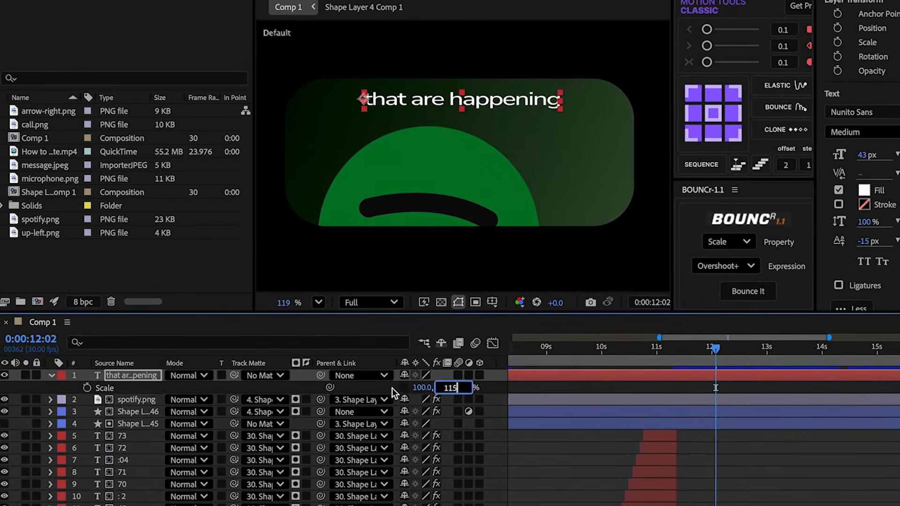
type("5")
key("Return")
left_click(51, 376)
left_click(129, 376)
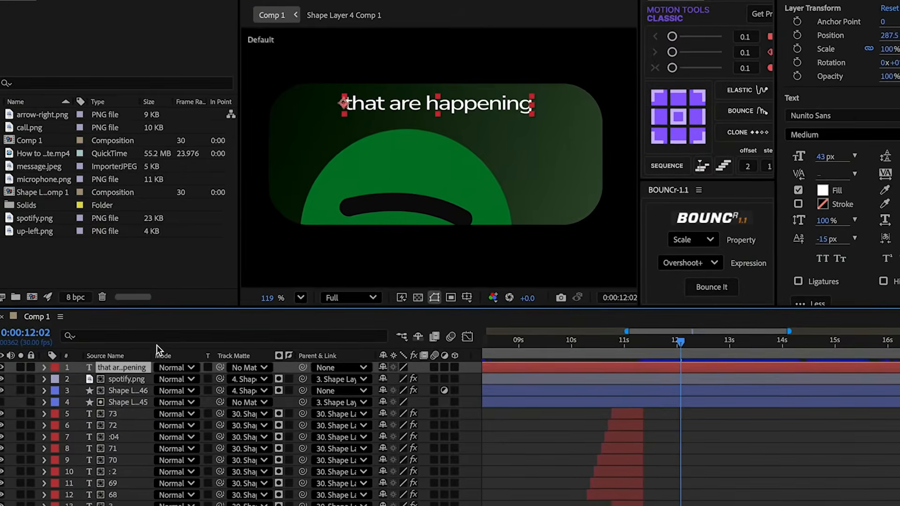
Step: Duplicate the text, cut it down to "that", and paste "are happening" into another copy placed at X 398.5
key("ctrl+d")
double_click(392, 100)
left_click(392, 105)
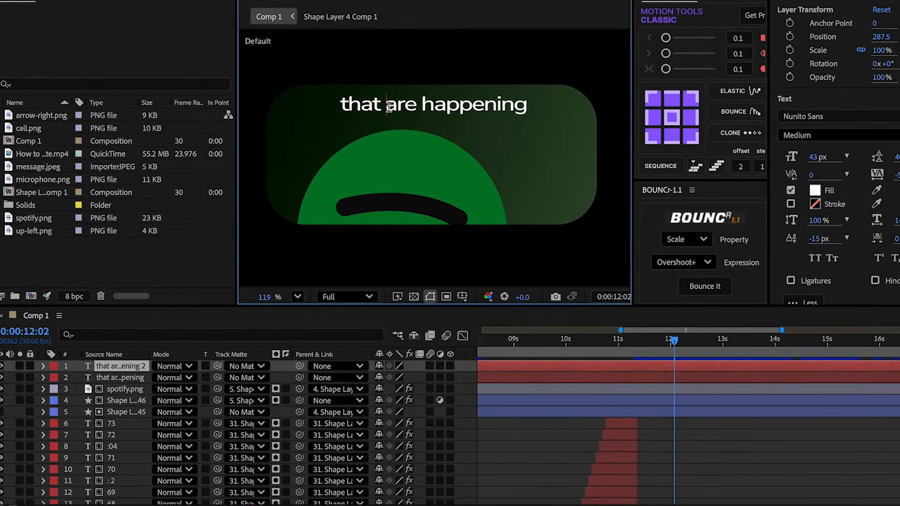
left_click_drag(389, 107, 554, 118)
key("ctrl+x")
left_click(120, 366)
key("ctrl+d")
double_click(120, 366)
key("ctrl+v")
key("p")
left_click_drag(391, 378, 460, 377)
Step: Split off "happening" into its own text layer at X 487.5, leaving "are" in the second layer
left_click_drag(423, 105, 615, 113)
key("ctrl+x")
left_click(143, 367)
key("ctrl+d")
double_click(143, 367)
key("ctrl+v")
key("p")
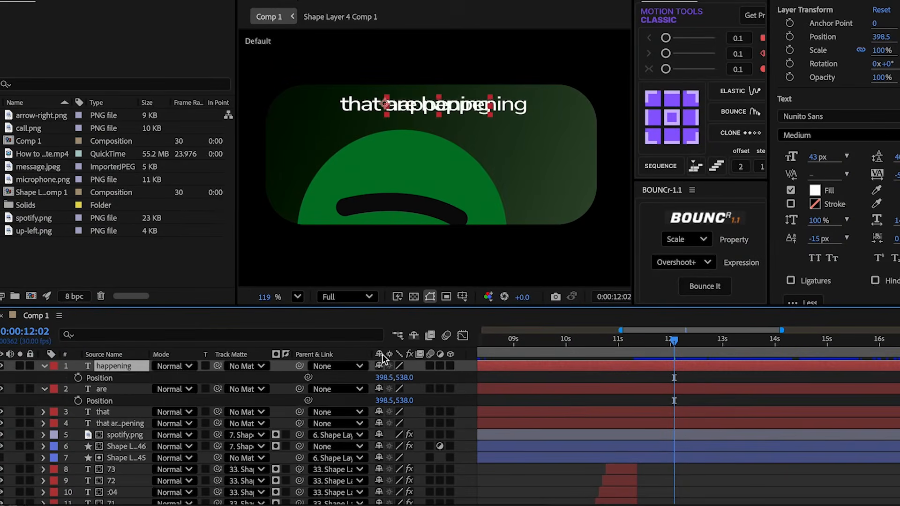
left_click_drag(383, 378, 439, 371)
Step: Delete the original "that are happening" text layer and collapse the revealed layer properties
left_click(531, 419)
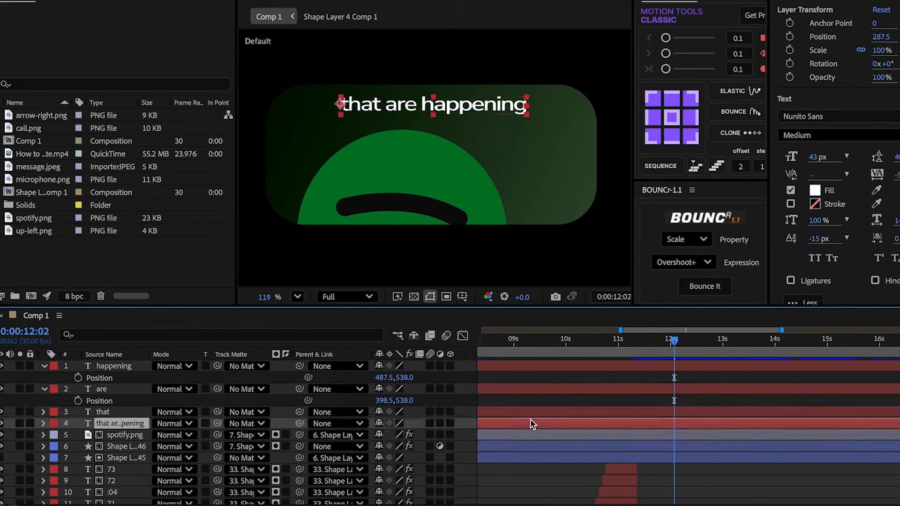
key("Delete")
key("u")
Step: Centre the anchor points of the happening, are and that text layers
left_click(625, 390)
left_click(623, 366, "shift")
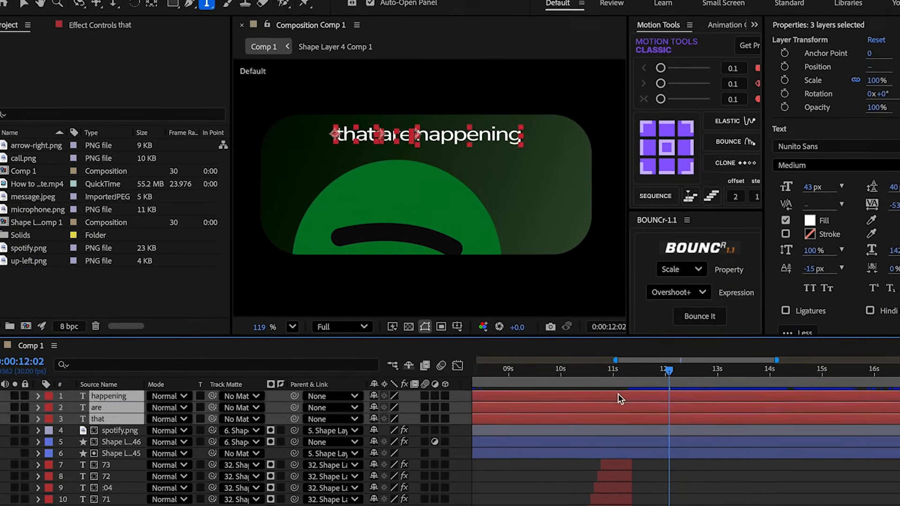
left_click(672, 117)
key("v")
Step: Add Position keyframes at 0:00:11:19 to the three word layers
left_click(645, 381)
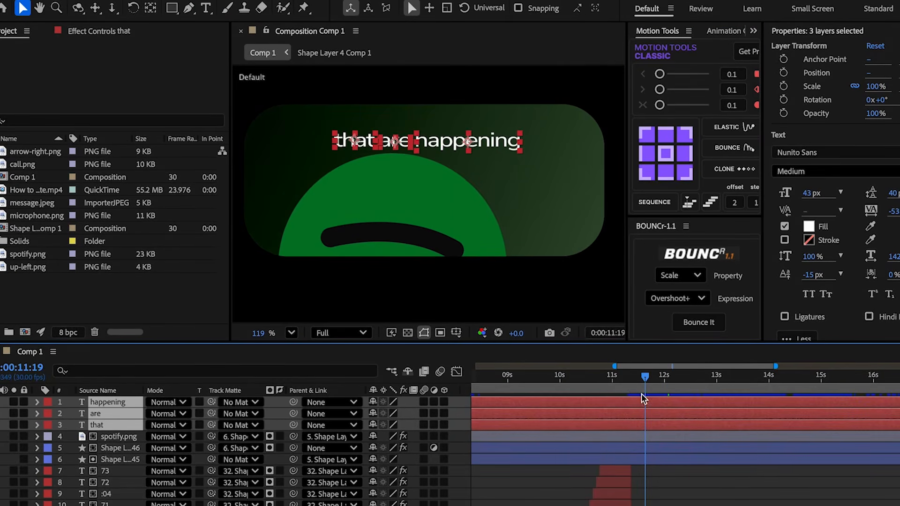
key("s")
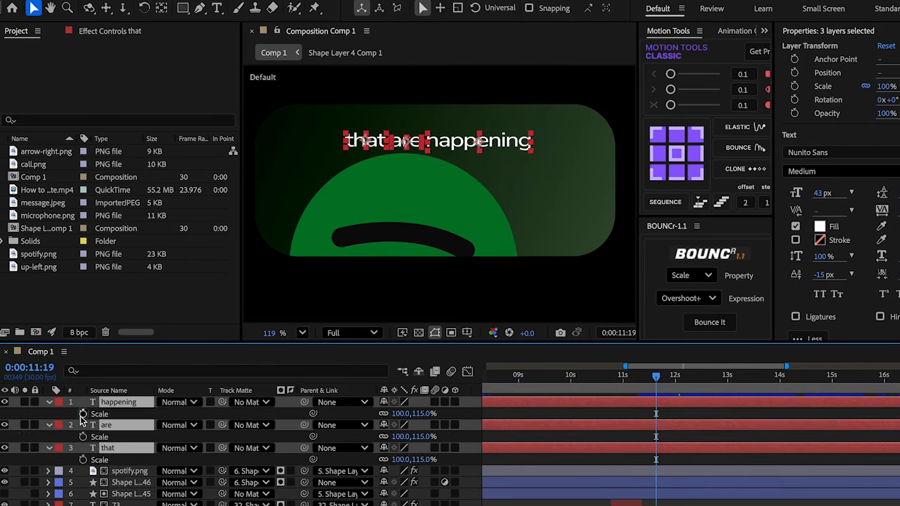
key("alt+shift+p")
Step: At 0:00:11:13, move that left to X 82.5, are up to Y 343.1 and happening right to X 897.6
left_click_drag(658, 382, 648, 379)
left_click(577, 409)
left_click_drag(389, 466, 239, 476)
left_click_drag(413, 437, 309, 448)
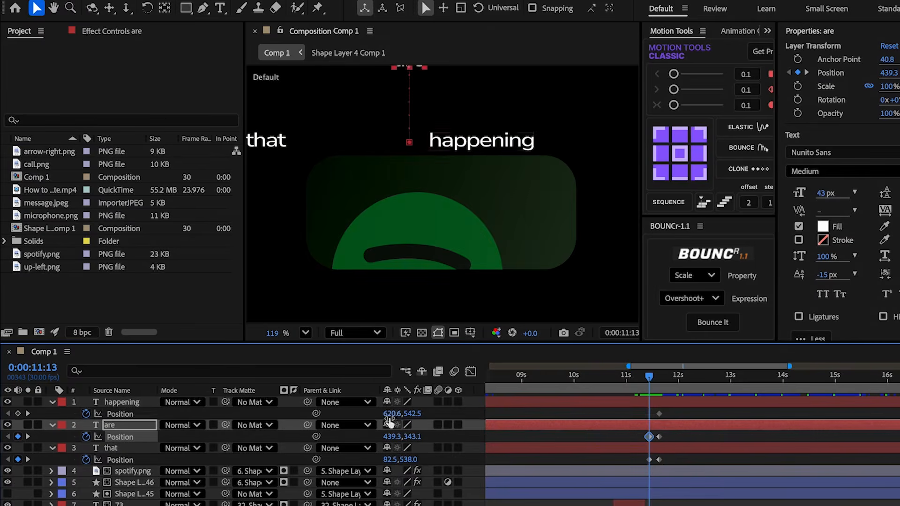
left_click_drag(389, 414, 564, 415)
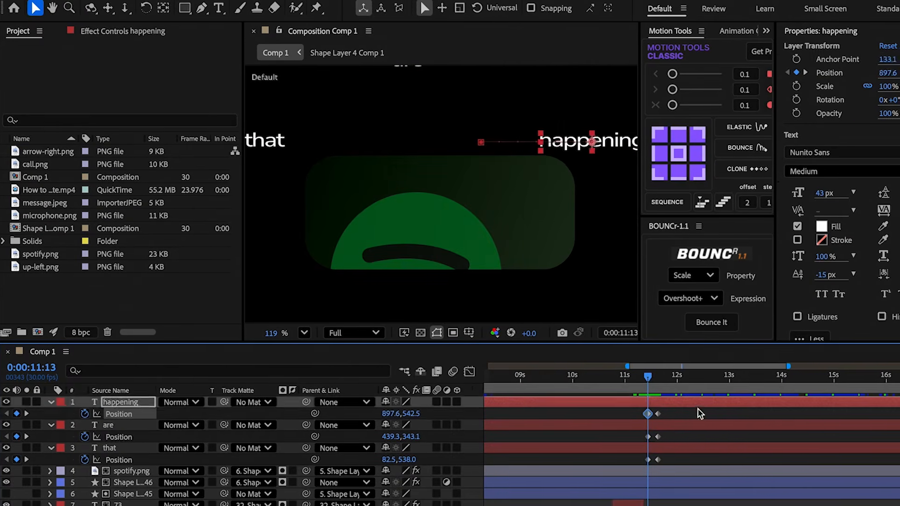
Step: Apply the BOUNCr Overshoot+ expression to the three words' Position and use Shape Layer 45 as their track matte
left_click_drag(689, 408, 612, 476)
left_click(694, 276)
left_click(646, 291)
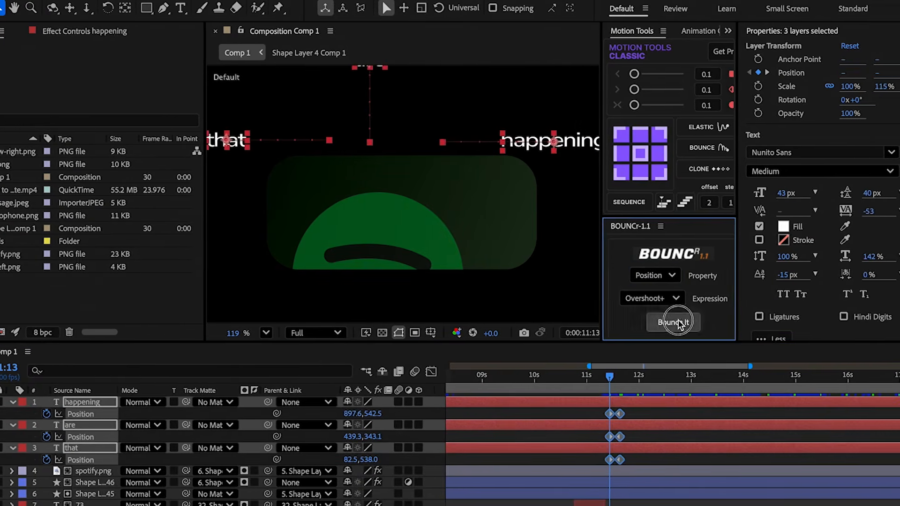
left_click(676, 322)
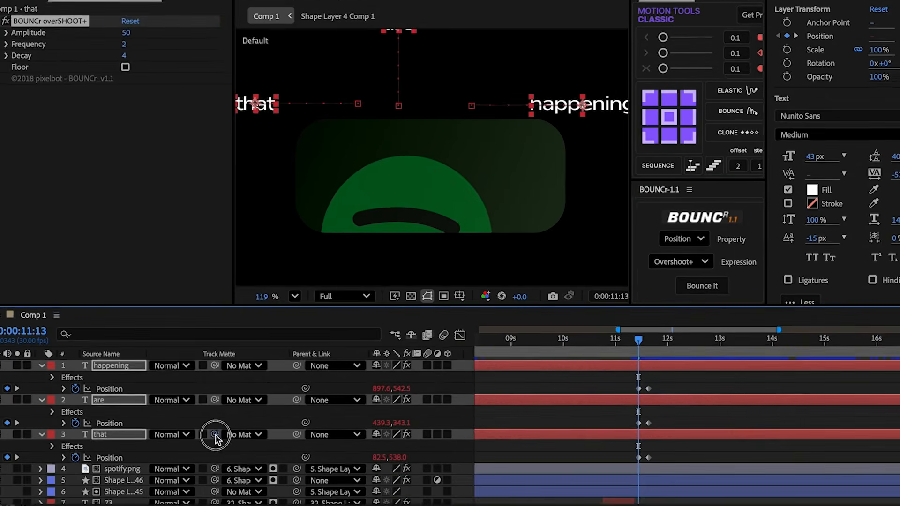
left_click_drag(205, 449, 151, 484)
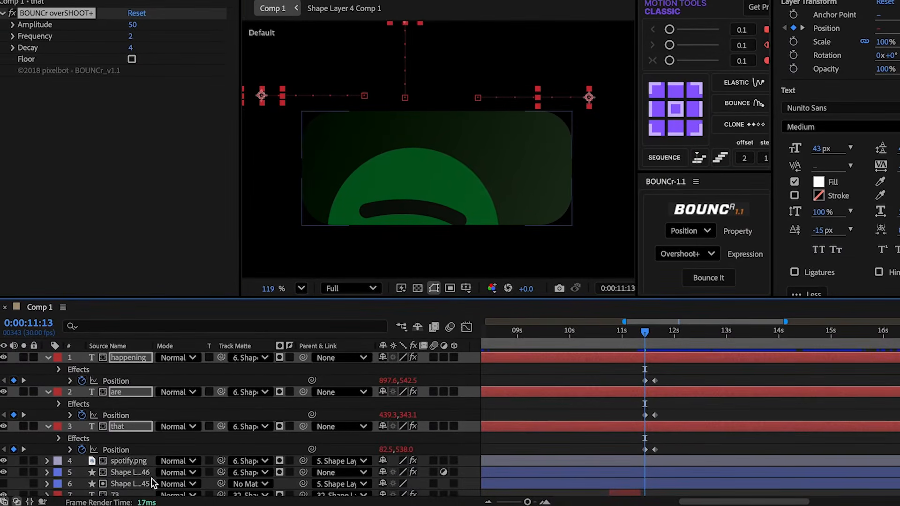
Step: Keyframe the three words' Opacity at 0% at 0:00:11:13 and go to their next Position keyframe
key("t")
key("alt+shift+t")
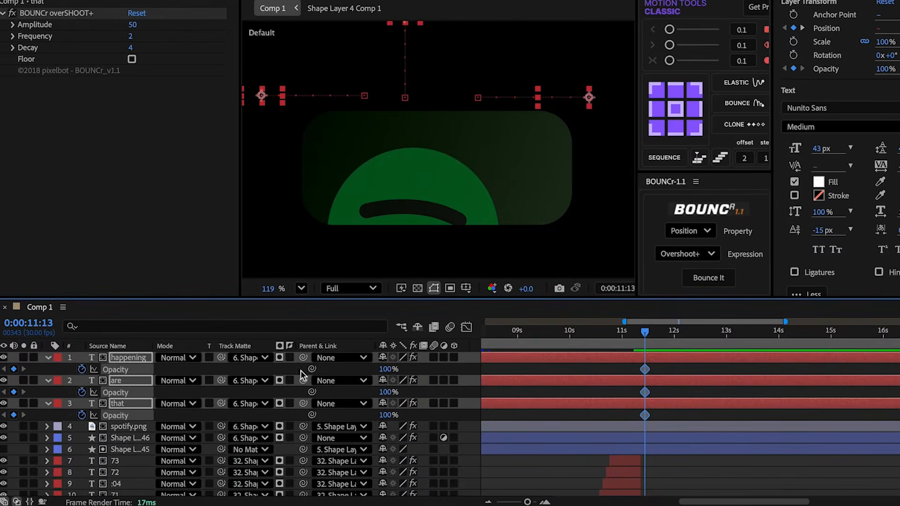
key("u")
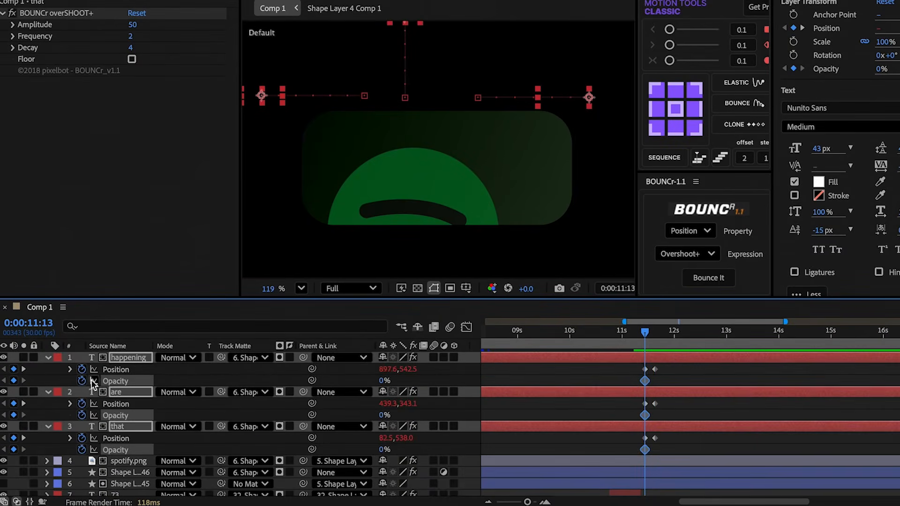
left_click(24, 370)
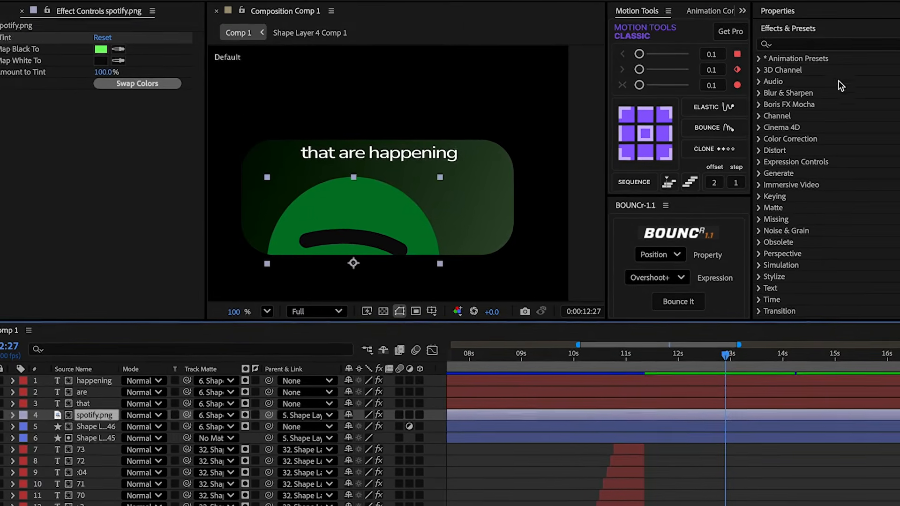
Step: Apply the Glow effect to spotify.png and set its Glow Colors to A & B Colors, both bright green
left_click(806, 45)
type("glow")
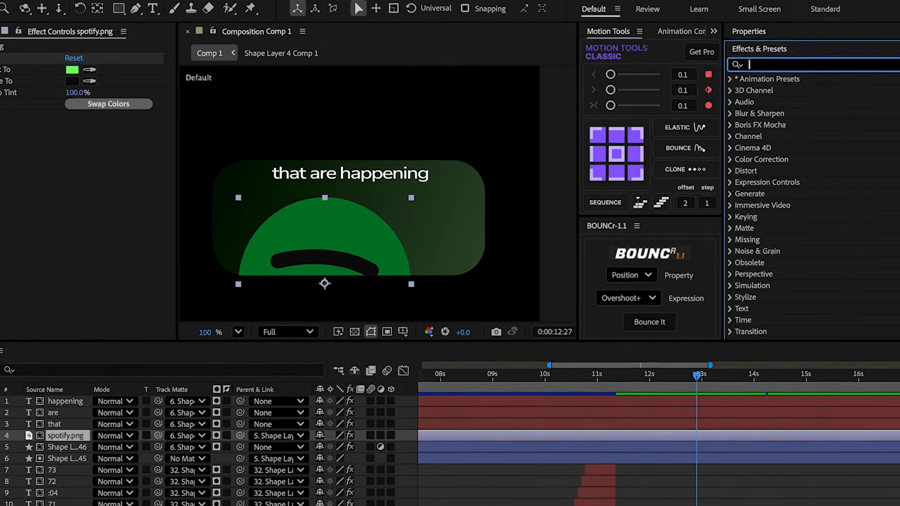
double_click(814, 129)
left_click(94, 199)
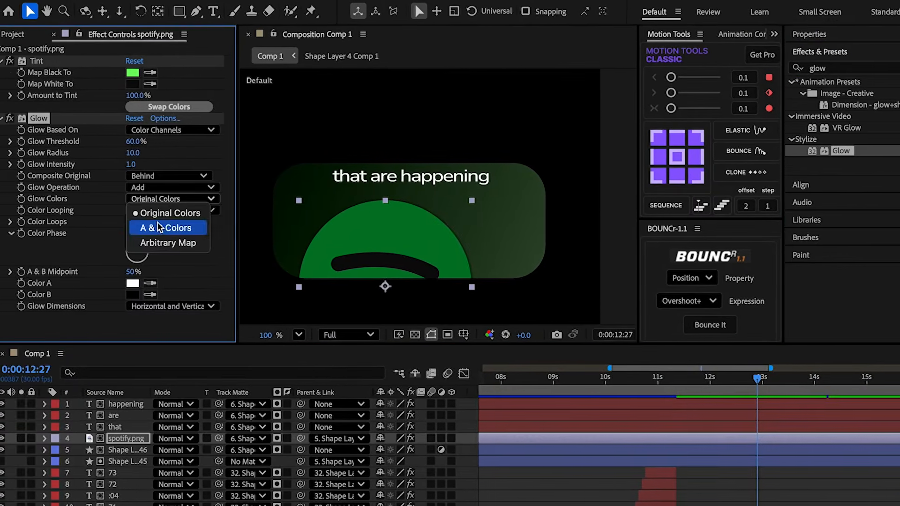
left_click(91, 221)
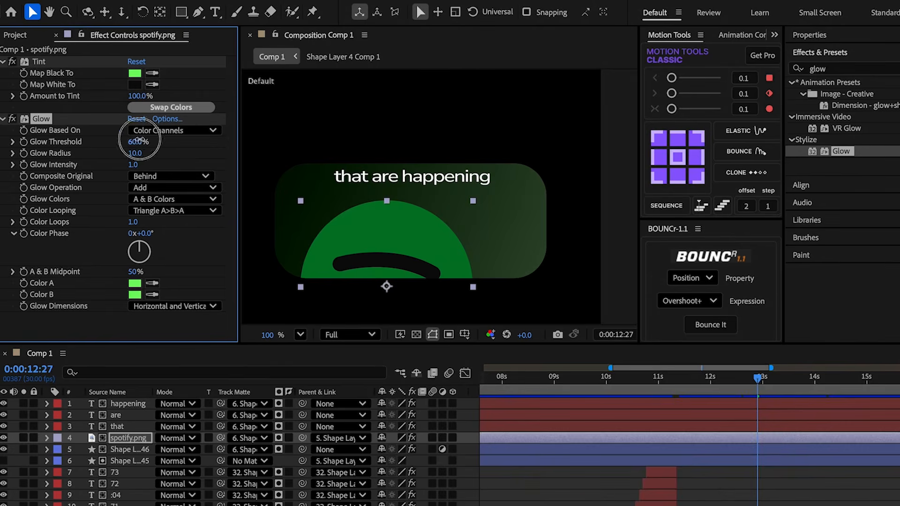
Step: Set the Spotify logo's Glow Threshold to 0% and its Glow Intensity to 0.1
left_click_drag(139, 141, 3, 154)
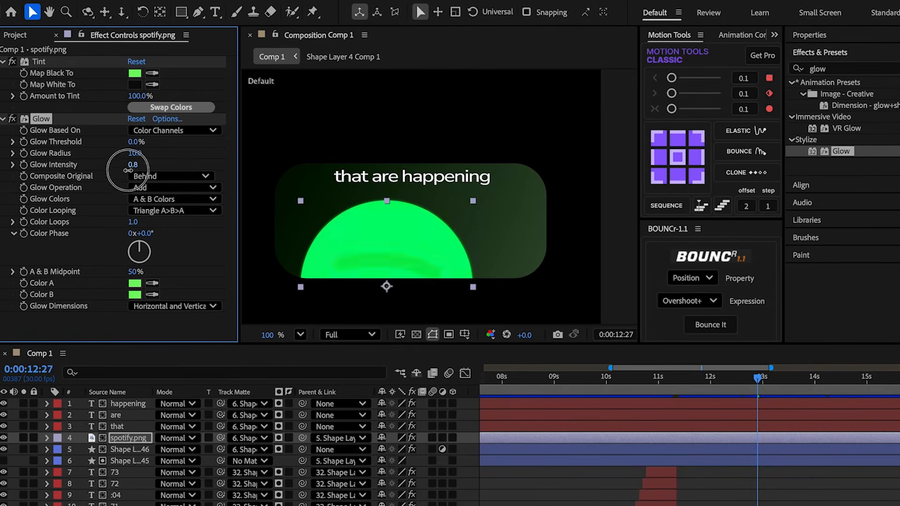
mouse_move(128, 171)
left_mouse_down()
mouse_move(94, 180)
mouse_move(134, 169)
left_mouse_up()
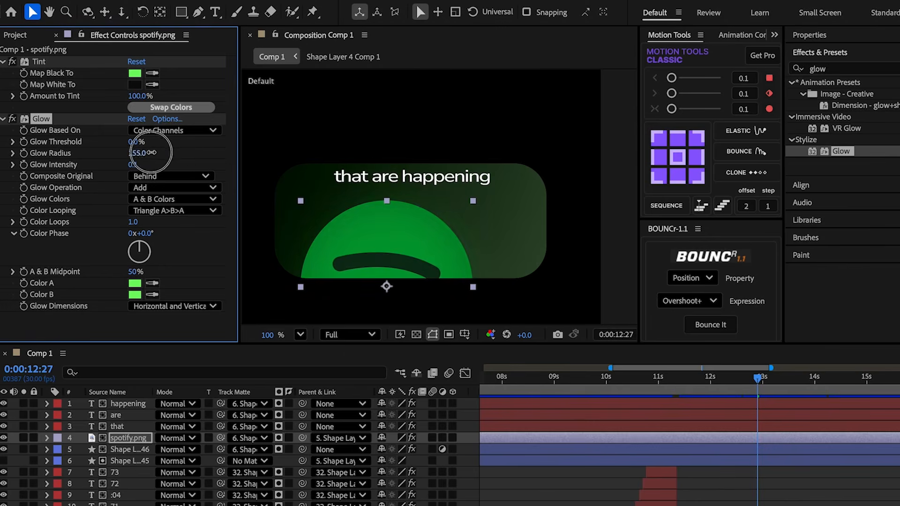
Step: Add a Drop Shadow layer style to the spotify.png layer and set its size to 79
right_click(127, 438)
mouse_move(167, 318)
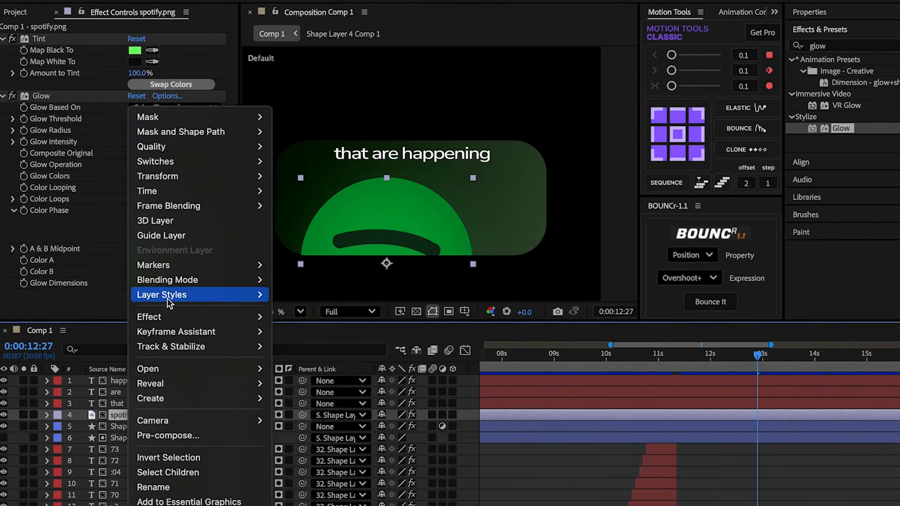
left_click(306, 341)
left_click_drag(384, 443, 436, 444)
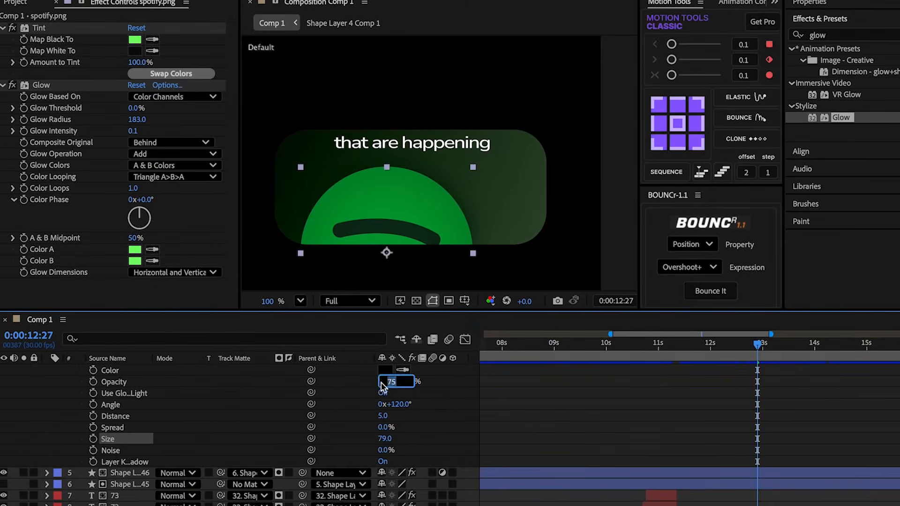
scroll(556, 399, "up", 5)
left_click(47, 405)
Step: At 0:00:11:28, set the anchor point of the spotify.png layer to its bottom-right corner
left_click(707, 344)
left_click(700, 407)
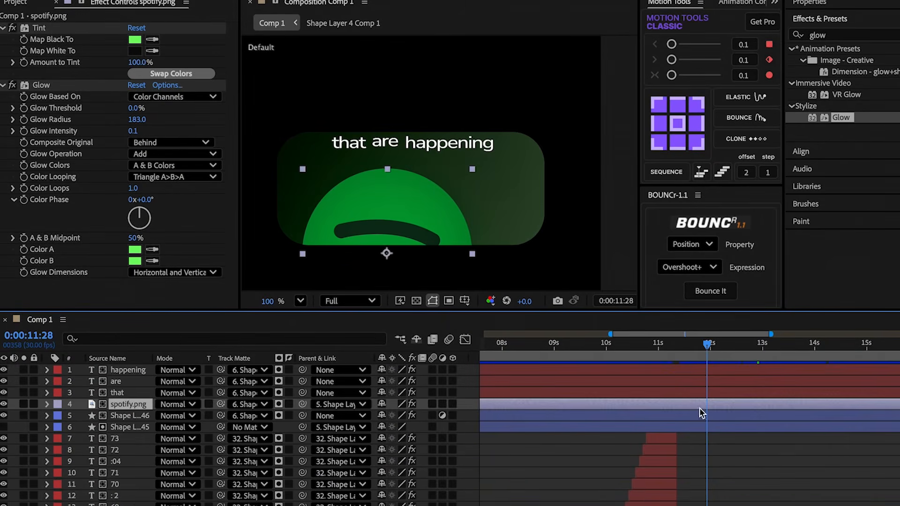
left_click(697, 142)
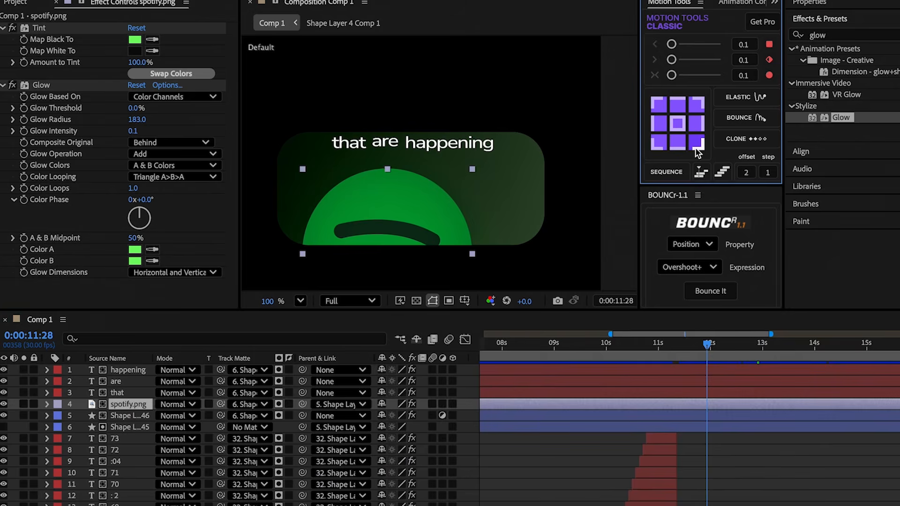
Step: Keyframe the rotation of spotify.png from 0° at 0:00:11:28 to 127° at 0:00:13:02
key("r")
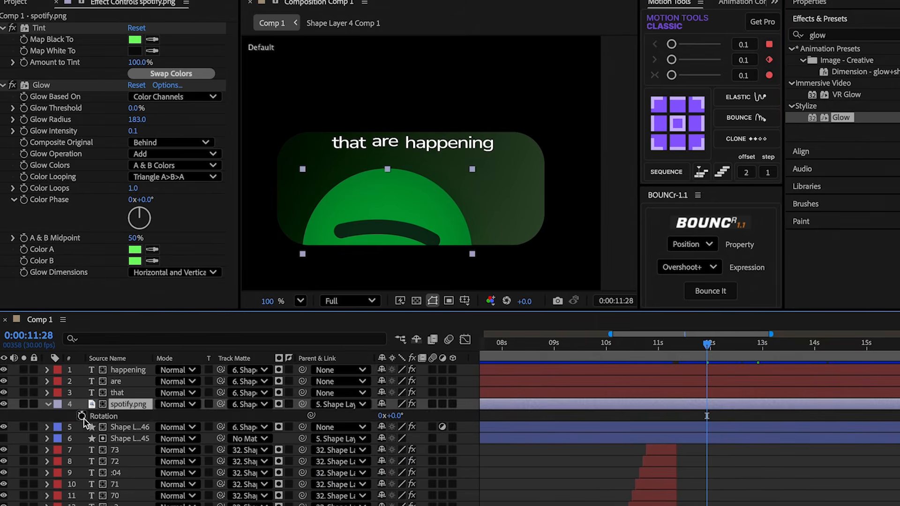
left_click_drag(726, 355, 767, 355)
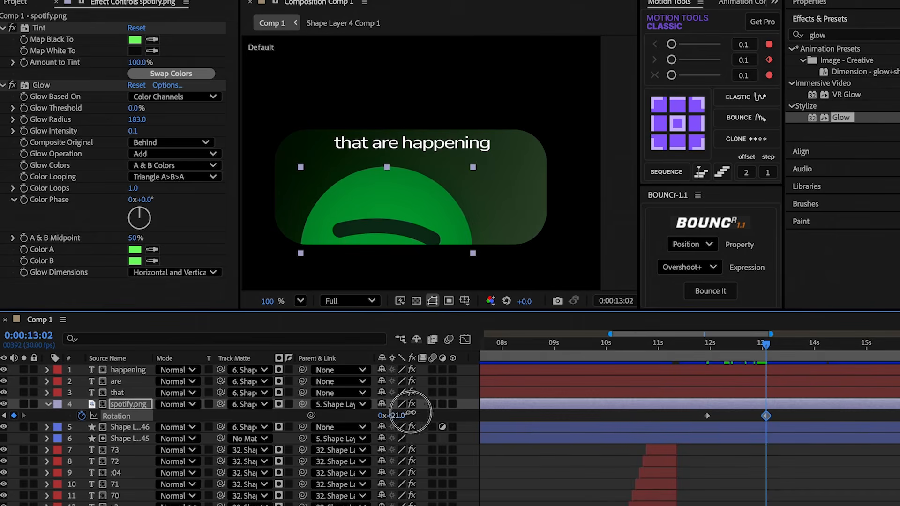
left_click_drag(410, 412, 474, 409)
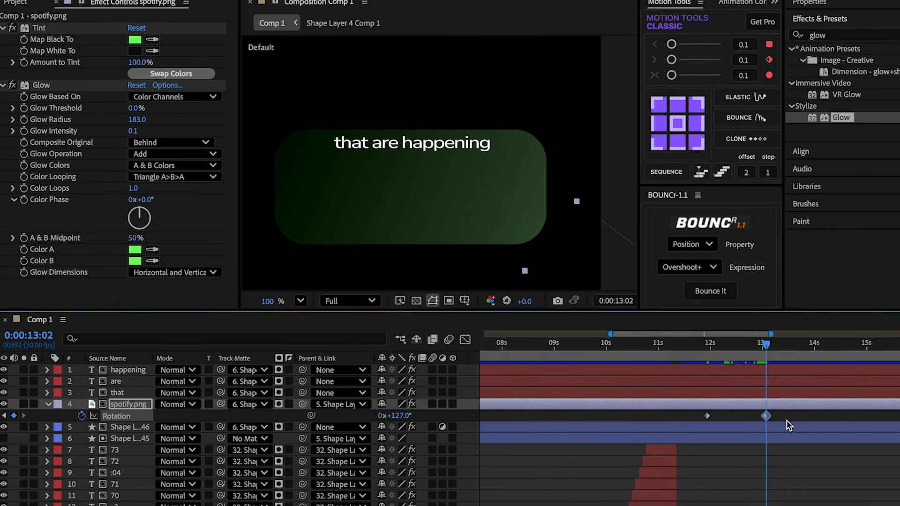
Step: Easy-ease both spotify.png rotation keyframes and shape the speed graph to peak early and slow down gradually
left_click_drag(781, 412, 682, 416)
left_click(465, 339)
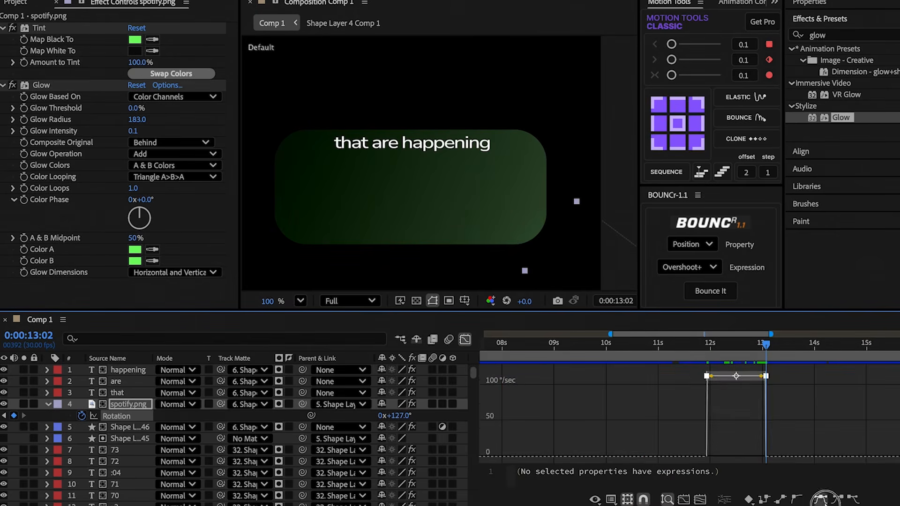
left_click(822, 500)
left_click_drag(759, 454, 736, 455)
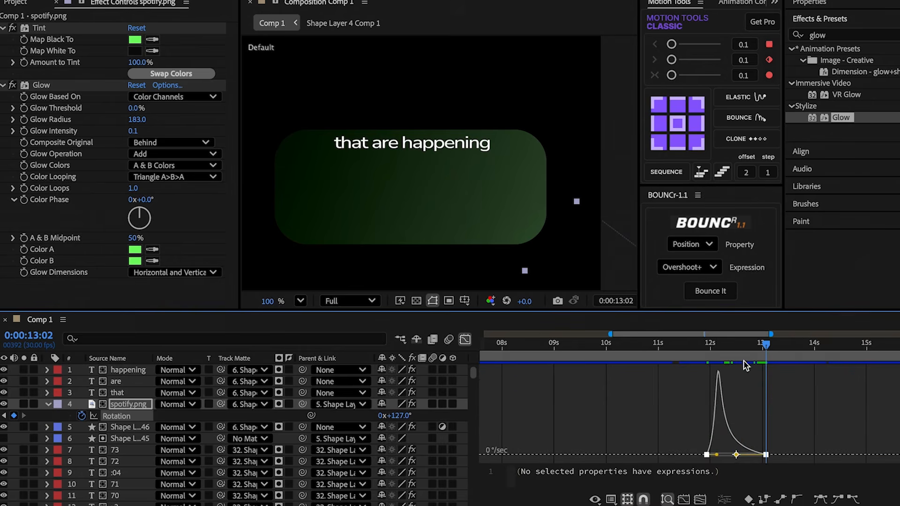
Step: Add rectangle Size and Position keyframes to Shape Layer 46 at 0:00:11:28
key("j")
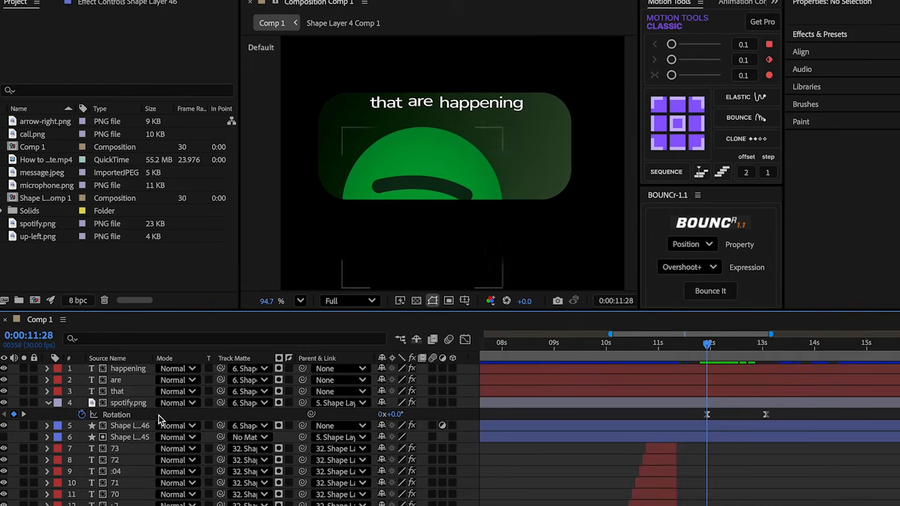
left_click(47, 426)
scroll(55, 441, "down", 2)
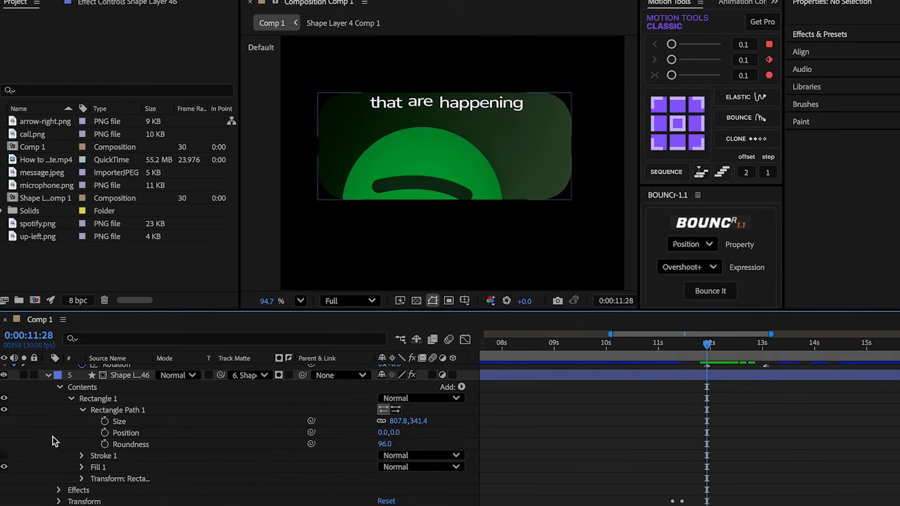
left_click(103, 422)
key("p")
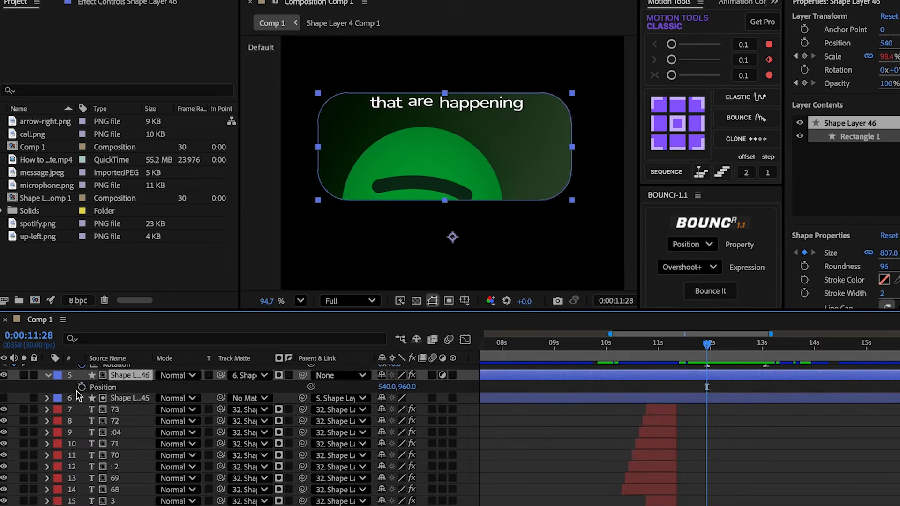
key("u")
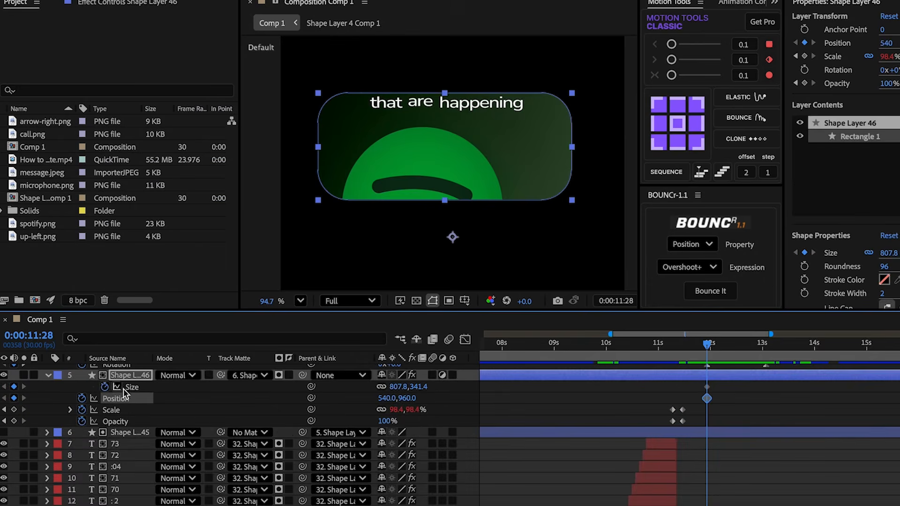
Step: Link the rectangle path size of Shape Layer 45 to the Size property of Shape Layer 46
left_click(47, 433)
left_click(60, 445)
left_click(72, 456)
left_click(83, 468)
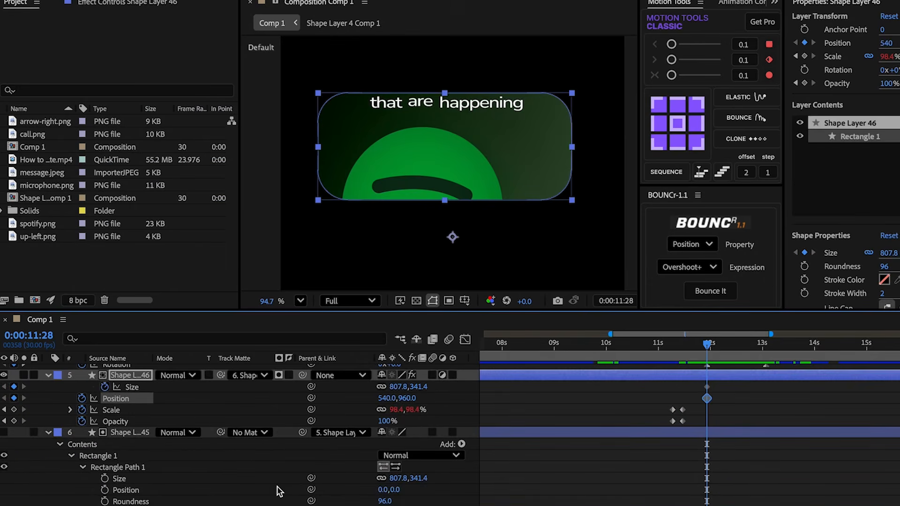
left_click_drag(230, 436, 162, 389)
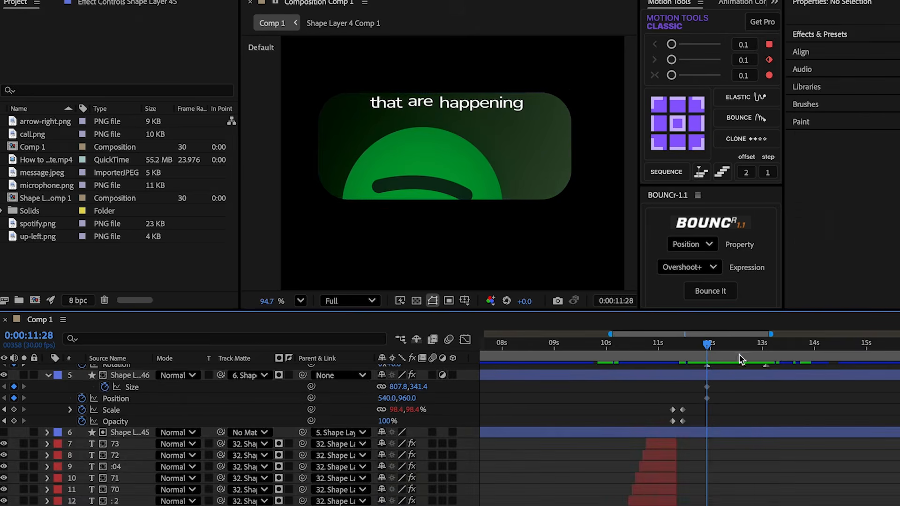
Step: At 0:00:13:02, set Shape Layer 46's rectangle size to 807.8 by 626.4 and its position to 547, 812
left_click(754, 355)
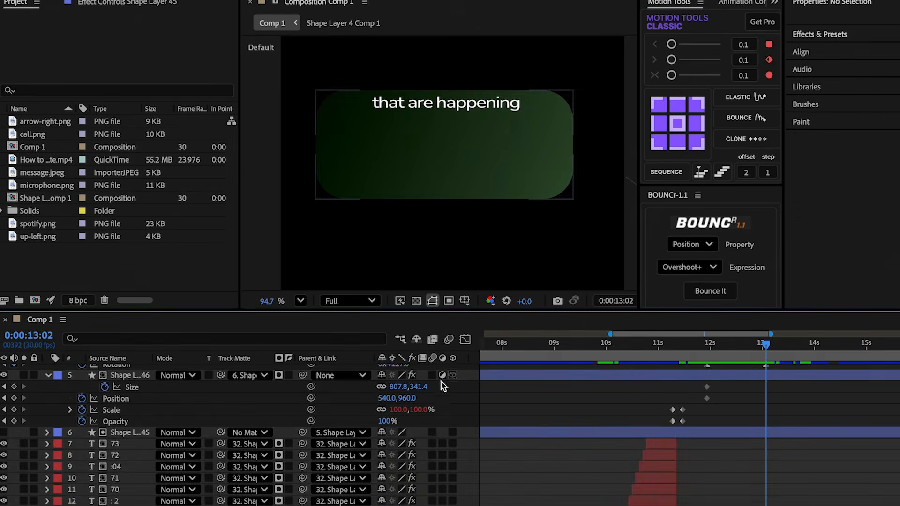
scroll(436, 265, "down", 2)
left_click_drag(418, 386, 310, 399)
left_click(722, 366)
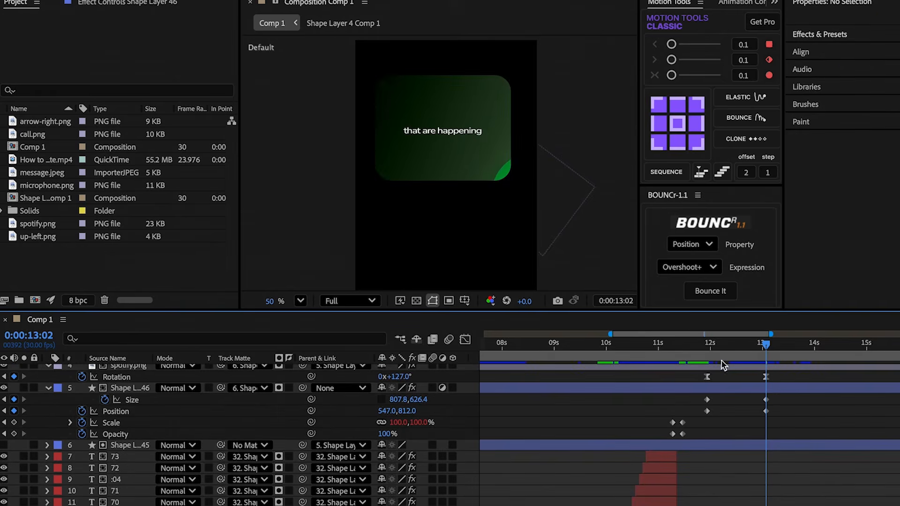
Step: Keyframe the positions of the "that", "are" and "happening" layers at 0:00:11:28 and raise them to Y about 275 at 0:00:13:02
left_click(4, 400)
scroll(549, 402, "up", 3)
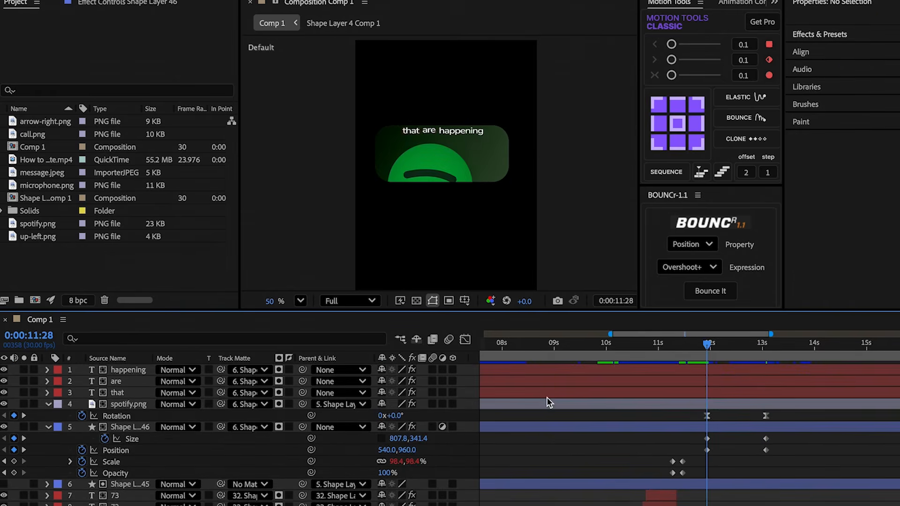
left_click(693, 396)
left_click(708, 374, "shift")
key("p")
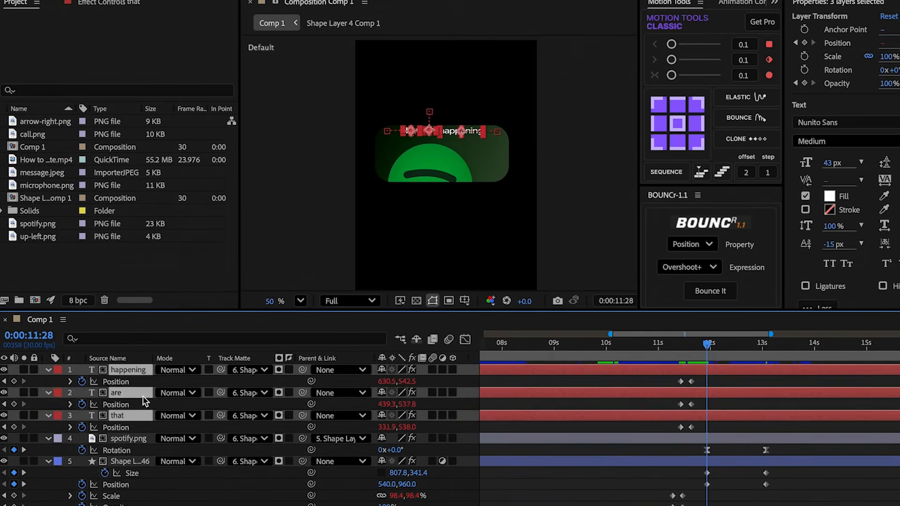
left_click(14, 381)
left_click(759, 358)
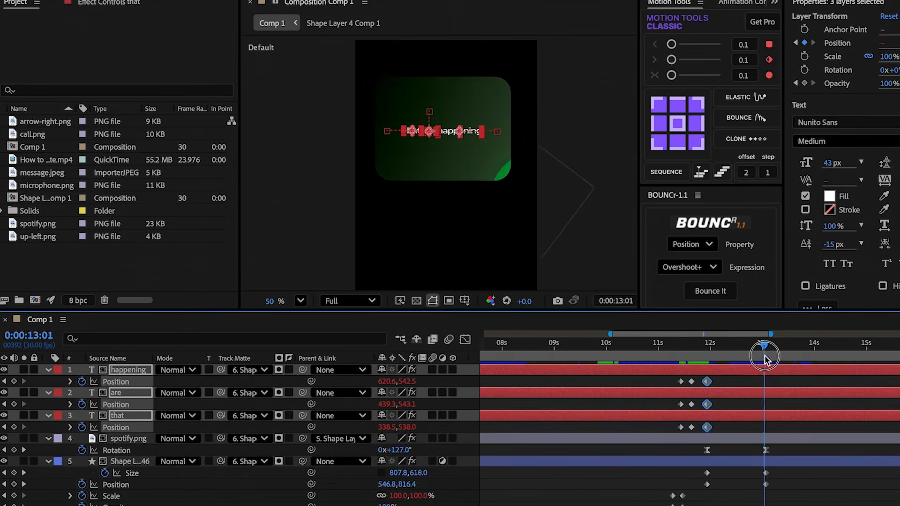
left_click_drag(407, 385, 227, 383)
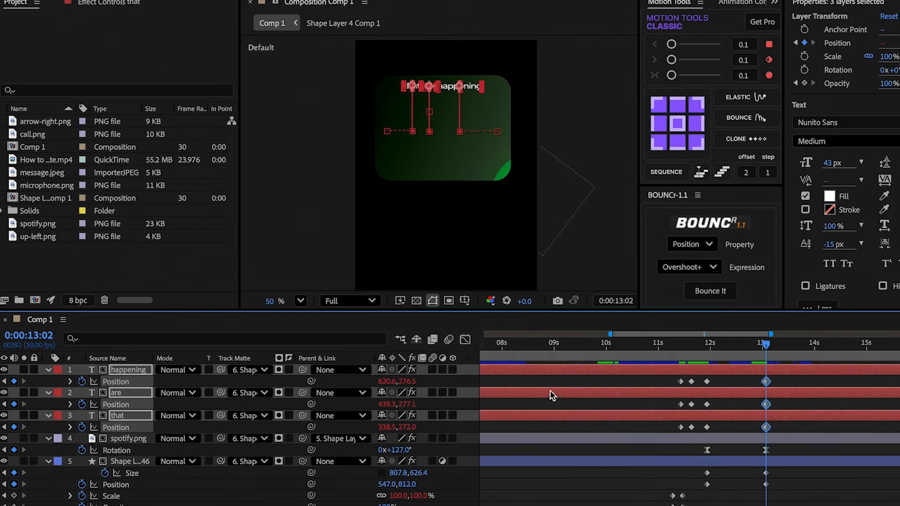
Step: Easy-ease the text, logo and card keyframes between 0:00:11:28 and 0:00:13:02, pulling their speed curves toward an early peak
left_click(694, 379)
left_click_drag(702, 377, 776, 495)
left_click(465, 340)
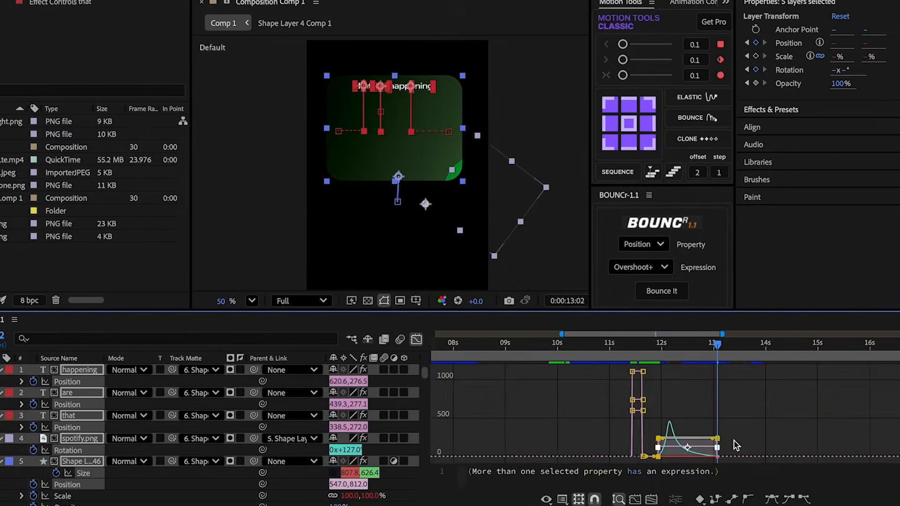
left_click(772, 500)
left_click(772, 499)
left_click_drag(736, 418, 669, 457)
left_click(731, 438)
left_click_drag(699, 345, 500, 270)
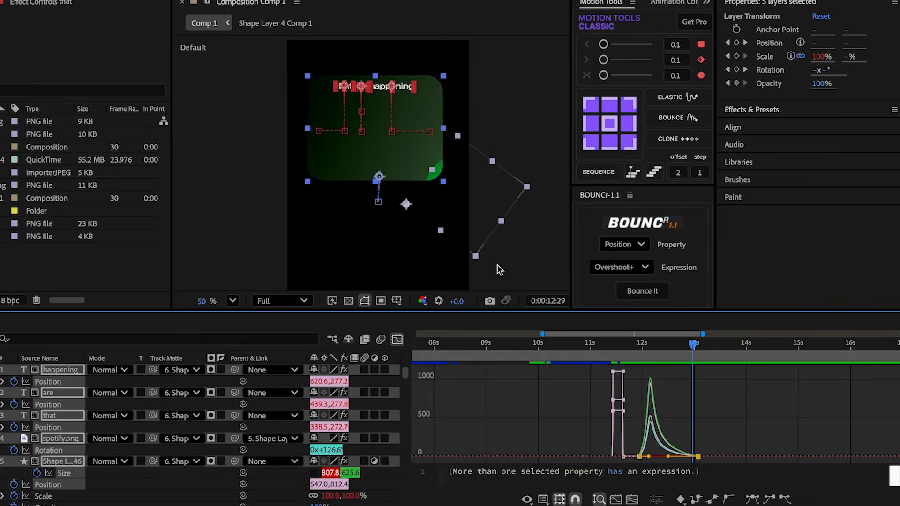
Step: Move the starting keyframes of the text, spotify.png and Shape Layer 46 animations to 0:00:12:01
left_click(399, 339)
left_click_drag(693, 345, 645, 380)
left_click_drag(652, 493, 647, 384)
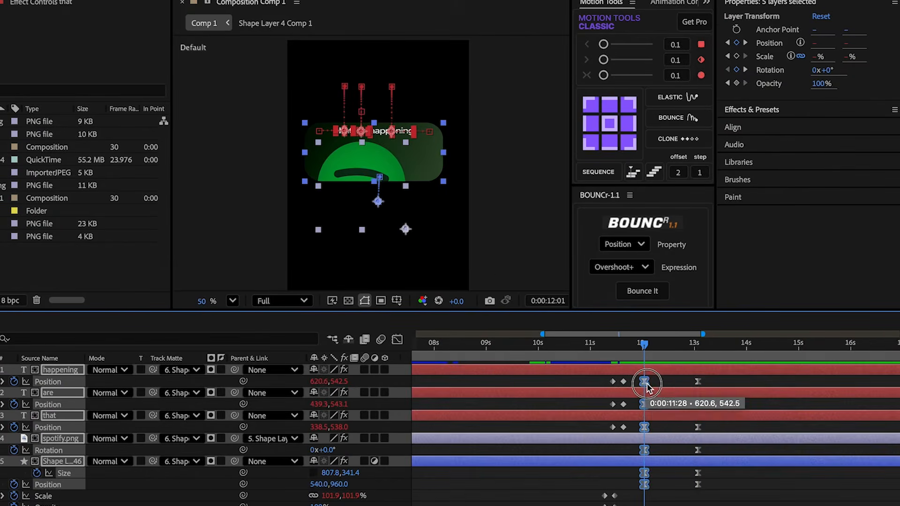
Step: Set the ending rotation keyframe of spotify.png at 0:00:13:00 to 148°
left_click(698, 358)
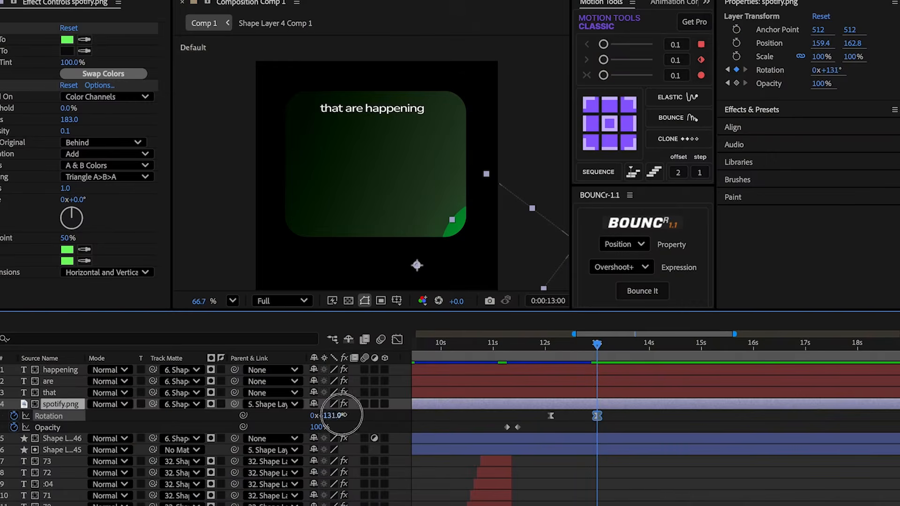
left_click_drag(342, 415, 358, 414)
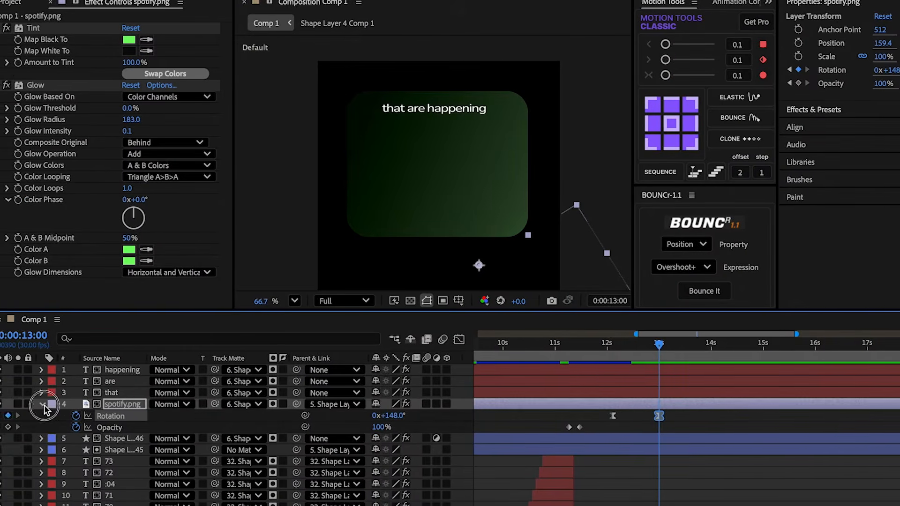
left_click(37, 404)
Step: Duplicate Shape Layer 46 and delete the Fast Box Blur and Gradient Ramp effects from the copy
left_click(553, 420)
key("ctrl+d")
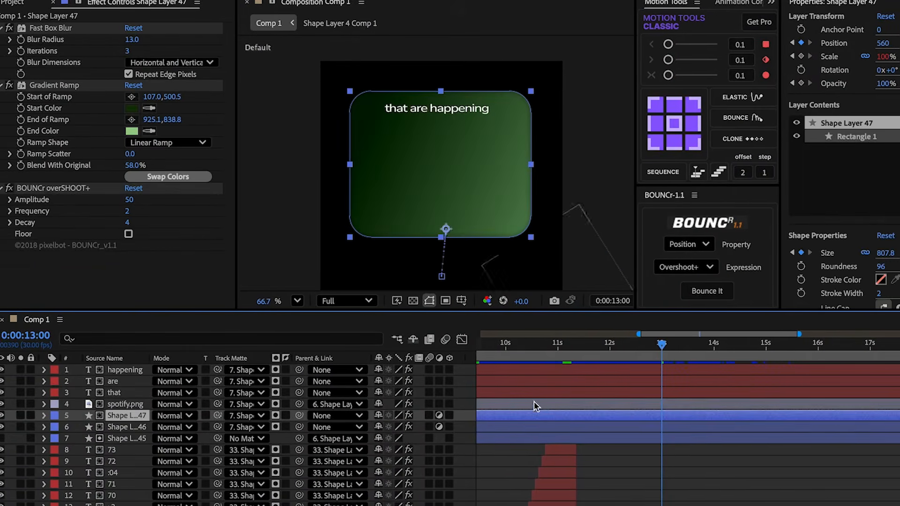
left_click(29, 28)
key("Delete")
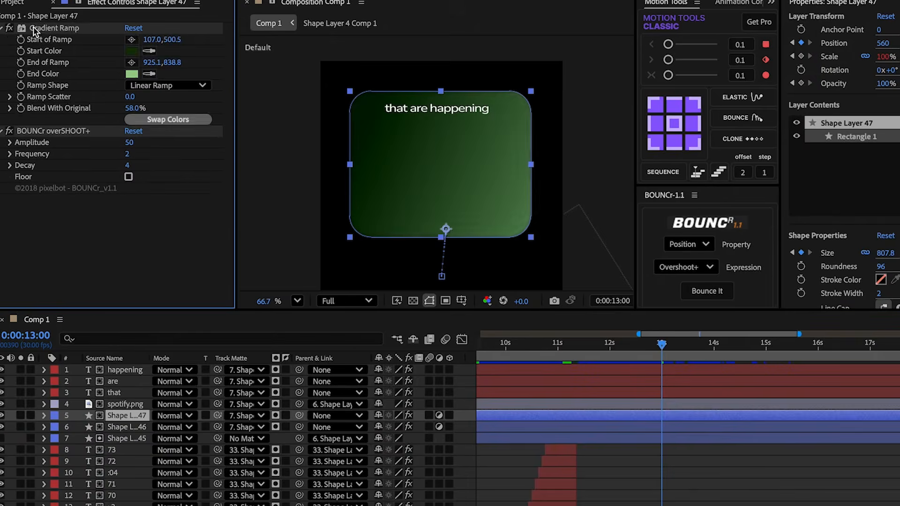
left_click(33, 27)
key("Delete")
Step: Turn off the adjustment layer switch on Shape Layer 47 and change its fill to black
left_click(440, 416)
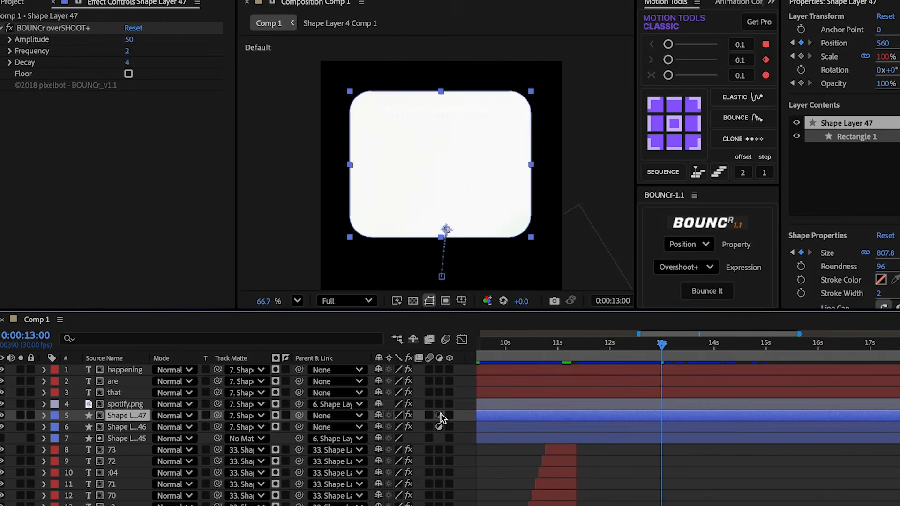
left_click(469, 1)
left_click_drag(495, 197, 509, 332)
left_click(621, 164)
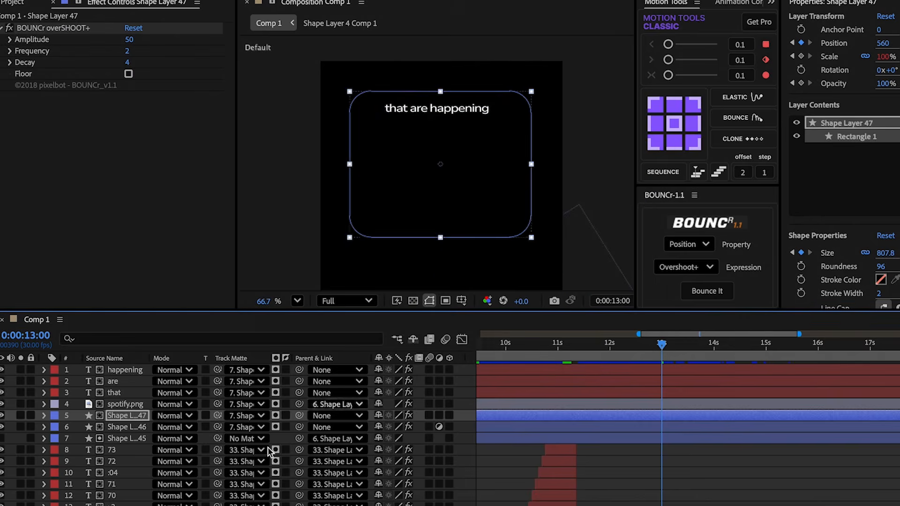
Step: Add an Inner Glow layer style to Shape Layer 47 and enlarge the glow size to spread inward from the edges
right_click(133, 415)
mouse_move(235, 284)
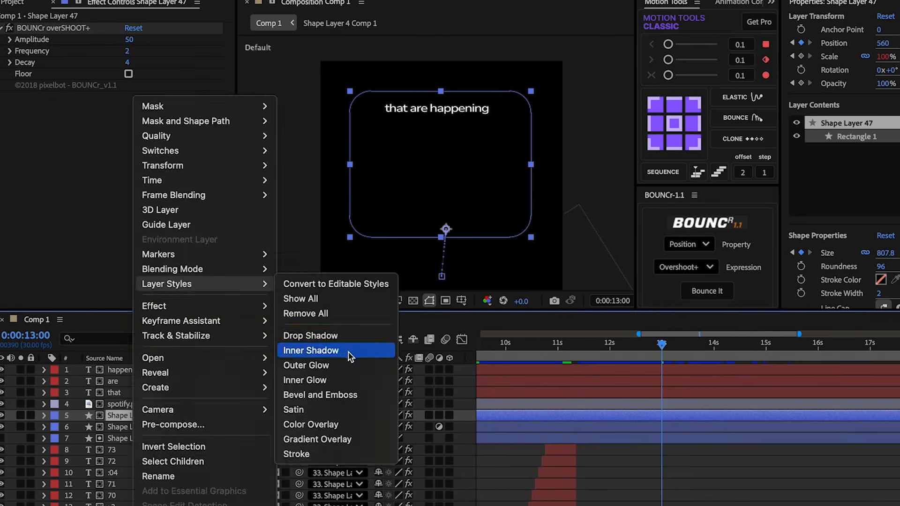
left_click(338, 380)
left_click(70, 474)
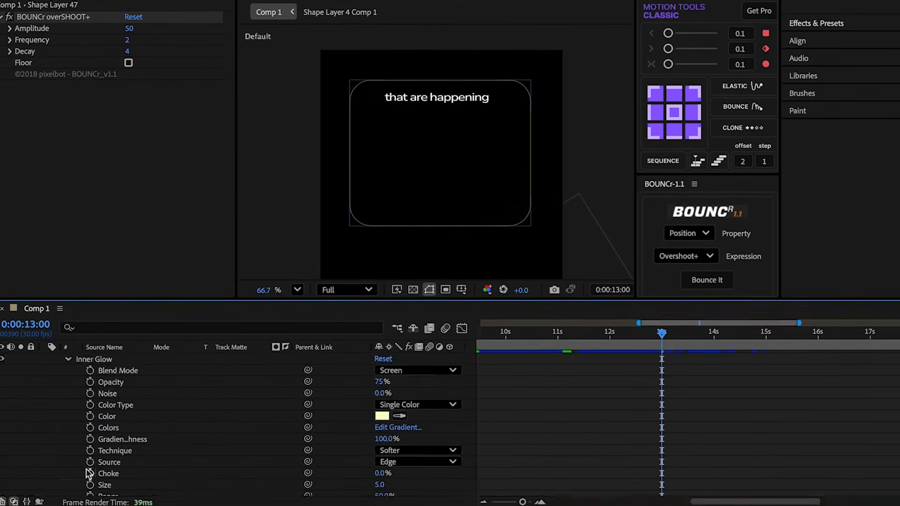
scroll(309, 427, "down", 3)
left_click_drag(384, 438, 450, 429)
Step: Set the Inner Glow opacity to 10% and the blending mode of Shape Layer 47 to Screen
scroll(447, 436, "up", 3)
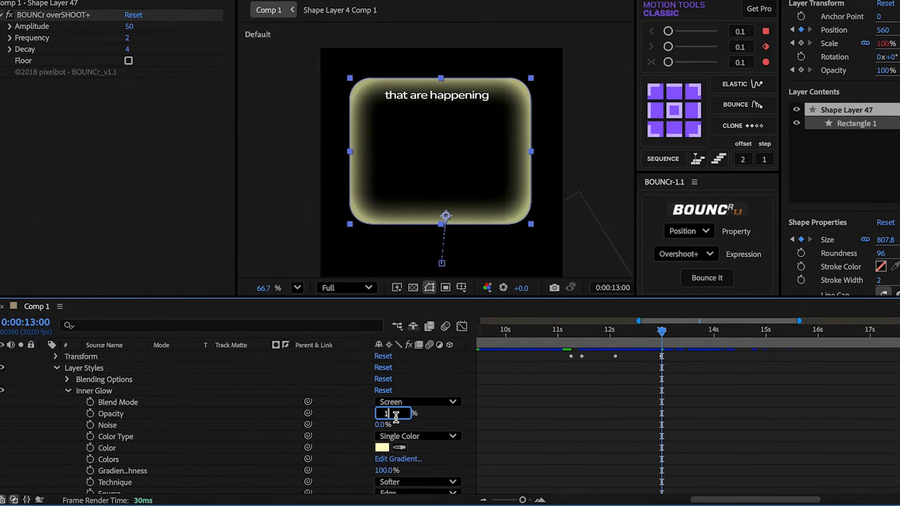
key("Return")
scroll(240, 407, "up", 3)
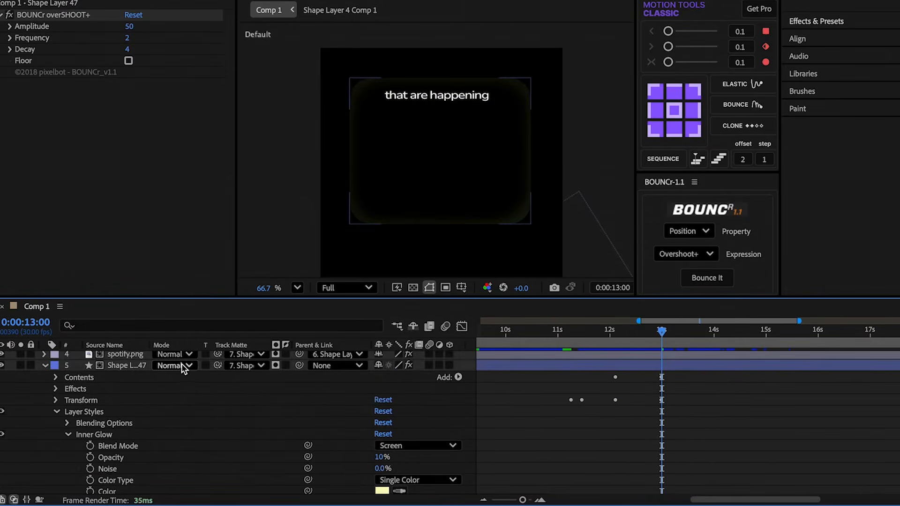
left_click(178, 366)
left_click(181, 467)
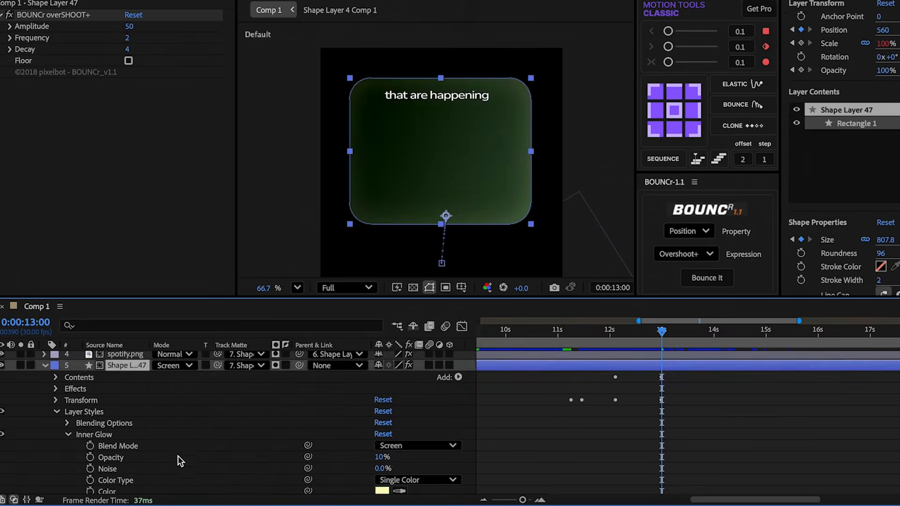
Step: Add Travis_Scott.png, central-cee.png and the Graduation cover image to the top of Comp 1 and scale all three to about 93%
left_click(45, 369)
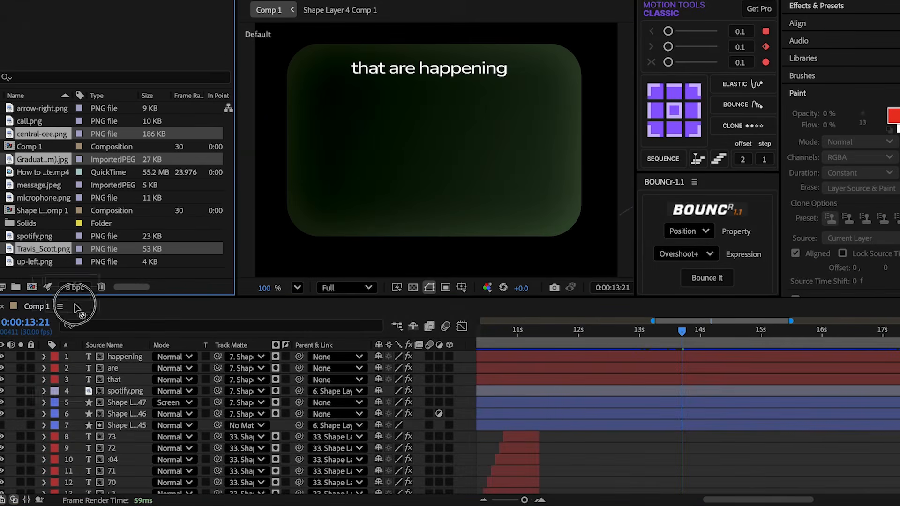
left_click_drag(78, 310, 75, 361)
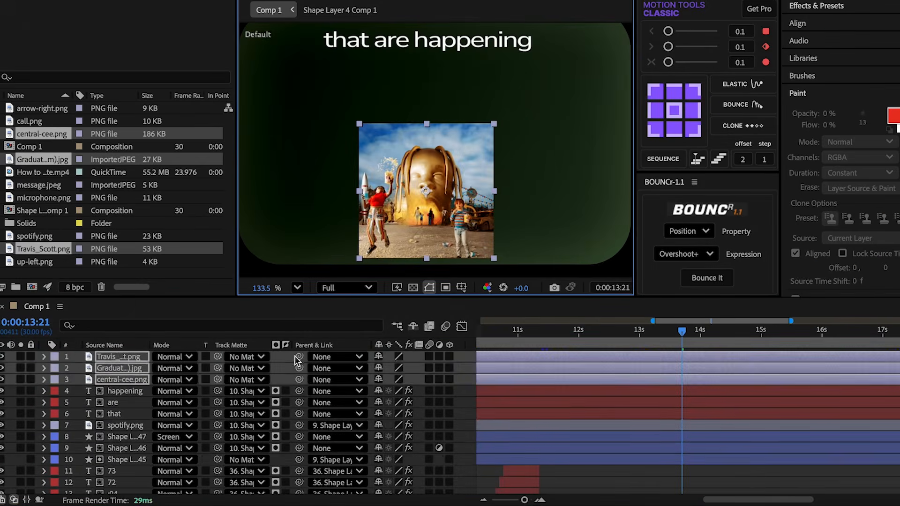
key("s")
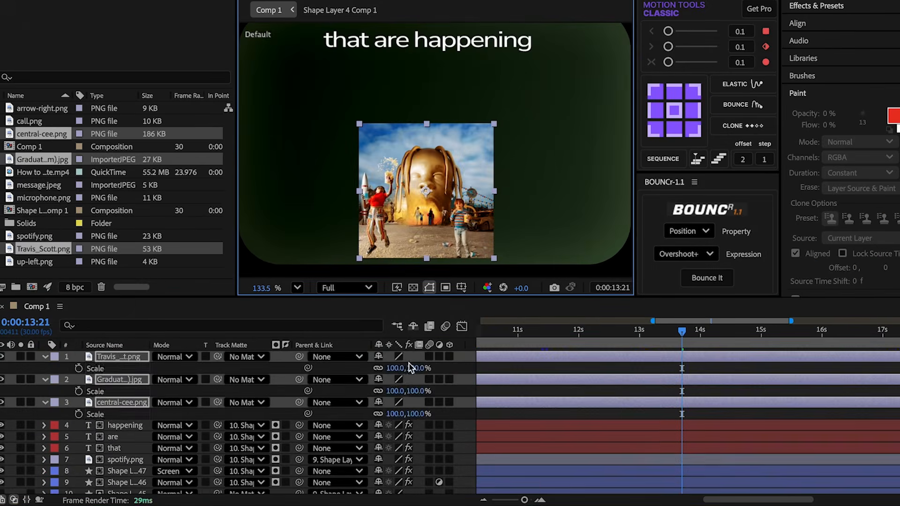
left_click_drag(410, 368, 347, 381)
left_click(45, 357)
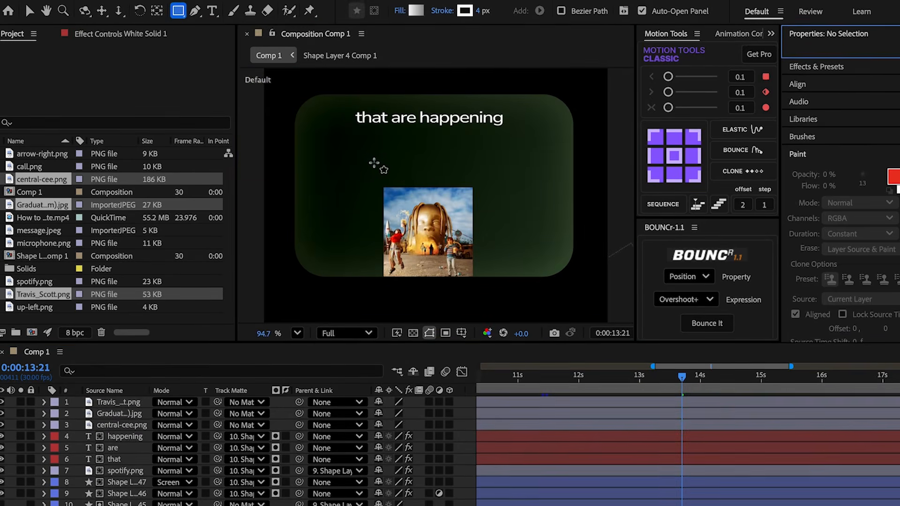
Step: Draw a rectangle of about 344.5 by 372 around the cover image and round its corners to 40
left_click_drag(375, 163, 484, 281)
left_click(68, 426)
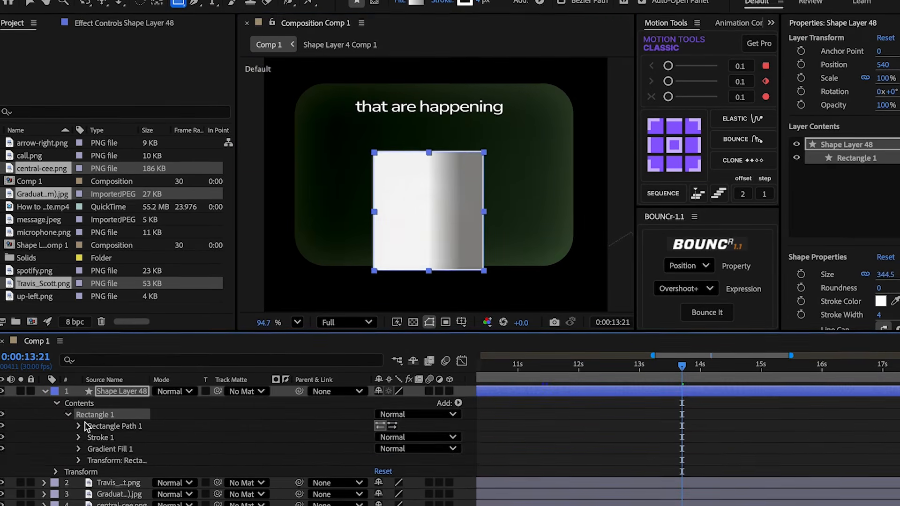
left_click(80, 437)
left_click_drag(381, 472, 396, 473)
left_click_drag(397, 427, 416, 426)
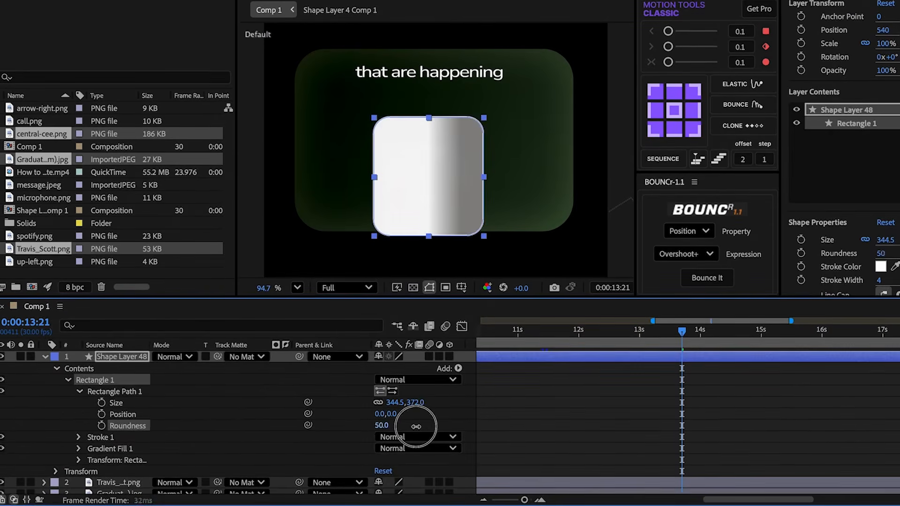
left_click(197, 404)
Step: Place Shape Layer 48 below Travis_Scott.png and run its gradient fill vertically, from gray at the top to white at the bottom
left_click(45, 357)
left_click_drag(104, 357, 113, 377)
scroll(391, 124, "up", 3)
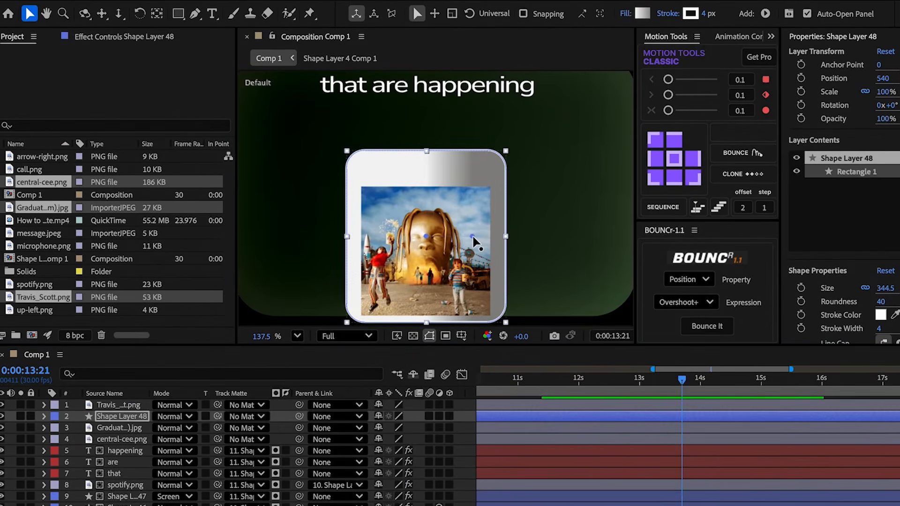
left_click_drag(474, 237, 426, 152)
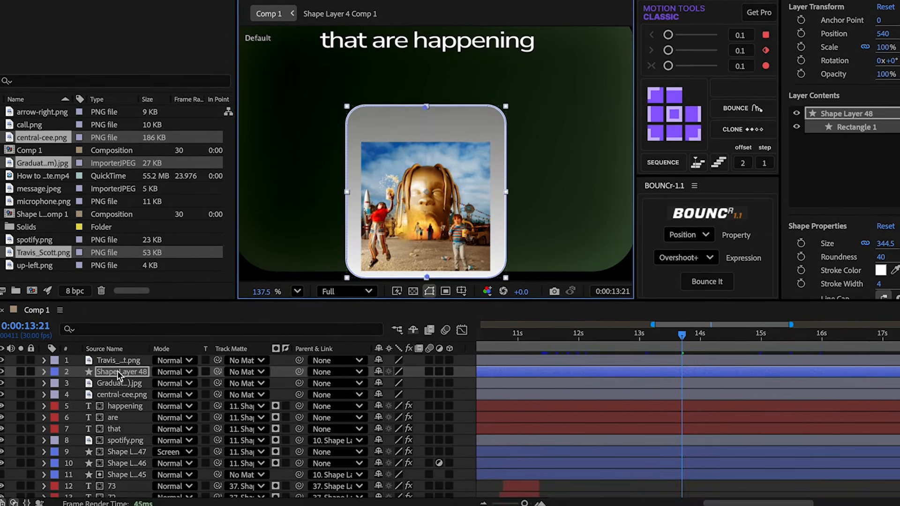
Step: Duplicate the card frame twice, placing one copy beneath the Graduation cover and one beneath central-cee.png
left_click(118, 381)
key("ctrl+d")
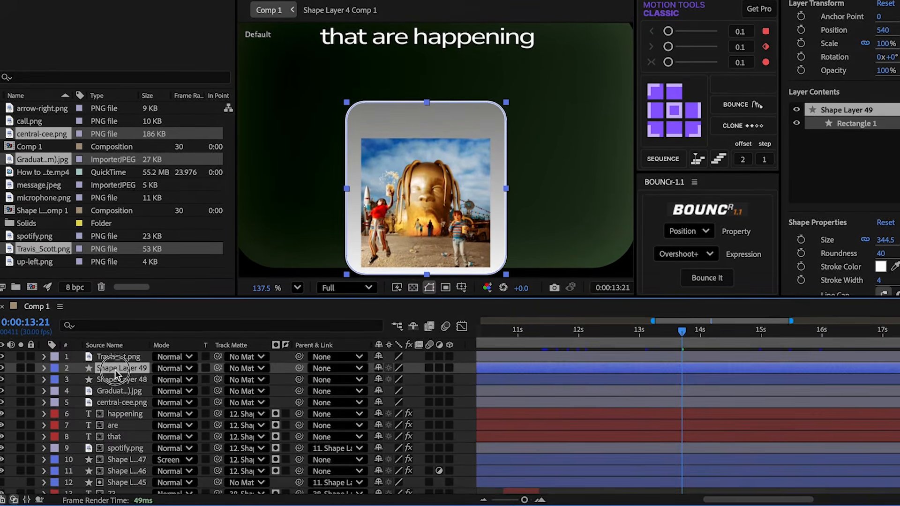
left_click_drag(117, 371, 113, 417)
key("ctrl+d")
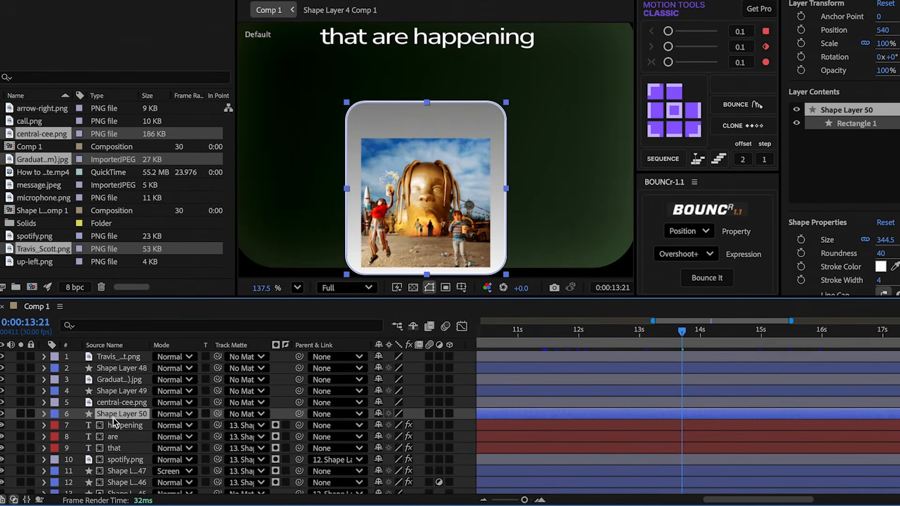
Step: Set Shape Layer 45 as the track matte for the three cover images and their three frames
left_click(112, 358, "shift")
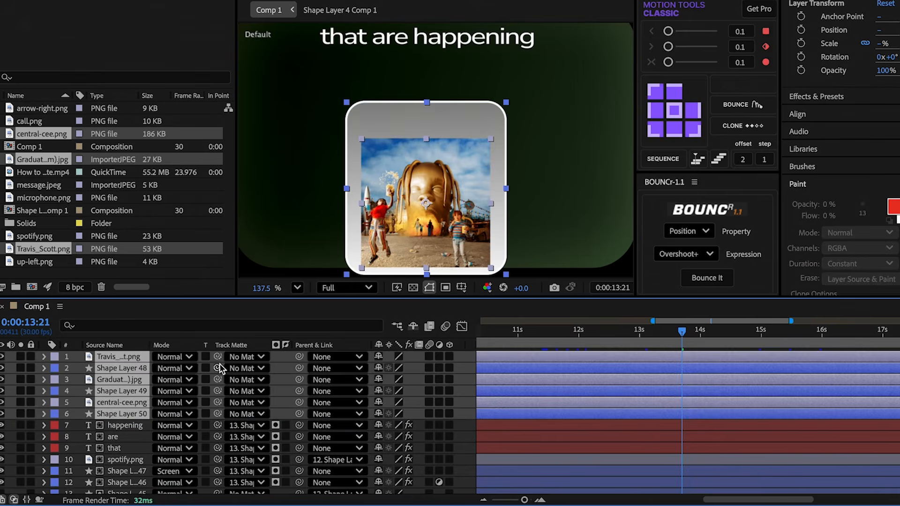
left_click_drag(217, 414, 127, 410)
scroll(127, 409, "up", 5)
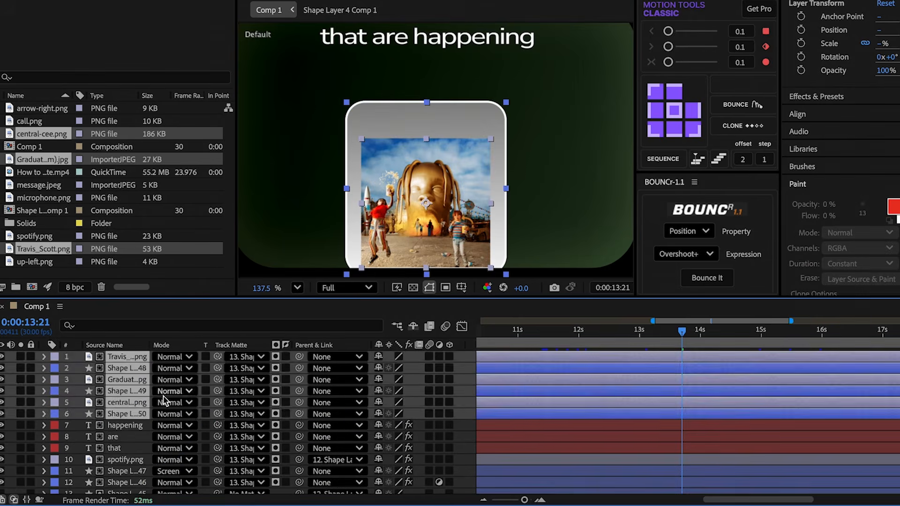
Step: Move the Graduation cover with its frame left of the center card, and central-cee.png with its frame to the right, both slightly lower
left_click(129, 381)
left_click(128, 390, "shift")
left_click_drag(406, 229, 314, 235)
key("/")
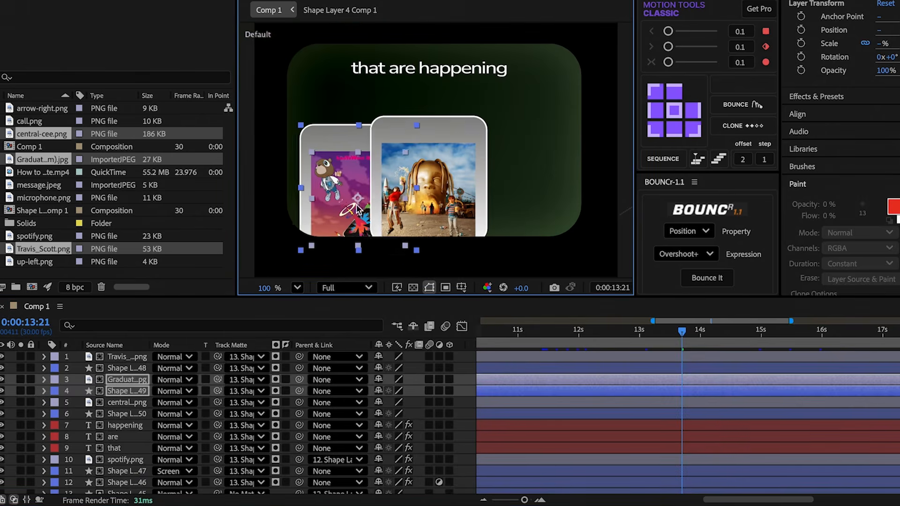
left_click(130, 415)
left_click(128, 402, "shift")
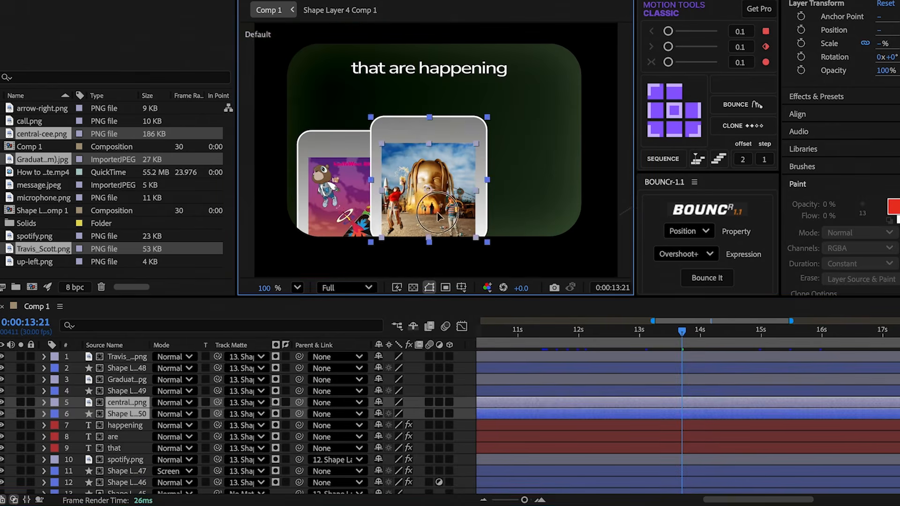
left_click_drag(437, 216, 522, 227)
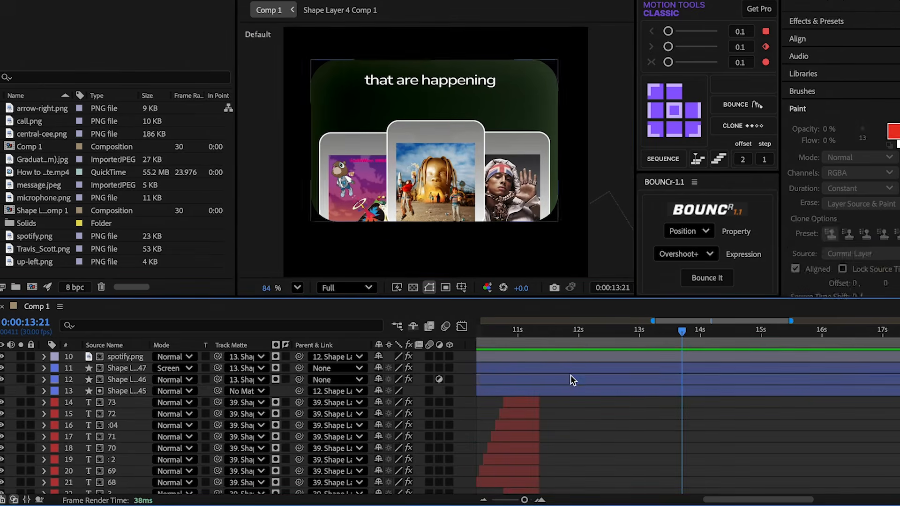
Step: At 0:00:13:00, reduce only the height in Shape Layer 46's size keyframe, making it 874.8 by 495.4
left_click(571, 377)
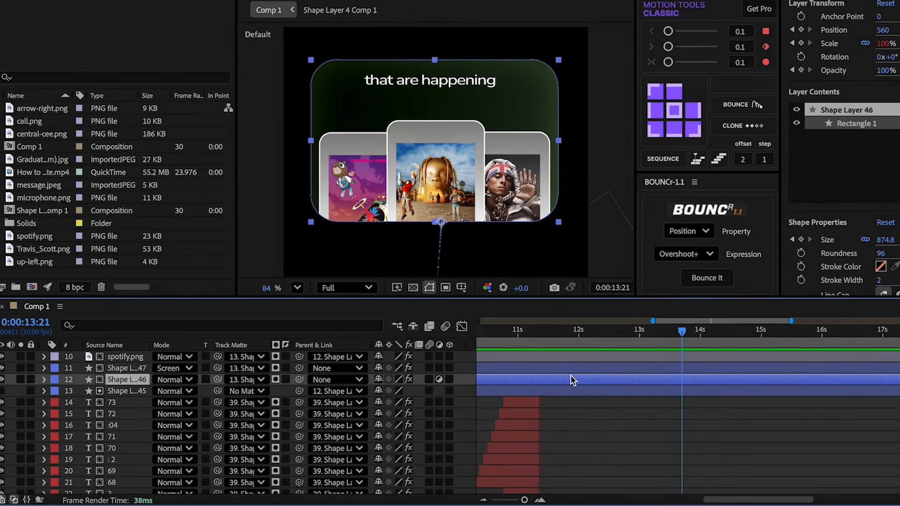
key("u")
left_click(640, 349)
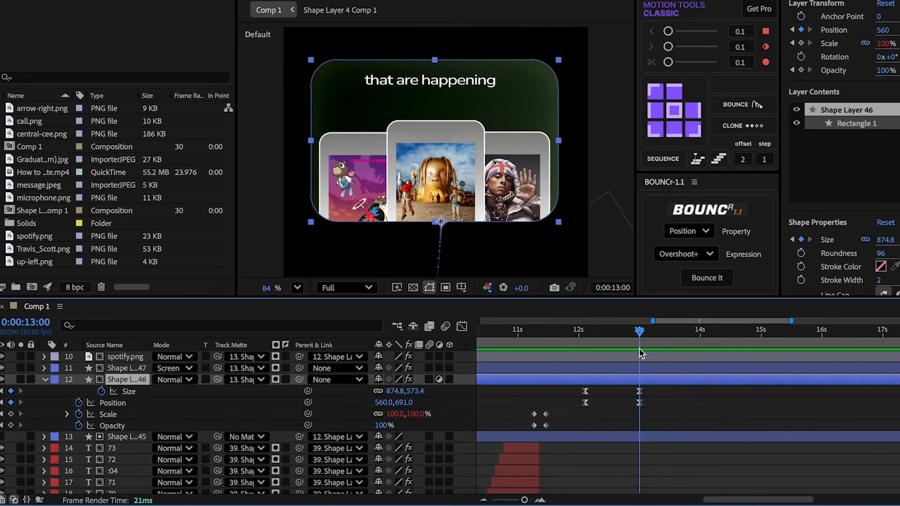
left_click_drag(417, 392, 378, 395)
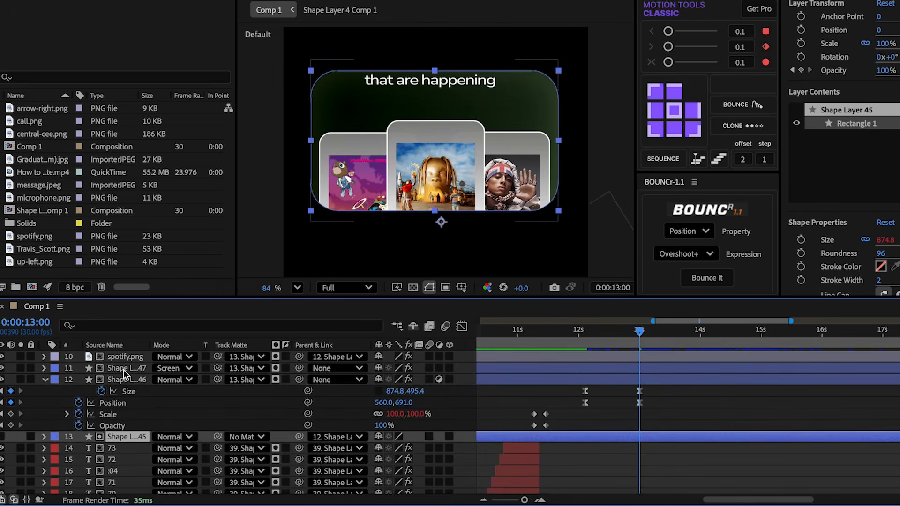
Step: Match Shape Layer 47's size keyframe at 0:00:13:00 to Shape Layer 46, at 874.8 by 495.4
left_click(122, 370)
key("u")
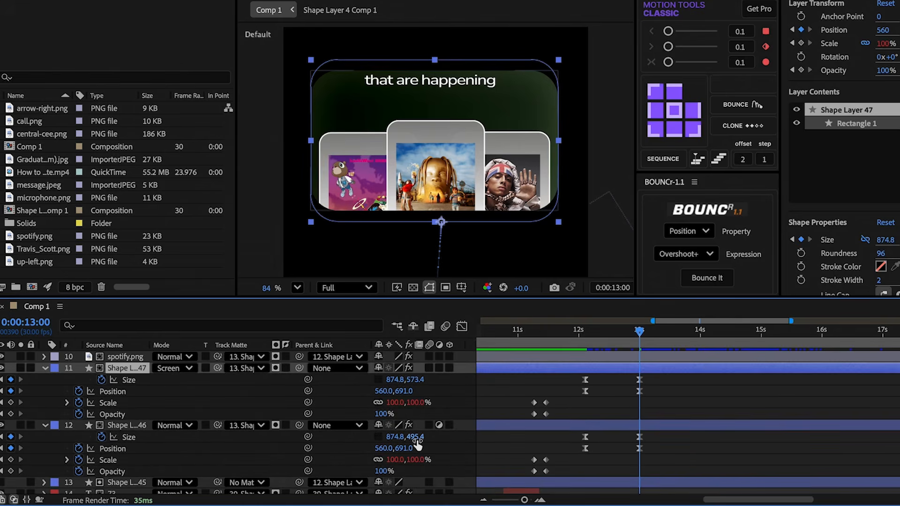
key("Return")
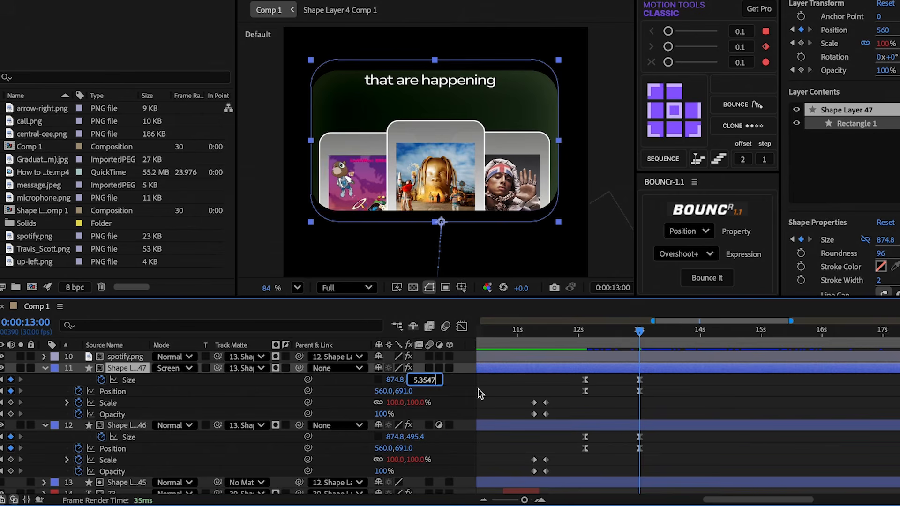
left_click(479, 393)
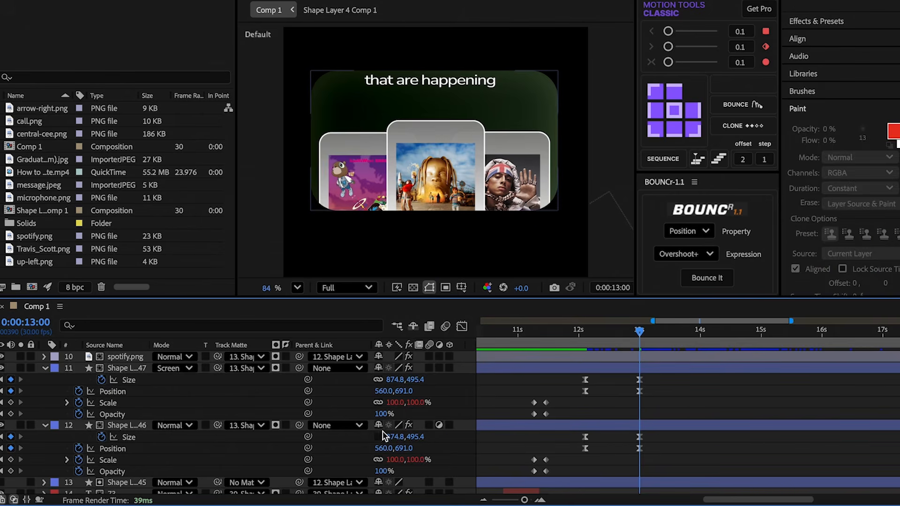
Step: Raise Shape Layers 46 and 47 together at 0:00:13:00 to position 560, 632
left_click(144, 427)
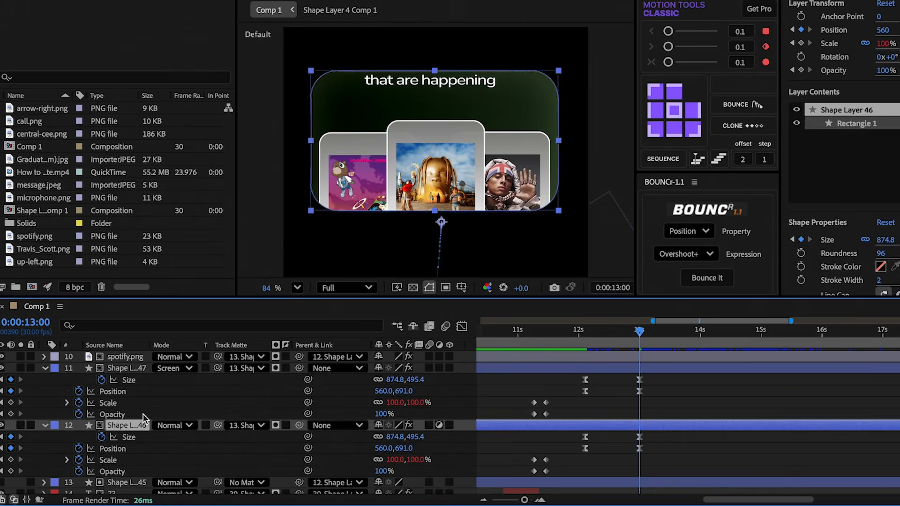
left_click(134, 369, "ctrl")
left_click_drag(406, 448, 372, 448)
Step: Raise the text layers "that", "are" and "happening" slightly at their 0:00:13:00 position keyframes
scroll(559, 440, "up", 5)
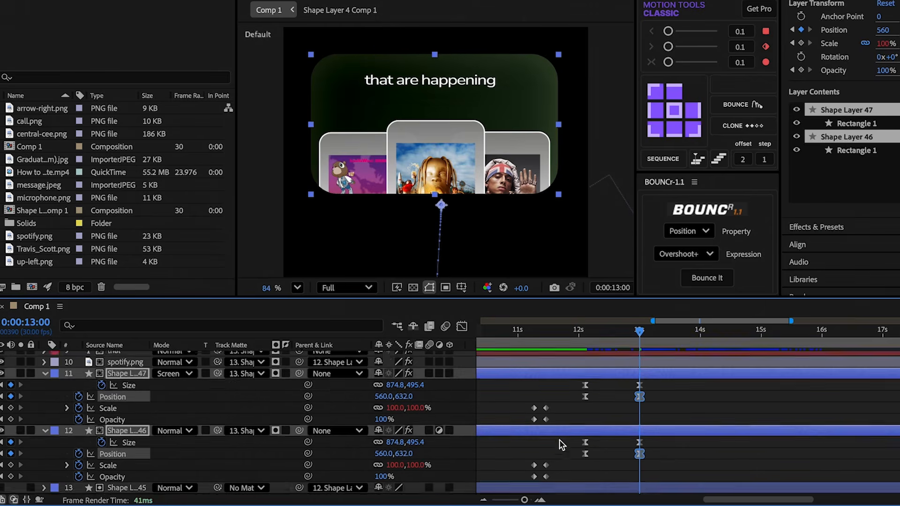
left_click(619, 402)
left_click(621, 395, "shift")
left_click(623, 383, "shift")
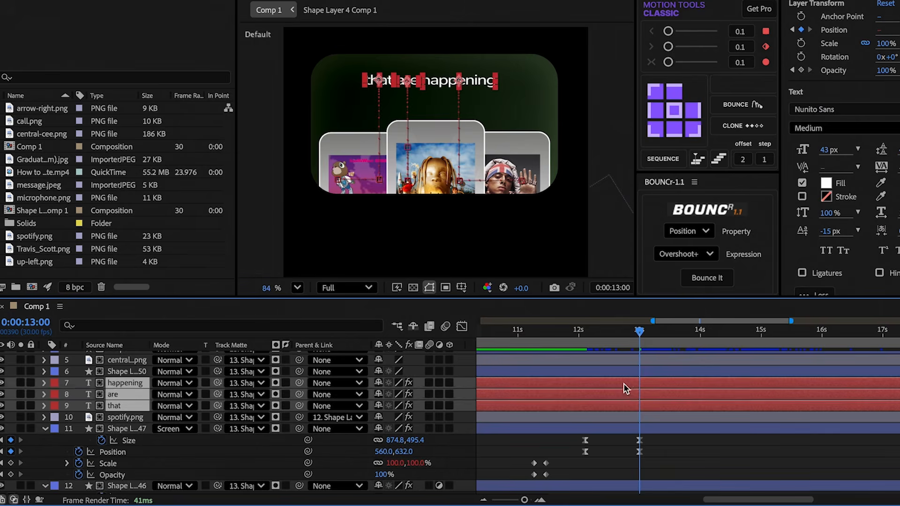
key("p")
left_click_drag(397, 395, 376, 397)
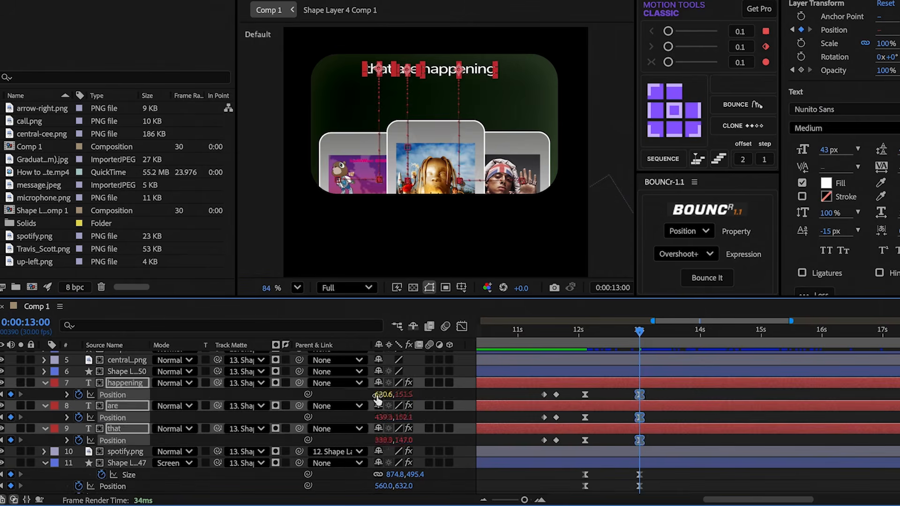
key("p")
Step: Move all three cover images and their frames upward together inside the green card
left_click(607, 374)
scroll(607, 375, "up", 1)
scroll(606, 377, "up", 2)
left_click(645, 357, "shift")
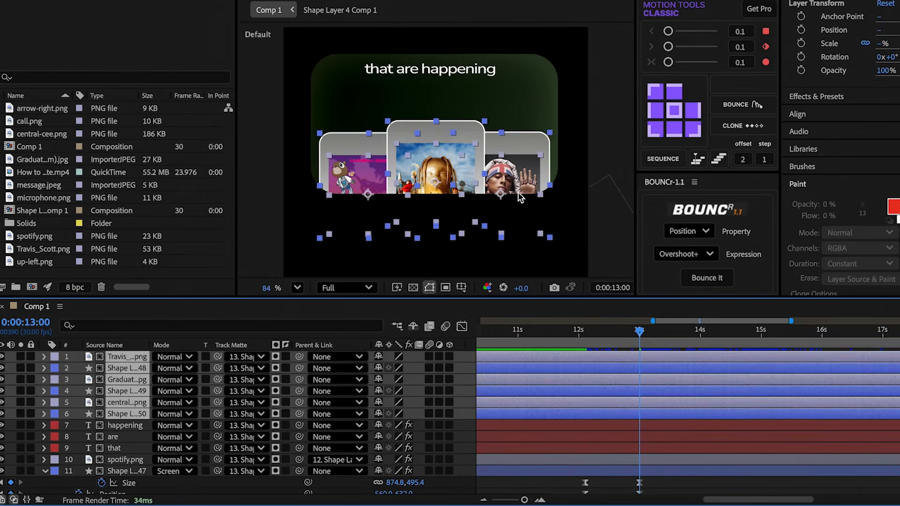
key("p")
left_click_drag(396, 368, 360, 359)
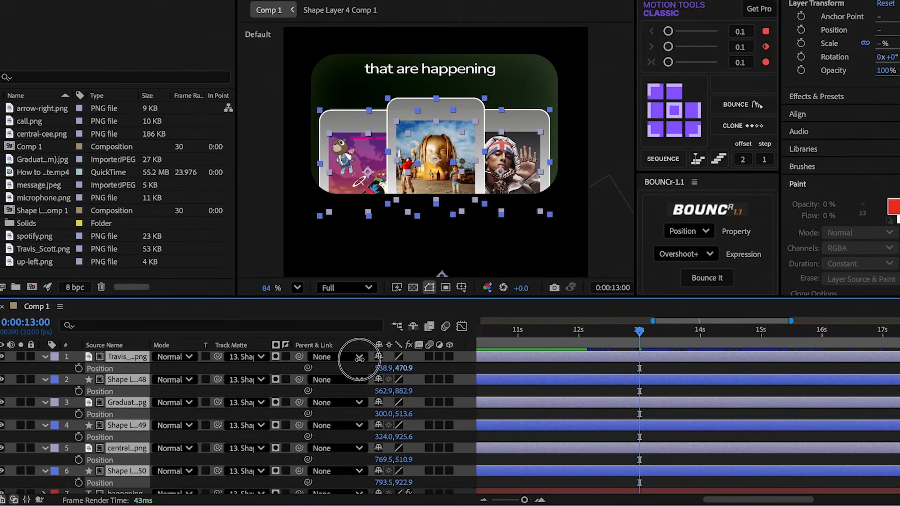
key("p")
Step: Make the six cover and frame layers 3D and parent each frame to its own cover image
left_click(450, 414)
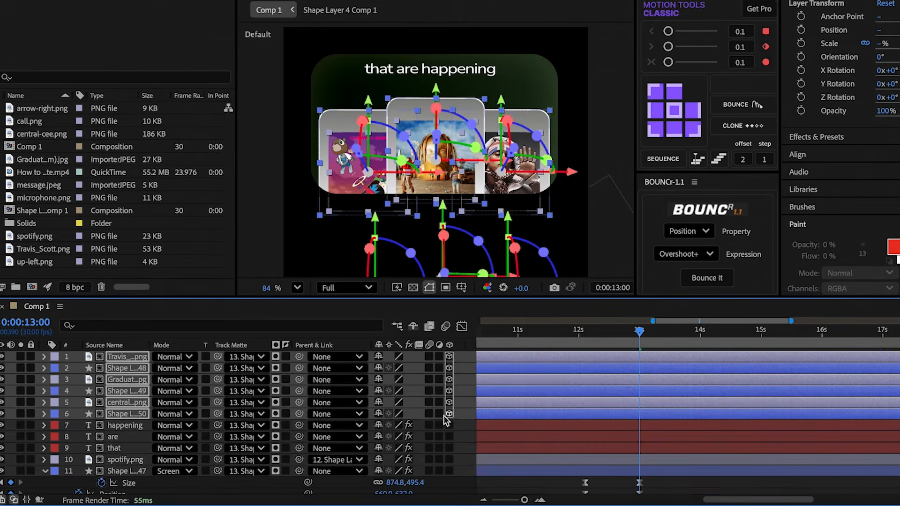
left_click(142, 417)
left_click_drag(253, 414, 116, 404)
left_click(118, 392)
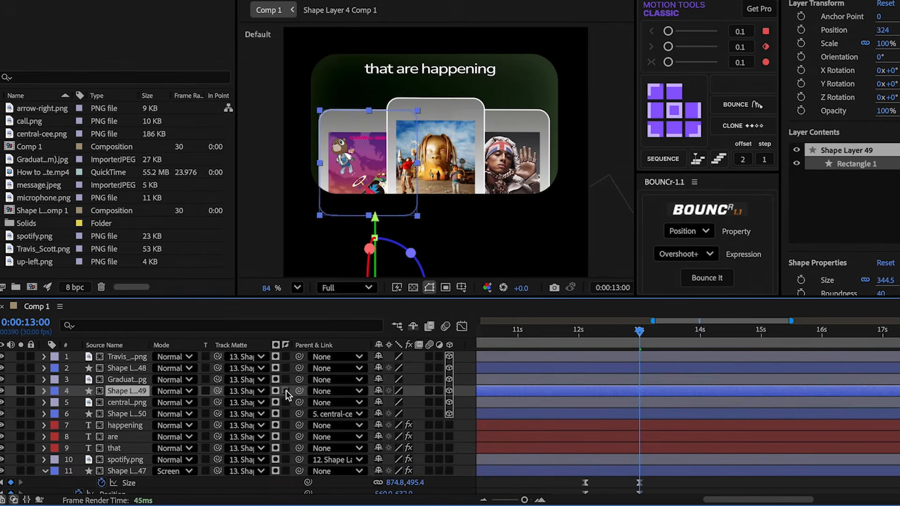
left_click_drag(299, 391, 122, 381)
left_click(123, 369)
left_click_drag(298, 369, 146, 360)
Step: Tilt the Graduation cover with a Y Rotation of -10° and an X Rotation of -5°
scroll(434, 160, "up", 3)
left_click(125, 379)
key("r")
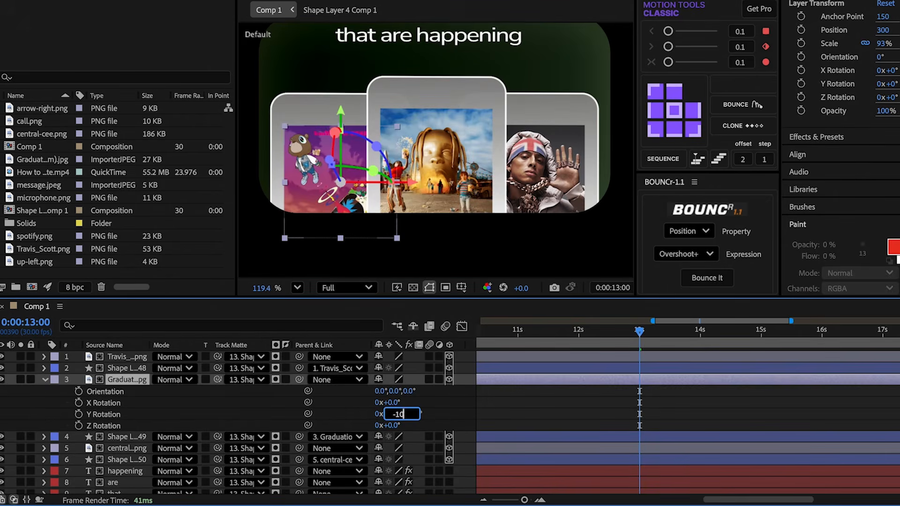
left_click(468, 417)
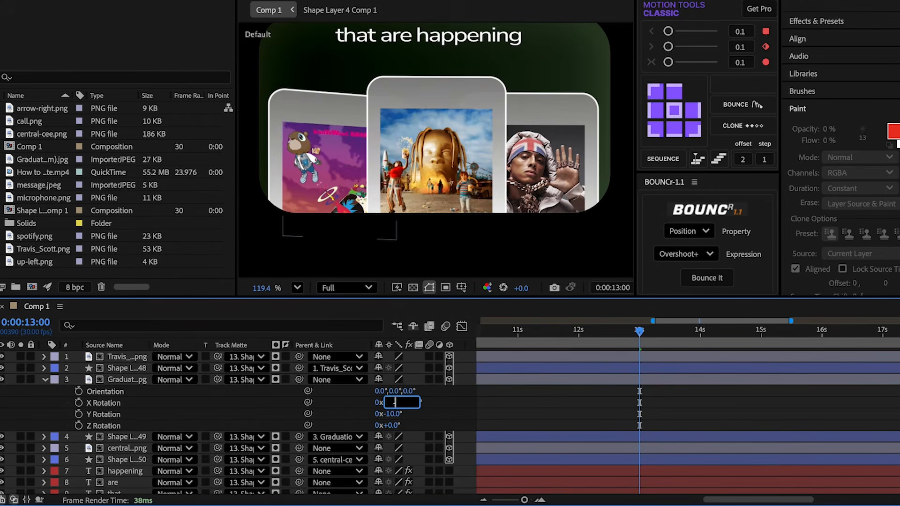
left_click(439, 411)
Step: Tilt central-cee.png the opposite way with a Y Rotation of 10°
left_click(123, 448)
key("r")
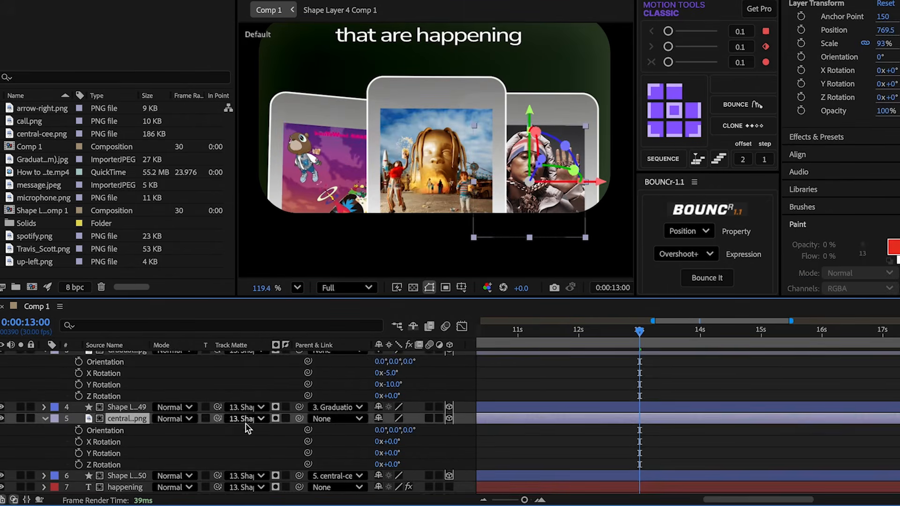
type("10")
key("Return")
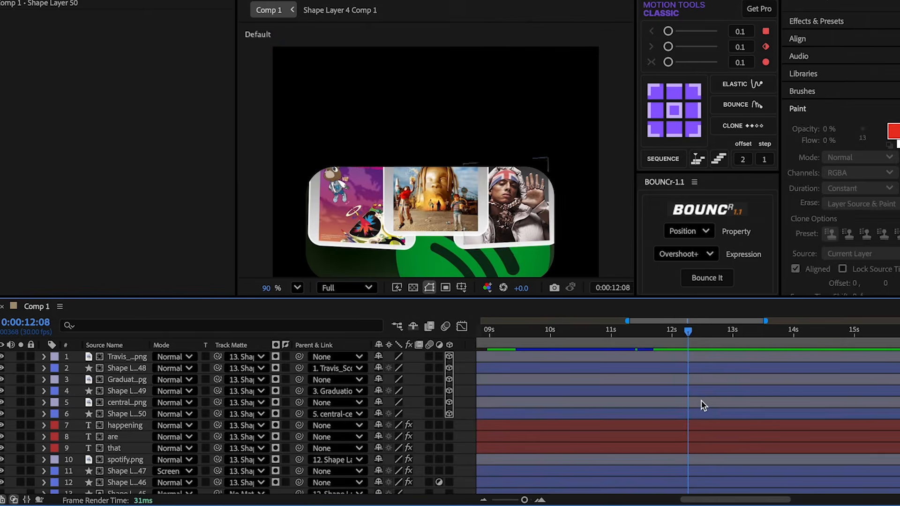
Step: Add Scale and Position keyframes at 0:00:12:16 to all six cover and frame layers
left_click(695, 408)
left_click(680, 360, "shift")
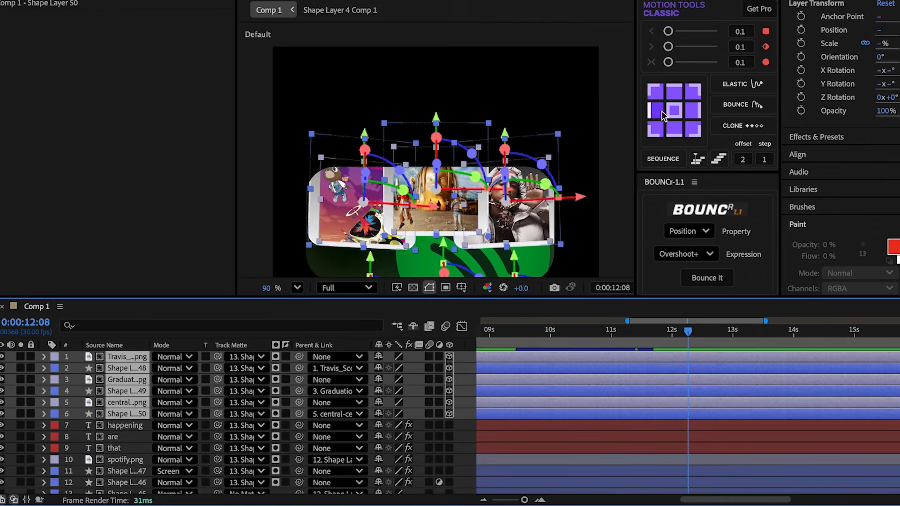
left_click(693, 333)
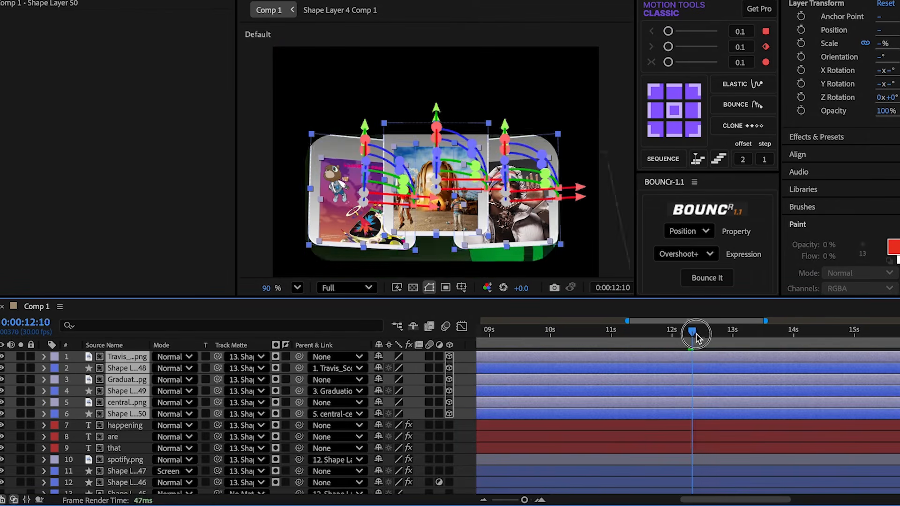
left_click_drag(696, 337, 707, 337)
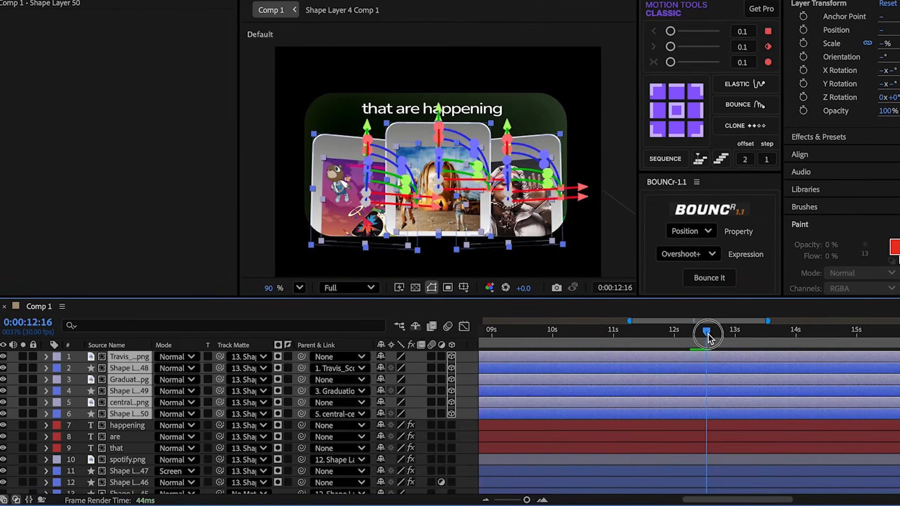
key("s")
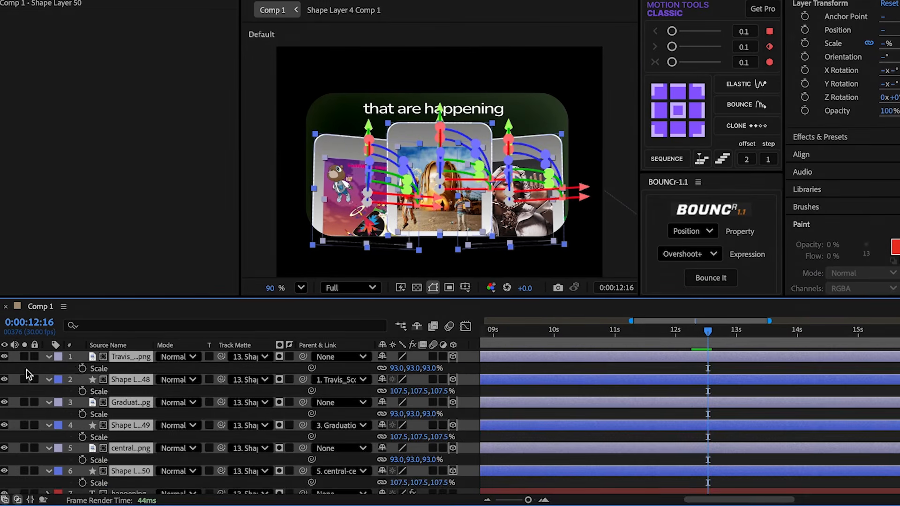
left_click(82, 368)
key("p")
left_click(83, 369)
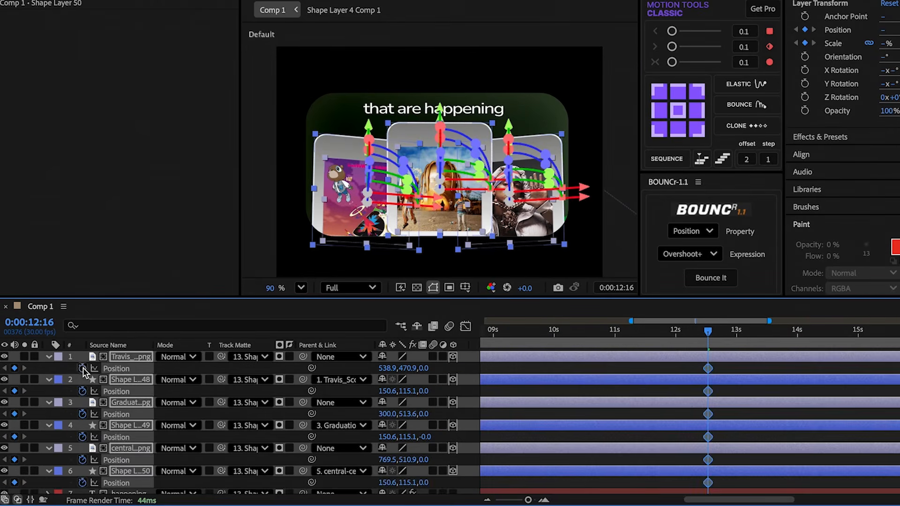
key("shift+s")
Step: At 0:00:12:11, move all six layers down and shrink the covers to 38% and the frames to 52.5% scale
left_click_drag(708, 333, 698, 333)
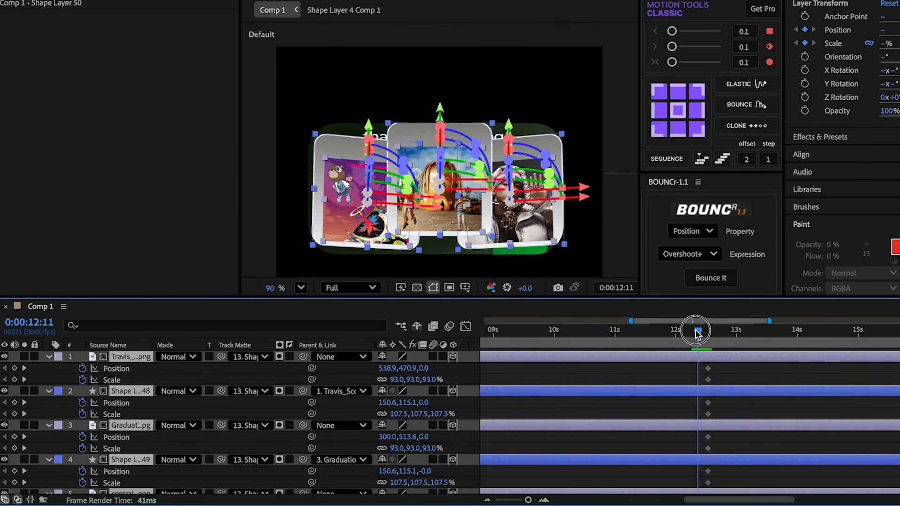
mouse_move(415, 370)
left_mouse_down()
mouse_move(486, 373)
mouse_move(406, 391)
mouse_move(426, 384)
left_mouse_up()
key("s")
scroll(562, 422, "down", 1)
Step: Apply the BOUNCr Overshoot+ expression to the Scale keyframes of all six cover and frame layers
left_click_drag(688, 465, 717, 325)
left_click(681, 233)
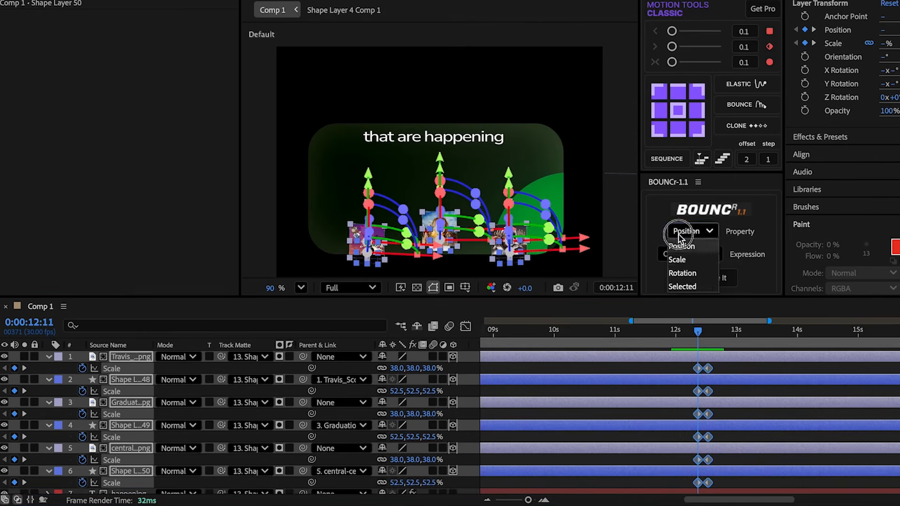
left_click(681, 260)
left_click(702, 277)
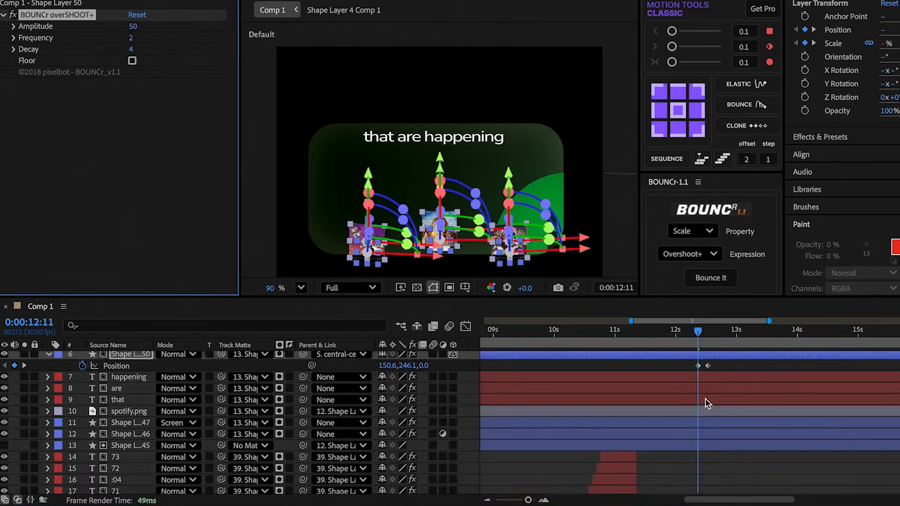
Step: Apply the BOUNCr Overshoot+ expression to the Position keyframes of the six cover and frame layers
left_click_drag(688, 364, 716, 324)
left_click(704, 232)
left_click(706, 253)
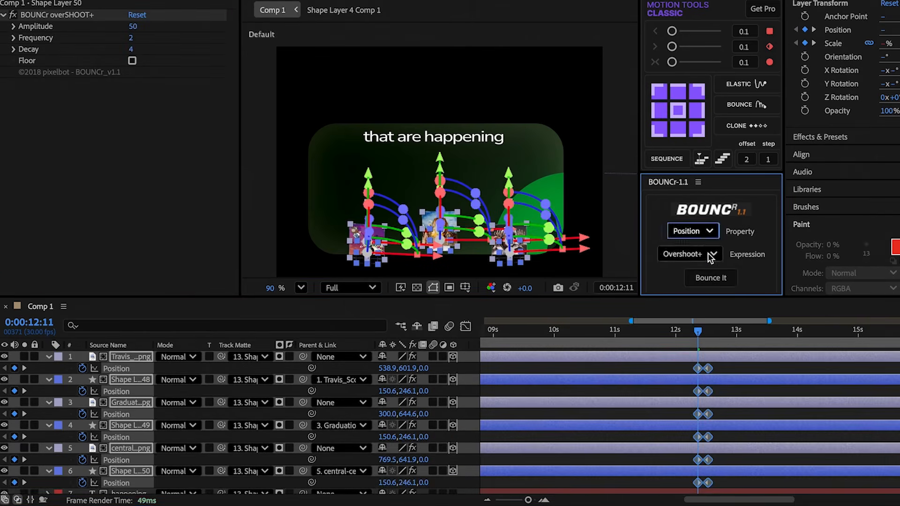
left_click(716, 279)
Step: Parent the six cover and frame layers to layer 12, Shape Layer 46, at 0:00:12:16 and preview the animation
left_click(708, 347)
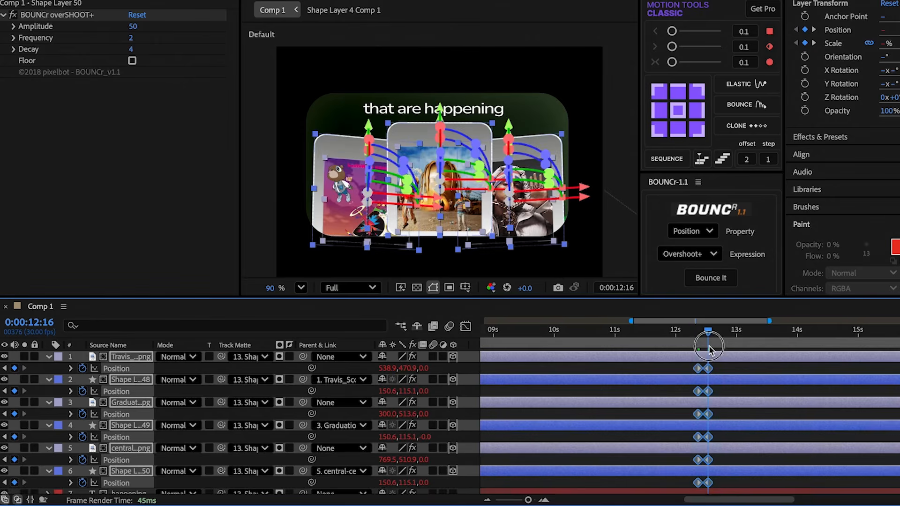
left_click(351, 359)
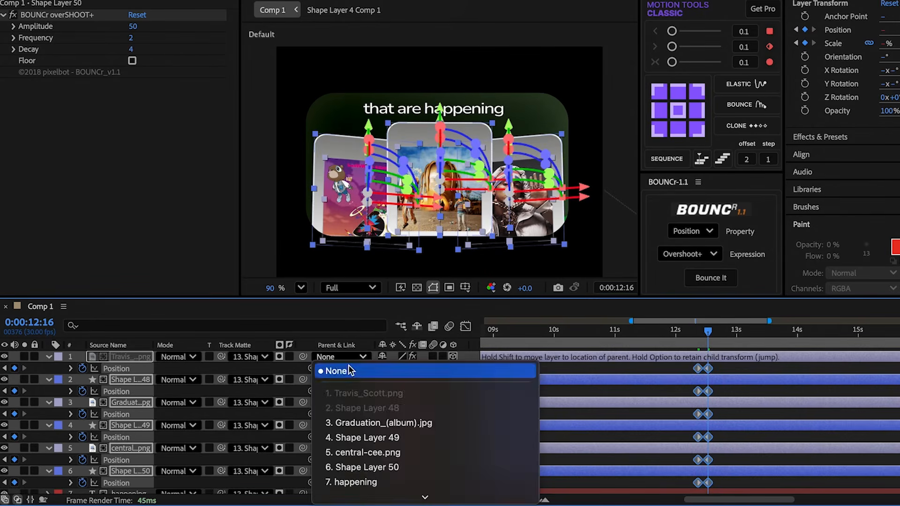
left_click(347, 368)
scroll(361, 381, "down", 4)
left_click_drag(300, 377, 131, 454)
scroll(281, 440, "up", 4)
left_click(667, 346)
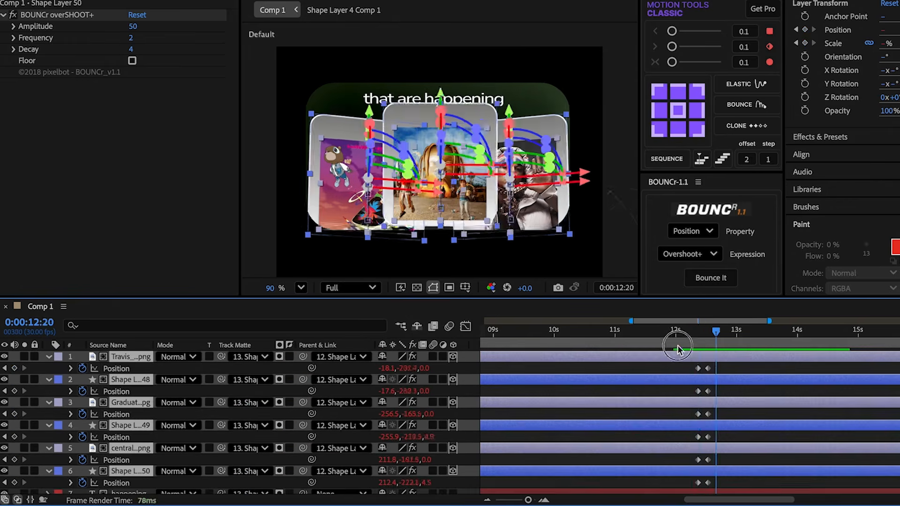
key("space")
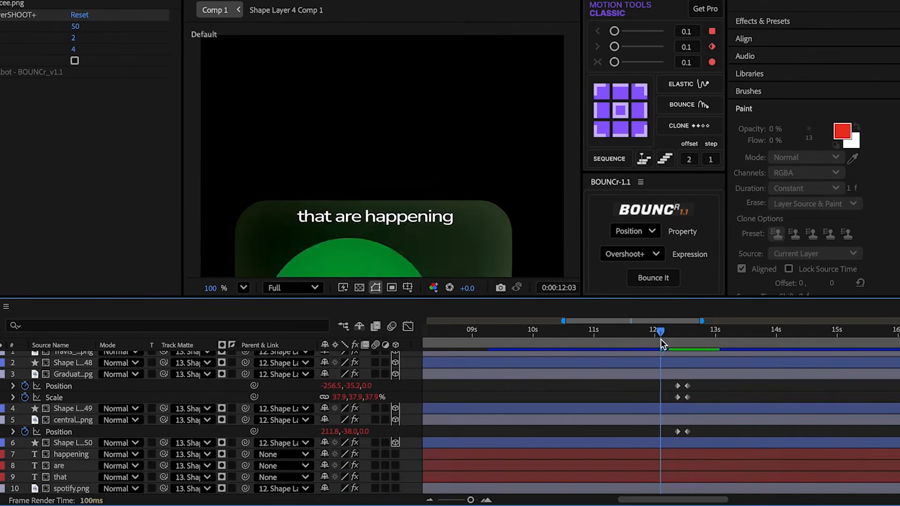
Step: Set the central-cee and Graduation covers' Z Position to -12 at 0:00:12:11, and edit their Z Position at 0:00:12:16
left_click(671, 342)
left_click_drag(671, 344, 678, 340)
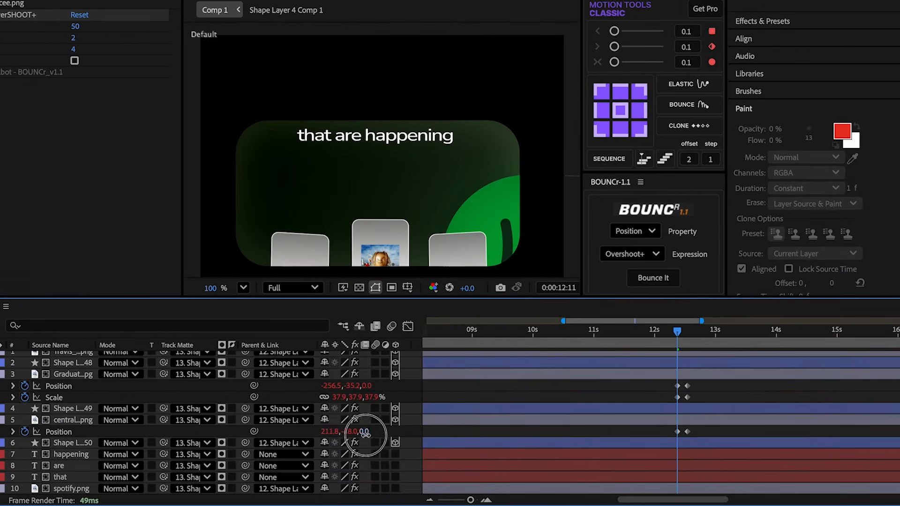
left_click_drag(365, 432, 360, 436)
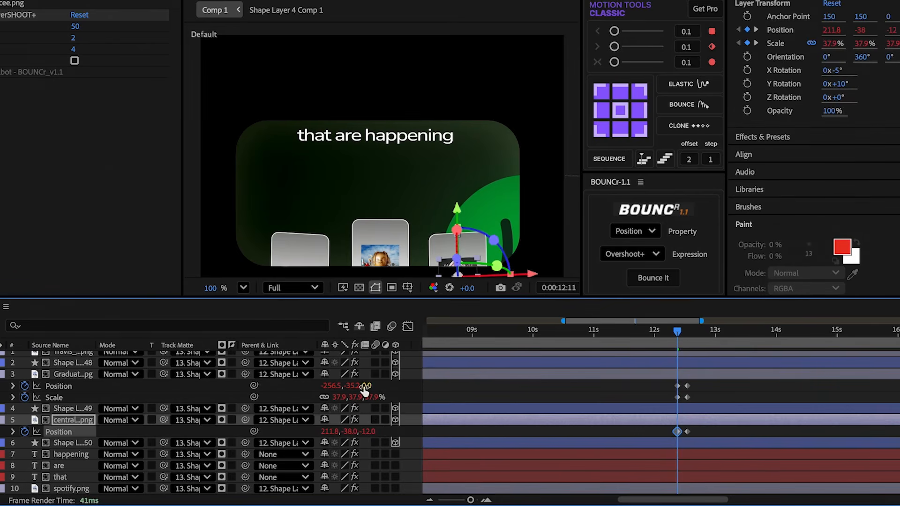
left_click_drag(365, 391, 358, 390)
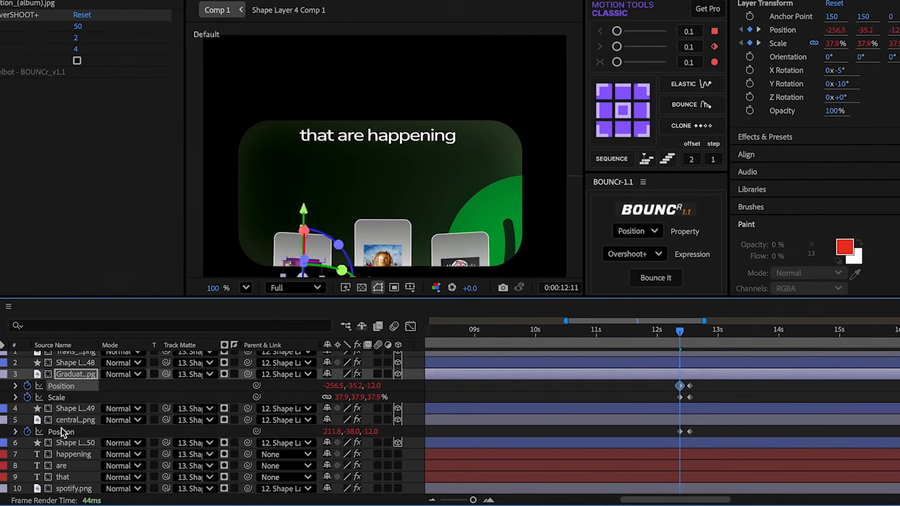
left_click(24, 388)
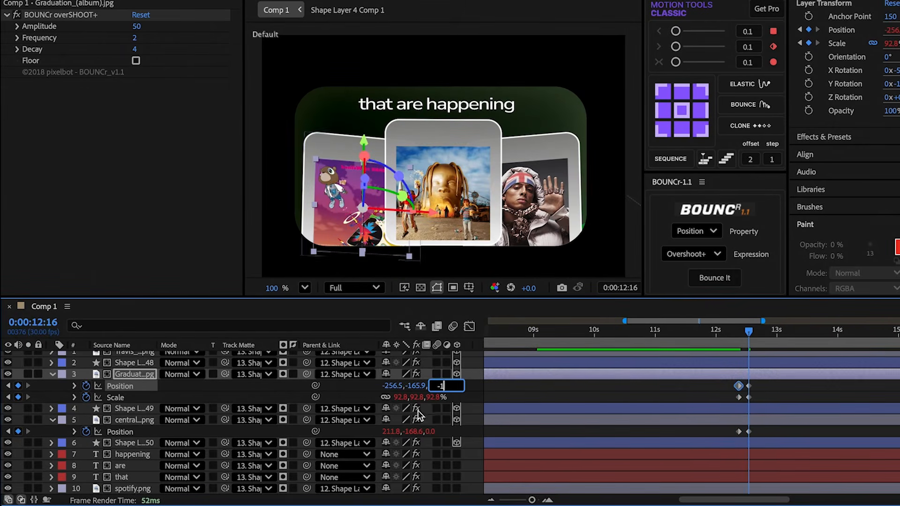
left_click(435, 432)
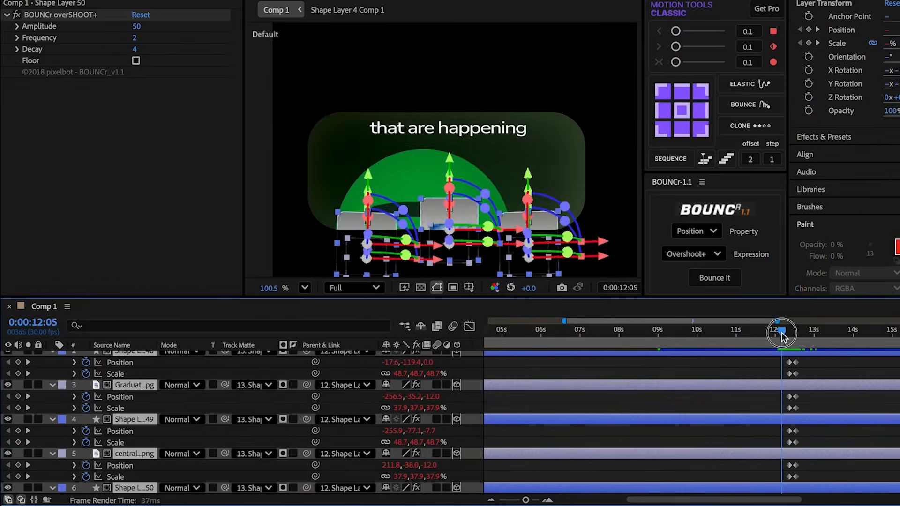
Step: Split the six cover and frame layers at 0:00:12:11 and delete their earlier halves
left_click_drag(782, 333, 789, 334)
key("super+shift+d")
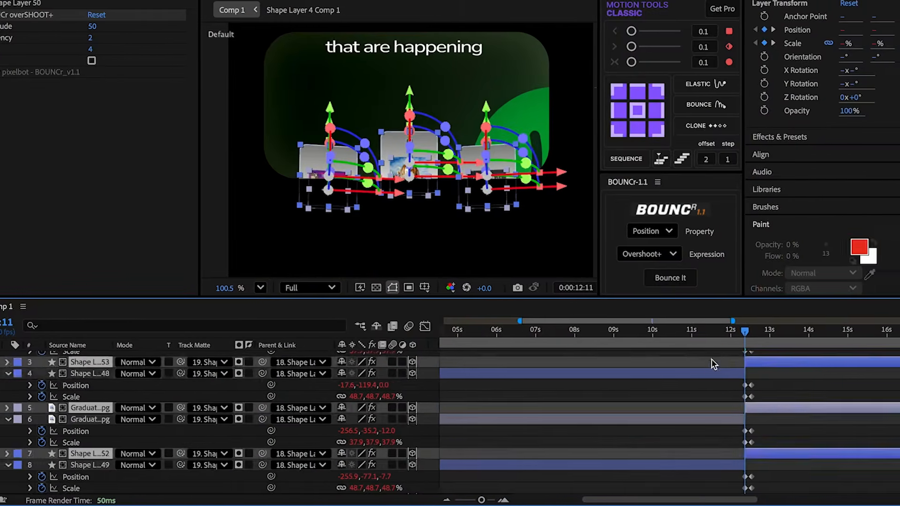
left_click(703, 374)
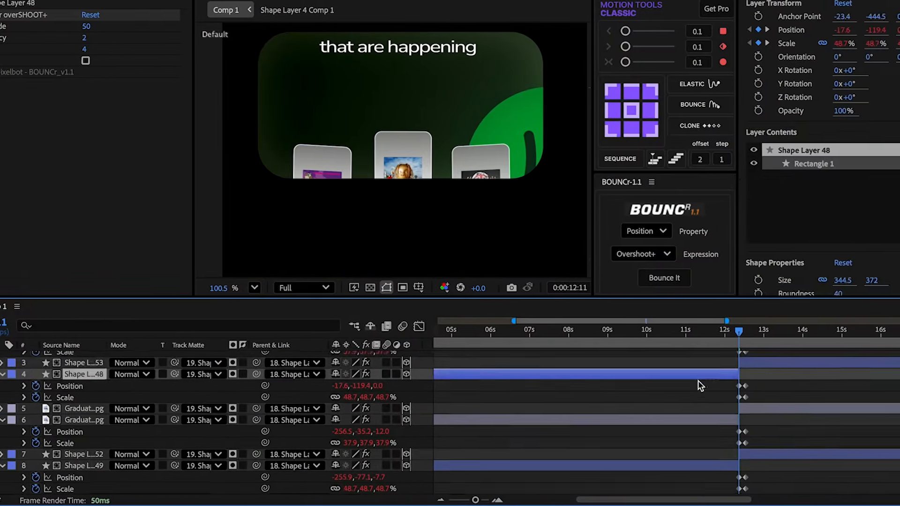
scroll(702, 373, "up", 4)
left_click(704, 367)
key("Delete")
left_click(702, 378)
key("Delete")
left_click(701, 391)
key("Delete")
left_click(699, 405)
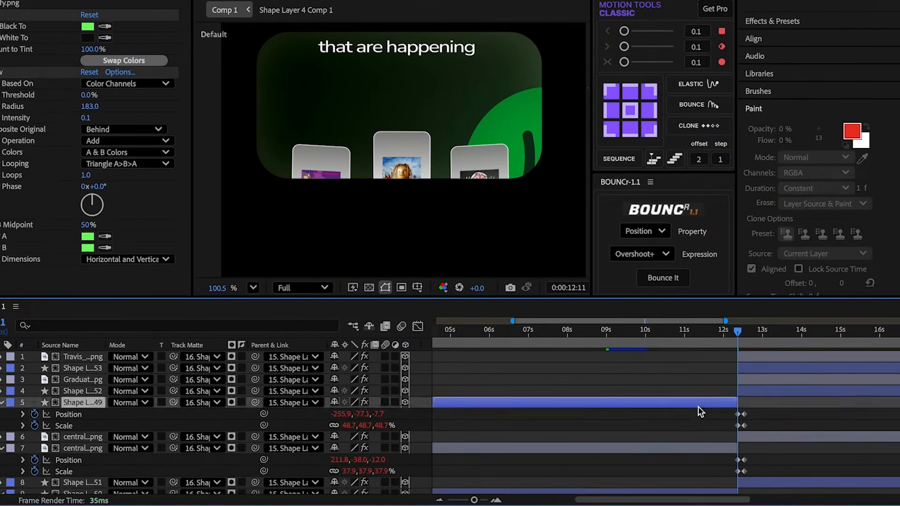
key("Delete")
left_click(698, 415)
key("Delete")
left_click(697, 424)
key("Delete")
Step: Stagger the covers by shifting the Graduation cover and frame slightly earlier and the central-cee cover and frame slightly later
left_click(748, 377)
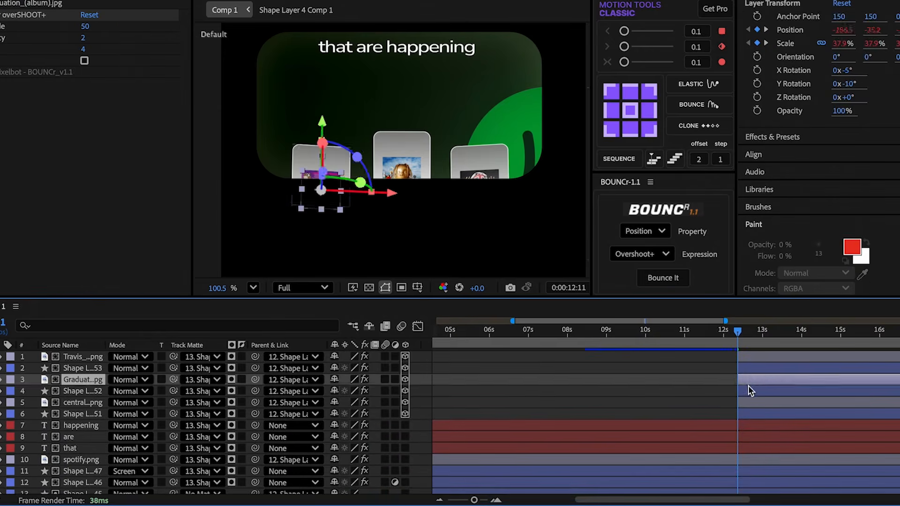
left_click(749, 391, "shift")
left_click_drag(748, 384, 743, 383)
left_click_drag(737, 340, 741, 336)
left_click(755, 401)
left_click(756, 412, "shift")
left_click_drag(756, 408, 760, 406)
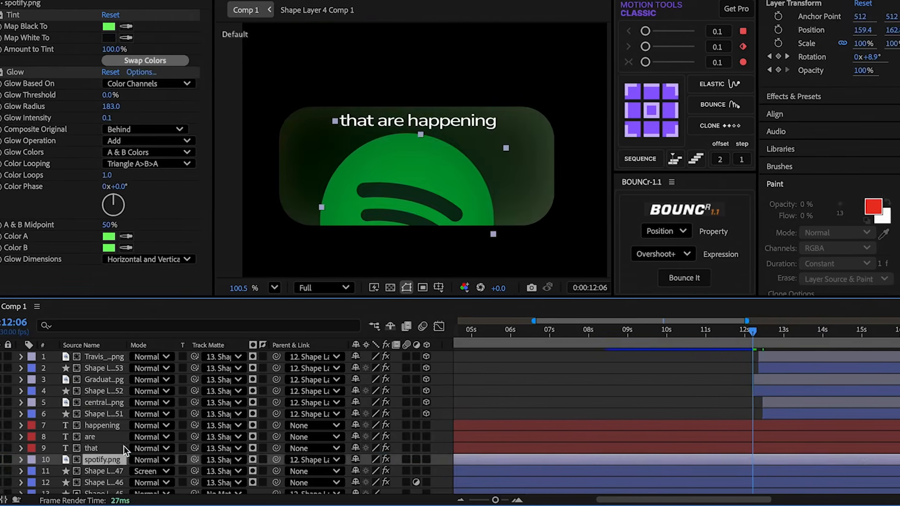
Step: Place spotify.png at the top of the layer stack and preview the card animation
left_click_drag(112, 460, 122, 353)
key("F2")
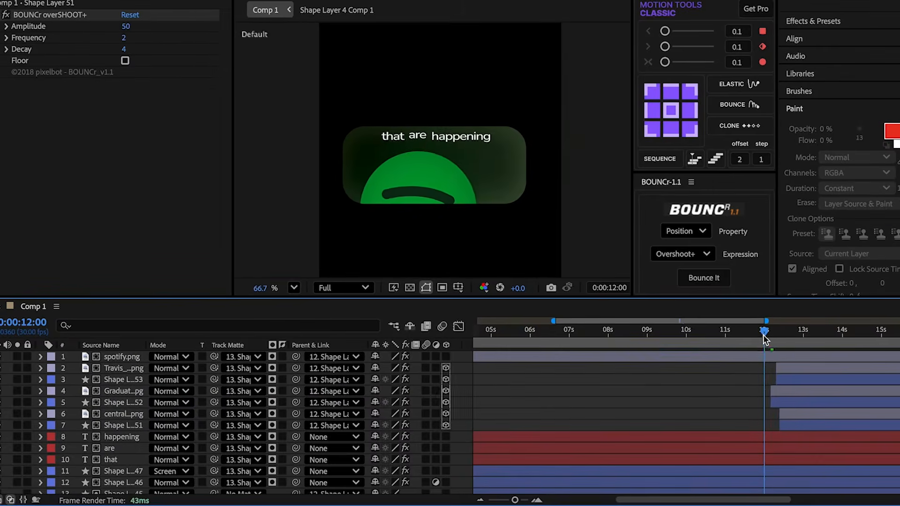
key("space")
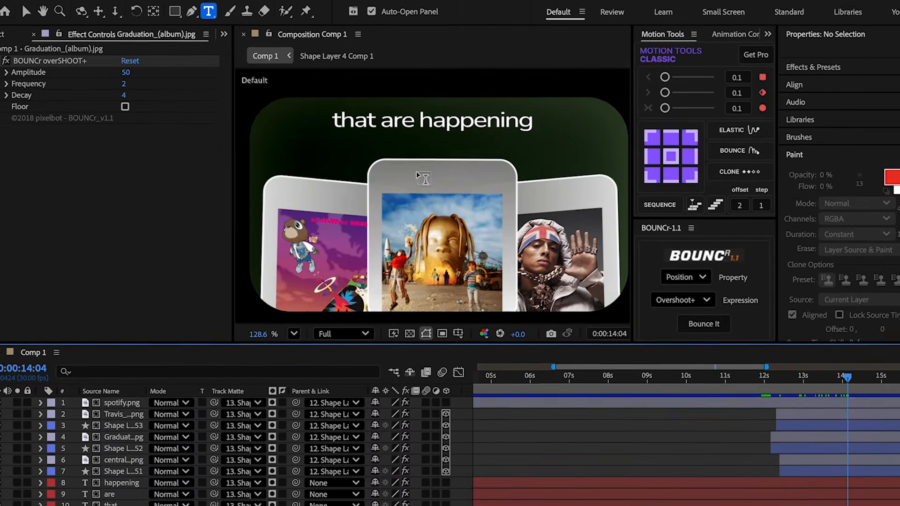
Step: Add the text "Travis Scott" on the middle frame above its cover image
left_click(393, 180)
type("Travis Scott")
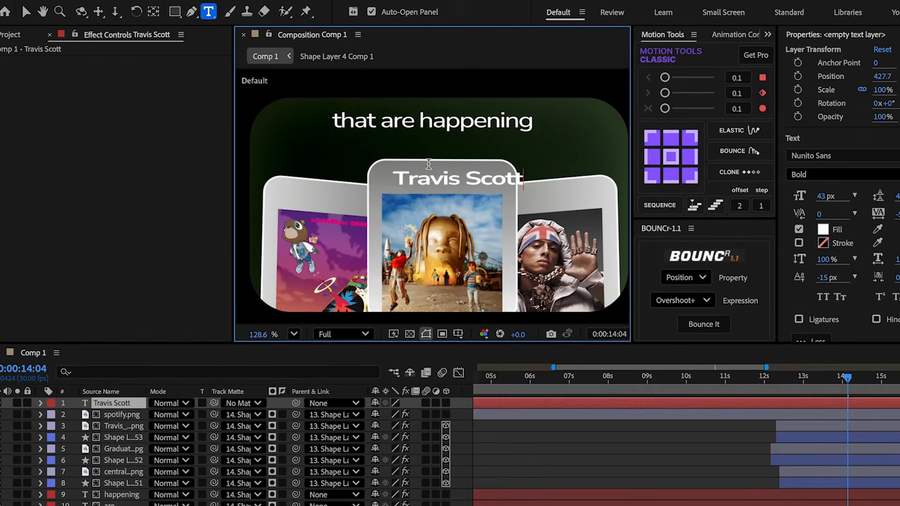
key("Escape")
Step: Scale the "Travis Scott" text to 38.5% horizontally and 50% vertically
key("s")
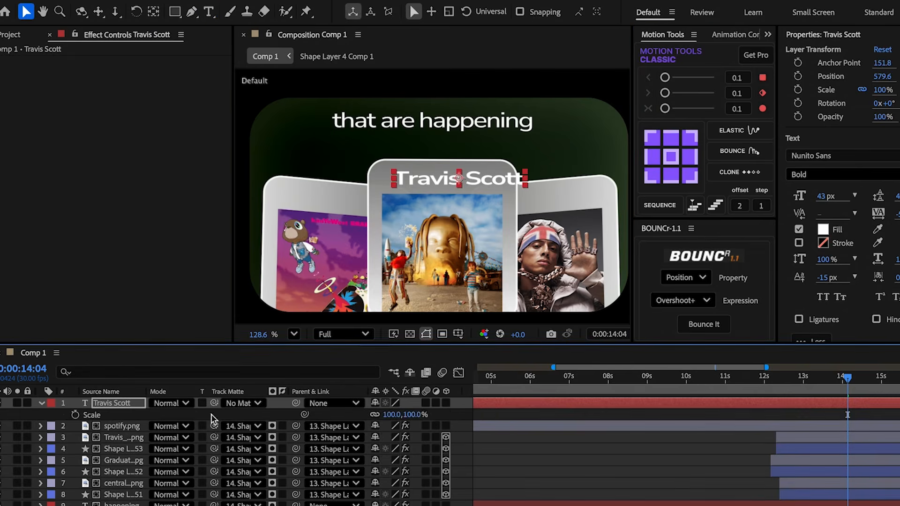
type("13")
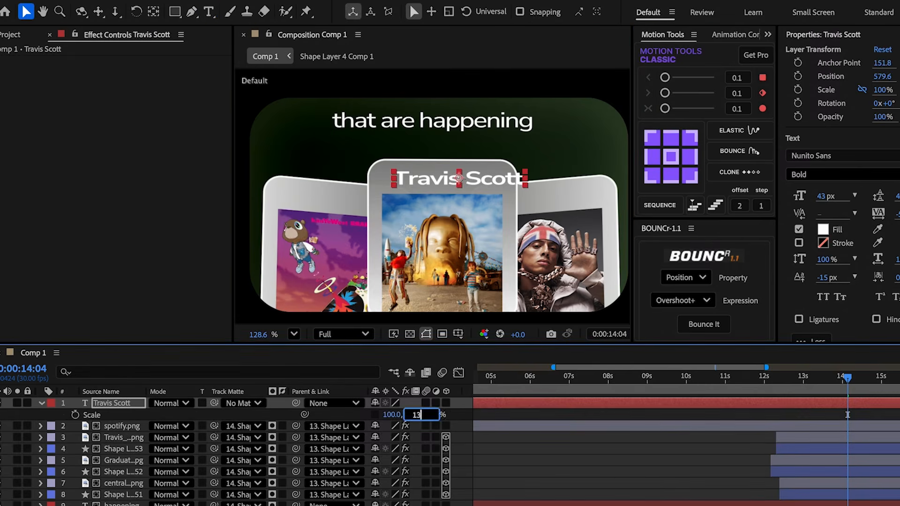
type("0")
key("Return")
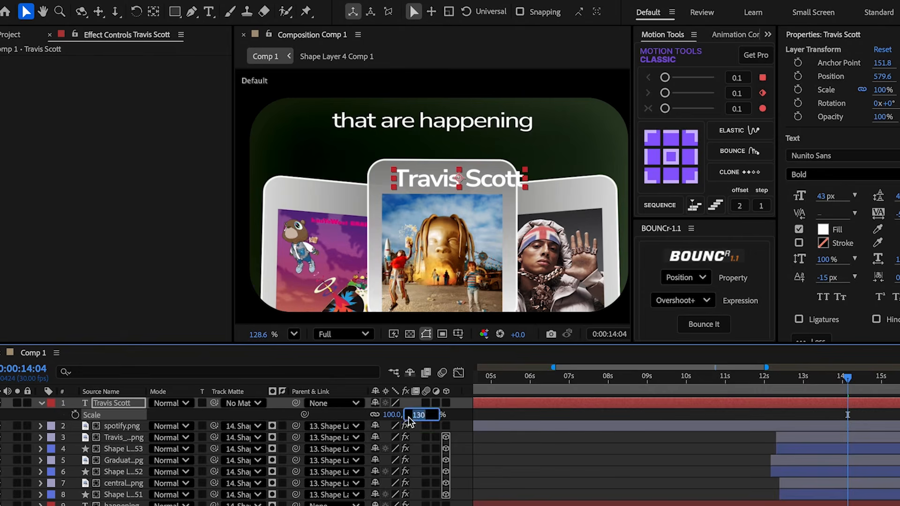
key("Return")
Step: Line up the "Travis Scott" text with the left edge of the middle cover image and make it a 3D layer
scroll(484, 174, "up", 5)
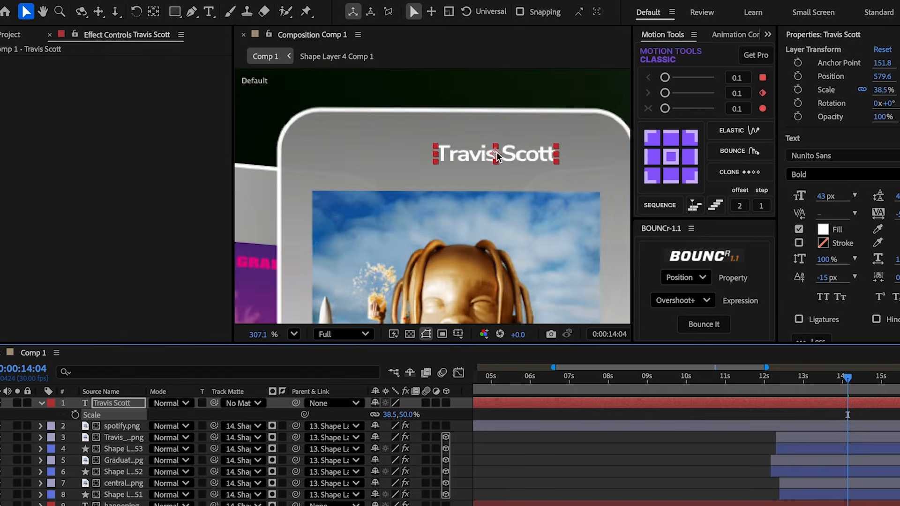
left_click_drag(497, 156, 380, 171)
left_click(446, 403)
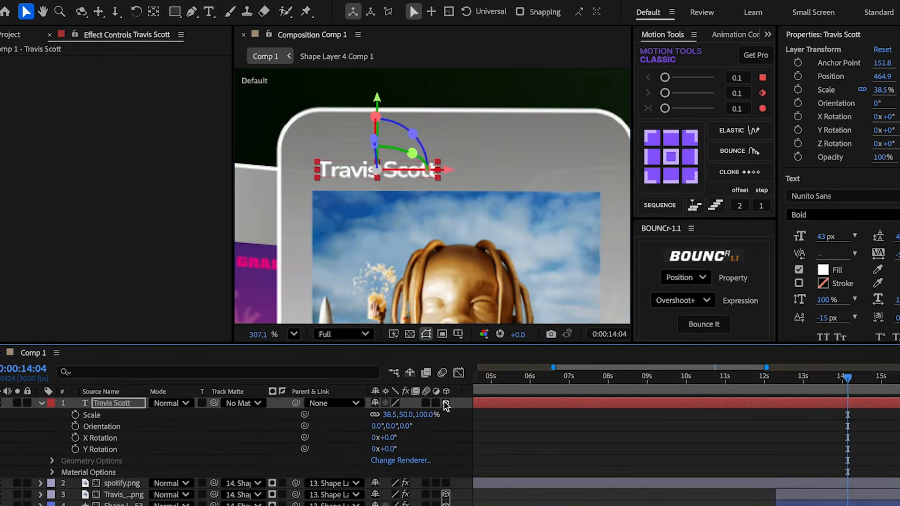
Step: Reorder the "Travis Scott" text directly above Travis_Scott.png and cut its layer so it starts at 0:00:12:09
left_click_drag(108, 405, 118, 490)
scroll(506, 439, "down", 1)
left_click_drag(804, 391, 776, 388)
key("ctrl+shift+d")
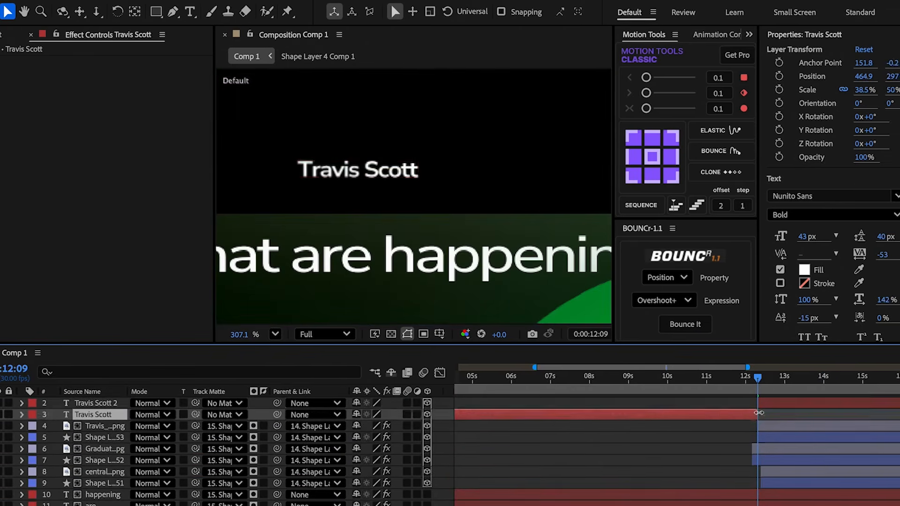
Step: Duplicate the "Travis Scott" text, place the copy directly above the Graduation cover with a matching start, and change it to "Kanye West"
key("ctrl+d")
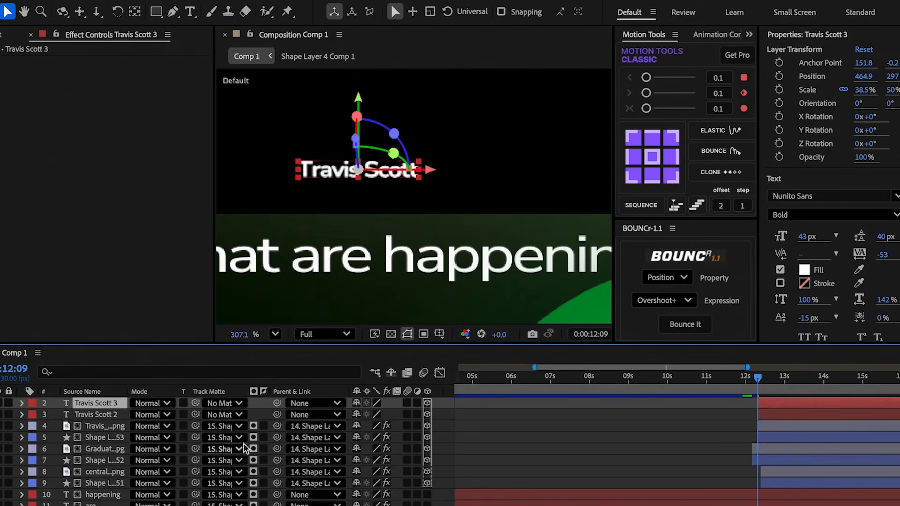
left_click_drag(79, 410, 74, 445)
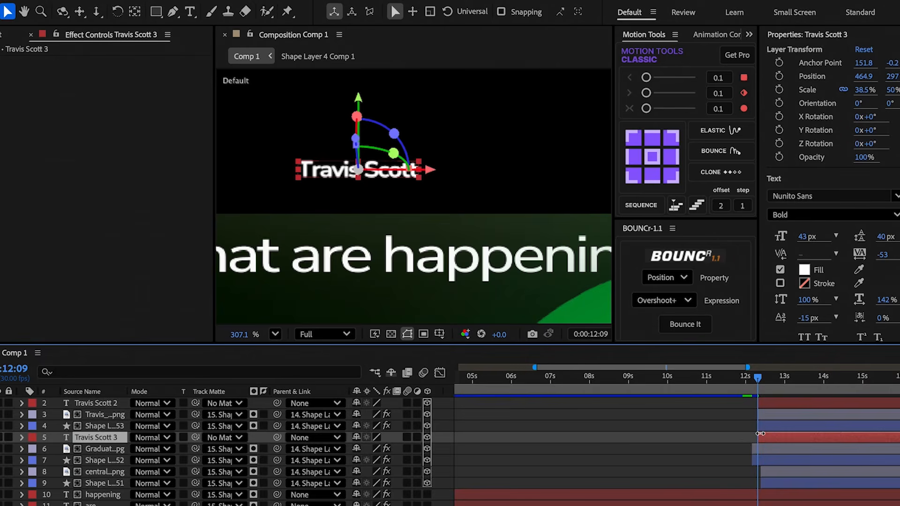
double_click(764, 440)
type("Kanye West")
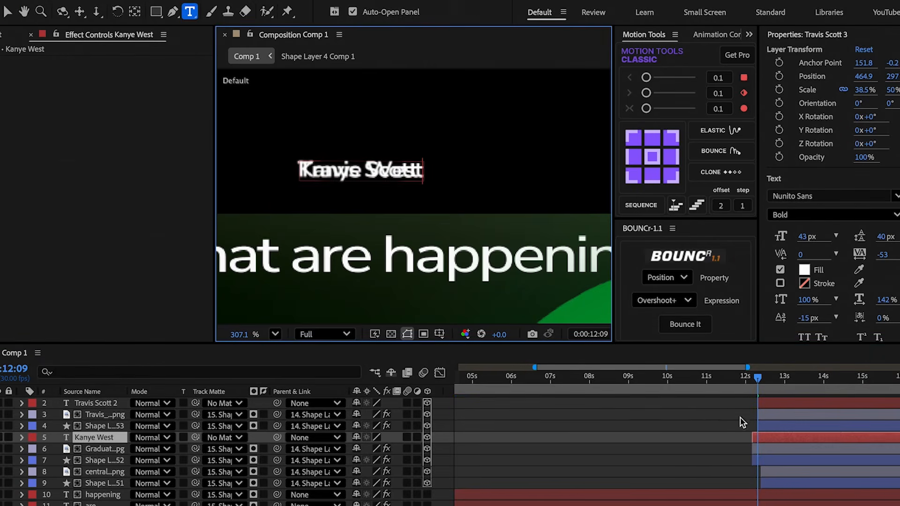
Step: With the playhead at 0:00:13:23, move the "Kanye West" text onto the frame above the Graduation cover image
left_click_drag(791, 383, 815, 384)
key("v")
left_click_drag(488, 124, 275, 164)
Step: Tilt the "Kanye West" text to match its cover with an X Rotation of -5° and a Y Rotation of -10°
key("r")
left_click(375, 461)
type("-5")
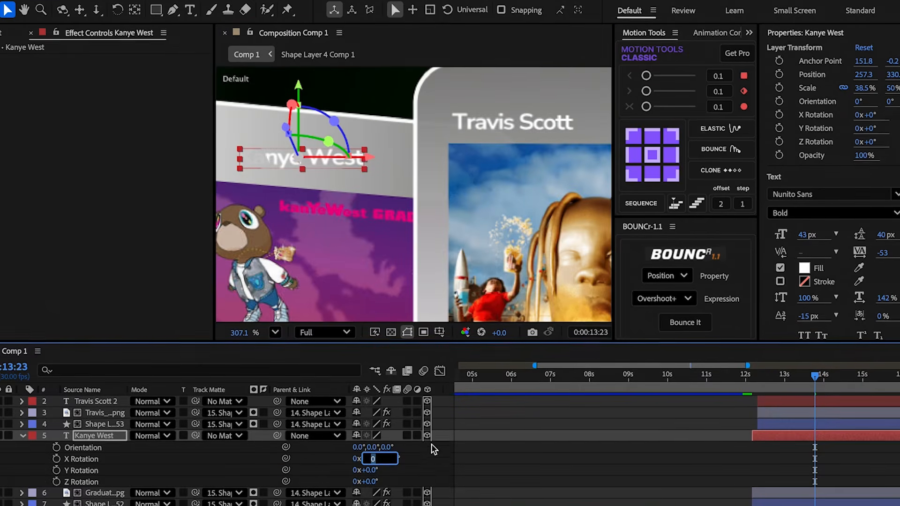
left_click(369, 455)
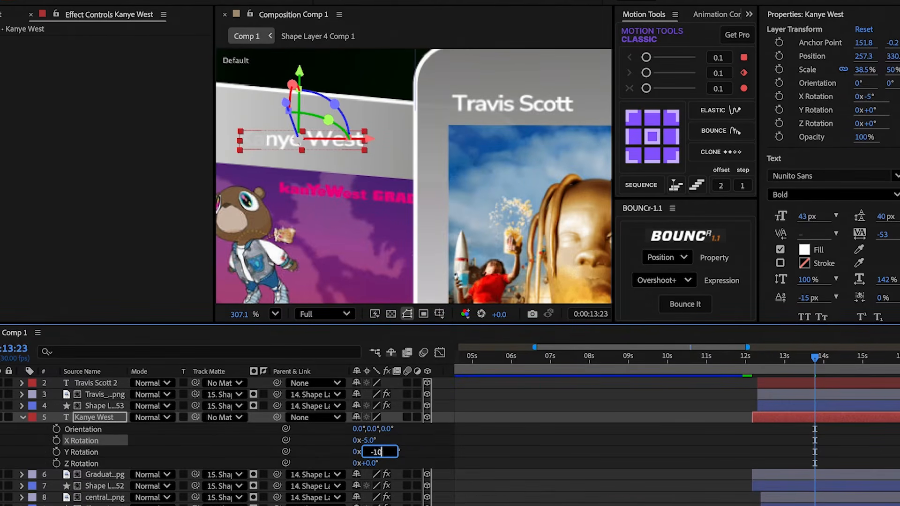
key("Return")
Step: Line up the "Kanye West" text with the left edge of the Graduation image and adjust its depth in front of the frame
scroll(297, 158, "down", 1)
left_click_drag(294, 146, 263, 154)
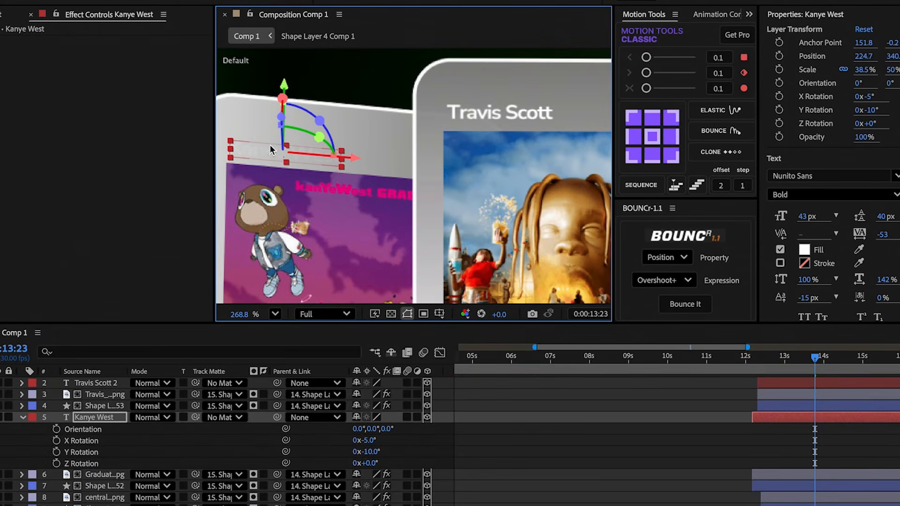
key("p")
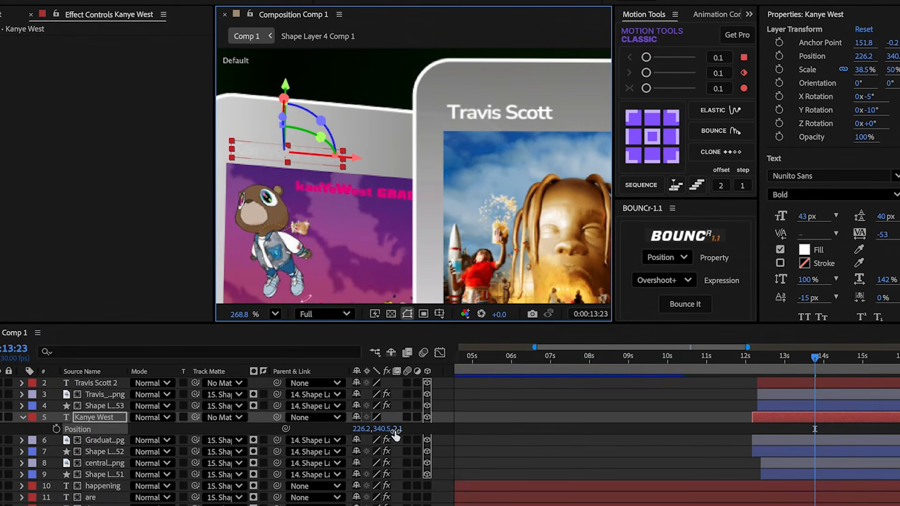
left_click(461, 433)
Step: Duplicate the "Kanye West" text, place the copy directly above the central-cee cover with a matching start, and change it to "Central Cee"
left_click(93, 417)
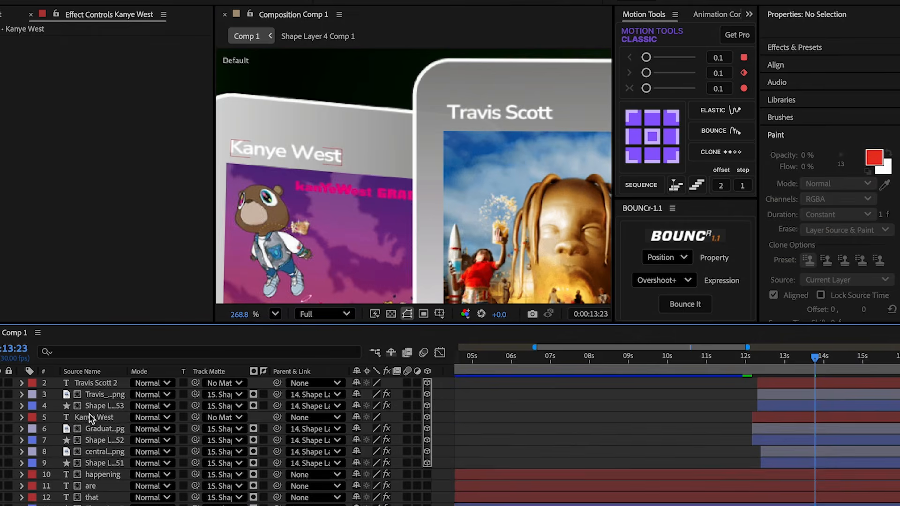
key("ctrl+d")
left_click_drag(94, 418, 99, 460)
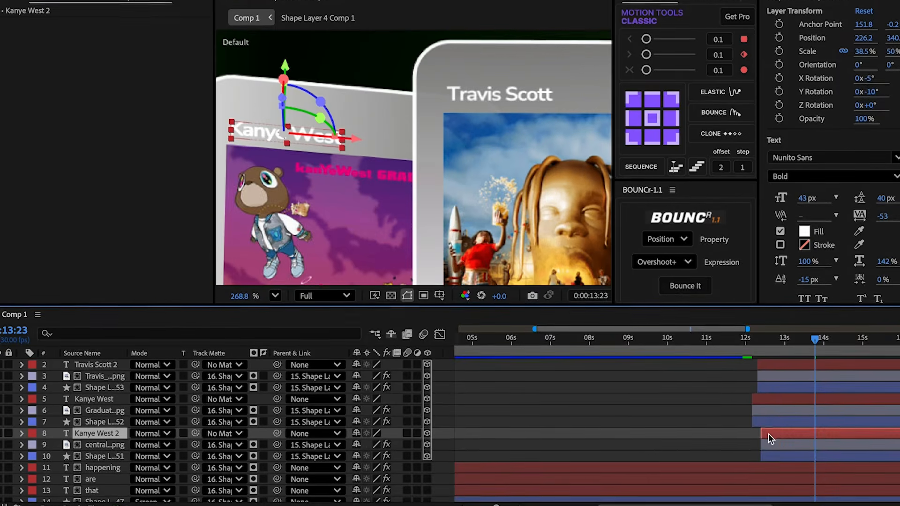
double_click(770, 451)
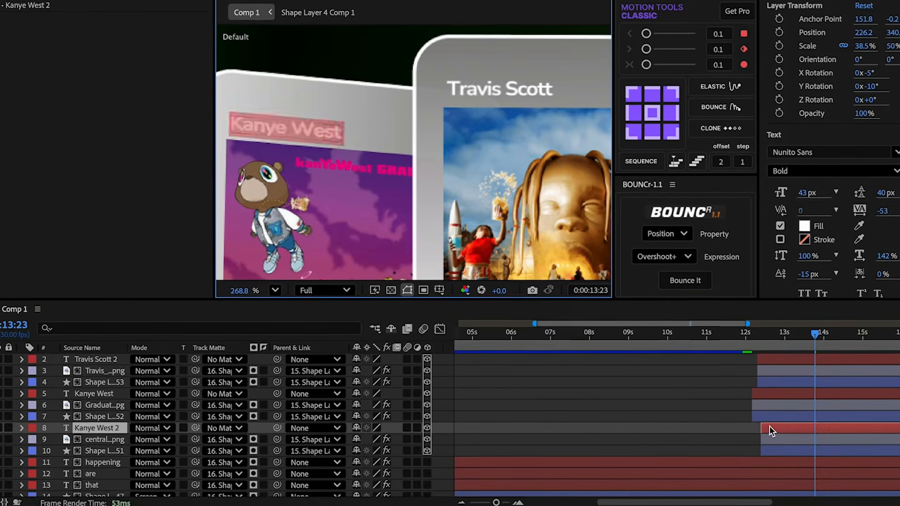
type("Central  Cee")
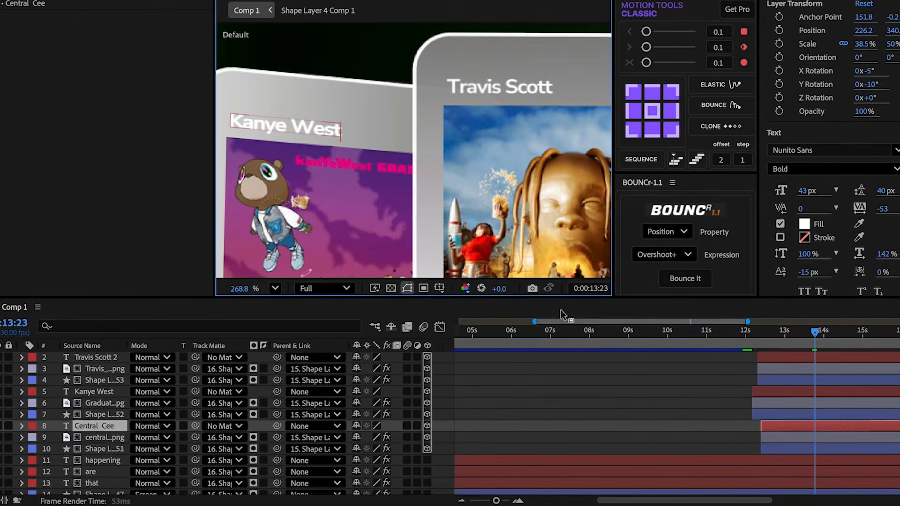
Step: Move the "Central Cee" text over to the right-hand cover and set its Y Rotation to 10°
left_click_drag(300, 135, 443, 127)
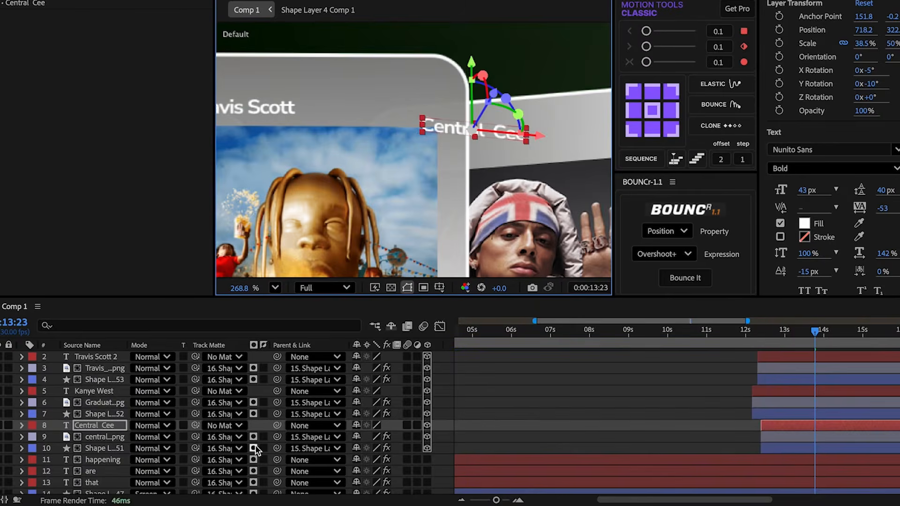
type("r")
type("10")
key("Return")
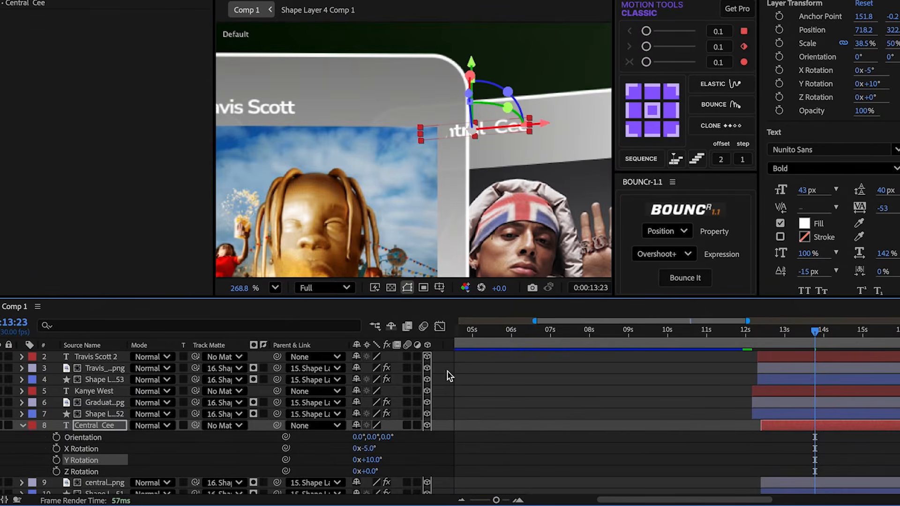
Step: Fine-tune the "Central Cee" text's placement beside the right-hand cover's heading area and adjust its depth
left_click_drag(454, 137, 423, 130)
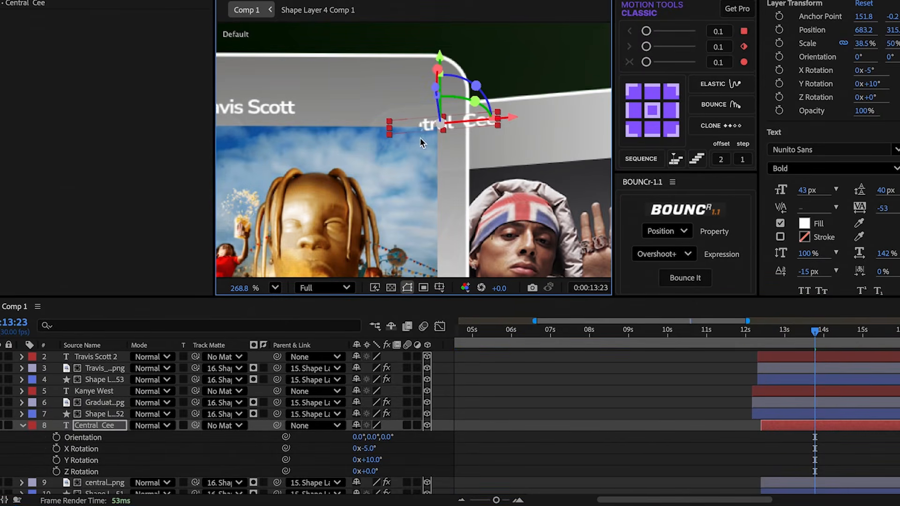
key("p")
left_click(398, 439)
left_click(395, 444)
left_click_drag(398, 441, 402, 441)
left_click(397, 444)
left_click(395, 455)
Step: Parent the "Central Cee", "Kanye West" and "Travis Scott" texts each to the frame shape of its own cover
left_click_drag(278, 426, 110, 460)
left_click(105, 392)
left_click_drag(305, 392, 145, 393)
scroll(149, 398, "up", 1)
left_click(139, 369)
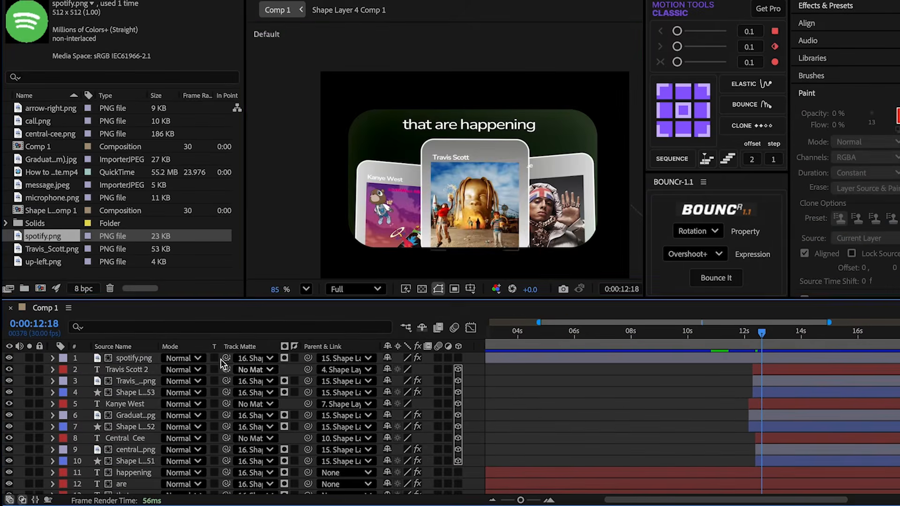
Step: Add spotify.png again as the top layer, move it to the card's upper-left area and scale it to 10%
left_click_drag(66, 244, 75, 354)
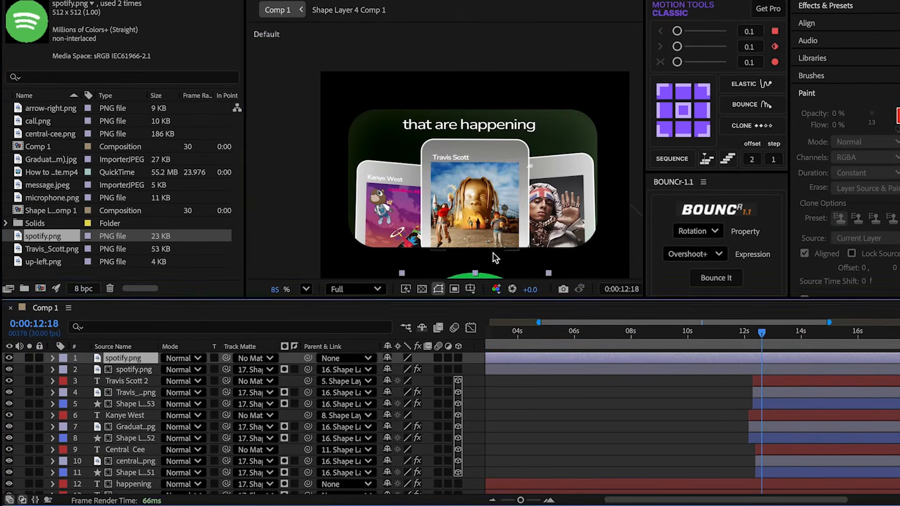
scroll(424, 147, "down", 1)
left_click_drag(423, 147, 406, 113)
key("s")
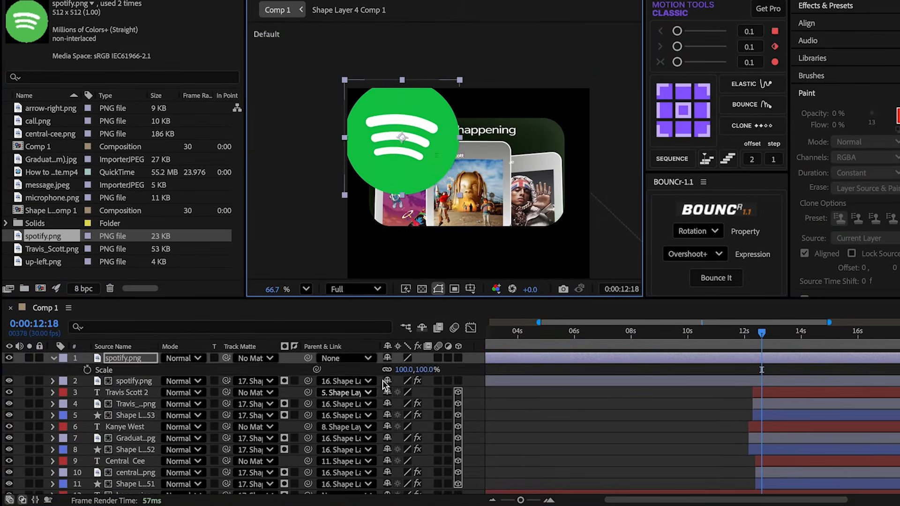
left_click(404, 369)
type("10")
key("Return")
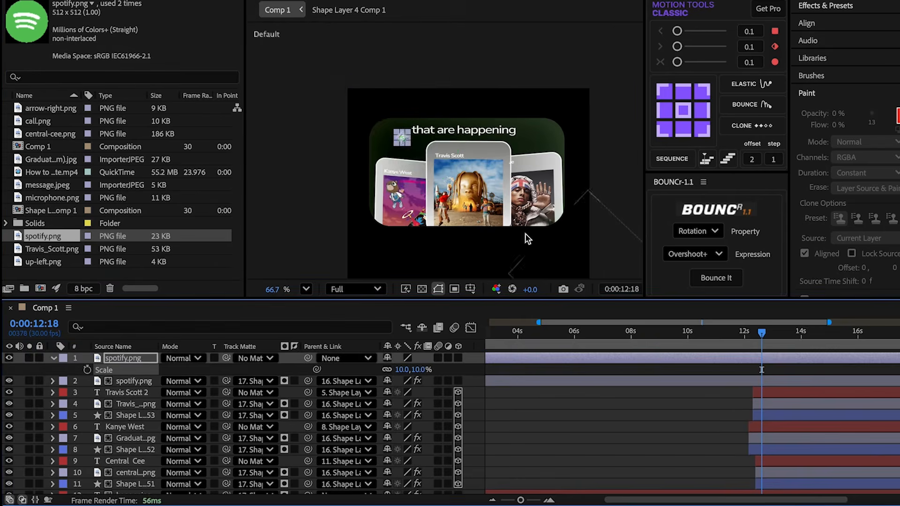
Step: Split the older, animated spotify.png layer at 0:00:12:17 and delete the part after the cut
key("period")
key("period")
key("comma")
key("comma")
left_click_drag(762, 333, 761, 334)
key("ctrl+Down")
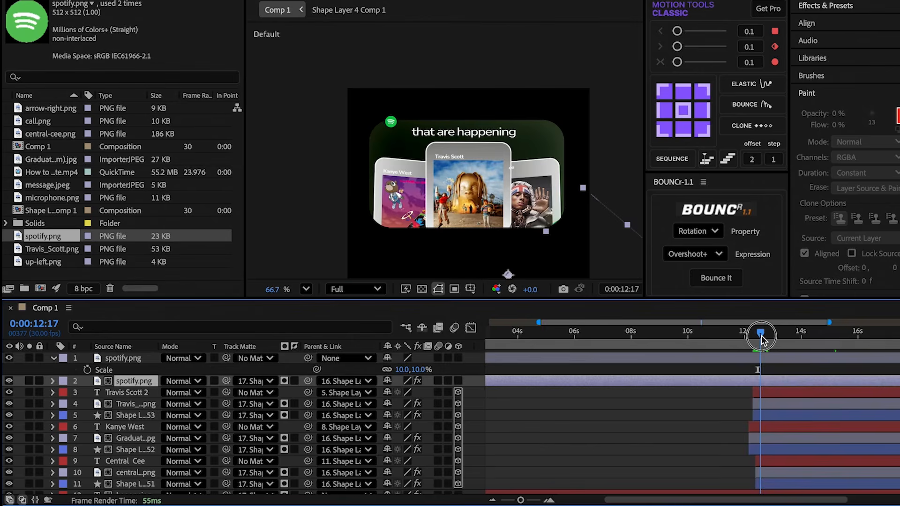
key("ctrl+shift+d")
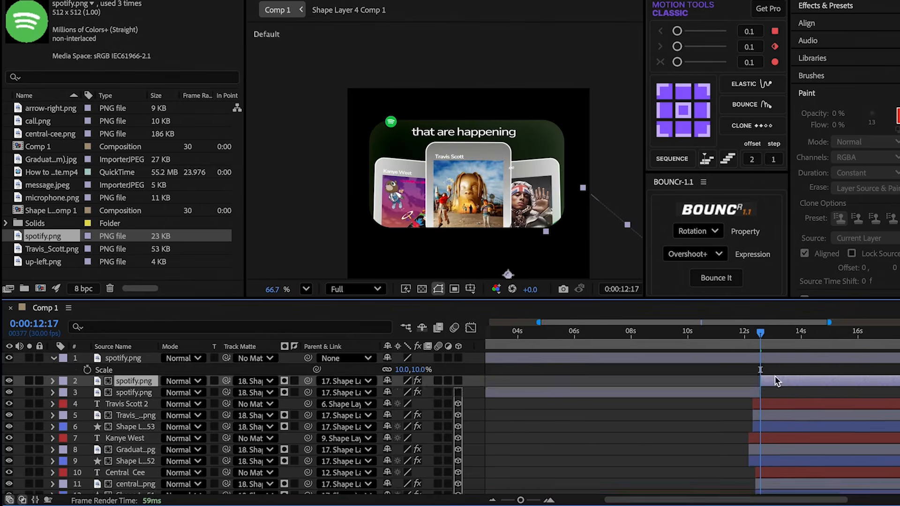
key("Delete")
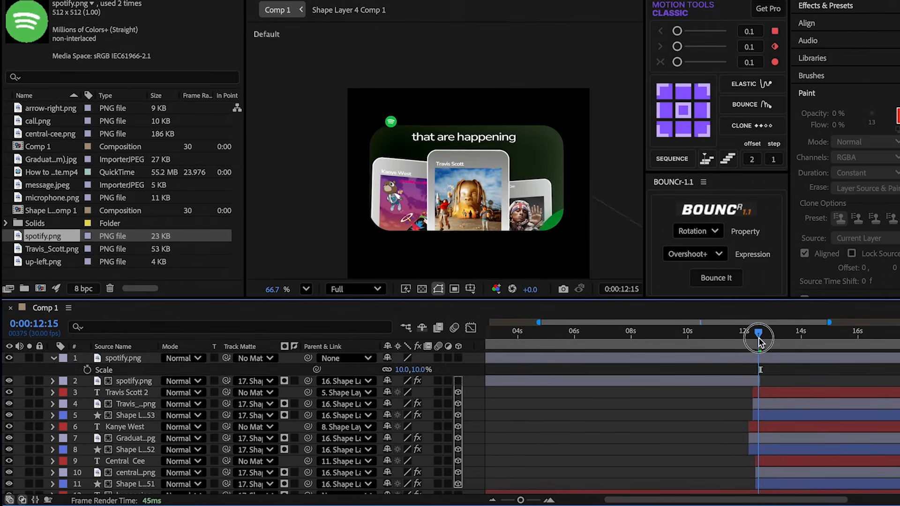
Step: Split the small spotify.png logo layer at 0:00:12:14 and delete the part before the cut
left_click_drag(758, 338, 758, 339)
left_click(751, 359)
key("ctrl+shift+d")
left_click(736, 379)
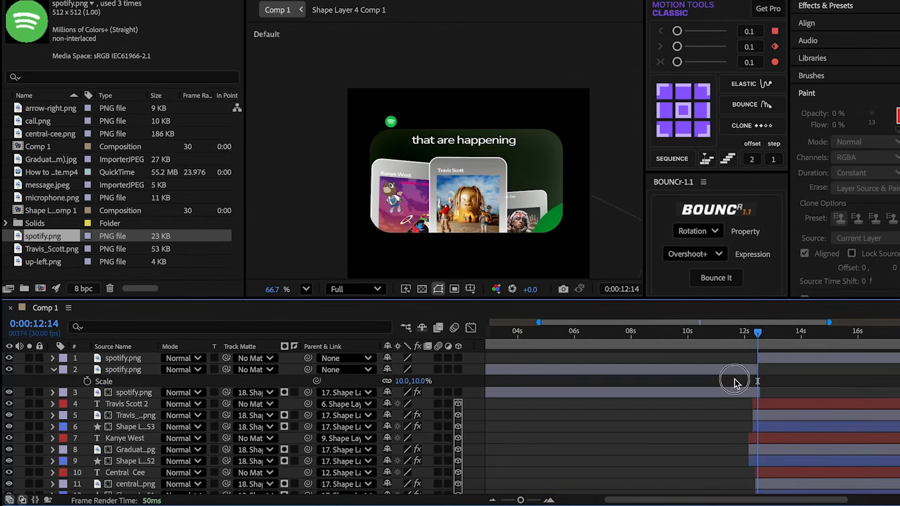
left_click(744, 368)
key("equal")
key("Delete")
Step: Set the small Spotify logo's anchor point to its bottom centre and keyframe its Rotation at -68° at 0:00:12:14
left_click(764, 359)
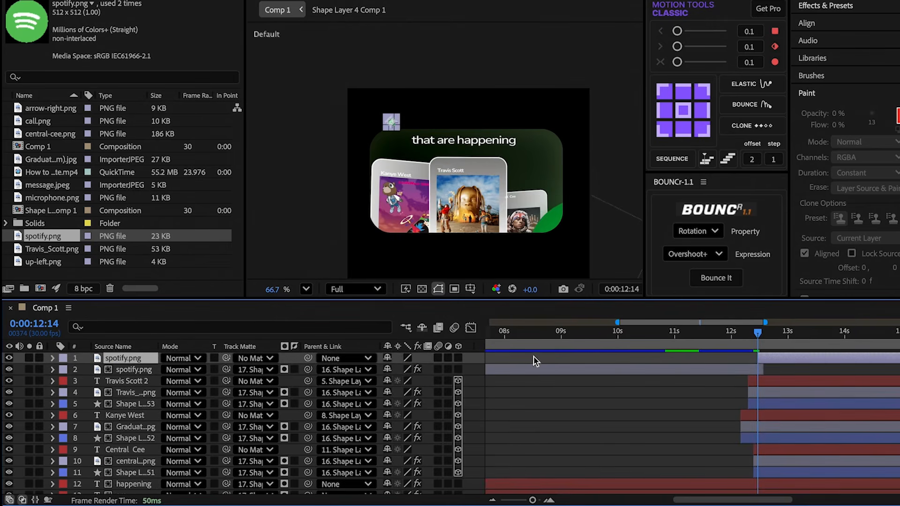
key("r")
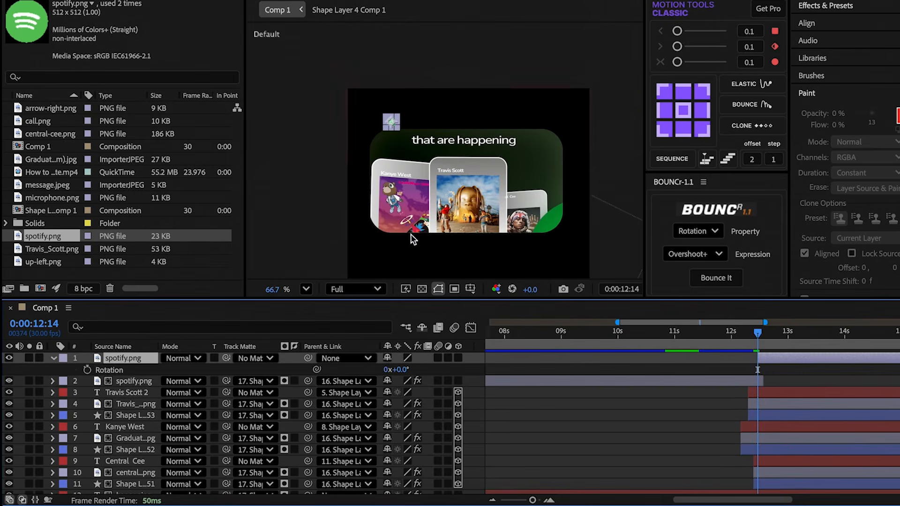
left_click(682, 135)
scroll(359, 143, "up", 1)
left_click(87, 370)
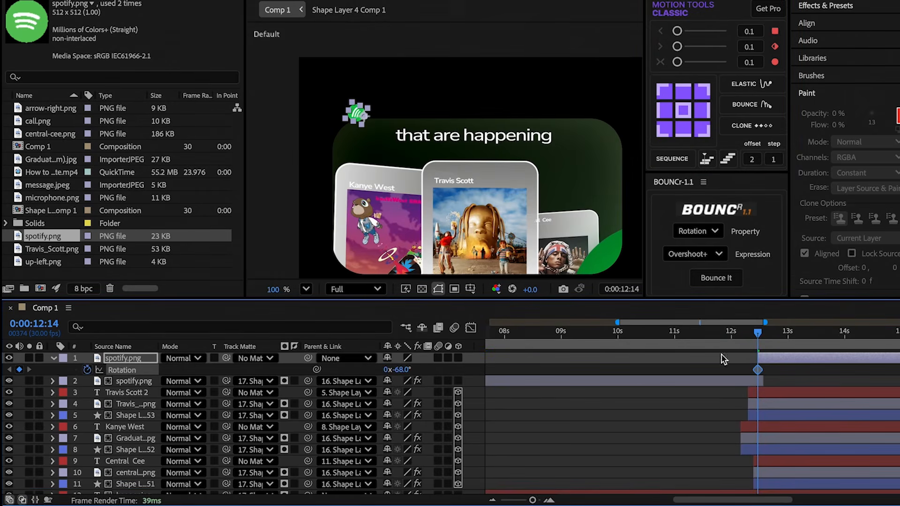
Step: Keyframe the small logo's Rotation at 0° at 0:00:12:19 and apply the BOUNCr Overshoot+ expression to its rotation keyframes
left_click_drag(758, 333, 767, 334)
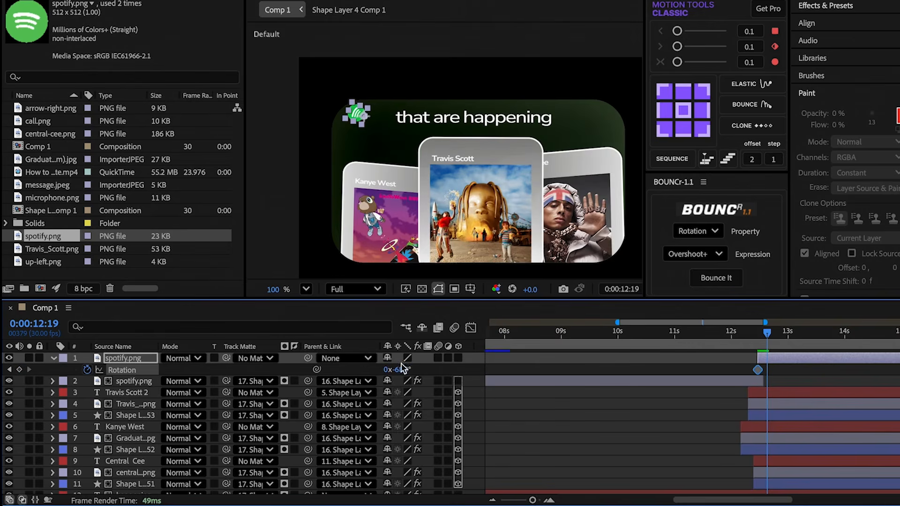
left_click(558, 372)
left_click_drag(779, 374, 749, 367)
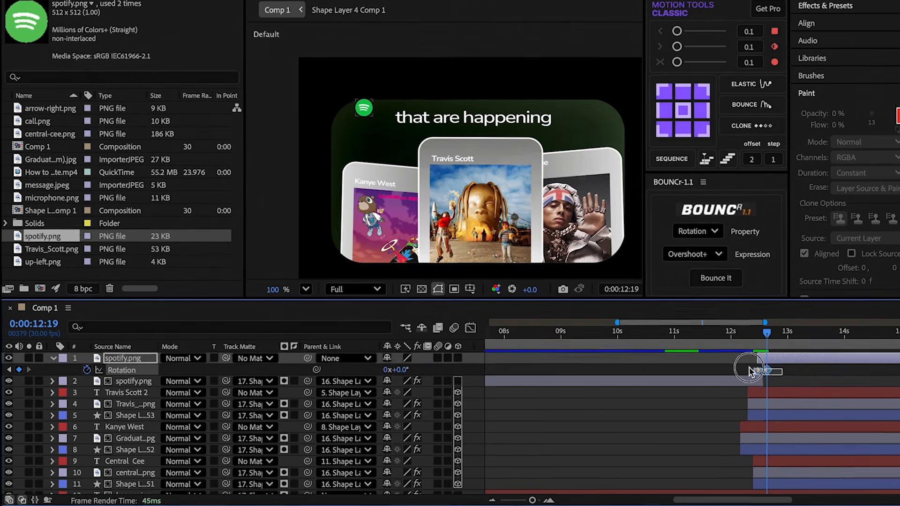
left_click(717, 281)
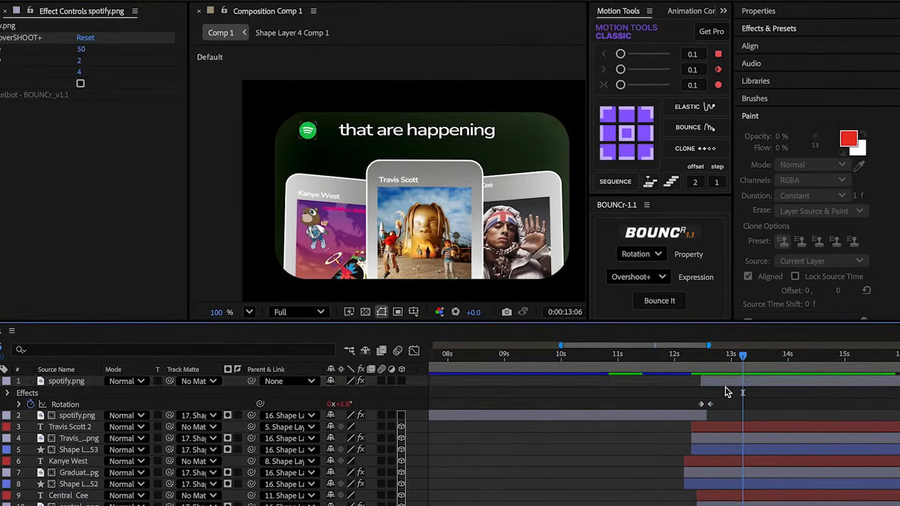
Step: Apply the Glow effect to the small Spotify logo with a Glow Radius of 186 and a Glow Intensity of 0.1
left_click(733, 380)
left_click(791, 26)
left_click(794, 43)
type("glow")
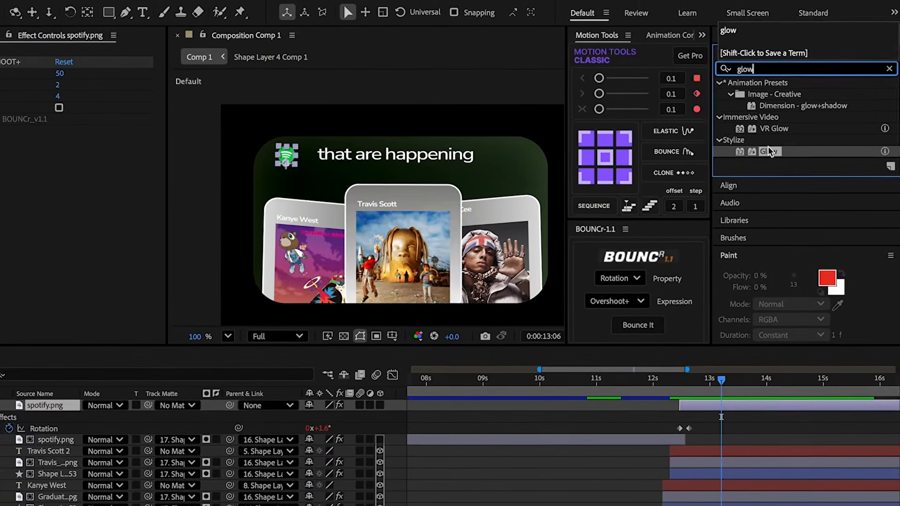
left_click_drag(778, 140, 33, 193)
scroll(239, 142, "up", 4)
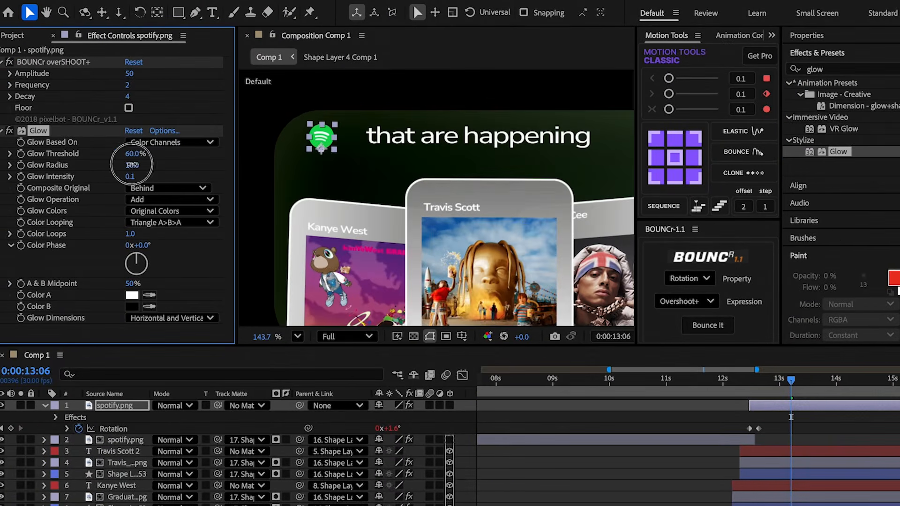
left_click_drag(254, 166, 253, 166)
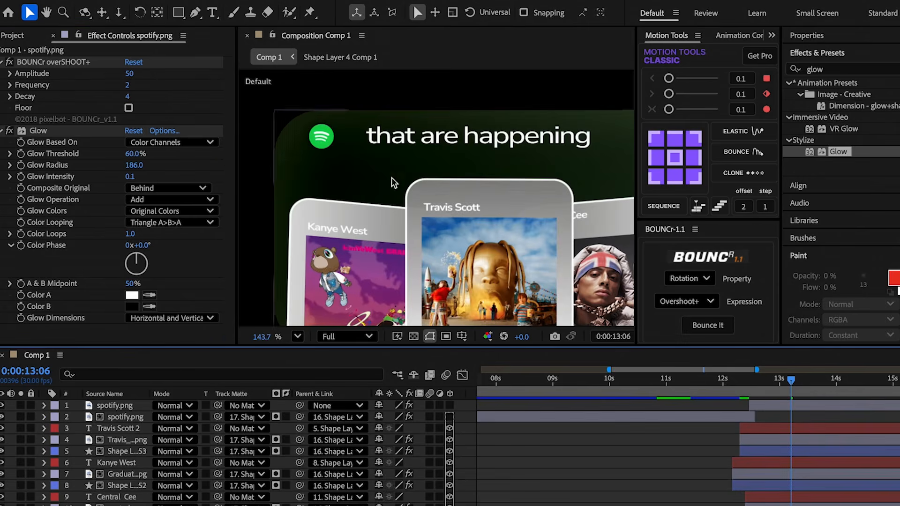
Step: Apply Glow with a radius of 152 to the word "that" and copy the effect to "are" and "happening"
left_click(398, 144)
left_click_drag(842, 151, 282, 180)
left_click_drag(177, 167, 224, 166)
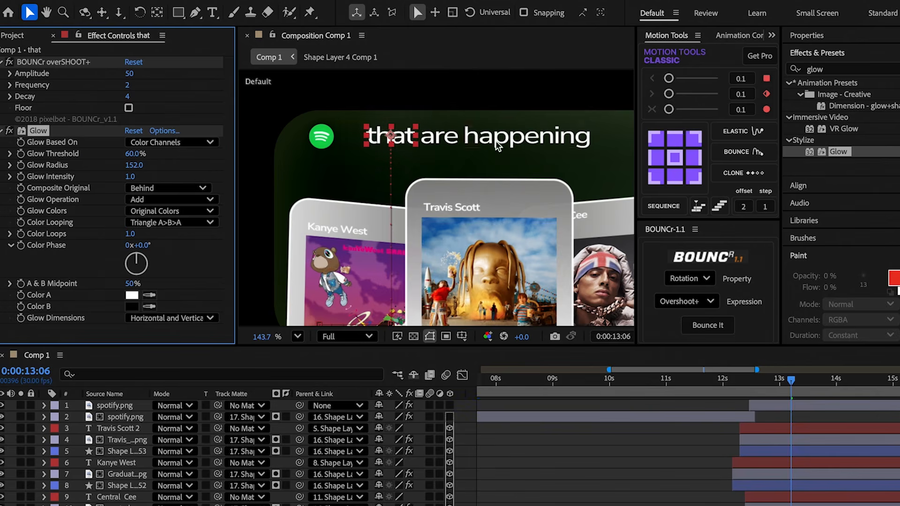
left_click(432, 143)
key("ctrl+v")
left_click(533, 137)
key("ctrl+v")
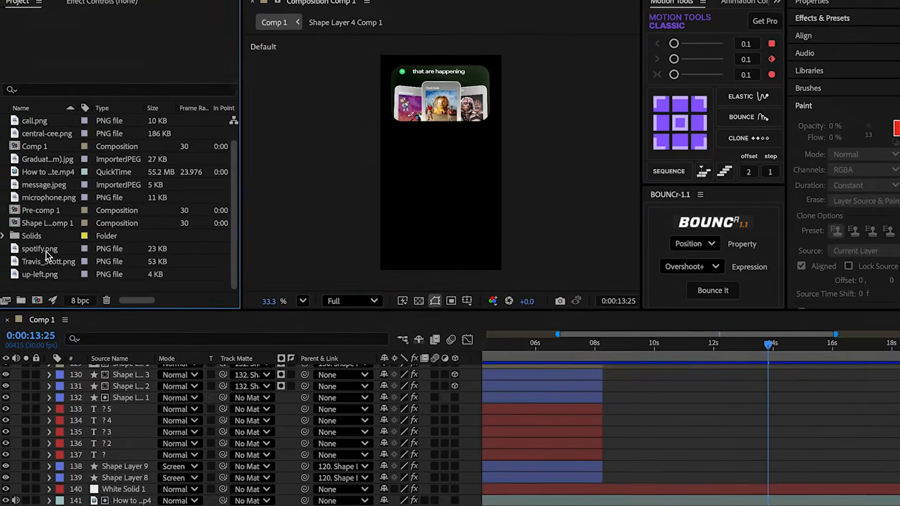
Step: Add spotify.png directly above White Solid 1 and arrange two full-size copies in the composition's upper-left and lower-right corners
left_click_drag(43, 283, 54, 375)
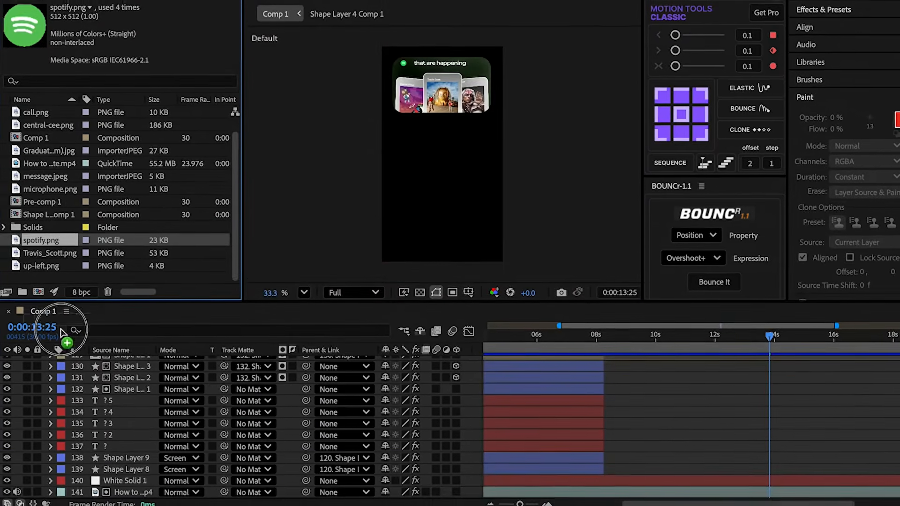
left_click_drag(61, 333, 76, 478)
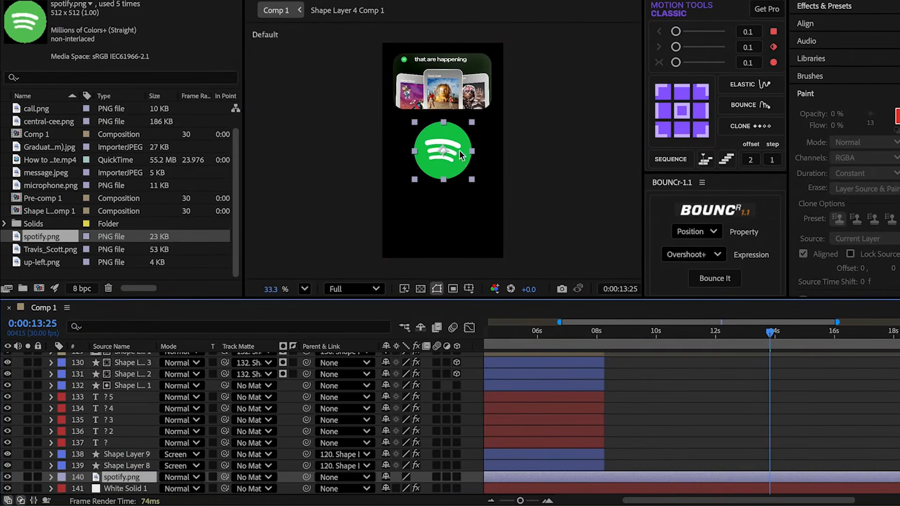
left_click_drag(460, 155, 404, 87)
key("ctrl+d")
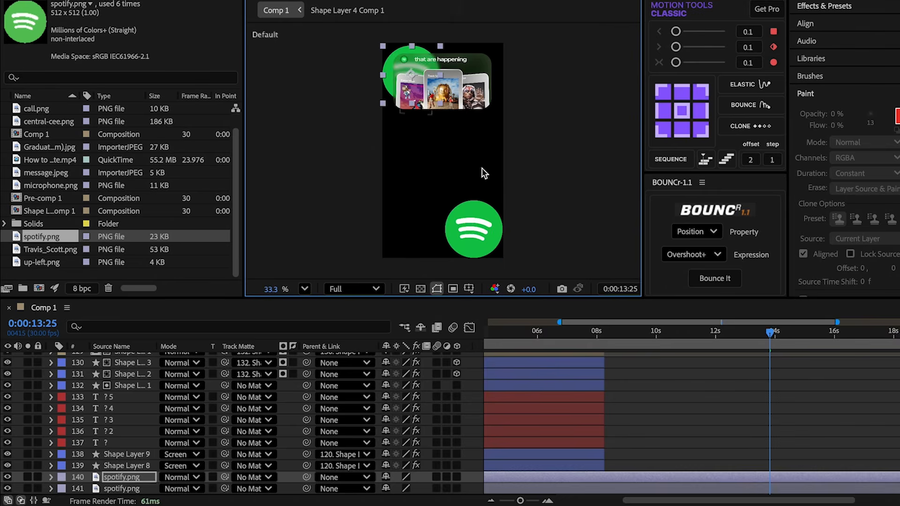
Step: At 0:00:11:11, set the upper-left logo's anchor point to its top-left corner and the lower-right logo's to its bottom-right corner
left_click(762, 334)
scroll(763, 342, "down", 1)
left_click_drag(751, 341, 698, 341)
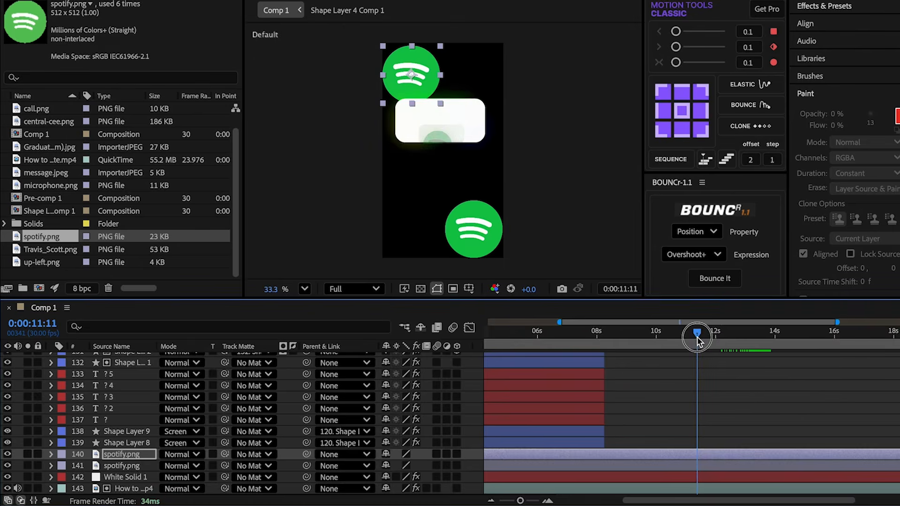
key("r")
left_click(669, 95)
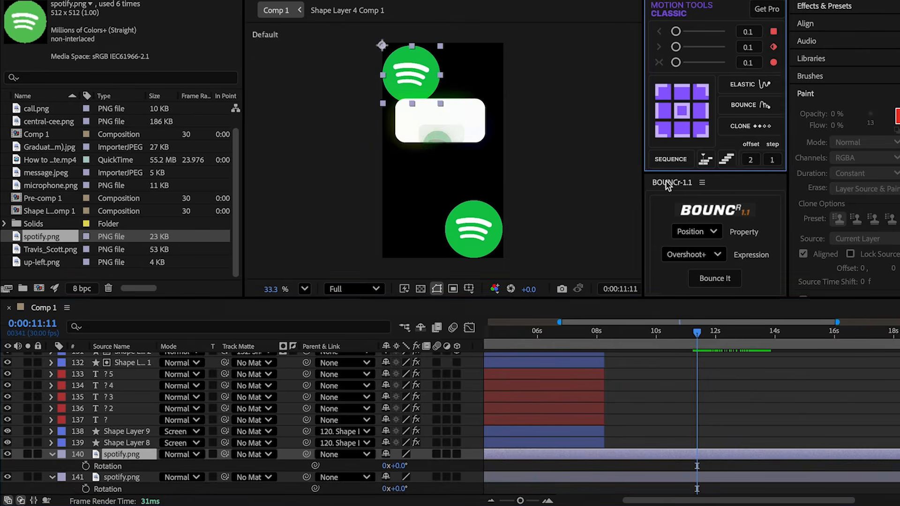
left_click(716, 478)
left_click(699, 132)
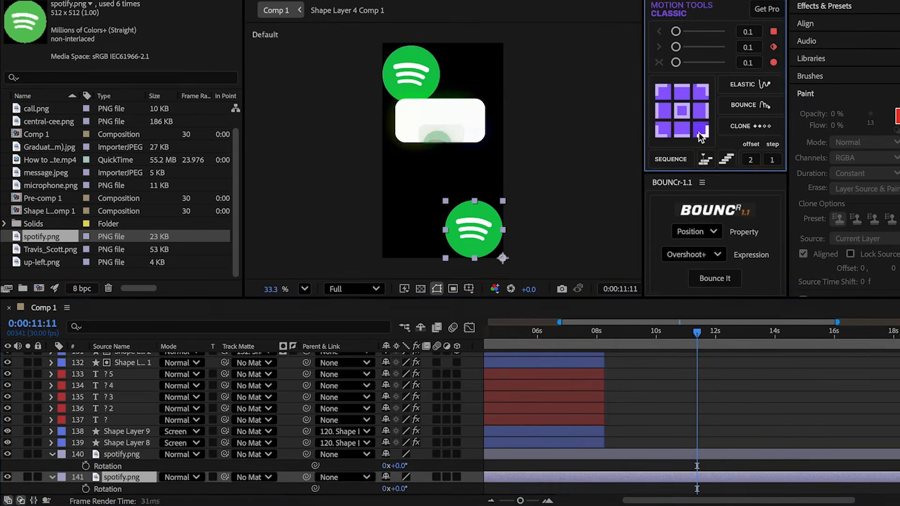
Step: Keyframe both large Spotify logos' Rotation at 93° at 0:00:11:11 and at 0° at 0:00:12:05
scroll(694, 422, "down", 1)
left_click(694, 428, "shift")
left_click_drag(398, 442, 457, 438)
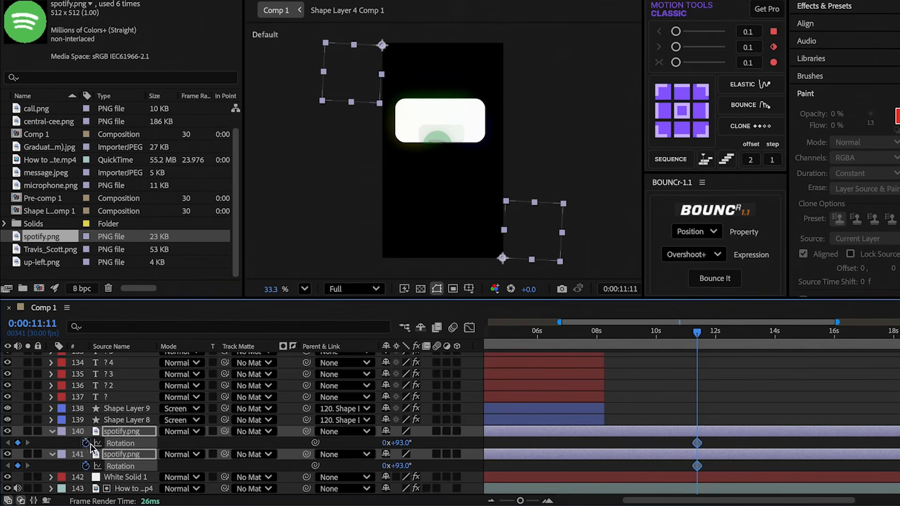
left_click_drag(698, 333, 723, 338)
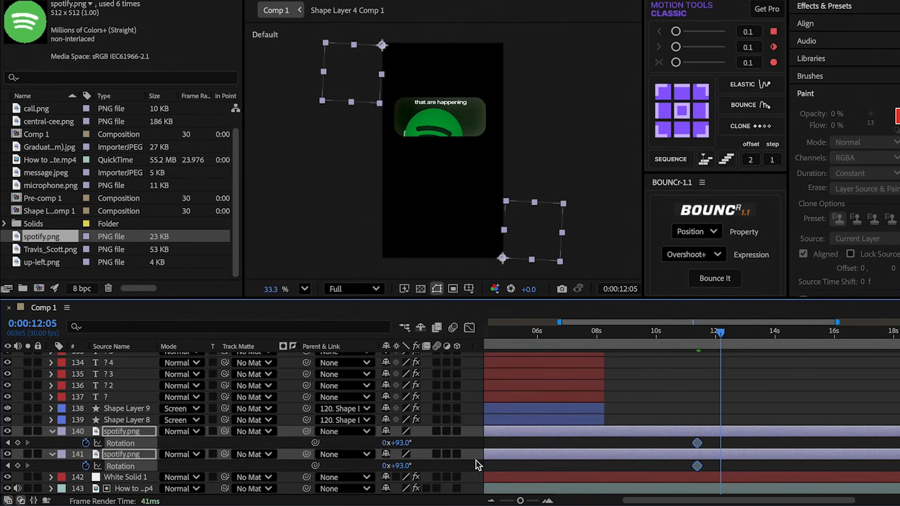
type("0")
key("Return")
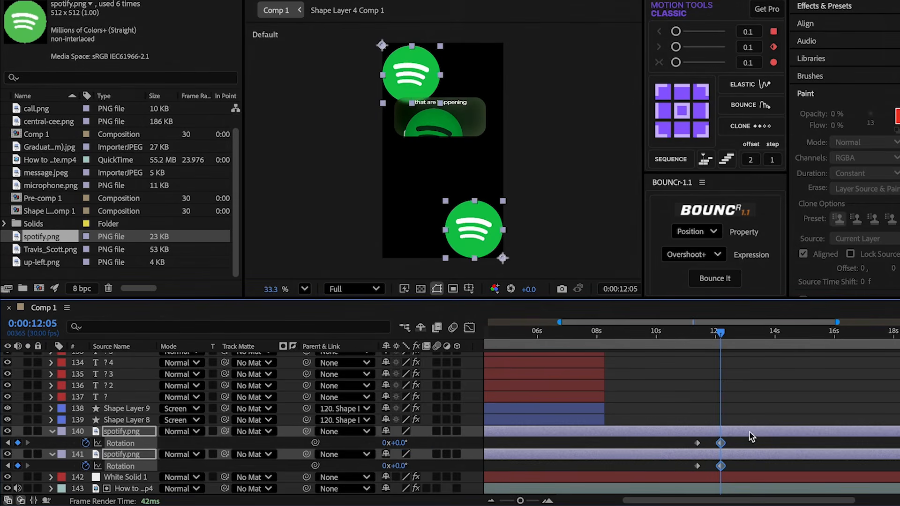
Step: Apply Easy Ease to the rotation keyframes of both large Spotify logos
left_click_drag(751, 437, 680, 468)
left_click(469, 327)
key("F9")
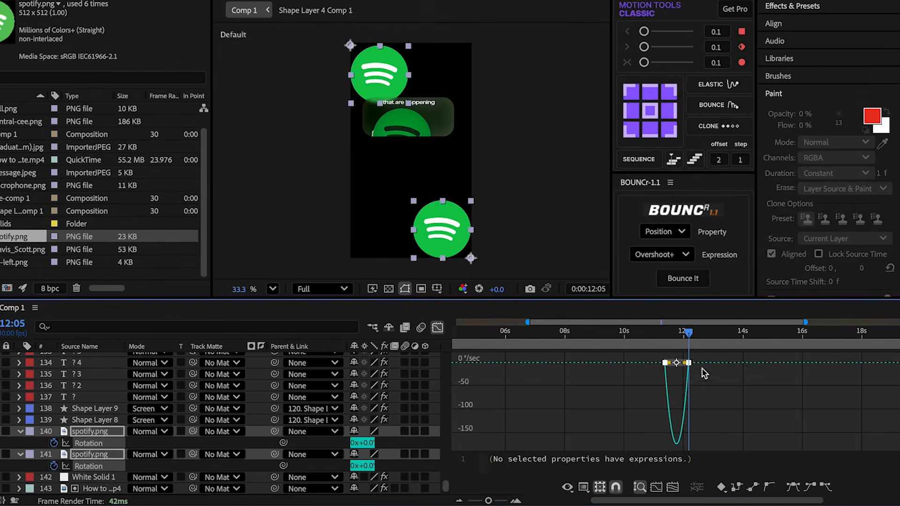
key("shift+F3")
Step: Pre-compose the two large Spotify logos and apply Fast Box Blur with a Blur Radius of 245 to the pre-comp
right_click(671, 429)
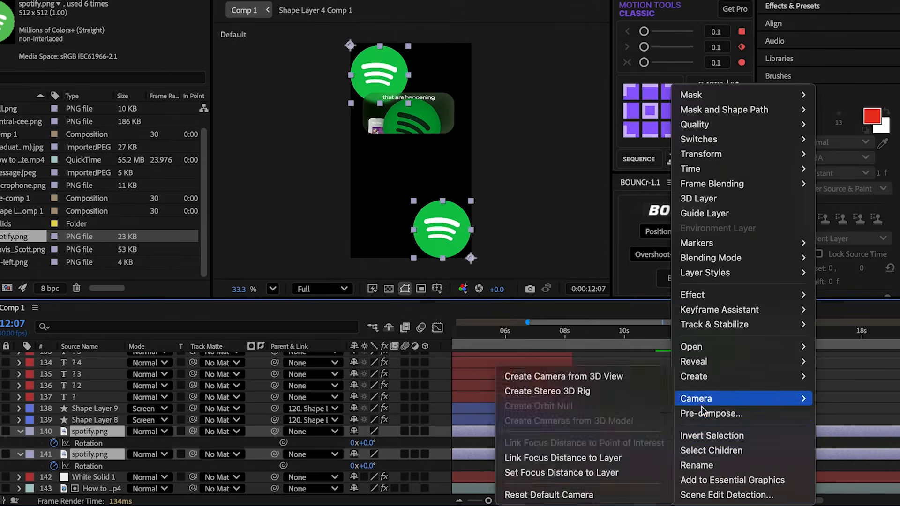
left_click(704, 413)
left_click(590, 330)
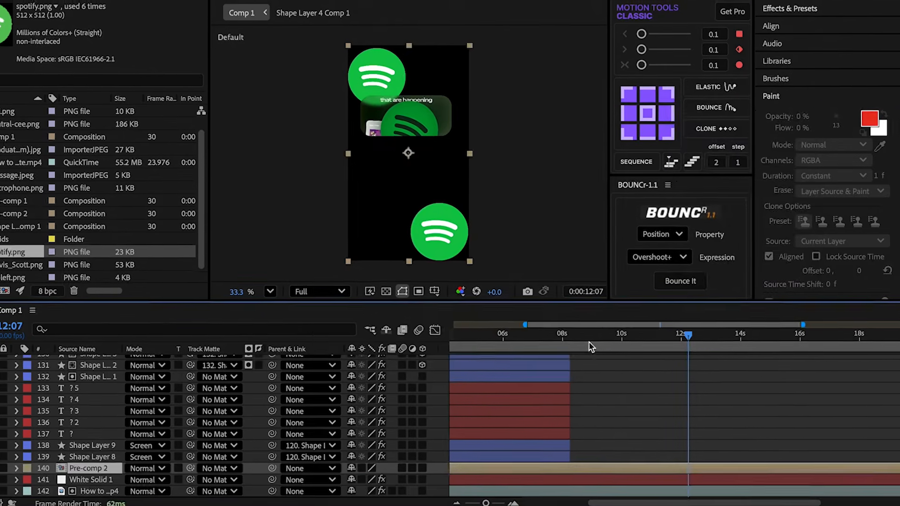
left_click(795, 38)
left_click(826, 56)
type("fast")
double_click(806, 140)
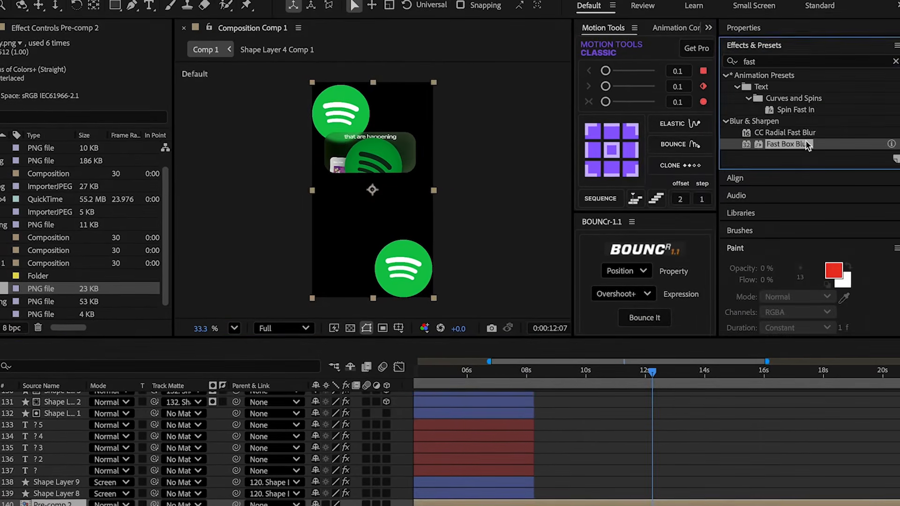
left_click_drag(66, 66, 227, 62)
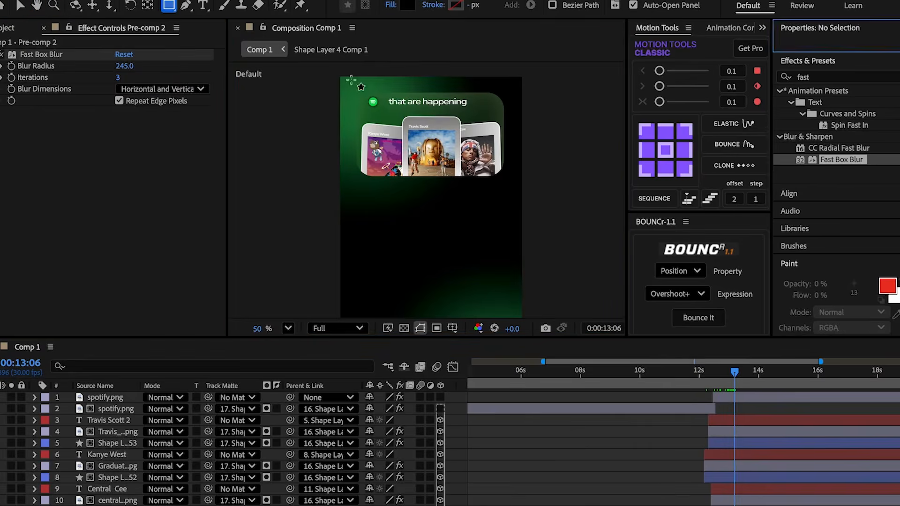
Step: Draw a black rectangle about 880 px wide over the composition's upper part and set its Roundness to 96
left_click_drag(356, 92, 504, 243)
left_click(57, 420)
left_click(71, 431)
left_click_drag(372, 466, 429, 466)
left_click_drag(434, 430, 434, 430)
left_click(471, 426)
Step: Move the rounded rectangle below the album card to a Y position of 1498 and centre its anchor point
left_click(140, 361)
key("p")
key("shift+slash")
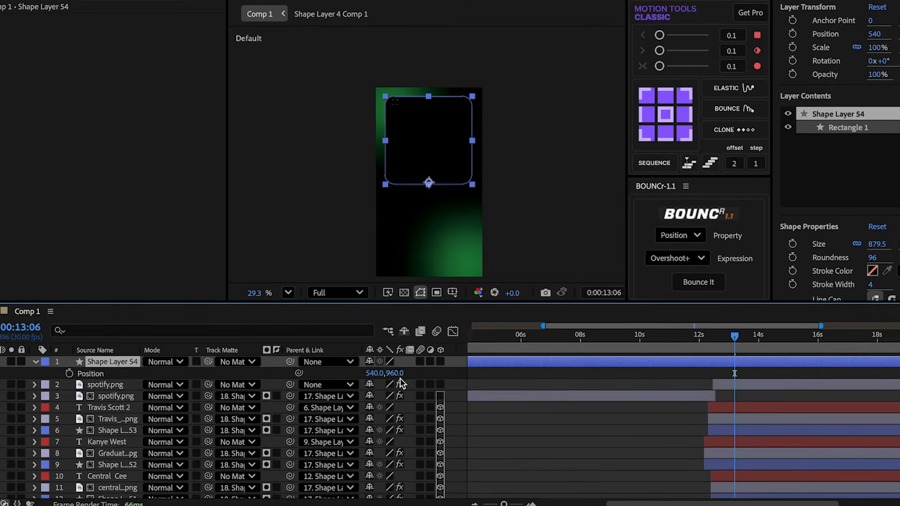
left_click_drag(401, 375, 769, 361)
scroll(457, 259, "up", 2)
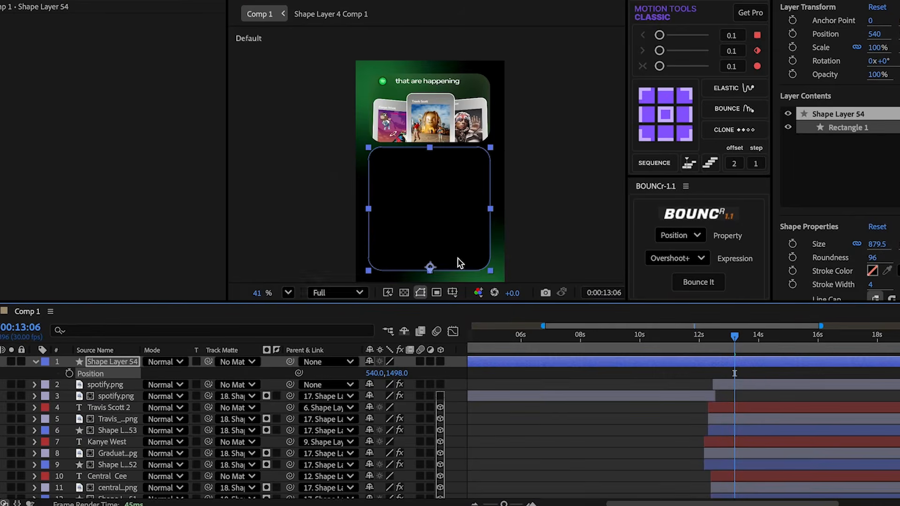
left_click(672, 117)
Step: Unlink the rounded rectangle's path size and reduce its height, keeping the width at 879.5
left_click(36, 362)
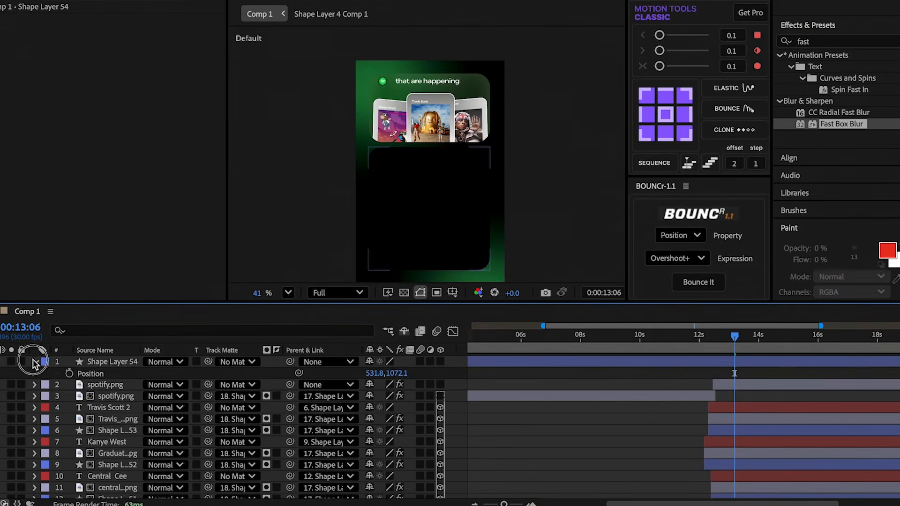
left_click(35, 361)
left_click(46, 373)
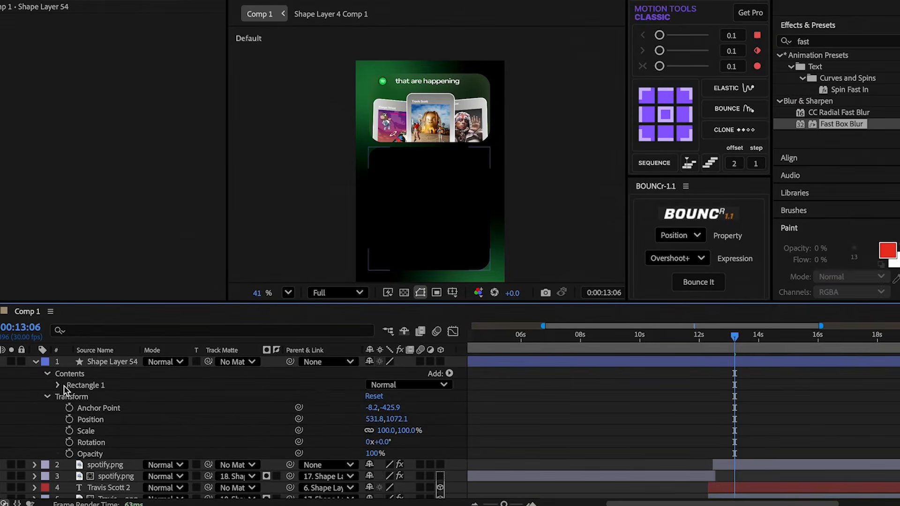
left_click(58, 386)
left_click(69, 397)
left_click(370, 409)
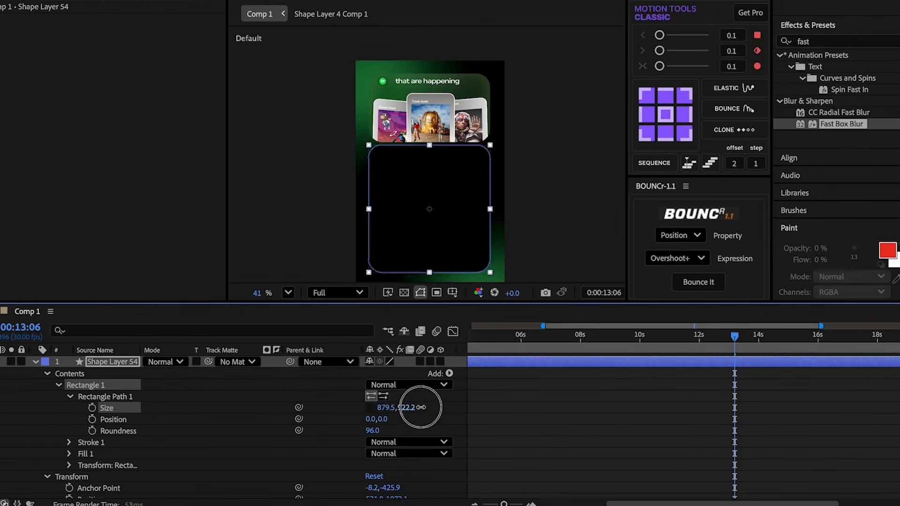
Step: Raise the rounded rectangle to a Y position of 1014.1, just beneath the album card
key("p")
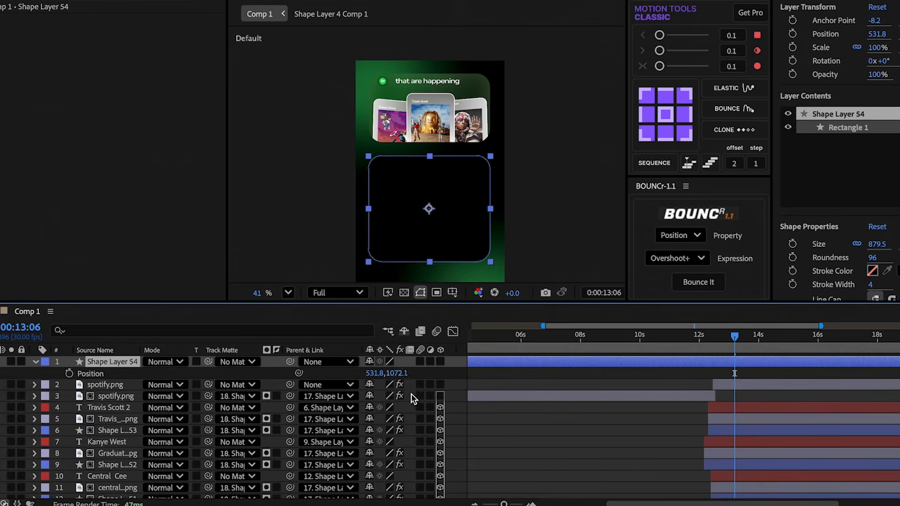
mouse_move(398, 377)
left_mouse_down()
mouse_move(360, 376)
mouse_move(401, 373)
left_mouse_up()
left_click(471, 444)
scroll(429, 197, "up", 1)
Step: Turn a duplicate of the rounded rectangle, track-matted to the original, into an adjustment layer with a Fast Box Blur radius of 16
key("ctrl+d")
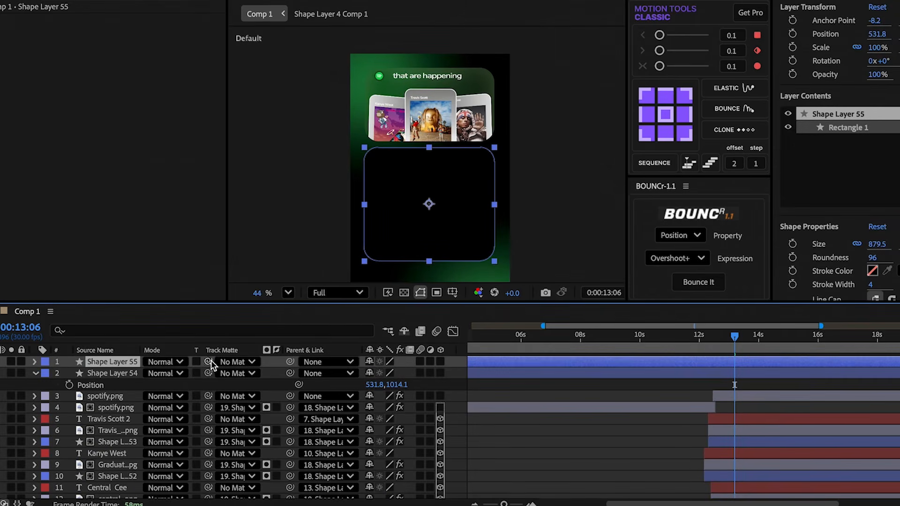
left_click_drag(136, 378, 137, 378)
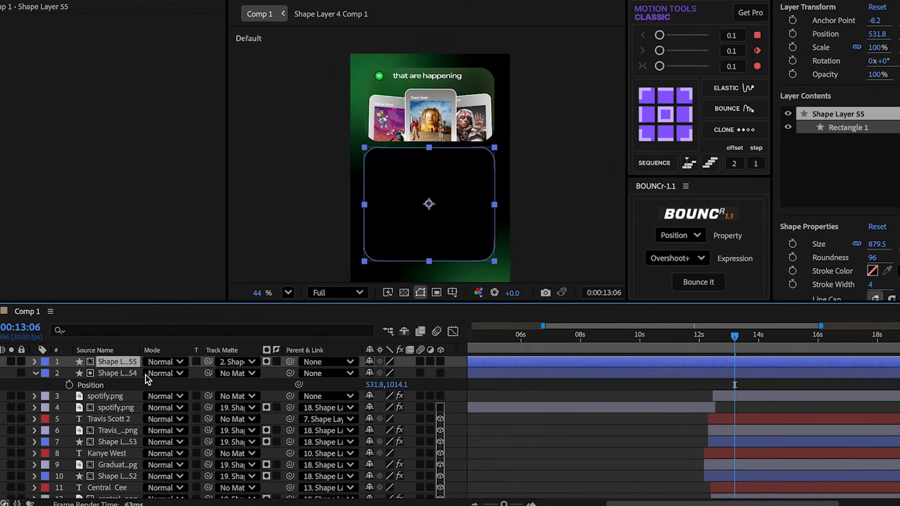
left_click(430, 362)
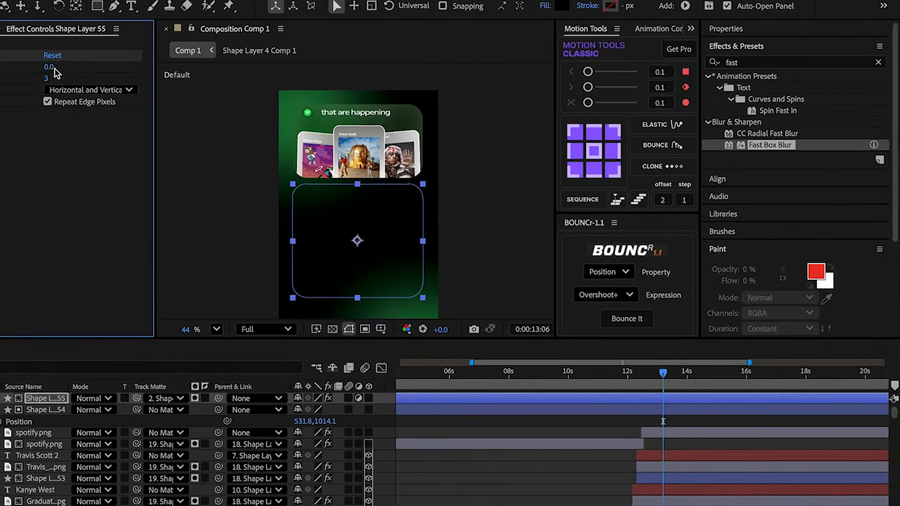
left_click_drag(49, 67, 66, 69)
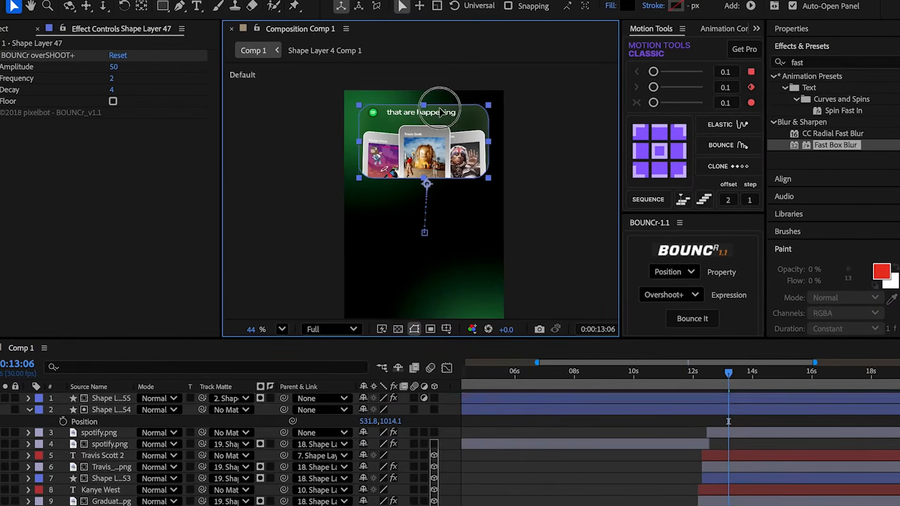
Step: Copy the Gradient Ramp effect from the album card's Shape Layer 46 to the adjustment layer Shape Layer 55
scroll(763, 442, "down", 5)
left_click(750, 418)
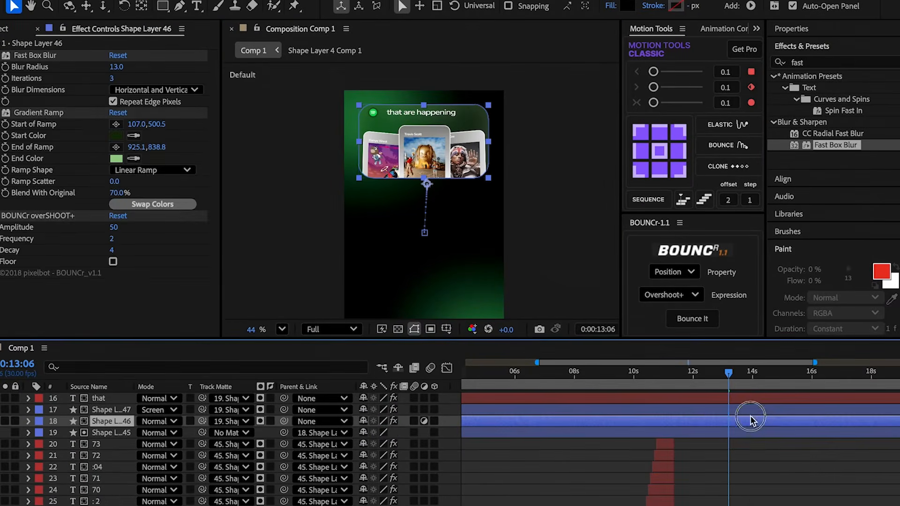
left_click(39, 115)
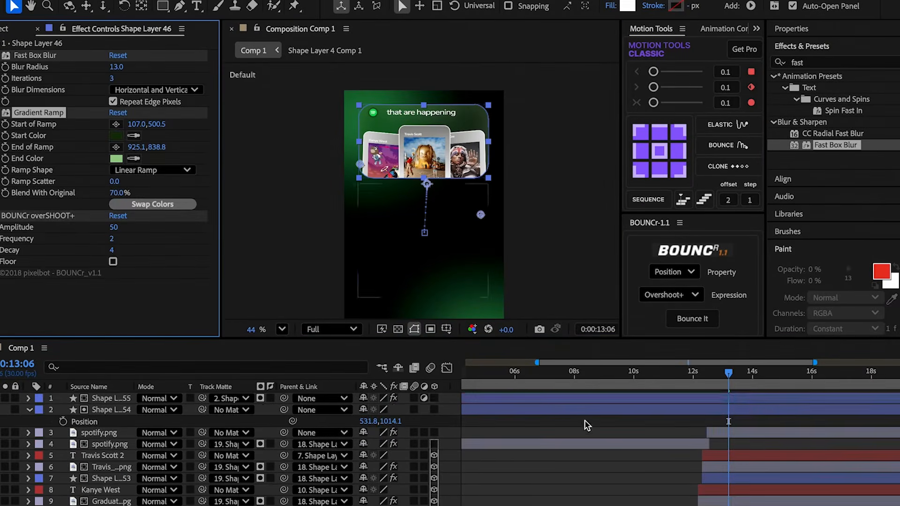
left_click(607, 401)
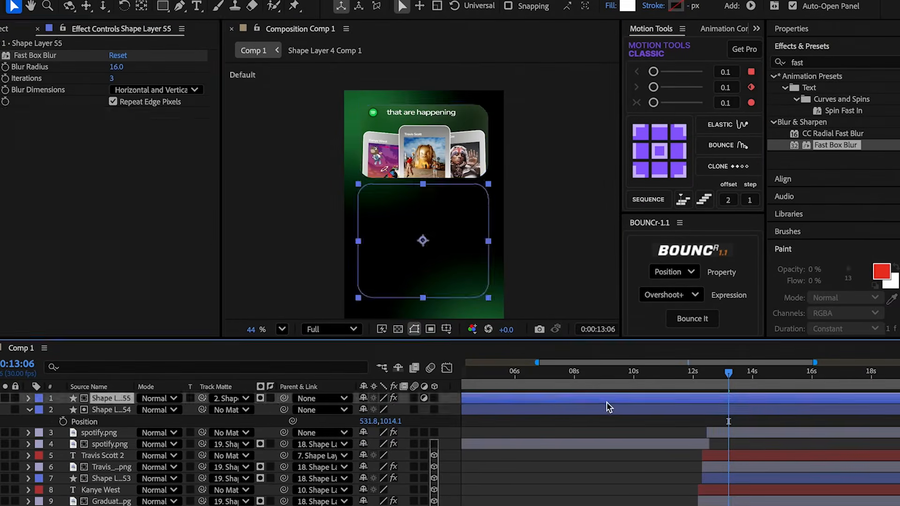
key("ctrl+v")
Step: Place the gradient's start at 90.9, 650.1 on the panel's upper-left corner and its end at 968.3, 1395.6 on the lower-right corner
left_click(115, 124)
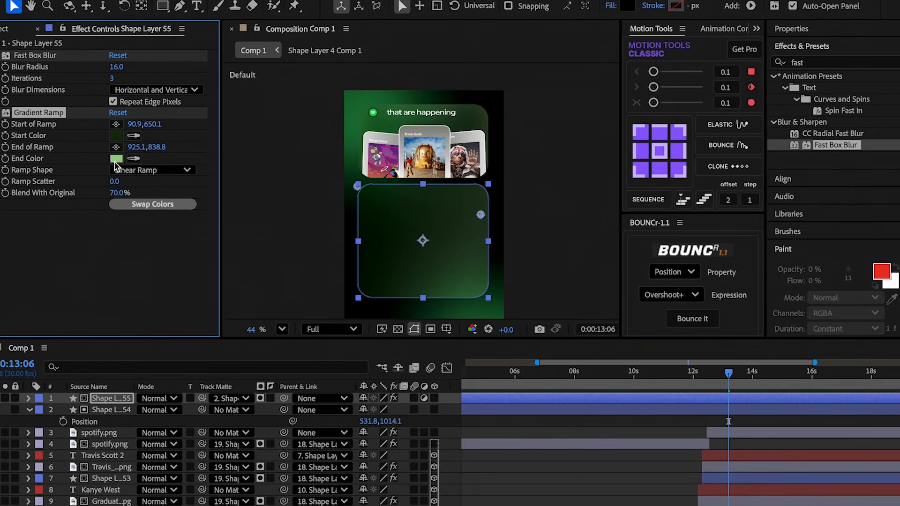
left_click(116, 147)
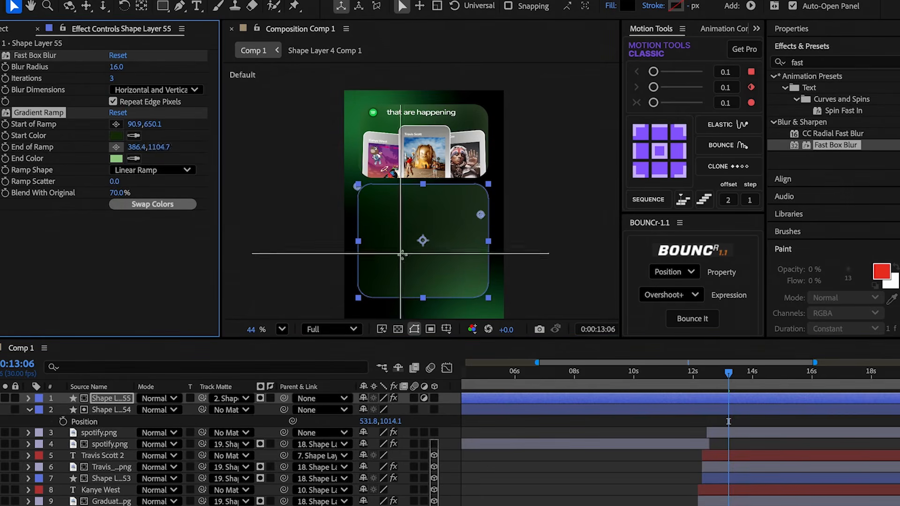
left_click(487, 297)
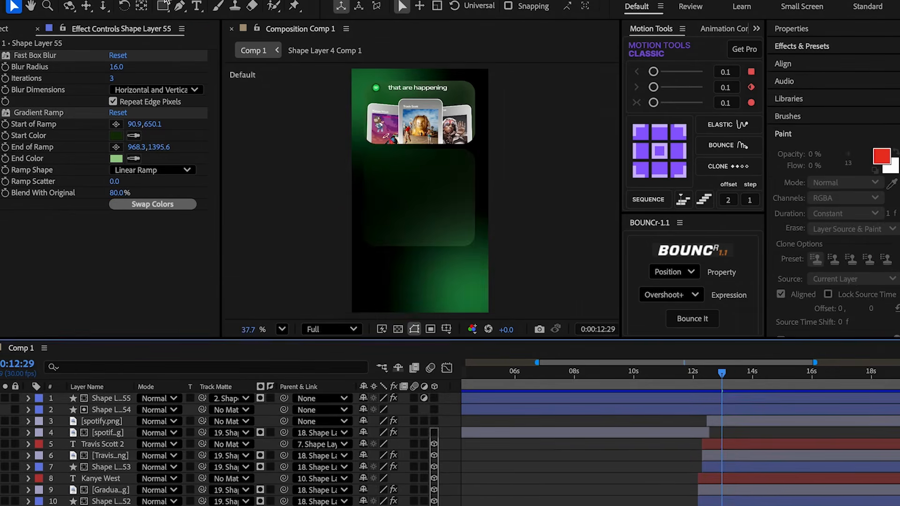
Step: Draw a black rectangle about 626 px wide inside the lower glass panel and centre its anchor point
left_click(163, 6)
mouse_move(359, 175)
left_mouse_down()
mouse_move(415, 231)
mouse_move(472, 249)
left_mouse_up()
key("v")
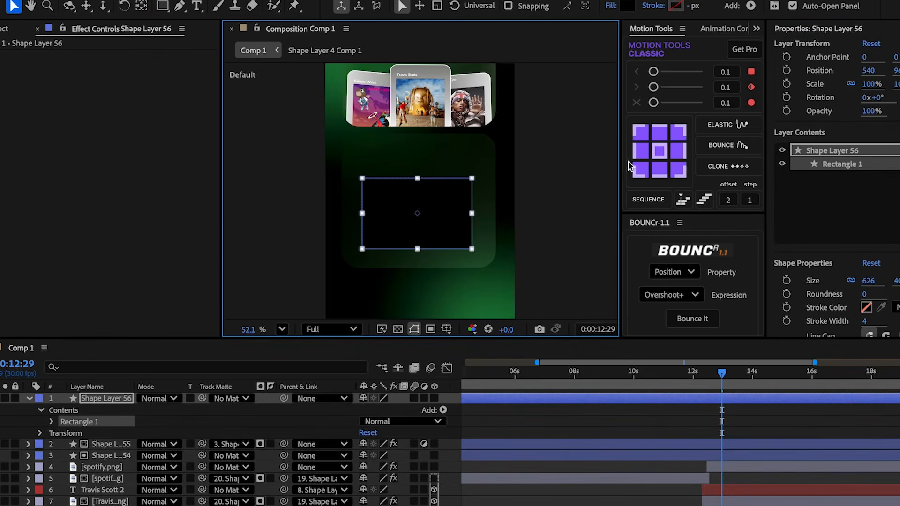
left_click(658, 157)
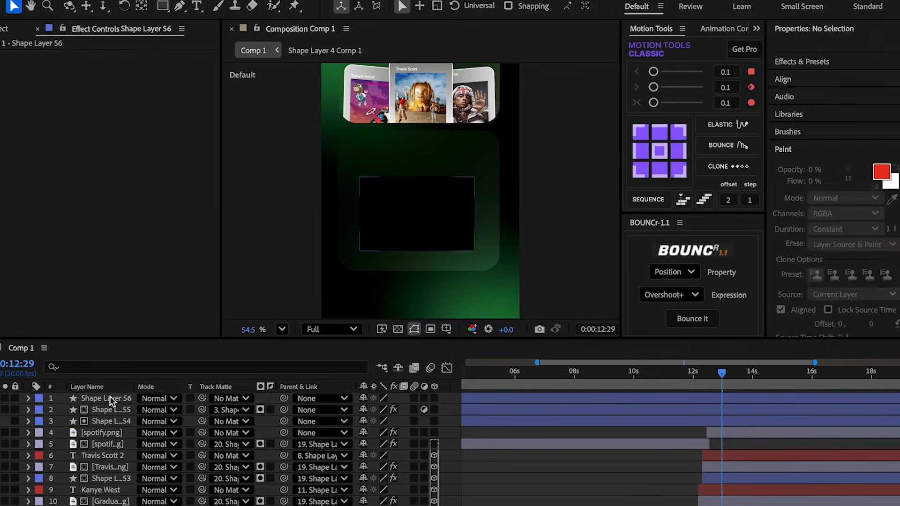
Step: Apply Fast Box Blur to the black rectangle inside the glass panel and increase its Blur Radius
left_click(112, 400)
left_click(816, 63)
type("fa")
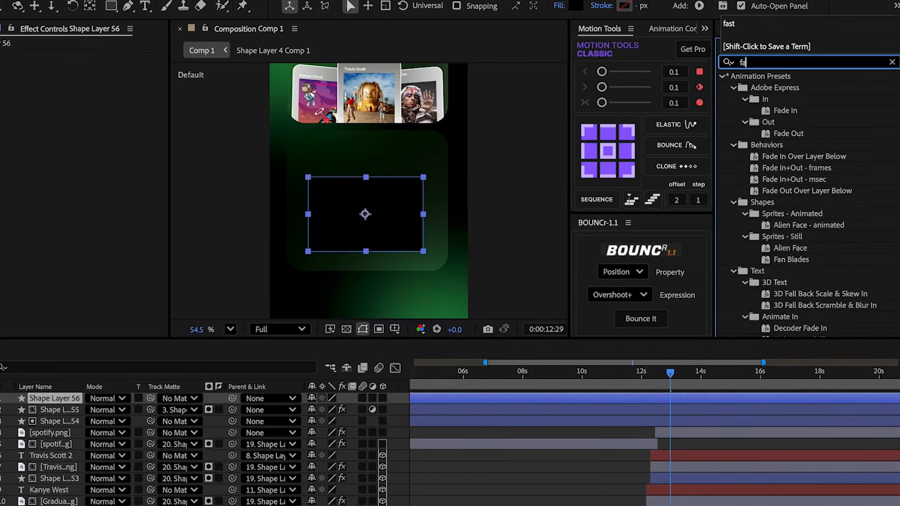
type("st")
double_click(796, 147)
left_click_drag(66, 68, 84, 70)
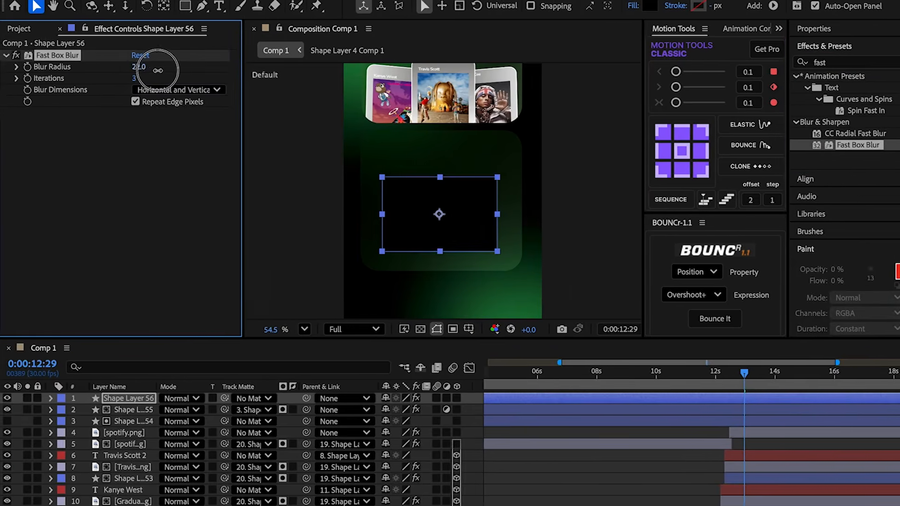
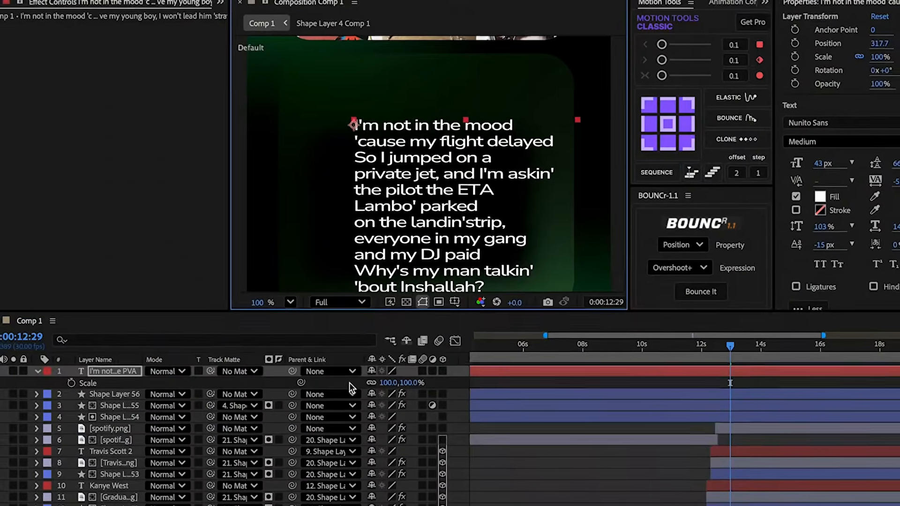
Step: Unlink the lyrics text layer's scale and set its vertical scale to 130%
left_click(372, 382)
left_click(413, 383)
type("130")
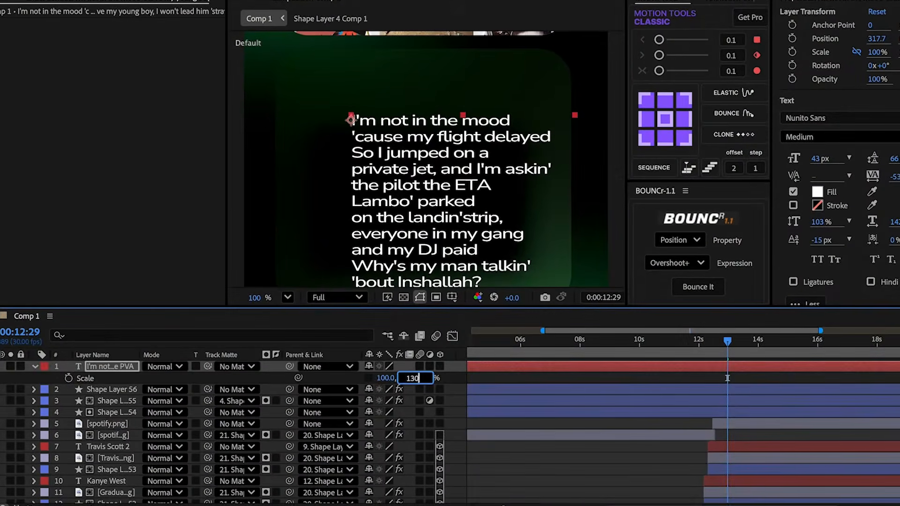
key("Return")
Step: Enlarge the lyrics proportionally to a horizontal scale of 115.4% and move them left to an X position of 194.7
left_click(406, 384)
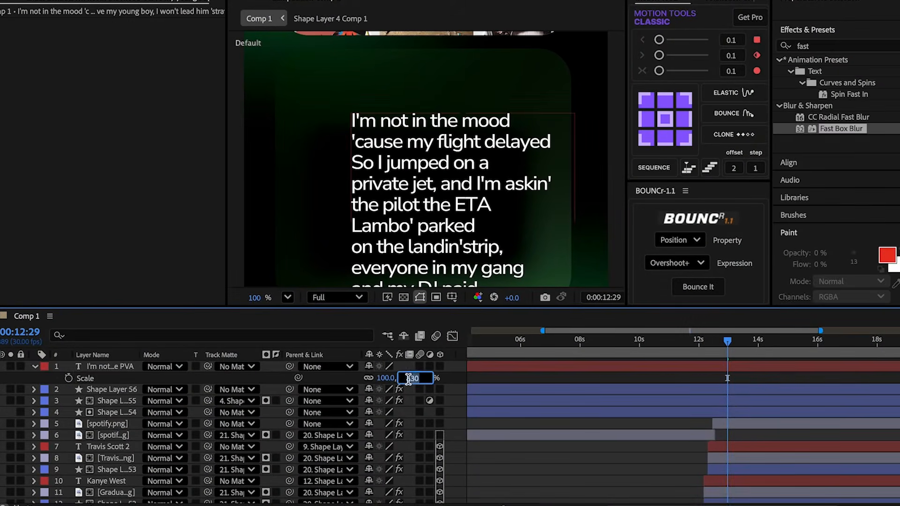
key("Return")
scroll(416, 191, "down", 1)
left_click_drag(415, 187, 387, 198)
left_click(34, 366)
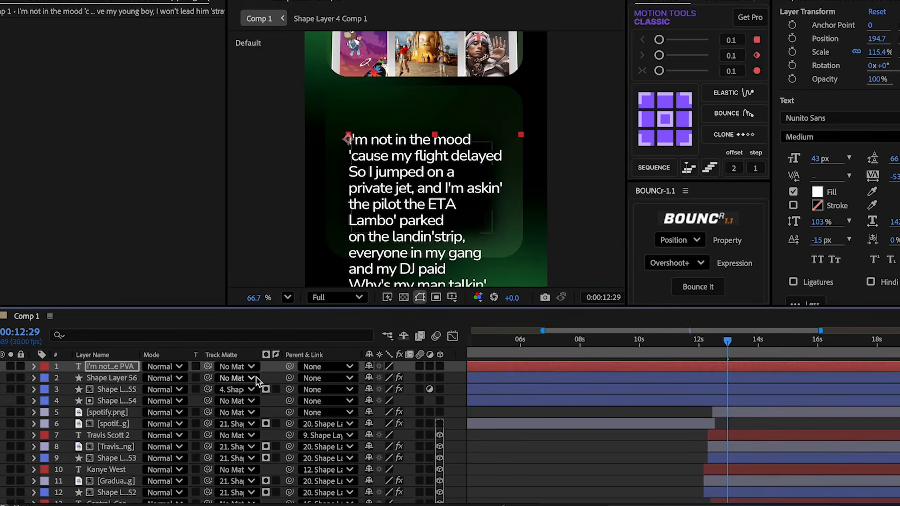
Step: Use the blurred black rectangle as the lyrics layer's track matte and move the lyrics right to an X position of 219.7
left_click_drag(134, 379, 133, 379)
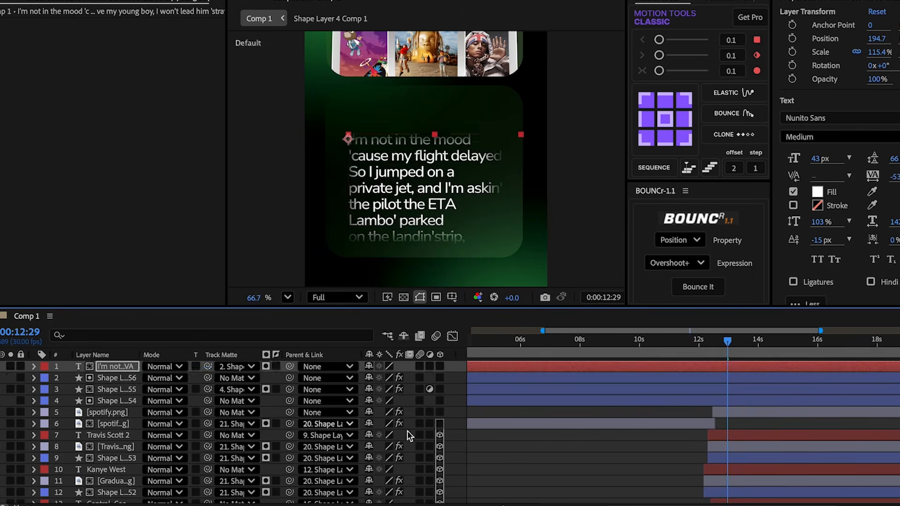
left_click_drag(397, 187, 403, 186)
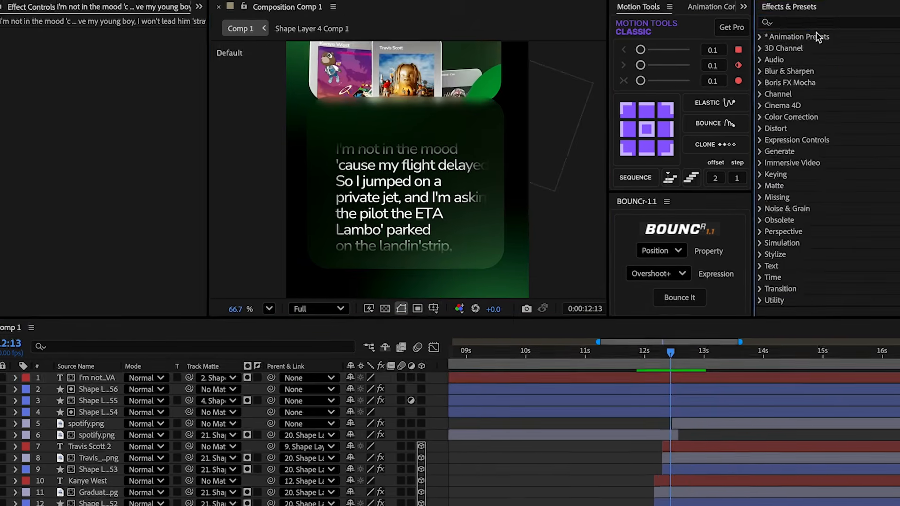
Step: Apply Gradient Ramp to the lyrics, placing the ramp start at 600, 1140 and its end at 12, 1395
left_click(780, 36)
type("ramp")
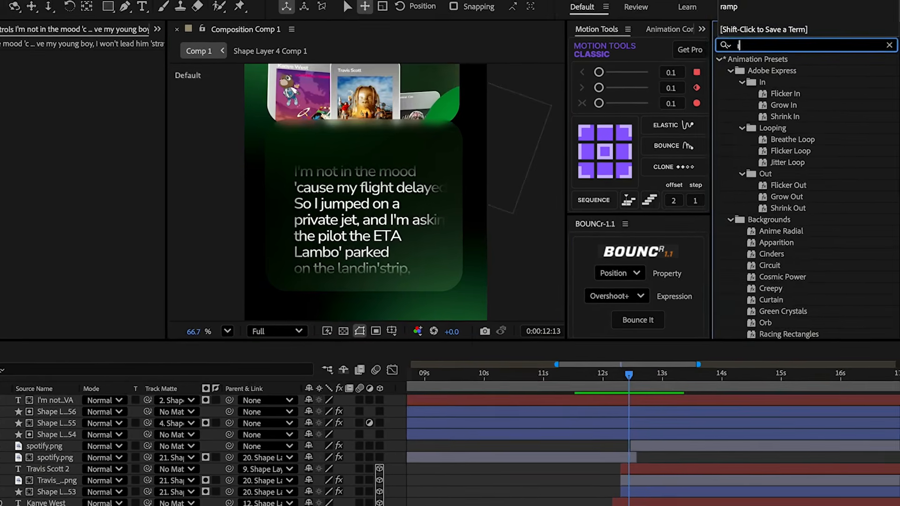
double_click(781, 73)
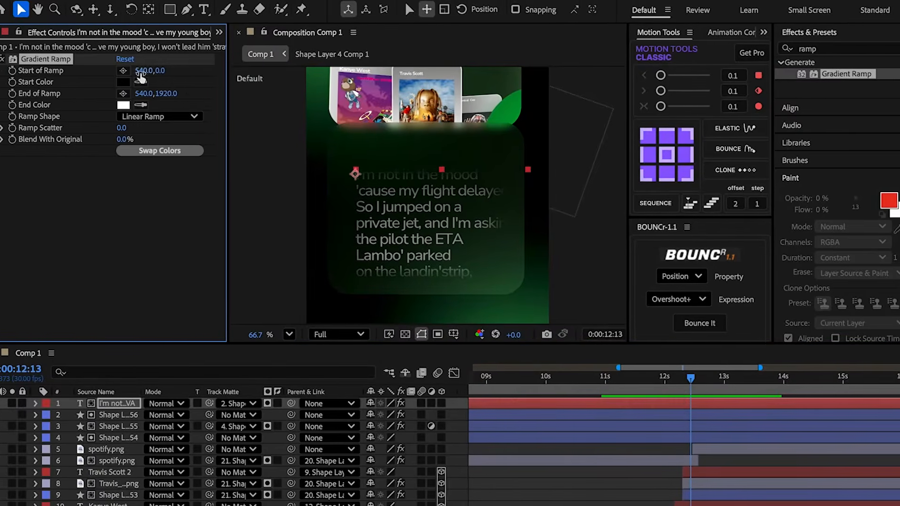
left_click(134, 72)
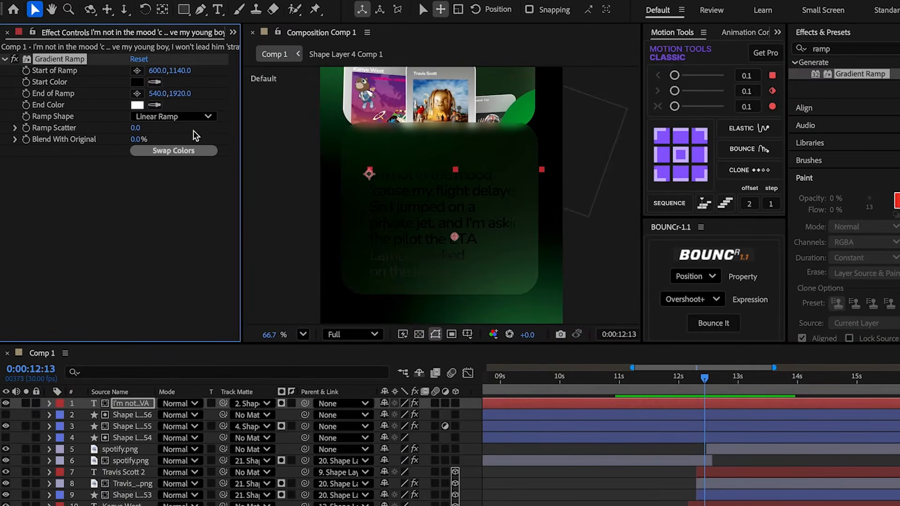
left_click(136, 93)
left_click(322, 294)
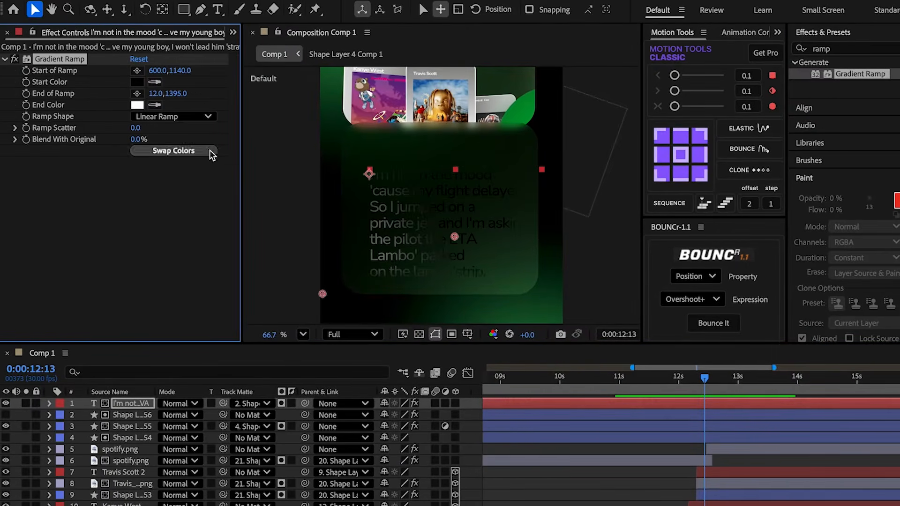
Step: Change the lyrics' Gradient Ramp to Radial Ramp with swapped colours and a mid-grey start colour
left_click(169, 116)
left_click(159, 143)
left_click(137, 82)
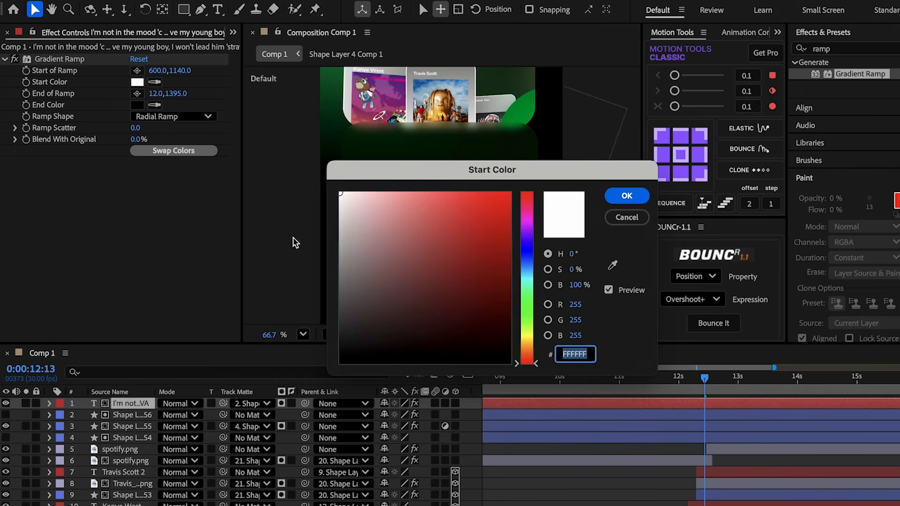
left_click_drag(339, 244, 299, 268)
left_click(640, 199)
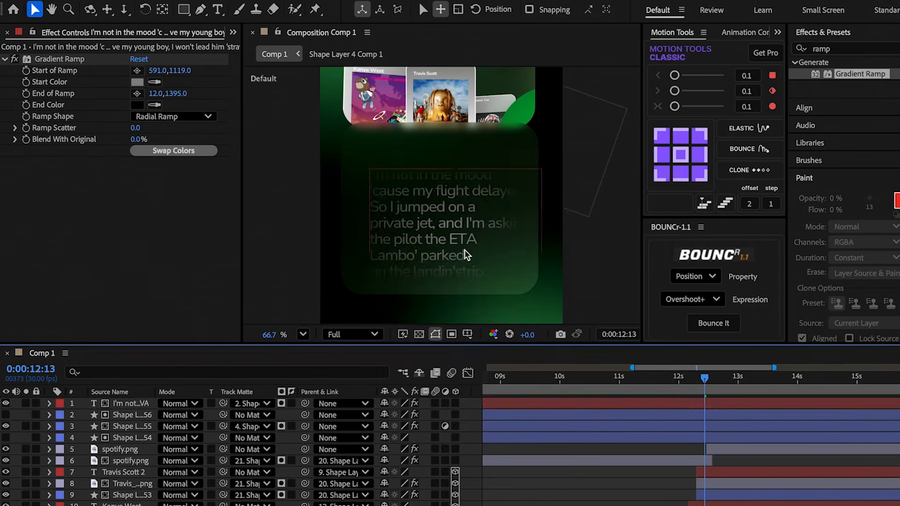
Step: Insert the lines "Even Subconsciously" and "on both sides" into the lyrics above "Lambo' parked"
double_click(478, 243)
left_click(477, 240)
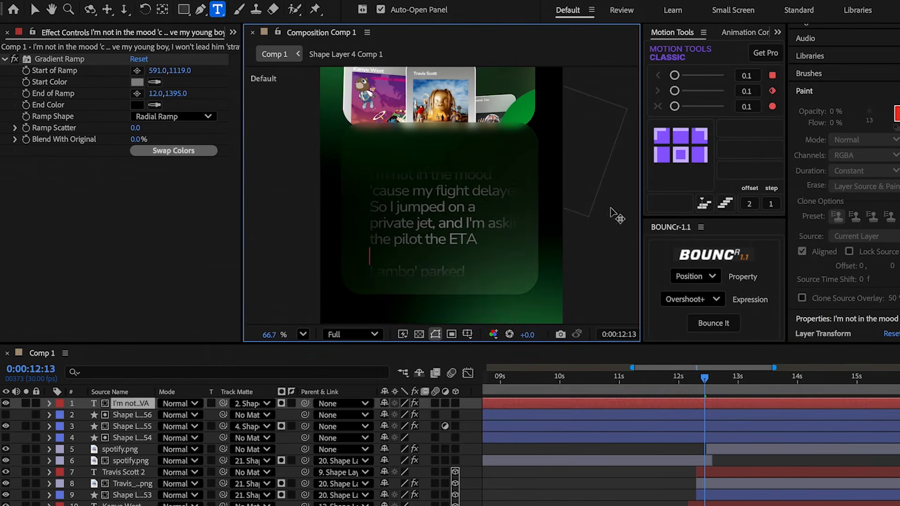
left_click(526, 403)
Step: Duplicate the lyrics layer and replace the copy's text with "Even Subconsciously on both sides" on two lines
key("ctrl+d")
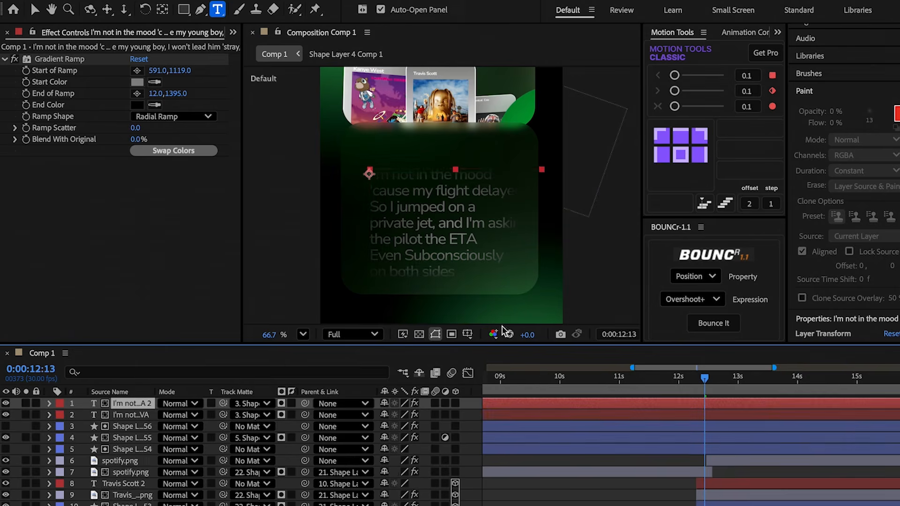
triple_click(472, 247)
key("ctrl+a")
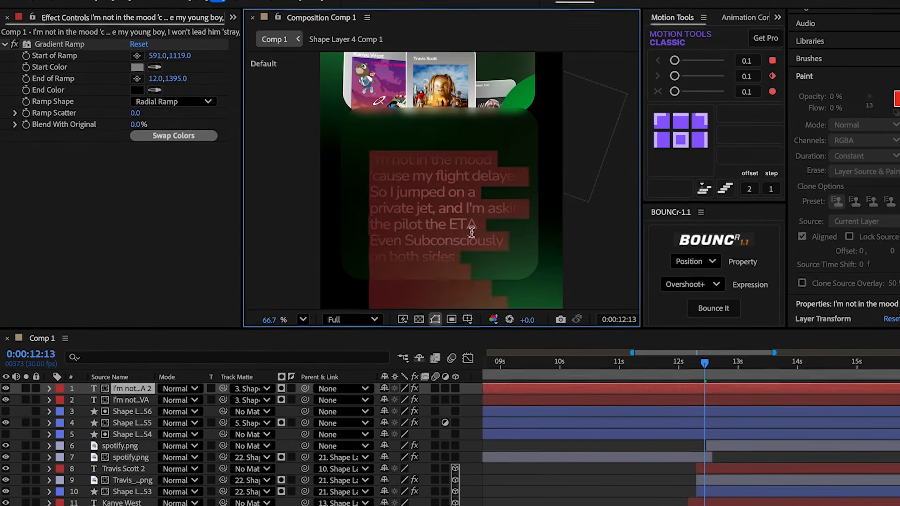
key("BackSpace")
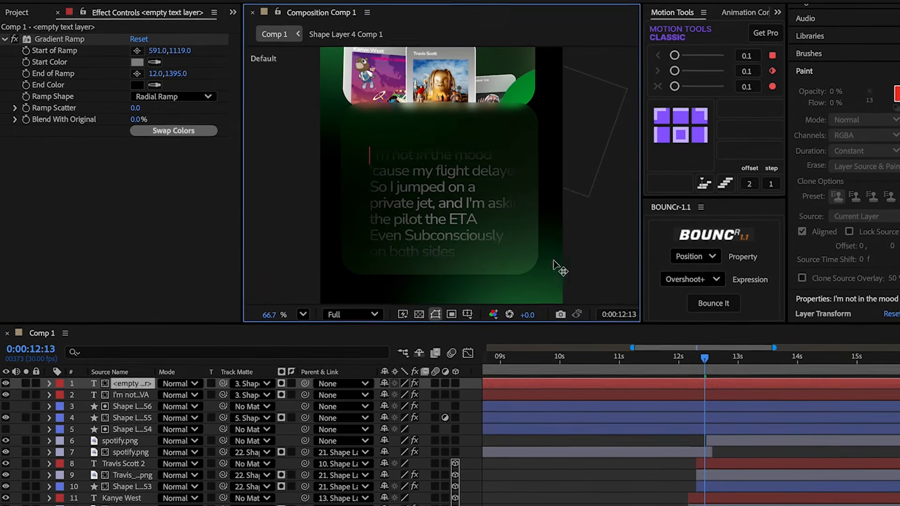
type("Even Subconsciously on both sides")
Step: Align the duplicate text over its matching lyric lines at a Y position of 1220.5 and remove its Gradient Ramp
left_click(693, 386)
key("p")
left_click_drag(410, 398, 656, 389)
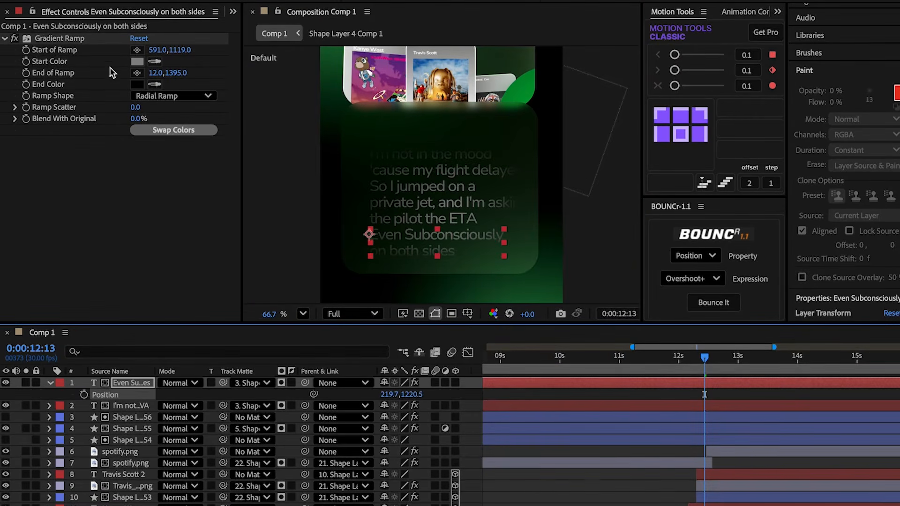
left_click(75, 40)
key("Delete")
Step: Apply the Stylize Glow effect to the "Even Subconsciously" text and set its Glow Radius to 126
left_click(836, 26)
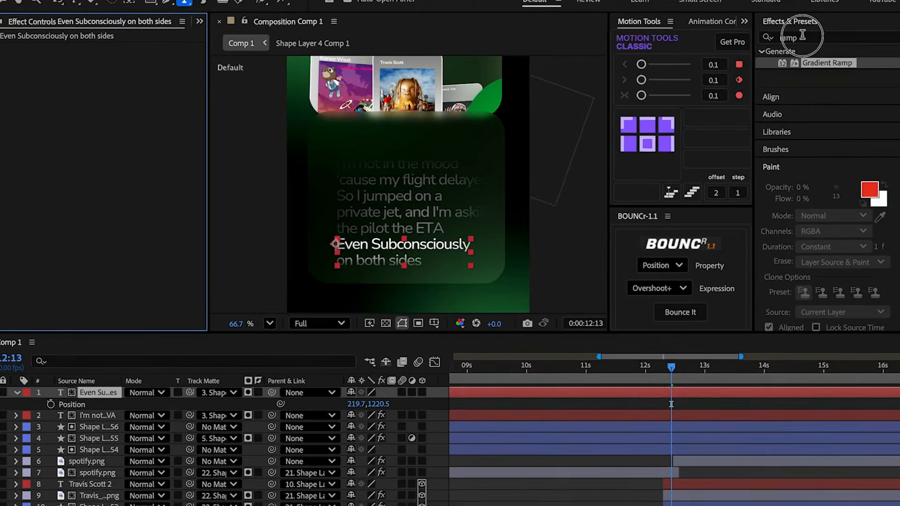
type("glow")
double_click(812, 120)
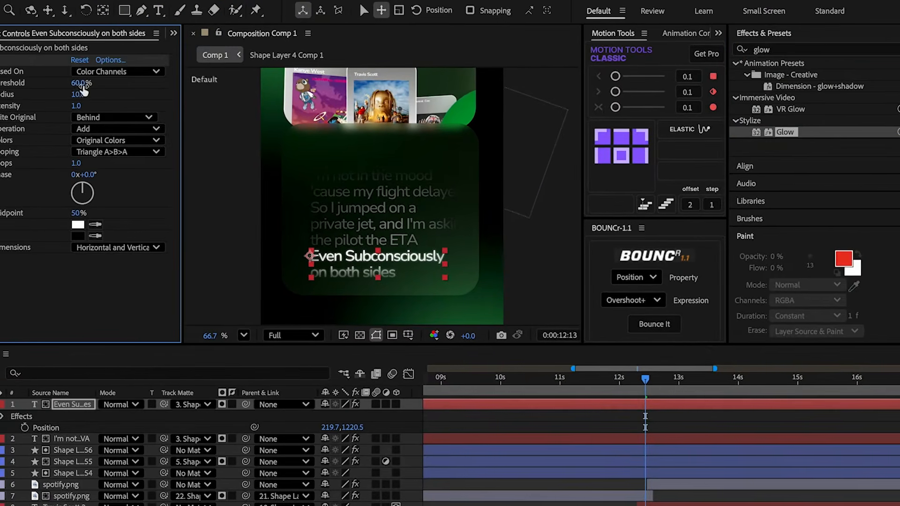
left_click_drag(81, 92, 157, 90)
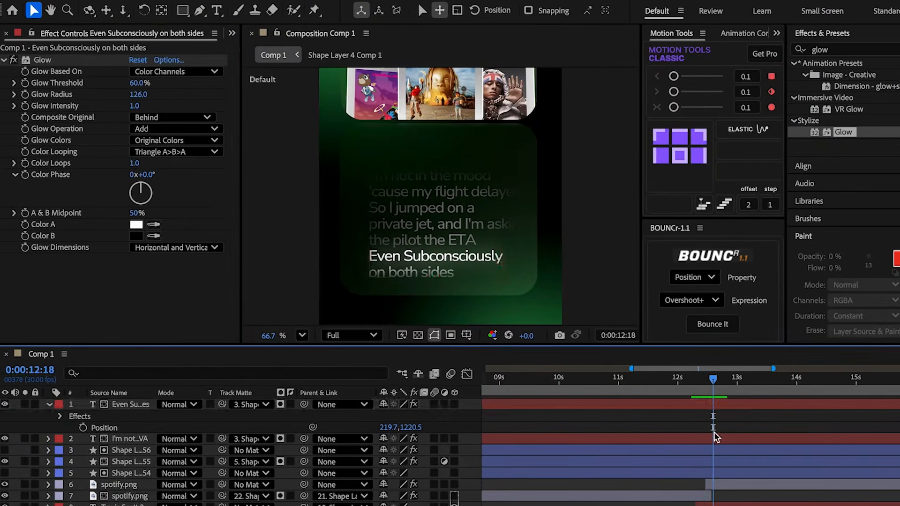
Step: Parent the "Even Subconsciously" text layer to the full lyrics layer
left_click(716, 439)
left_click(714, 413, "shift")
key("p")
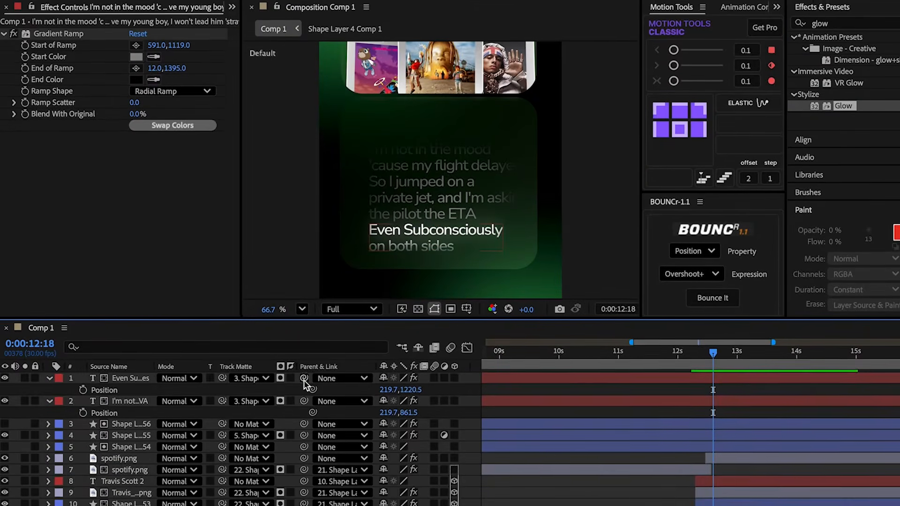
left_click_drag(305, 405, 147, 426)
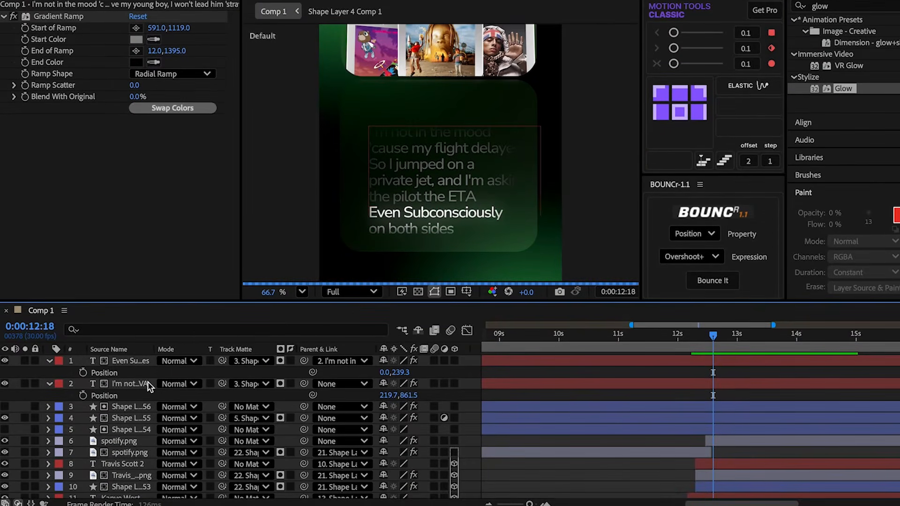
Step: Keyframe the lyrics layer's Position at 0:00:12:18 and raise it to a Y position of 633.5 at 0:00:15:12
left_click(132, 387)
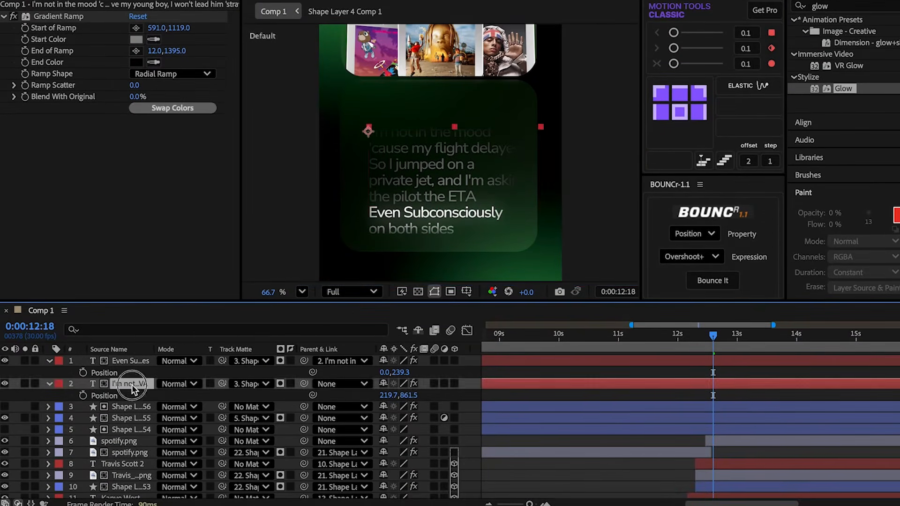
left_click_drag(689, 334, 884, 337)
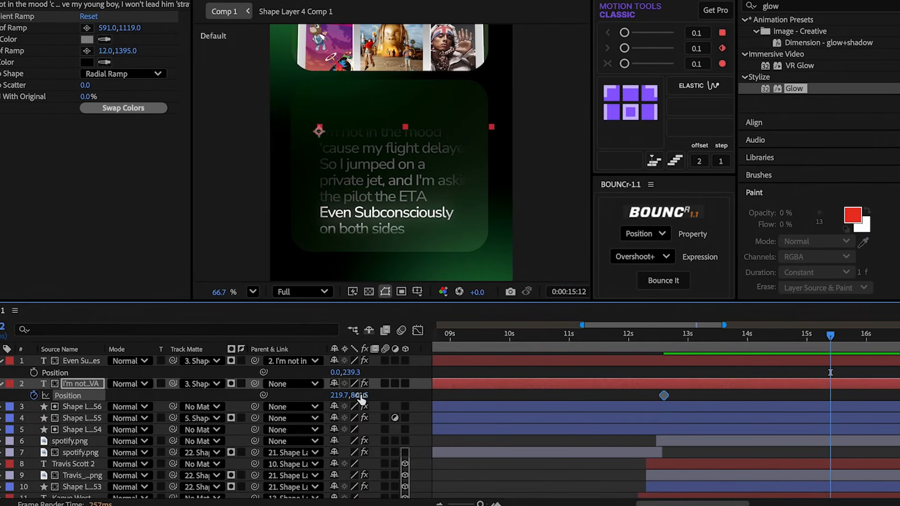
left_click_drag(361, 396, 192, 419)
Step: Apply Easy Ease to both Position keyframes of the lyrics layer and check their speed graph
left_click_drag(836, 400, 637, 395)
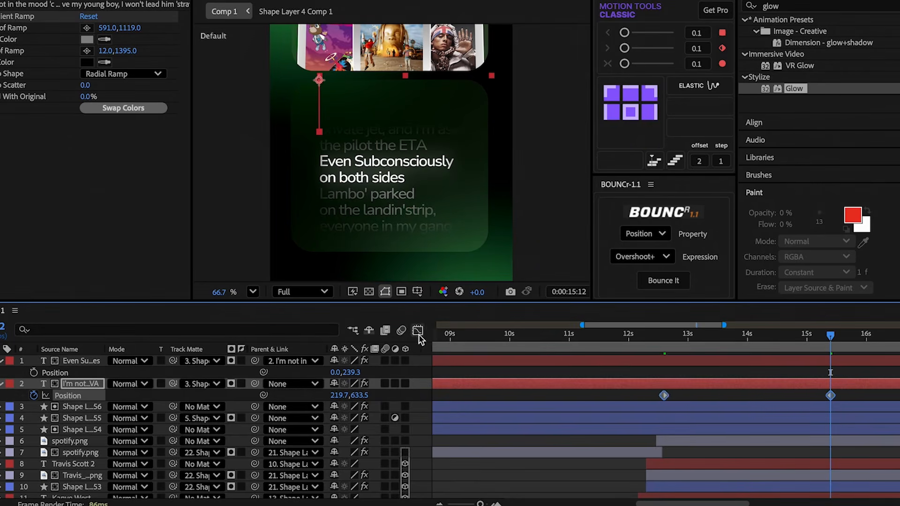
left_click(418, 330)
left_click(775, 491)
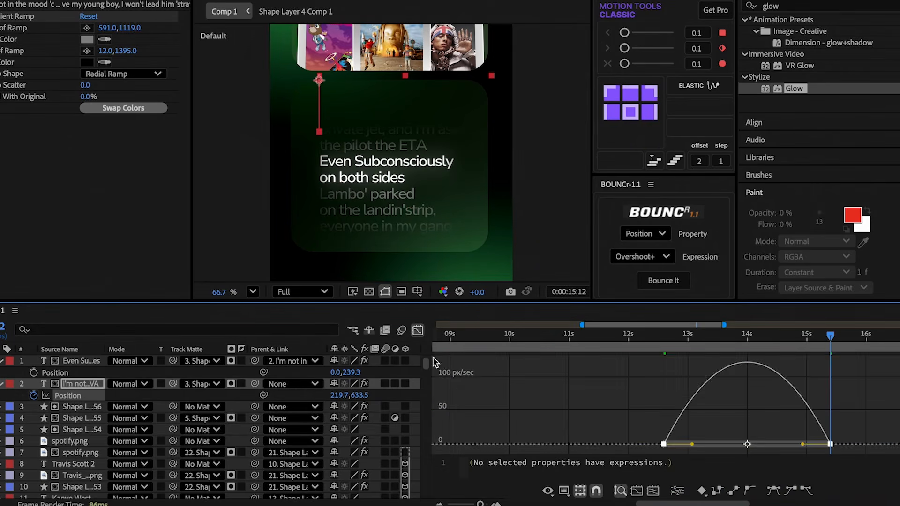
left_click(422, 334)
left_click(755, 361)
Step: Add an Opacity text animator to the "Even Subconsciously" layer and set its opacity to 0%
left_click(8, 396)
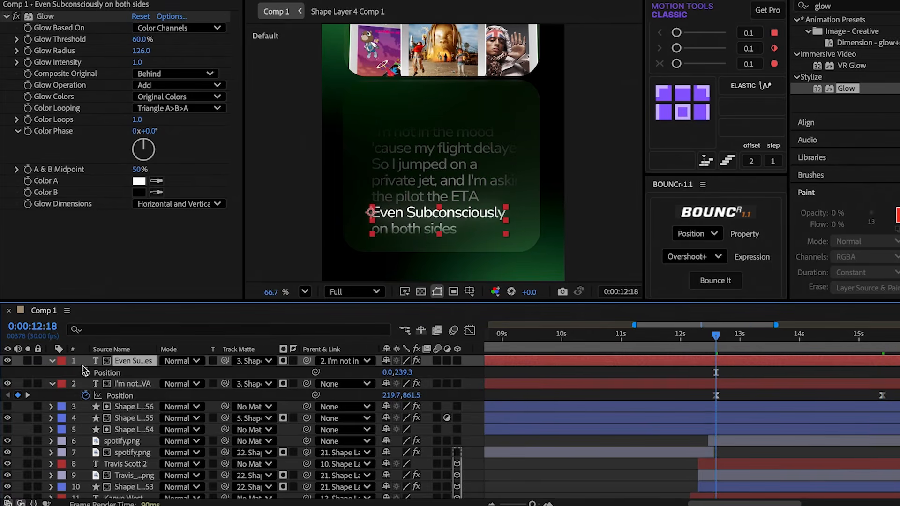
left_click(52, 361)
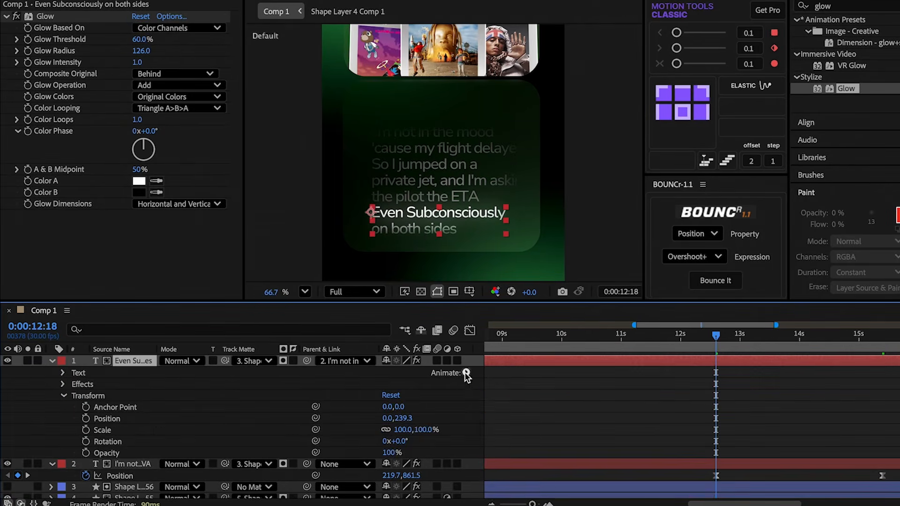
left_click(466, 374)
left_click(494, 316)
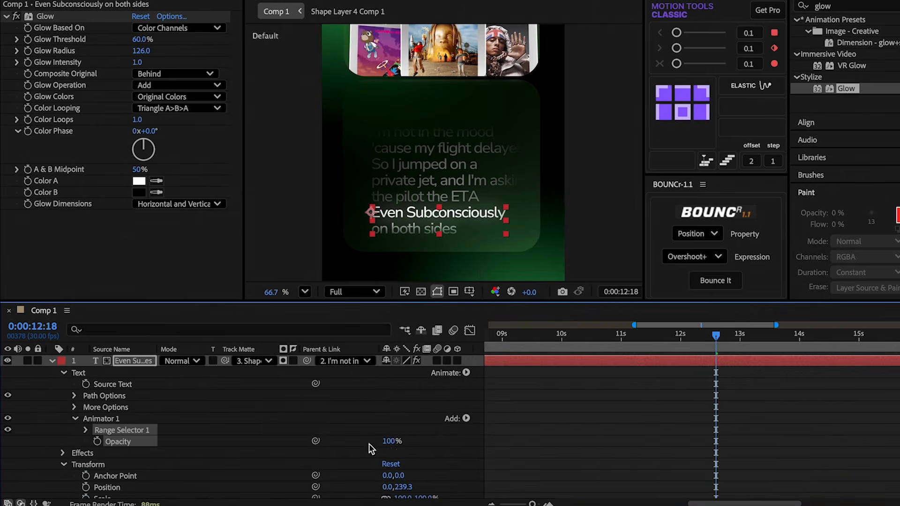
left_click(84, 431)
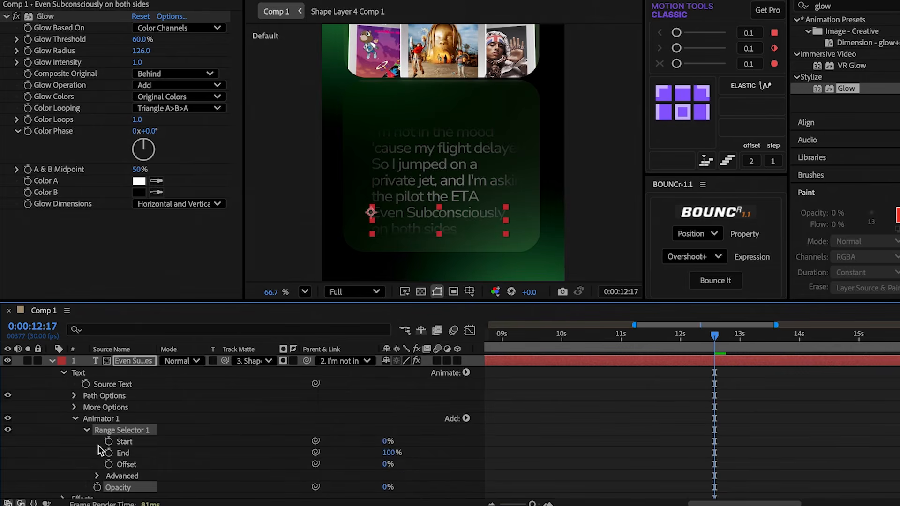
Step: Keyframe the range selector's Start from 0% at 0:00:12:18 to 100% at 0:00:15:12
left_click(110, 442)
key("u")
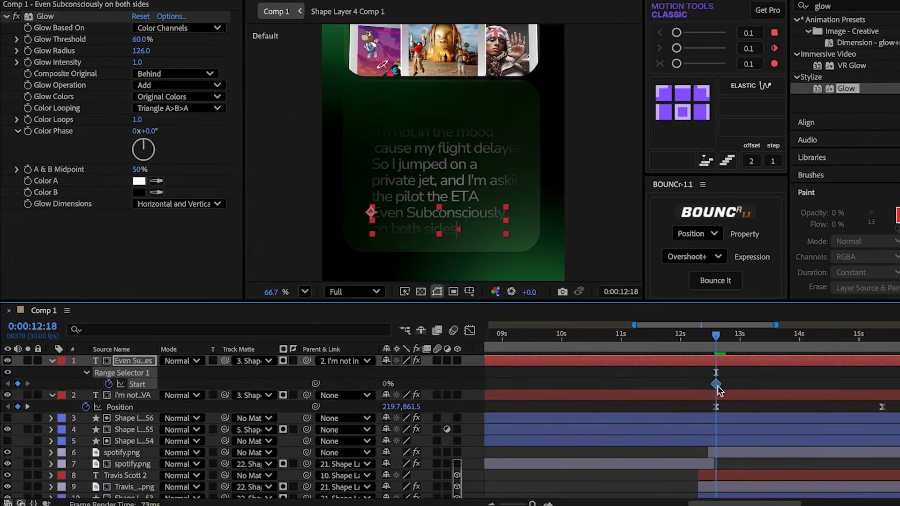
left_click(28, 407)
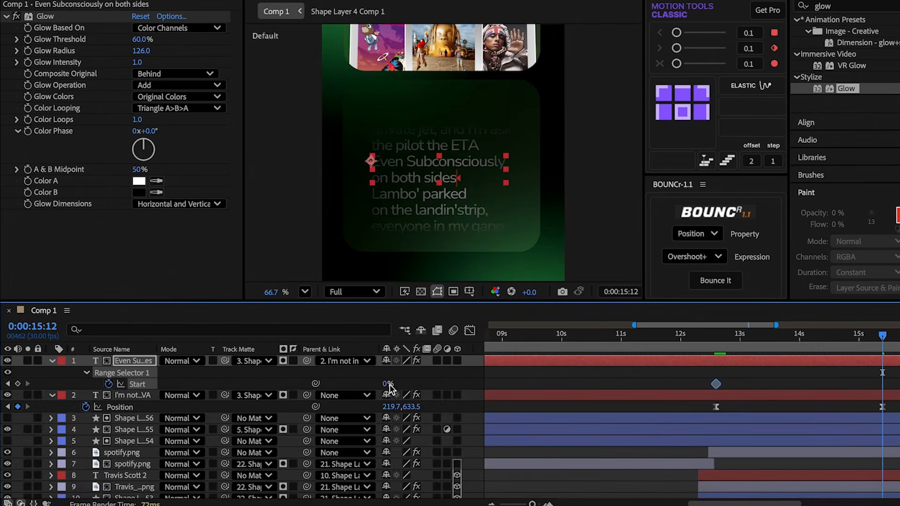
left_click_drag(883, 336, 718, 336)
Step: Apply Easy Ease to the range selector's Start keyframes and preview the lyric reveal
left_click_drag(703, 377, 892, 391)
left_click(469, 330)
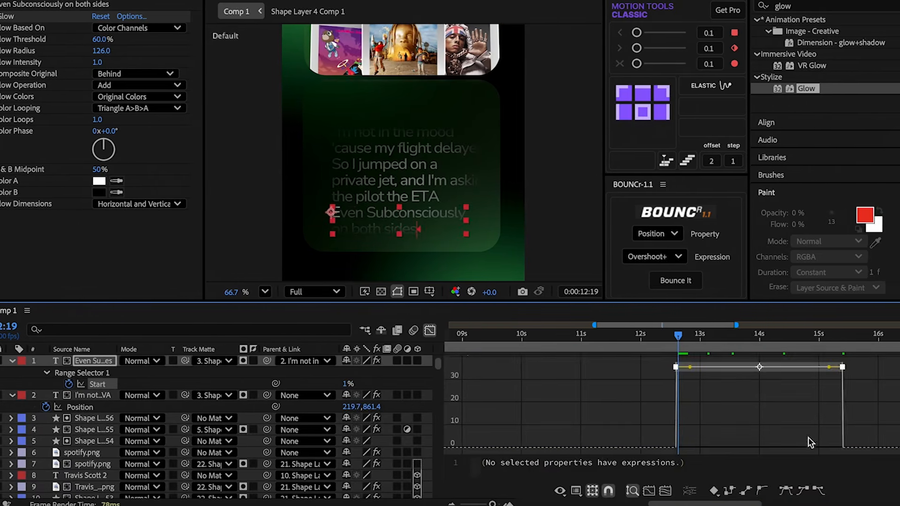
key("F9")
key("shift+F3")
left_click(762, 373)
key("space")
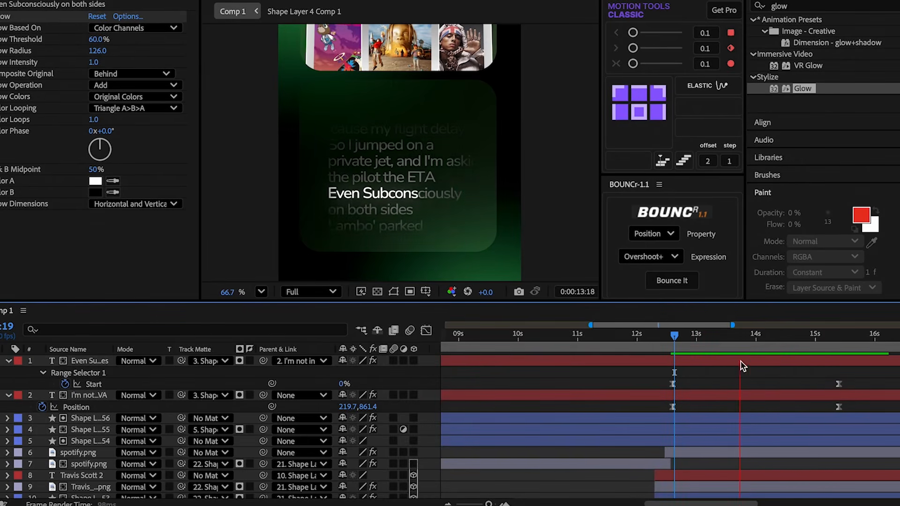
key("space")
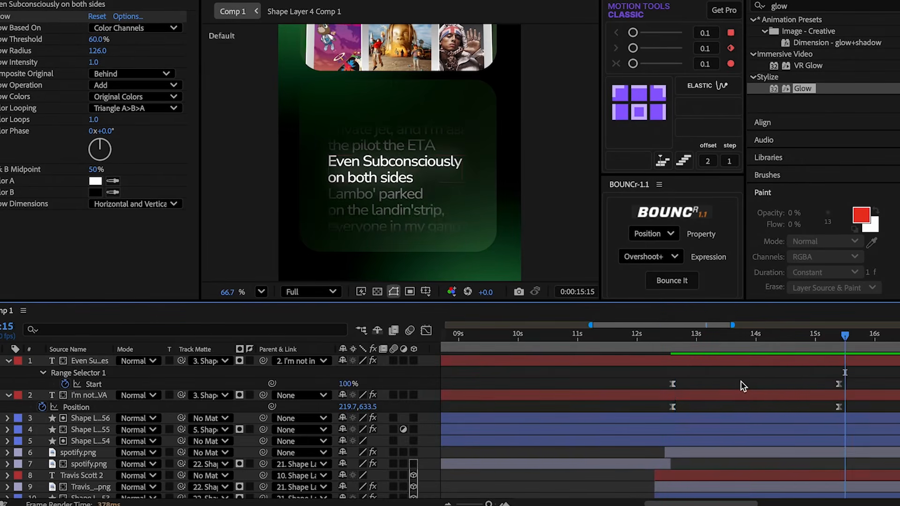
Step: Add a bold "Lyrics" heading at the top of the lower glass panel and set its vertical scale to 130%
key("u")
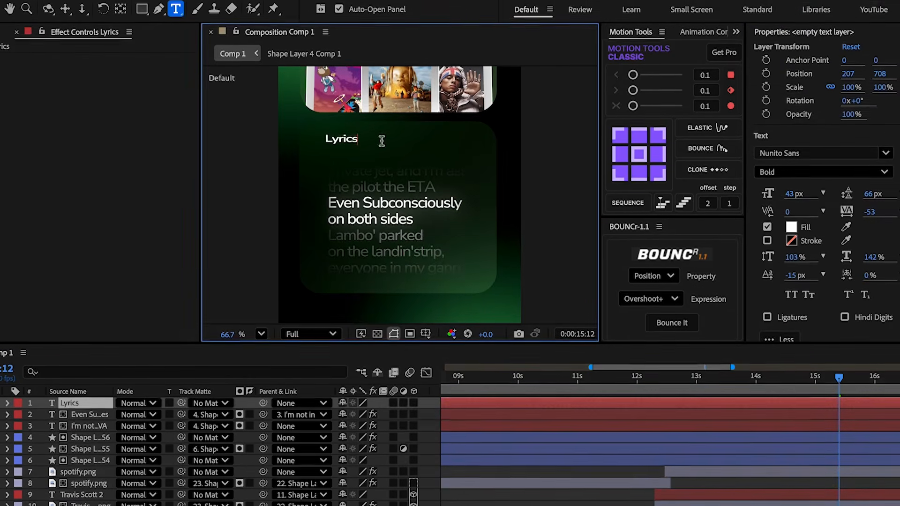
left_click(88, 400)
key("s")
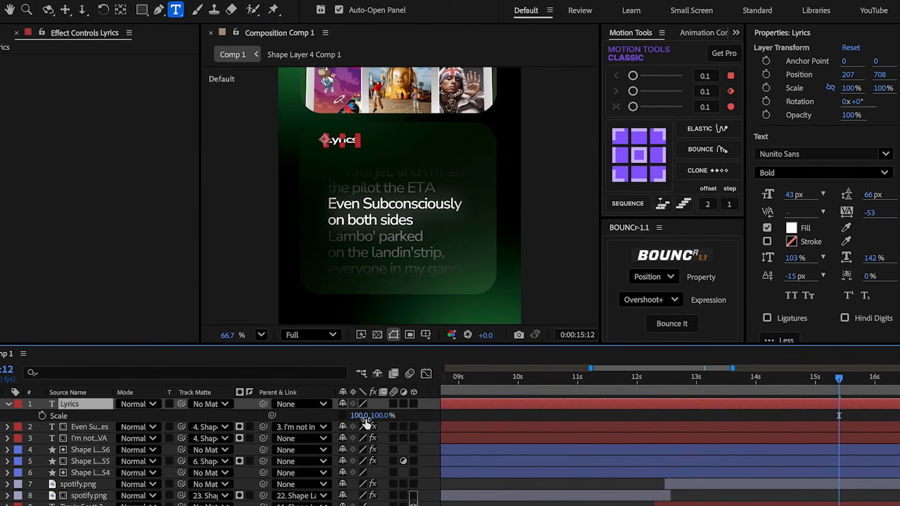
key("Return")
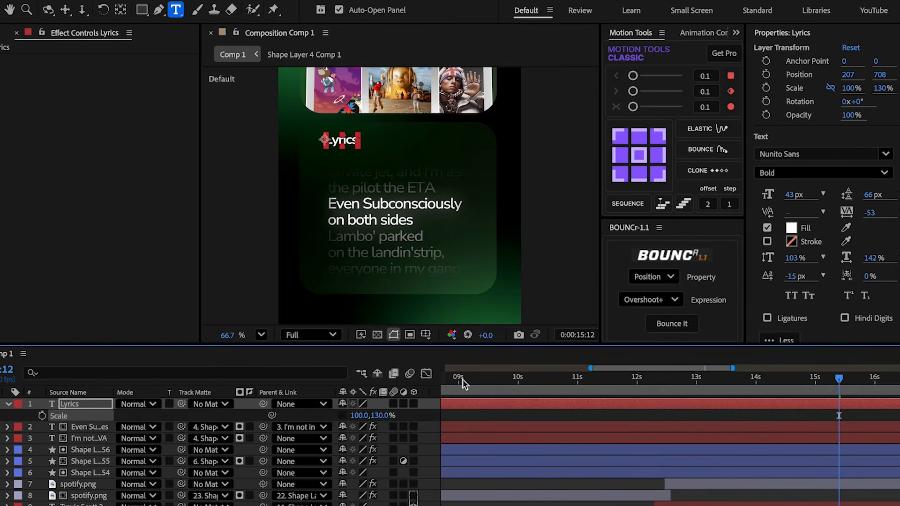
Step: Center the "Lyrics" heading's anchor point, nudge the heading to 288.5, 715.1, and apply a Glow effect to it
left_click(639, 155)
key("v")
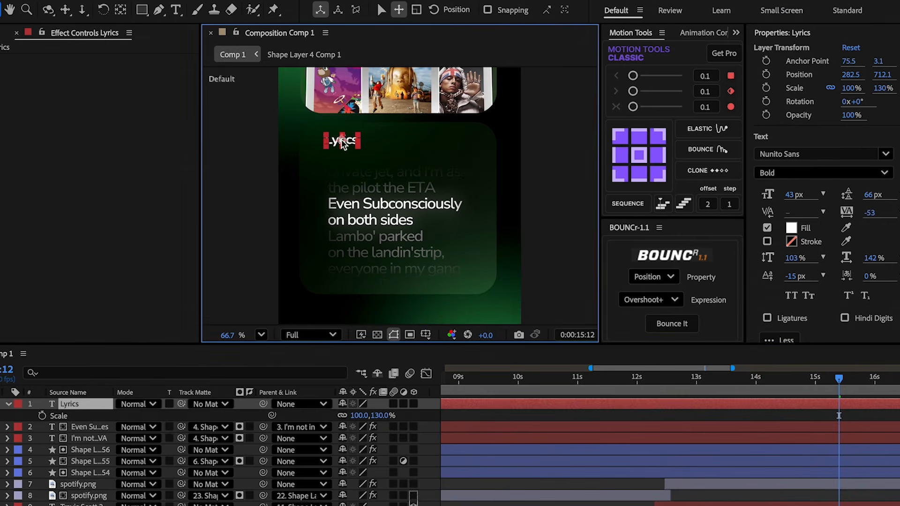
left_click_drag(342, 144, 343, 144)
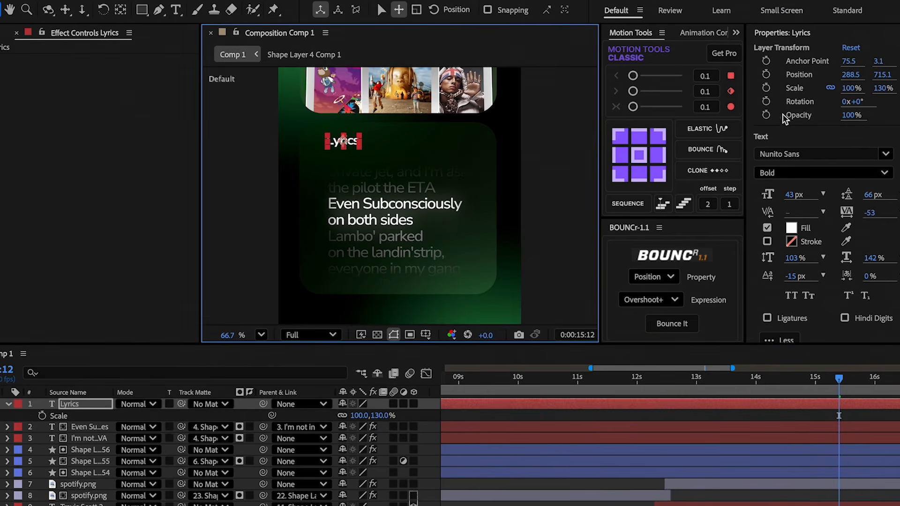
left_click(772, 33)
double_click(802, 149)
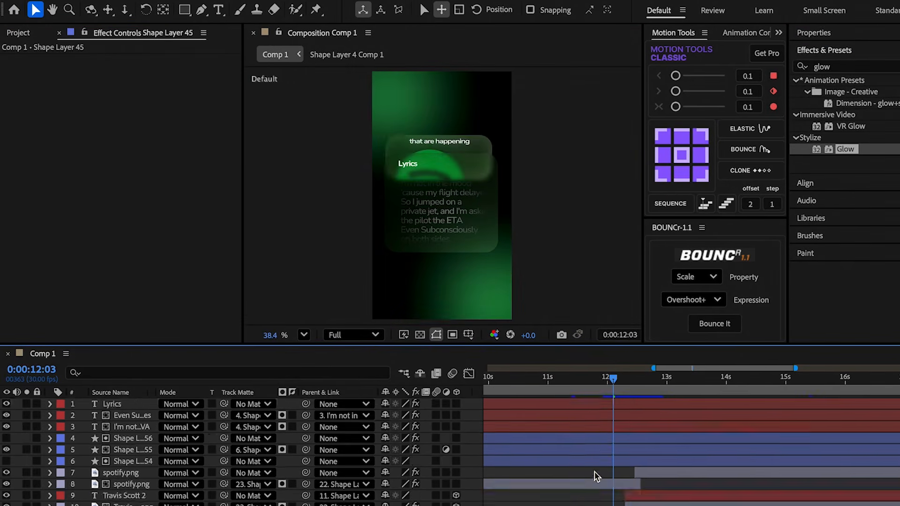
Step: Split the six lyrics panel layers, from the heading down to the lowest panel shape, at 0:00:12:03
scroll(595, 474, "down", 5)
left_click(597, 477)
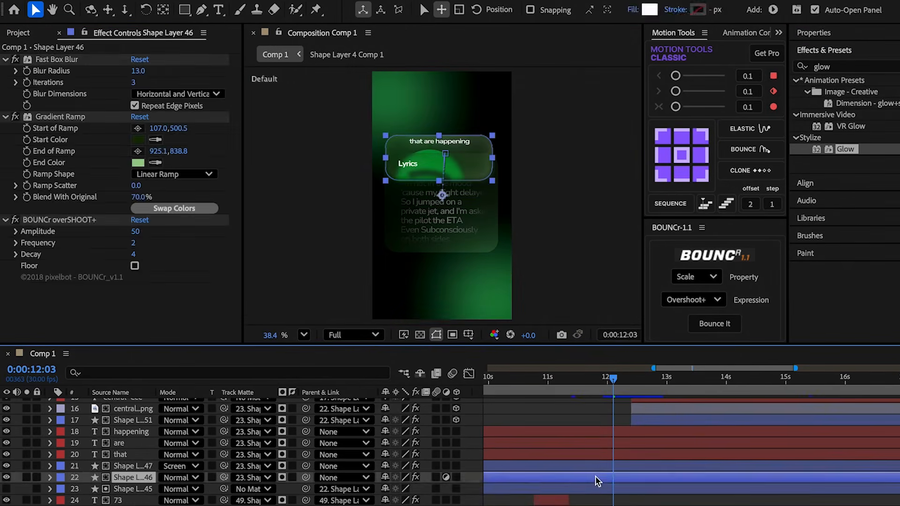
key("u")
scroll(618, 453, "up", 6)
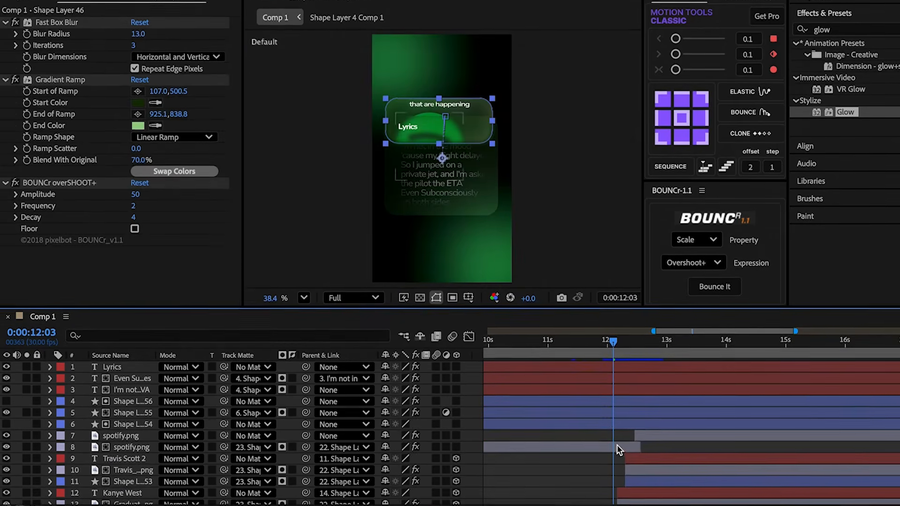
left_click(606, 413)
left_click(625, 422)
left_click(631, 372, "shift")
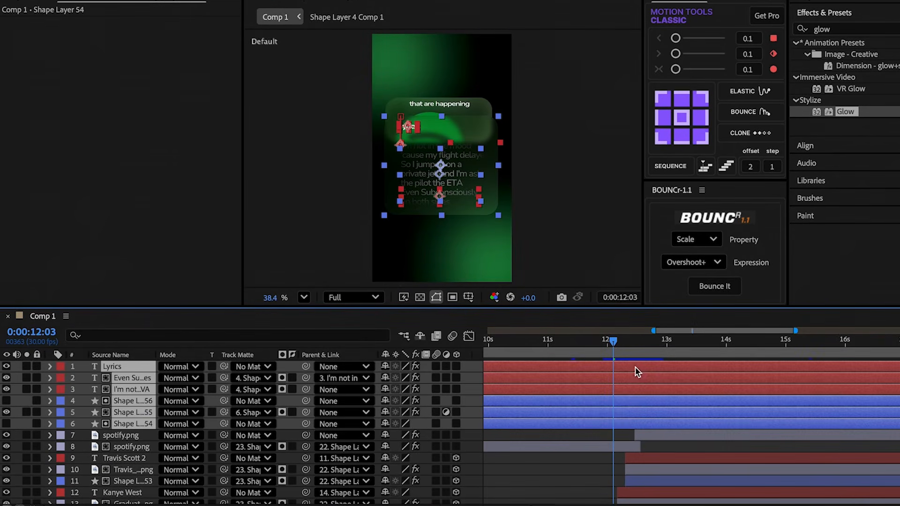
key("ctrl+shift+d")
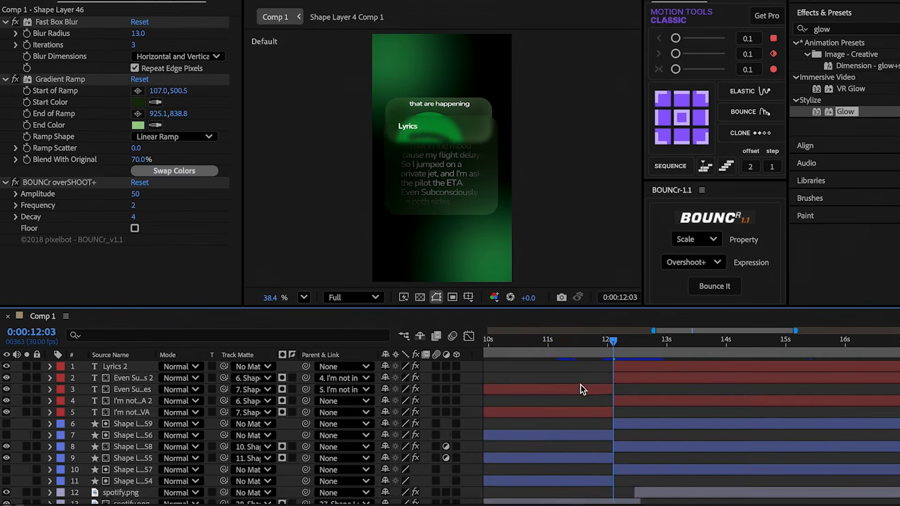
Step: Delete the portions of the split lyrics panel layers that lie before 0:00:12:03
left_click(582, 398)
key("Delete")
left_click(580, 413)
key("Delete")
left_click(583, 424)
key("Delete")
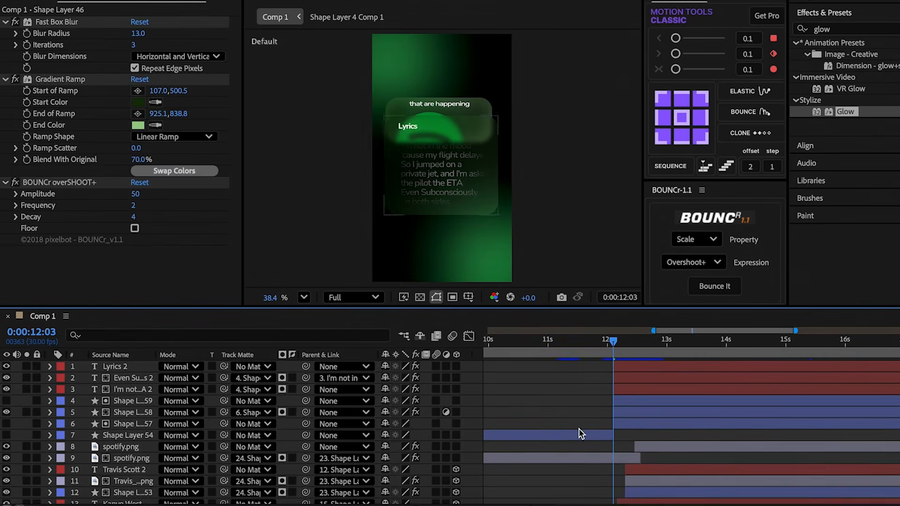
left_click(586, 434)
key("Delete")
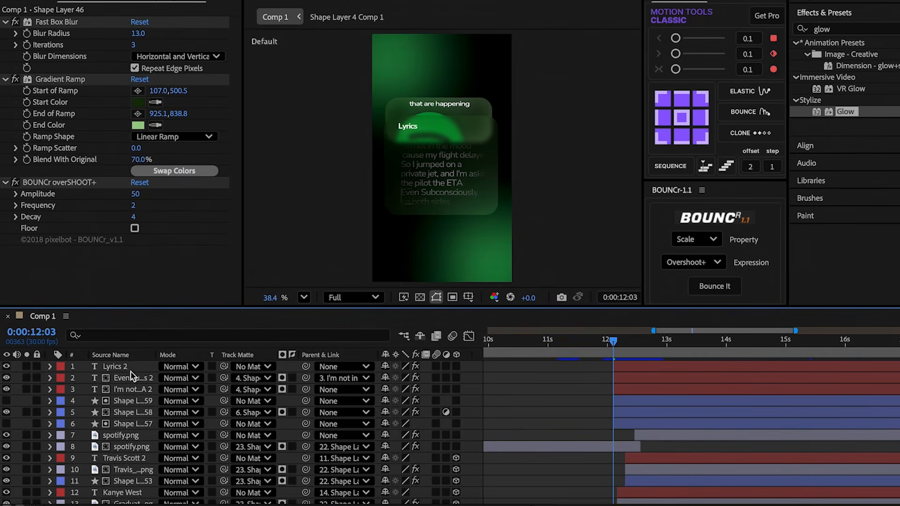
Step: Parent the Lyrics heading, the main lyrics text, Shape Layer 59 and Shape Layer 57 to the glass panel, Shape Layer 58
left_click(132, 367)
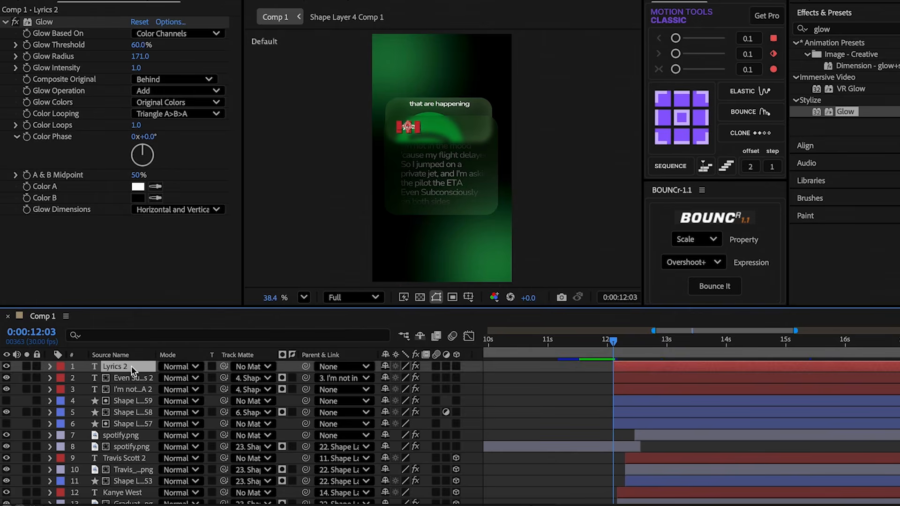
left_click(123, 389, "ctrl")
left_click(122, 399, "ctrl")
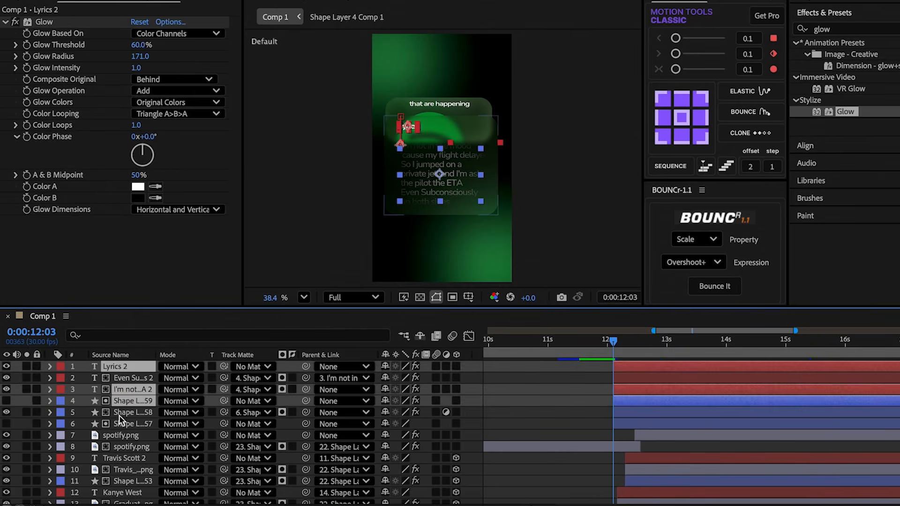
left_click(119, 413, "ctrl")
left_click(121, 424, "ctrl")
left_click_drag(307, 424, 136, 415)
Step: Keyframe Shape Layer 58 from Y position 438.1 and 0% scale at 0:00:12:03 to Y 1014.1 and 100% scale at 0:00:12:09
key("s")
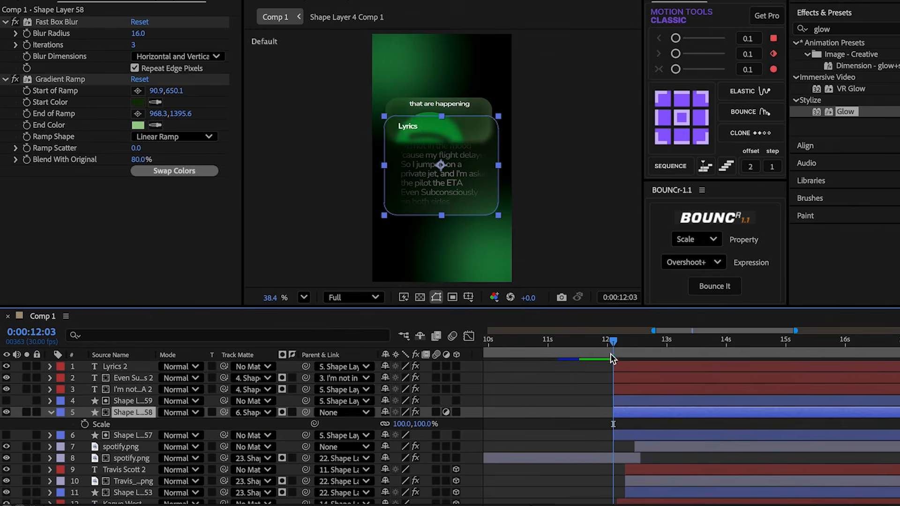
left_click_drag(610, 354, 625, 348)
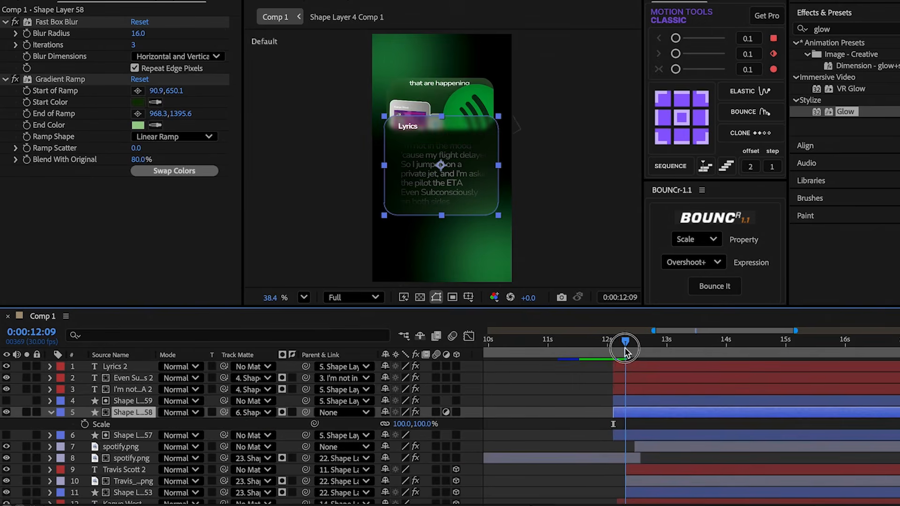
left_click(85, 425)
key("alt+shift+p")
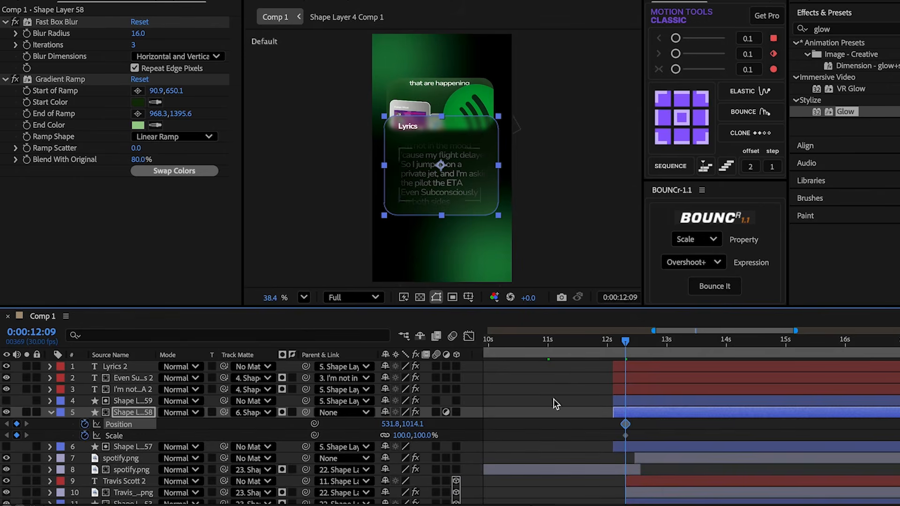
left_click_drag(624, 348, 613, 353)
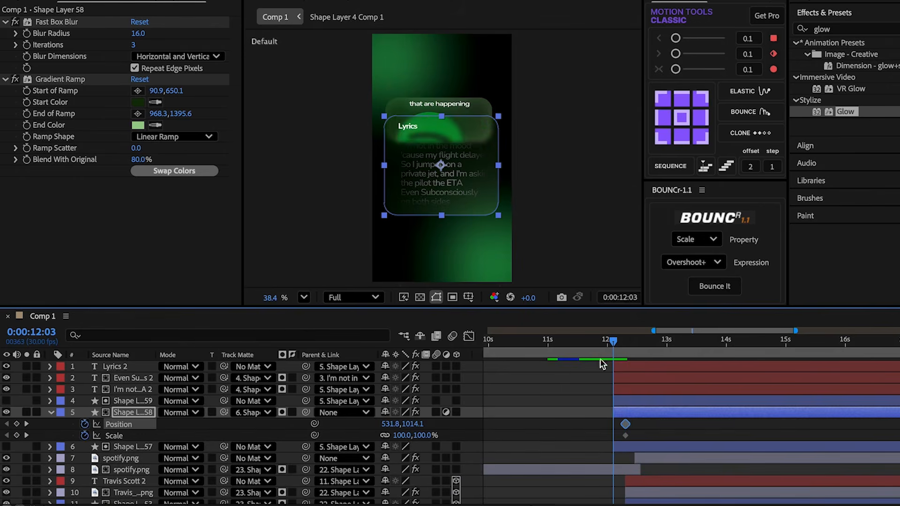
left_click_drag(400, 423, 54, 417)
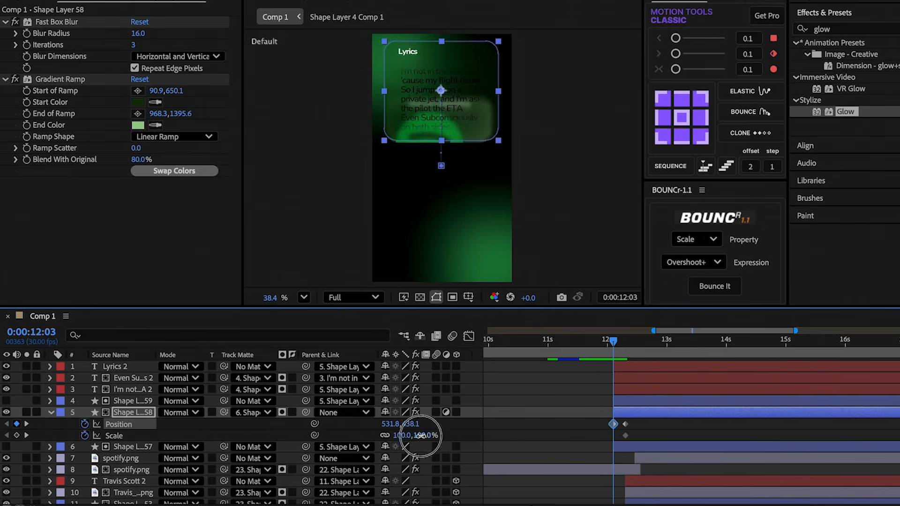
key("Return")
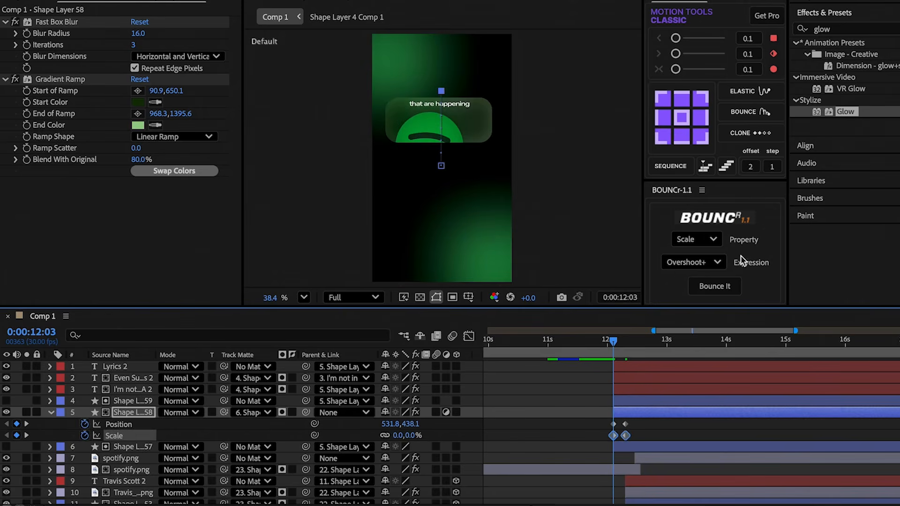
Step: Apply the BOUNCr Overshoot+ expression to the Scale and Position of Shape Layer 58
left_click(714, 286)
left_click_drag(636, 426, 596, 440)
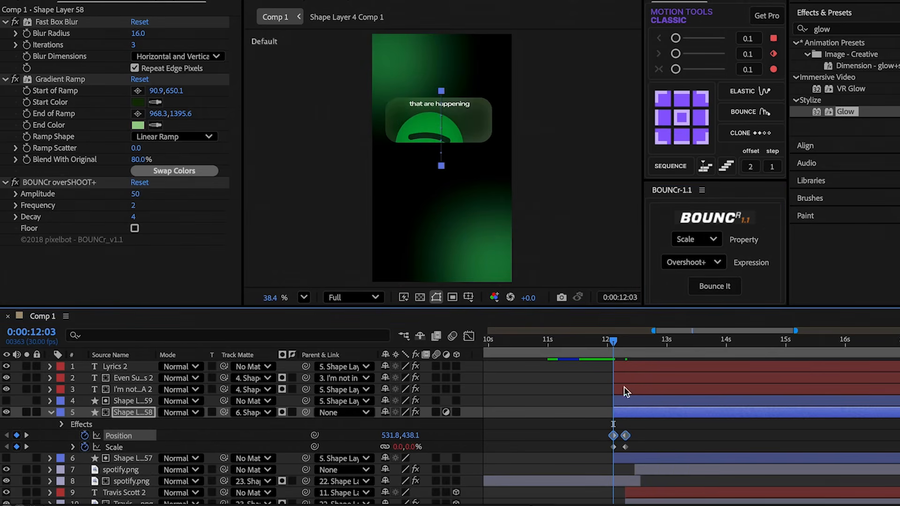
left_click(690, 241)
left_click(688, 256)
left_click(702, 286)
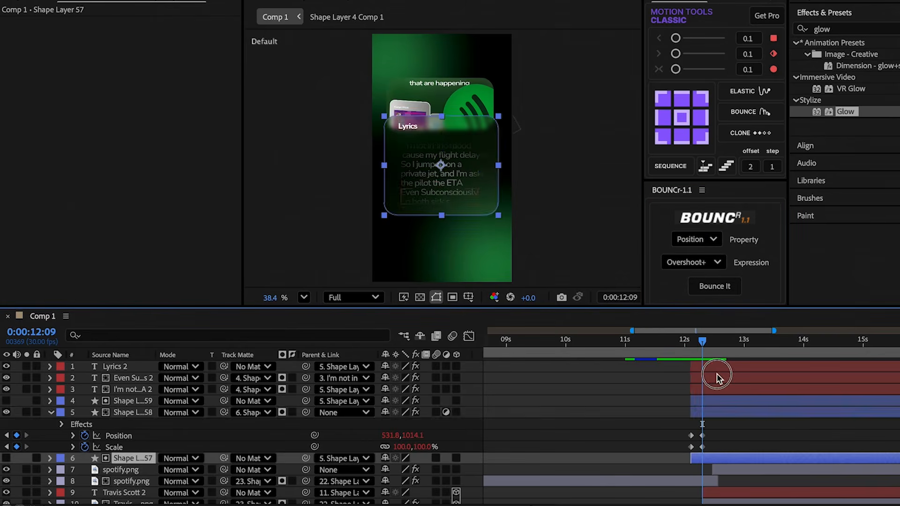
Step: Keyframe the opacity of all six lyrics panel layers from 0% at 0:00:12:03 to 100% at 0:00:12:09
left_click(717, 375, "shift")
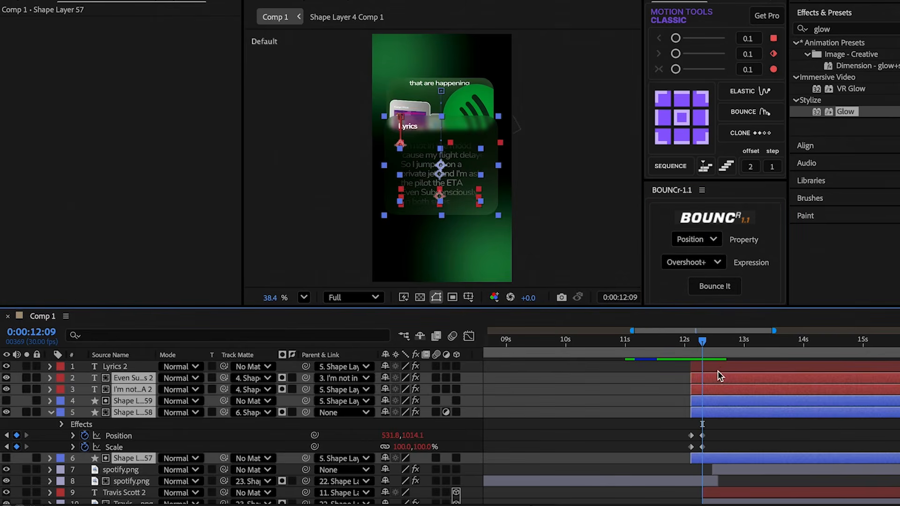
left_click(719, 368, "shift")
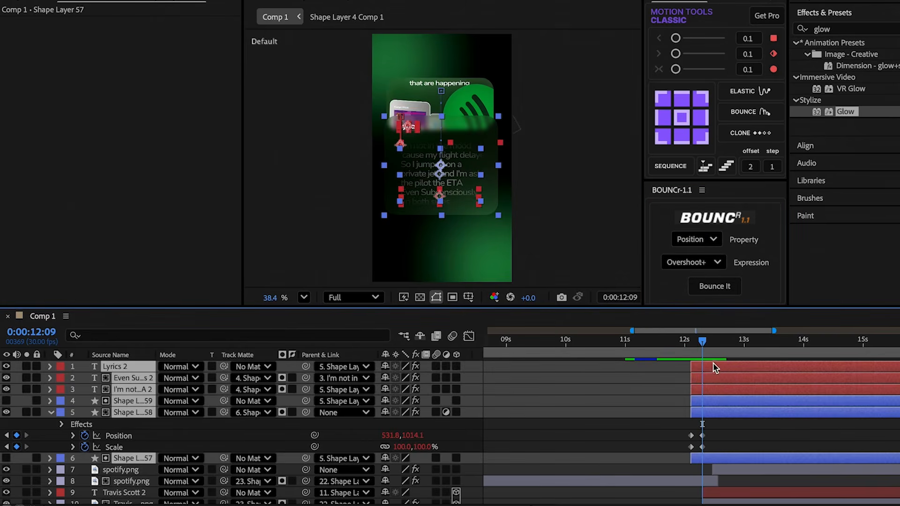
key("t")
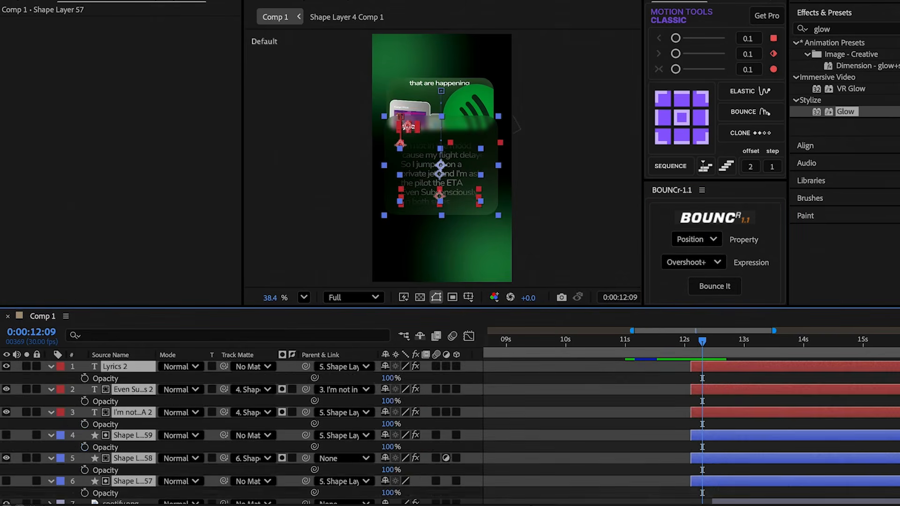
left_click(84, 378)
left_click_drag(707, 349, 691, 346)
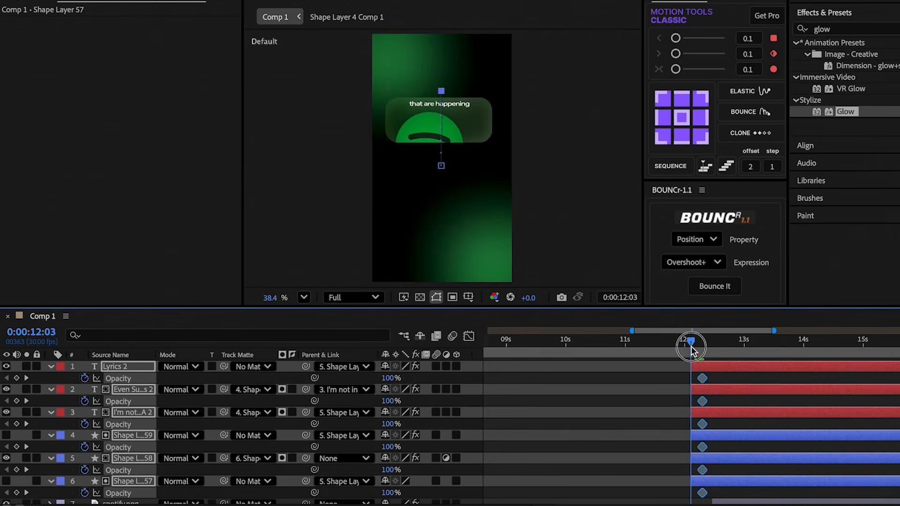
left_click_drag(394, 380, 261, 389)
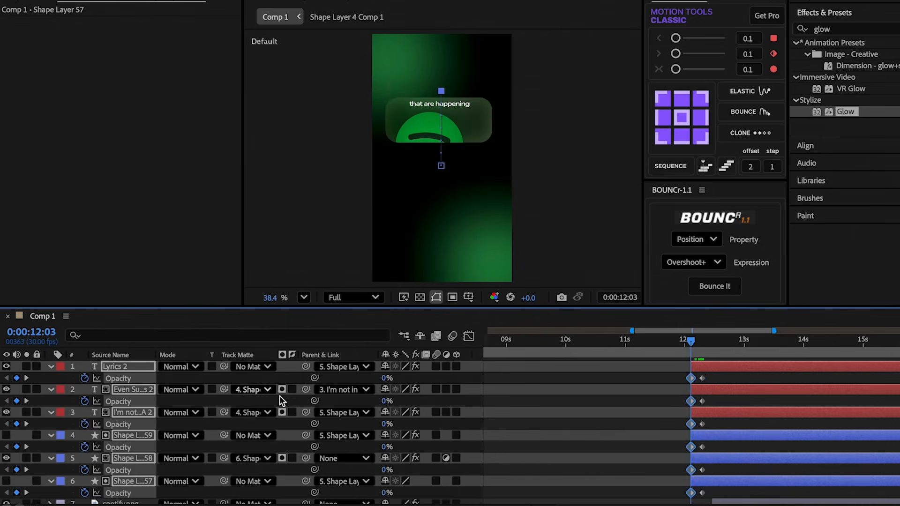
Step: Move the six lyrics panel layers below the Spotify and album layers in the stack and preview the animation
key("t")
left_click_drag(133, 424, 148, 436)
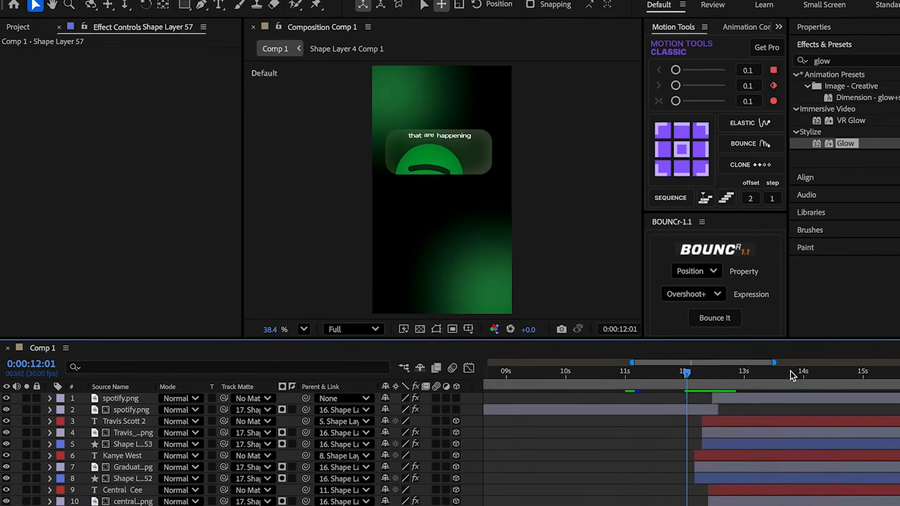
key("space")
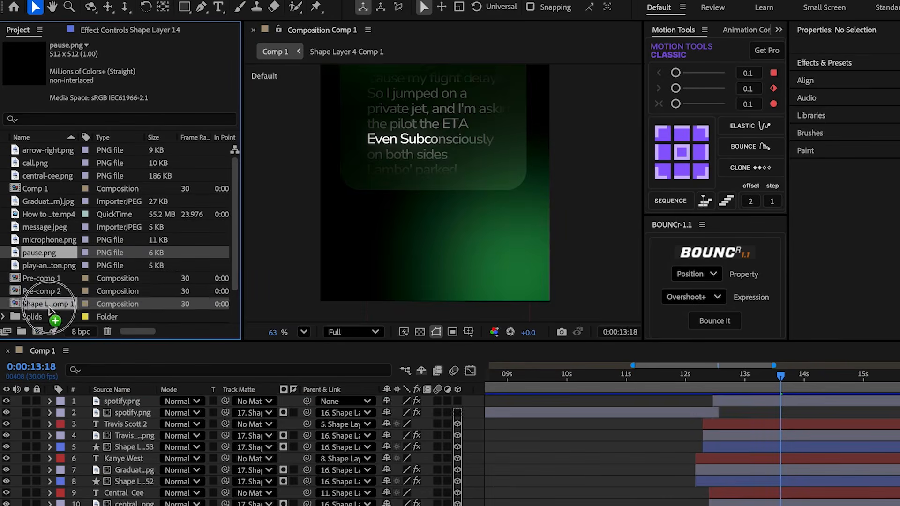
Step: Add pause.png and play-and-pause-button.png to Comp 1 and move both icons below the lyrics panel
left_click_drag(61, 301, 71, 401)
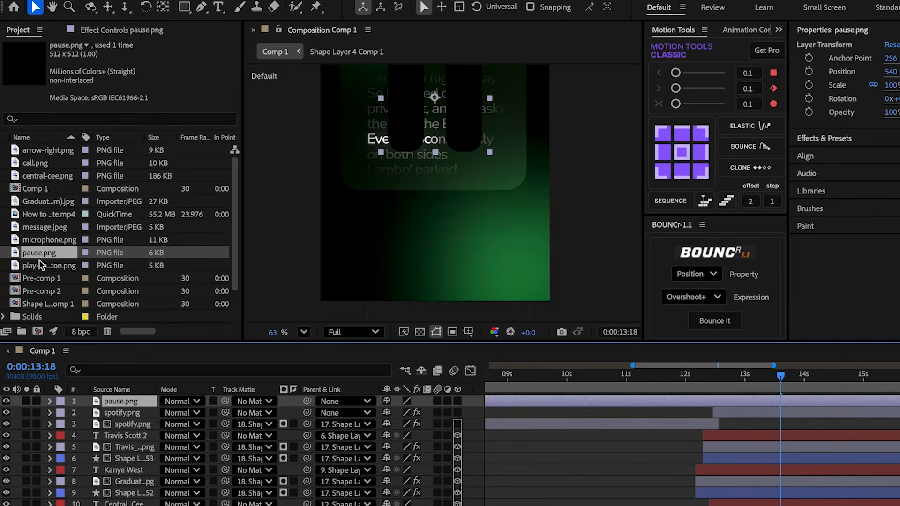
left_click_drag(42, 265, 118, 402)
left_click(126, 414, "ctrl")
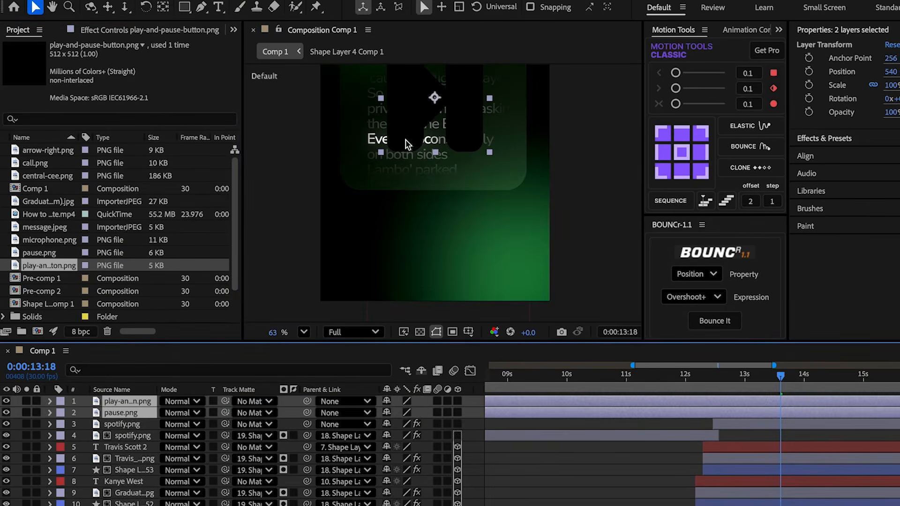
left_click_drag(407, 144, 407, 267)
Step: Set the scale of both playback icons to 15%
key("s")
left_click(429, 413)
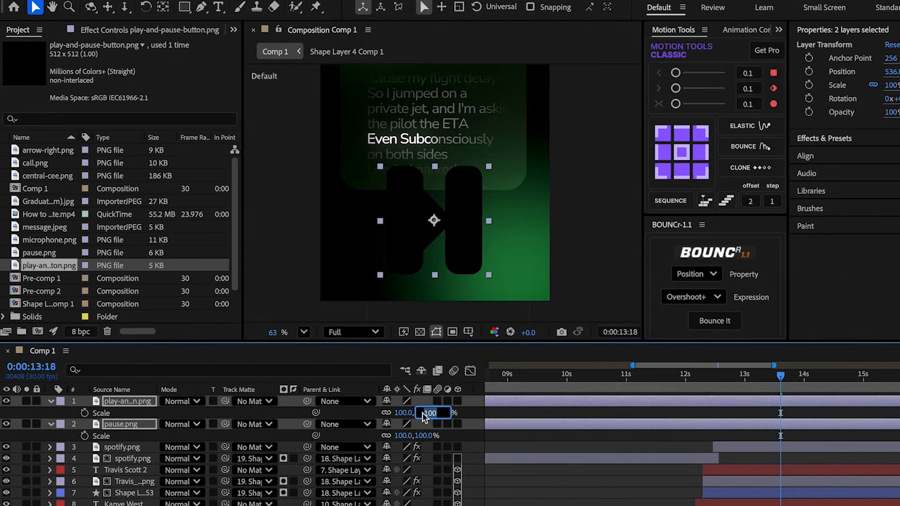
type("15")
key("Return")
Step: Apply a Tint effect to the play-and-pause-button.png layer and map black to white
scroll(434, 304, "up", 3)
left_click(430, 235)
left_click(824, 138)
left_click(821, 62)
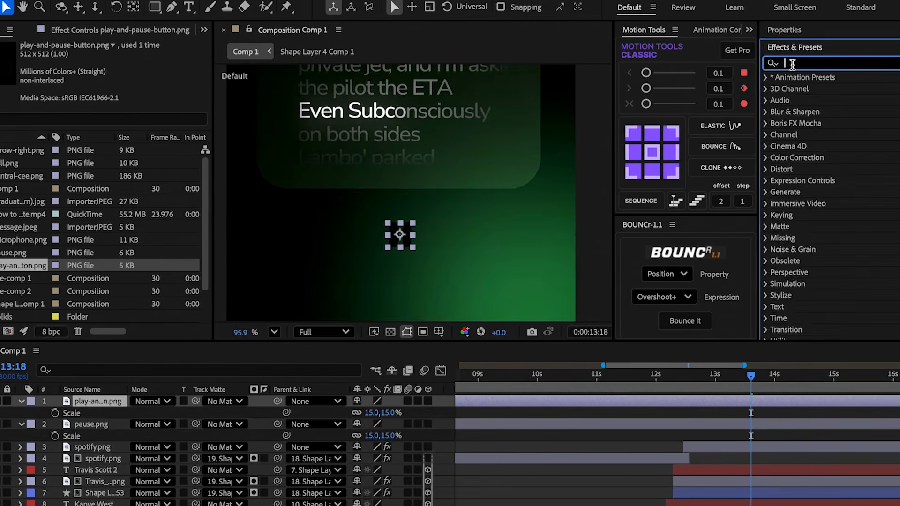
type("tint")
double_click(799, 126)
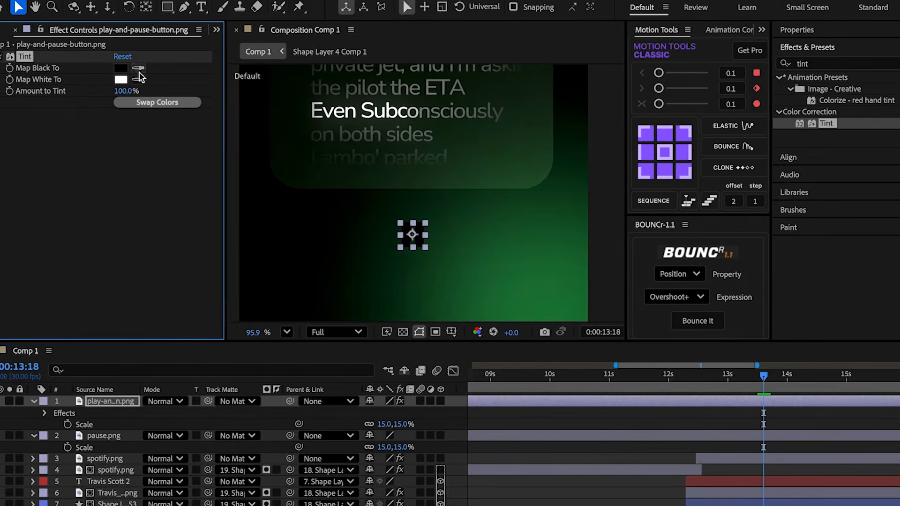
left_click(116, 69)
left_click(137, 82)
Step: Copy the white Tint effect from play-and-pause-button.png to the pause.png layer
key("ctrl+c")
left_click(118, 436)
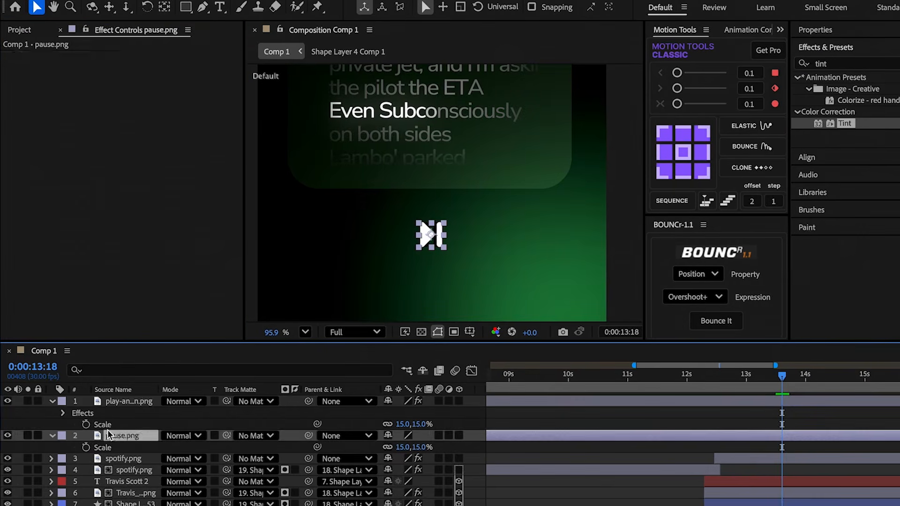
key("ctrl+v")
Step: Set the play-and-pause-button.png icon's X position to 274.8 and duplicate the layer
left_click(112, 405)
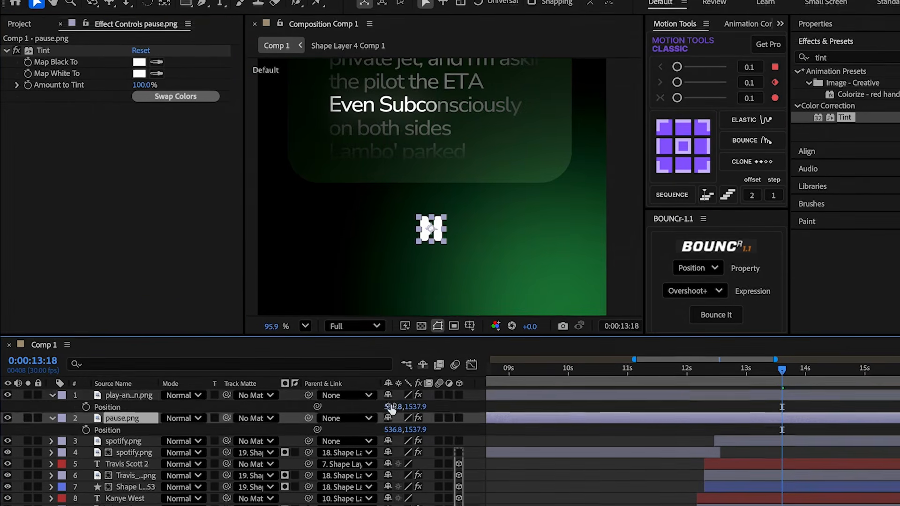
left_click_drag(390, 410, 231, 392)
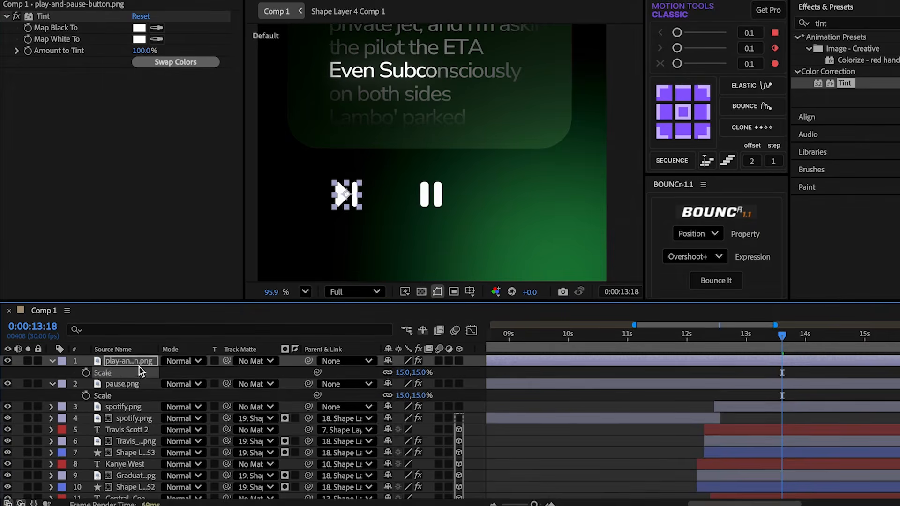
left_click(136, 372)
key("p")
key("ctrl+d")
key("p")
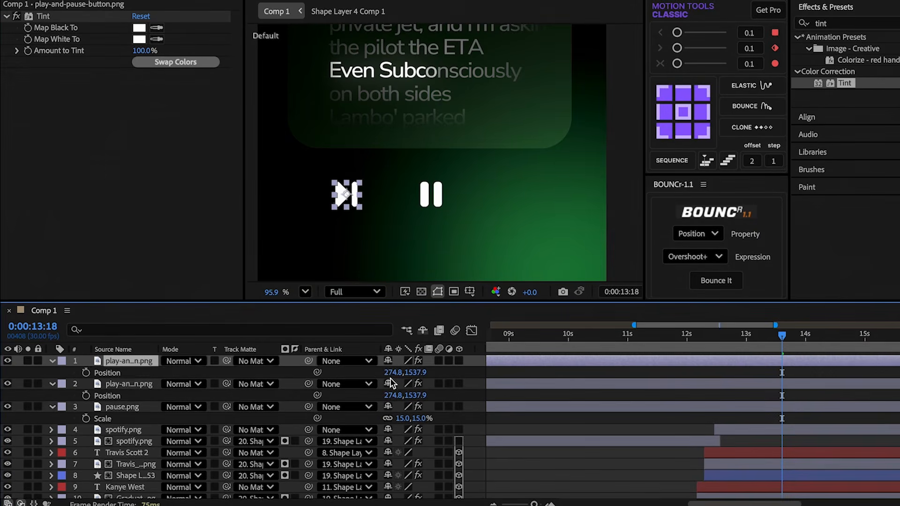
Step: Set the duplicated playback icon's X position to 775.8 and flip it horizontally
left_click_drag(393, 372, 706, 373)
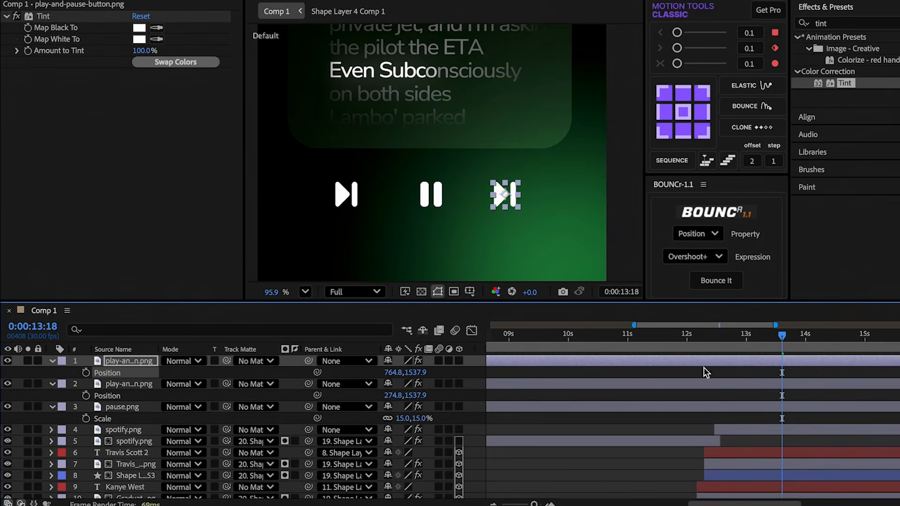
right_click(147, 361)
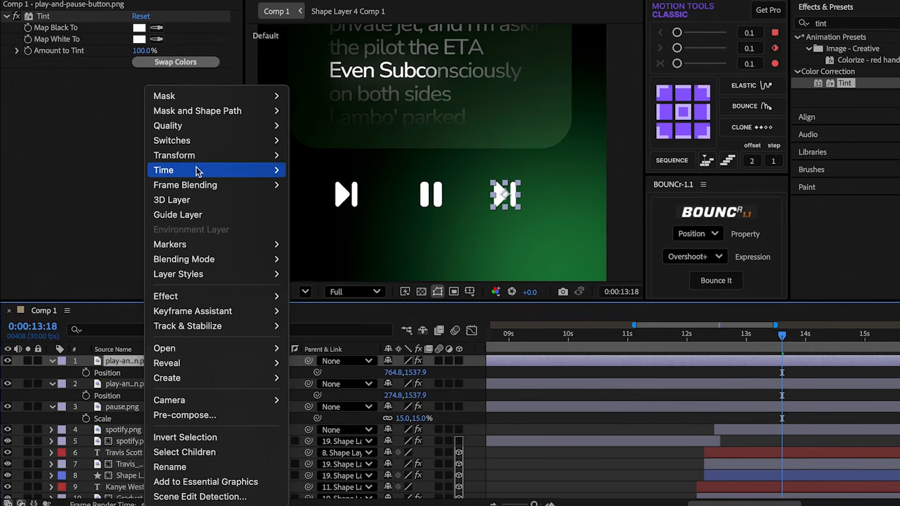
mouse_move(195, 157)
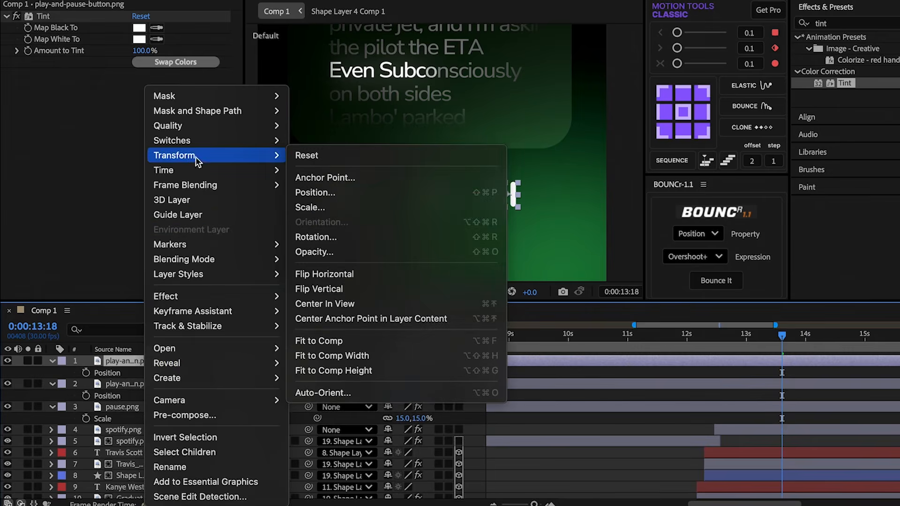
left_click(417, 275)
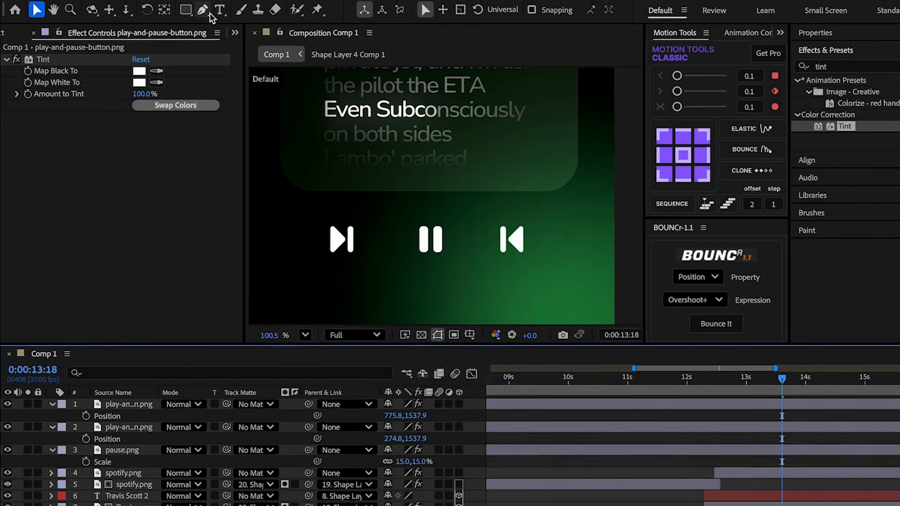
Step: Draw a straight horizontal progress line below the playback icons with the Pen tool, using a white 12 px stroke
left_click(207, 11)
scroll(346, 280, "down", 2)
left_click(341, 274)
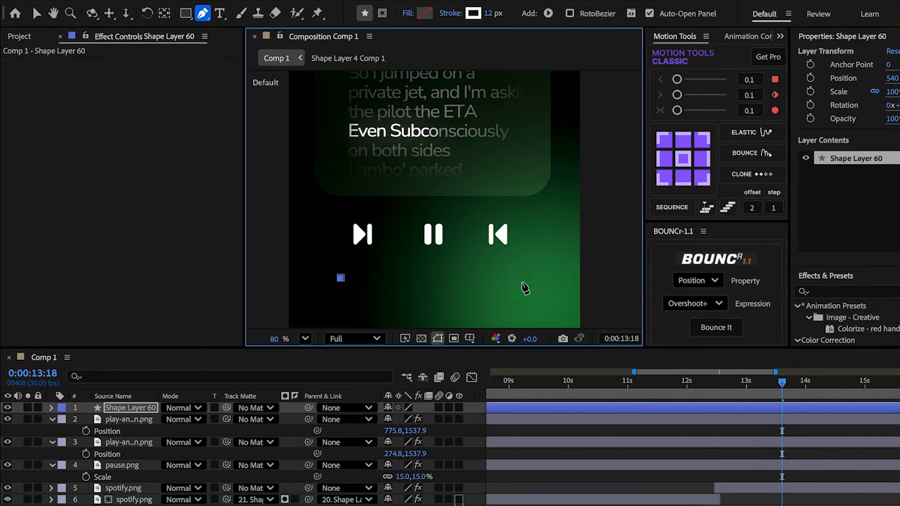
left_click(517, 278)
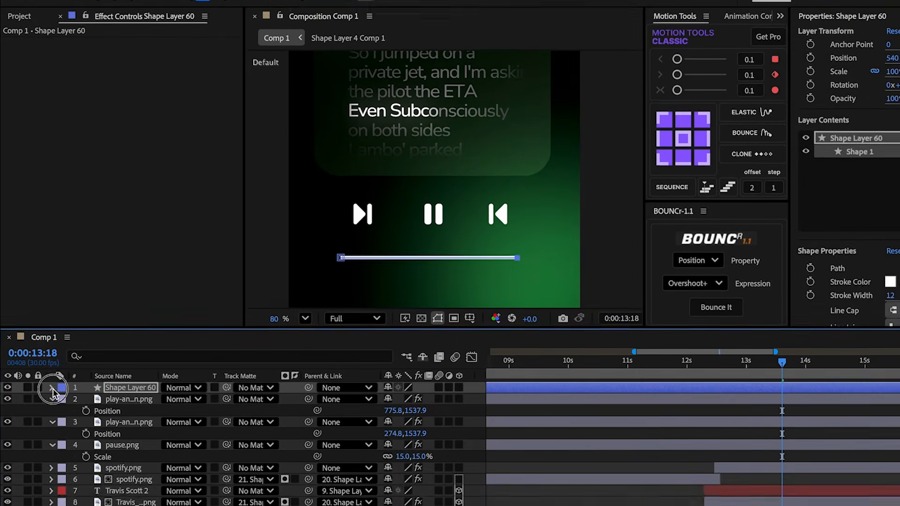
Step: Change the progress line's stroke to a round line cap
left_click(51, 408)
left_click(62, 387)
left_click(74, 402)
left_click(87, 429)
scroll(140, 422, "down", 2)
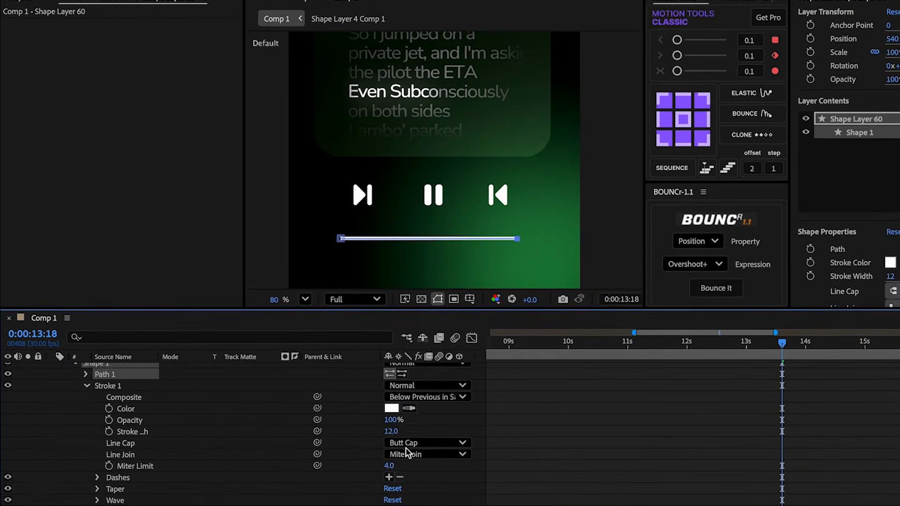
left_click(422, 449)
left_click(421, 472)
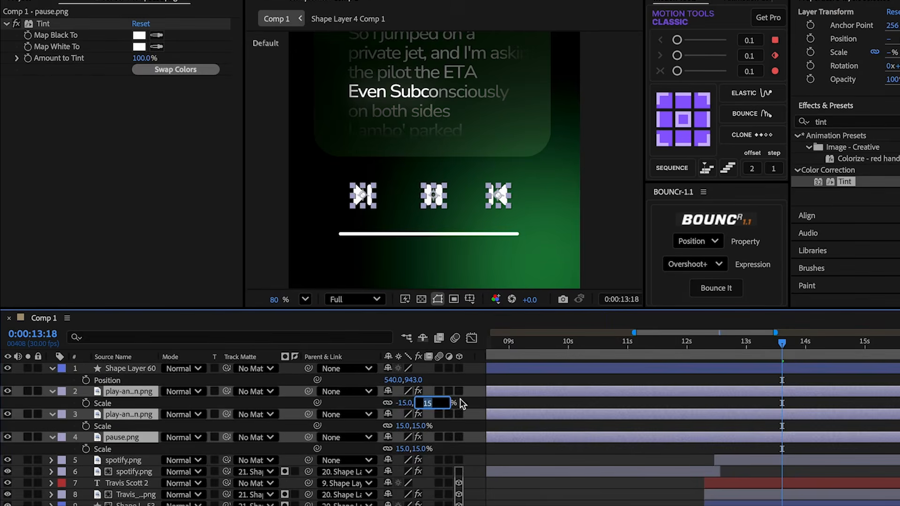
Step: Resize the three playback icons to 12% and keyframe their scale from 0% at 0:00:12:05 to full size at 0:00:12:10
left_click(548, 404)
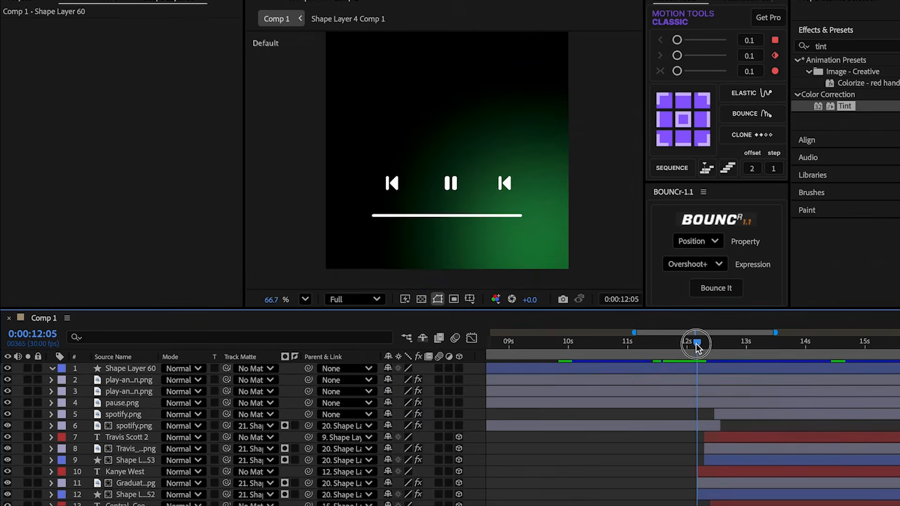
left_click(701, 368)
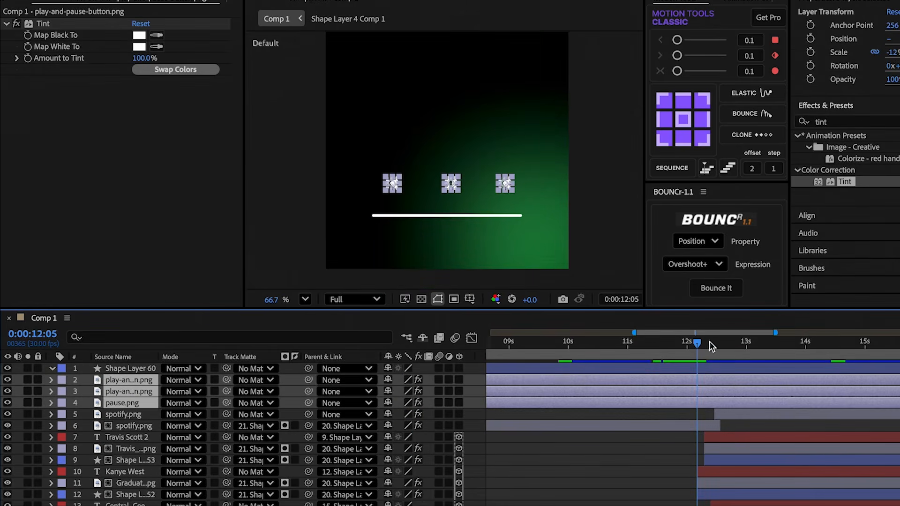
left_click(706, 343)
key("s")
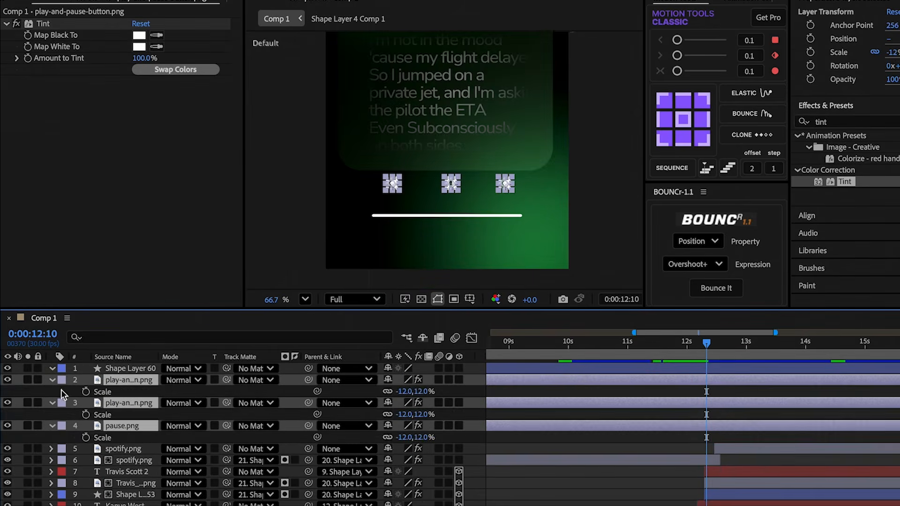
left_click(86, 391)
left_click_drag(706, 343, 699, 347)
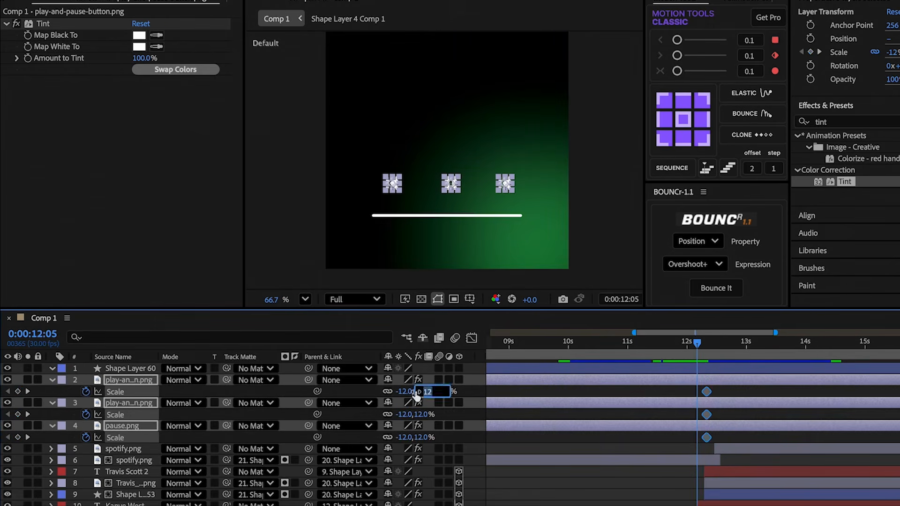
key("Return")
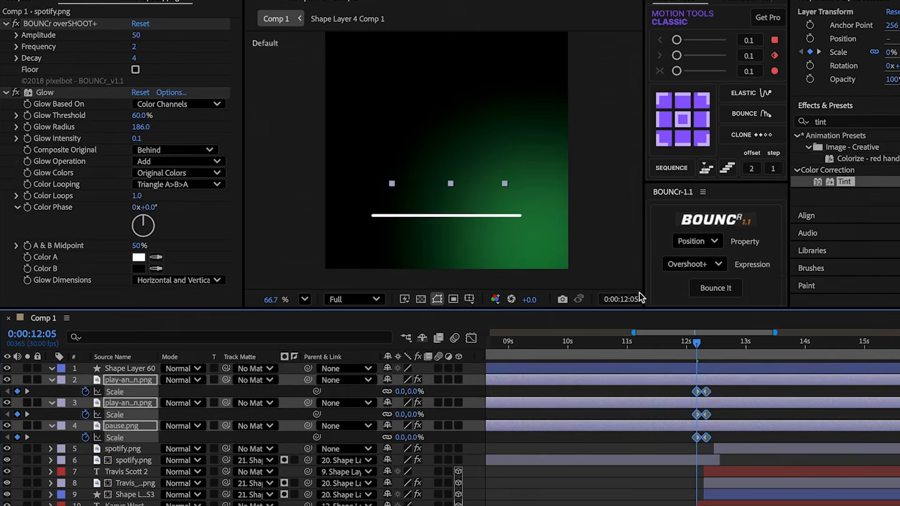
Step: Apply BOUNCr's Overshoot+ expression to the Scale property of the three playback icons
left_click(698, 241)
left_click(662, 270)
left_click(691, 288)
Step: Add Trim Paths to the progress line's shape layer and show its properties
left_click(178, 370)
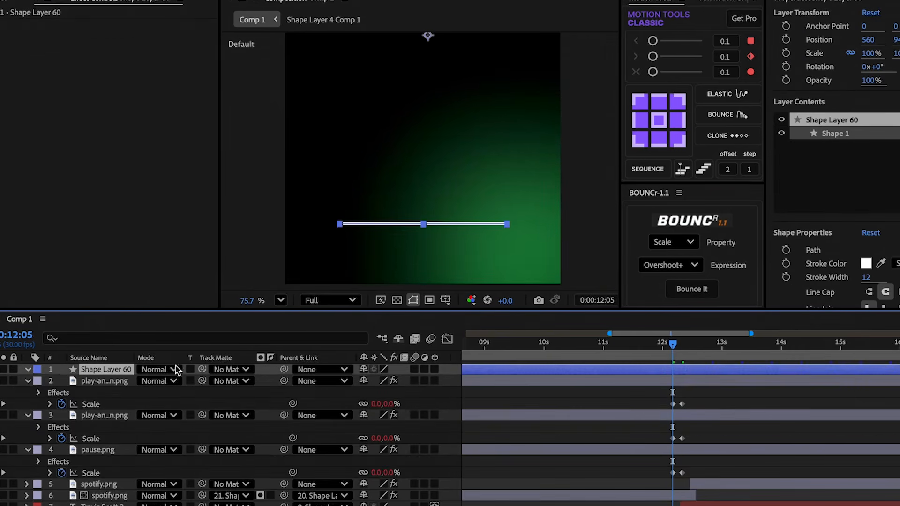
left_click(27, 370)
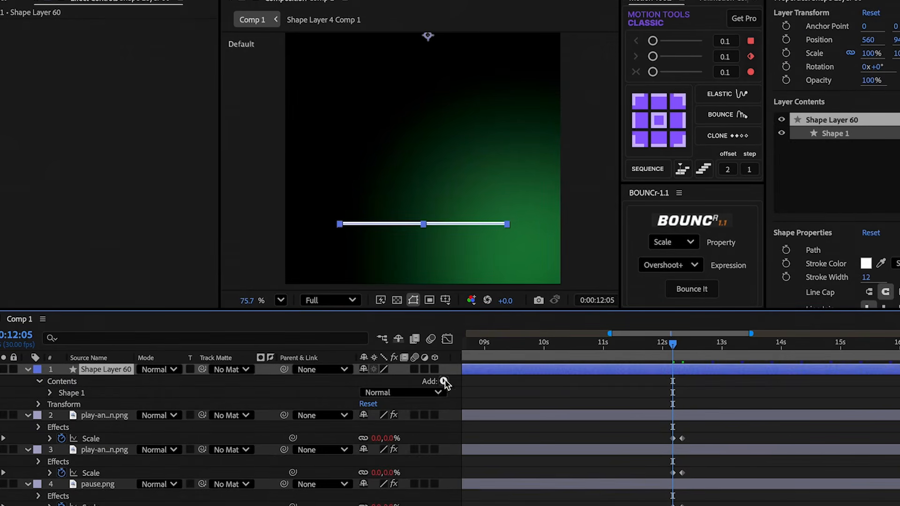
left_click(443, 382)
left_click(469, 445)
left_click(50, 405)
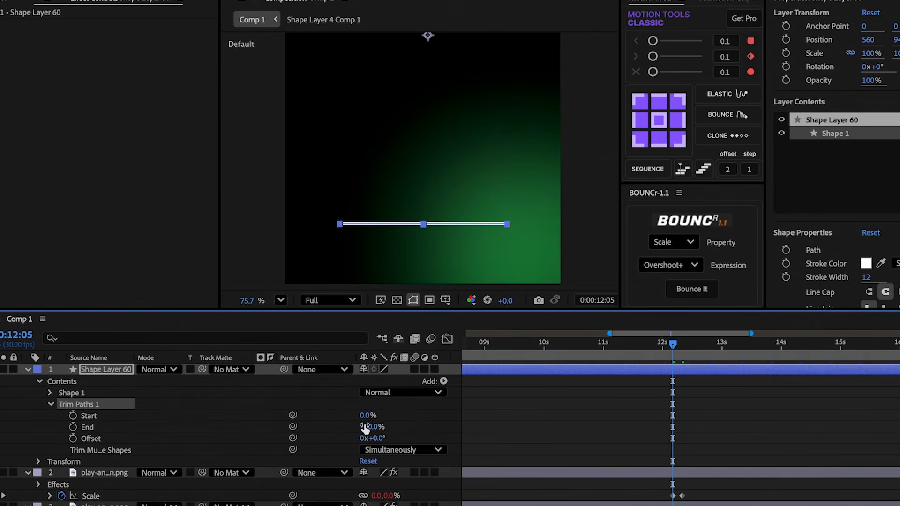
Step: Set Trim Paths End to 0% and keyframe Start from 0% at 0:00:12:05 to 100% at 0:00:12:24
left_click(72, 417)
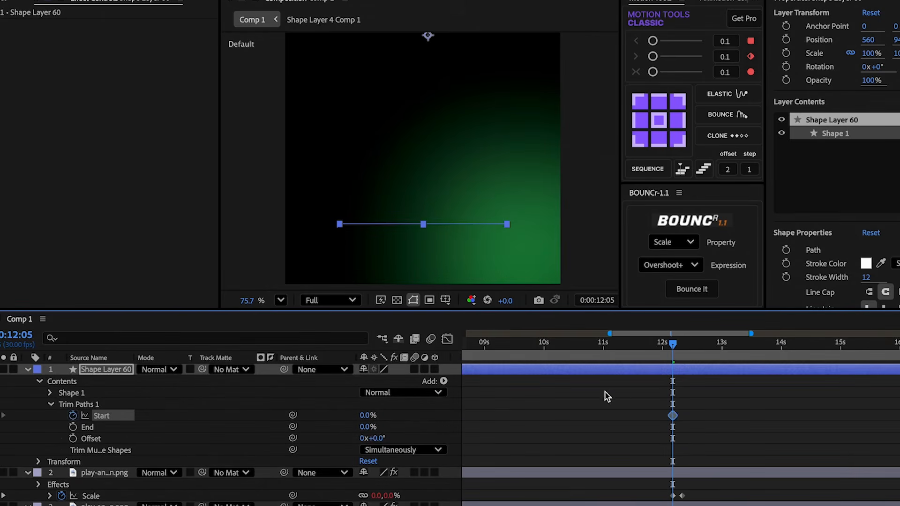
key("u")
left_click_drag(675, 347, 711, 353)
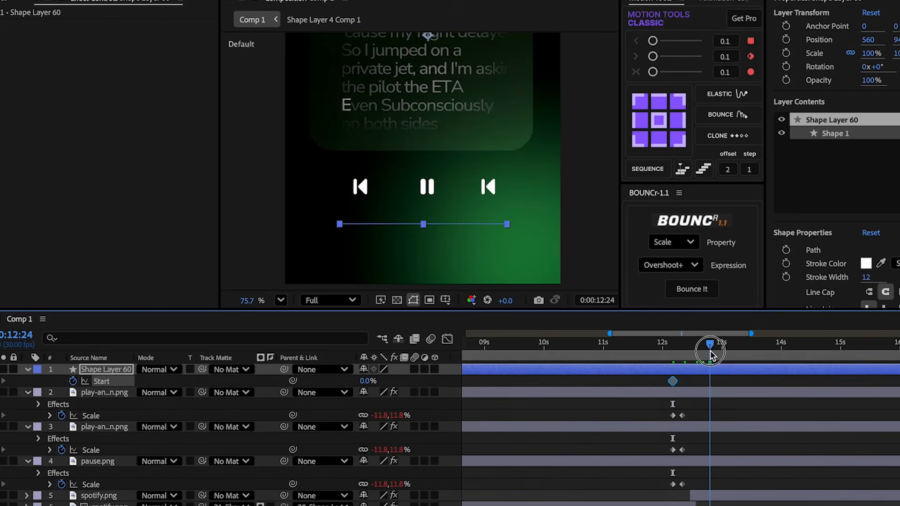
left_click_drag(364, 382, 665, 375)
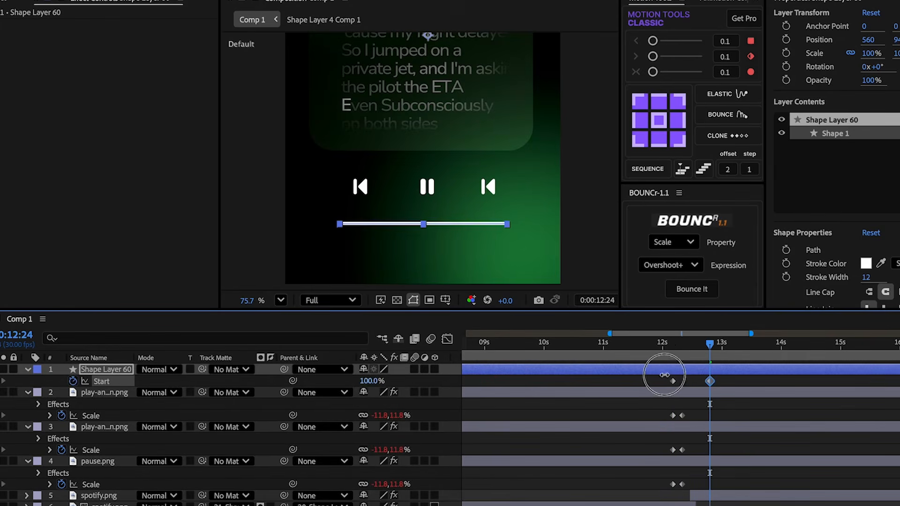
Step: Ease both Start keyframes of the progress line and reshape their curve in the graph editor
left_click_drag(607, 393, 608, 393)
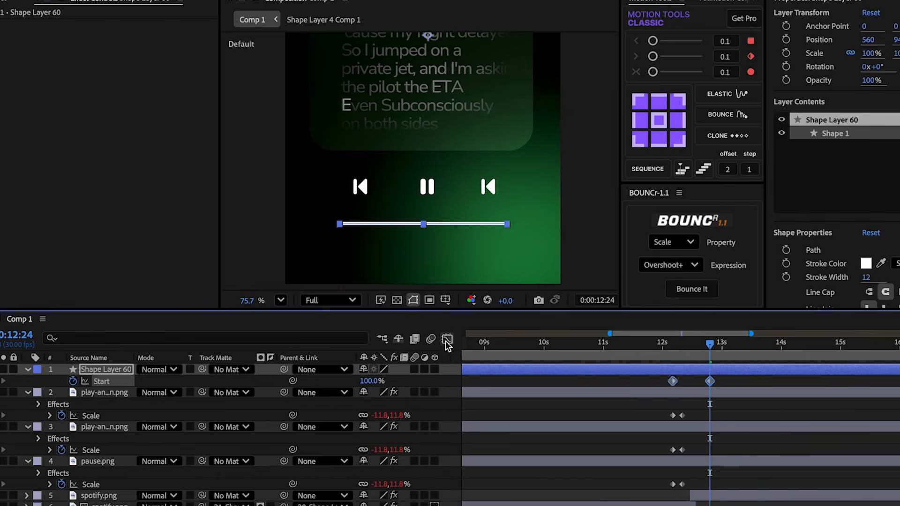
left_click(447, 338)
left_click_drag(703, 453, 688, 457)
left_click(447, 339)
Step: Duplicate the progress line layer and lower the opacity of the original Shape Layer 60
key("ctrl+d")
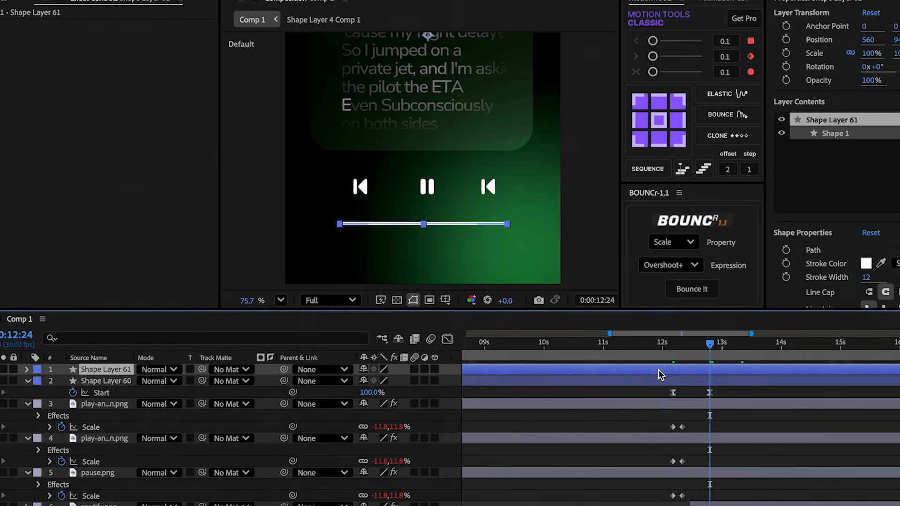
left_click(94, 380)
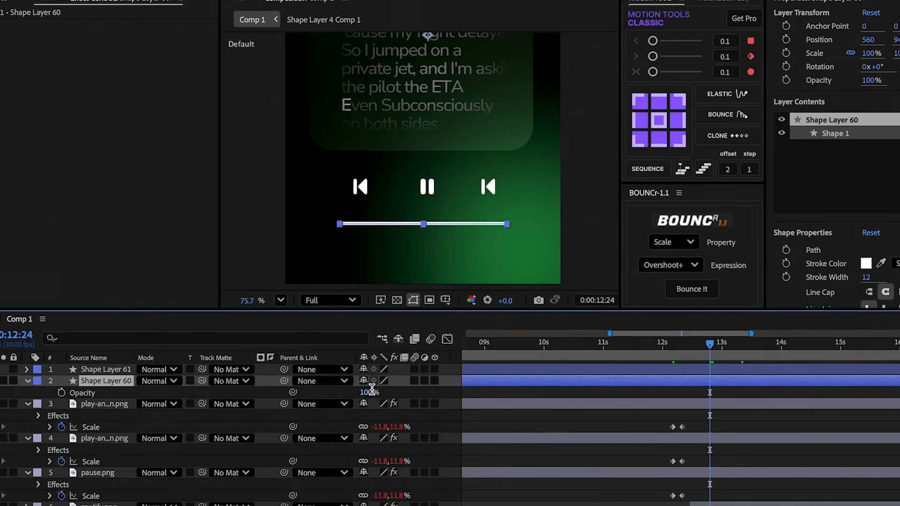
key("Return")
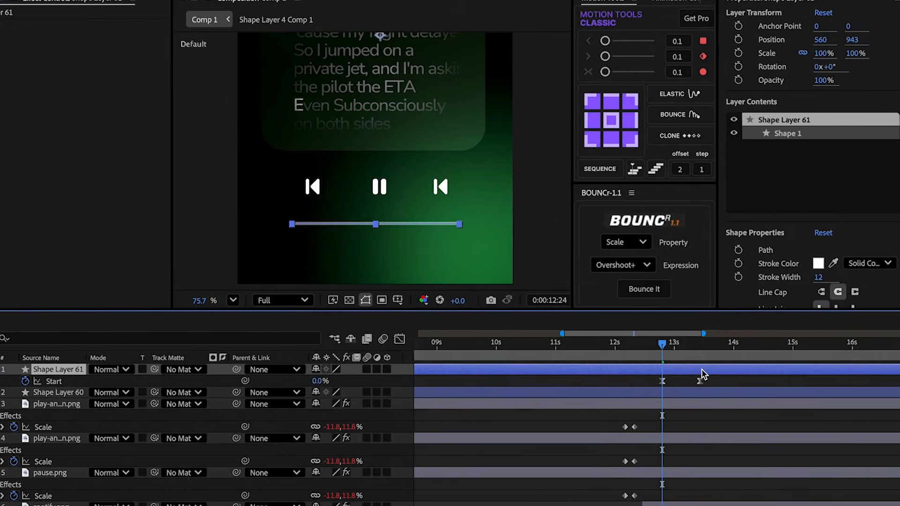
Step: Move the last Start keyframe of Shape Layer 61 to about 0:00:15:07 and set its value to 25%
left_click_drag(697, 381, 798, 383)
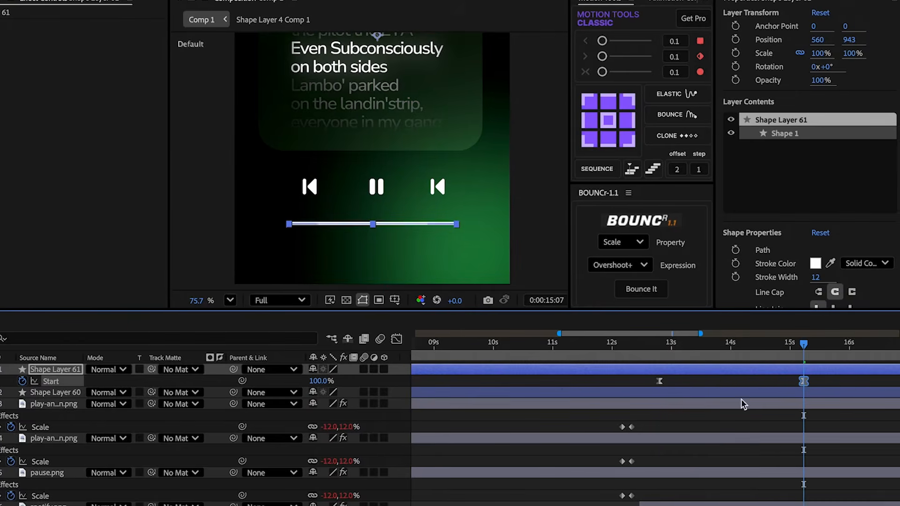
left_click(324, 381)
type("25")
key("Return")
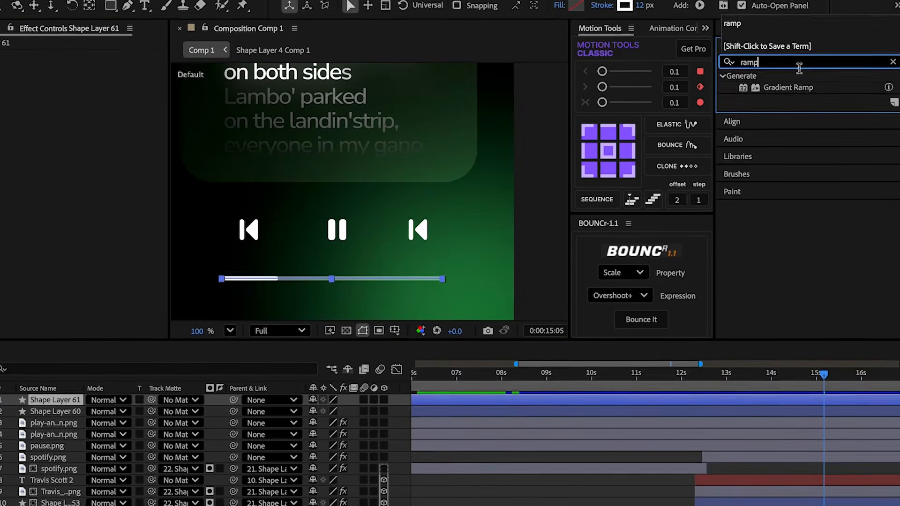
Step: Apply Gradient Ramp to Shape Layer 61, starting at 208, 1682 and ending at 384, 1684 along the line's filled part
double_click(786, 89)
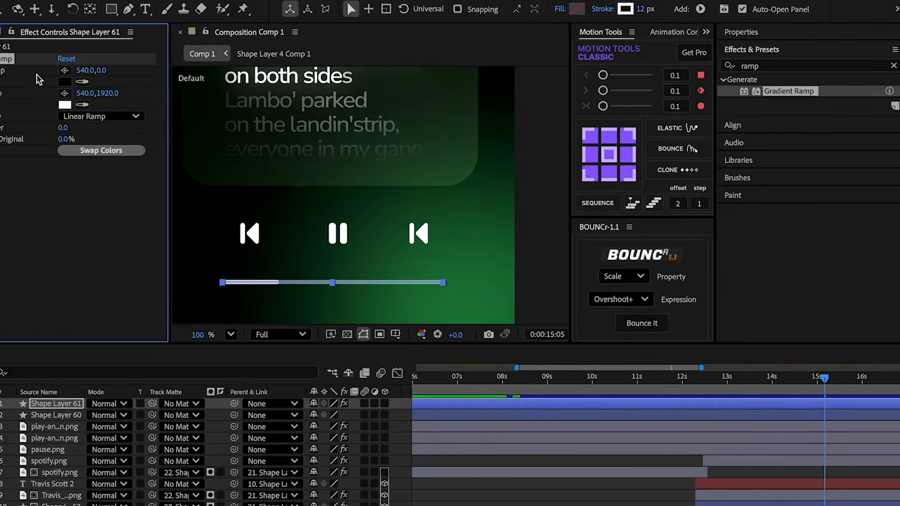
left_click(64, 67)
left_click(279, 282)
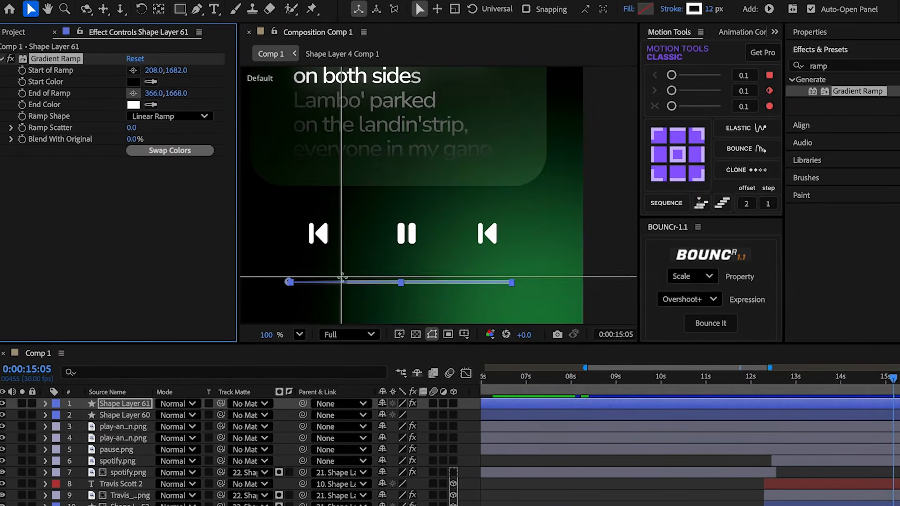
left_click(348, 283)
Step: Set the Gradient Ramp's start color to yellow and its end color to orange
left_click(136, 83)
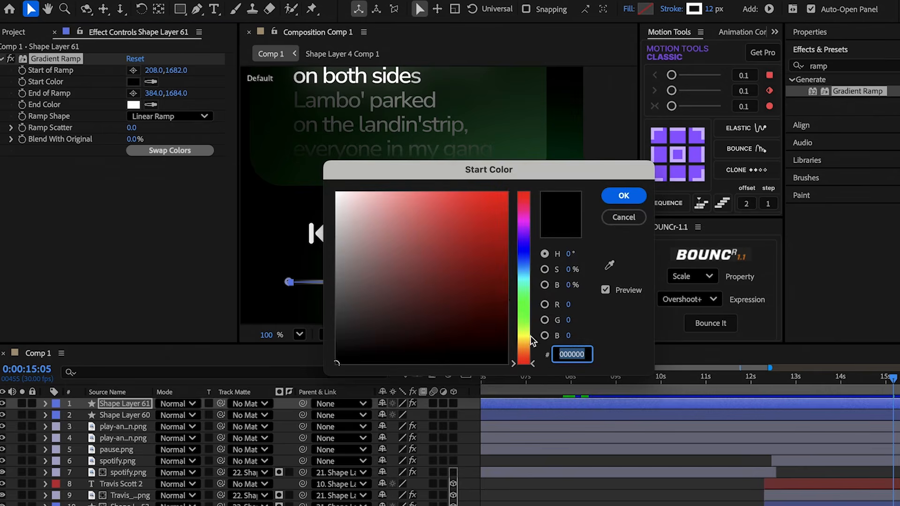
left_click(532, 336)
left_click(624, 196)
left_click(133, 105)
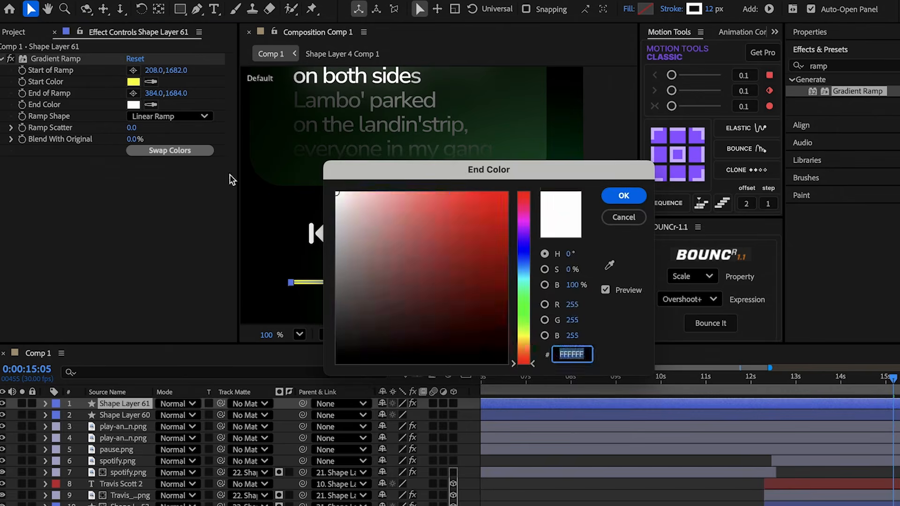
left_click(525, 348)
left_click_drag(502, 267, 616, 175)
left_click(623, 196)
Step: Apply a Glow effect to Shape Layer 61 with a 0% threshold and a radius of 90
left_click(547, 403)
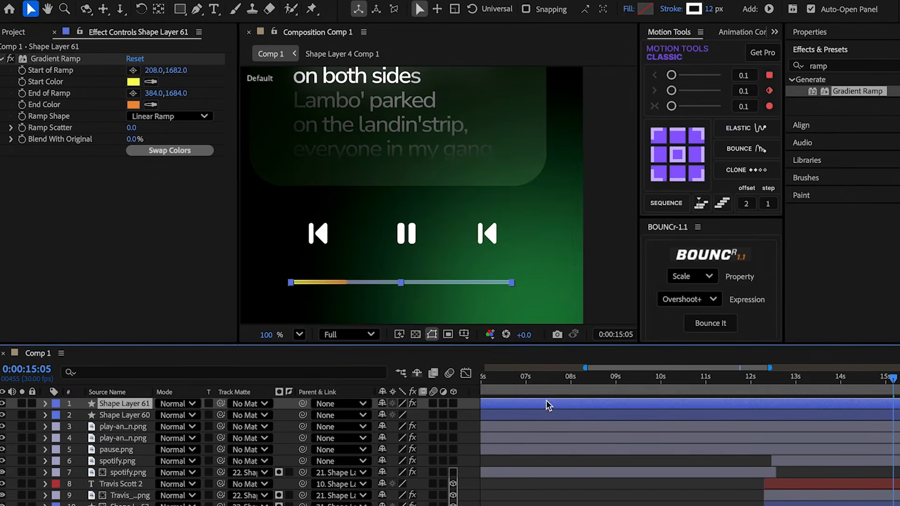
double_click(782, 67)
type("glow")
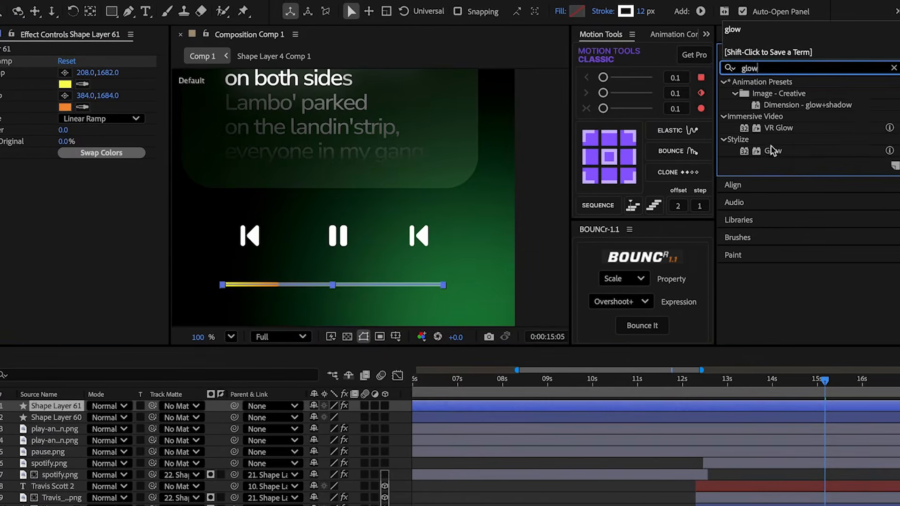
double_click(773, 151)
left_click_drag(67, 174, 0, 217)
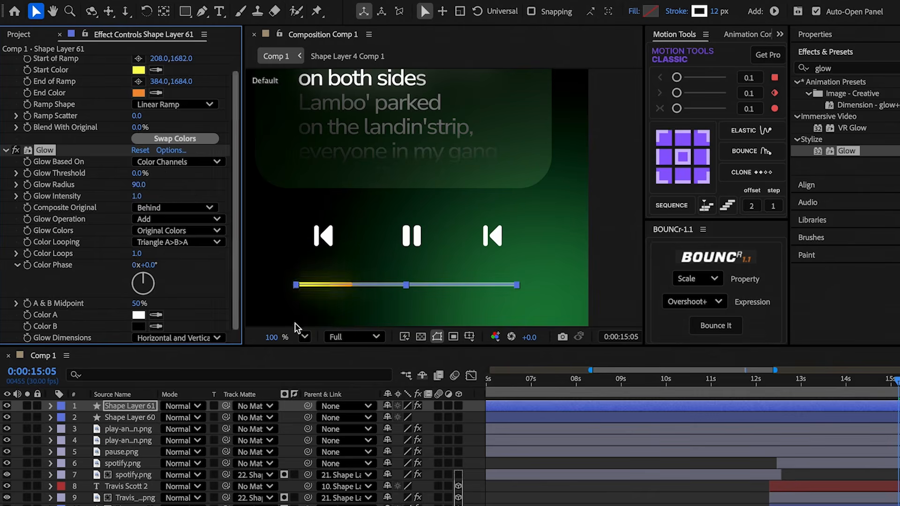
Step: Add a Glow with radius 508 to the first skip icon and copy it to the pause and other skip icons
left_click(323, 240)
double_click(844, 151)
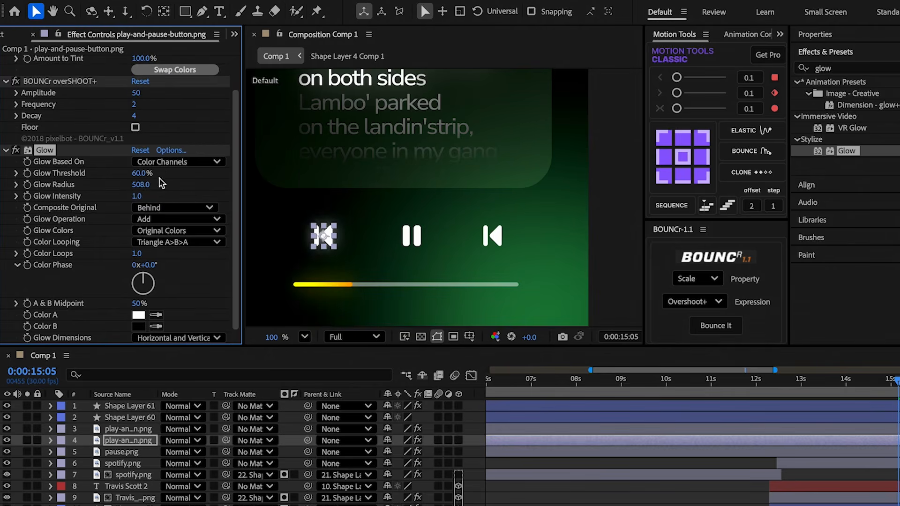
left_click(411, 235)
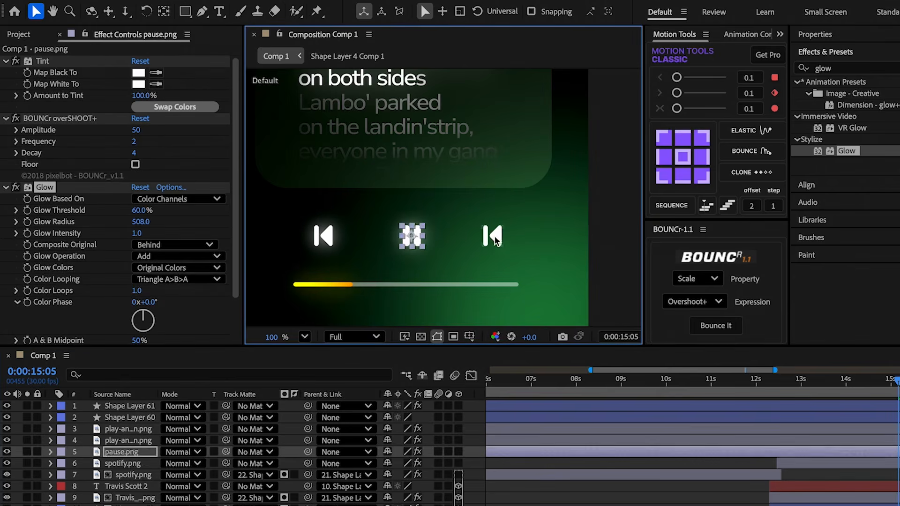
left_click(498, 238)
left_click(536, 473)
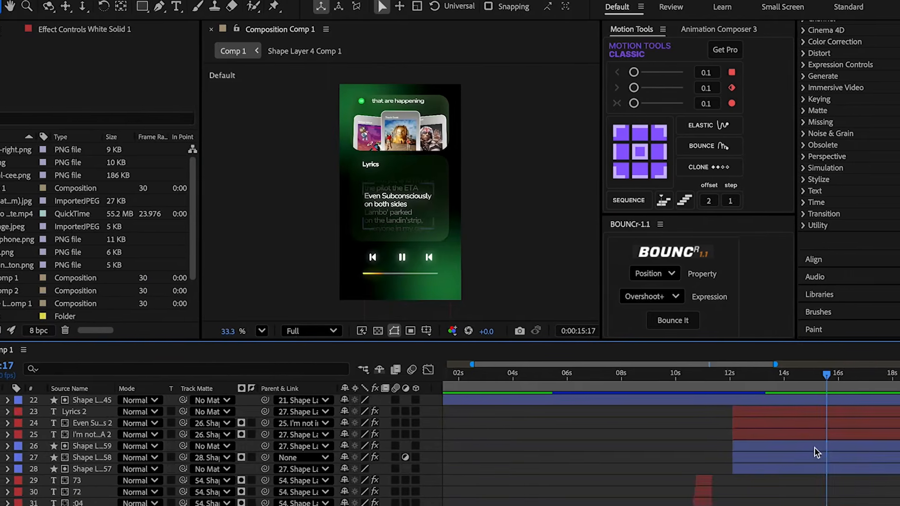
Step: Select layers 1 to 26 above the glass lyrics panel and keyframe their opacity at 100% at 0:00:15:17
left_click(814, 447)
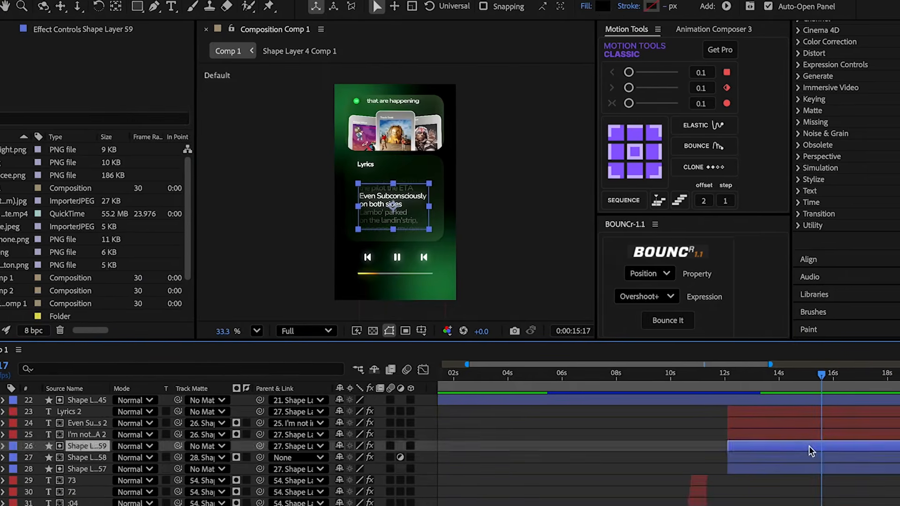
scroll(811, 441, "up", 7)
key("ctrl+a")
key("t")
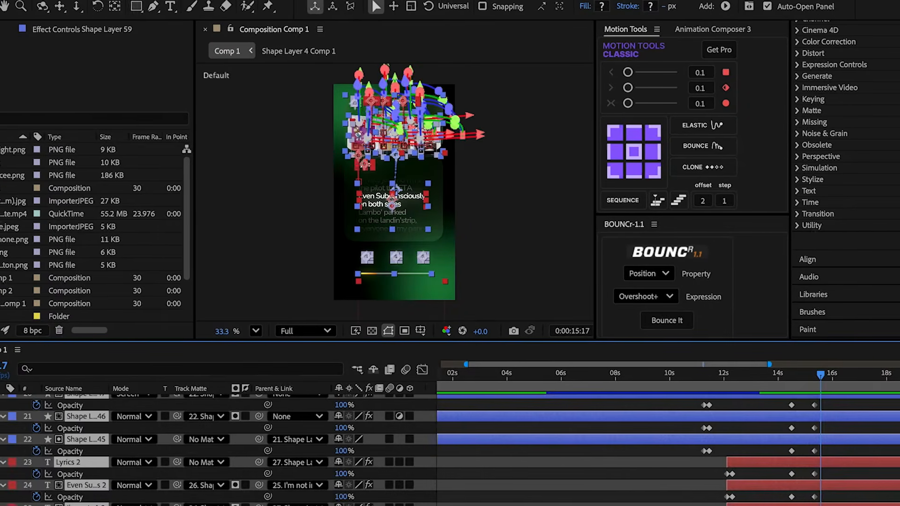
scroll(1, 438, "down", 5)
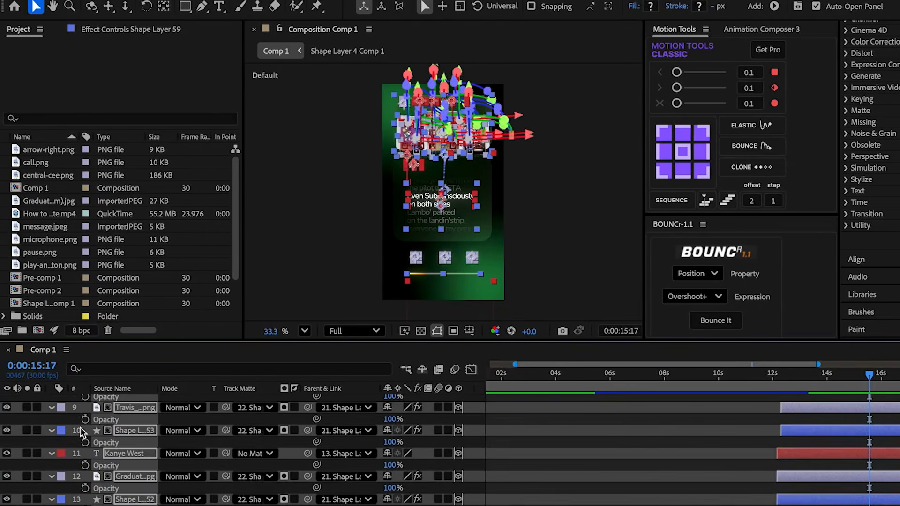
left_click(84, 419)
Step: Set the selected layers' opacity to 0% at 0:00:15:21 and trim the layers to end there
scroll(89, 419, "up", 5)
left_click_drag(849, 338, 853, 339)
left_click_drag(333, 375, 141, 378)
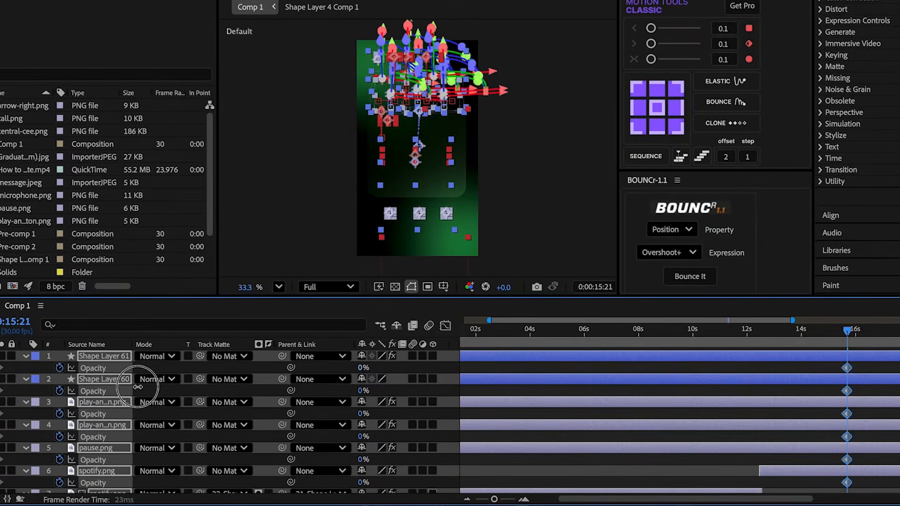
key("ctrl+shift+d")
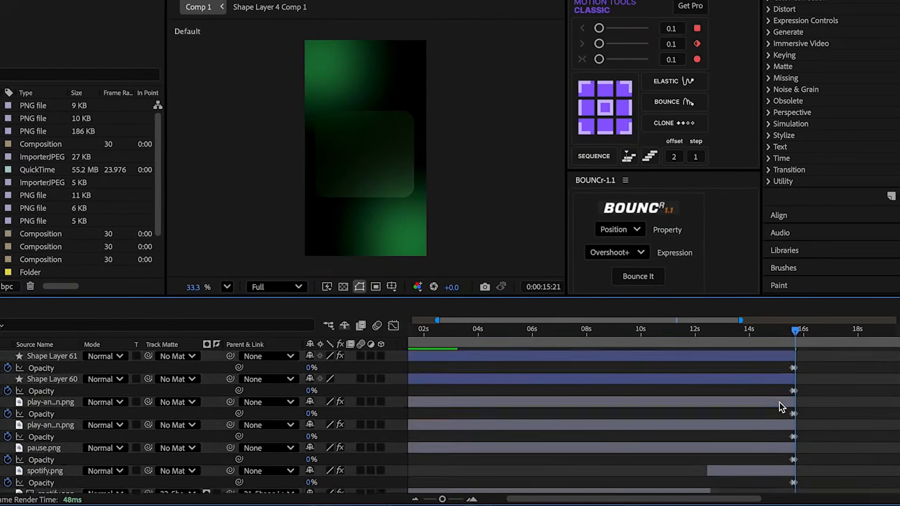
Step: Keyframe the opacity of the green background Pre-comp 2 at 0% at 0:00:15:21
scroll(779, 402, "down", 15)
scroll(780, 407, "down", 10)
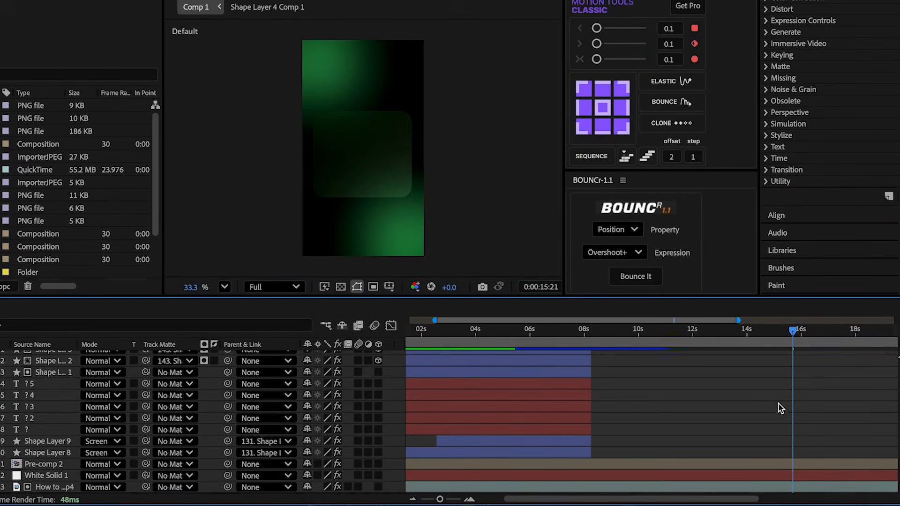
left_click(783, 461)
key("t")
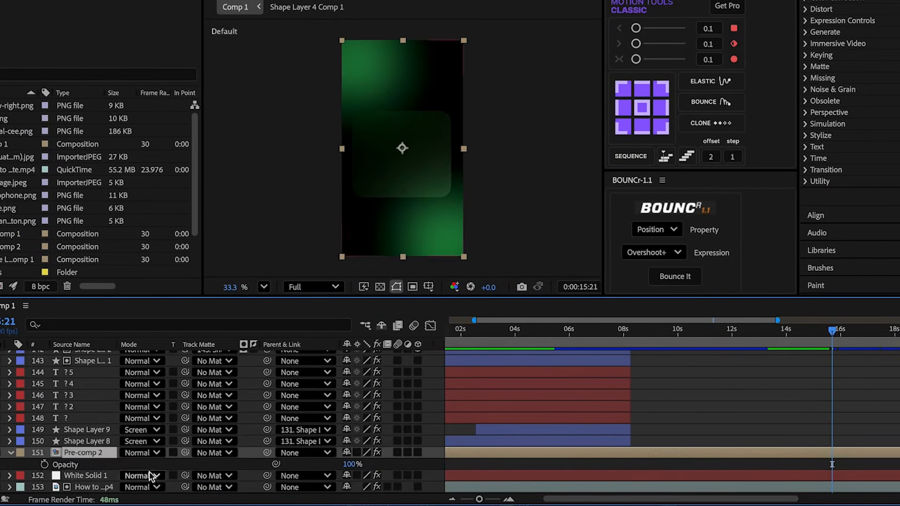
left_click(69, 466)
left_click_drag(374, 466, 222, 471)
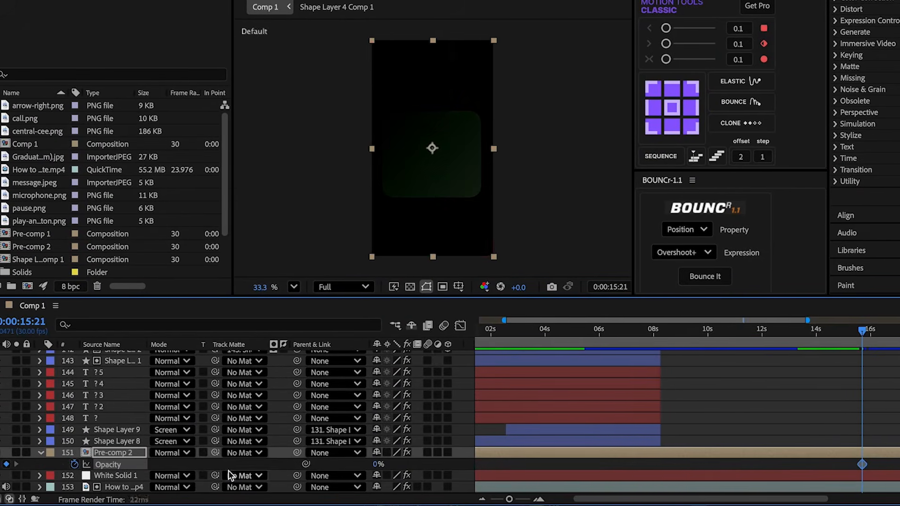
Step: Add an opacity keyframe of 0% to White Solid 1 at 0:00:15:21
left_click(593, 475)
key("t")
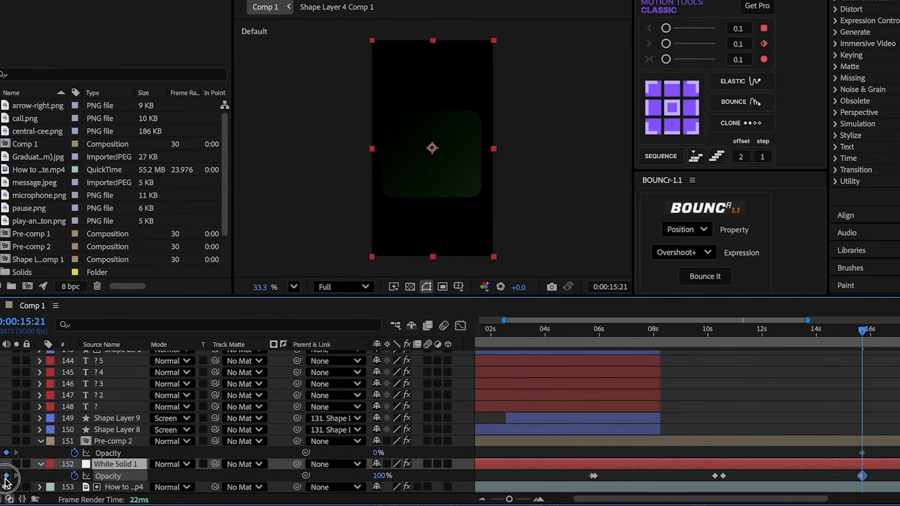
left_click_drag(361, 478, 257, 482)
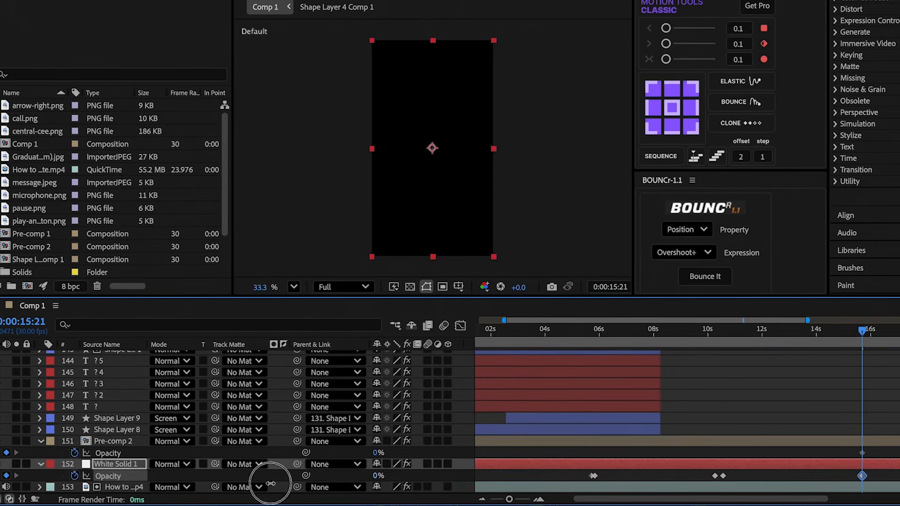
Step: Return to 0:00:15:17 and set the opacity of Pre-comp 2 and White Solid 1 to 100%
scroll(818, 387, "up", 10)
scroll(800, 389, "up", 12)
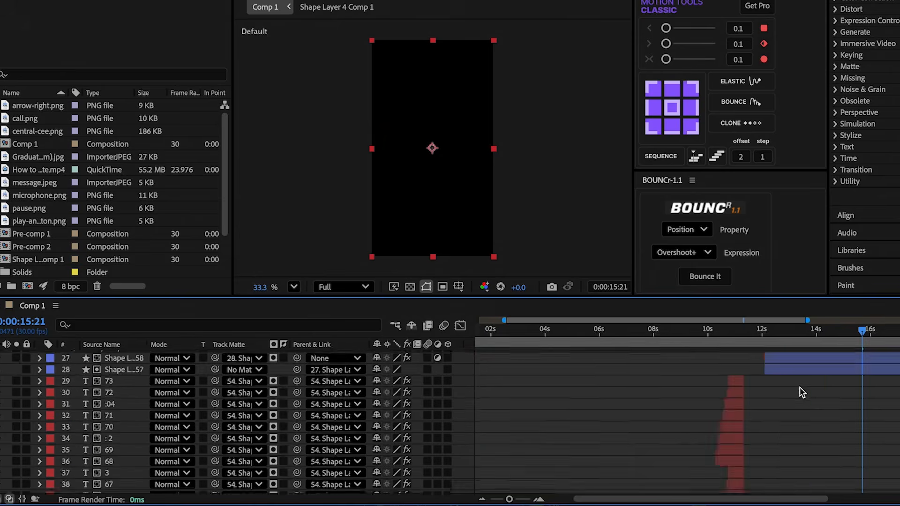
left_click(5, 390)
scroll(47, 404, "down", 20)
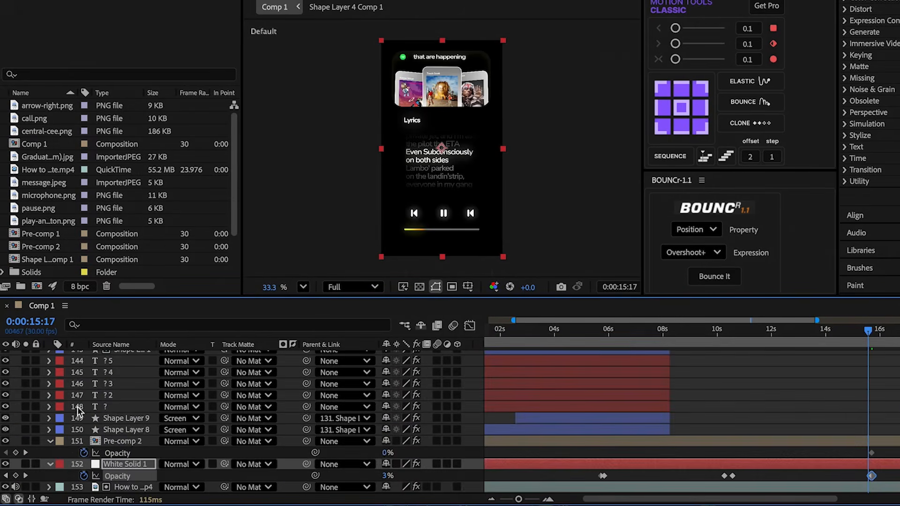
left_click_drag(385, 453, 479, 452)
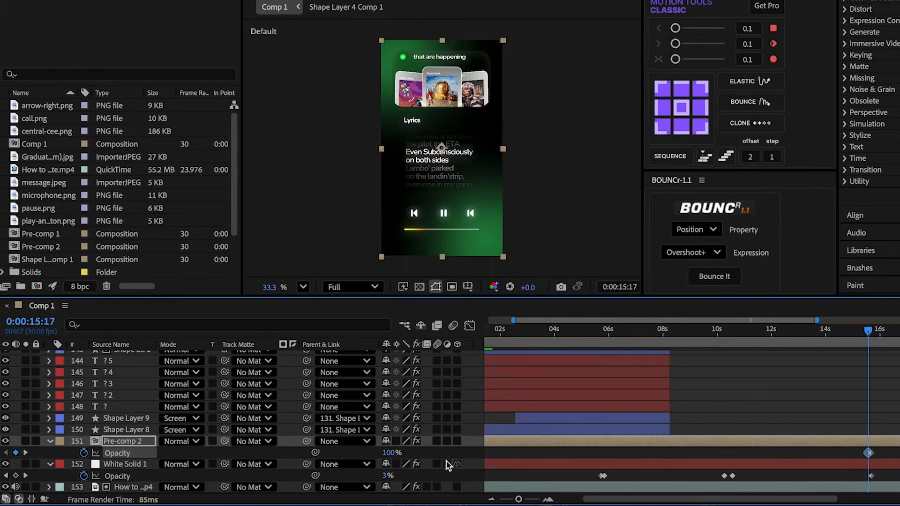
left_click_drag(405, 473, 583, 464)
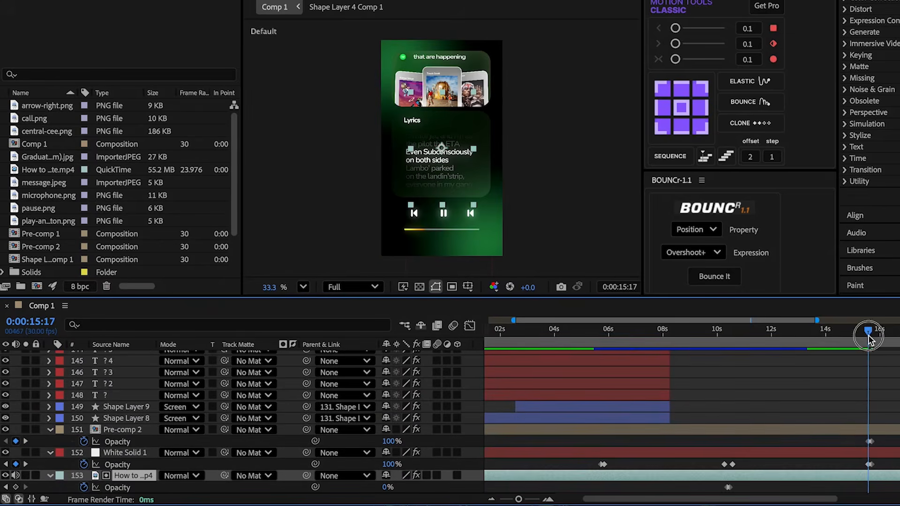
Step: Keyframe the mp4 video's scale, opacity and size just before 0:00:15:17, then set its scale to 105% and raise its opacity at 0:00:15:17
left_click_drag(868, 335, 866, 335)
key("u")
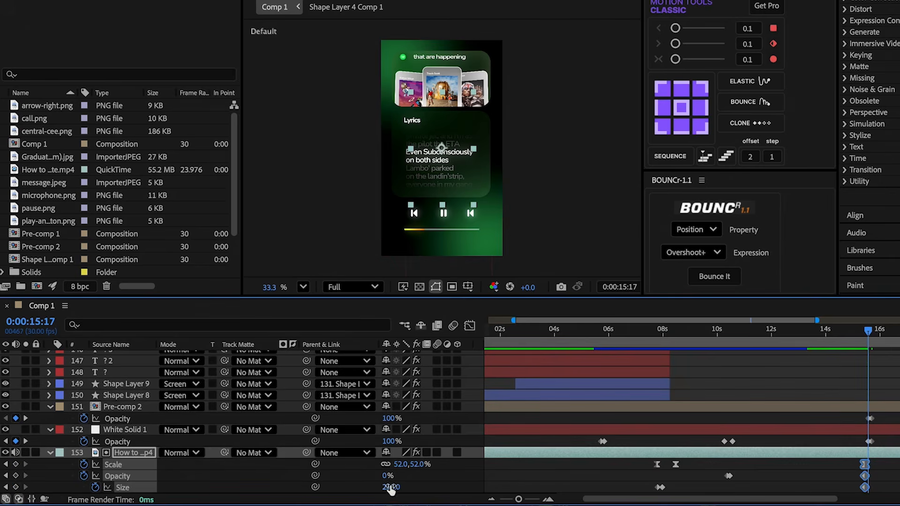
type("10")
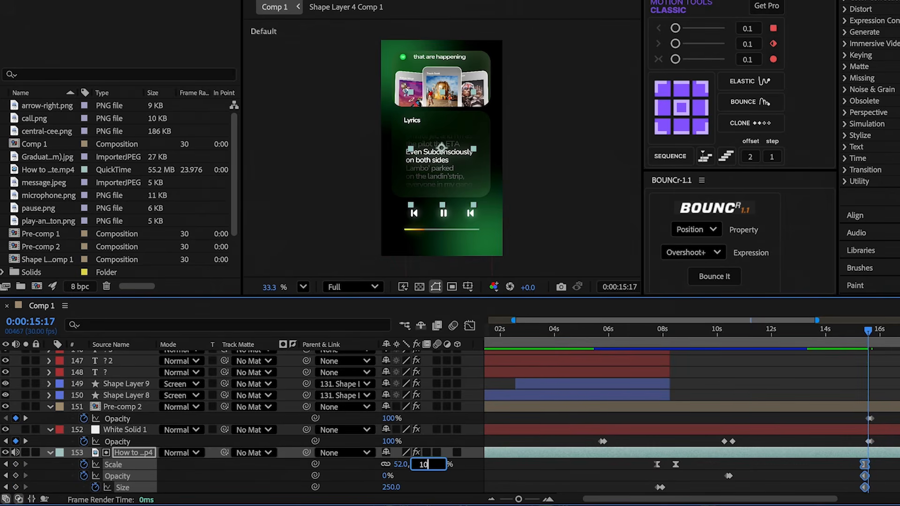
type("5")
key("Return")
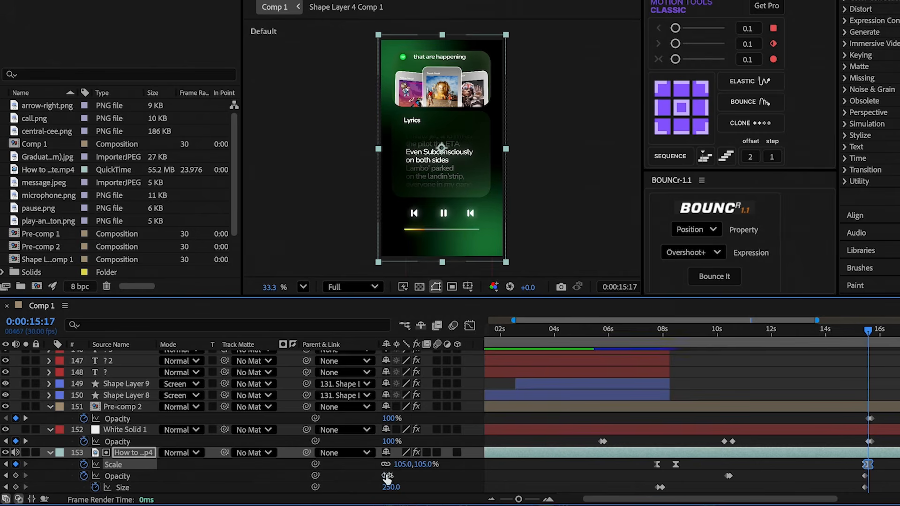
left_click_drag(387, 476, 595, 476)
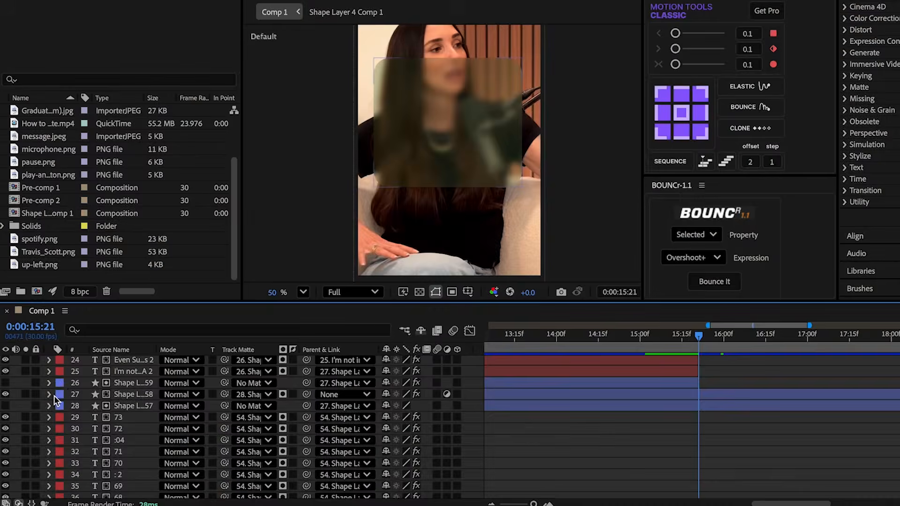
Step: Link the rectangle size of Shape Layer 57 to the rectangle size of Shape Layer 58
left_click(50, 395)
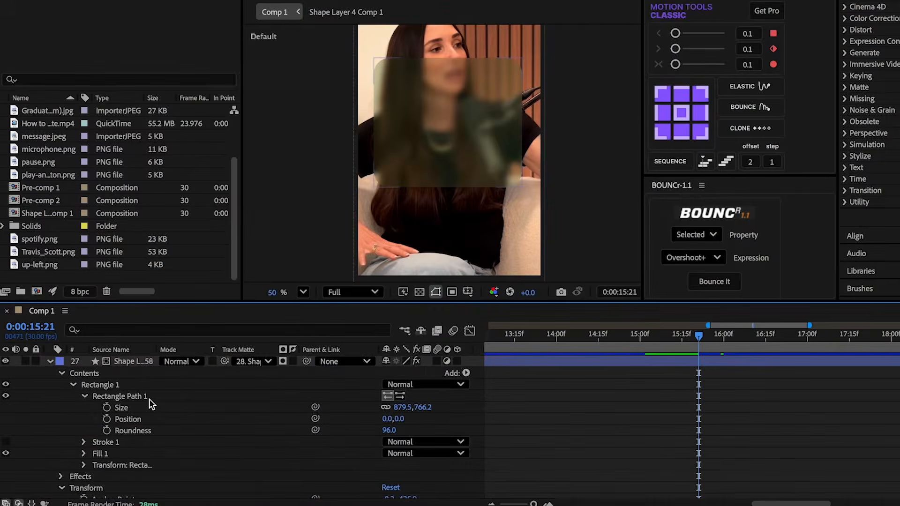
scroll(107, 427, "down", 3)
left_click(49, 485)
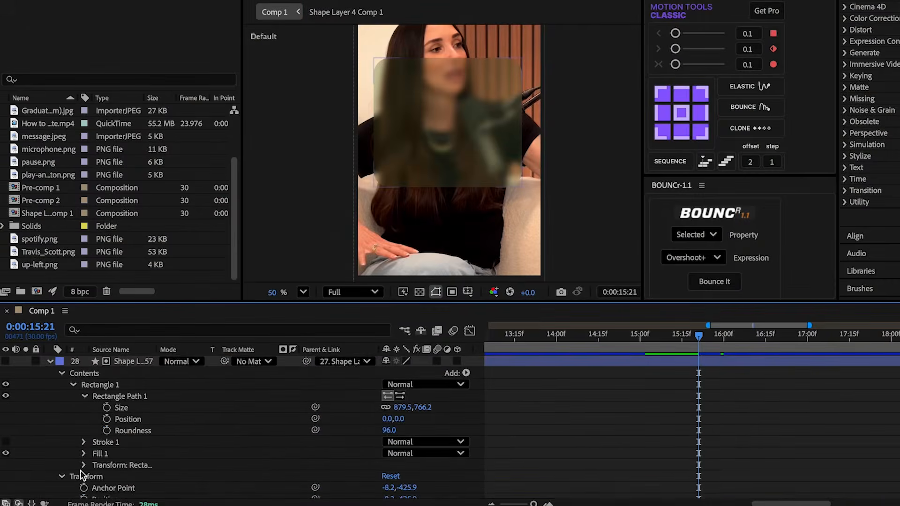
scroll(303, 467, "up", 2)
left_click_drag(230, 404, 140, 449)
scroll(140, 449, "up", 6)
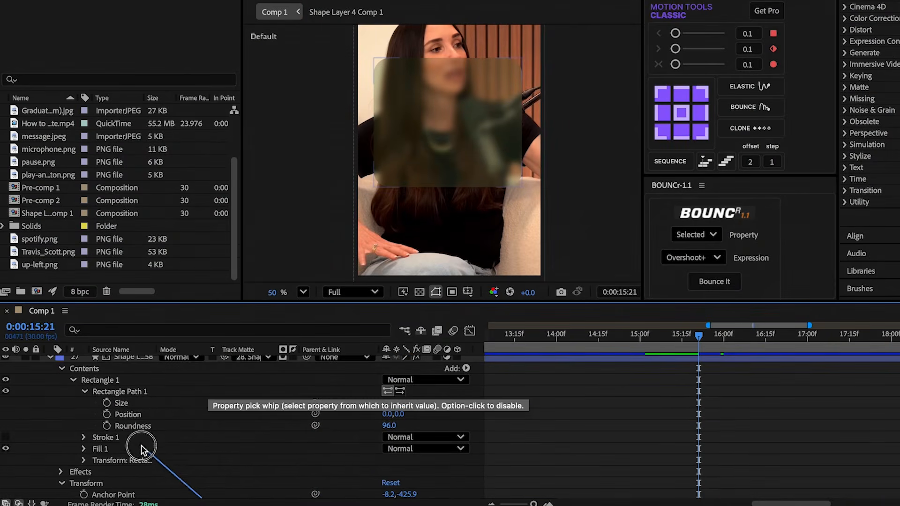
left_click_drag(136, 415, 136, 415)
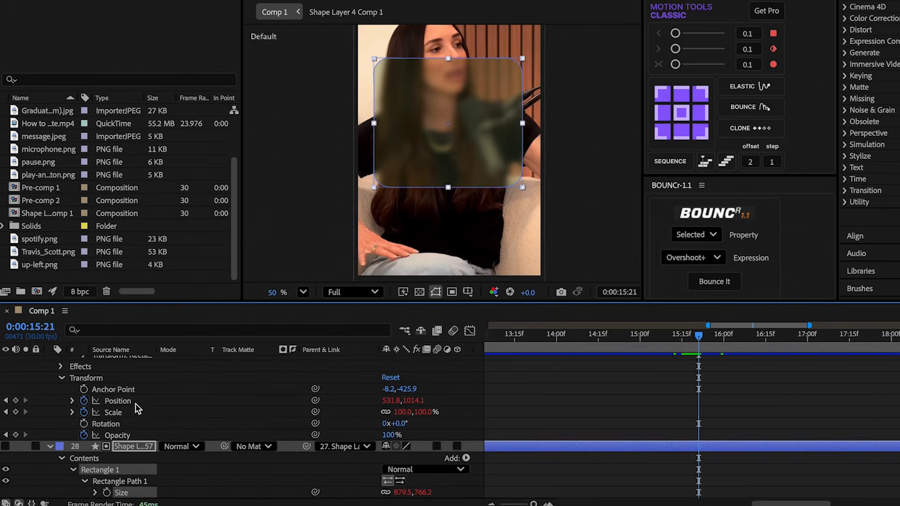
Step: At 0:00:15:17, keyframe Shape Layer 58's size, roundness and position, and Shape Layer 57's roundness
scroll(134, 402, "down", 1)
scroll(173, 414, "up", 5)
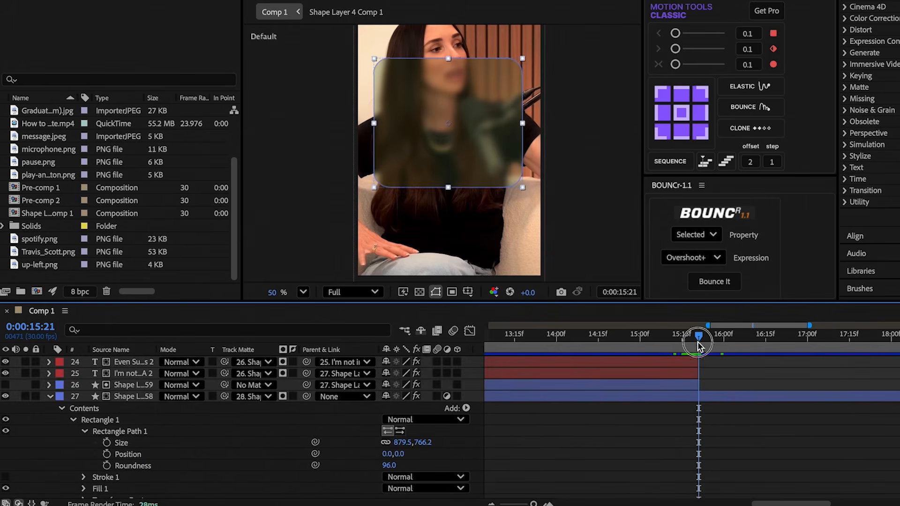
left_click_drag(698, 342, 687, 339)
left_click(107, 443)
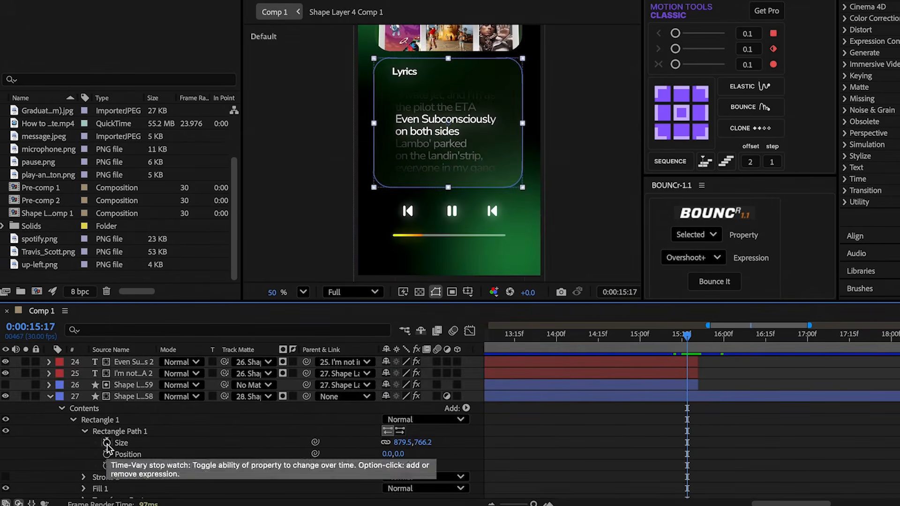
key("p")
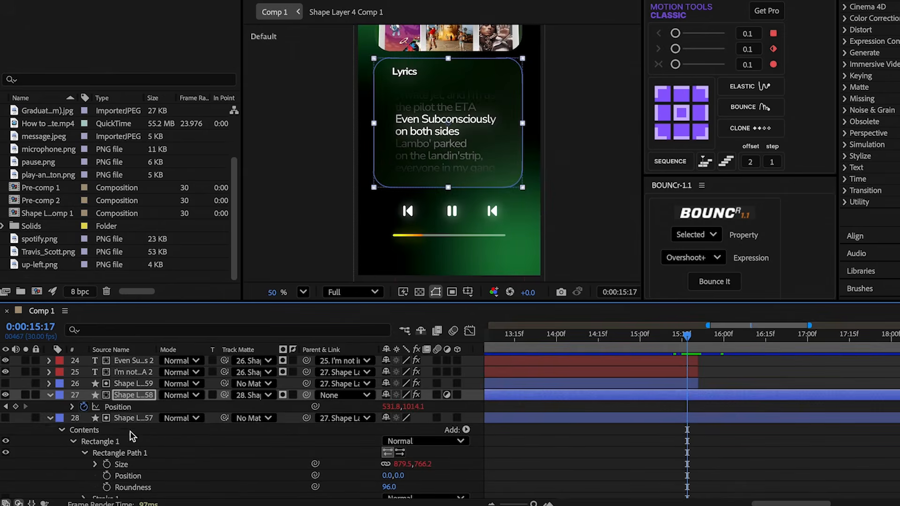
key("u")
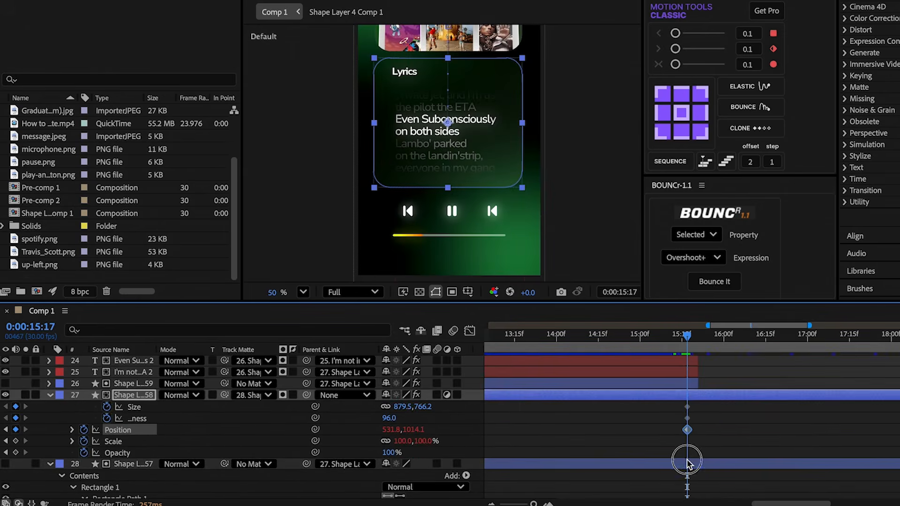
scroll(155, 488, "down", 5)
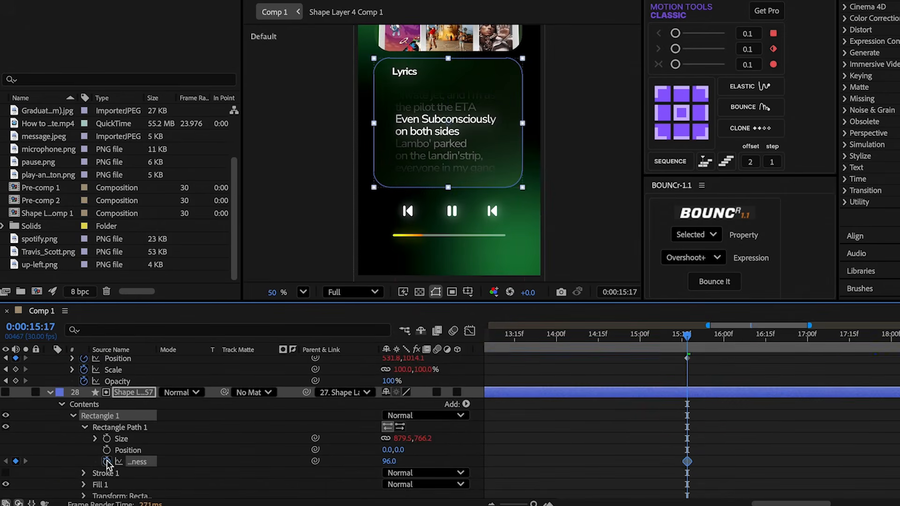
key("u")
Step: At 0:00:15:21, set Shape Layer 58's size to 879.5 by 187.2, its Y position to 1399.1 and its roundness to 30
left_click_drag(683, 339, 693, 341)
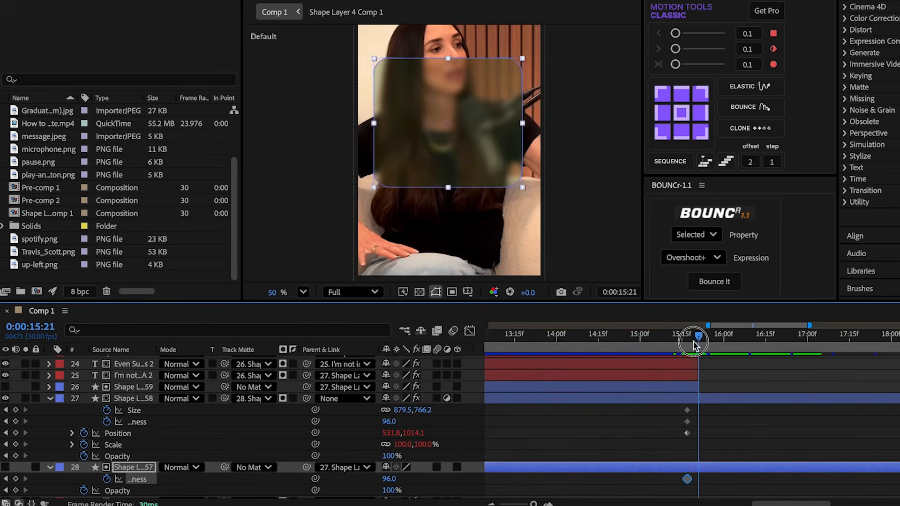
left_click(719, 437)
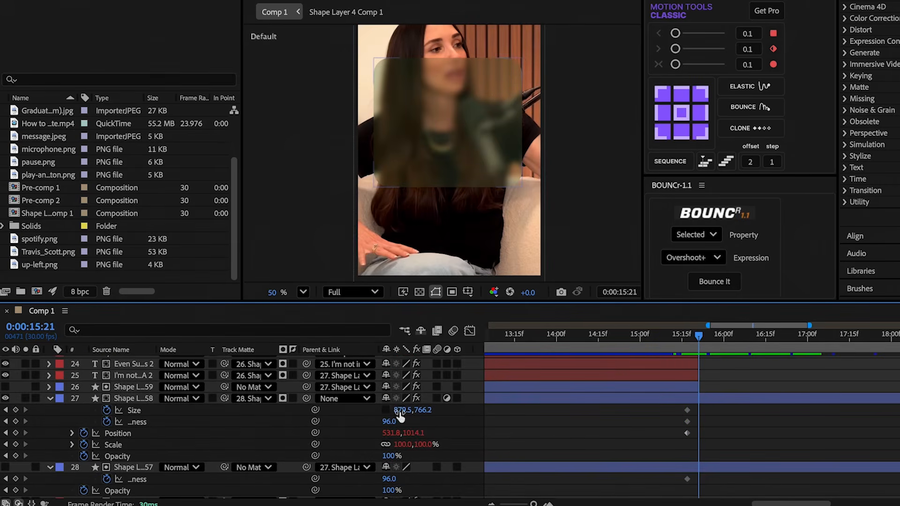
left_click_drag(423, 411, 141, 482)
left_click_drag(422, 433, 689, 415)
left_click(371, 437)
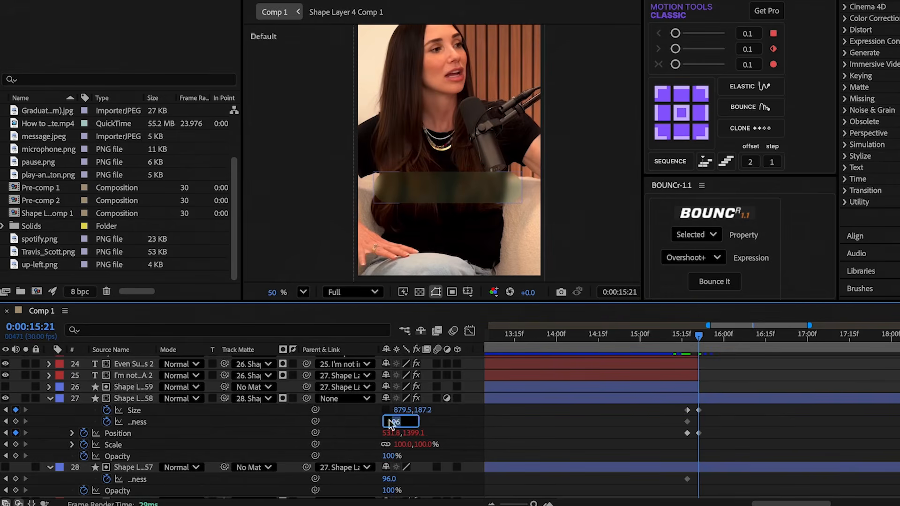
key("Return")
Step: Set the roundness of the matte Shape Layer 57 to 30 at 0:00:15:21
scroll(427, 434, "down", 3)
left_click(390, 398)
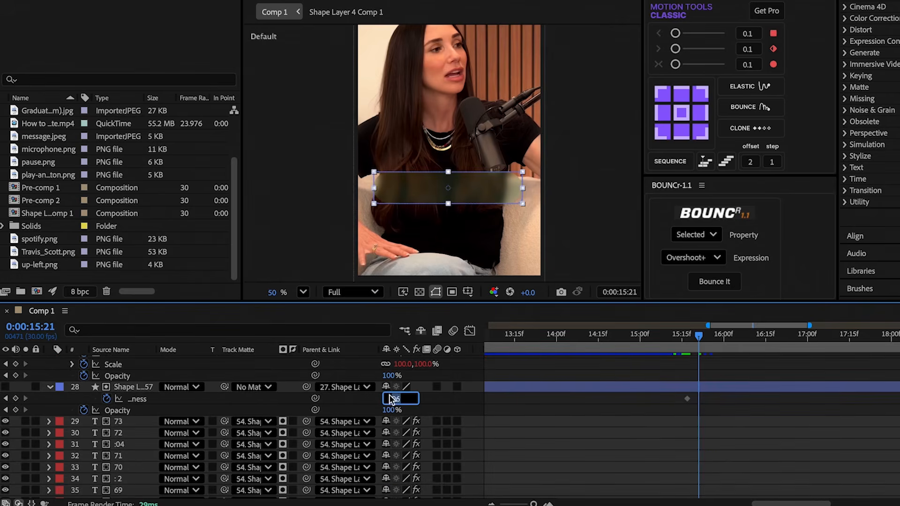
type("30")
key("Return")
scroll(680, 398, "up", 3)
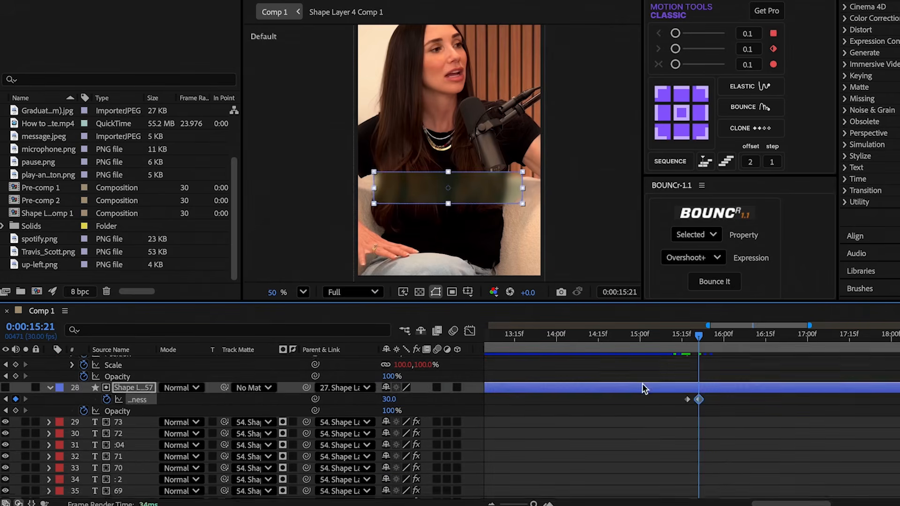
Step: Refine Shape Layer 58's end height to 169.2 and Y position to 1409.1, apply the Overshoot+ bounce to its size keyframes, and check the motion
left_click_drag(705, 396, 674, 379)
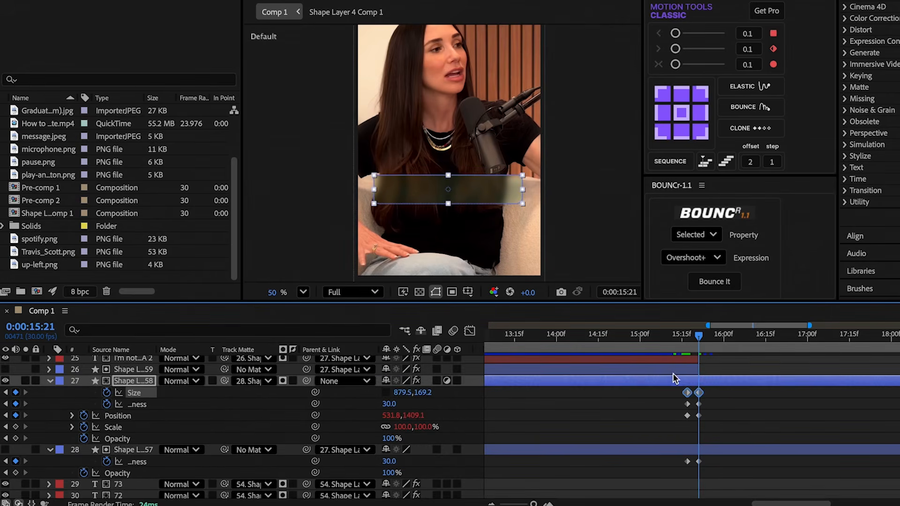
left_click(704, 286)
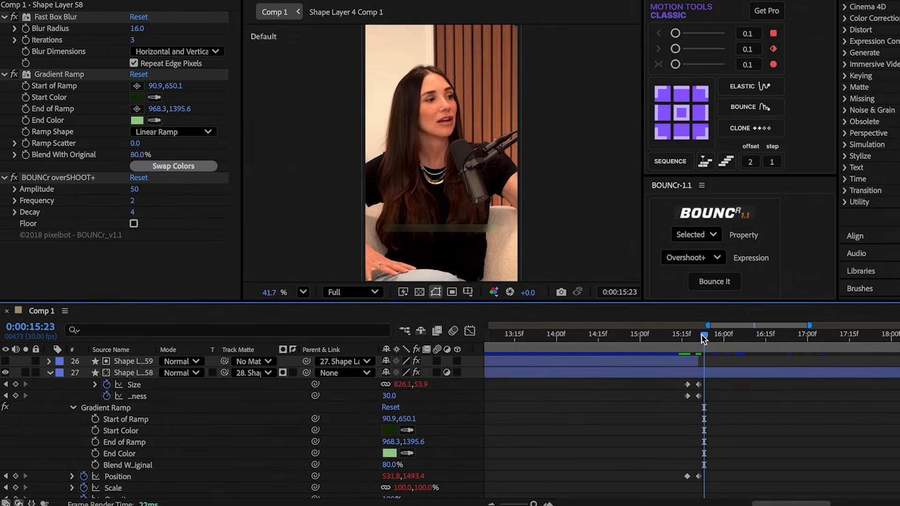
left_click_drag(702, 334, 685, 340)
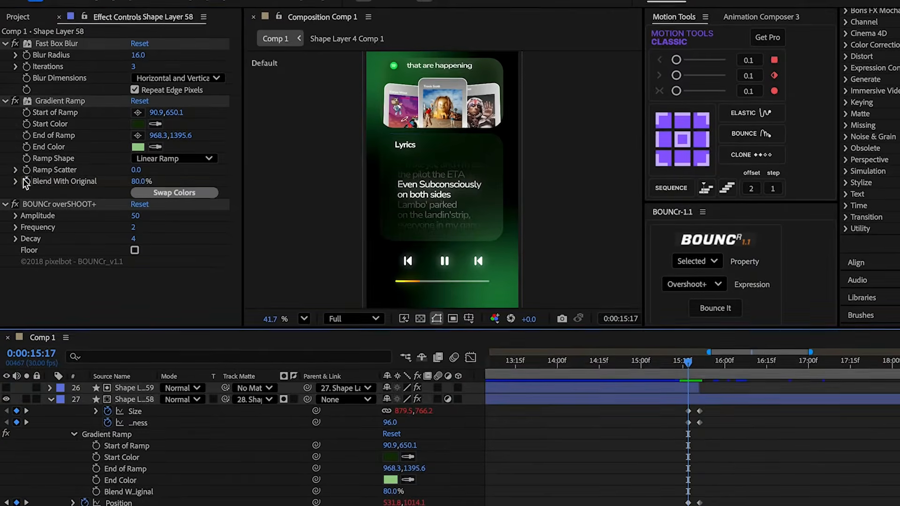
Step: Keyframe Shape Layer 58's Gradient Ramp at 0:00:15:17, and at 0:00:15:21 move its start to 964.8, 1411.2 and its end to 110.4, 1411.2
left_click(26, 182)
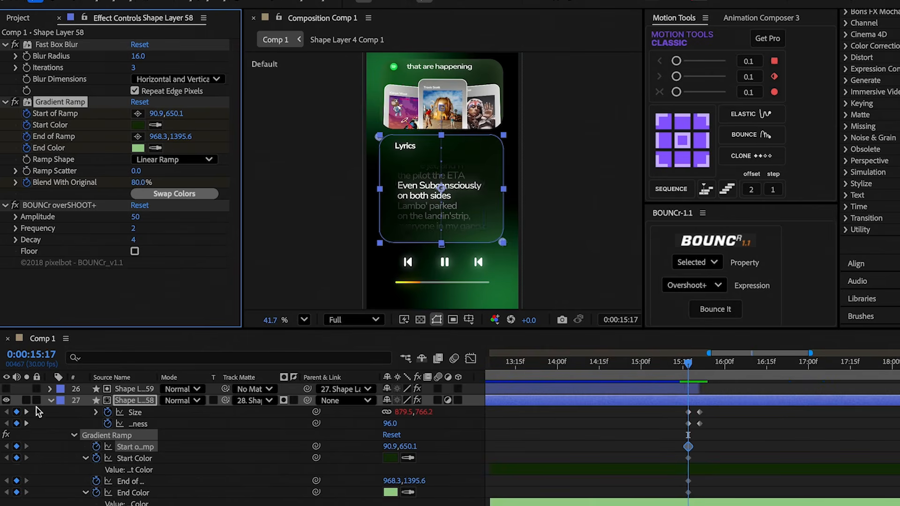
left_click(26, 412)
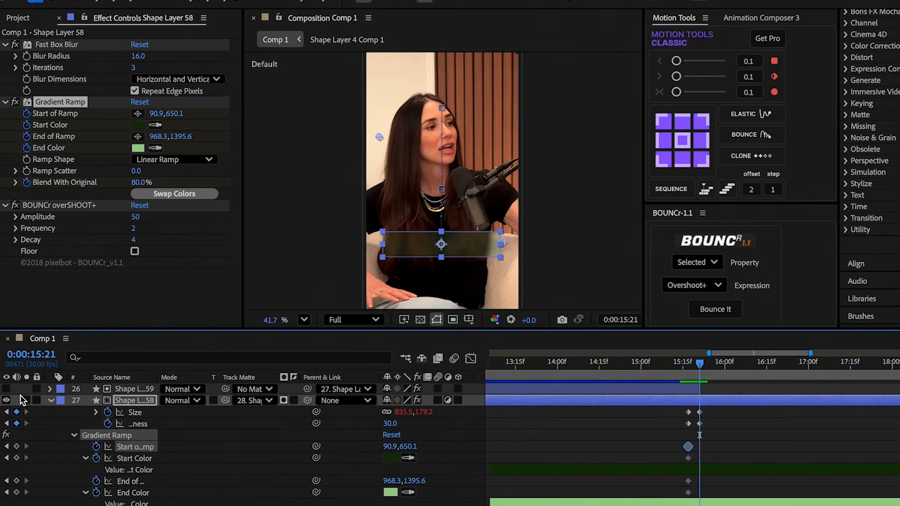
left_click(137, 114)
left_click(503, 244)
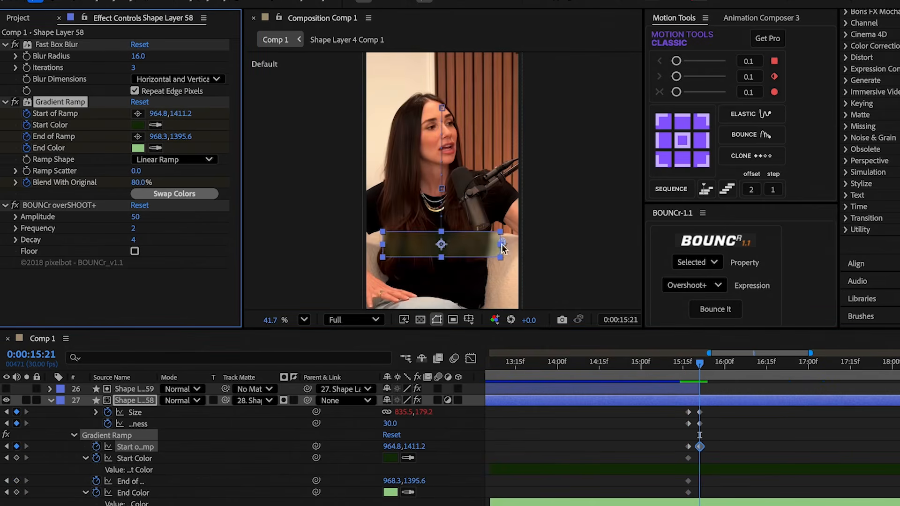
left_click(137, 136)
left_click(382, 244)
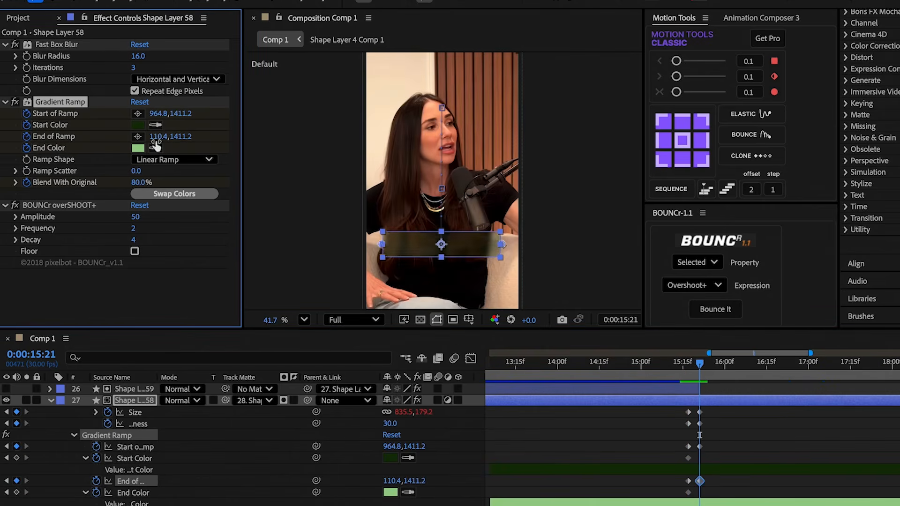
Step: At 0:00:15:21, set the ramp's start color to dark navy and end color to medium blue, and lower Blend With Original
left_click(138, 124)
left_click_drag(525, 293, 525, 254)
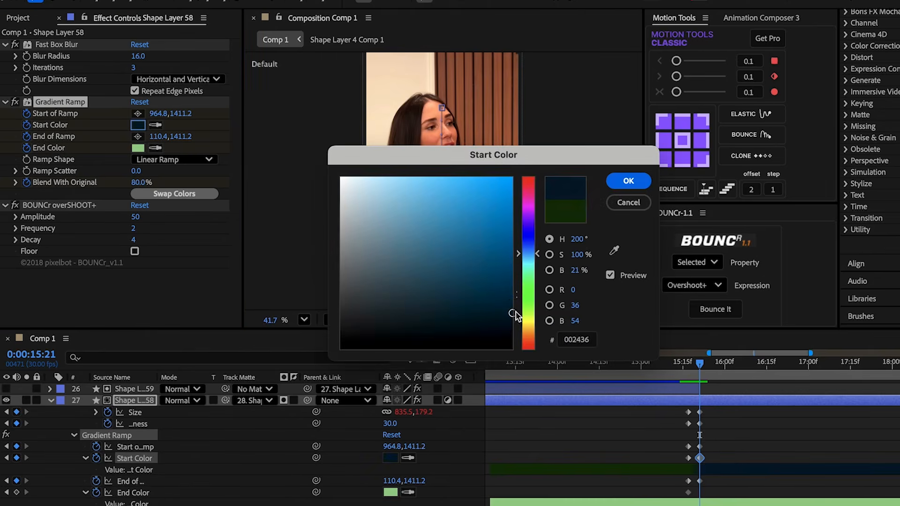
left_click(619, 179)
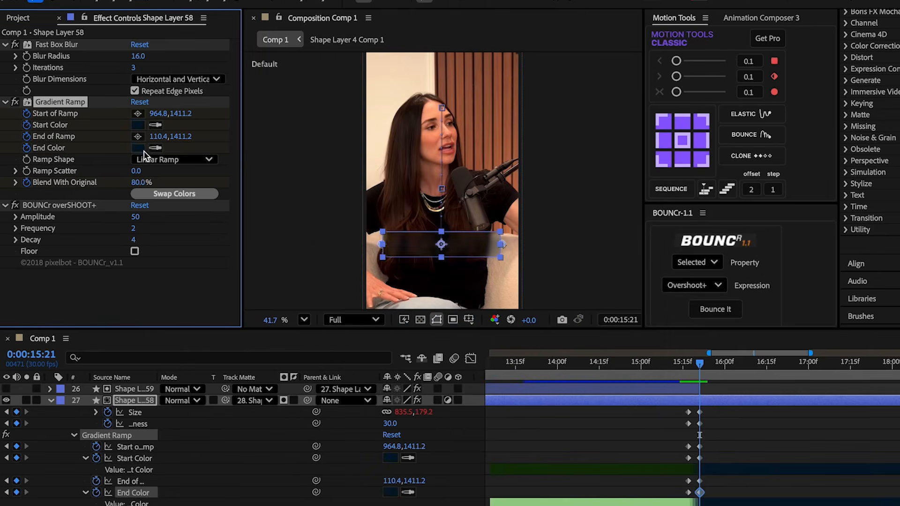
left_click(141, 148)
left_click(412, 231)
left_click(625, 178)
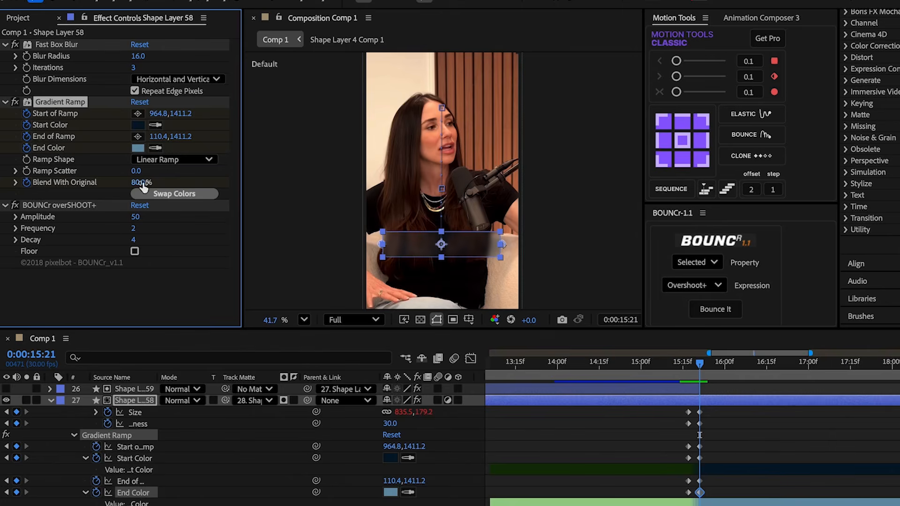
type("4")
key("Return")
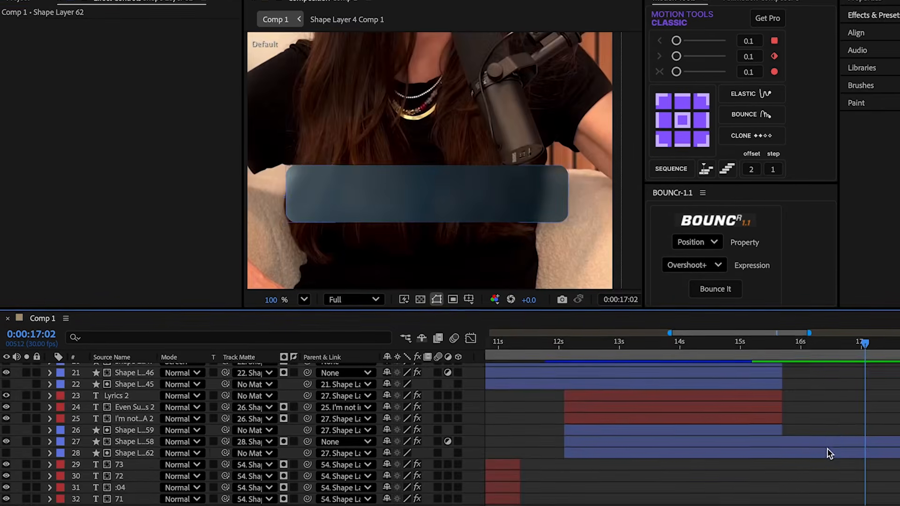
Step: Duplicate the matte Shape Layer 62, give the copy no fill and a solid white stroke, and make it visible
key("ctrl+d")
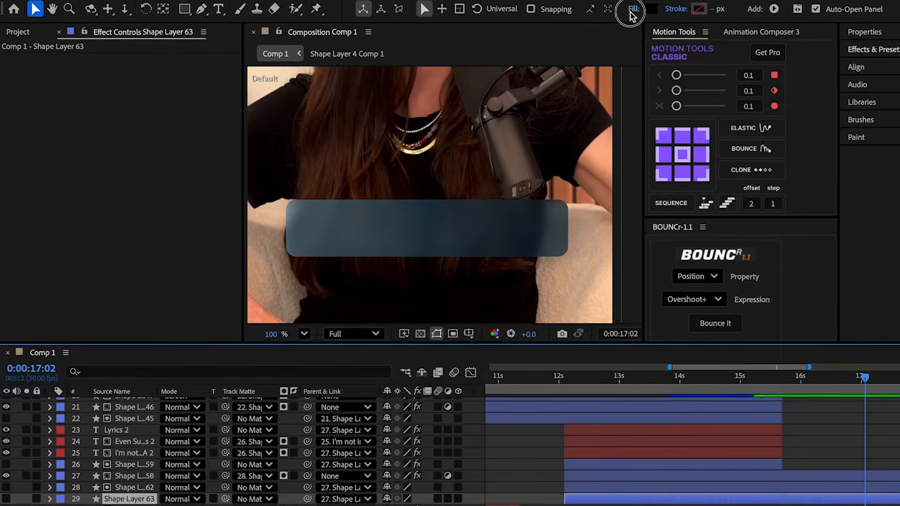
left_click(633, 11)
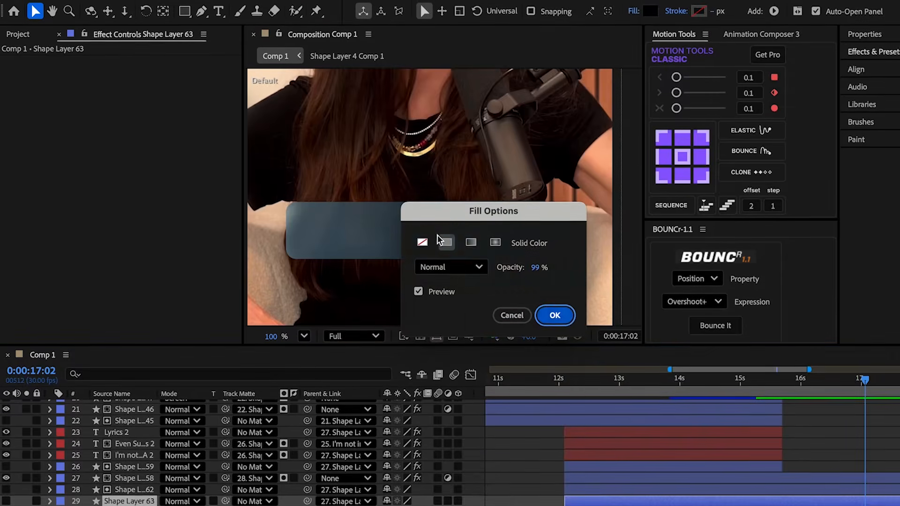
left_click(422, 243)
left_click(555, 314)
left_click(677, 10)
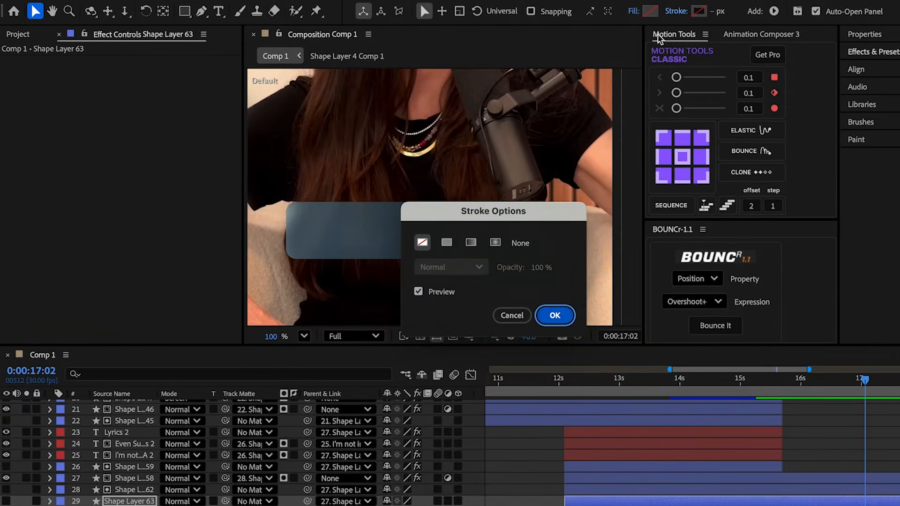
left_click(447, 243)
left_click(555, 315)
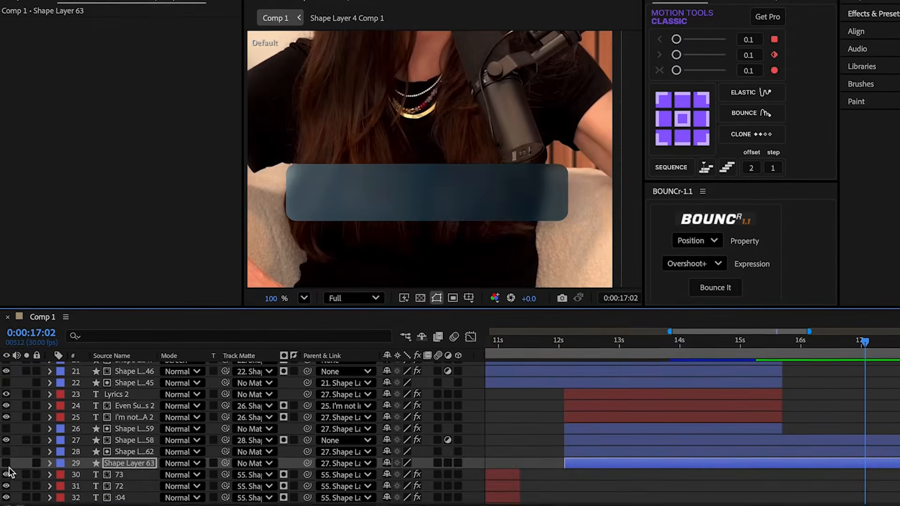
left_click(8, 465)
Step: Apply 4-Color Gradient to Shape Layer 63, placing its points along the bar at 110, 1416; 330, 1412; 694, 1406; and 954, 1410
left_click(116, 463)
left_click(870, 14)
left_click(867, 29)
type("4")
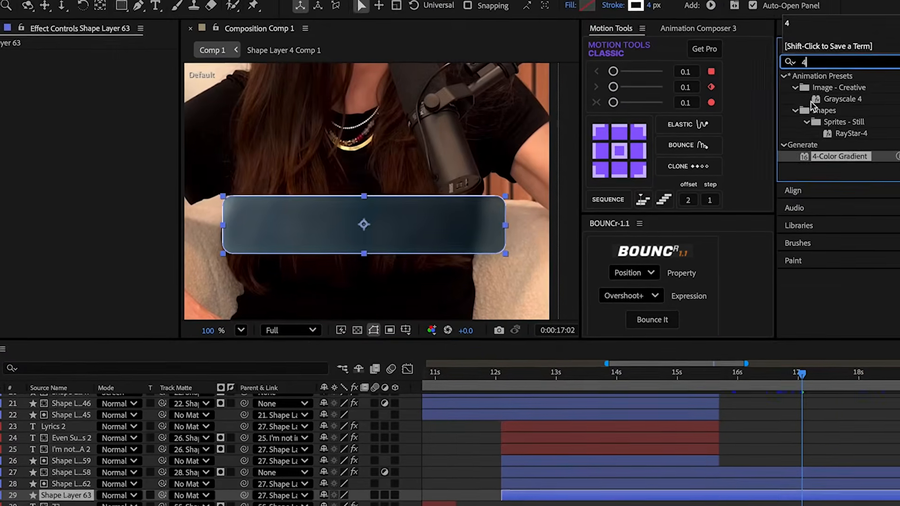
double_click(840, 156)
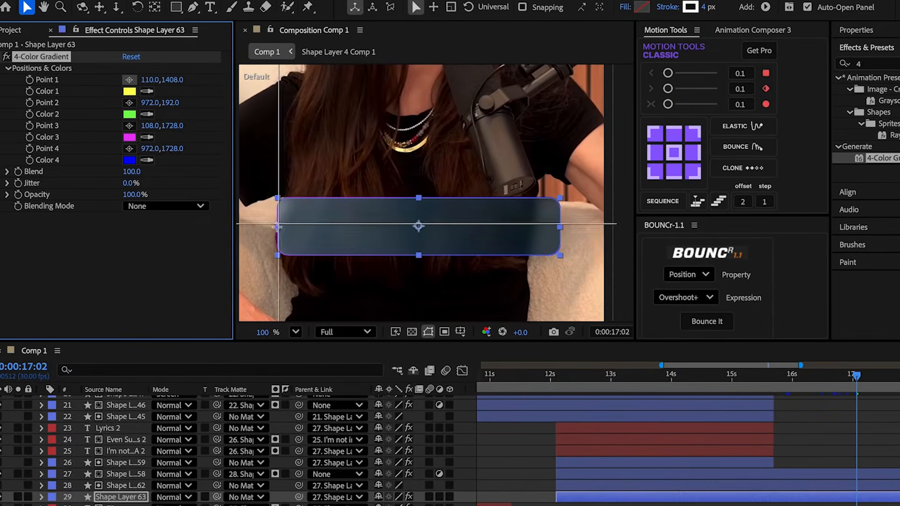
left_click_drag(276, 227, 276, 228)
left_click_drag(264, 173, 343, 228)
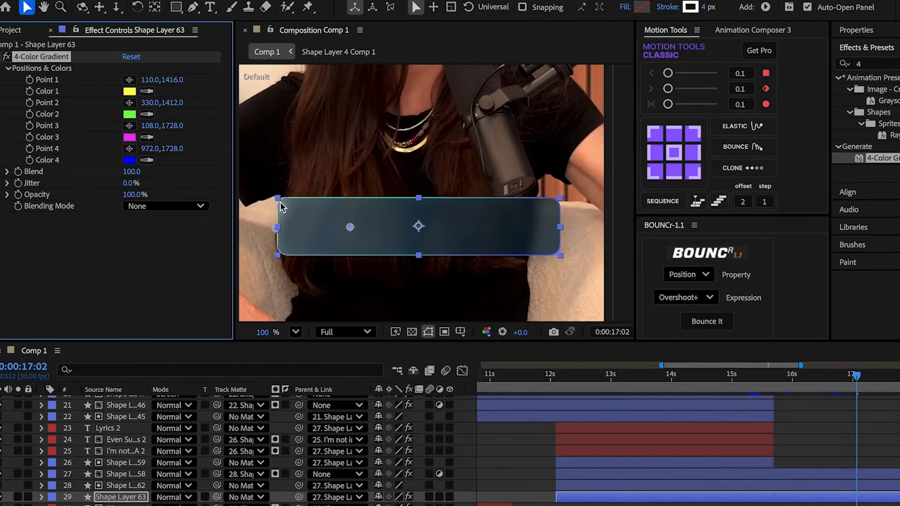
left_click_drag(467, 229, 476, 228)
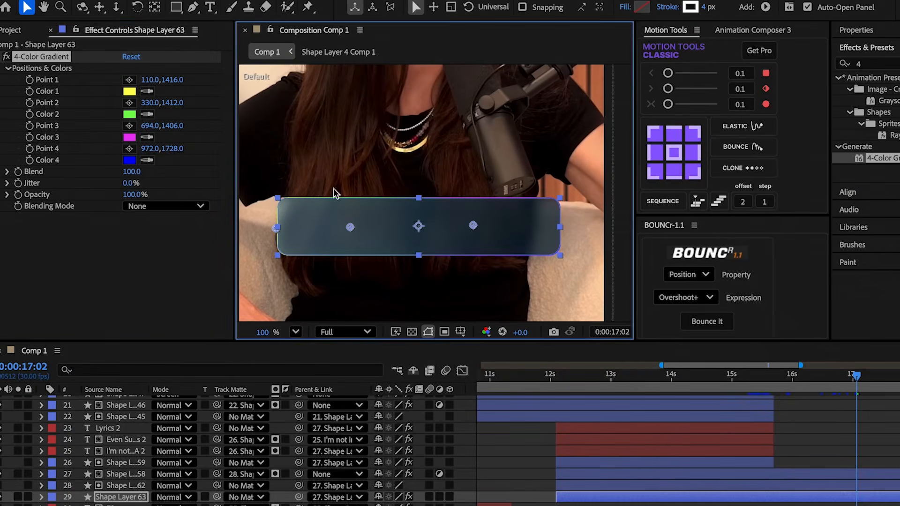
left_click(128, 151)
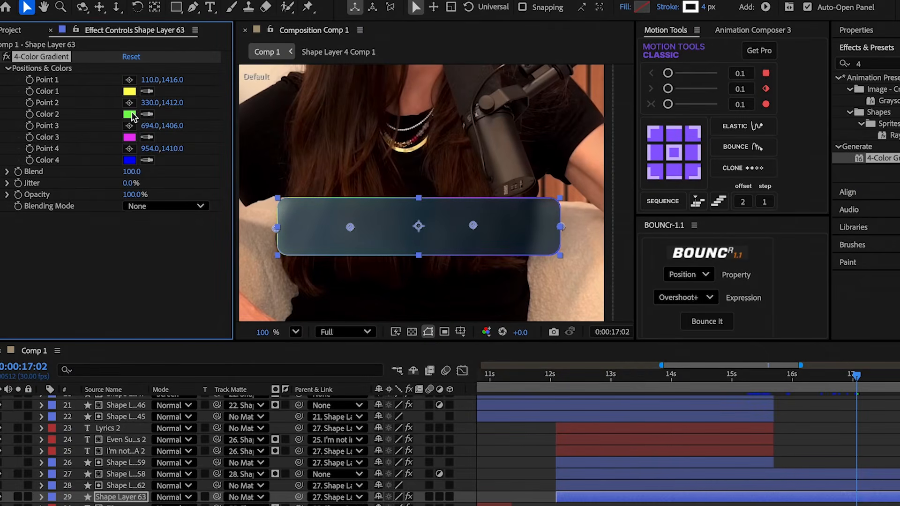
Step: Change the gradient's Color 2 to orange and Color 4 to mint green
left_click(133, 115)
left_click_drag(526, 348, 535, 345)
left_click(621, 195)
left_click(130, 160)
left_click_drag(526, 255, 532, 285)
left_click(620, 193)
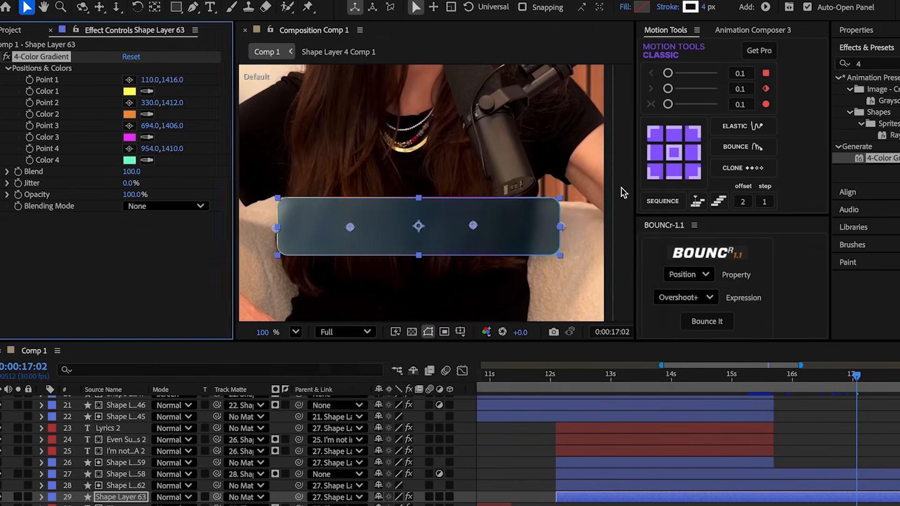
Step: Add Glow and Gaussian Blur to Shape Layer 63, with the blur's blurriness at 31.3
left_click(867, 64)
type("glow")
double_click(828, 146)
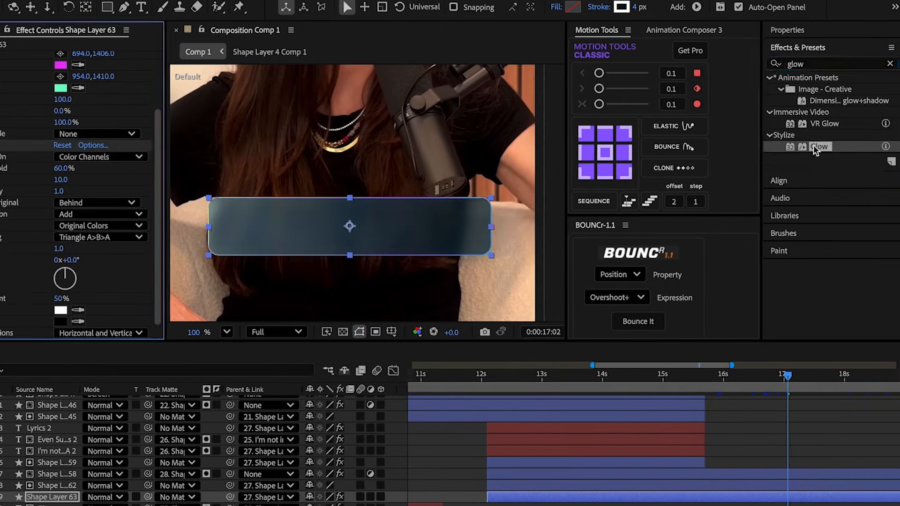
left_click(816, 64)
type("gaus")
double_click(828, 89)
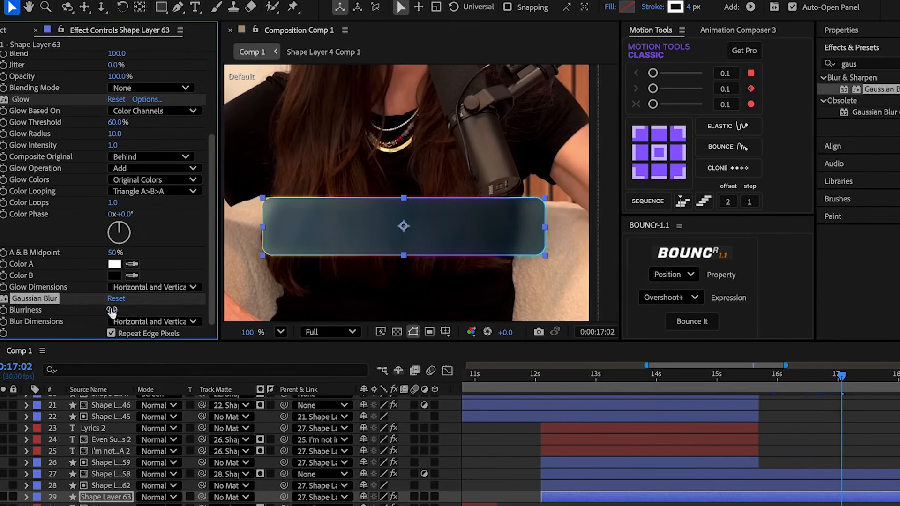
left_click_drag(52, 310, 111, 304)
left_click_drag(182, 304, 323, 305)
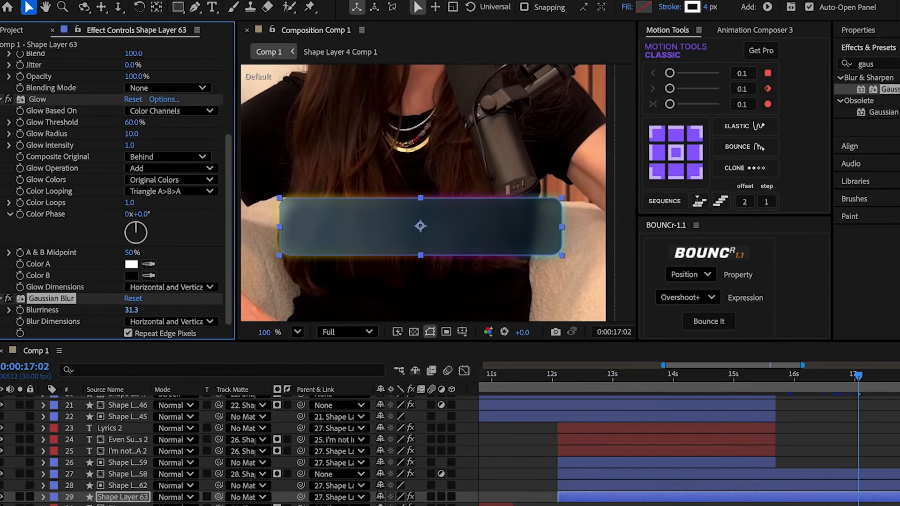
Step: Split the glowing outline layer at 0:00:15:21 and delete its earlier part
key("u")
left_click(773, 384)
left_click_drag(779, 387, 778, 388)
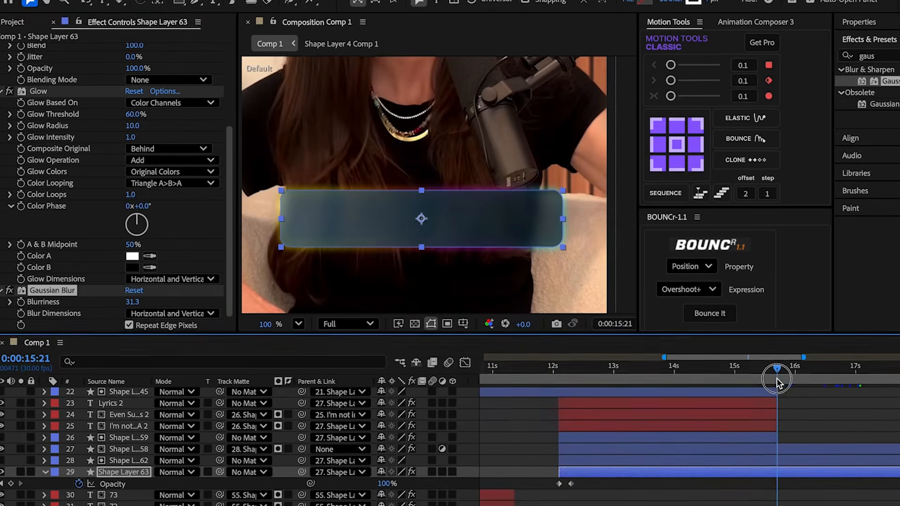
key("super+shift+d")
left_click(753, 491)
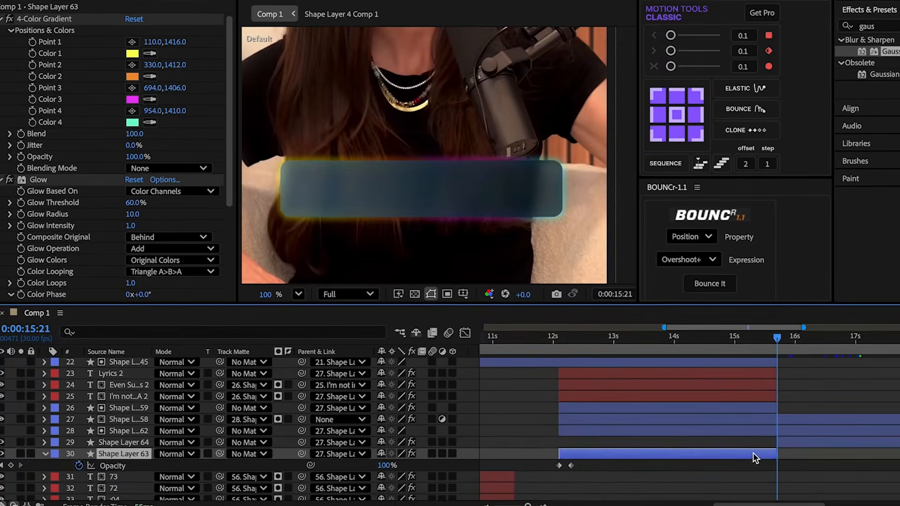
key("Delete")
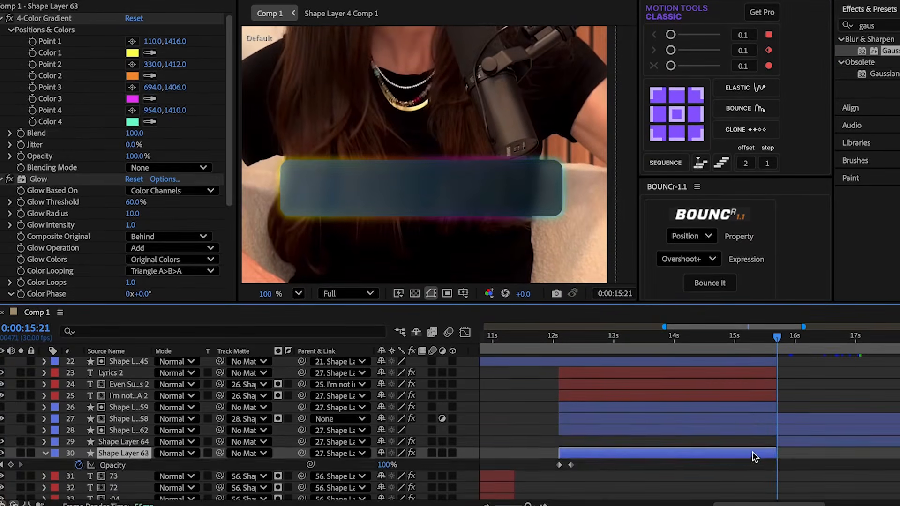
Step: Replace Shape Layer 64's opacity keyframes with a fade from 0% at 0:00:15:21 to 70% at 0:00:15:24
left_click(779, 442)
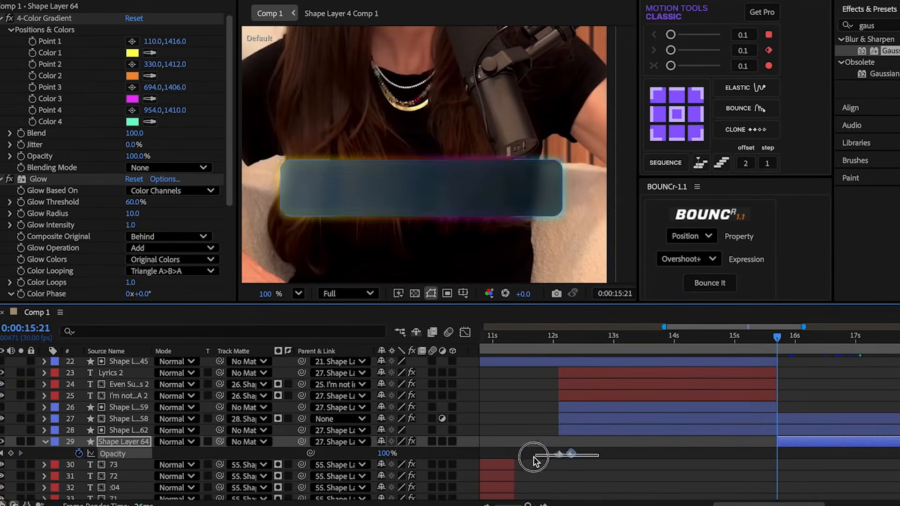
left_click(79, 453)
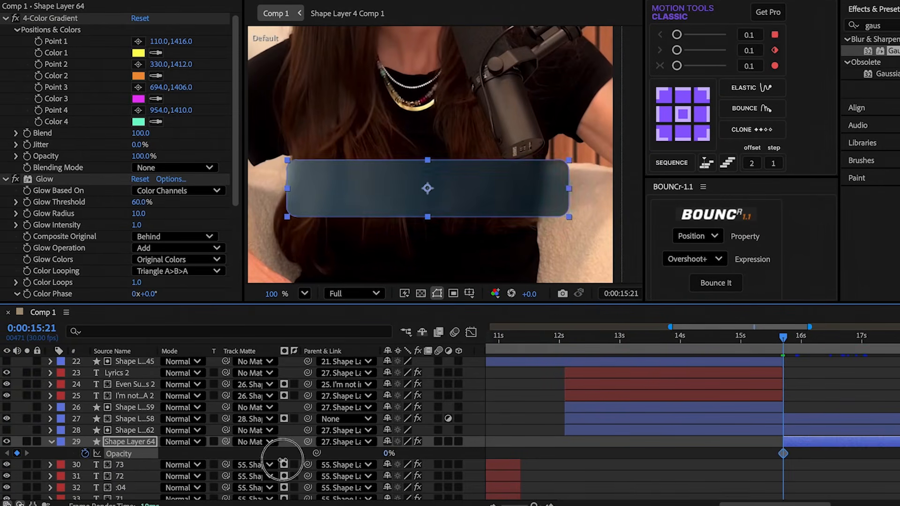
left_click(656, 461)
left_click_drag(784, 339, 792, 341)
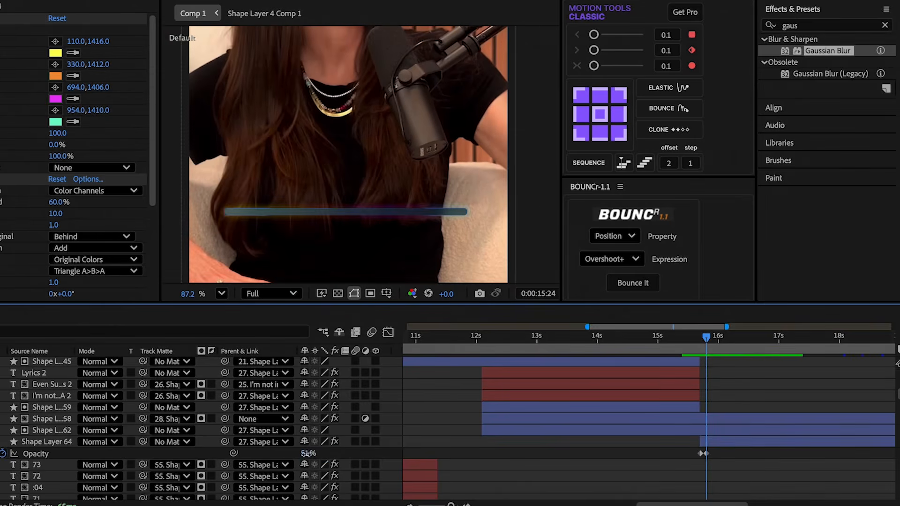
type("70")
key("Return")
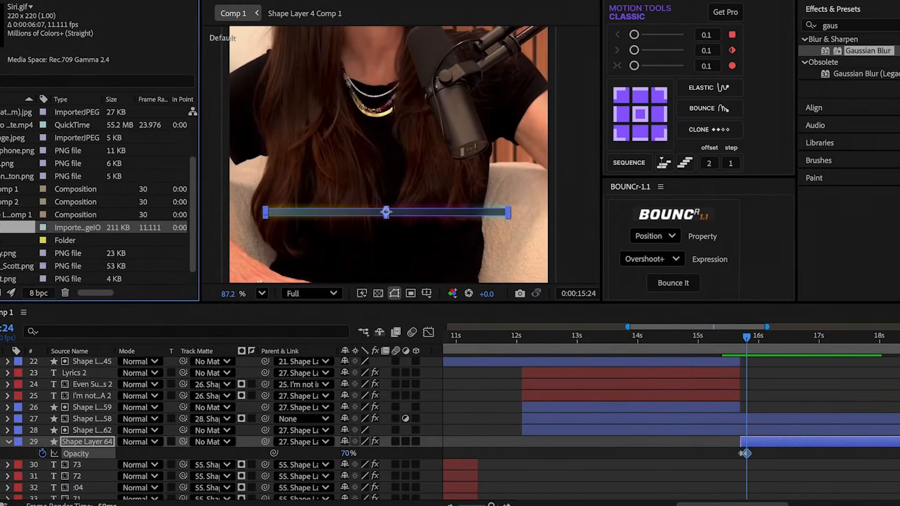
Step: Add Siri.gif to the timeline above Shape Layer 58 and shift its clip so it spans the glass bar's appearance
left_click_drag(31, 228, 11, 407)
left_click_drag(669, 327, 548, 327)
left_click_drag(506, 416, 896, 409)
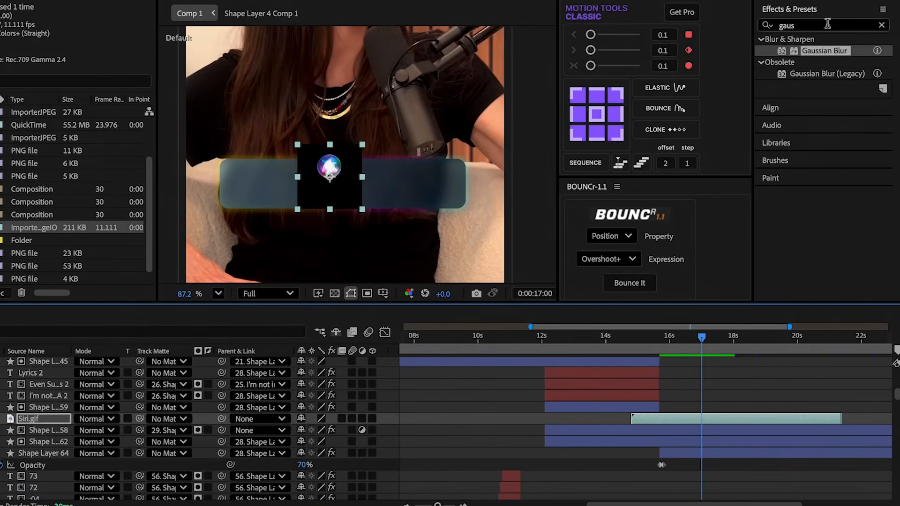
Step: Key out Siri.gif's black background with Linear Color Key and move the orb to the left end of the glass bar
type("color")
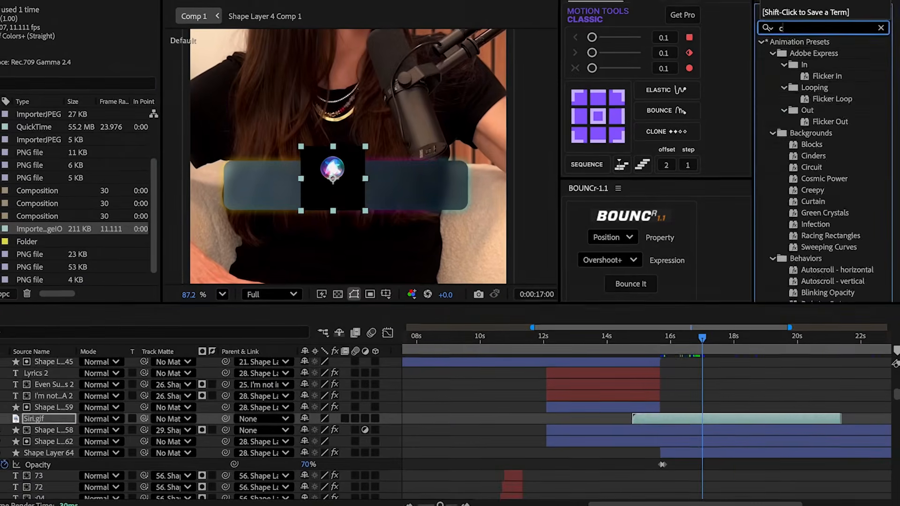
type(" key")
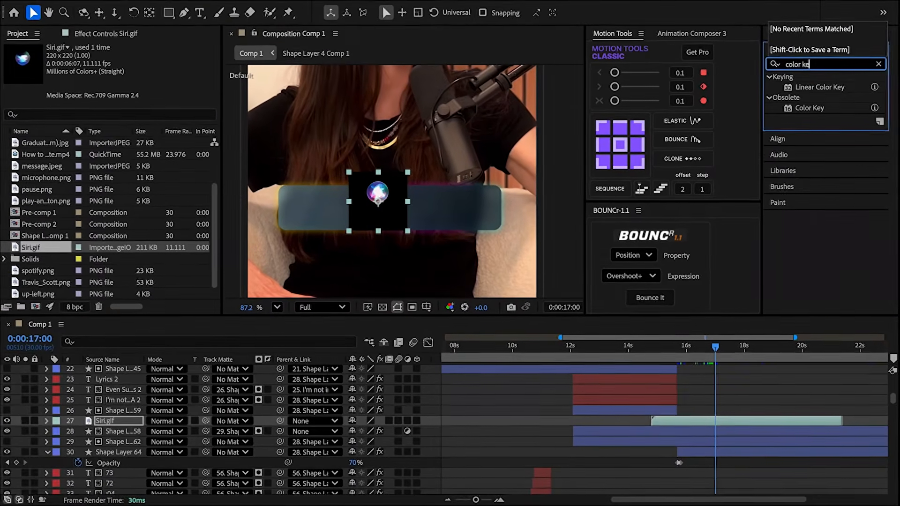
left_click(840, 88)
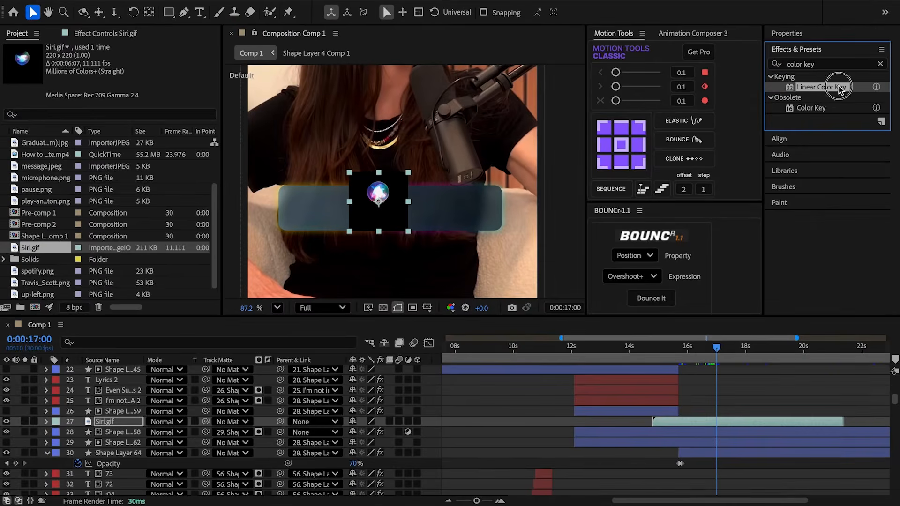
double_click(840, 89)
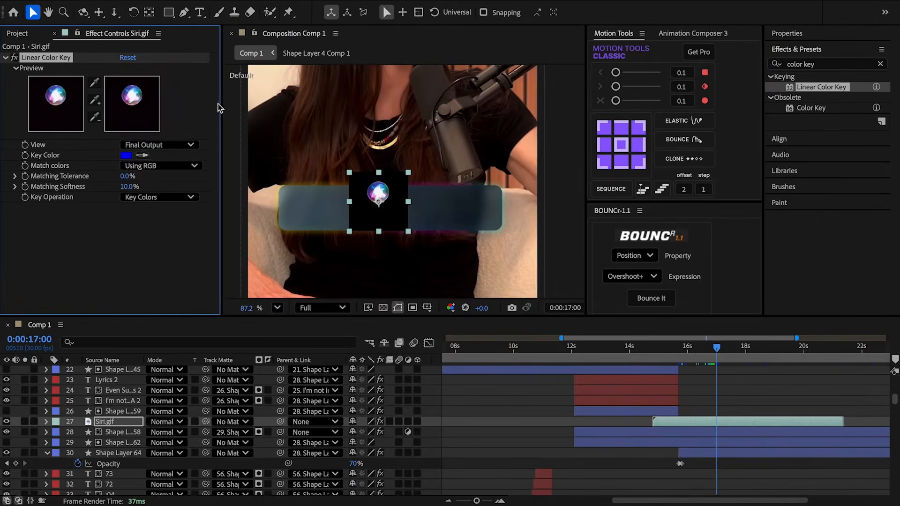
scroll(367, 194, "up", 2)
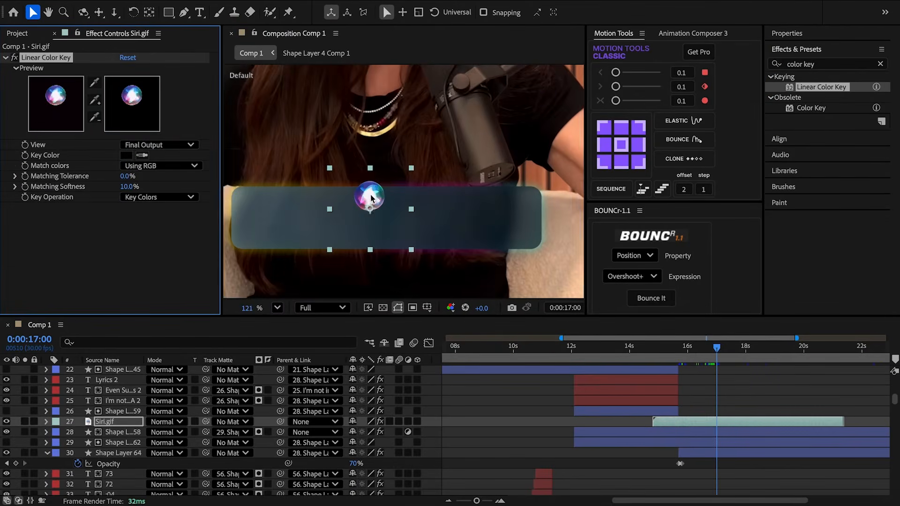
left_click_drag(368, 194, 269, 217)
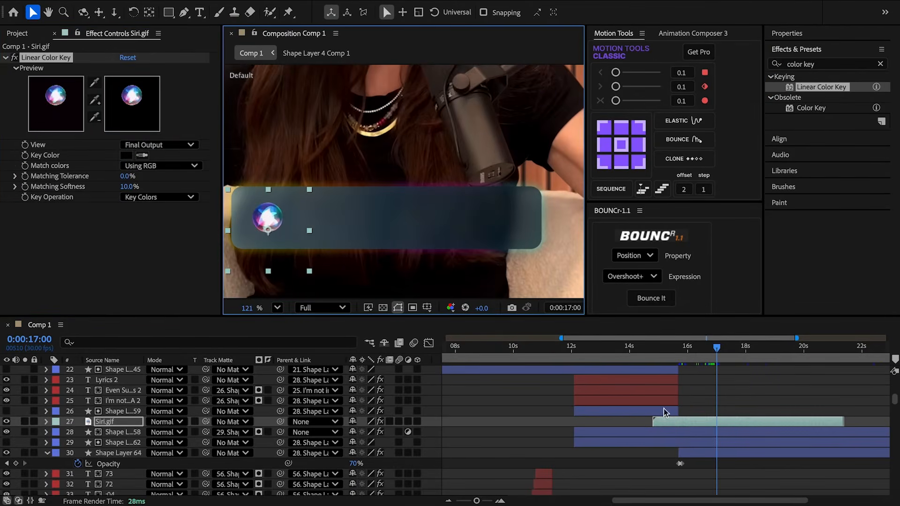
Step: Scale the Siri.gif layer uniformly to 125%
key("s")
left_click(381, 433)
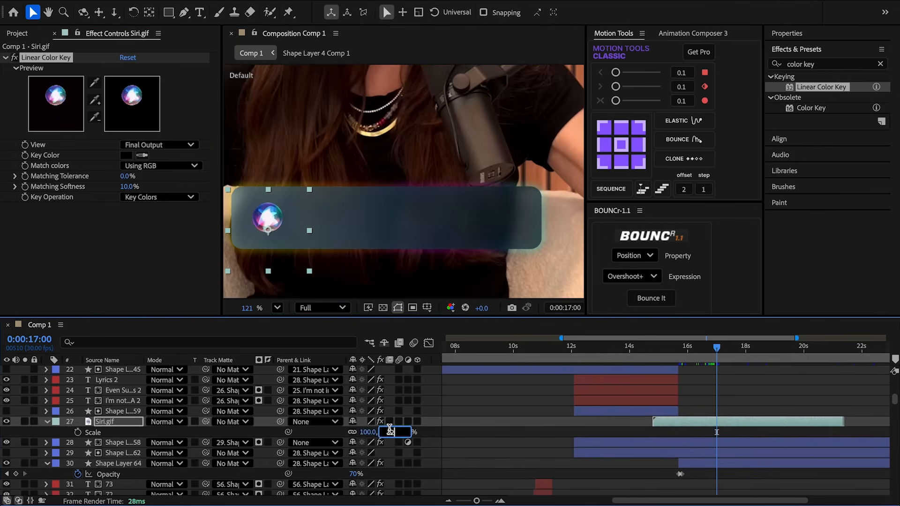
type("125")
key("Return")
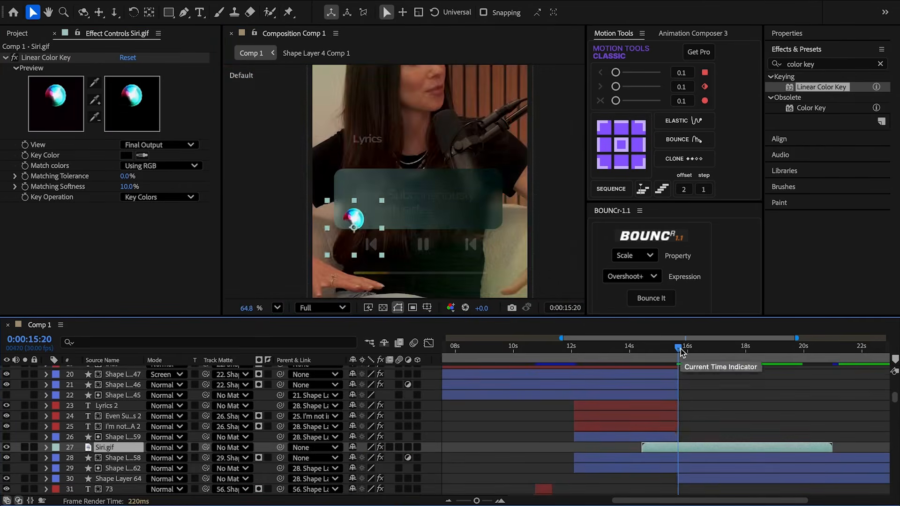
Step: Add Position and Scale keyframes to Siri.gif at 0:00:15:25 and show only its keyframed properties
left_click_drag(682, 357, 685, 350)
key("p")
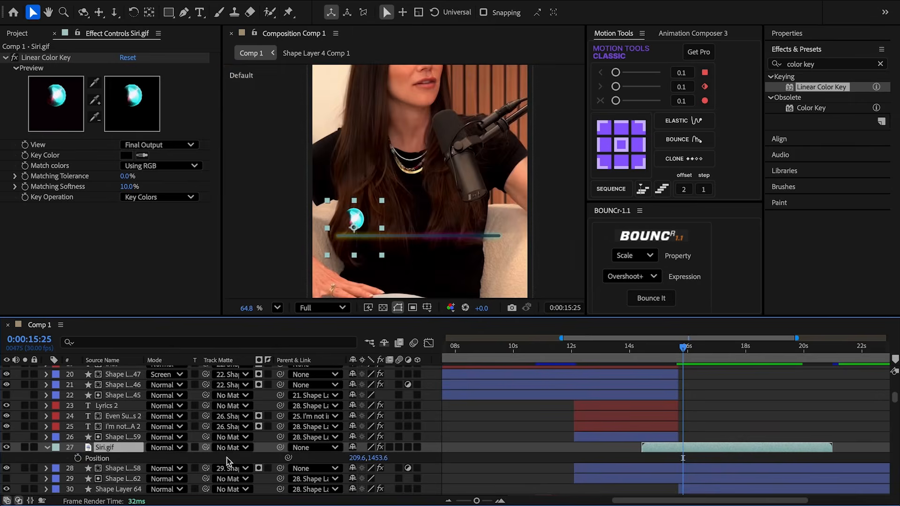
left_click(78, 459)
key("s")
left_click(78, 459)
key("u")
Step: At 0:00:15:21, keyframe Siri.gif off-screen at X position -153.4 with its scale at 0%
left_click_drag(683, 351, 679, 351)
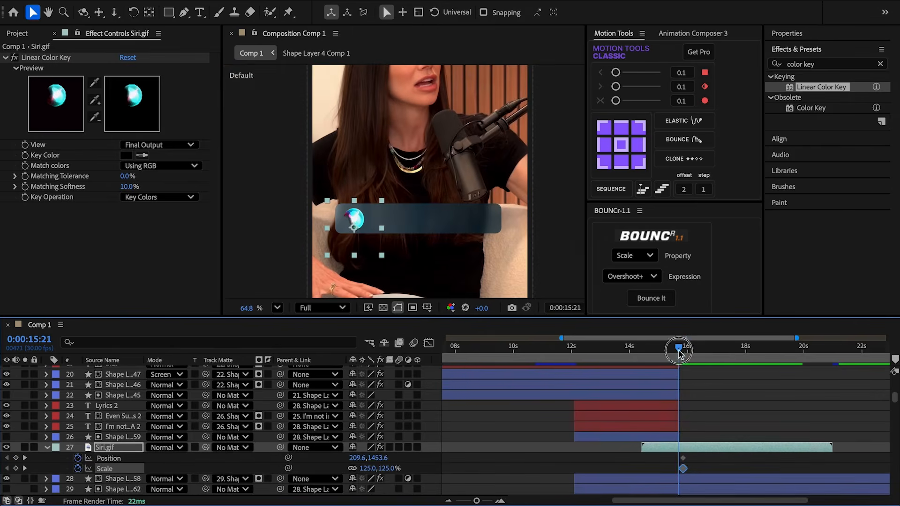
left_click_drag(361, 458, 157, 483)
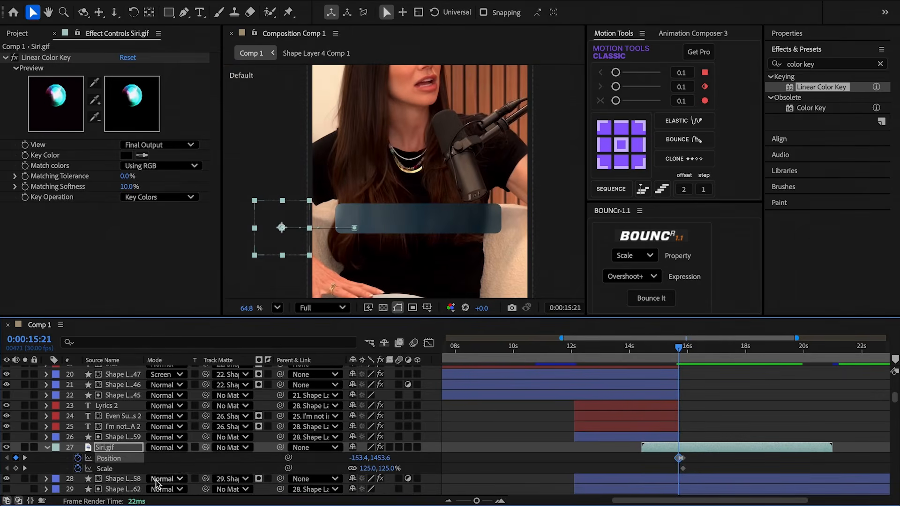
left_click(380, 468)
type("0")
left_click(633, 466)
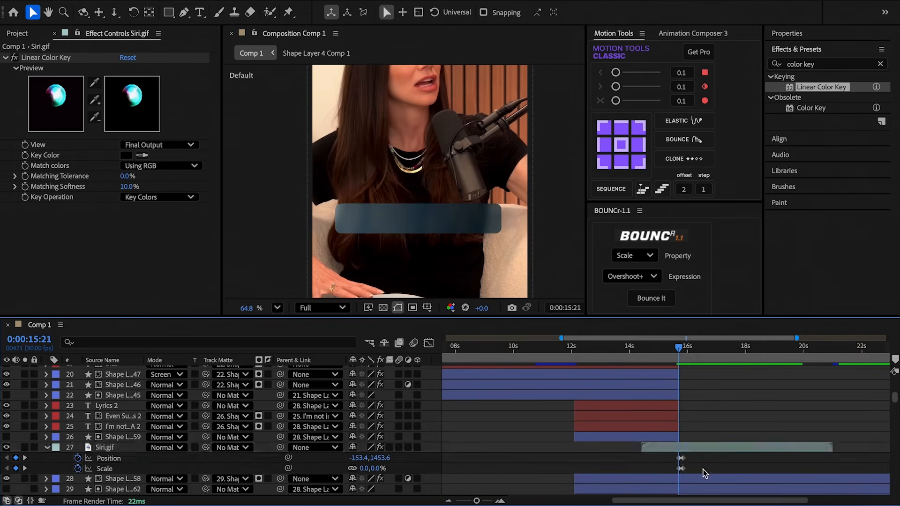
Step: Apply the BOUNCr Overshoot+ expression to both the Scale and Position of Siri.gif
left_click_drag(705, 473, 628, 457)
left_click(651, 299)
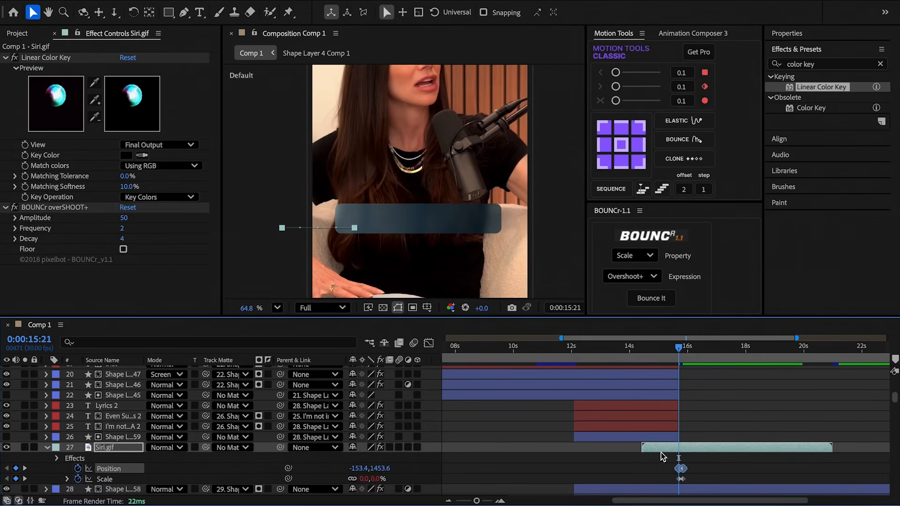
left_click(633, 255)
left_click(623, 267)
left_click(650, 300)
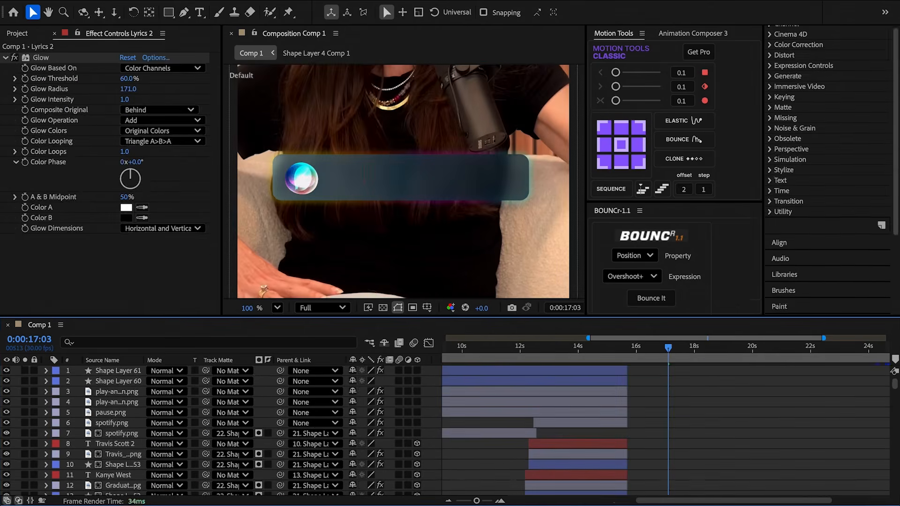
Step: Add a text layer reading "If you don't respect yourself" over the glass bar at 0:00:17:03
key("ctrl+t")
left_click(365, 174)
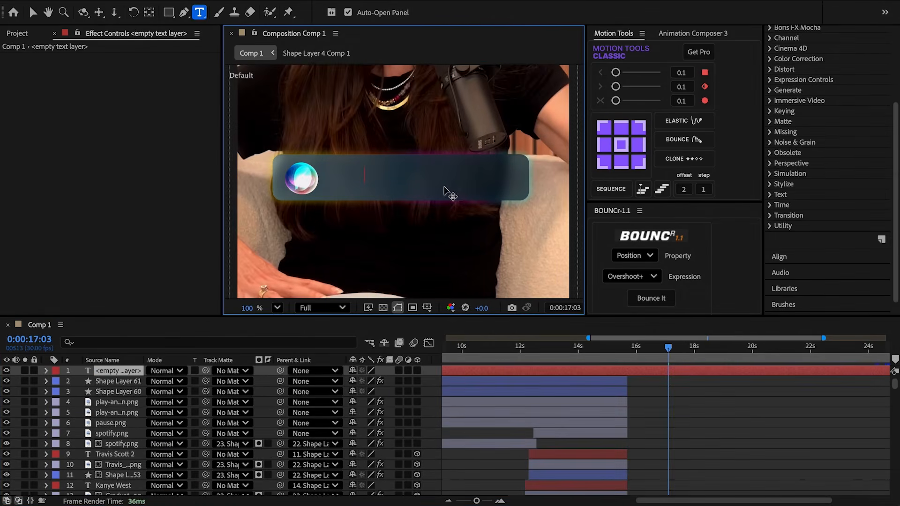
type("If you don't respect yourself")
Step: Scale the text to 153.8% wide by 200% high and place it inside the bar, just right of the Siri orb
key("s")
left_click(381, 383)
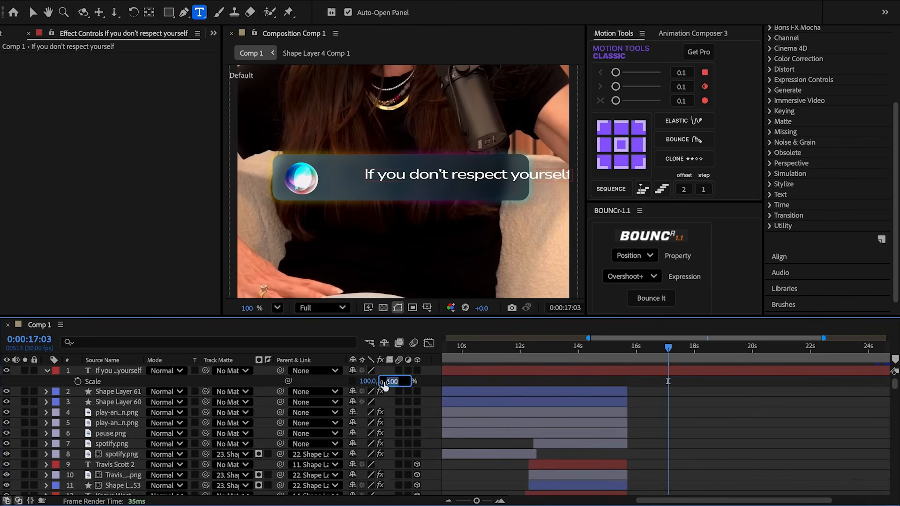
type("130")
key("Return")
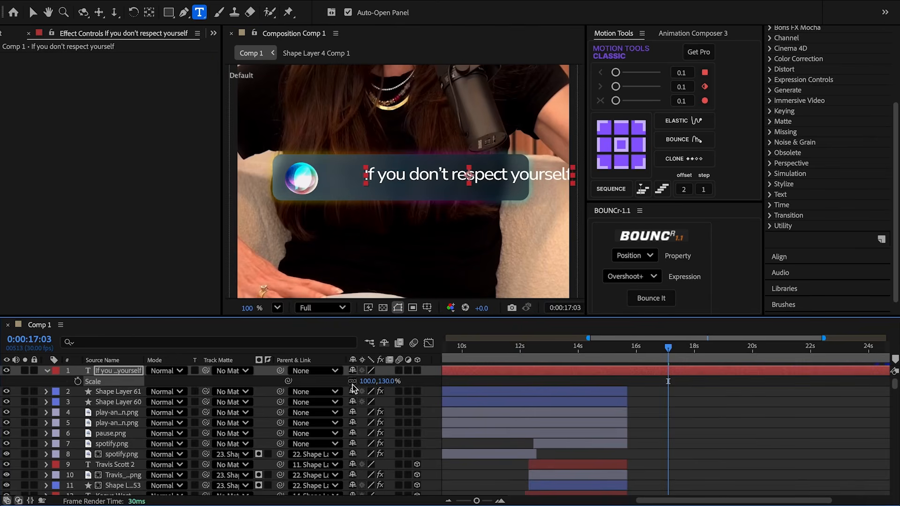
left_click(381, 383)
type("200")
key("Return")
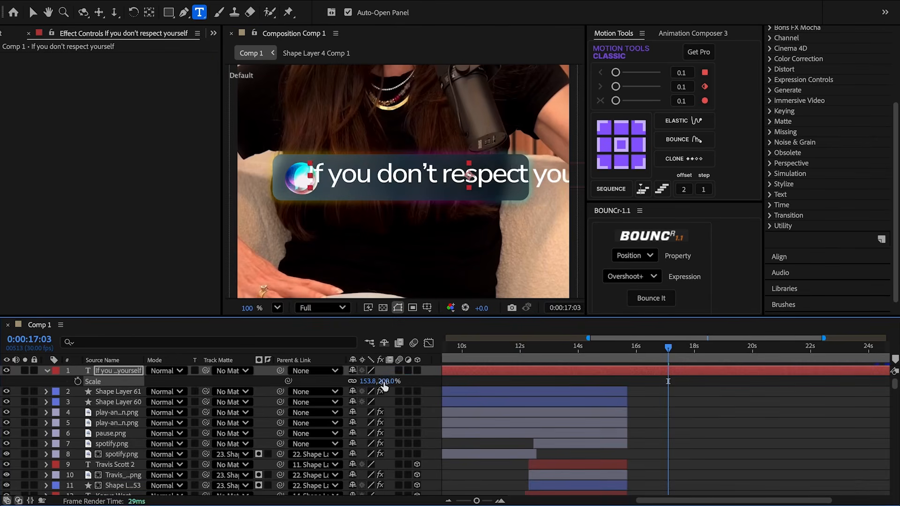
key("z")
key("v")
left_click_drag(346, 172, 362, 177)
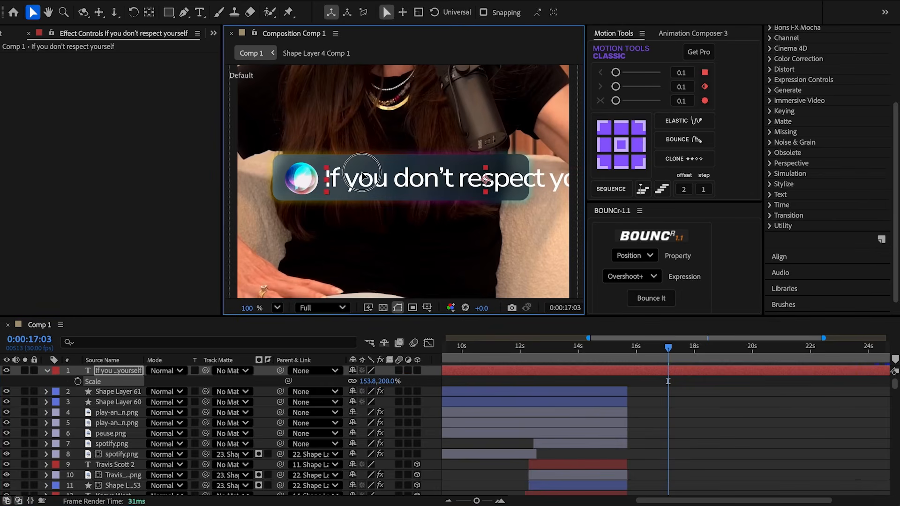
Step: Draw a rectangle over the bar from beside the orb to its right end and use it as the text's track matte
left_click(669, 394)
left_click(168, 12)
left_click_drag(320, 157, 527, 198)
left_click(47, 371)
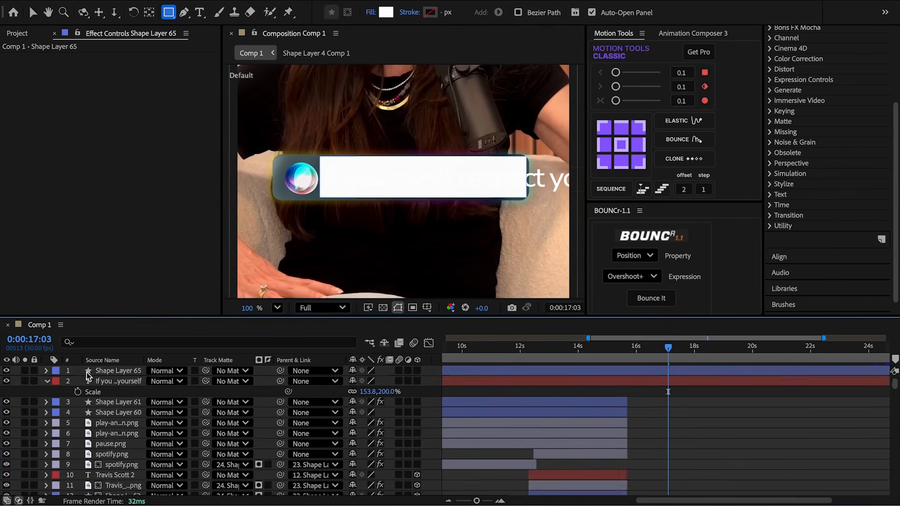
left_click_drag(101, 371, 92, 398)
left_click_drag(205, 371, 118, 391)
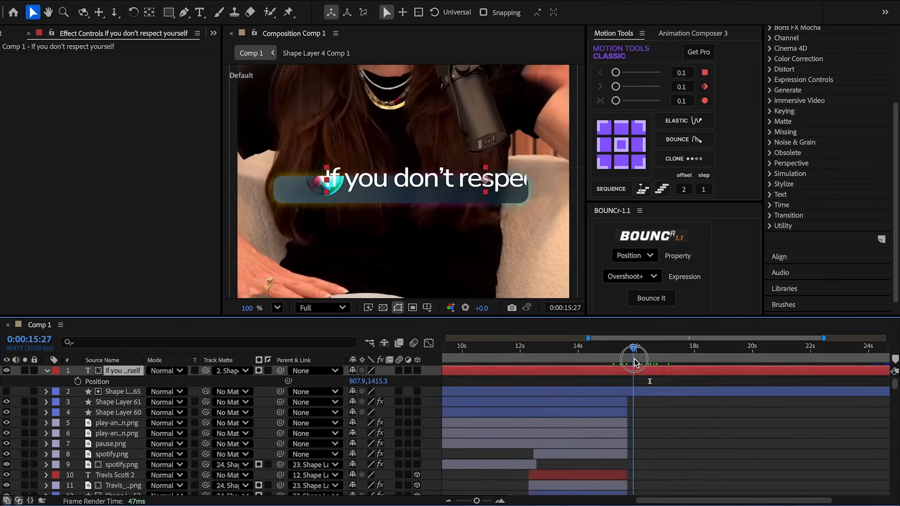
Step: Animate the text sliding left through the bar, from X position 1461.9 at 0:00:15:29 to 143.9 at 0:00:17:04
left_click_drag(634, 361, 635, 362)
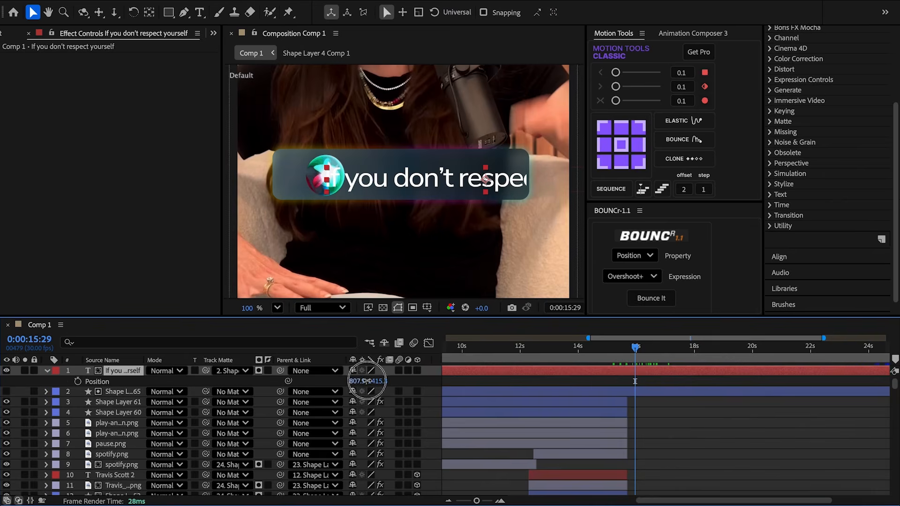
left_click_drag(367, 381, 729, 346)
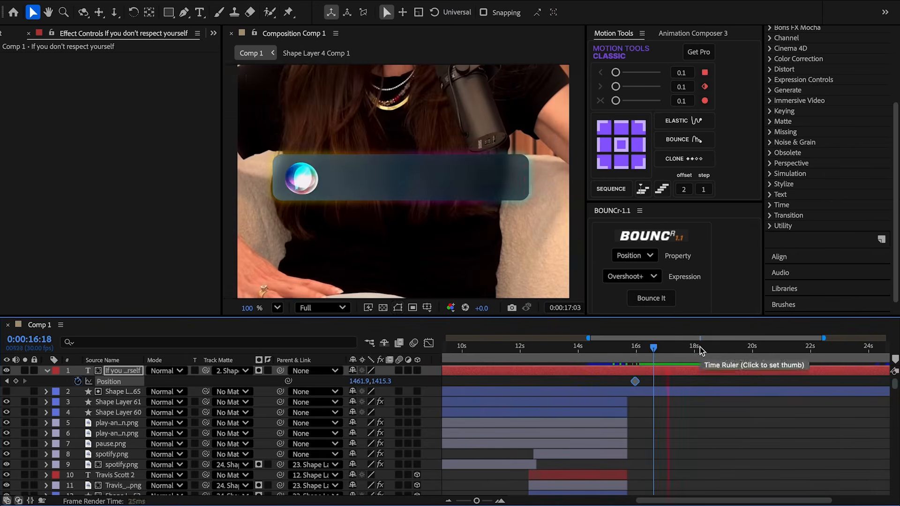
key("space")
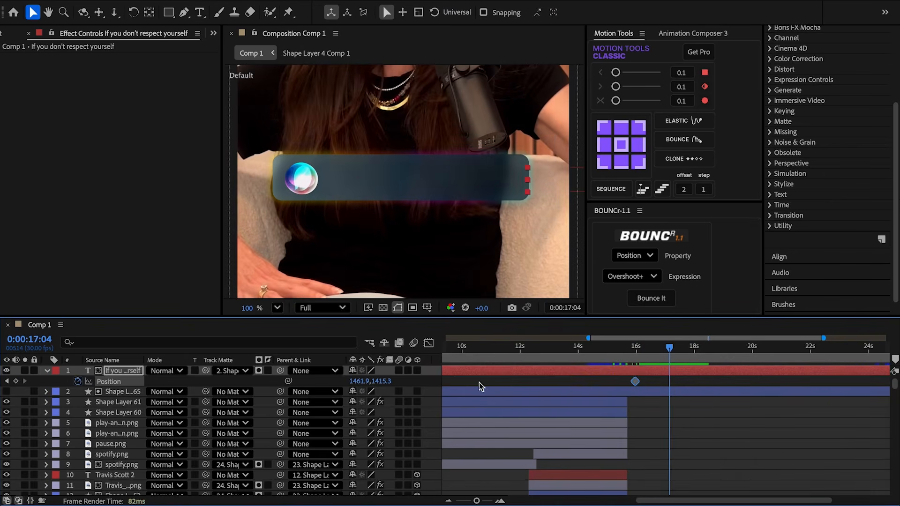
left_click_drag(357, 382, 261, 385)
left_click_drag(364, 382, 277, 393)
left_click_drag(372, 381, 370, 381)
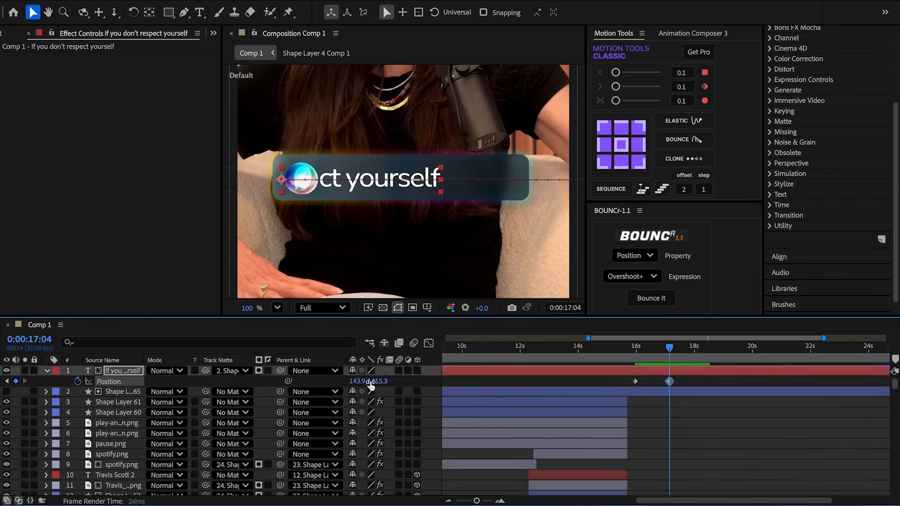
Step: Ease the text's position keyframes and shape their speed graph into an early peak with a long slowdown
left_click(716, 421)
left_click_drag(680, 385, 578, 378)
left_click(429, 343)
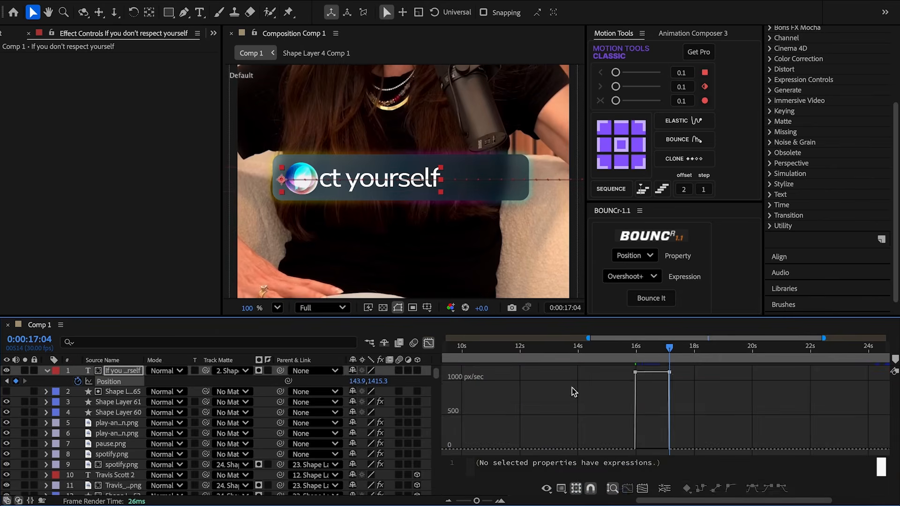
left_click(752, 488)
left_click_drag(659, 445, 645, 451)
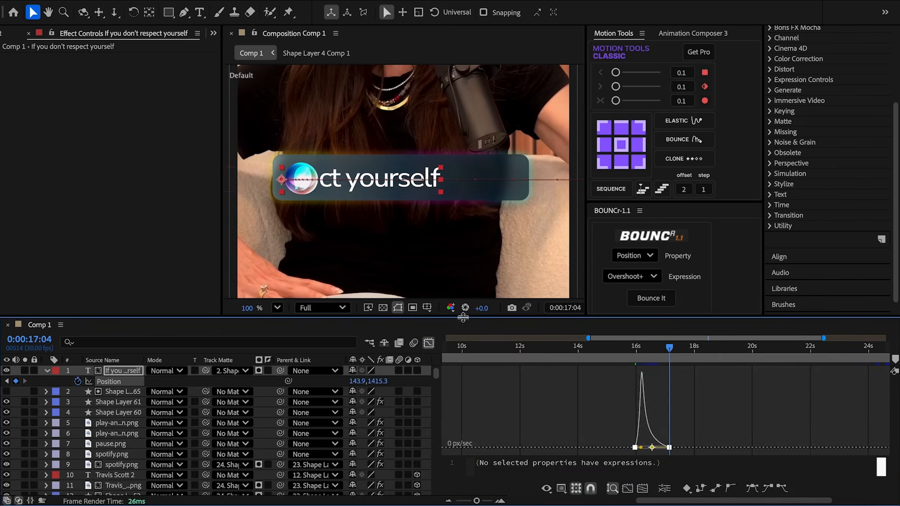
left_click(429, 344)
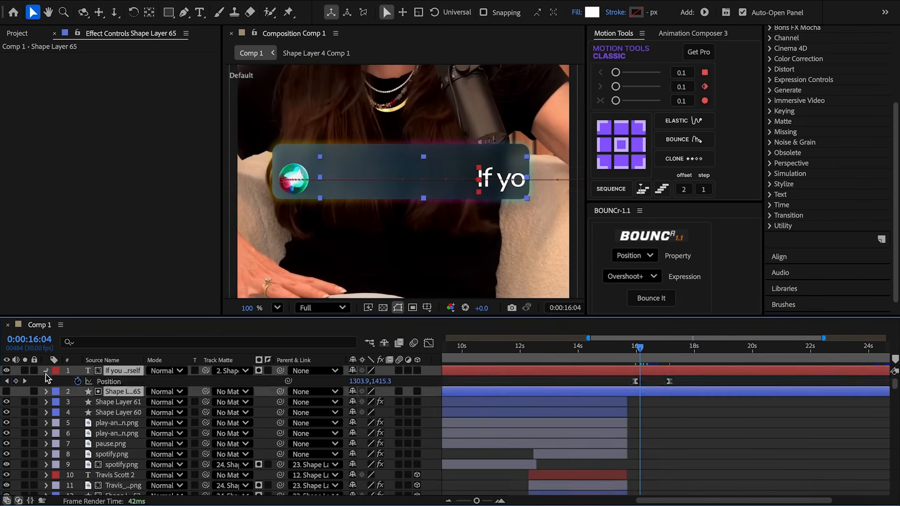
Step: Move the text layer and its matte rectangle down the layer stack to directly above Siri.gif
left_click(46, 371)
left_click_drag(100, 383, 89, 402)
left_click(654, 404)
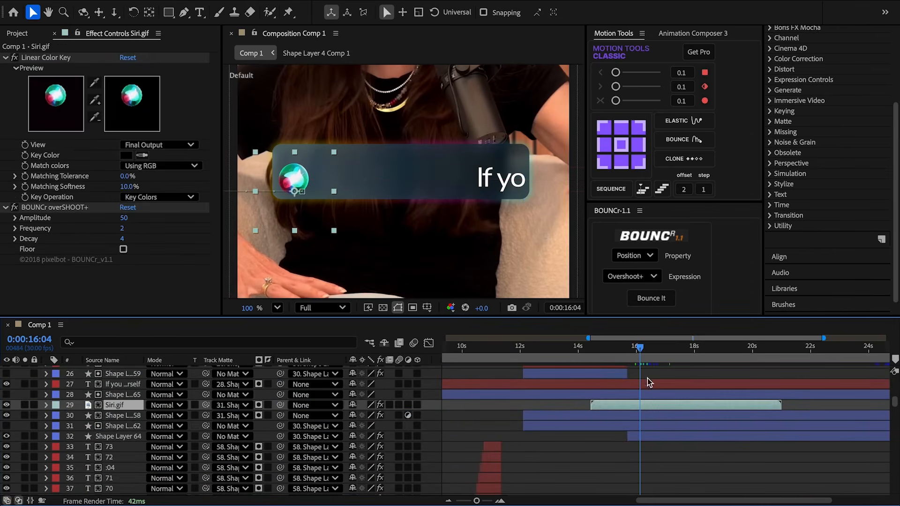
Step: Apply the Stylize Glow effect to Siri.gif and increase its glow radius
scroll(809, 55, "up", 5)
left_click(821, 147)
type("glow")
double_click(811, 221)
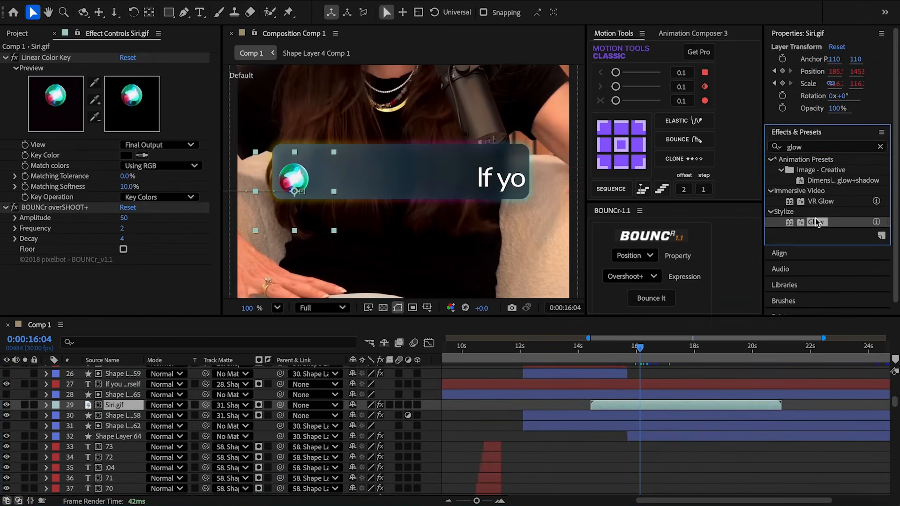
left_click_drag(138, 169, 241, 167)
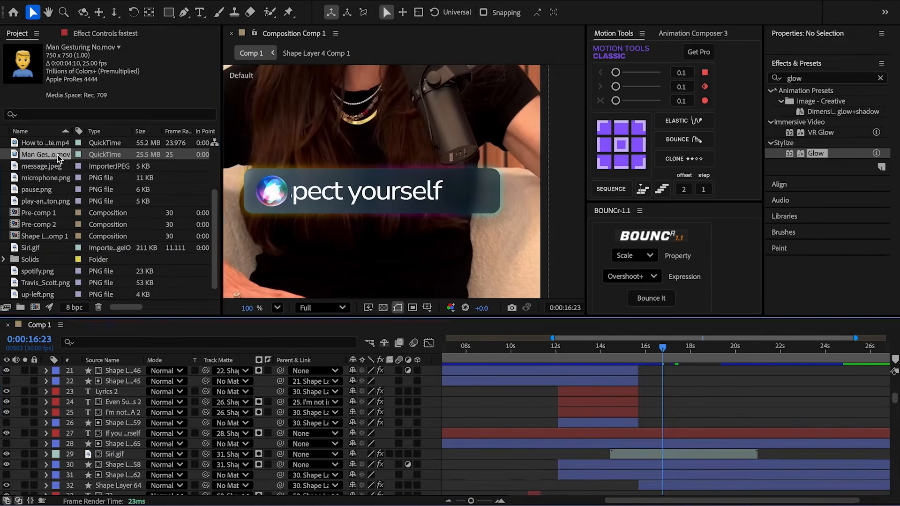
Step: Add Man Gesturing No.mov above the text layer, scale it to 20% and place it near the bar's right end
left_click_drag(58, 159, 699, 417)
left_click_drag(385, 100, 463, 239)
key("s")
left_click(386, 444)
type("20")
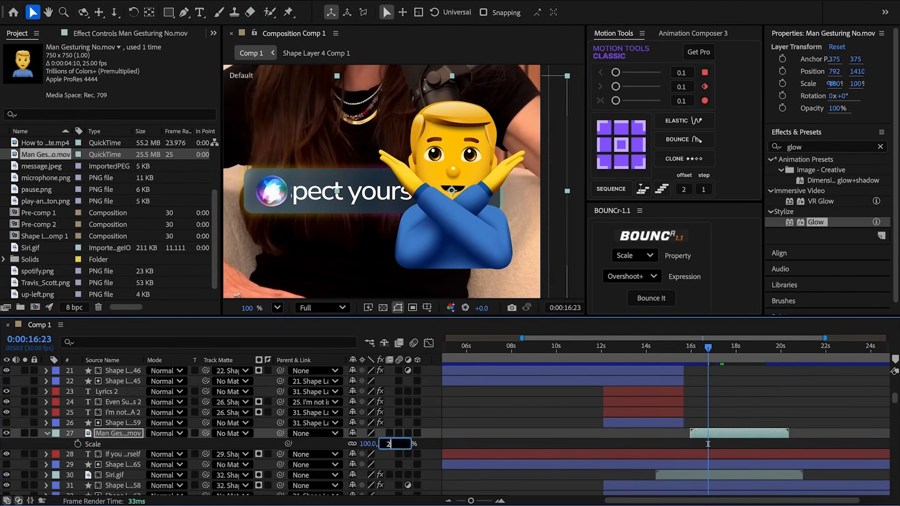
key("Return")
key("period")
left_click_drag(488, 206, 491, 209)
scroll(491, 211, "down", 2)
left_click(697, 392)
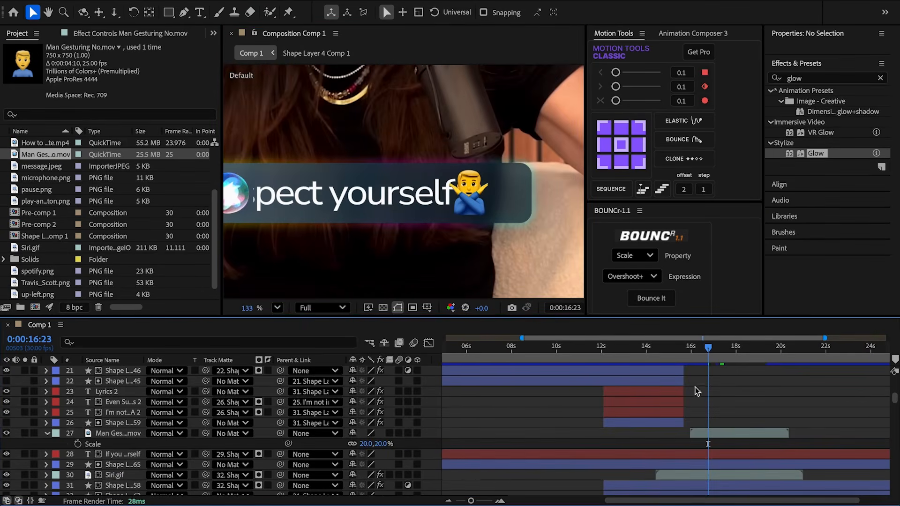
Step: Keyframe the emoji's scale from 0% at 0:00:16:16 to 20% at 0:00:16:21 and apply the BOUNCr Overshoot+ expression
left_click_drag(710, 360, 703, 354)
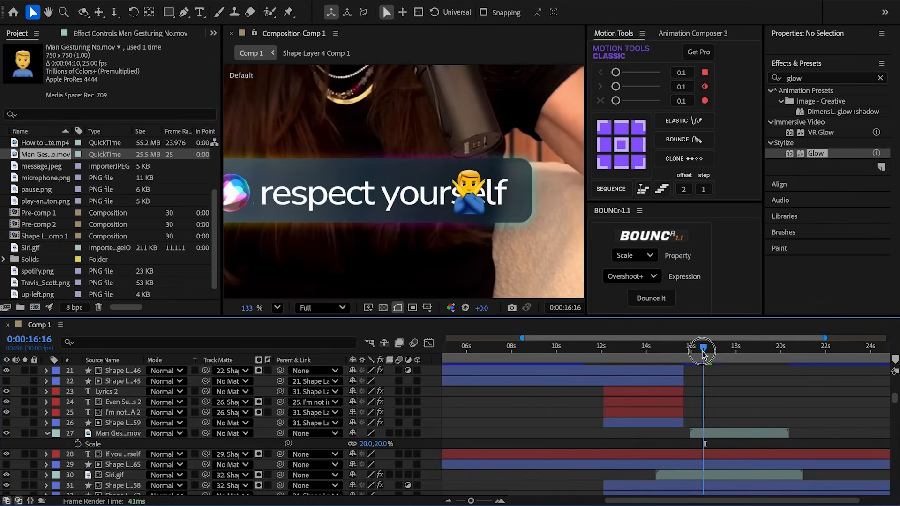
left_click(78, 445)
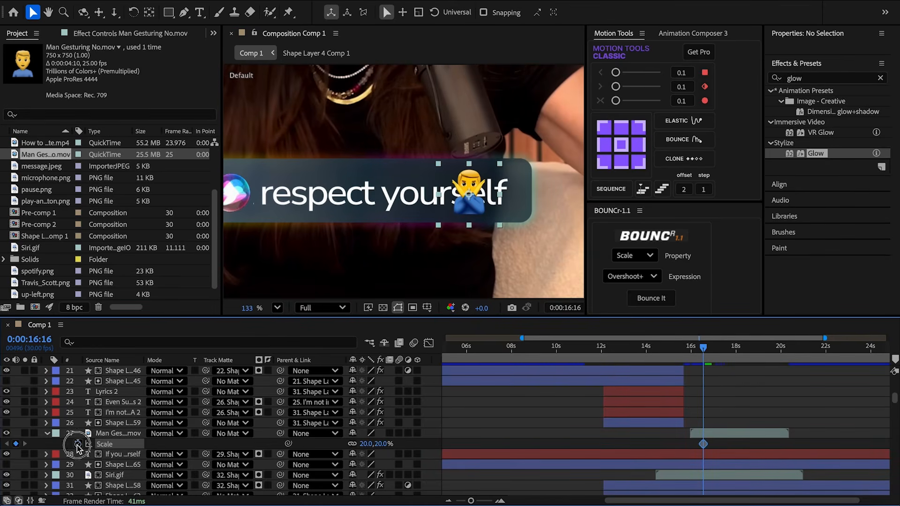
type("0")
left_click(499, 443)
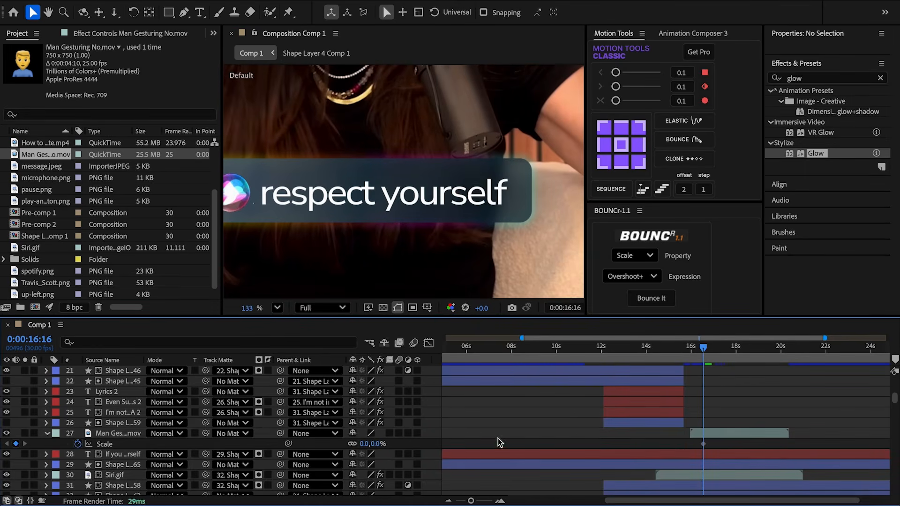
left_click_drag(703, 351, 708, 352)
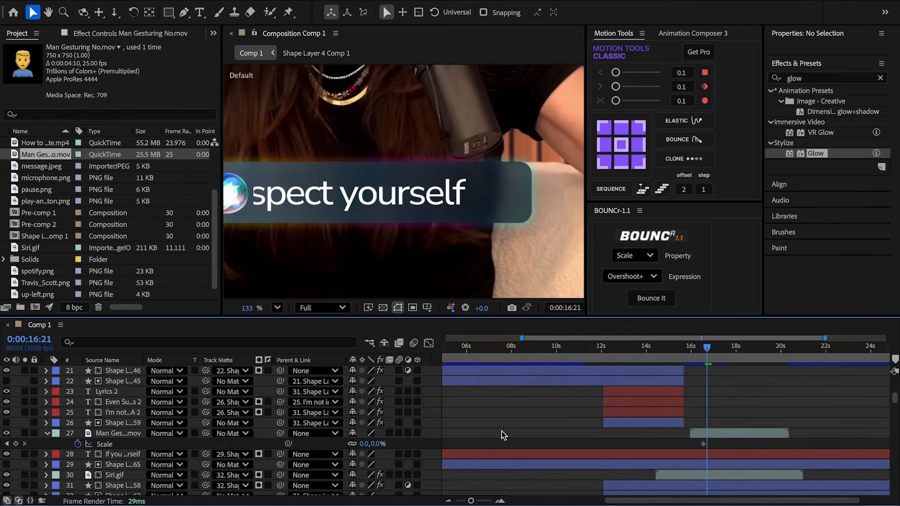
type("20")
key("Return")
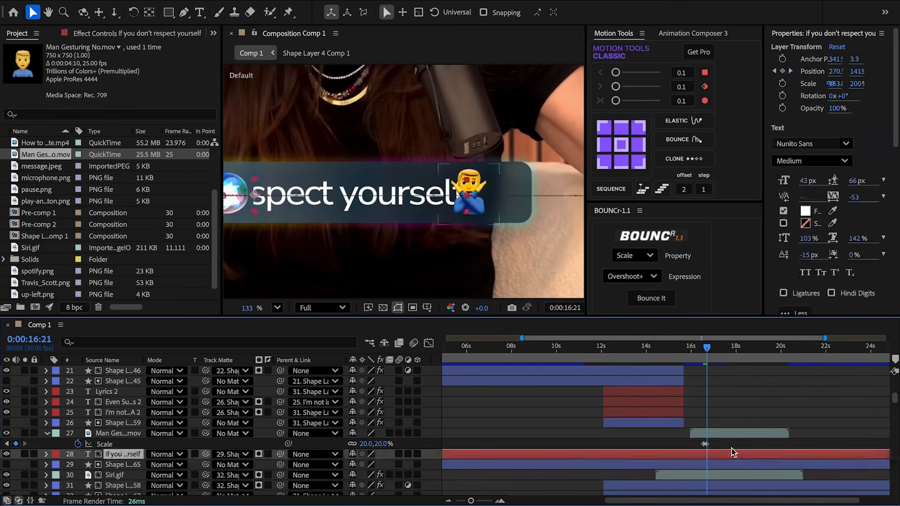
left_click(651, 299)
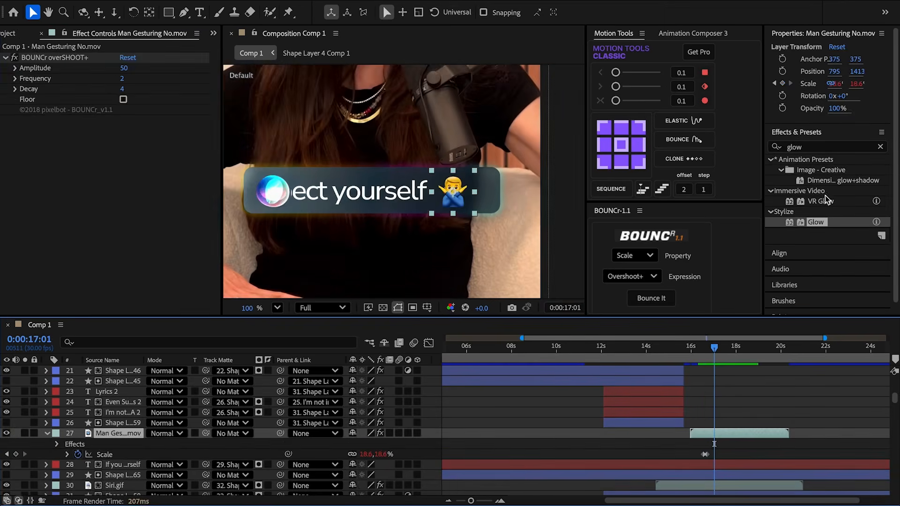
Step: Apply the Glow effect to Man Gesturing No.mov and set its glow radius to 698
double_click(817, 224)
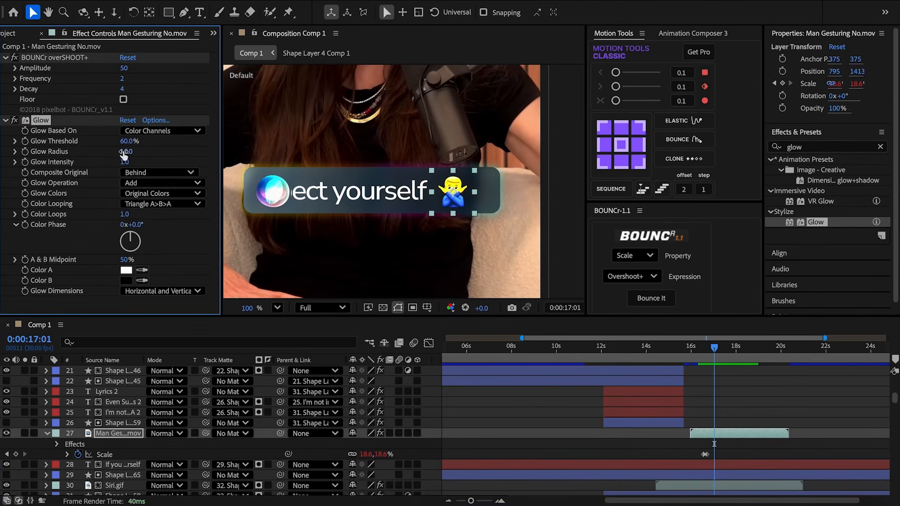
left_click_drag(123, 155, 512, 119)
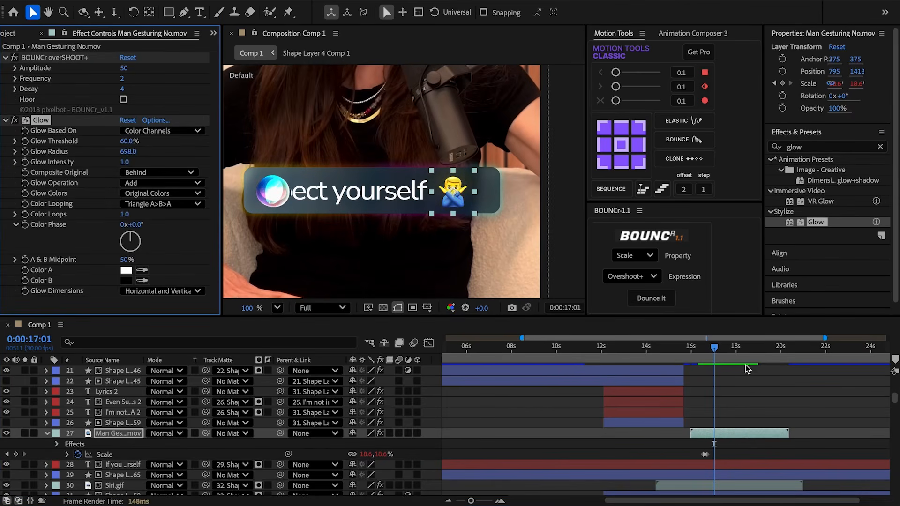